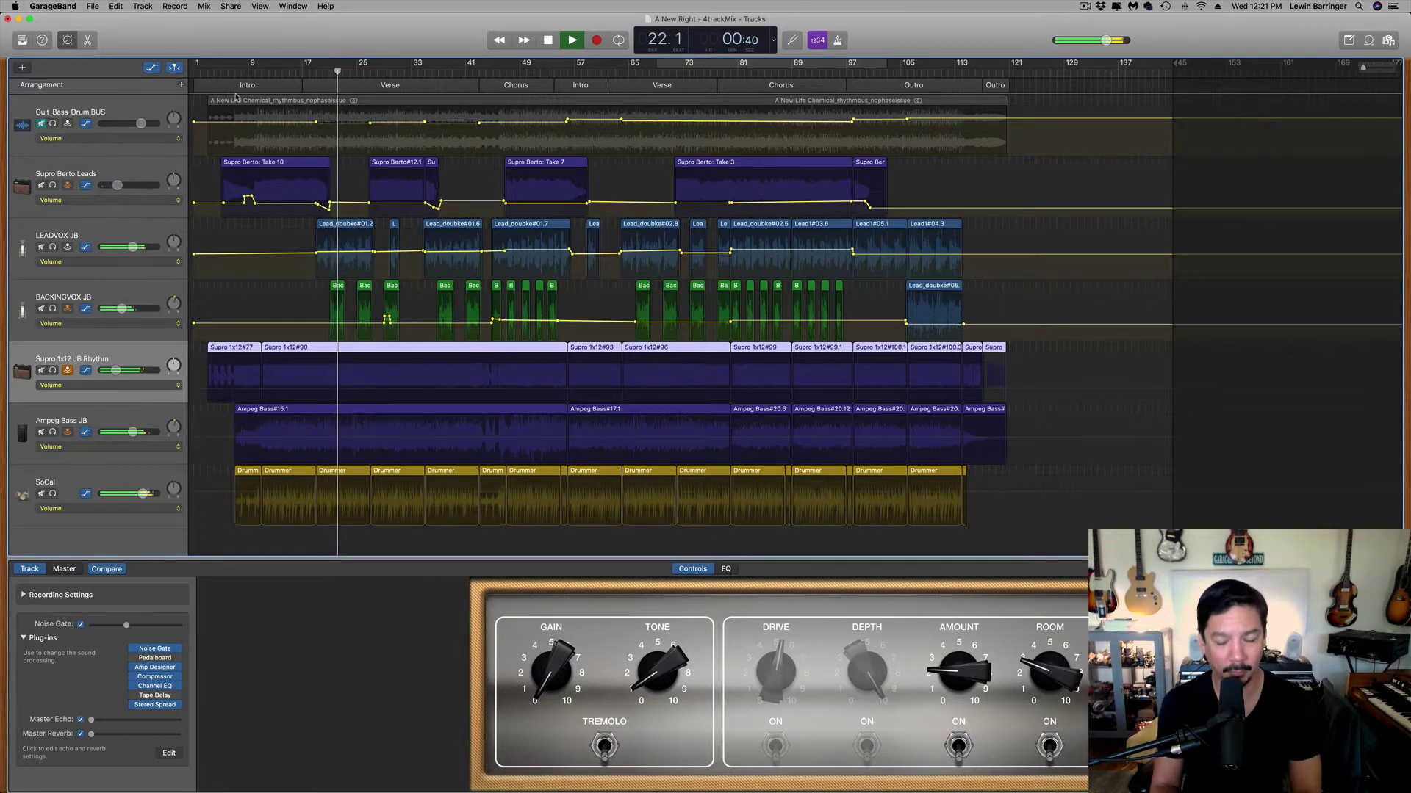
Play short stretches of the song's first verse, stopping between them, to check the playback level.
key("space")
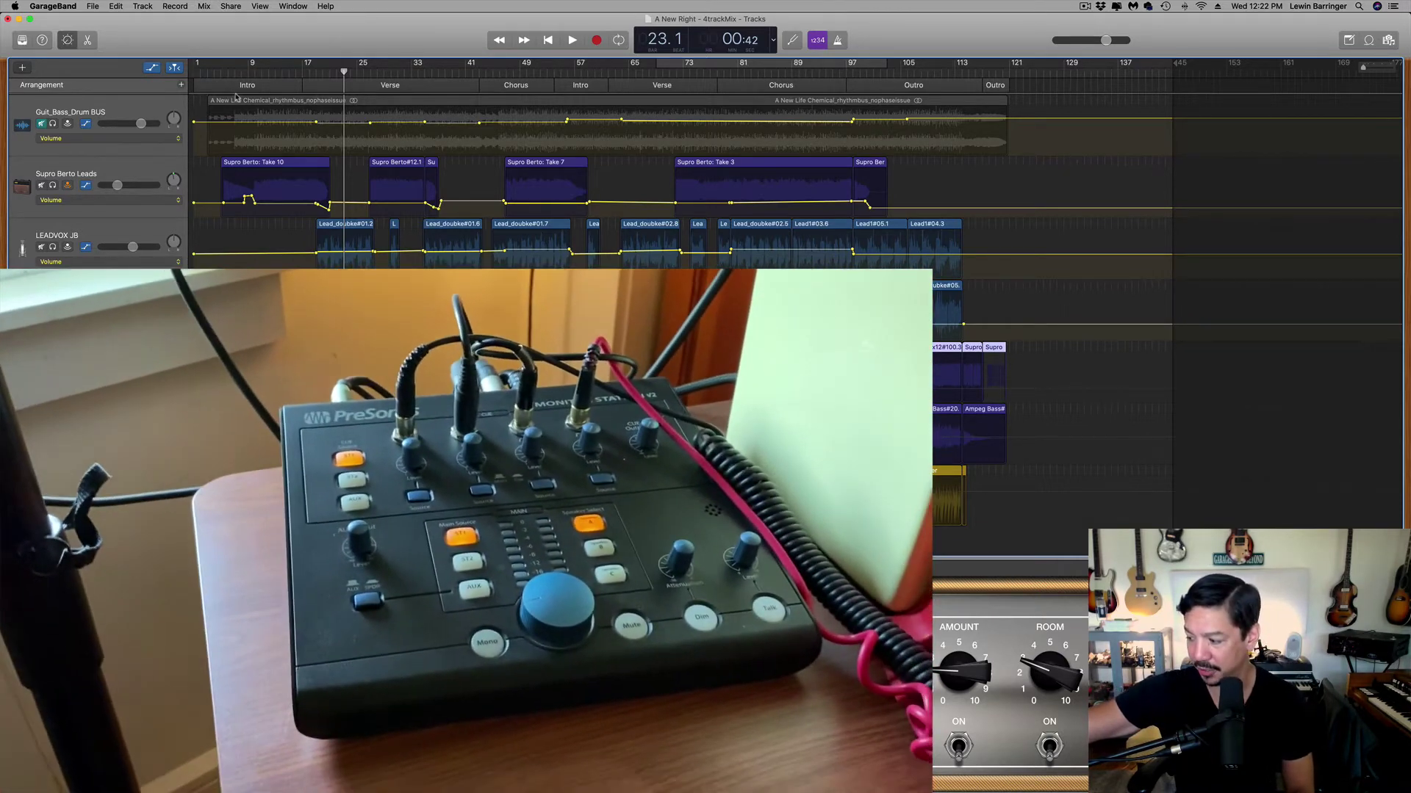
key("space")
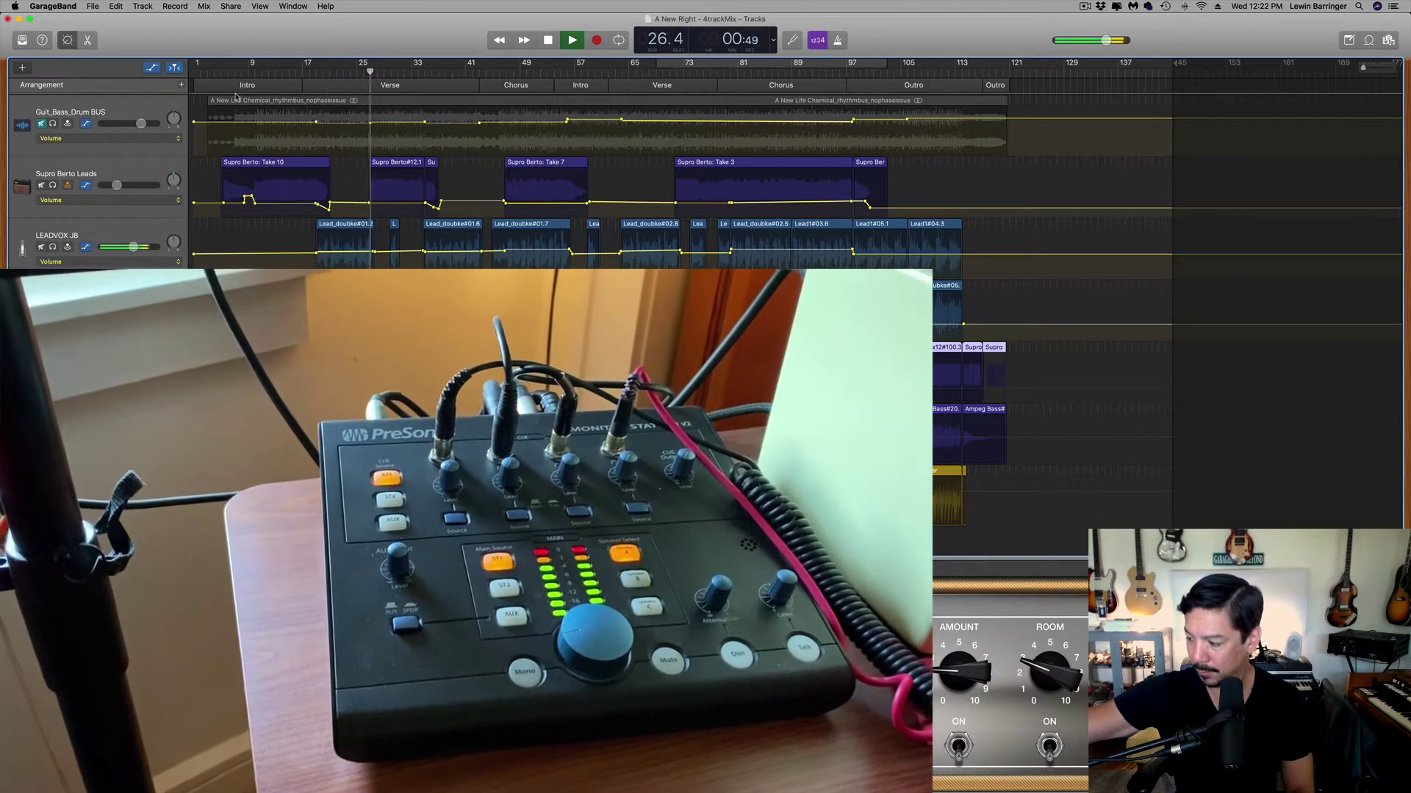
key("space")
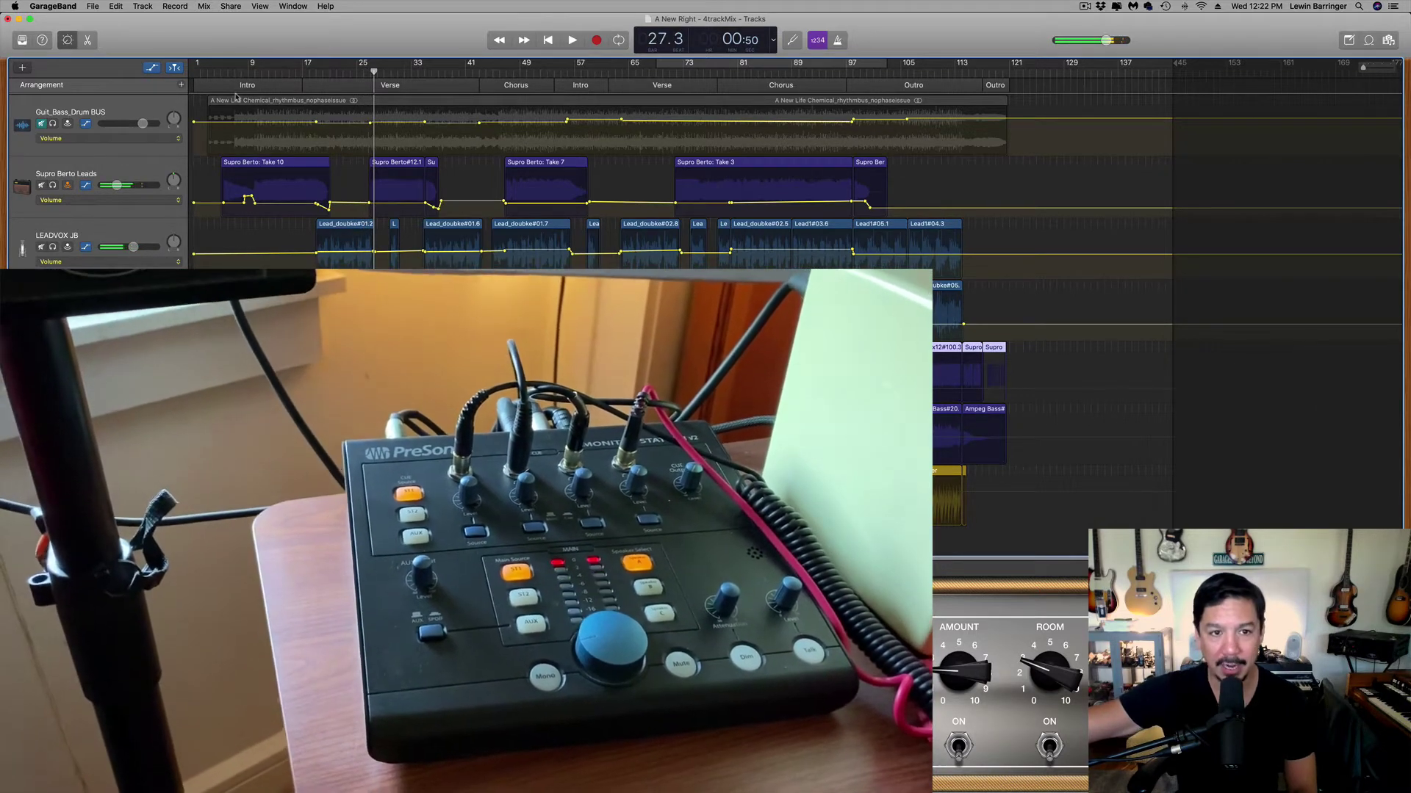
key("space")
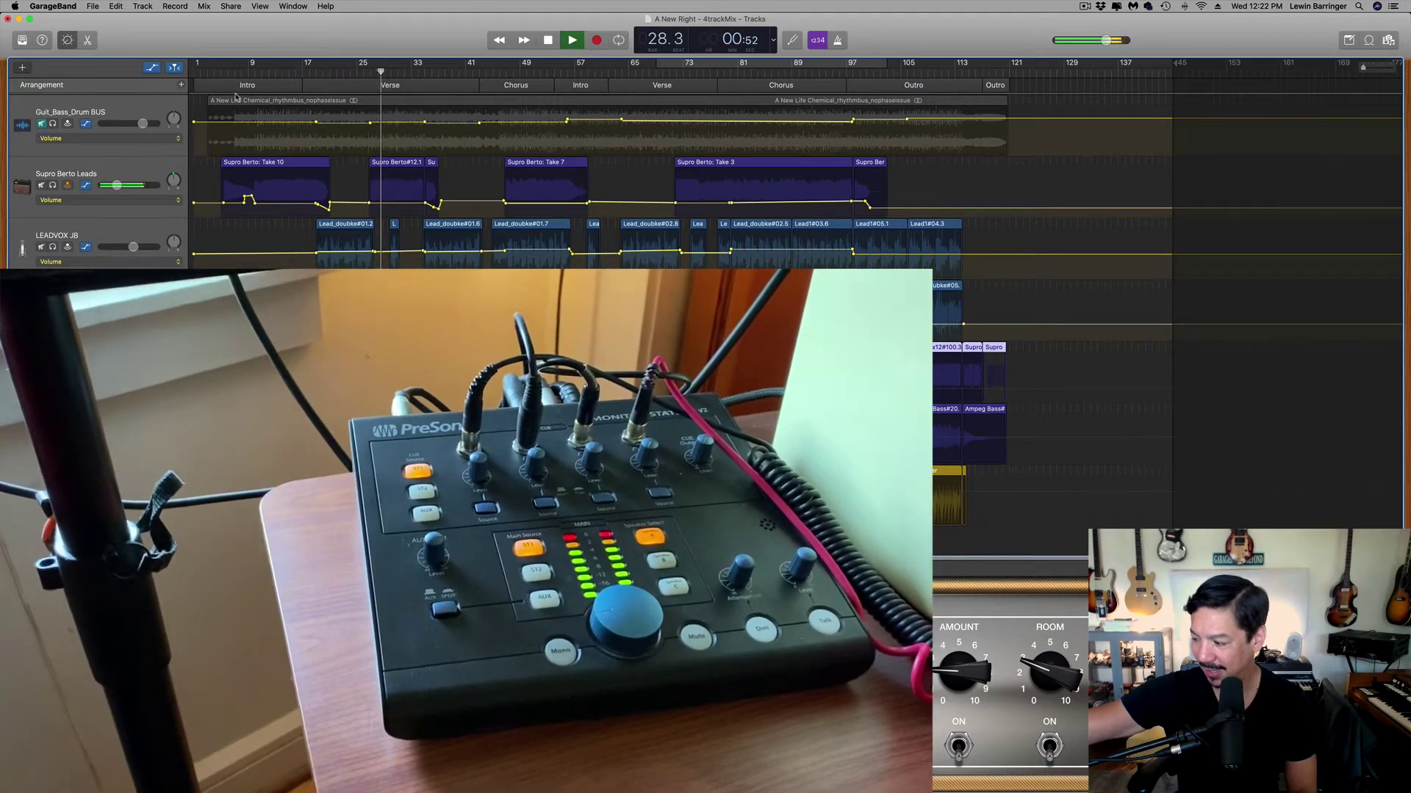
key("space")
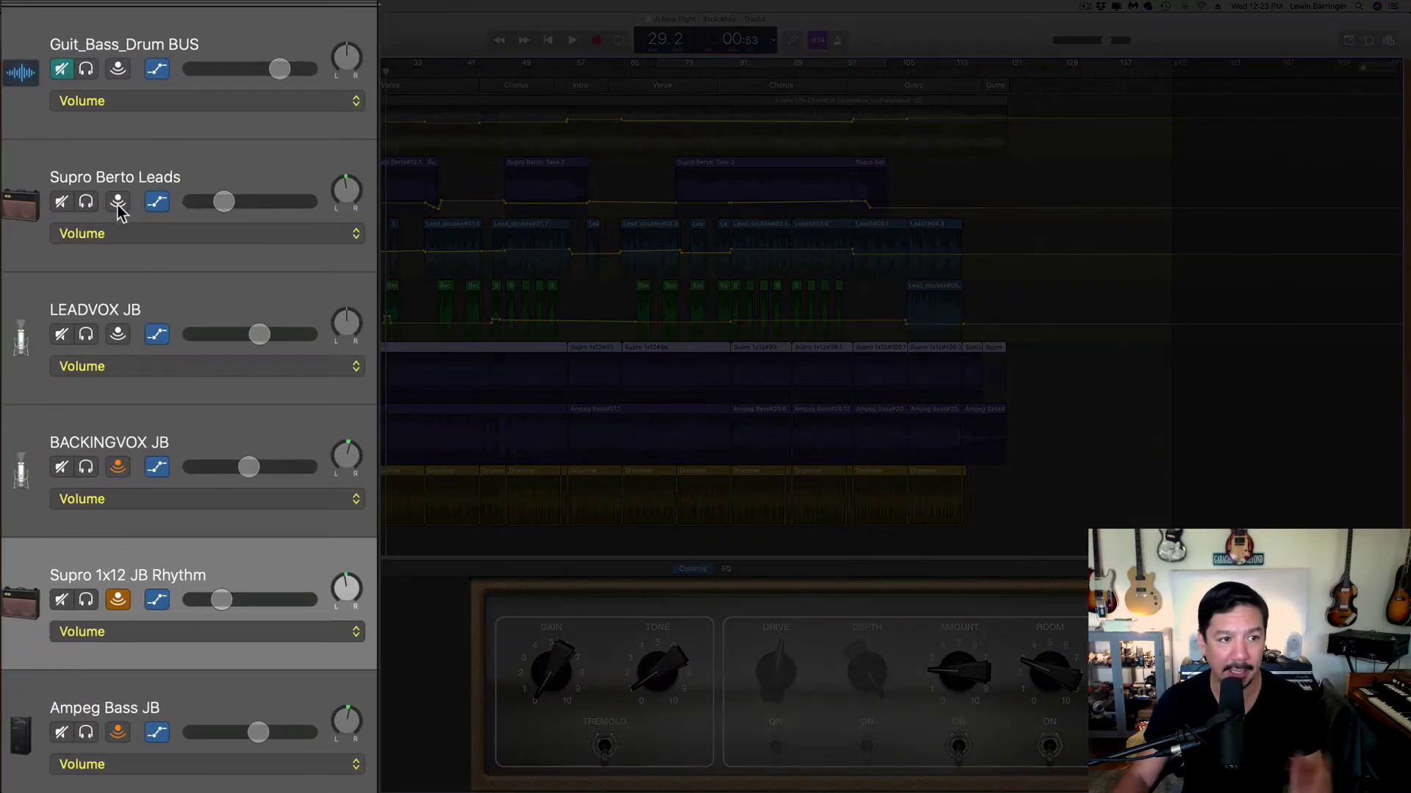
Turn off input monitoring on the Supro 1x12 JB Rhythm and Ampeg Bass JB tracks and hide the Input Monitoring control from the track headers.
left_click(116, 601)
left_click(116, 732)
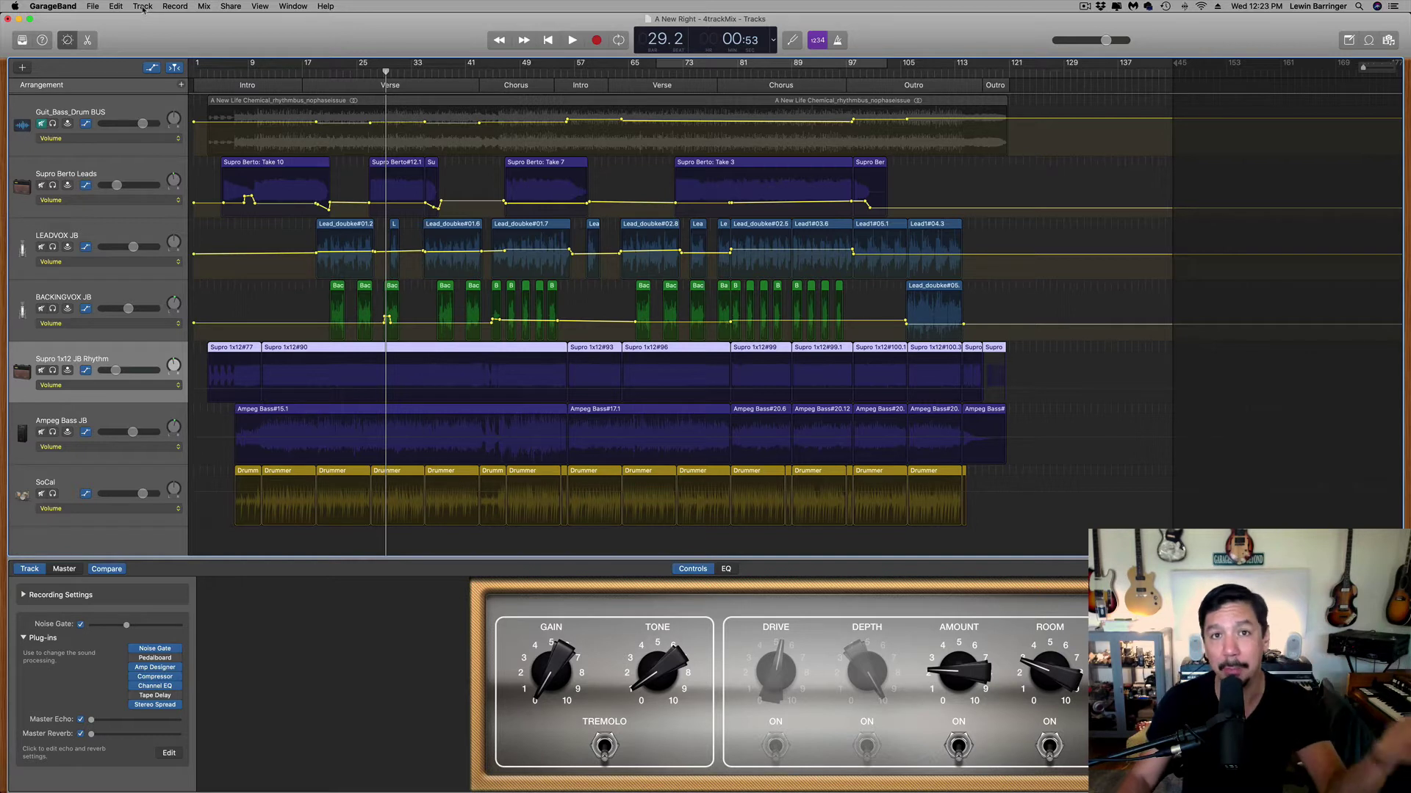
left_click(143, 7)
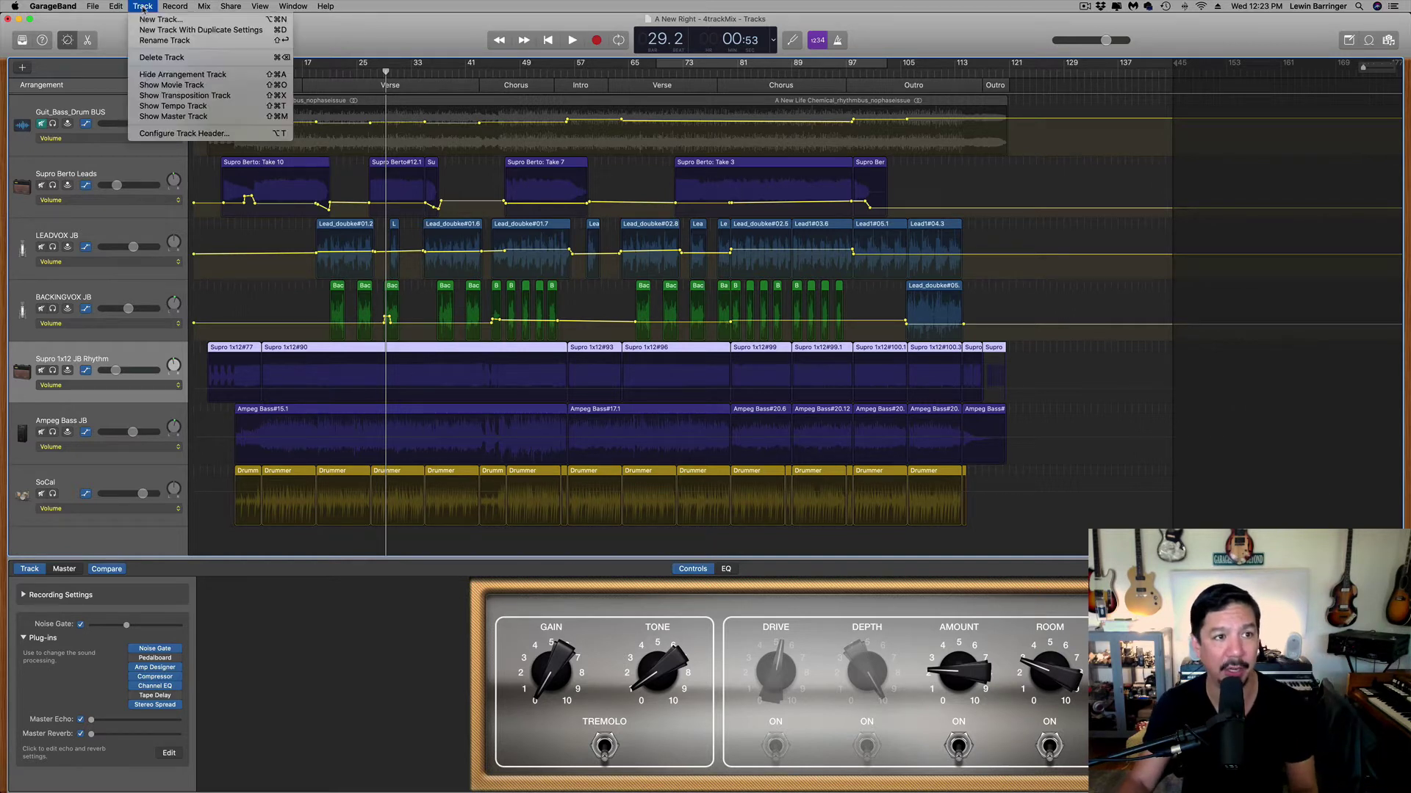
left_click(156, 134)
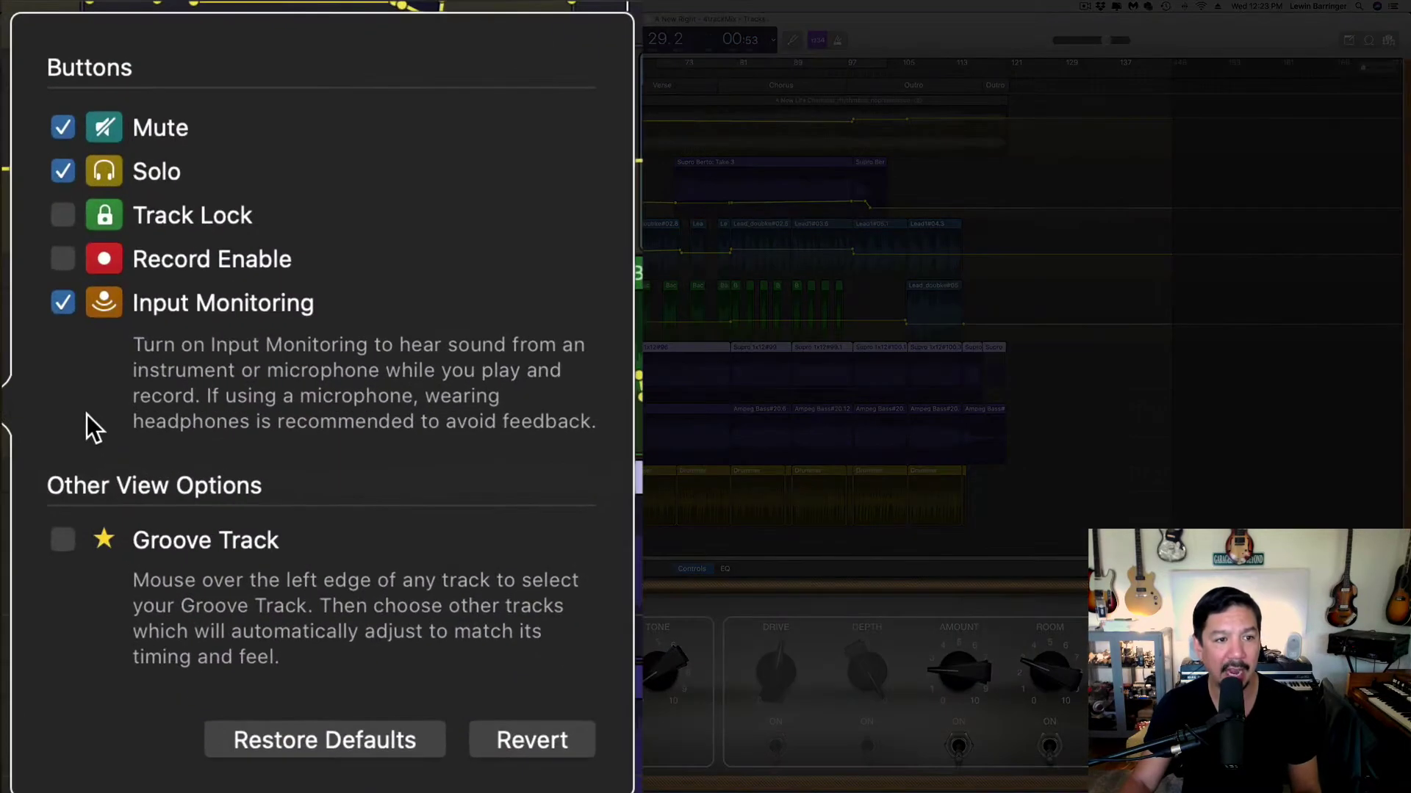
left_click(64, 303)
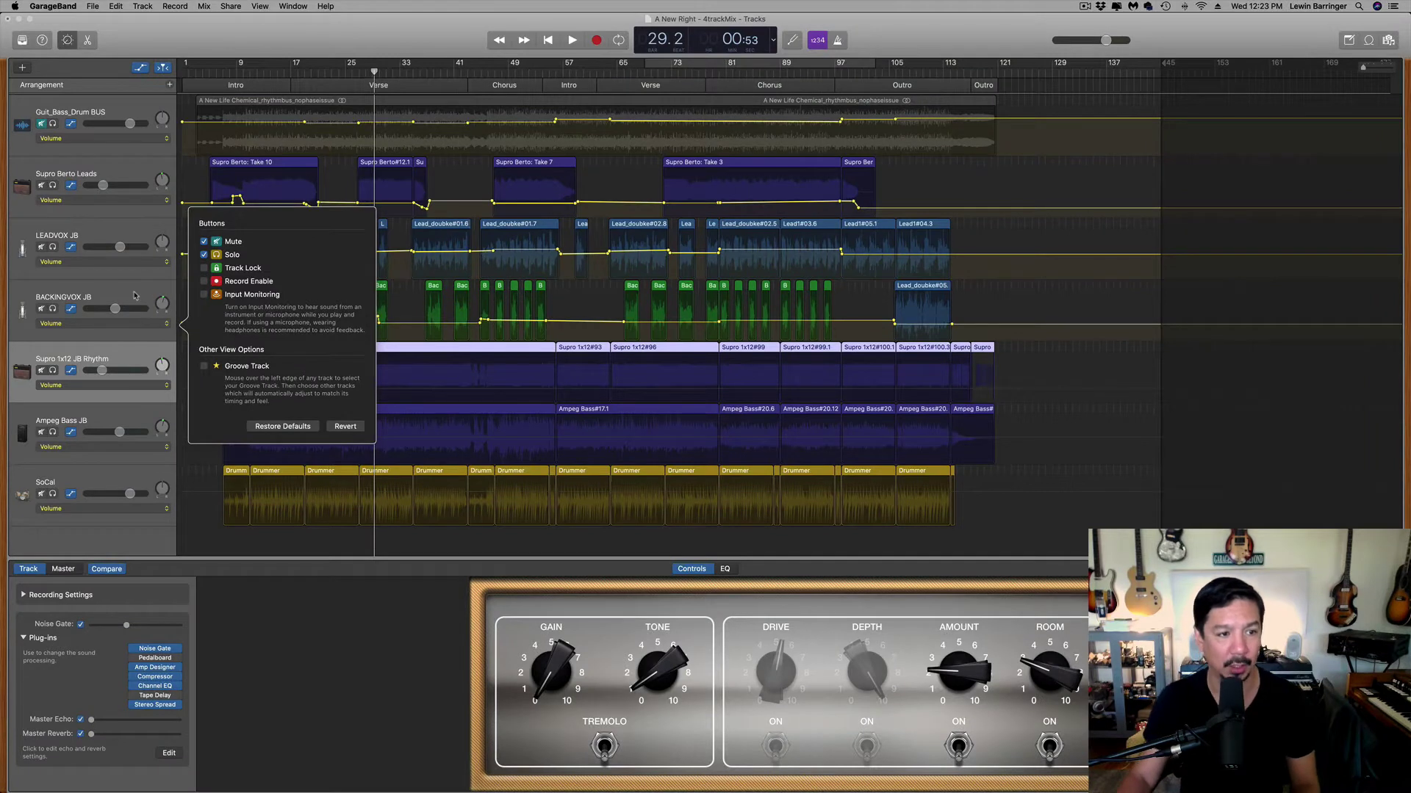
left_click(114, 353)
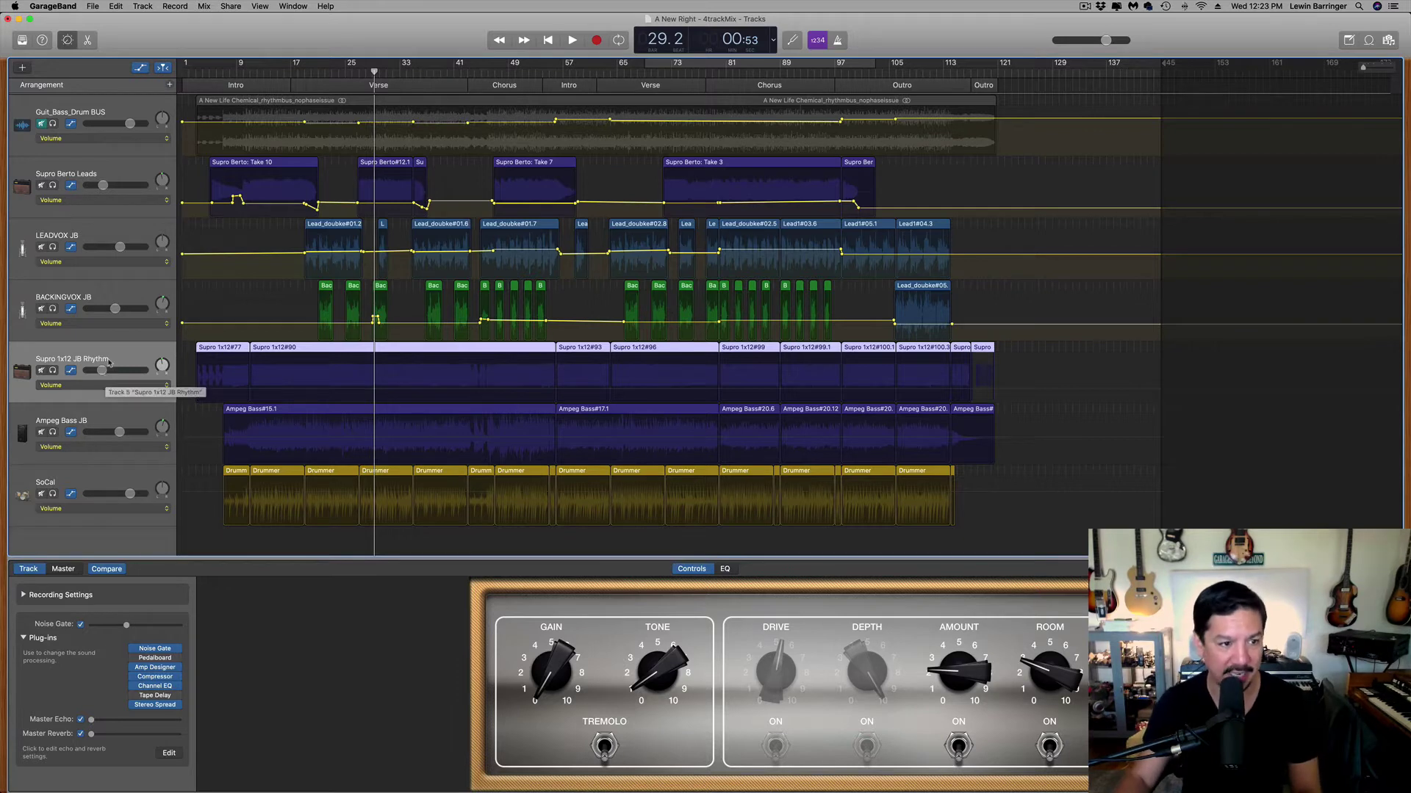
Solo the Supro 1x12 JB Rhythm track and place the playhead at bar 3.
left_click(52, 371)
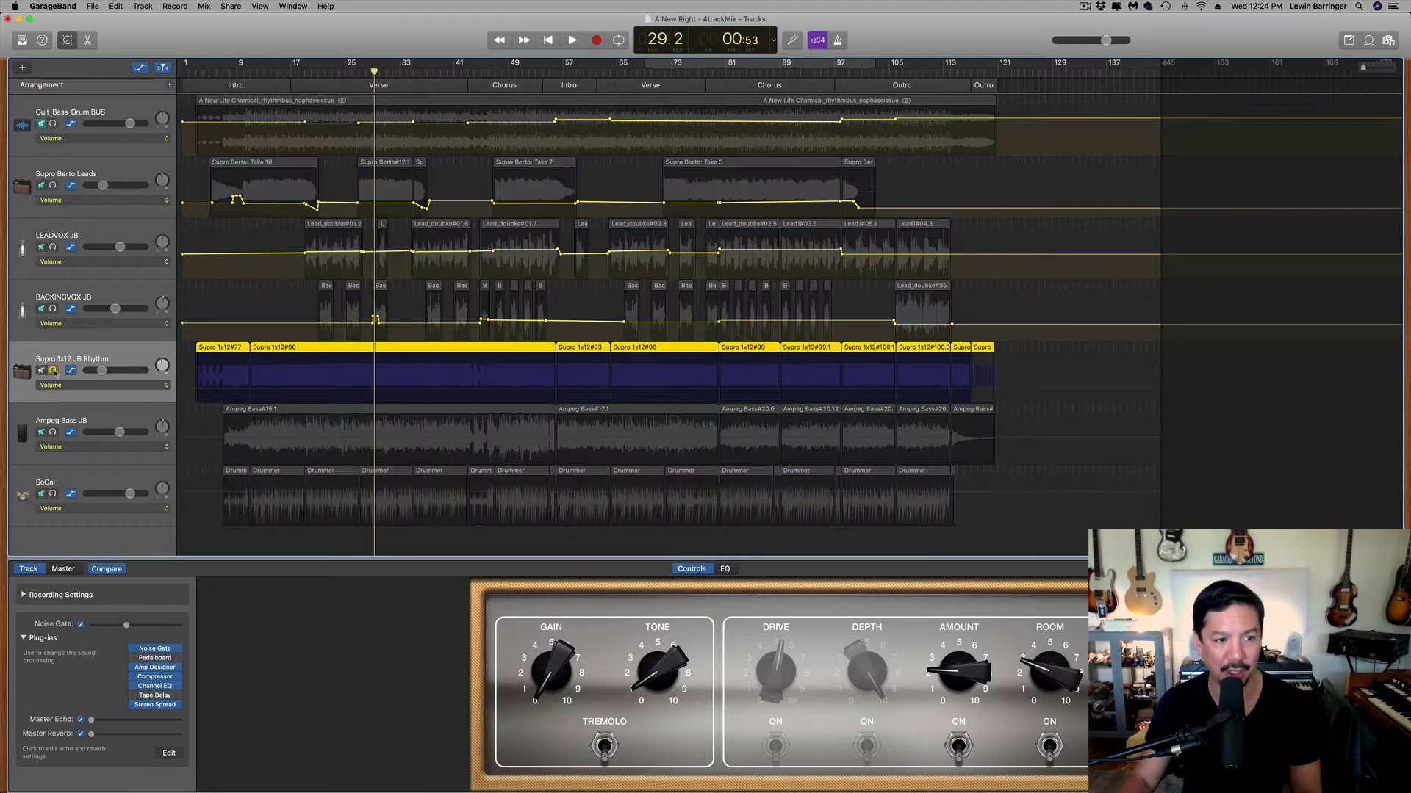
left_click(205, 73)
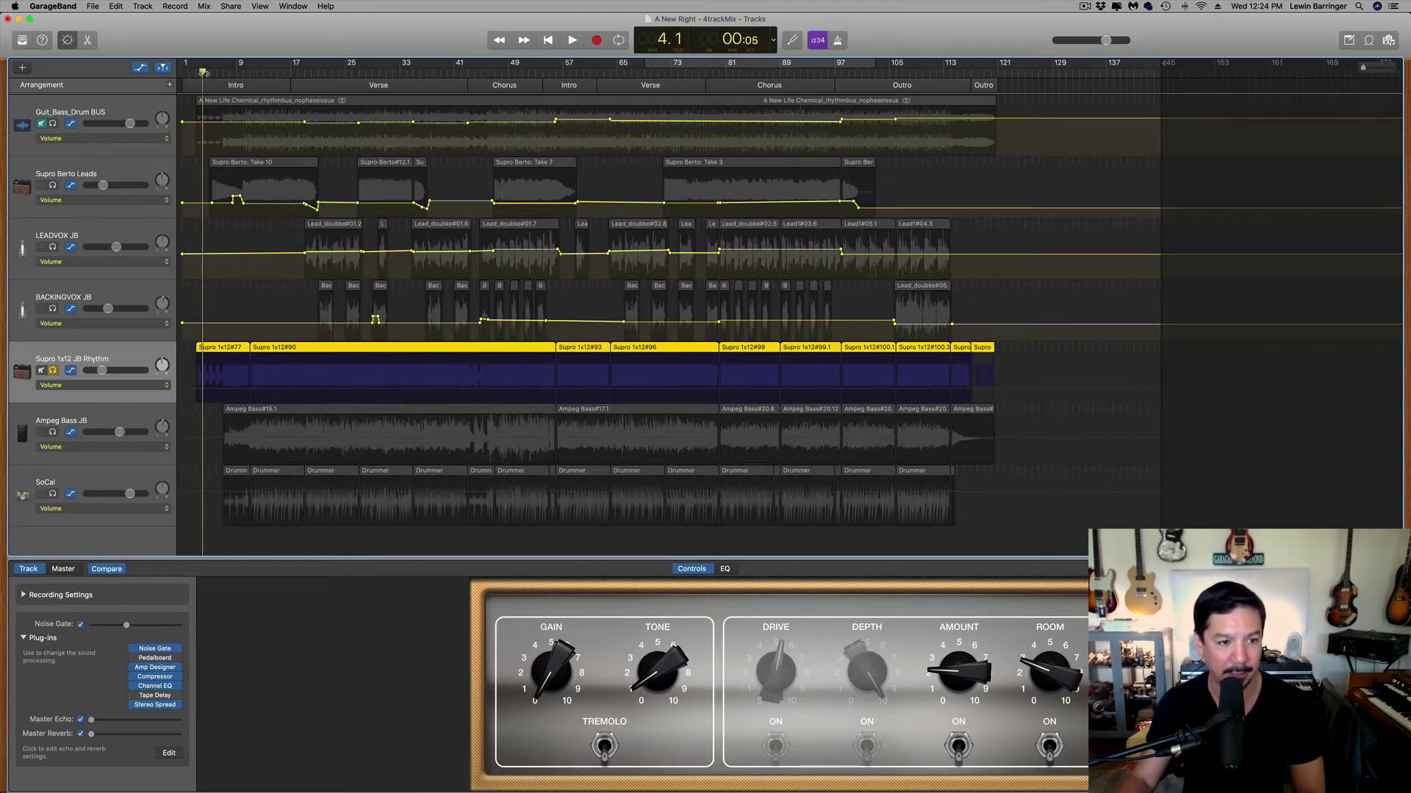
left_click(196, 73)
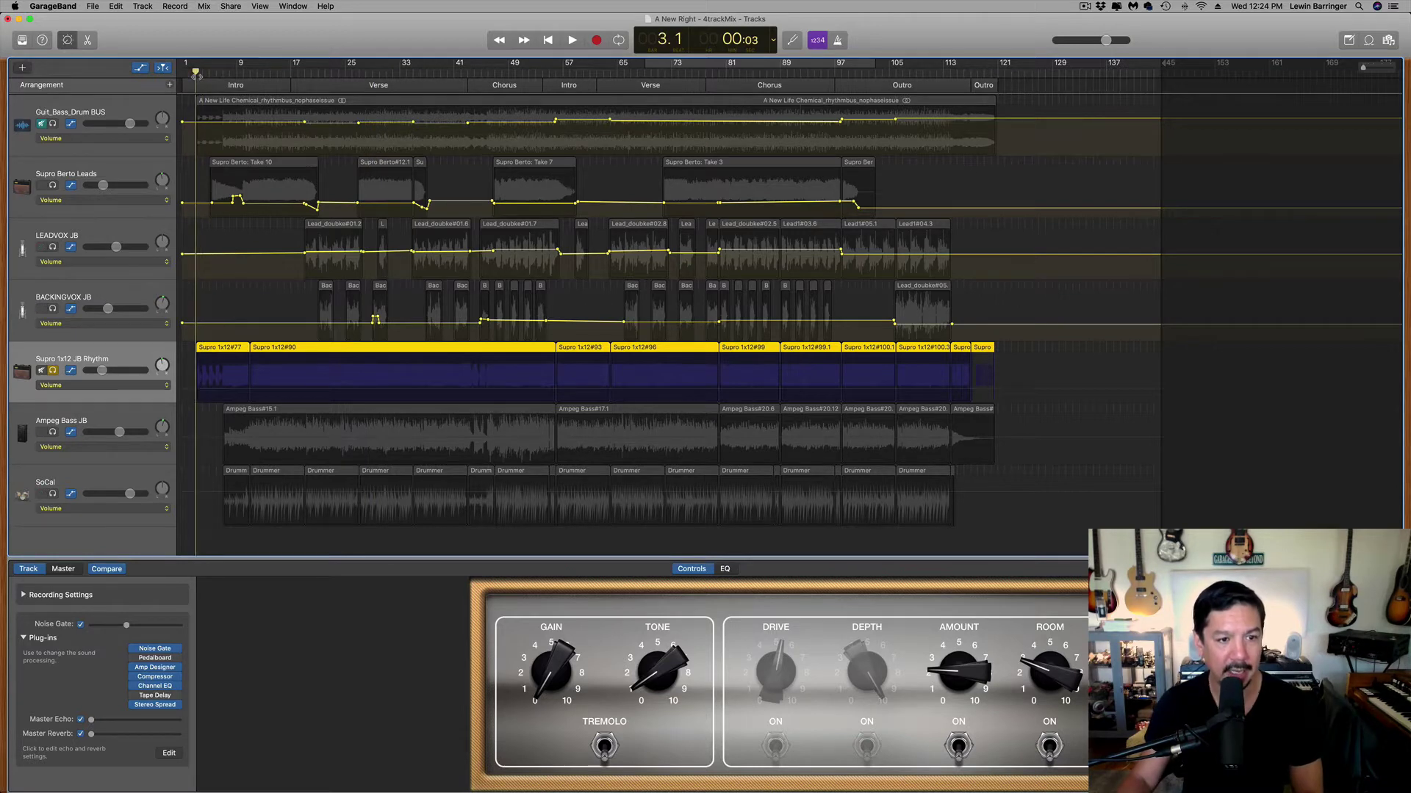
Inspect the soloed Supro rhythm track's waveform in the audio editor, play it from bar 3, and return to the Smart Controls.
left_click(89, 41)
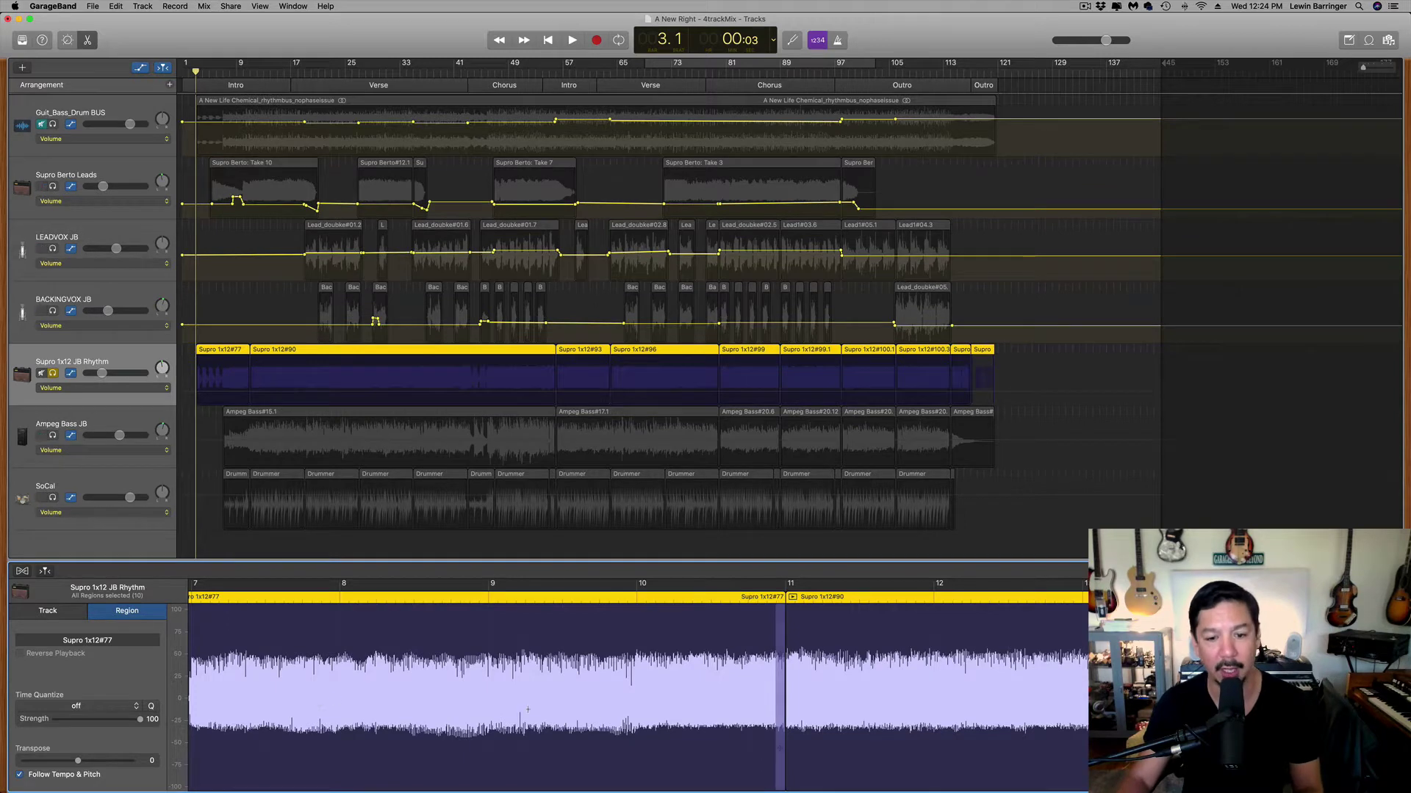
scroll(384, 669, "left", 5)
scroll(389, 674, "left", 10)
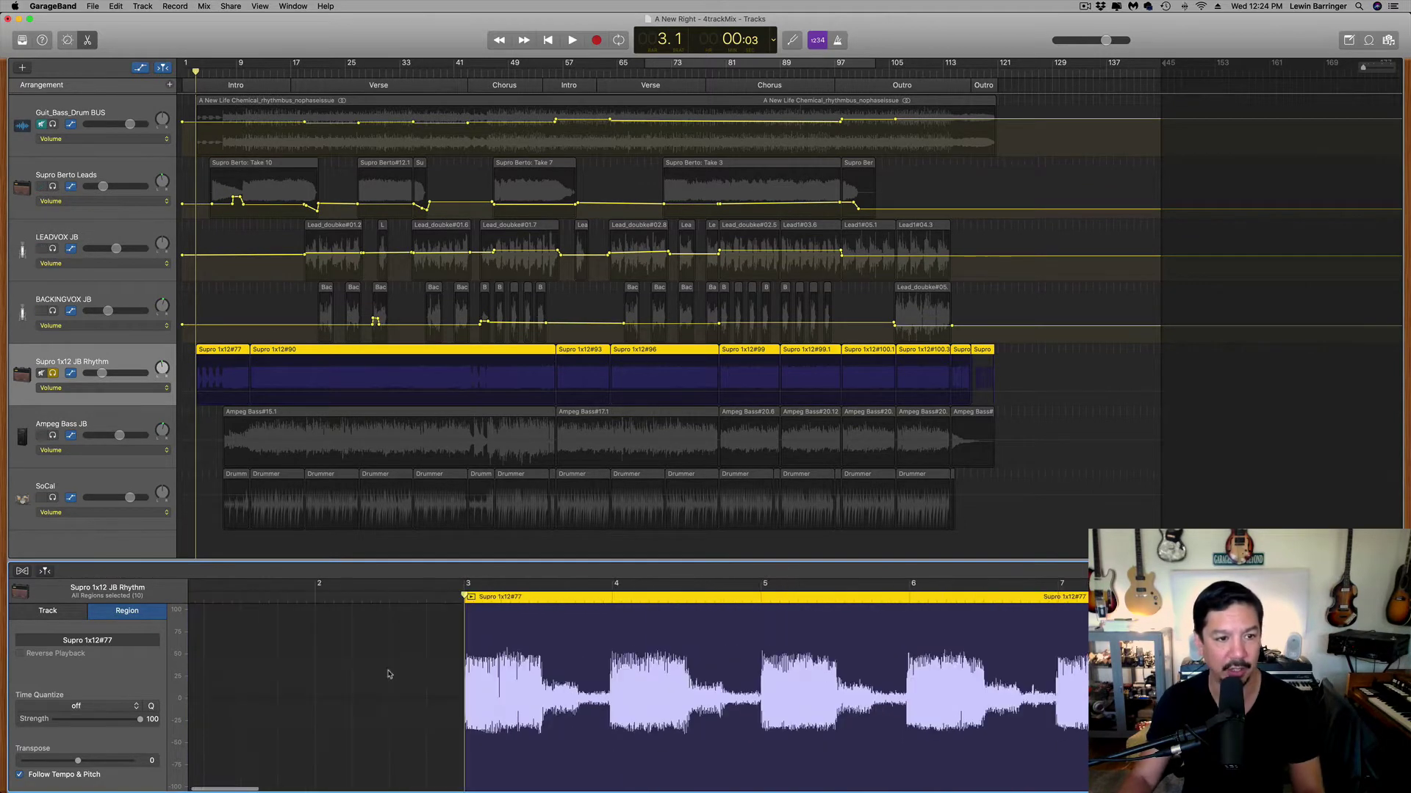
key("super+a")
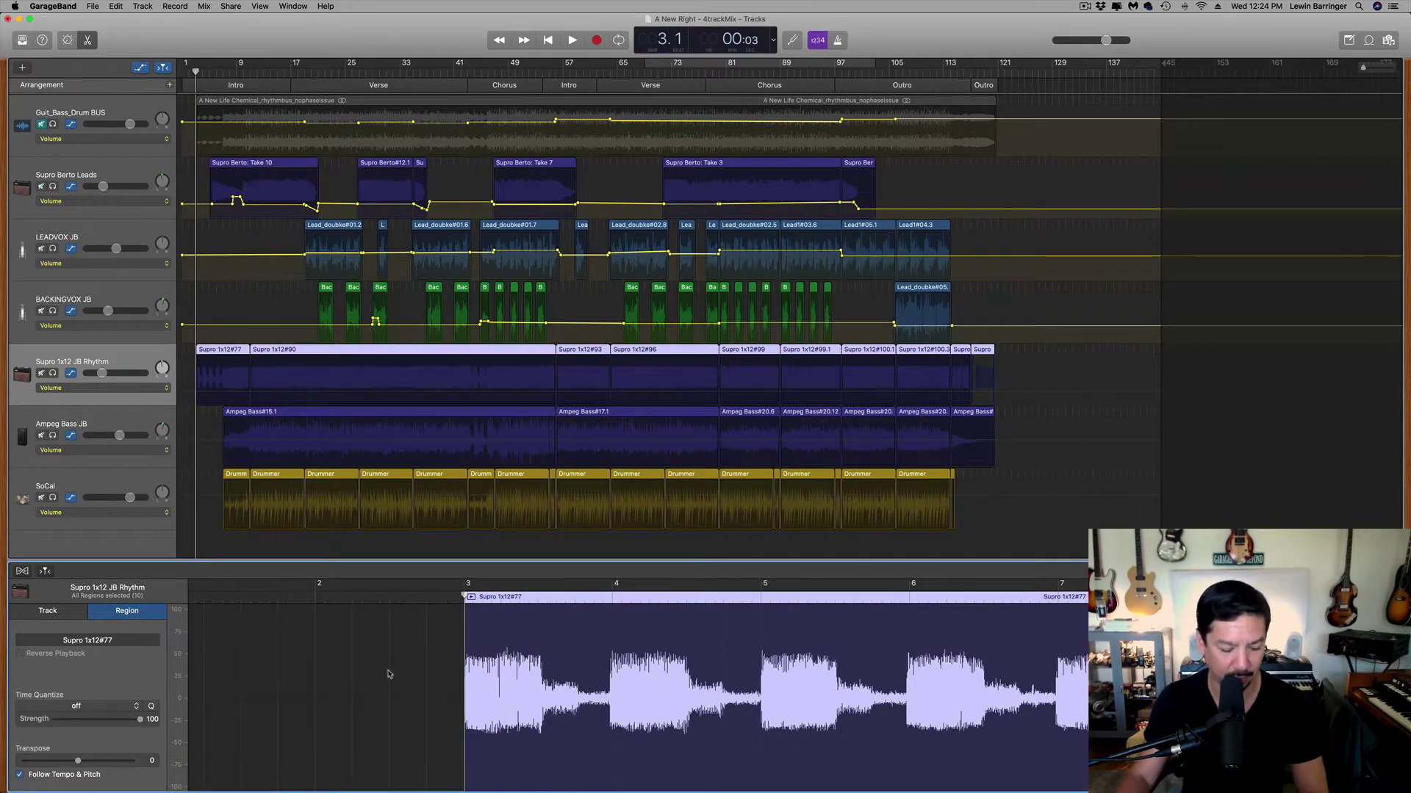
key("s")
key("space")
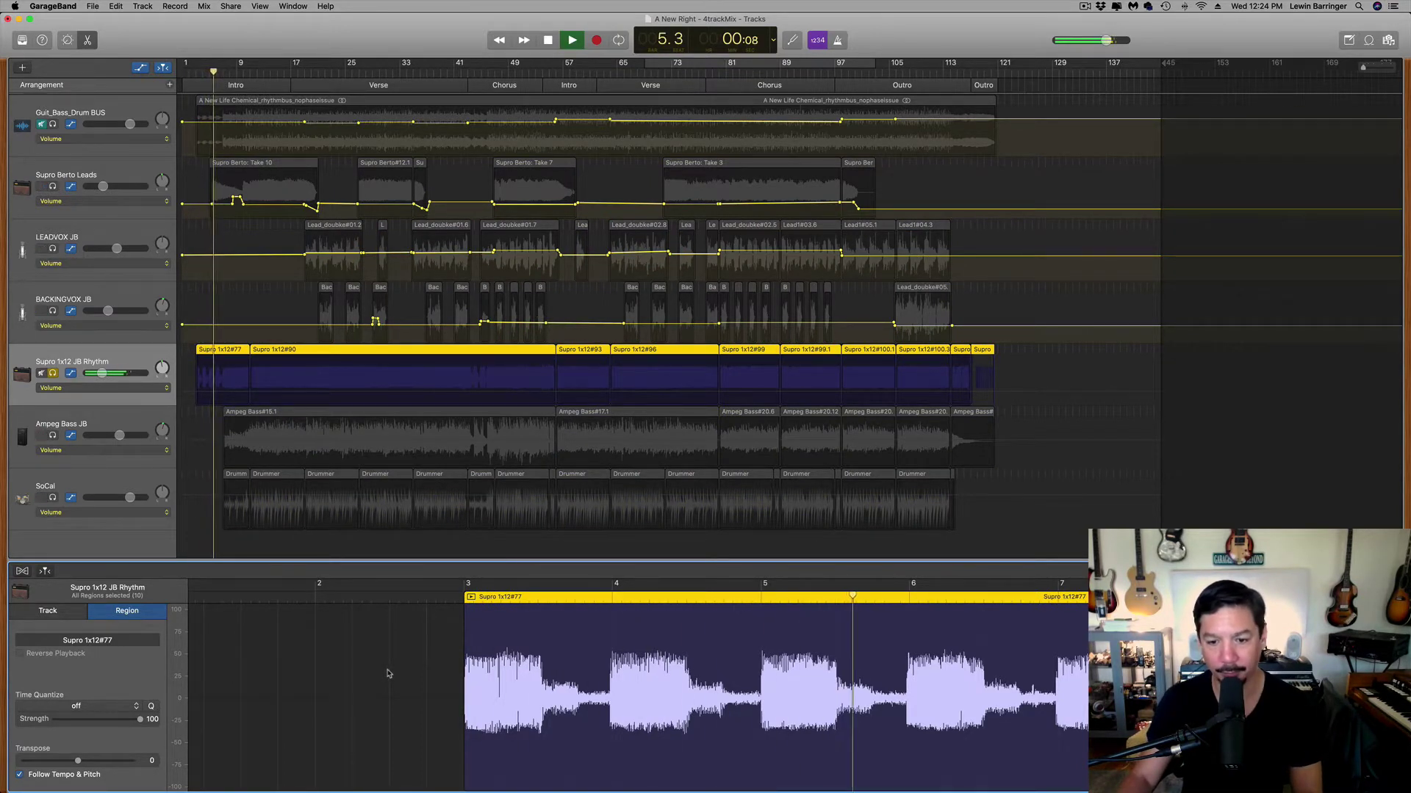
key("space")
scroll(642, 671, "right", 15)
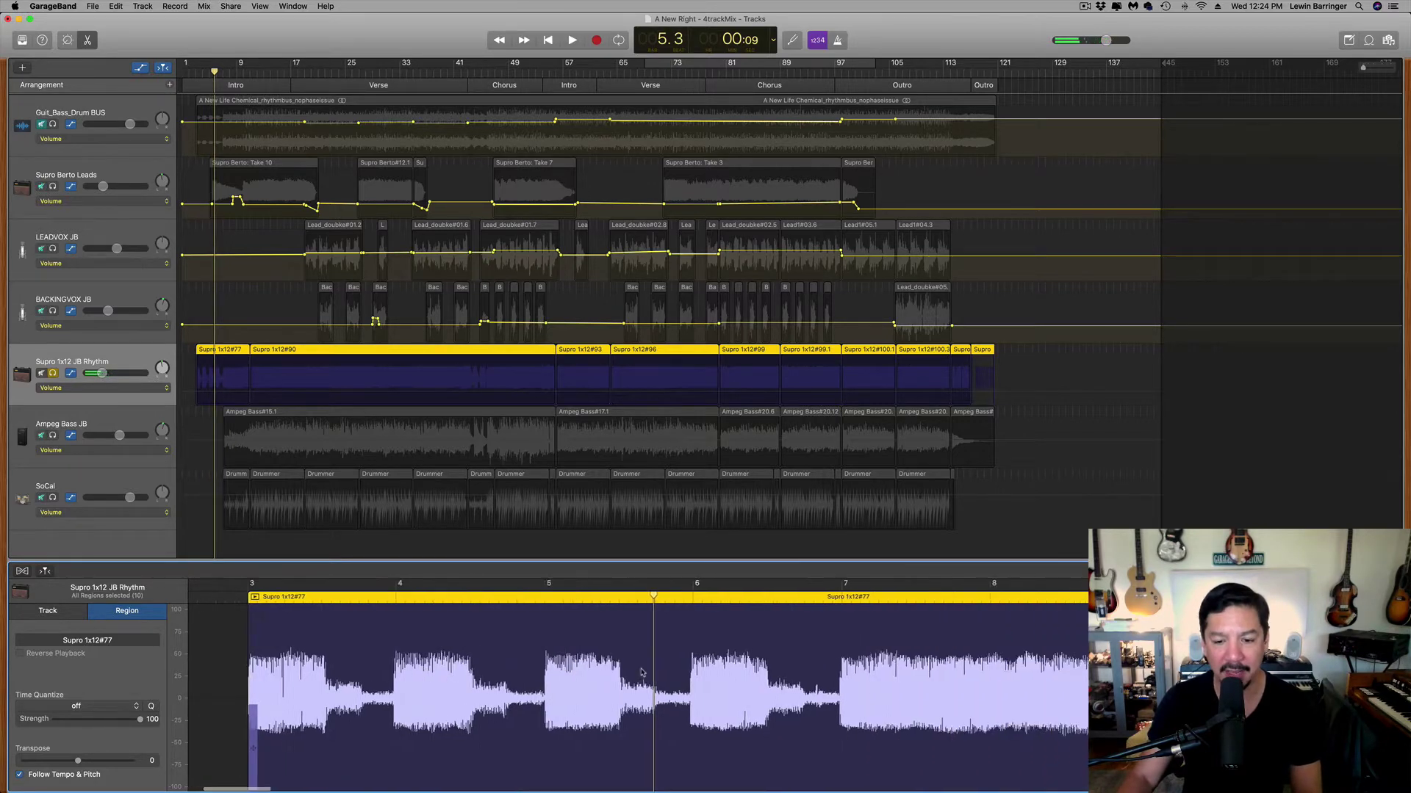
scroll(641, 671, "right", 8)
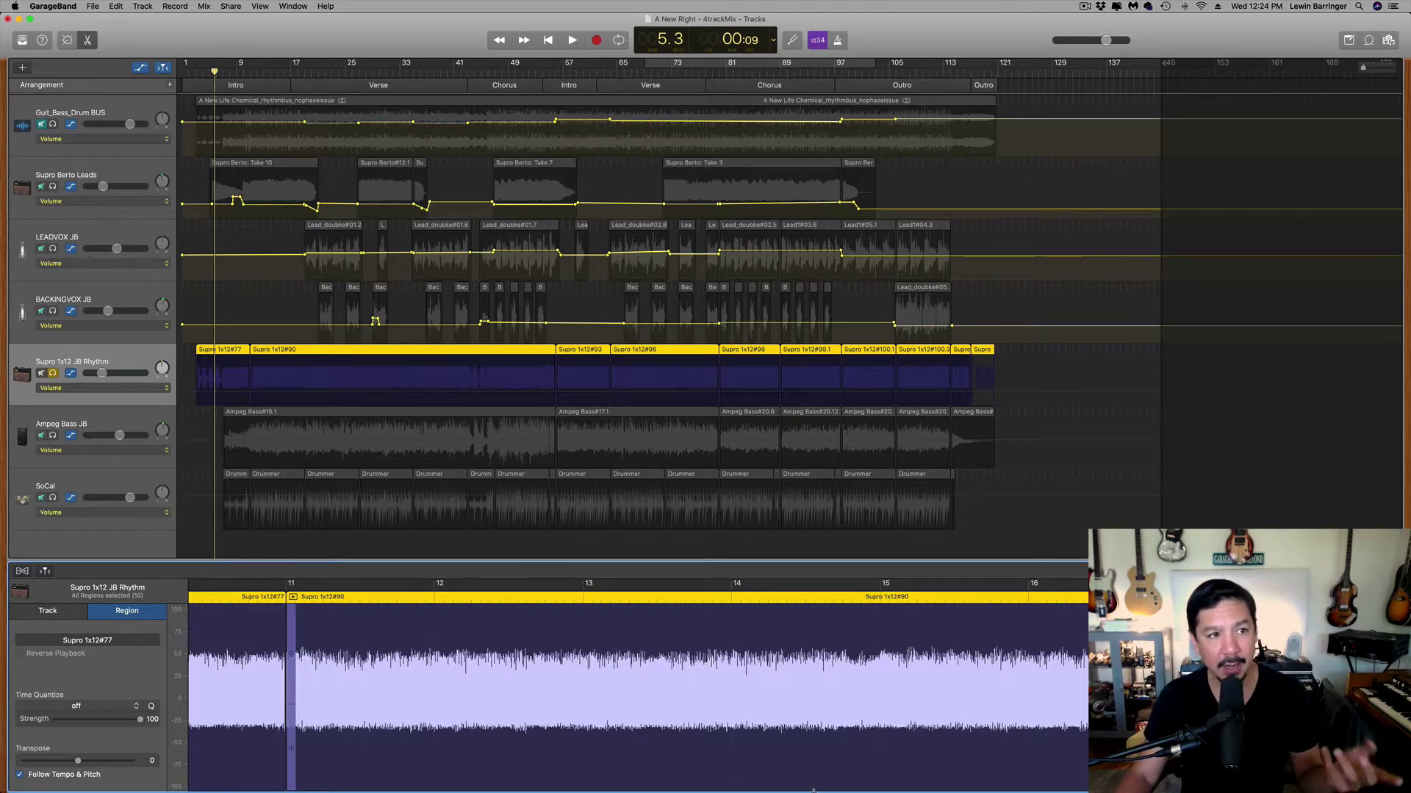
left_click(68, 42)
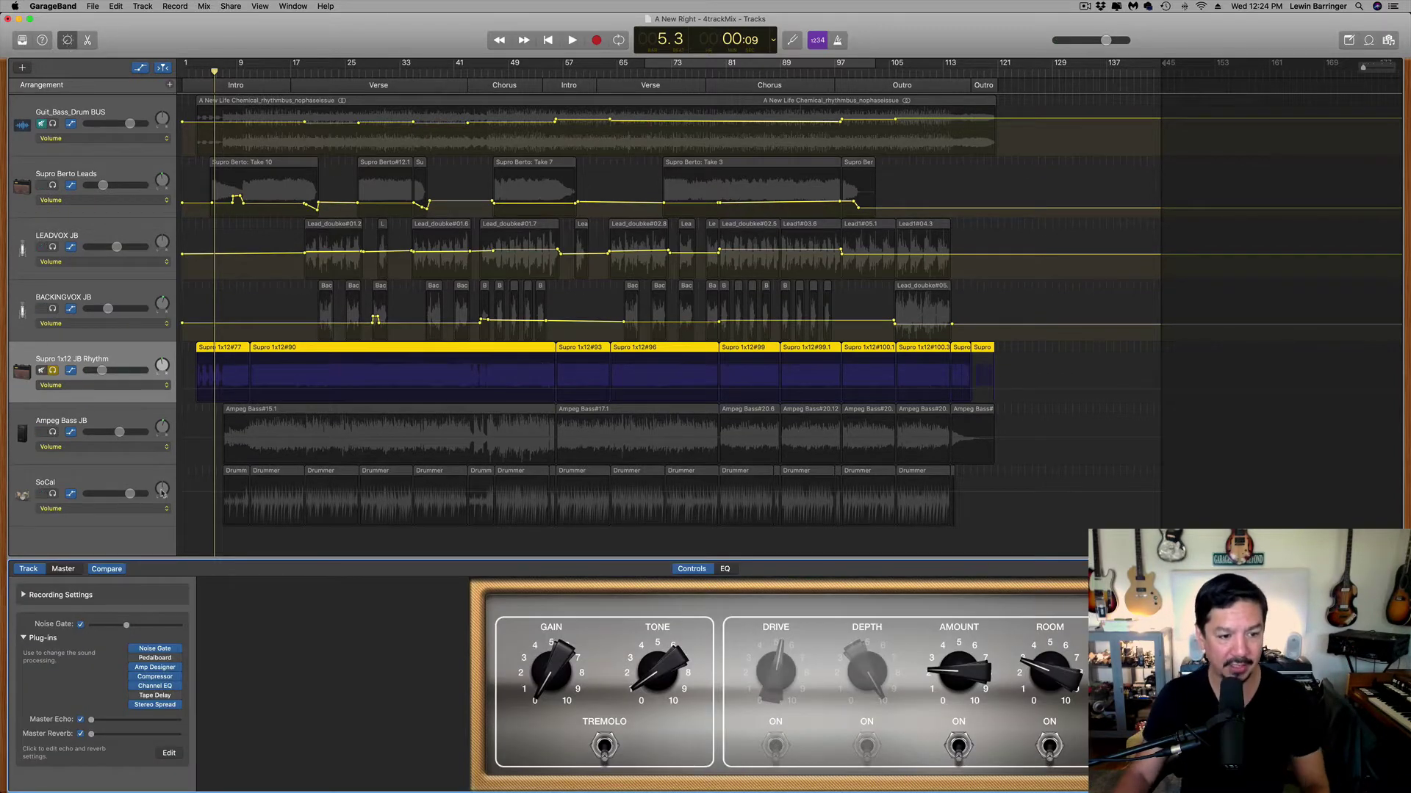
Examine the waveforms of the Supro 1x12 JB Rhythm, Supro Berto Leads and LEADVOX JB tracks in the audio editor.
mouse_move(132, 676)
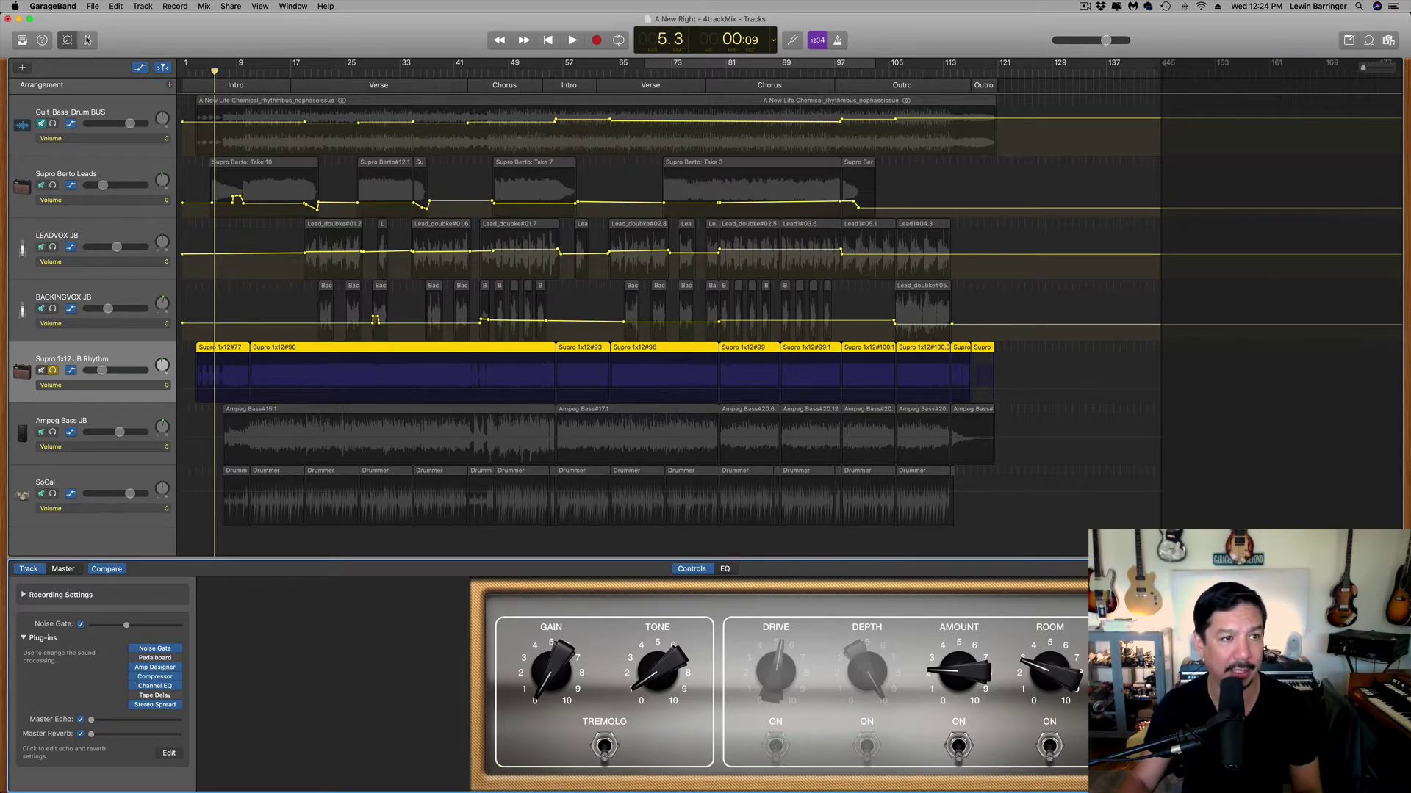
left_click(87, 40)
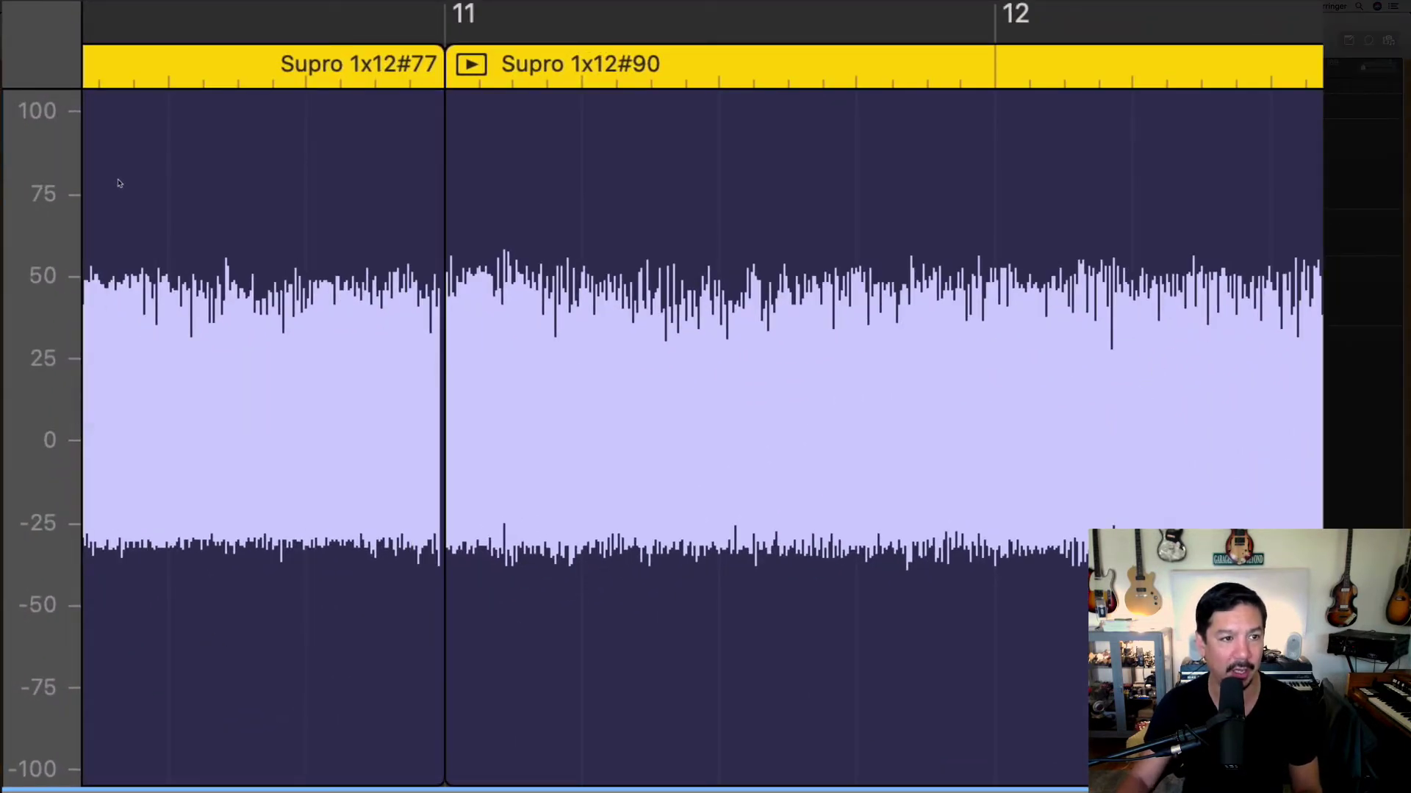
key("Up")
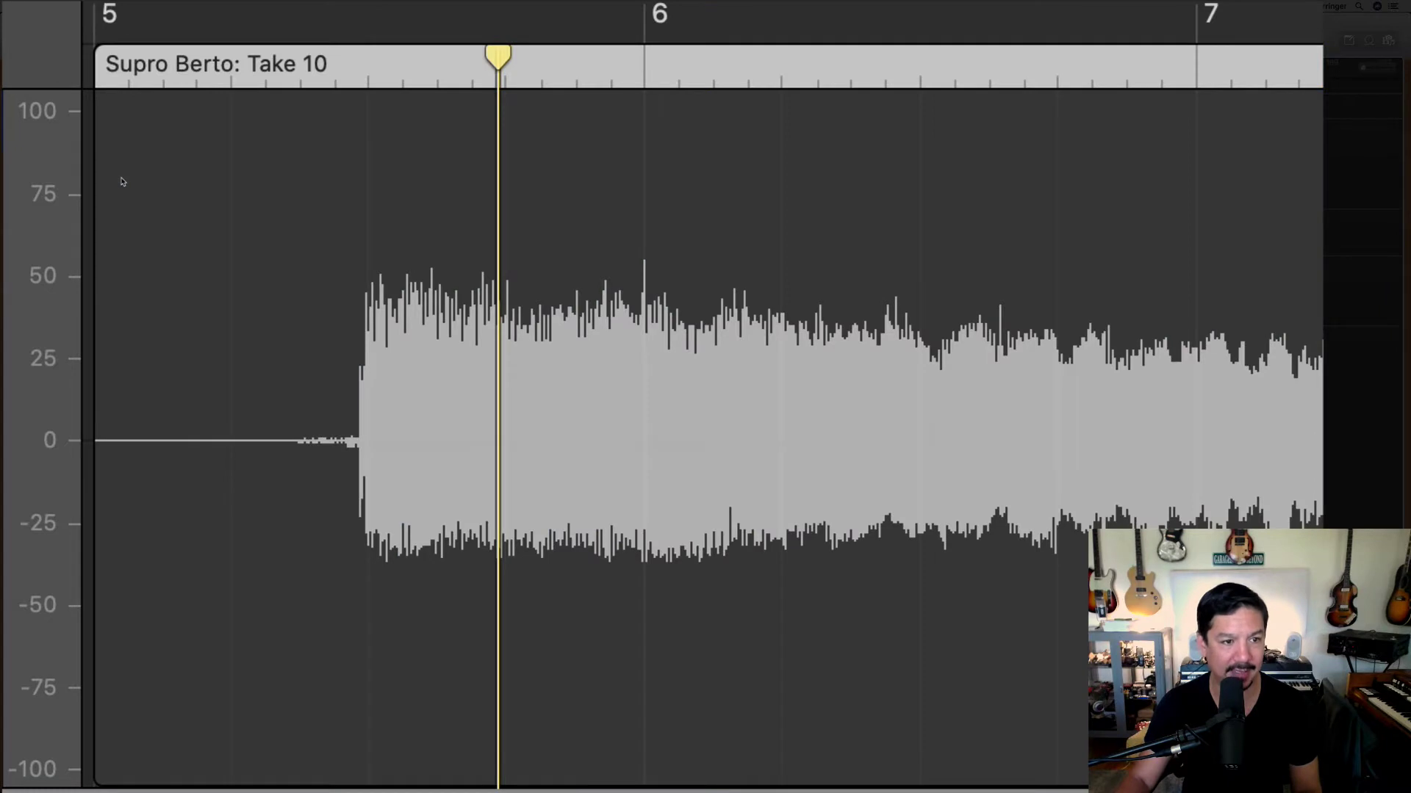
key("Up")
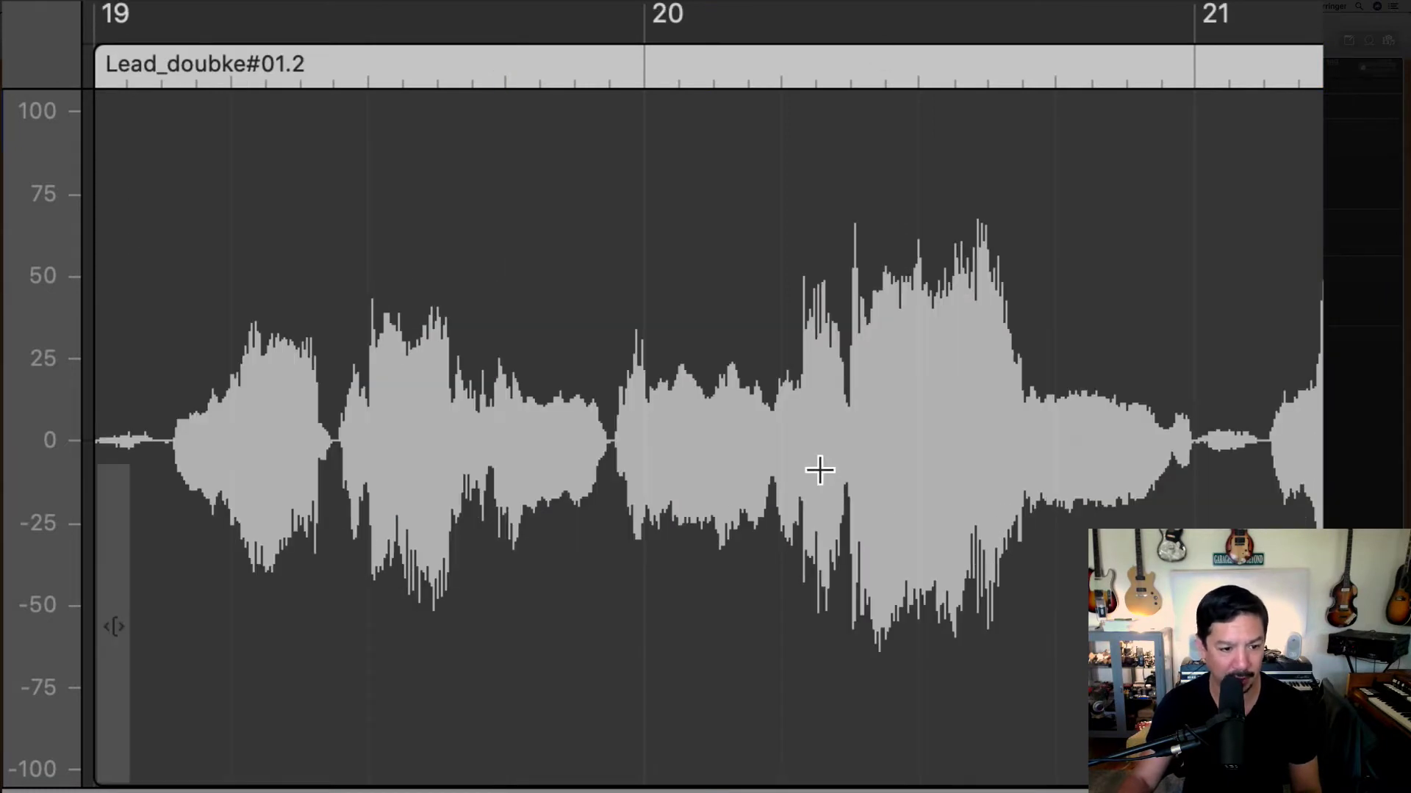
scroll(851, 446, "right", 10)
scroll(851, 445, "right", 5)
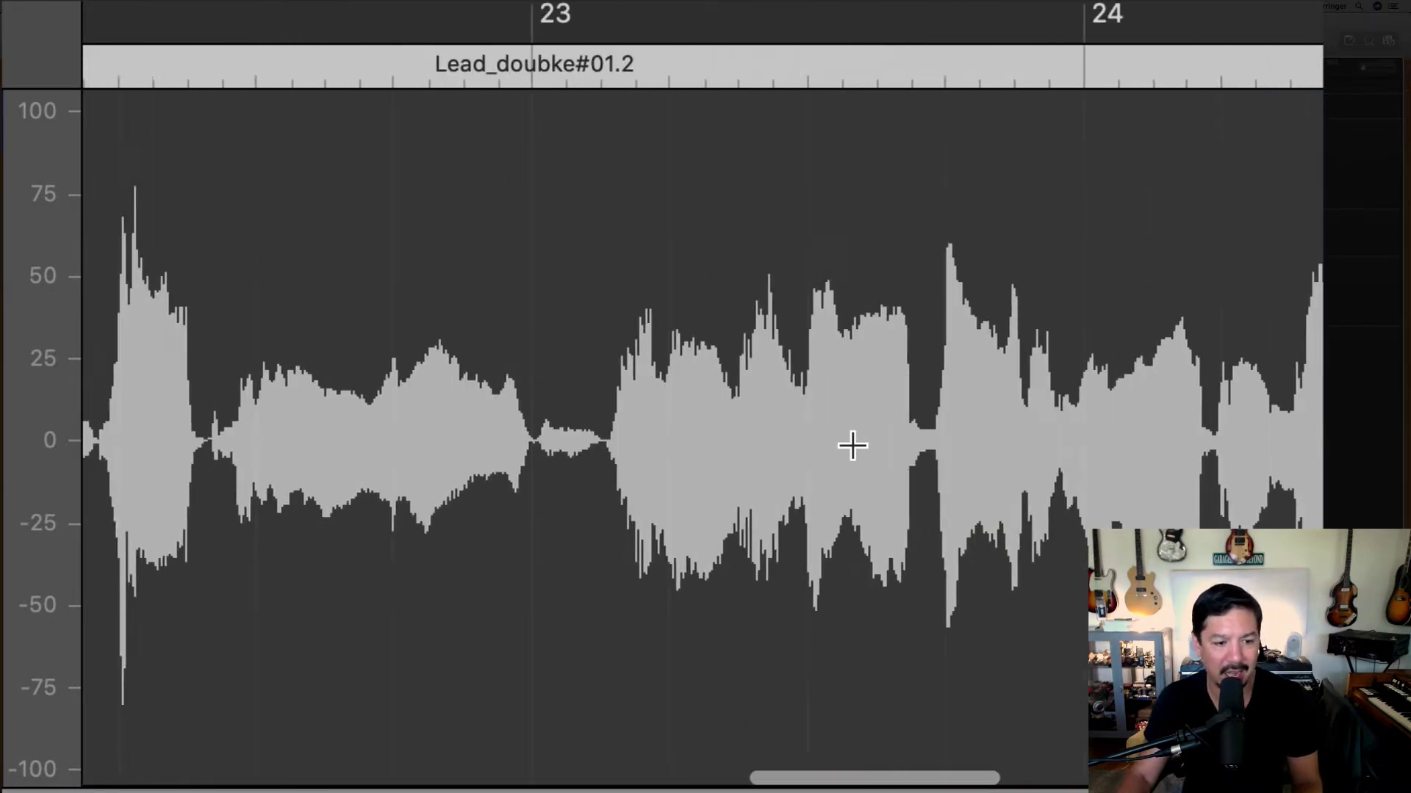
scroll(852, 445, "right", 5)
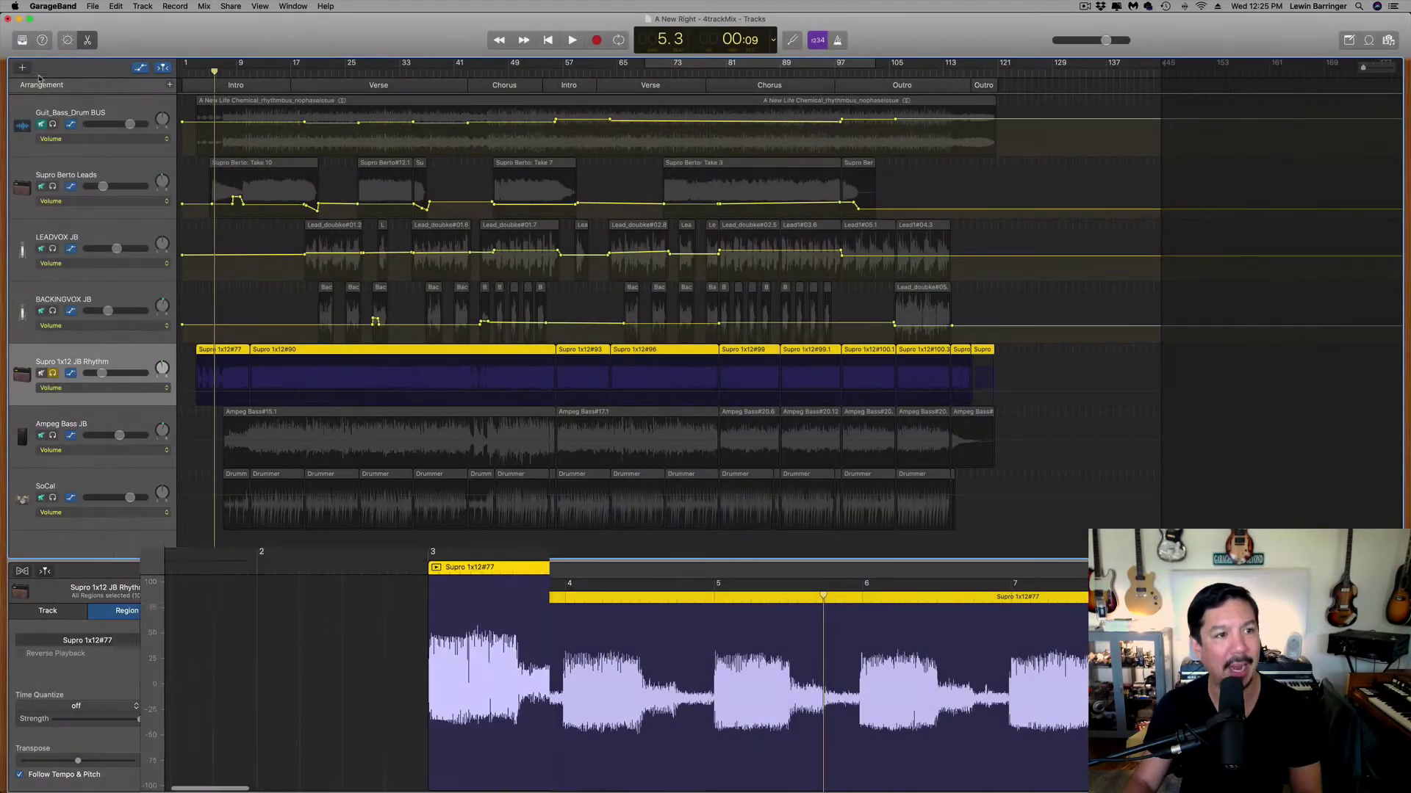
Bypass the Supro rhythm track's Noise Gate, Amp Designer, Compressor, Channel EQ and Stereo Spread plug-ins during playback.
left_click(67, 39)
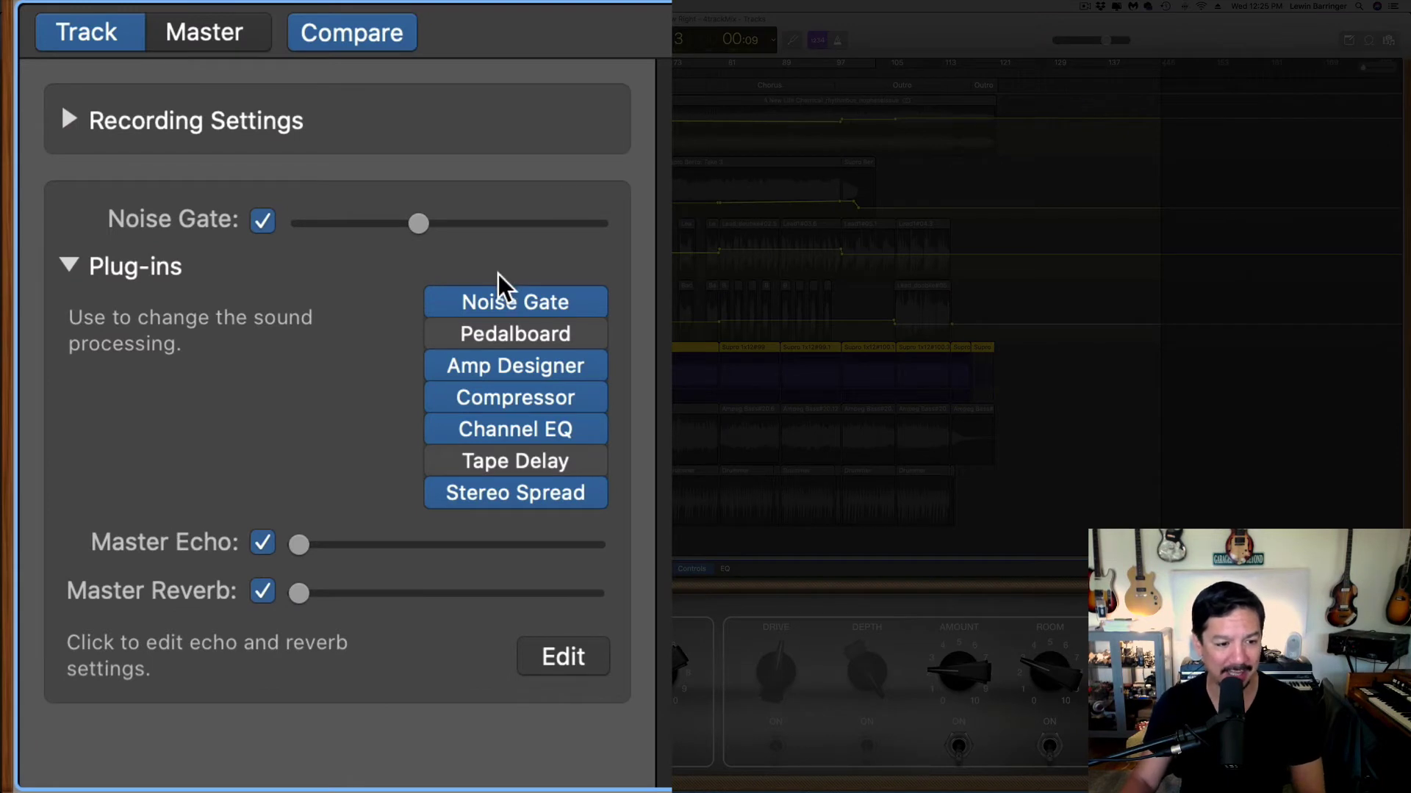
mouse_move(439, 302)
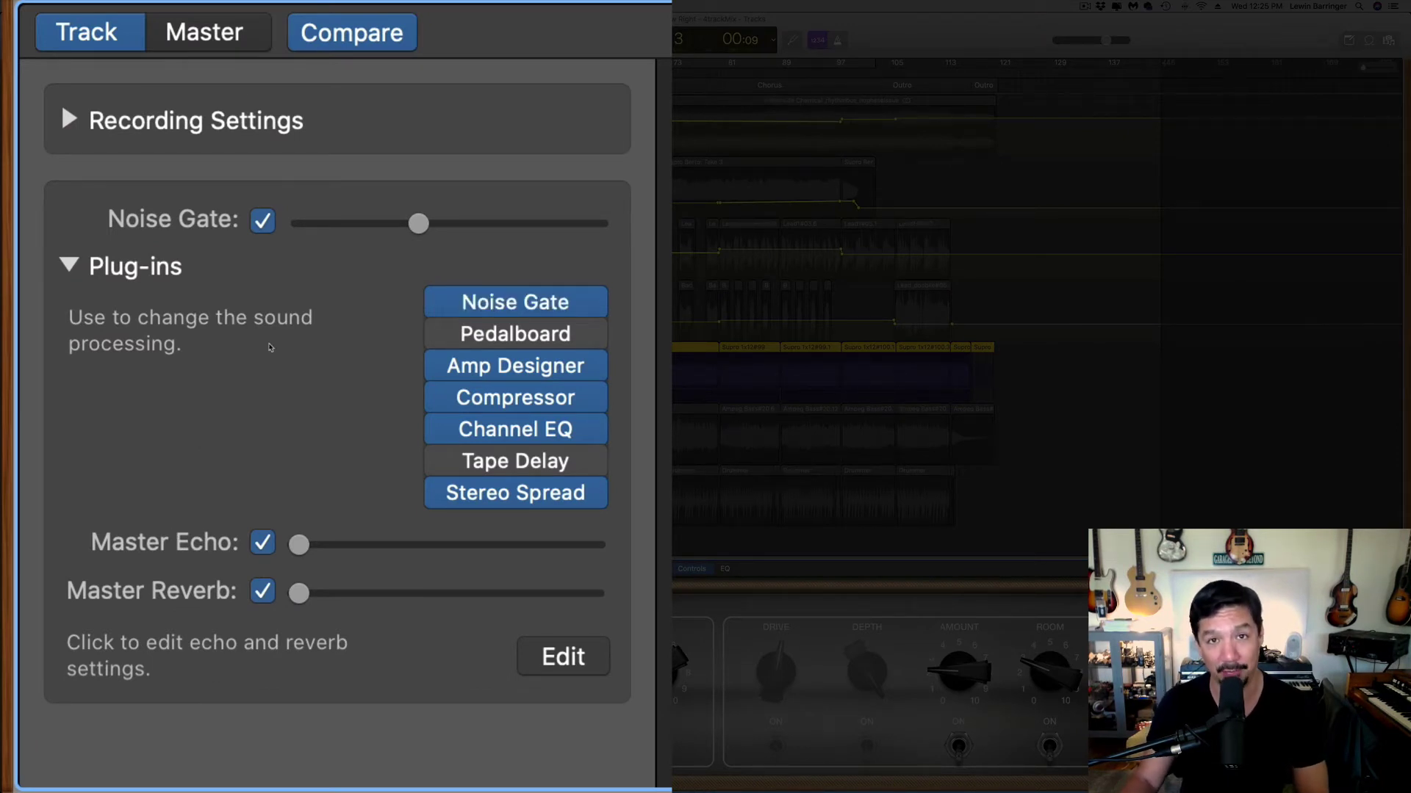
mouse_move(548, 431)
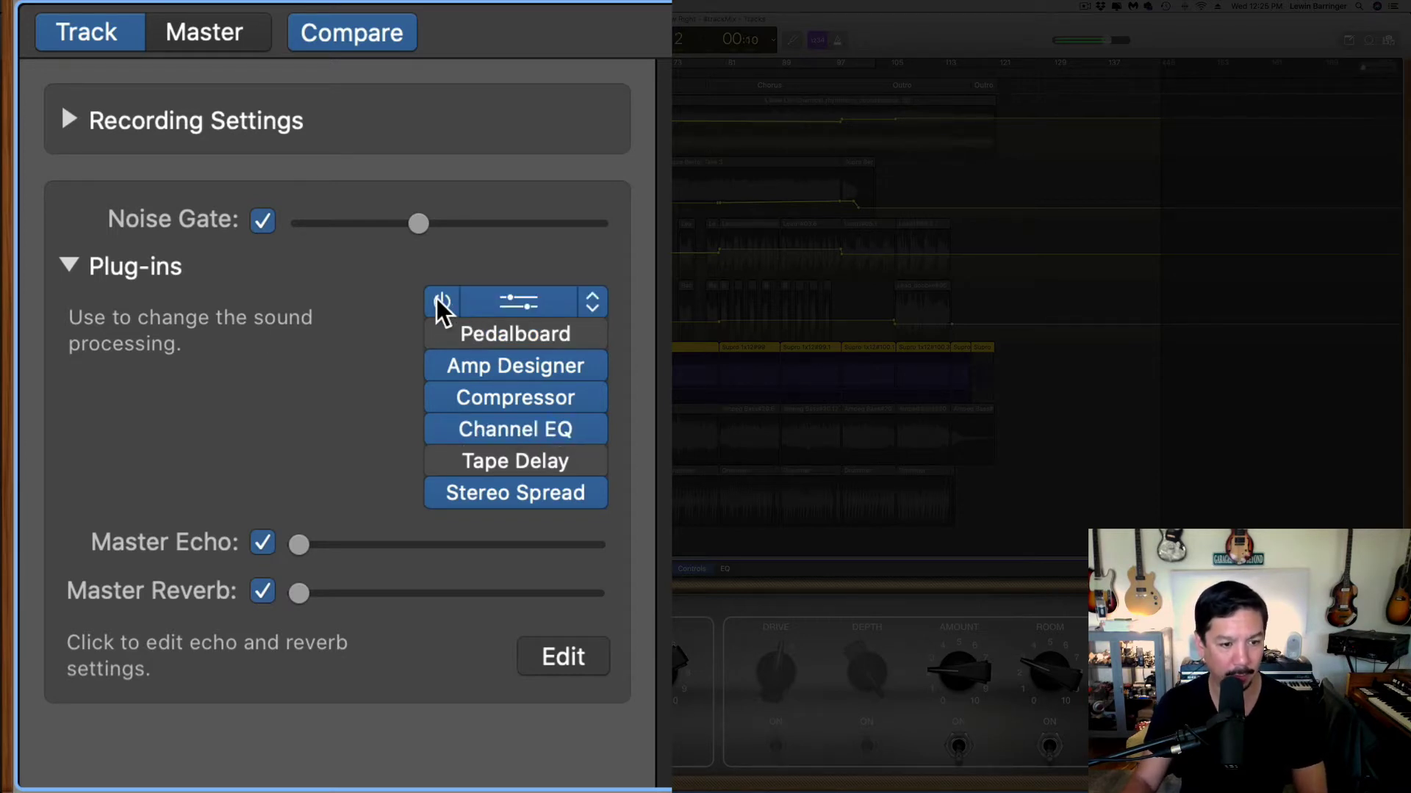
left_click_drag(437, 298, 443, 493)
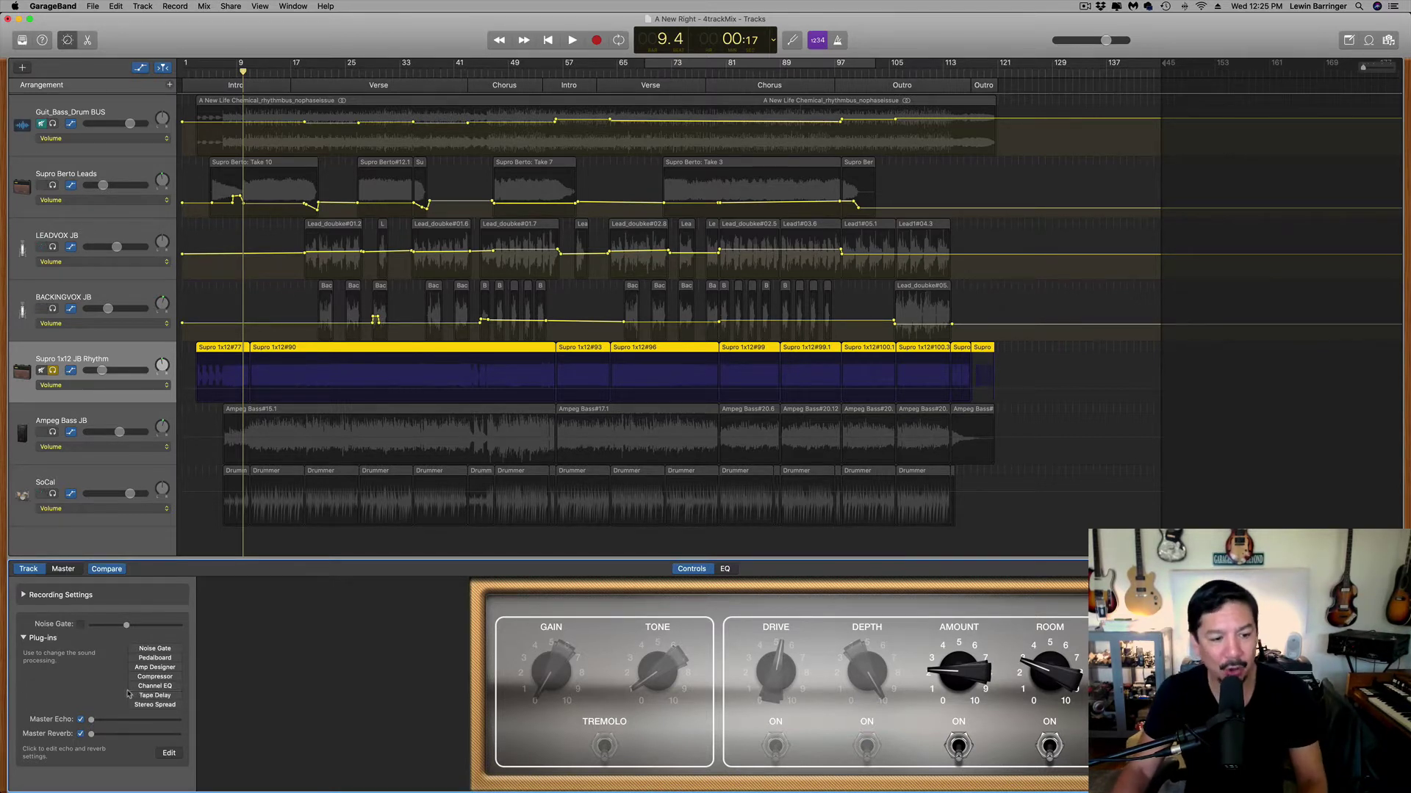
Audition the Supro rhythm track with only Amp Designer enabled, bypass it again and return the playhead to bar 3.
mouse_move(134, 668)
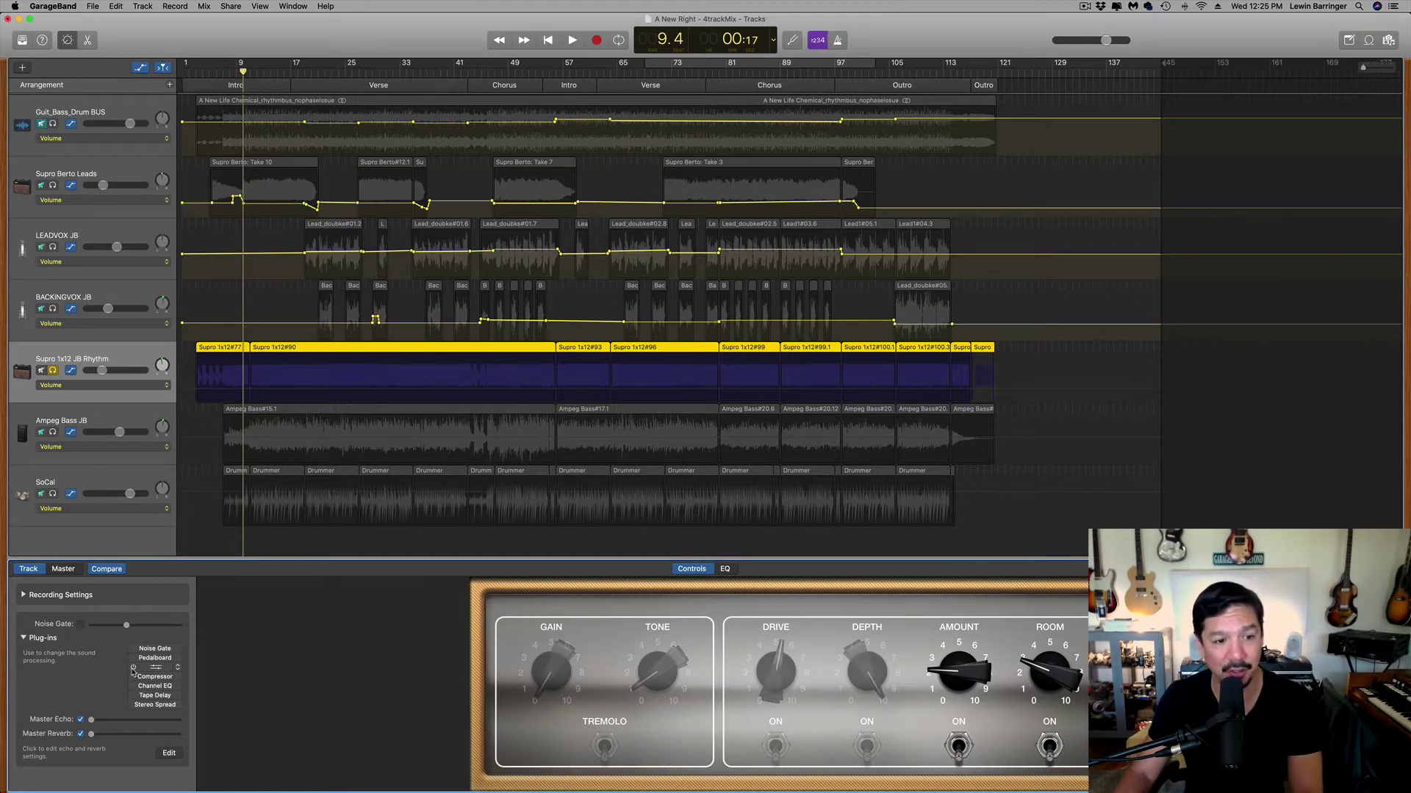
key("space")
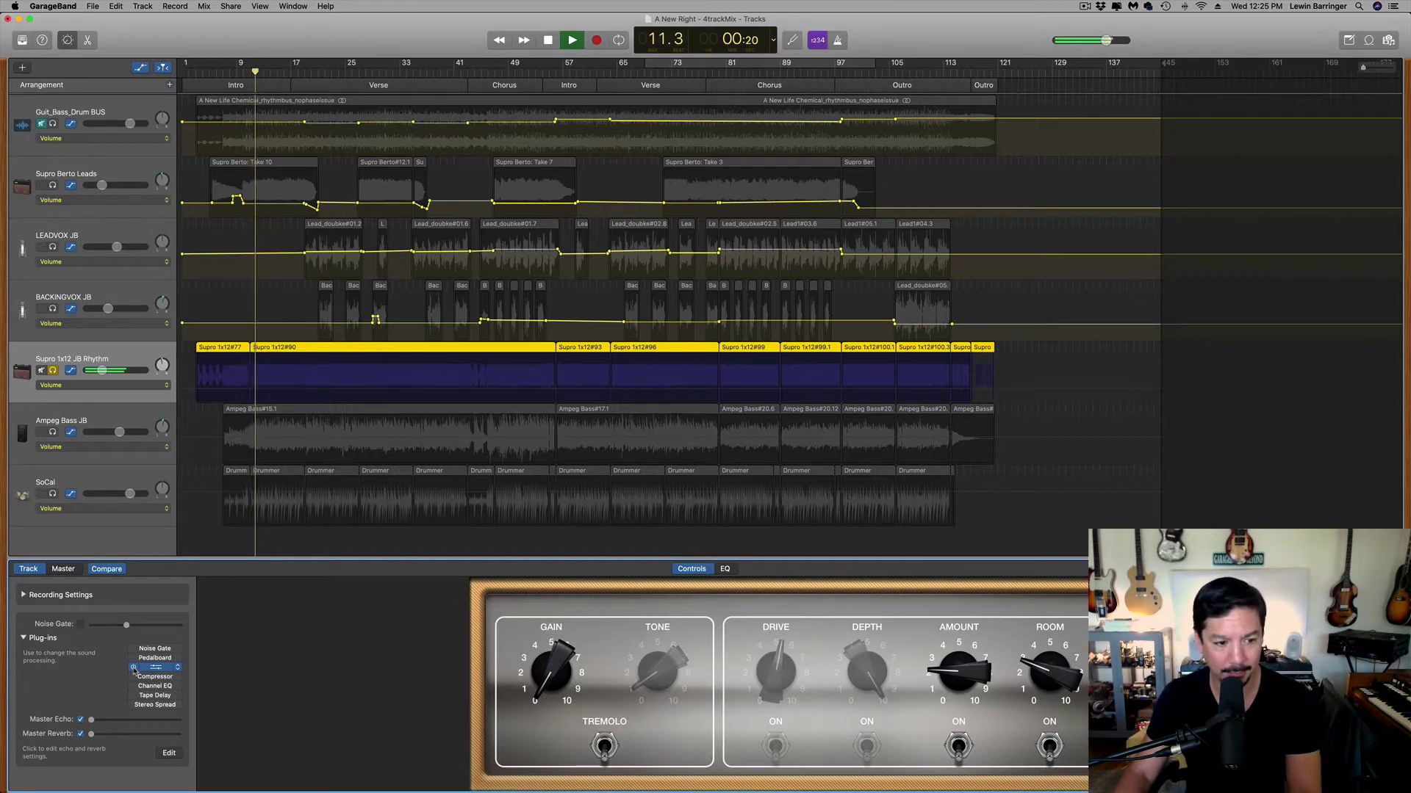
key("space")
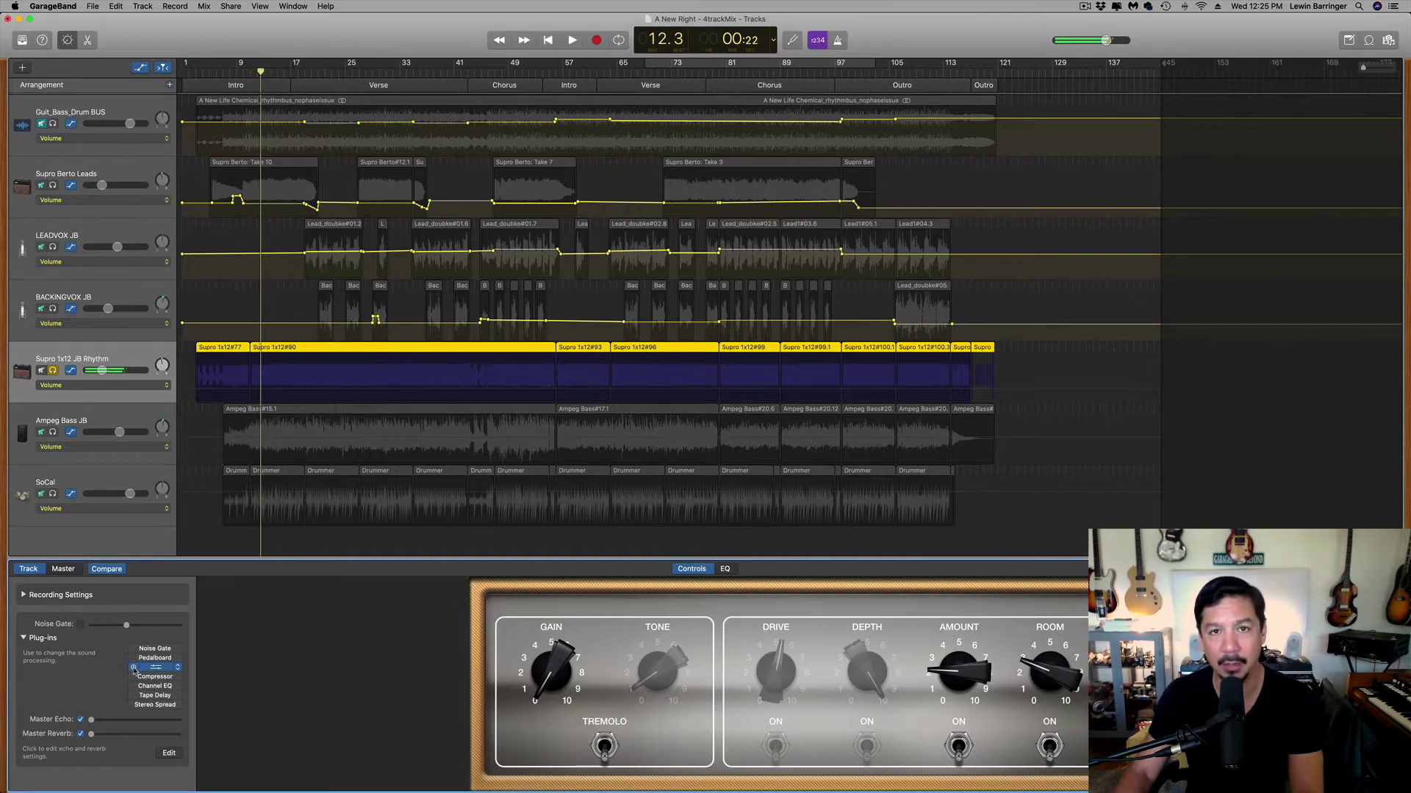
left_click(133, 668)
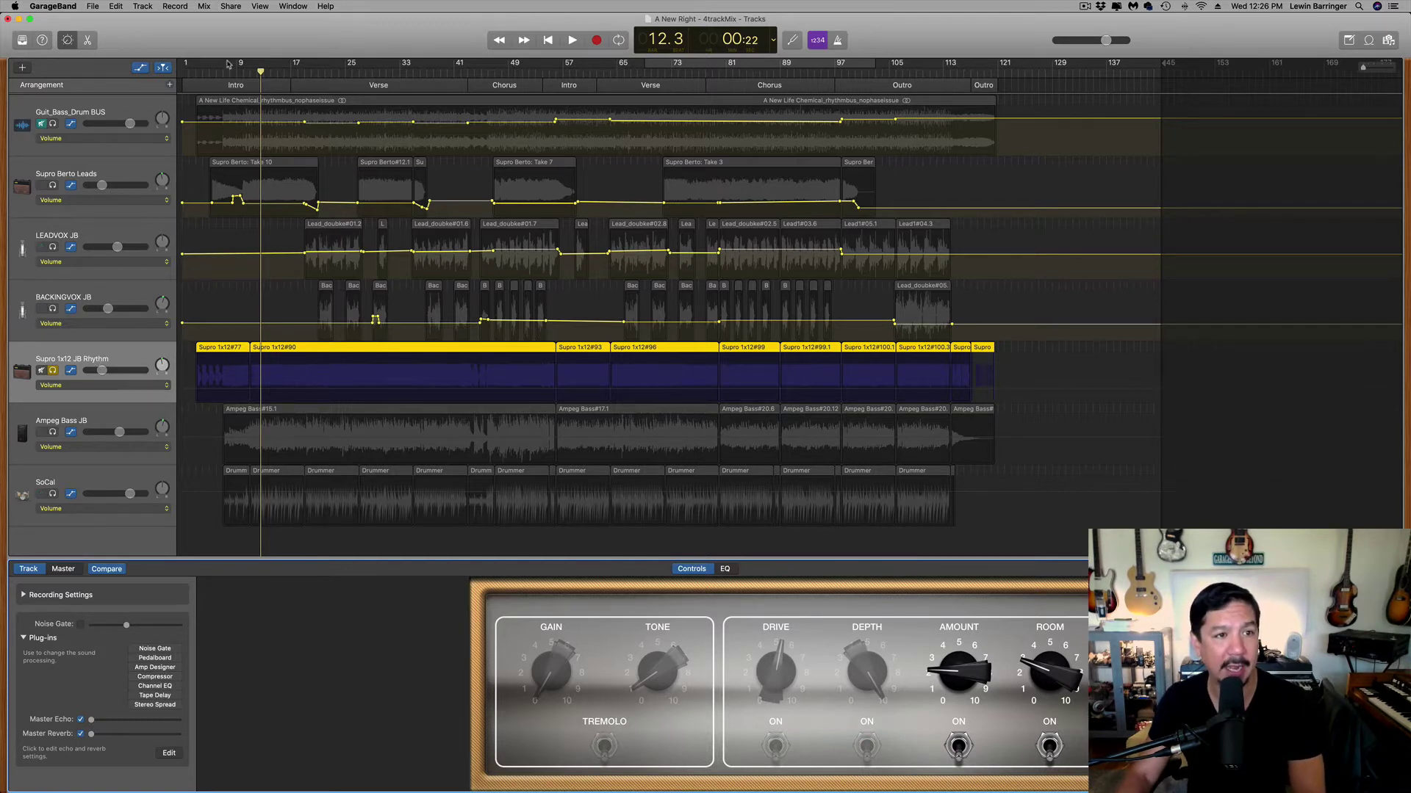
left_click_drag(222, 70, 196, 71)
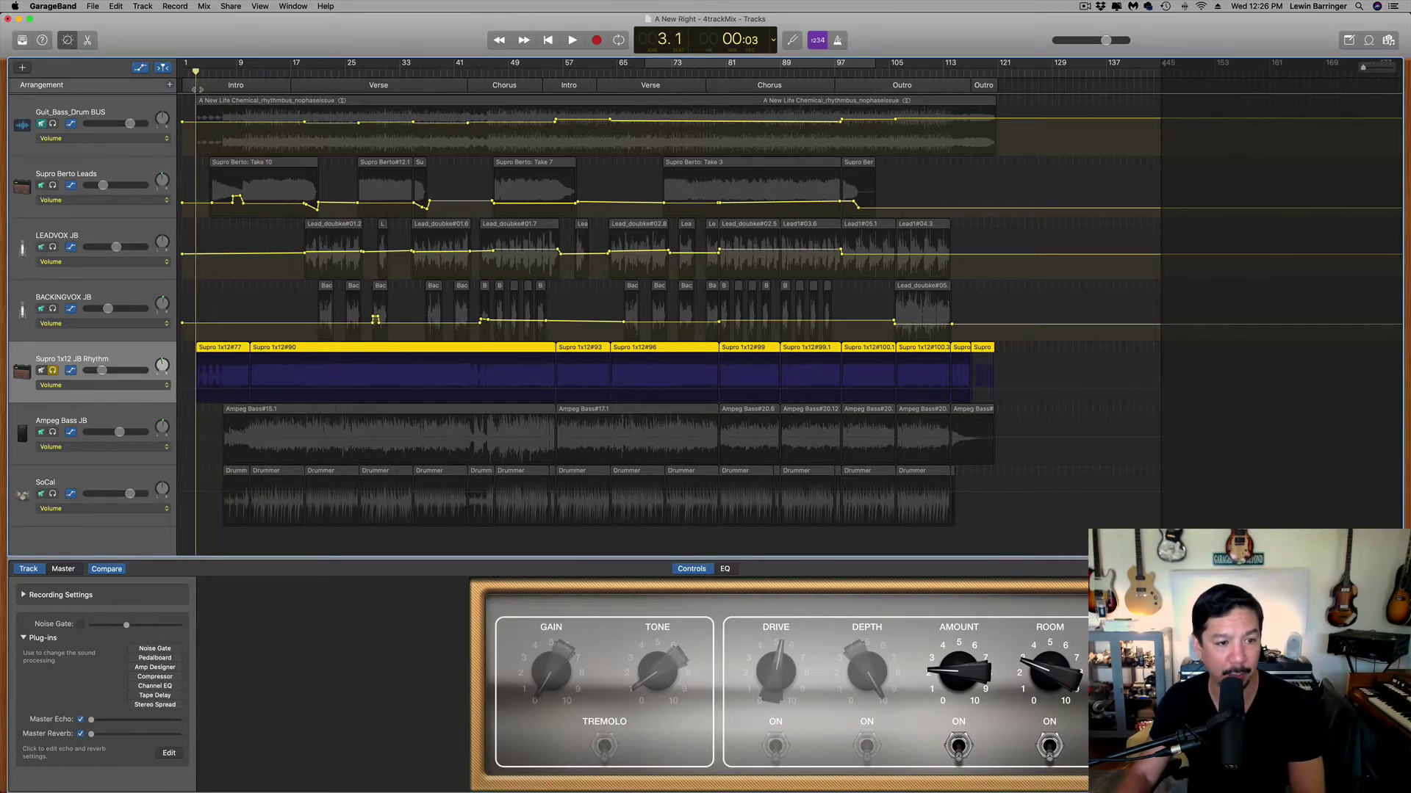
Audition the soloed Supro 1x12 JB Rhythm track from bar 3 and raise its track volume slightly during playback.
mouse_move(156, 670)
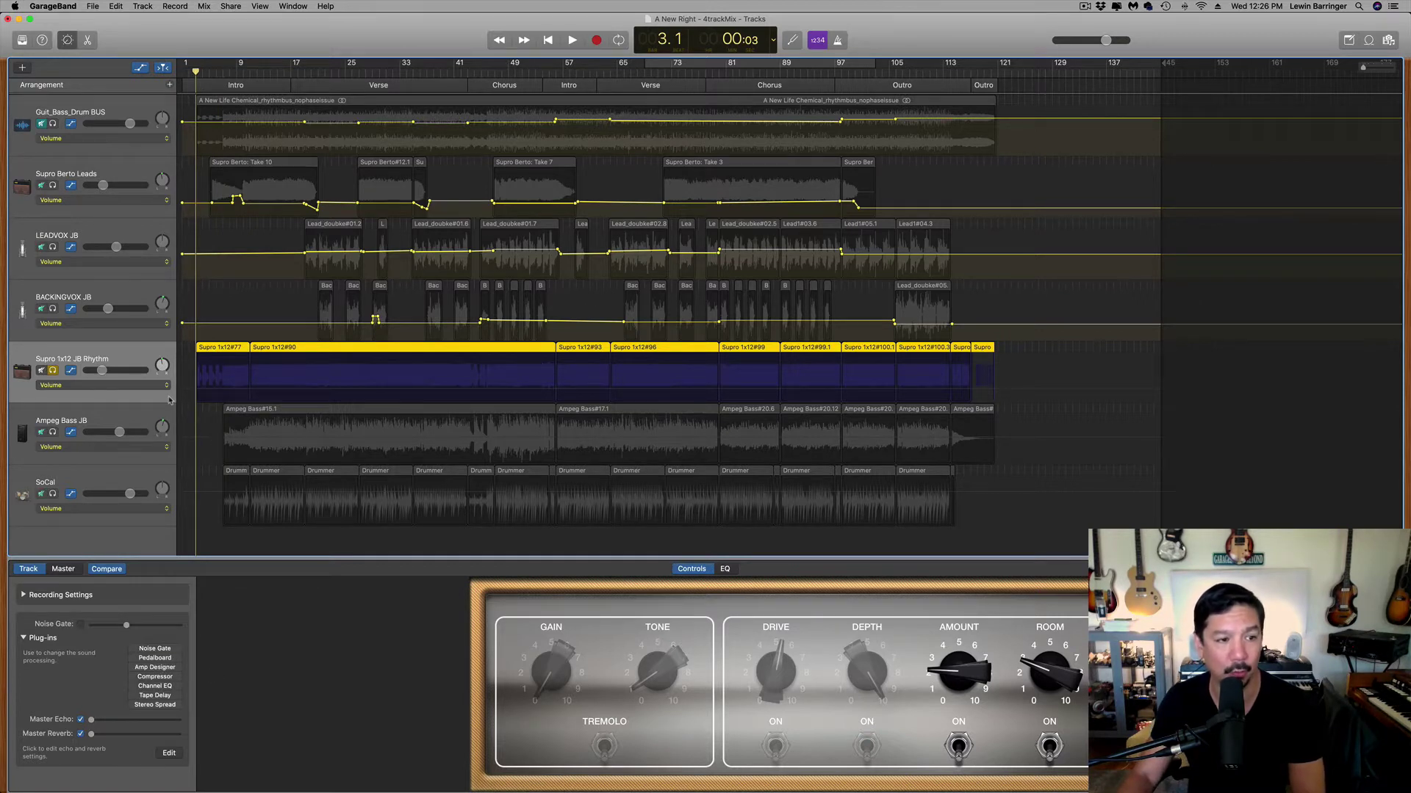
key("space")
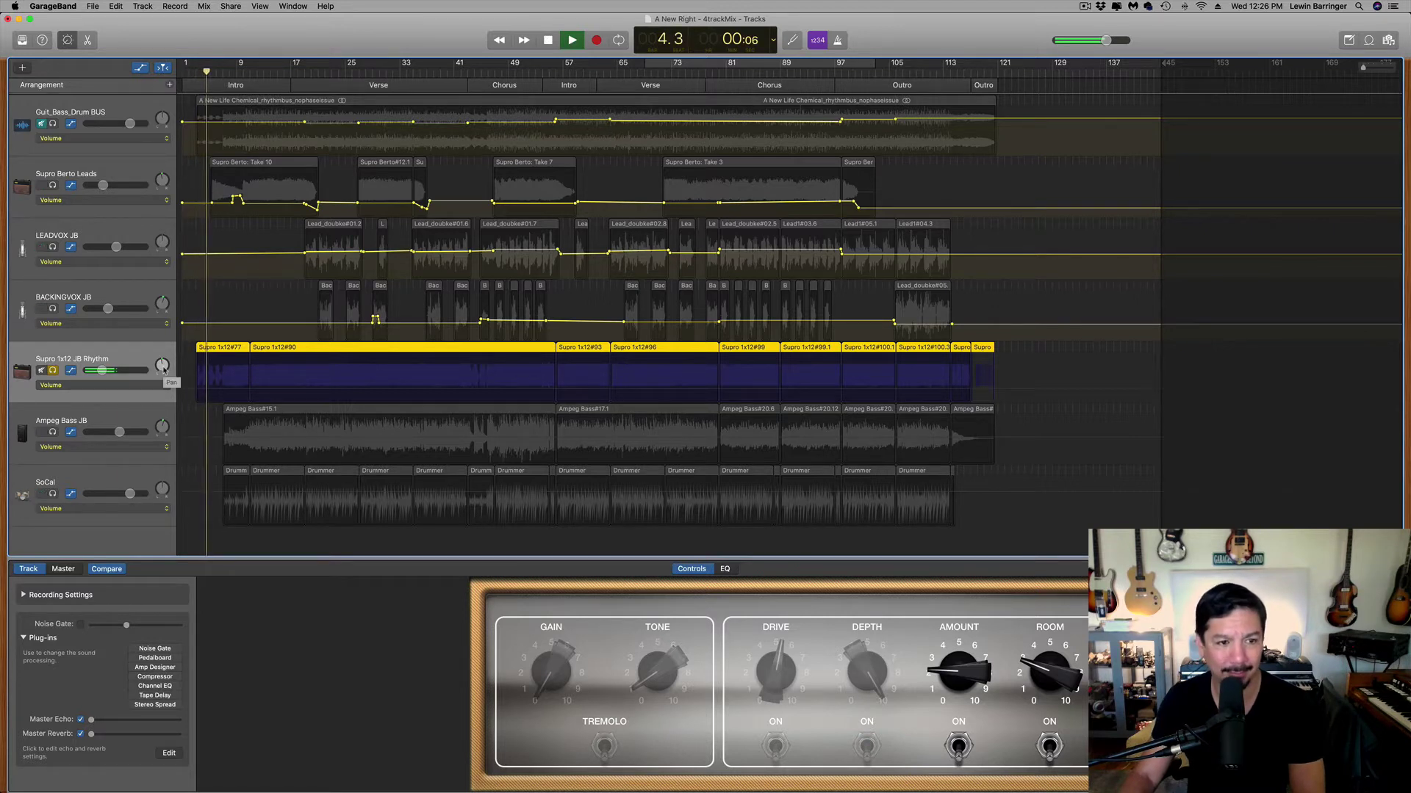
key("space")
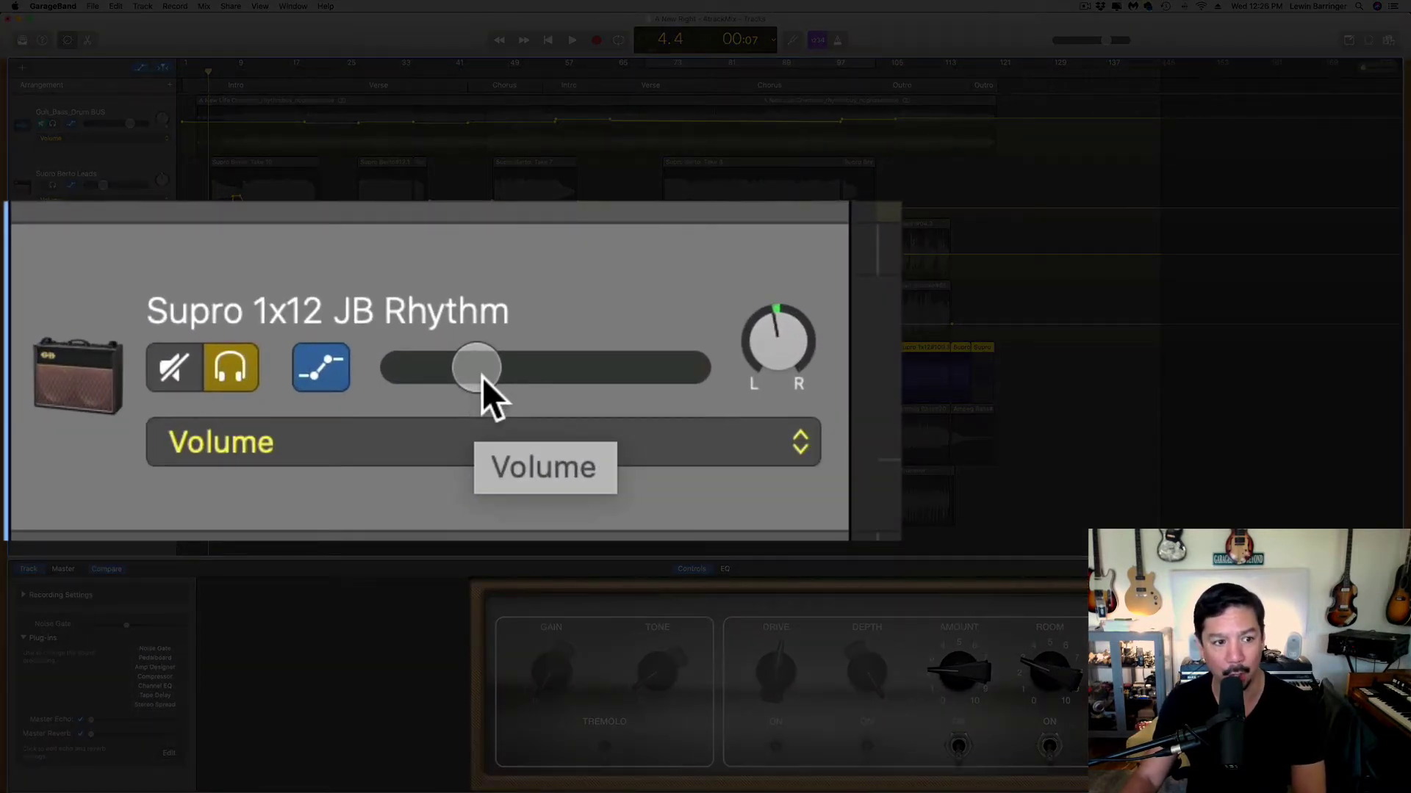
key("space")
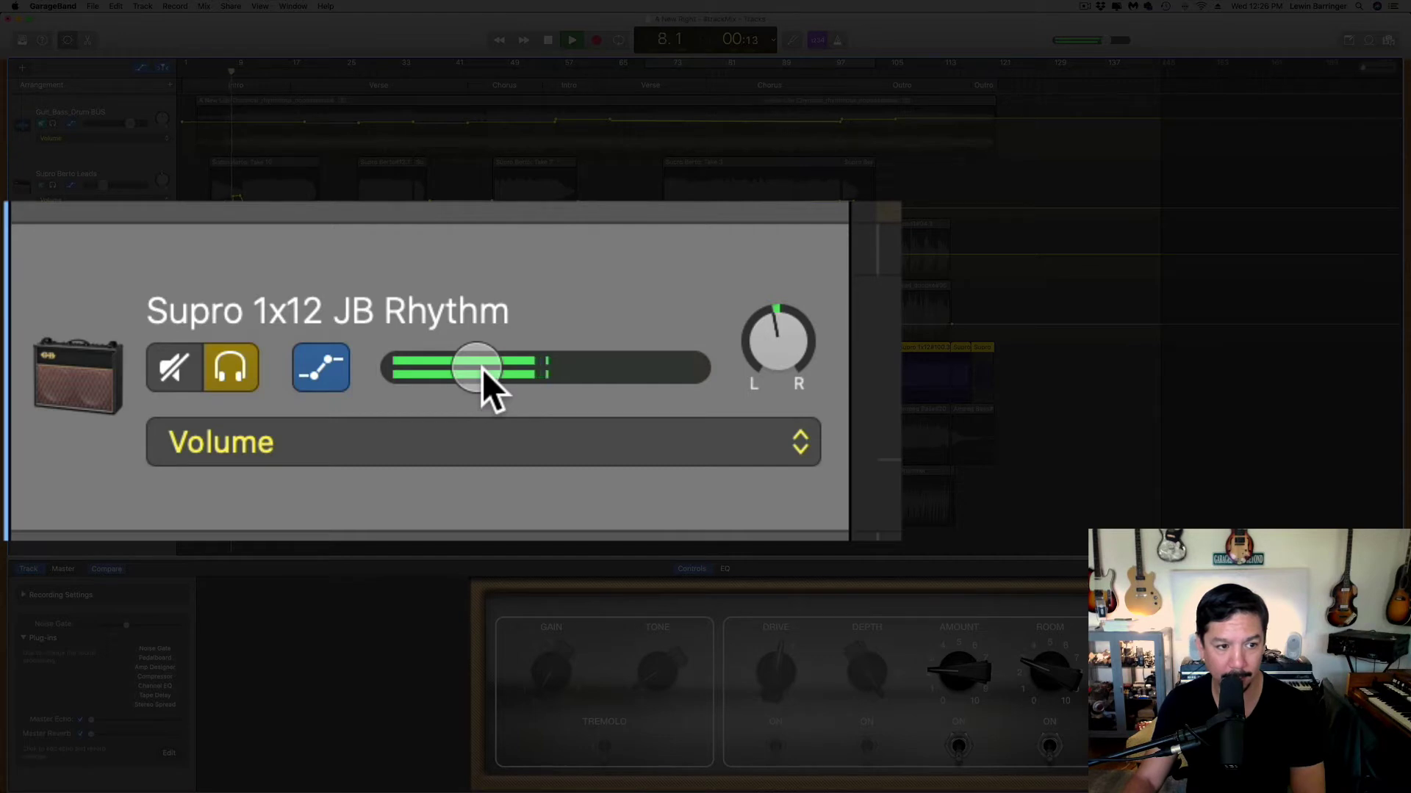
left_click_drag(482, 369, 639, 504)
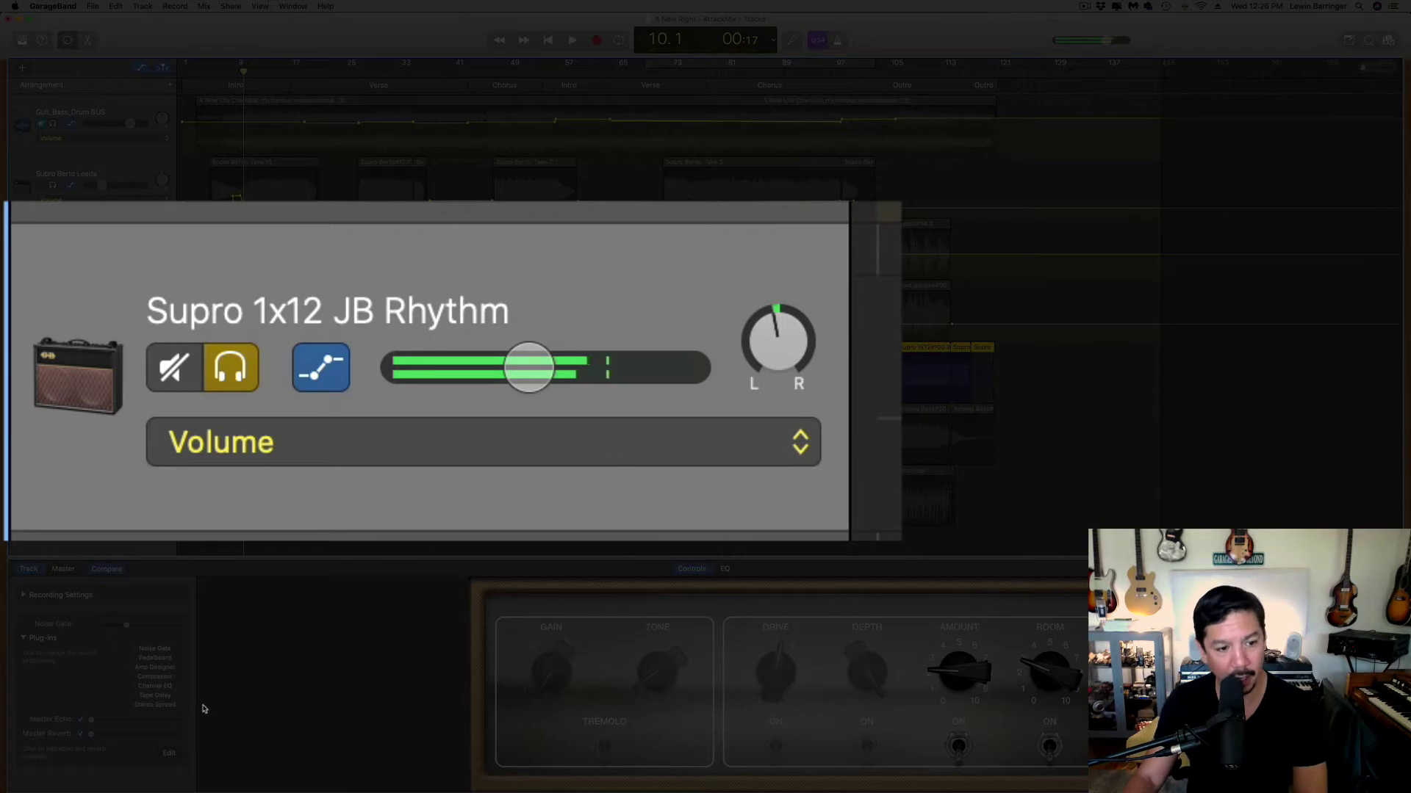
key("space")
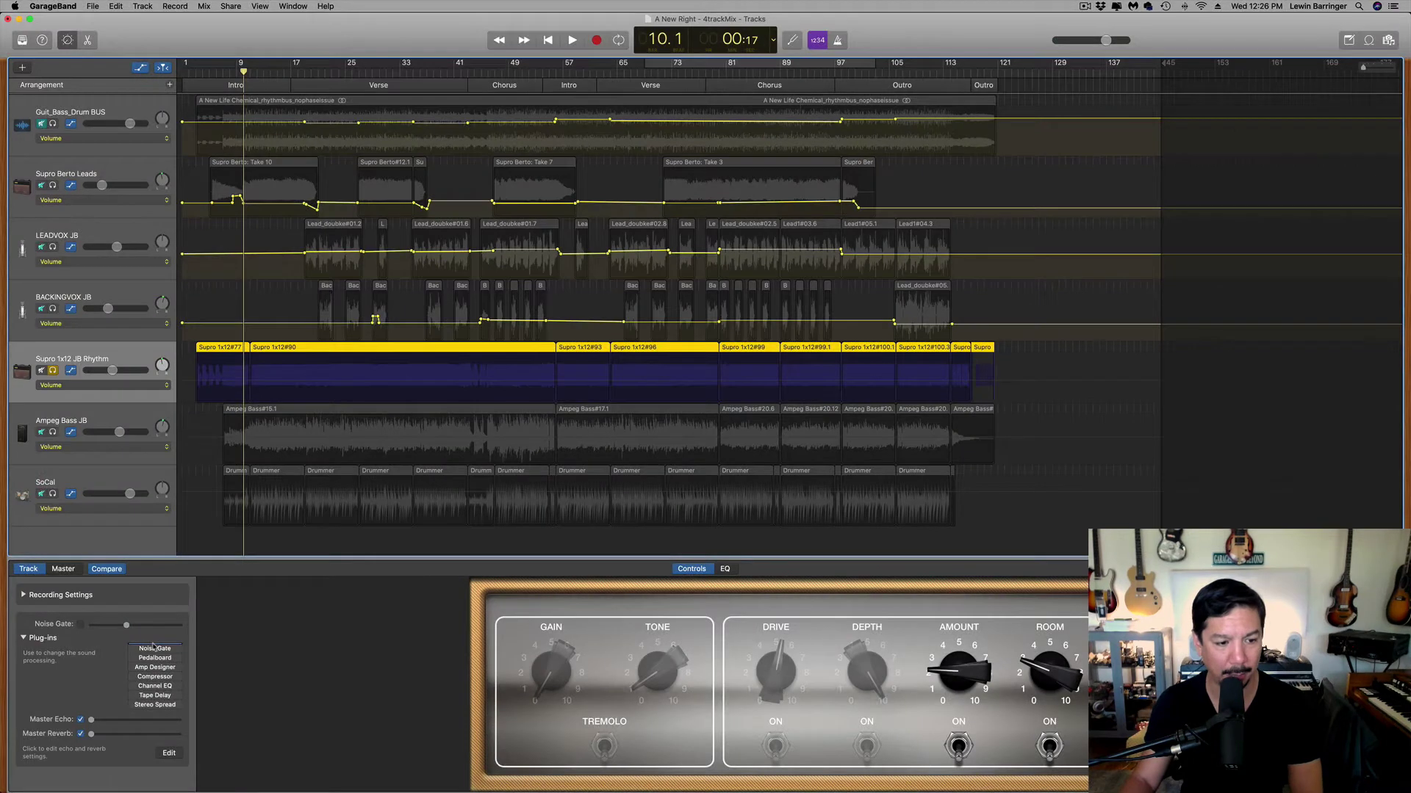
Add the Utility Gain plug-in to the Supro rhythm track's first slot and set its gain to -6.3 dB.
left_click(153, 647)
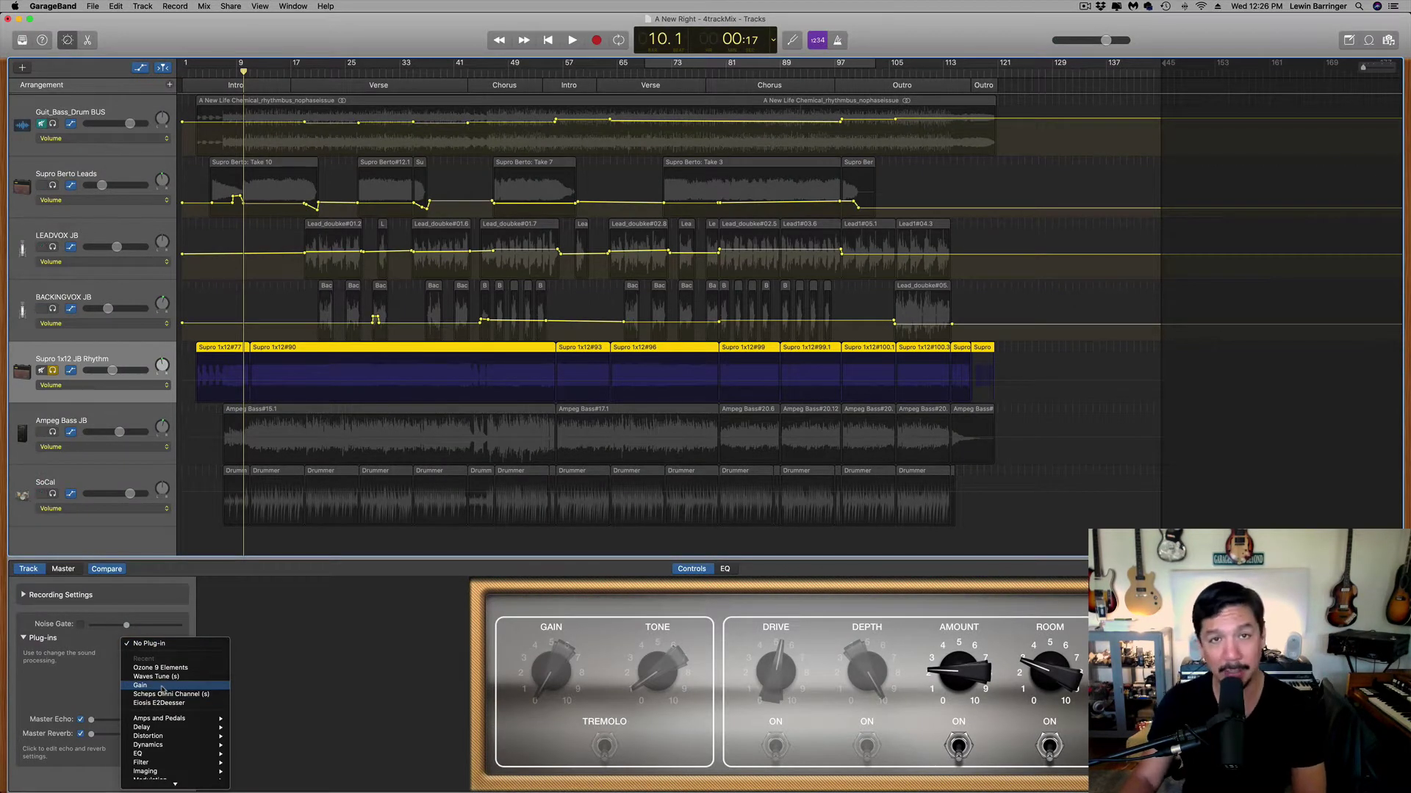
mouse_move(177, 783)
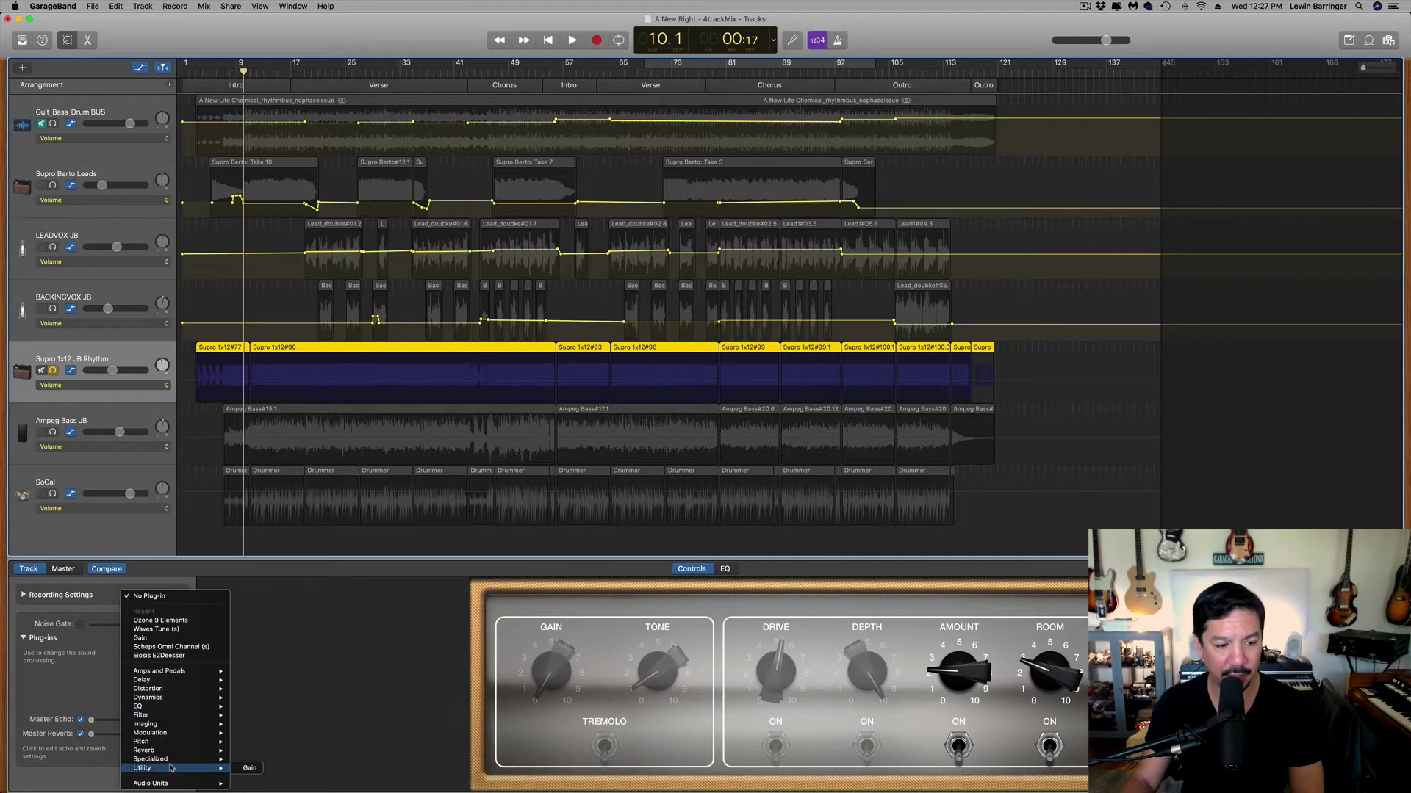
left_click(249, 769)
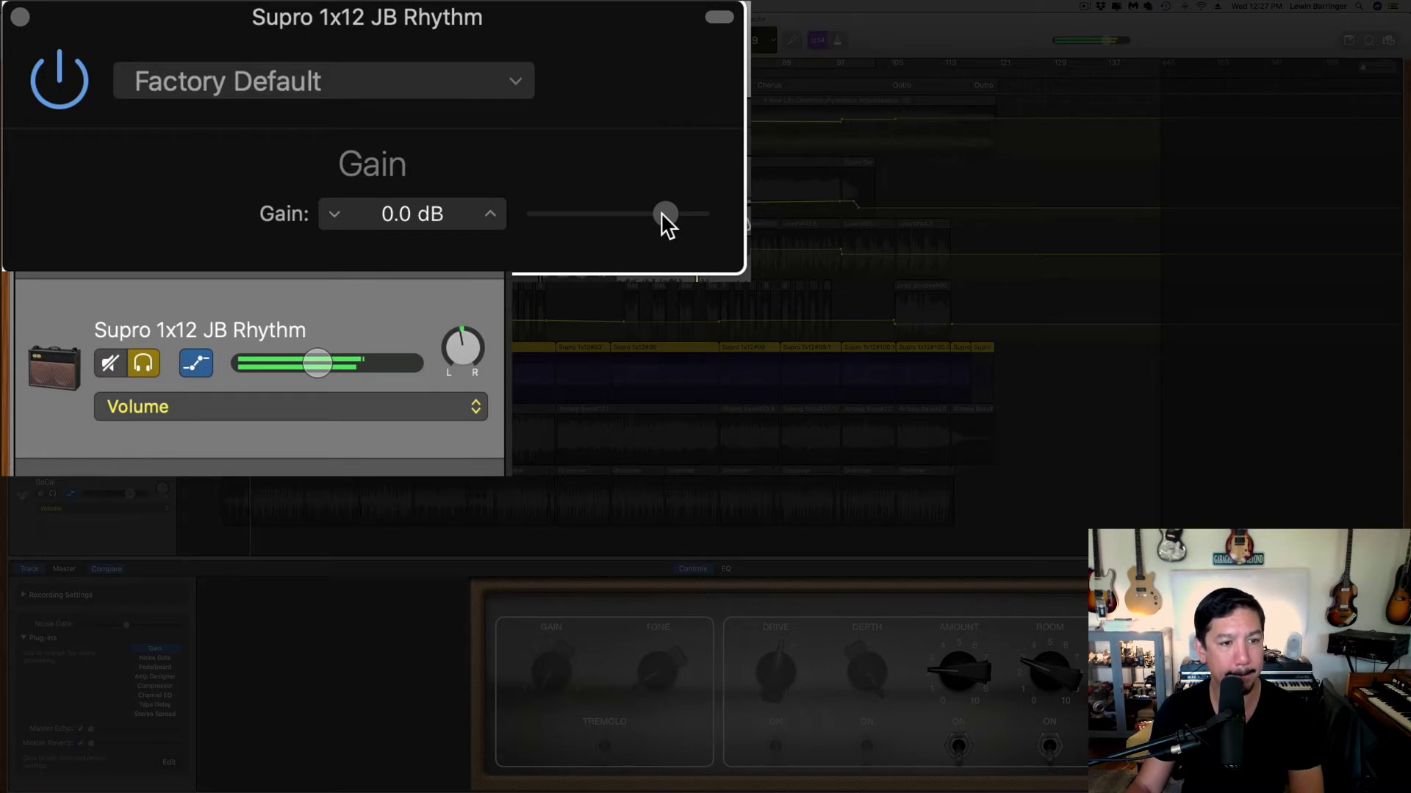
mouse_move(660, 212)
left_mouse_down()
mouse_move(637, 217)
mouse_move(652, 215)
left_mouse_up()
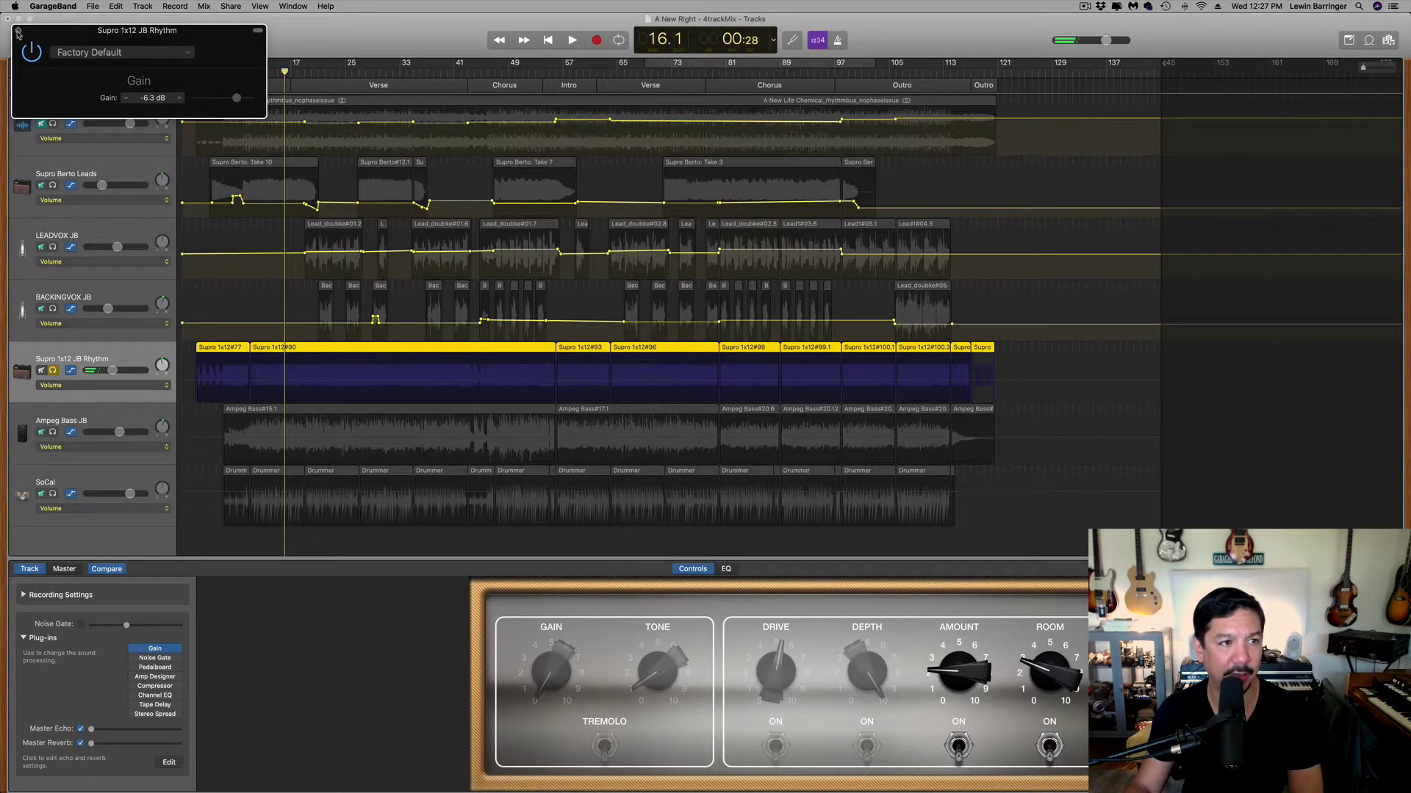
left_click(18, 32)
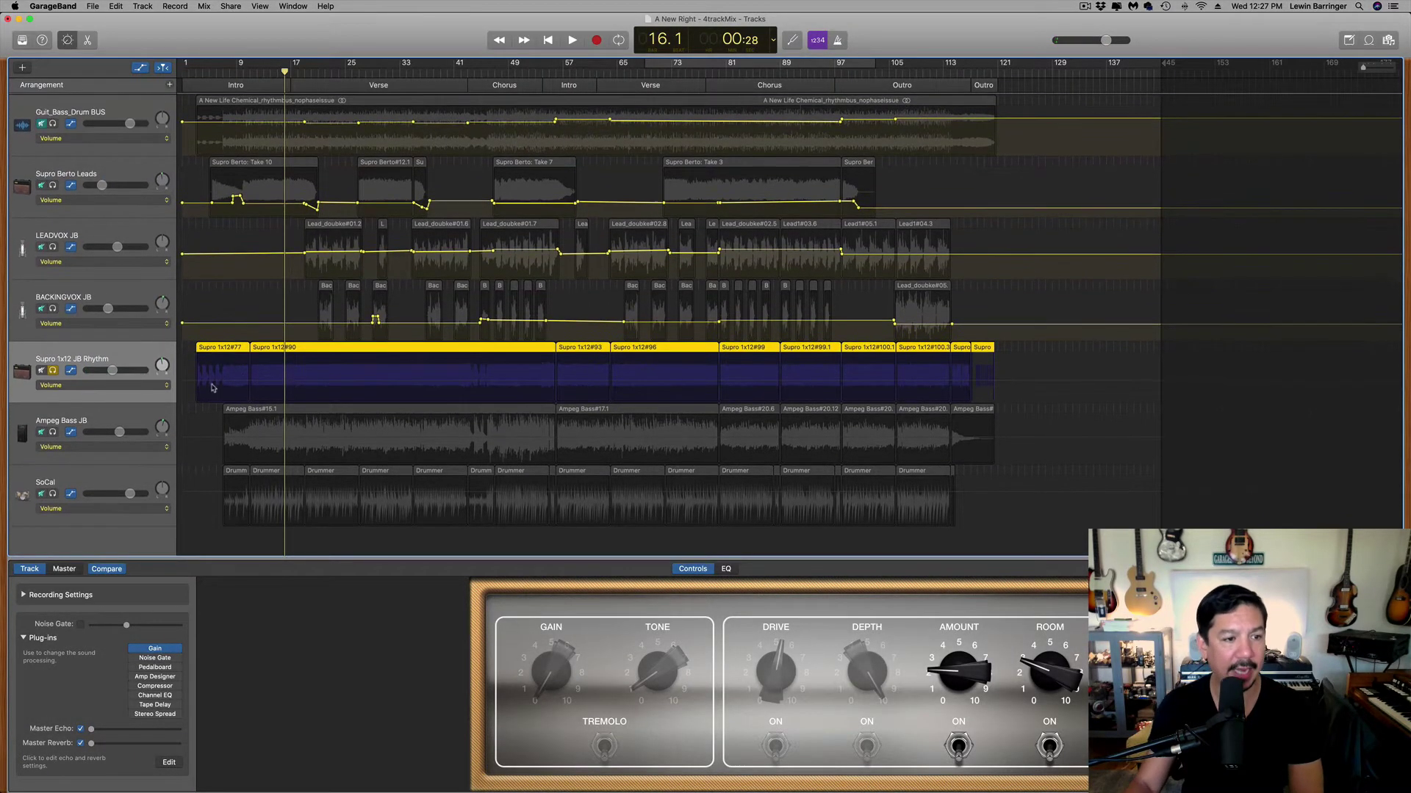
Unsolo the Supro rhythm track and mute all the other tracks down to SoCal, leaving only the rhythm guitar unmuted.
left_click(52, 370)
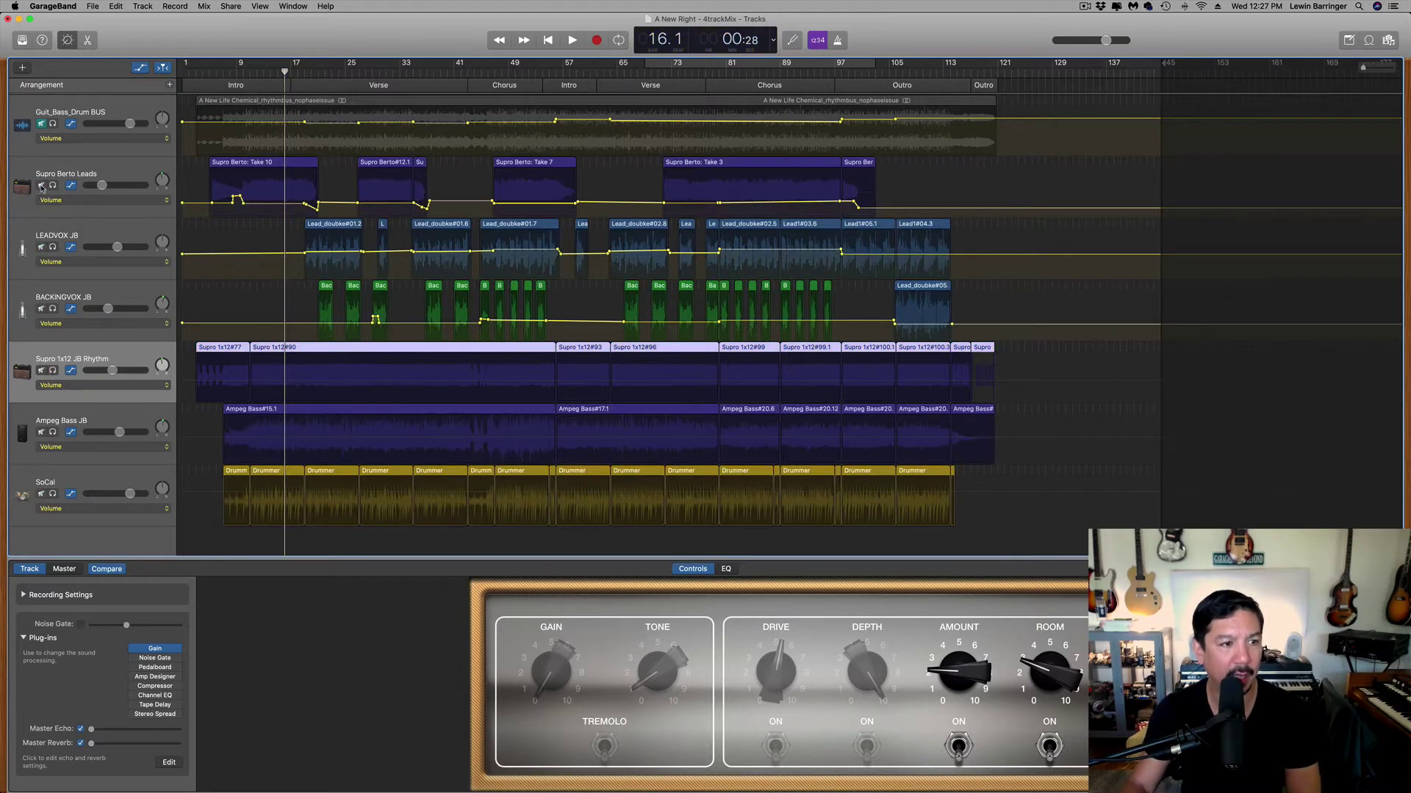
left_click_drag(42, 186, 43, 495)
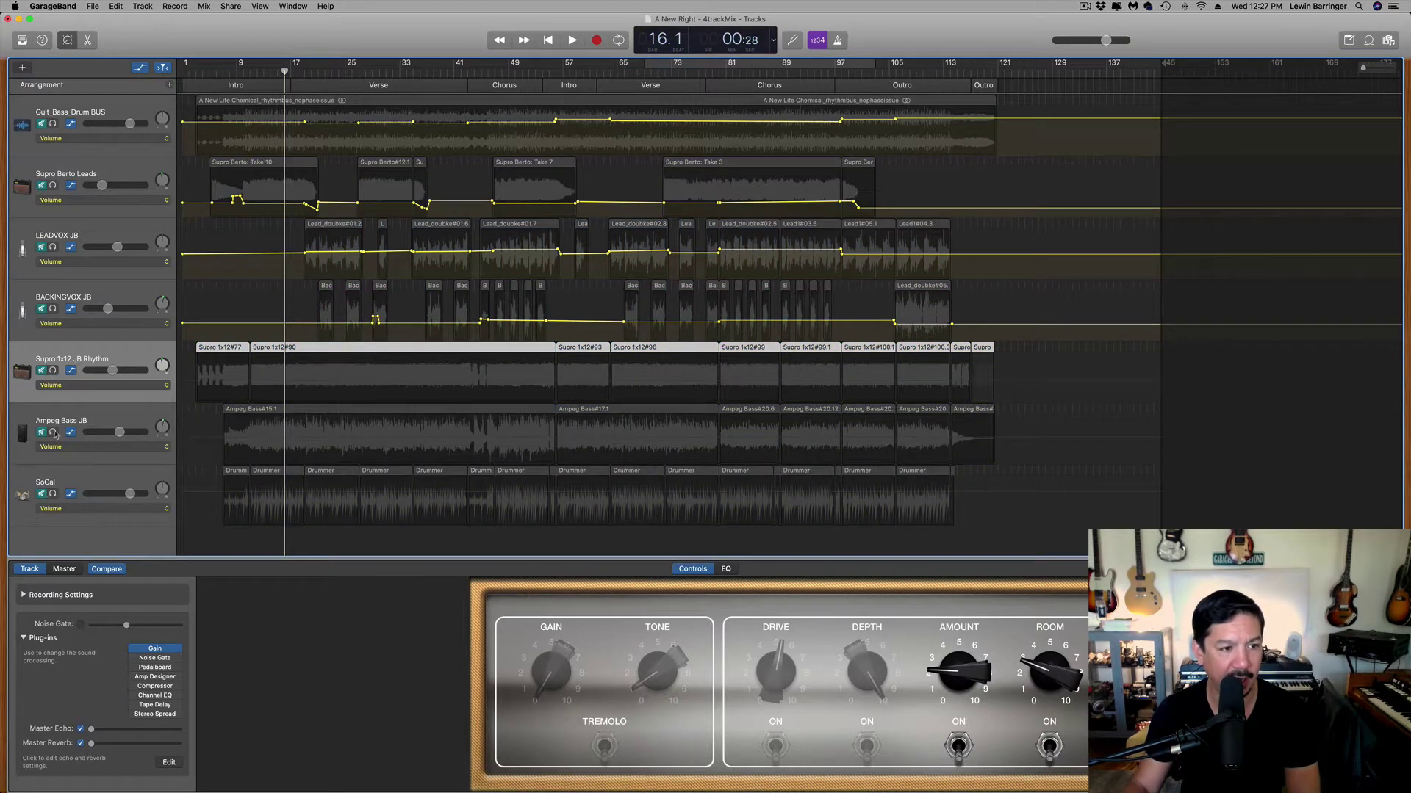
left_click(41, 371)
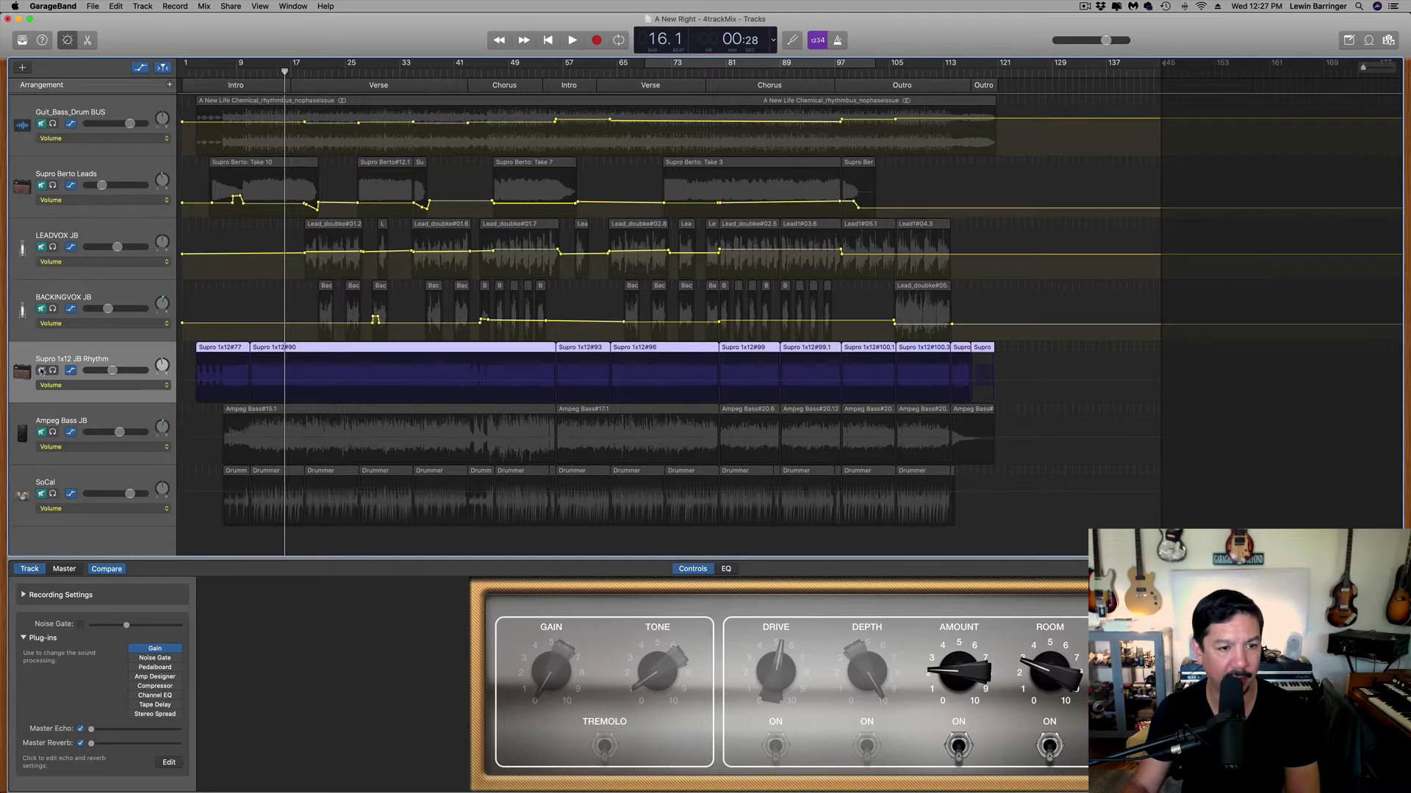
Solo the SoCal drum track and play it from bar 16.
left_click(89, 485)
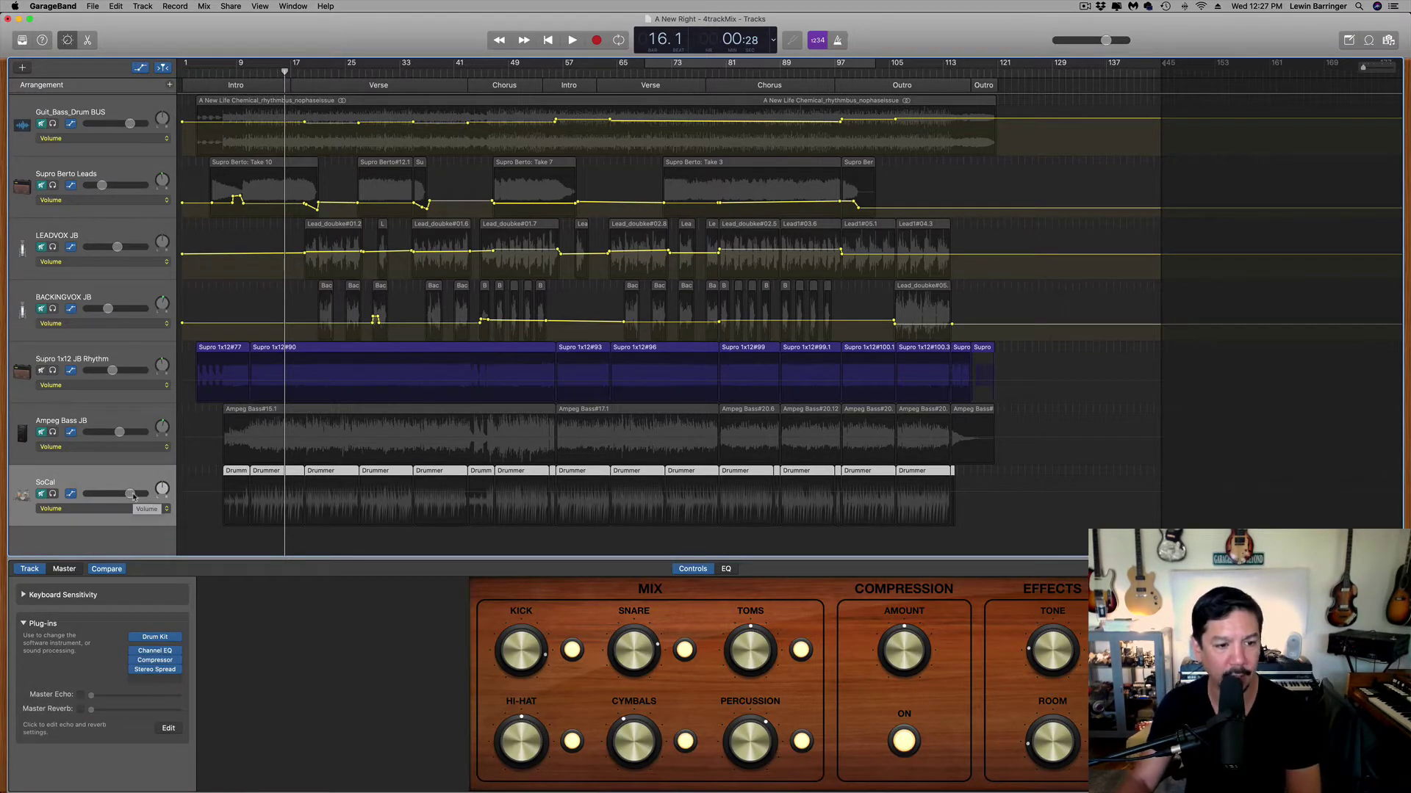
left_click(53, 494)
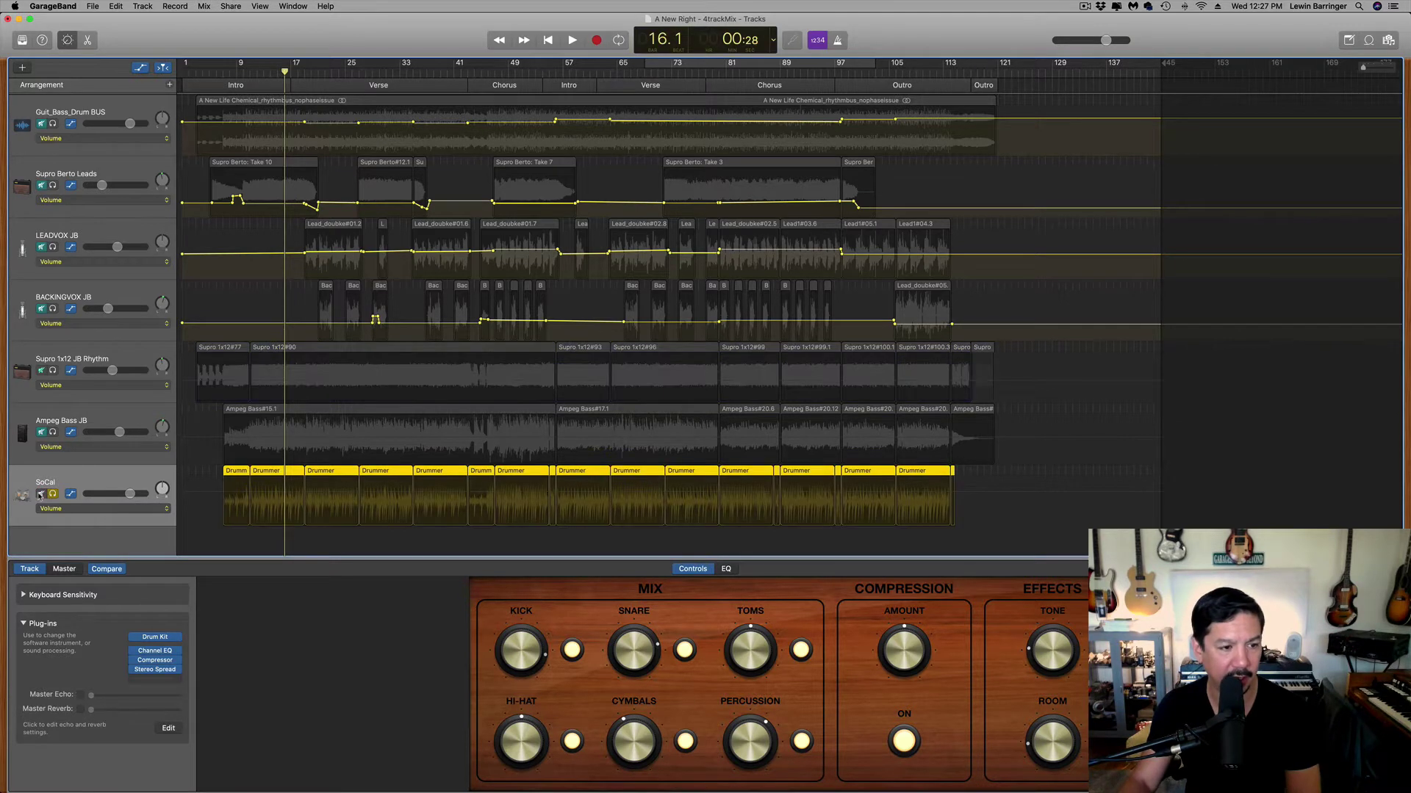
key("space")
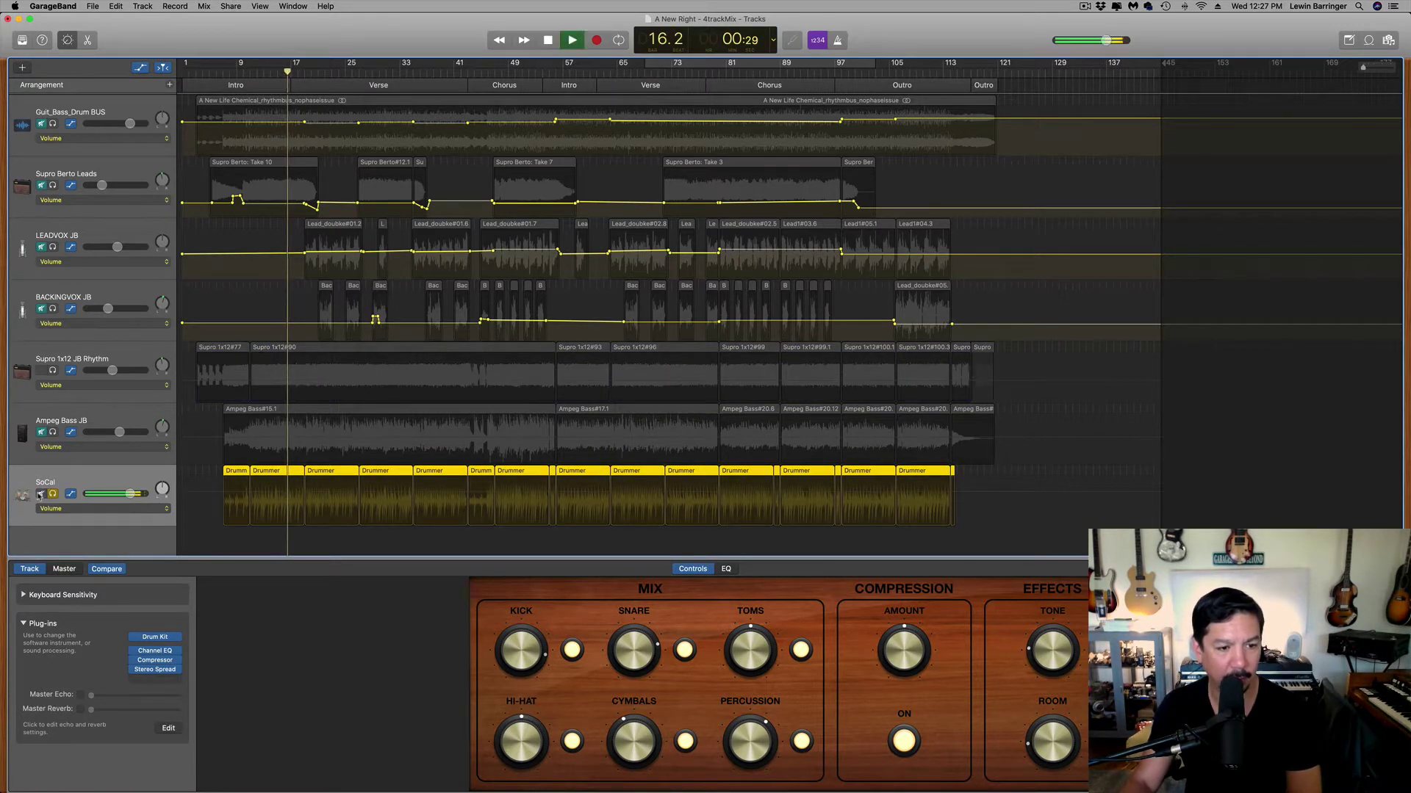
Bypass the SoCal track's Stereo Spread and audition it with Compressor and Channel EQ also off, then re-enable those two.
mouse_move(134, 671)
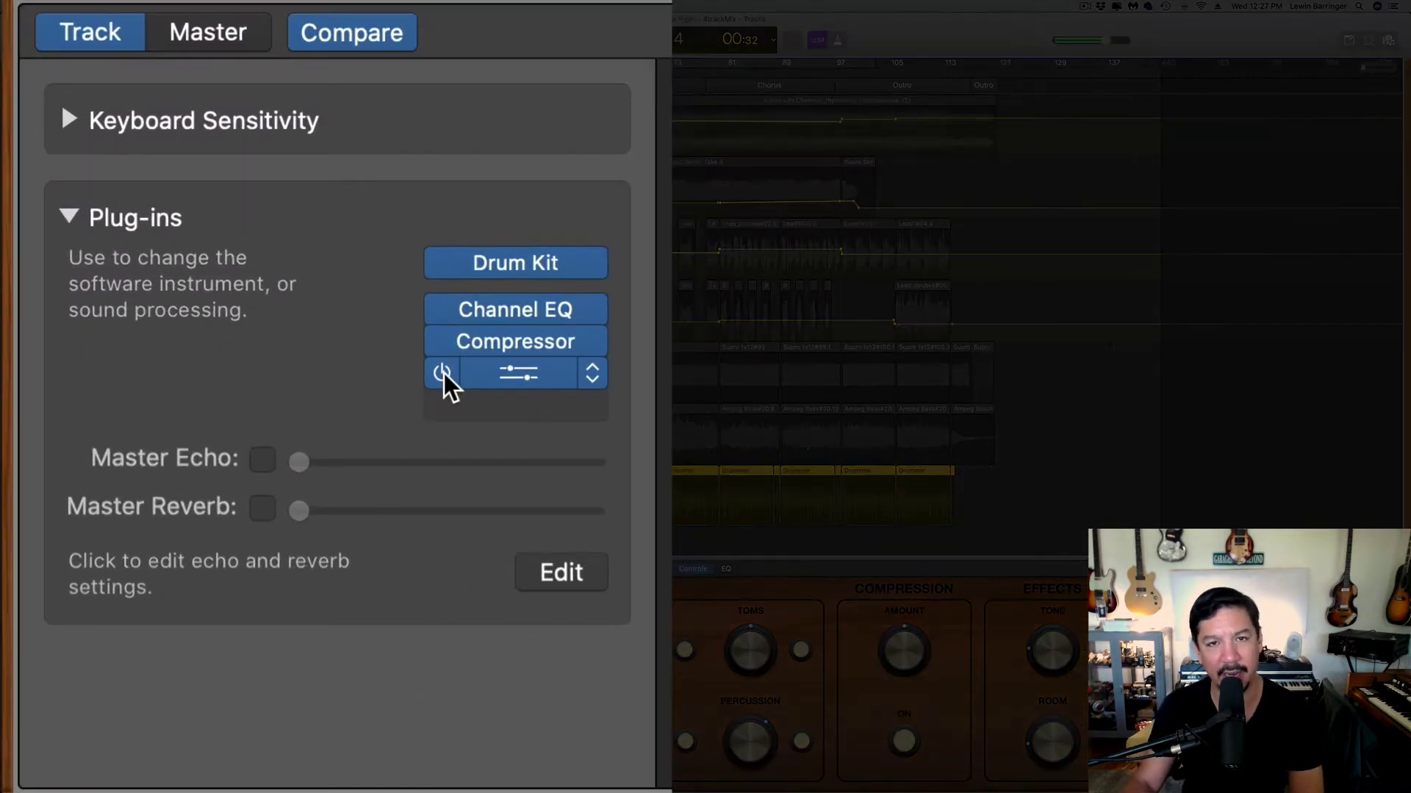
left_click(443, 374)
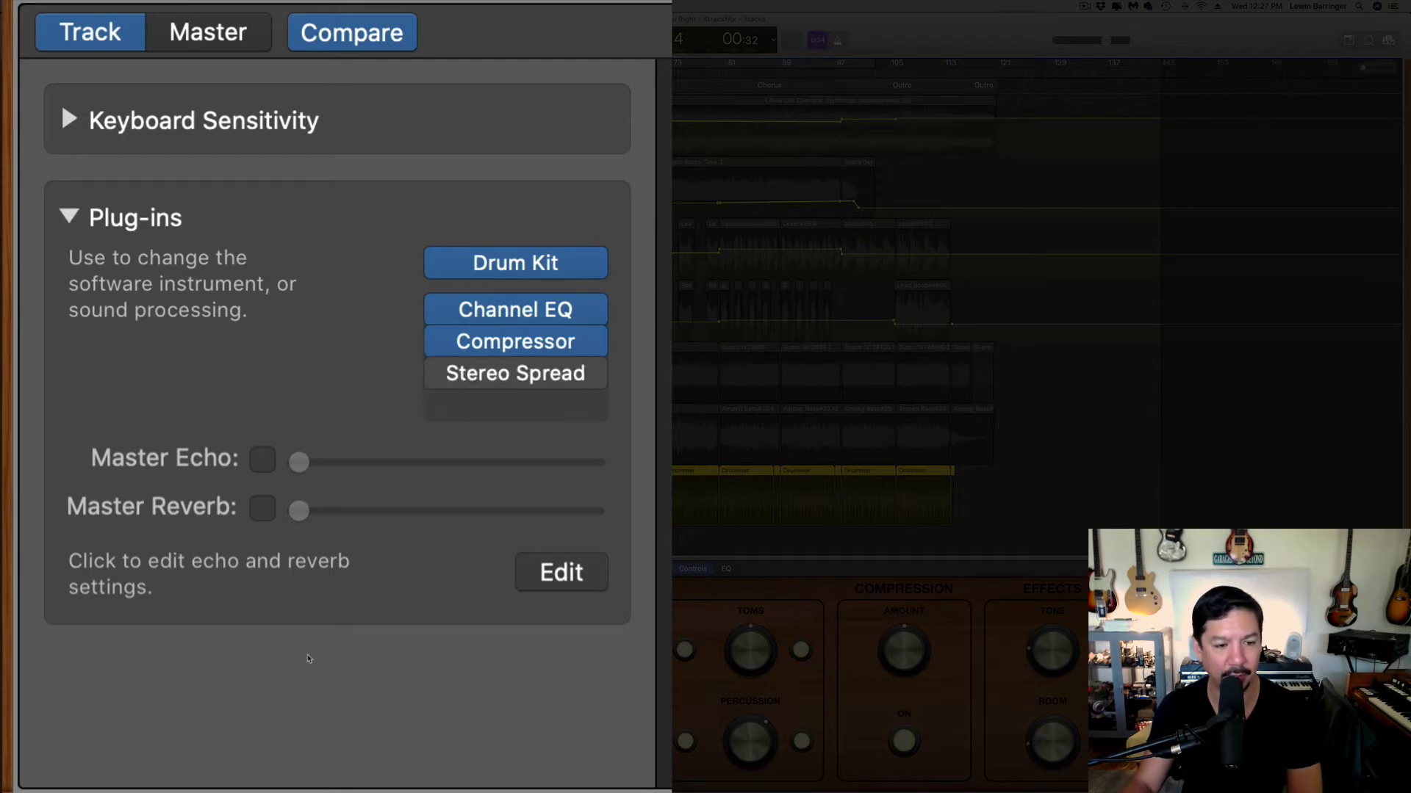
mouse_move(552, 339)
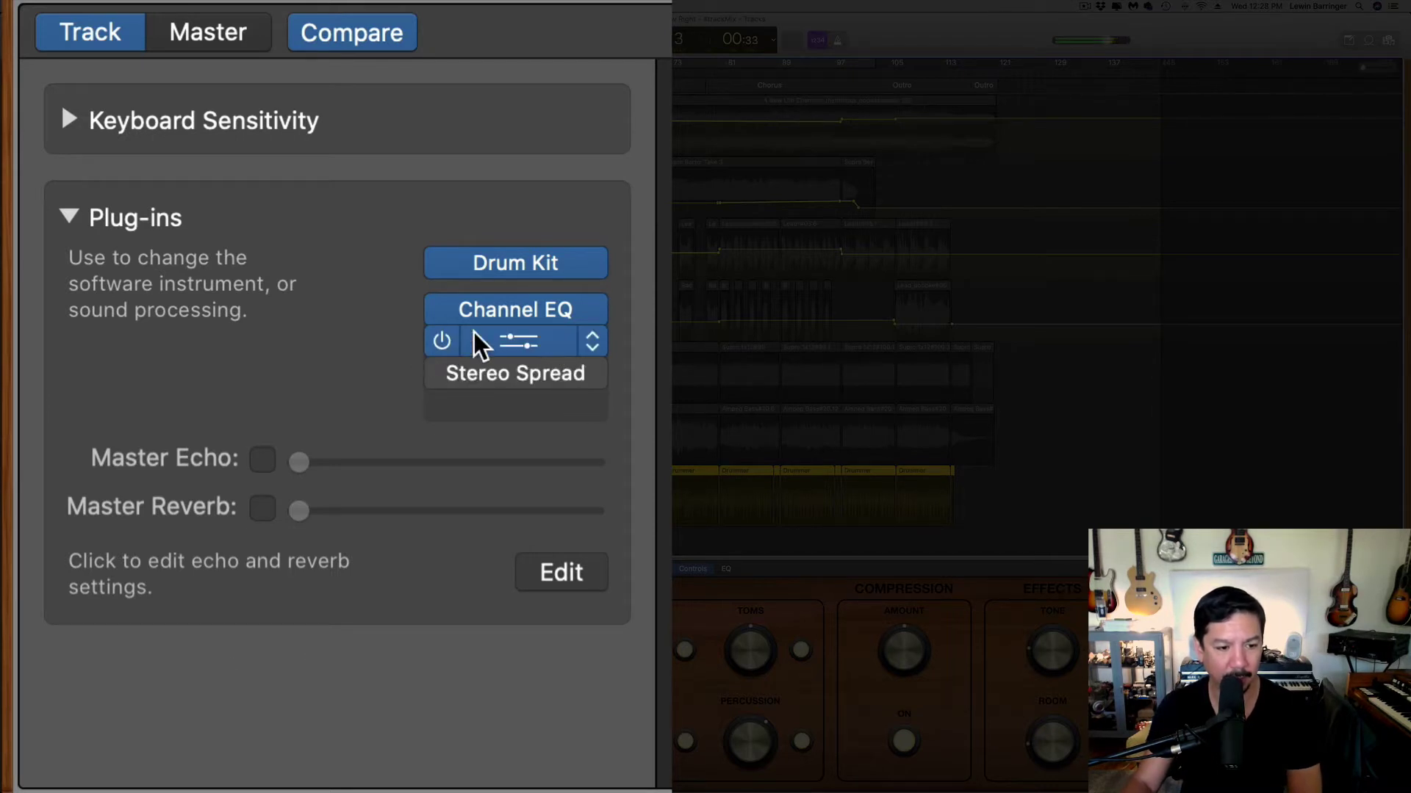
left_click(439, 336)
left_click(442, 307)
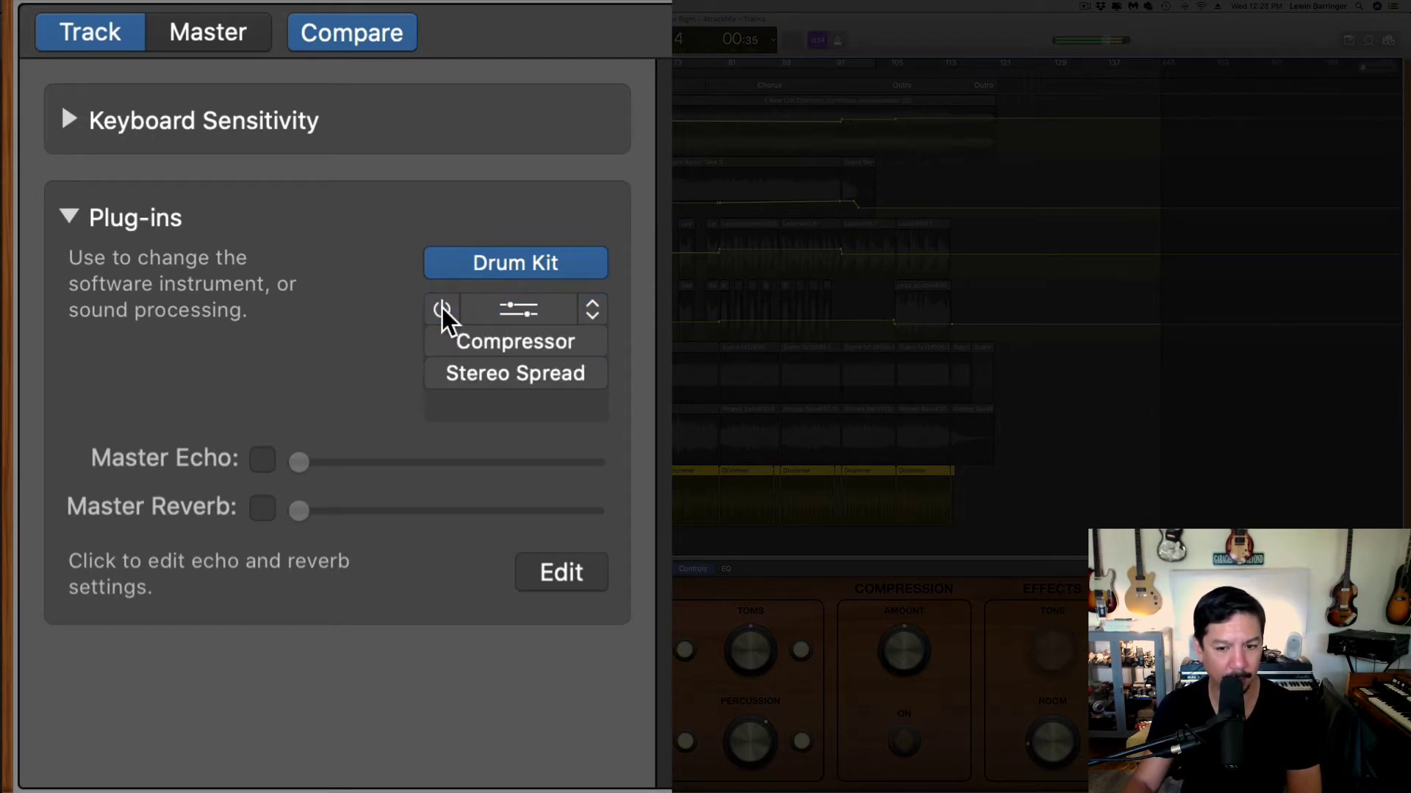
left_click(442, 307)
left_click(441, 341)
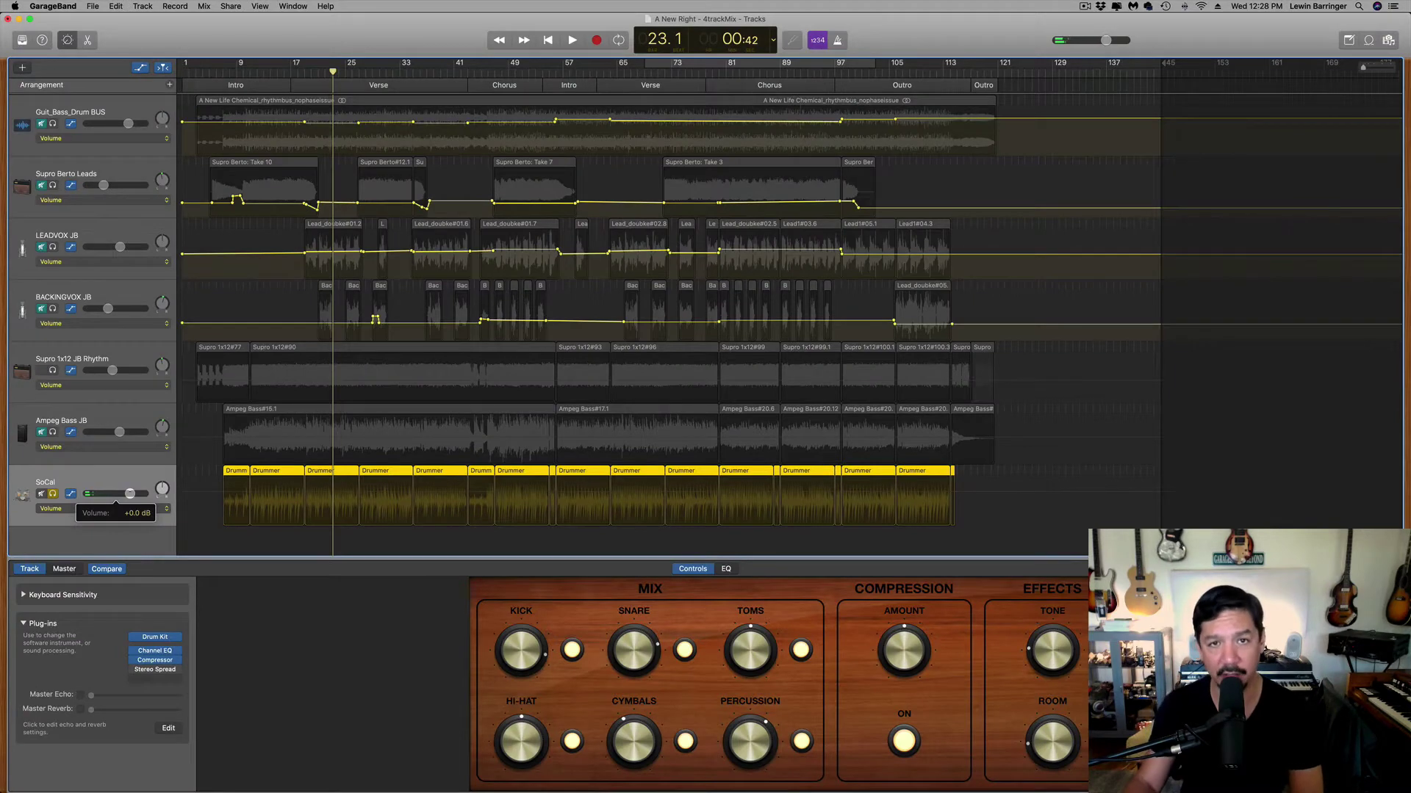
Lower the SoCal track's volume to about -5 dB and play the drums to check the master level.
mouse_move(131, 494)
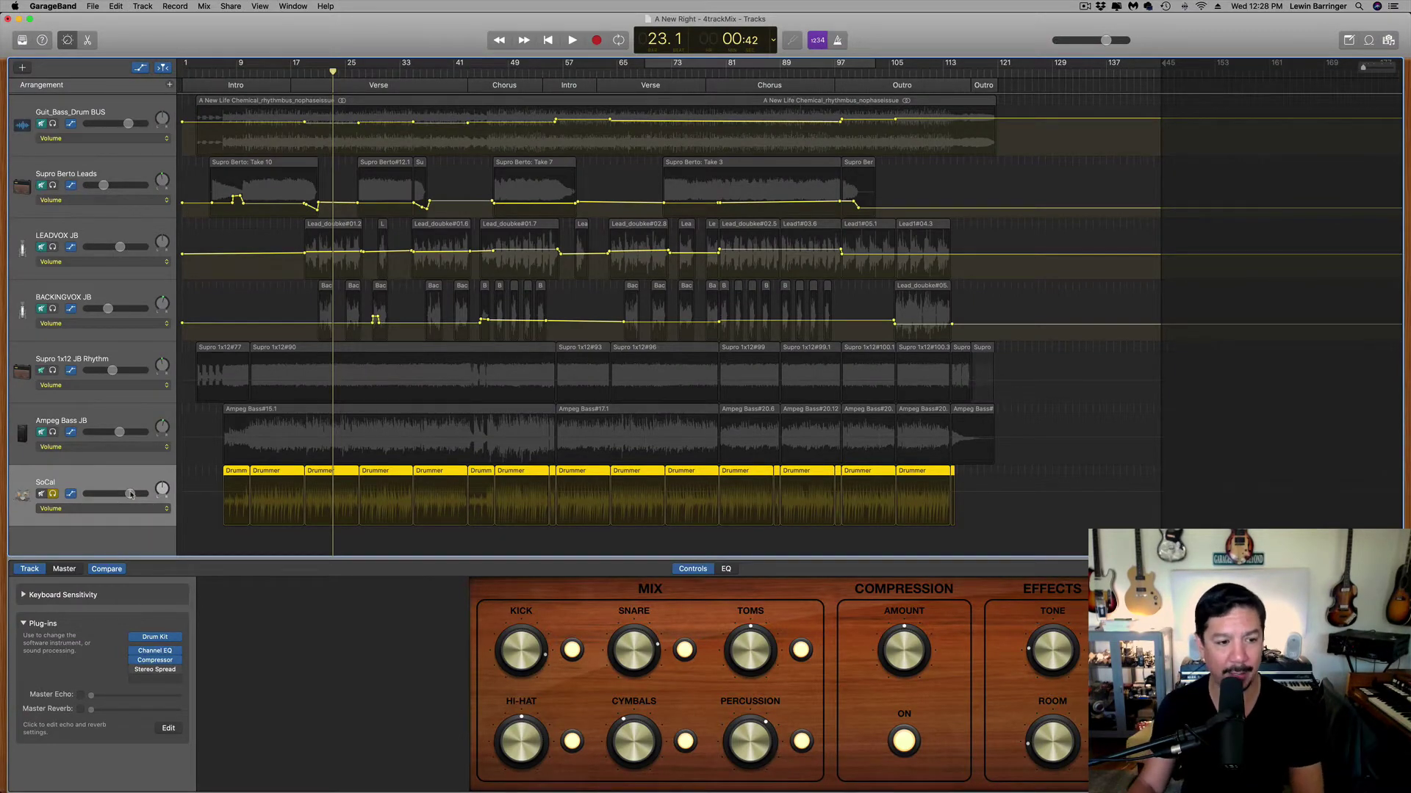
left_click_drag(131, 494, 117, 494)
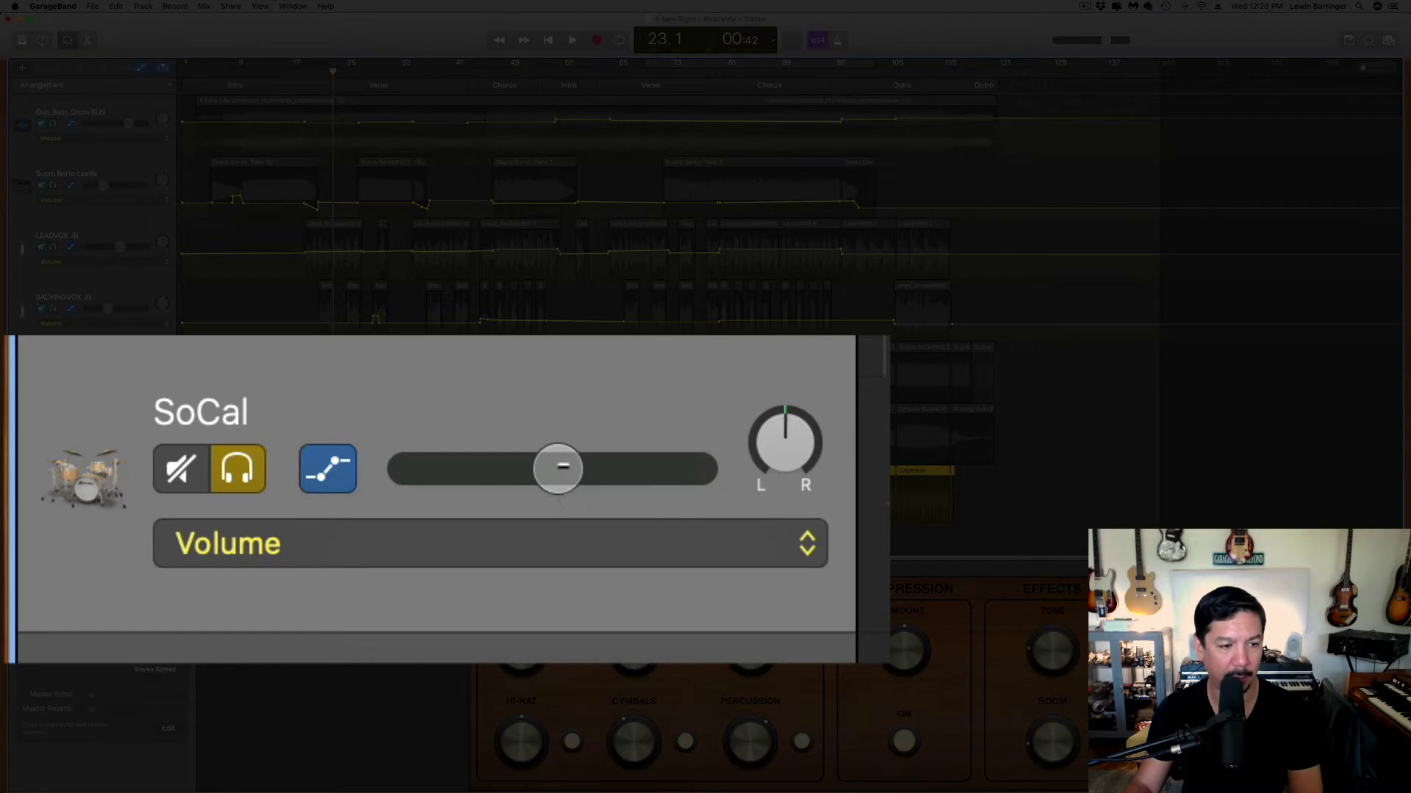
double_click(564, 467)
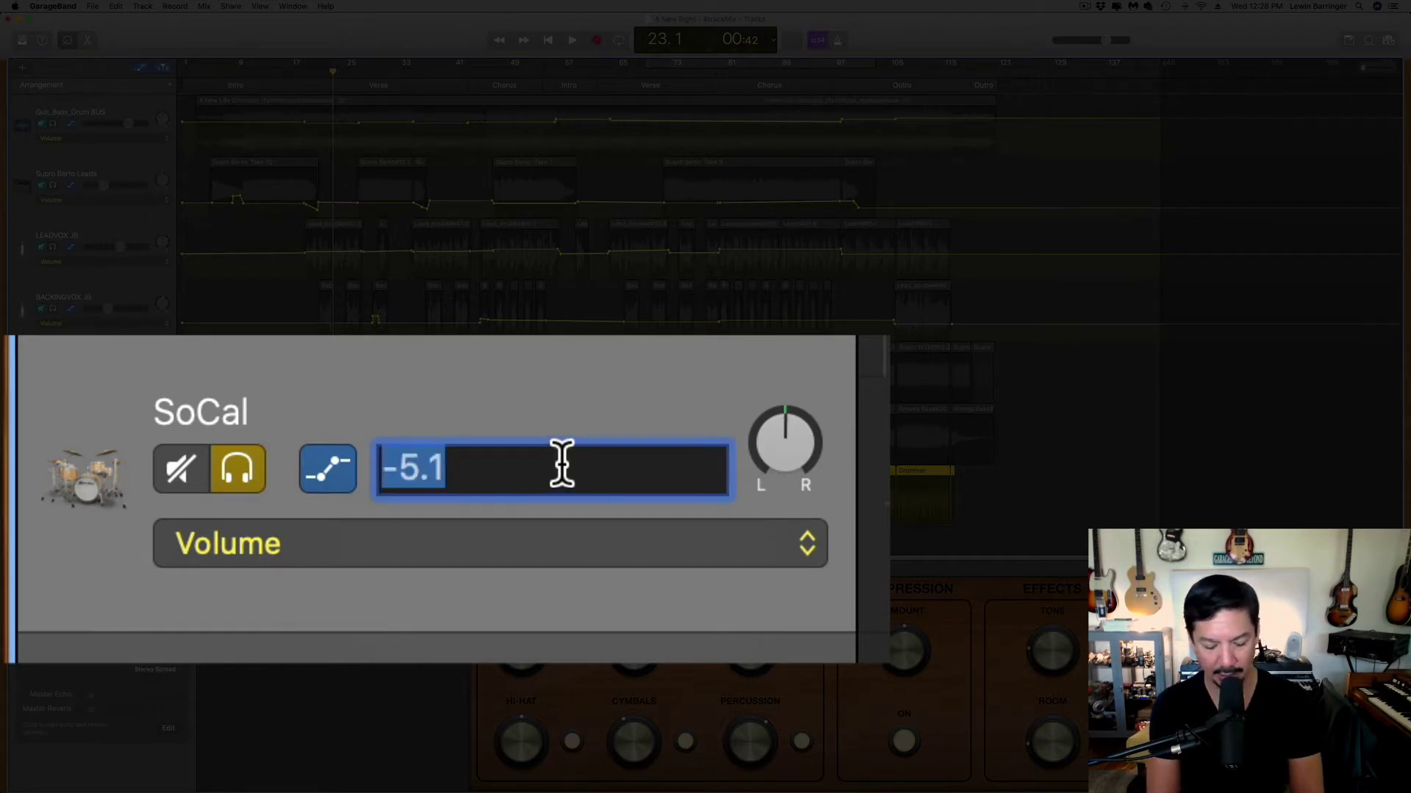
key("Return")
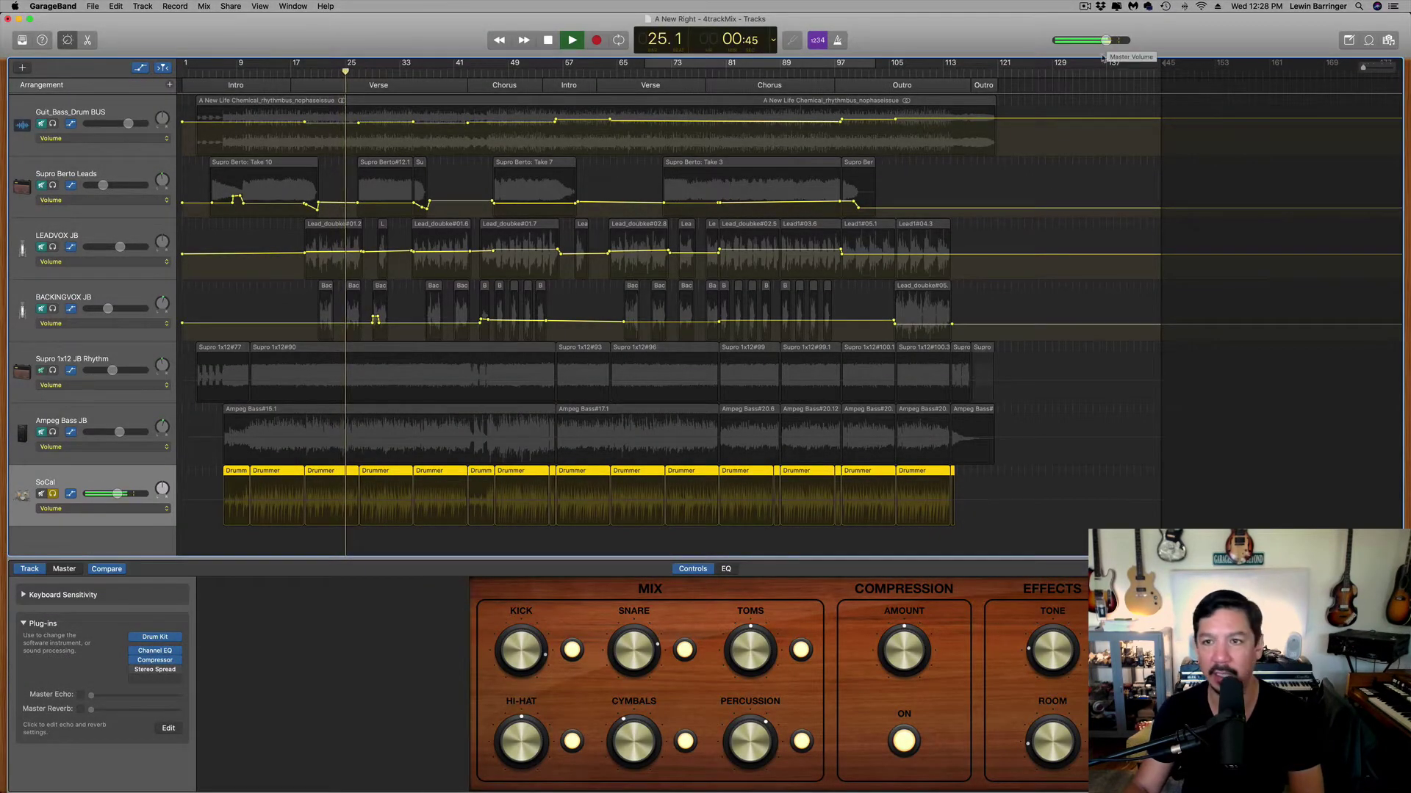
key("space")
Switch the project window to full screen and play the soloed drums from bar 16.
key("ctrl+super+f")
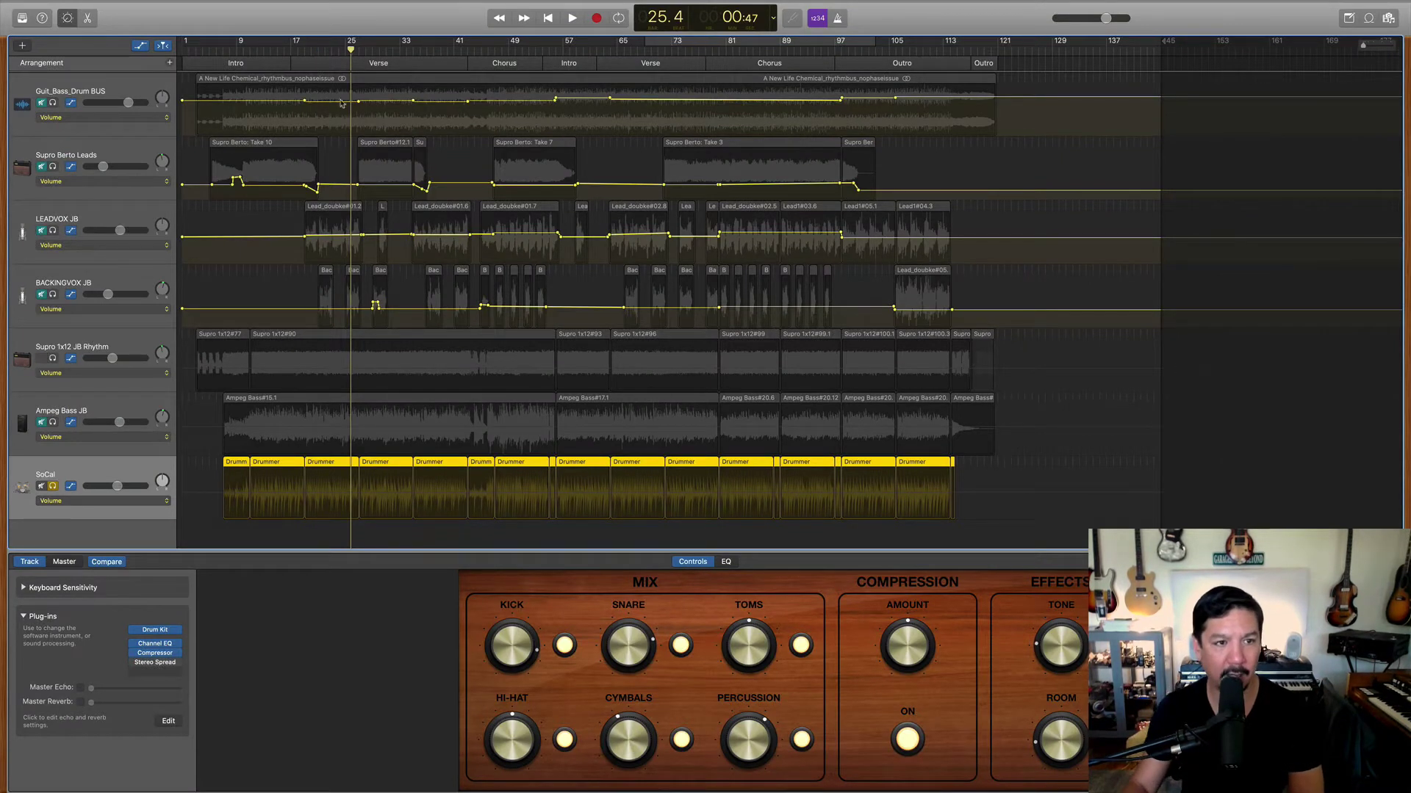
left_click(282, 50)
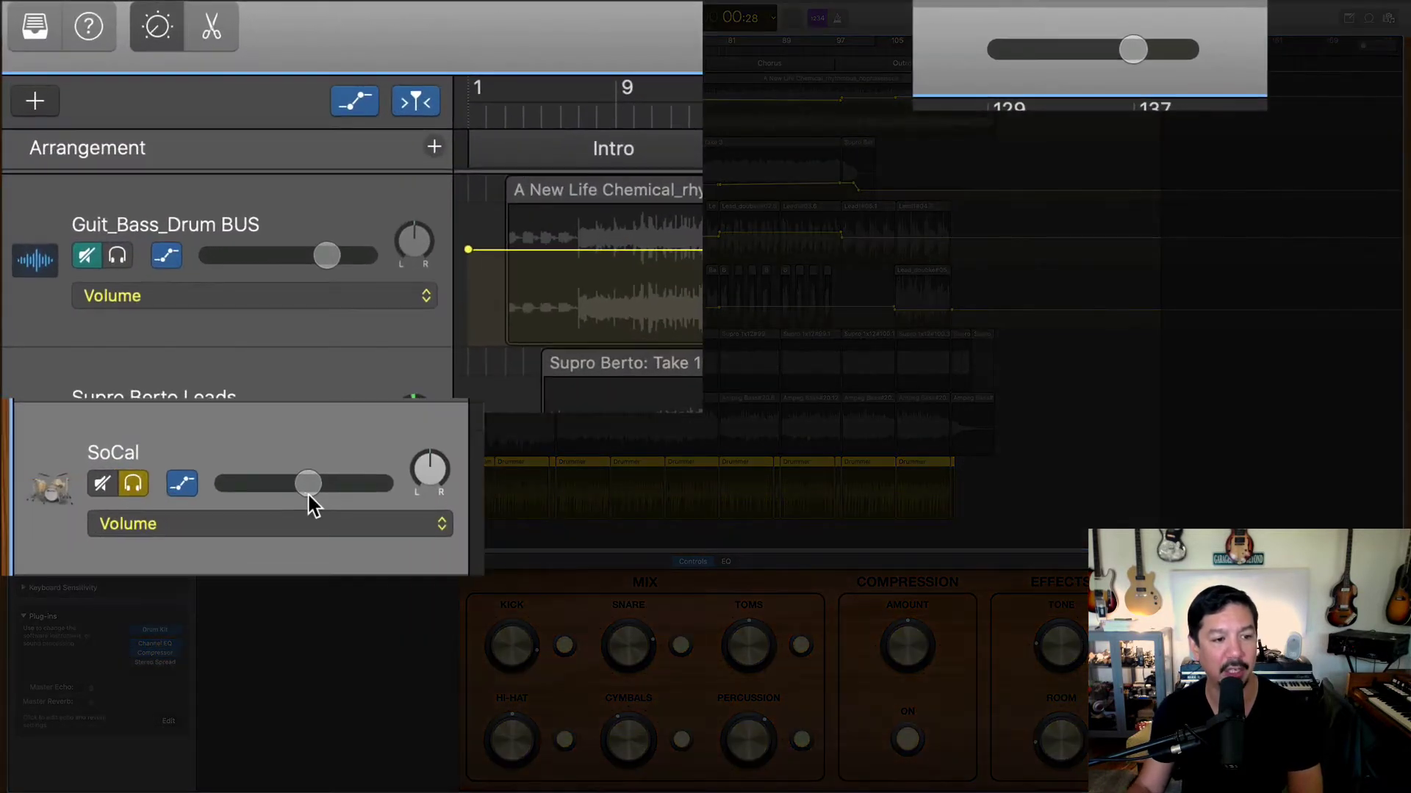
key("space")
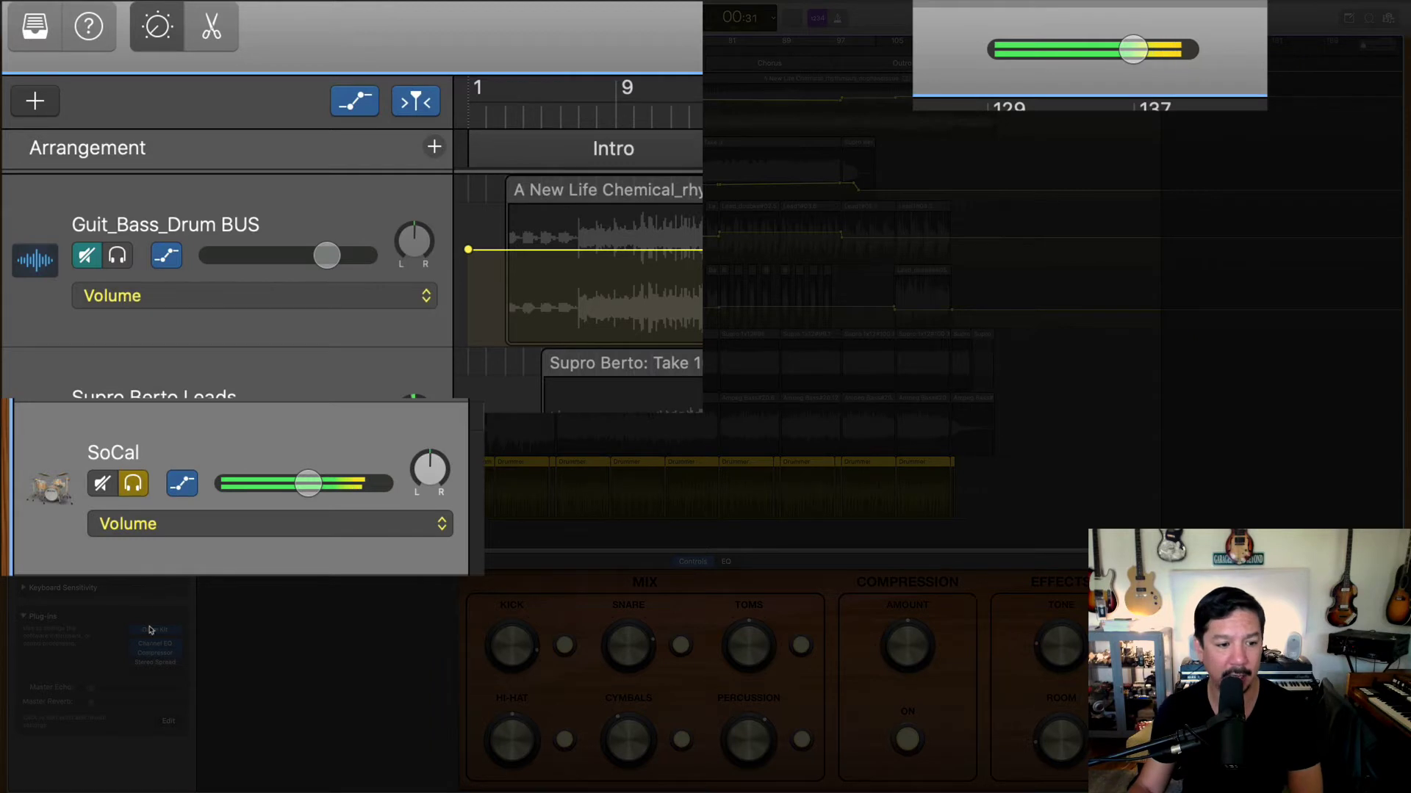
Set the SoCal Compressor's Gain to -2.0 dB while listening to the drums.
left_click(156, 653)
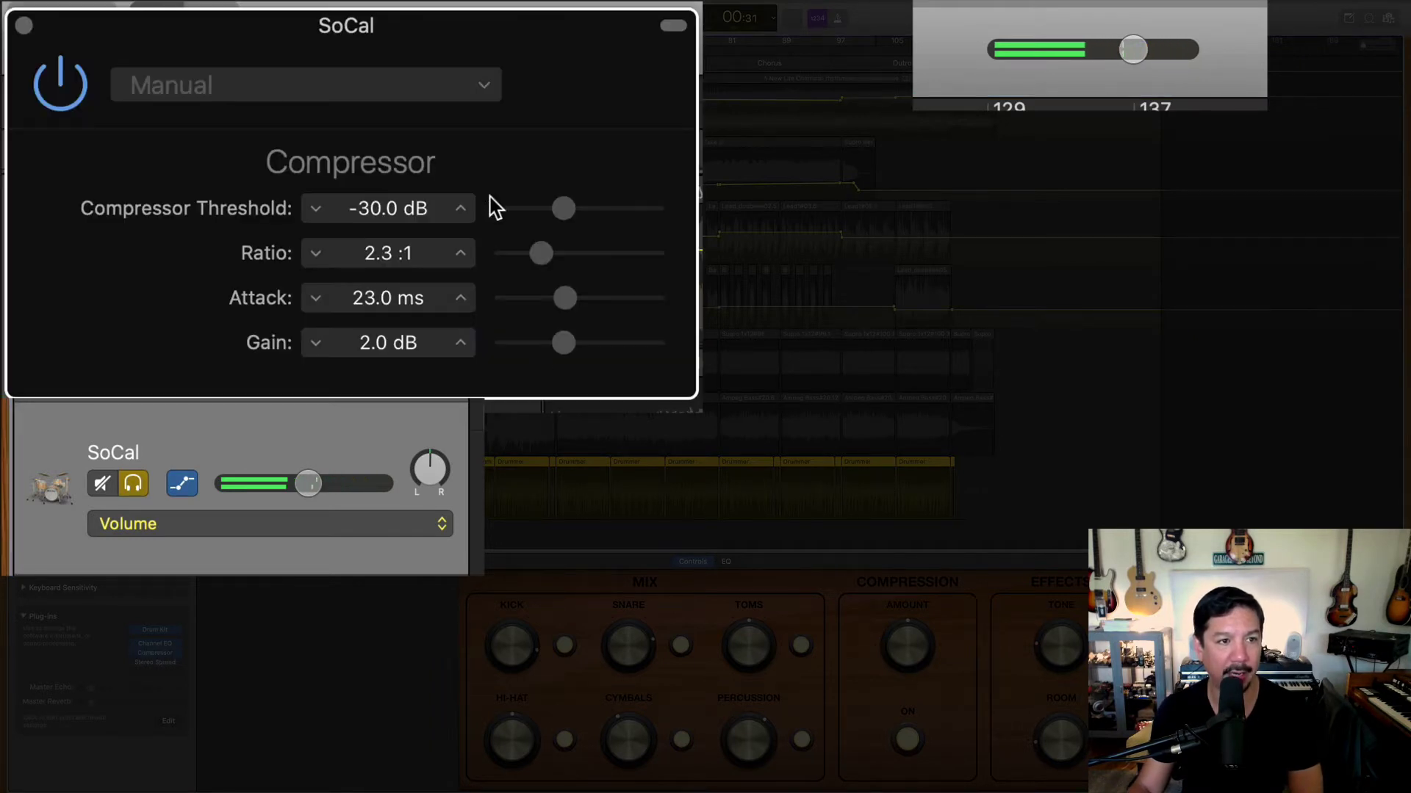
left_click_drag(559, 342, 548, 347)
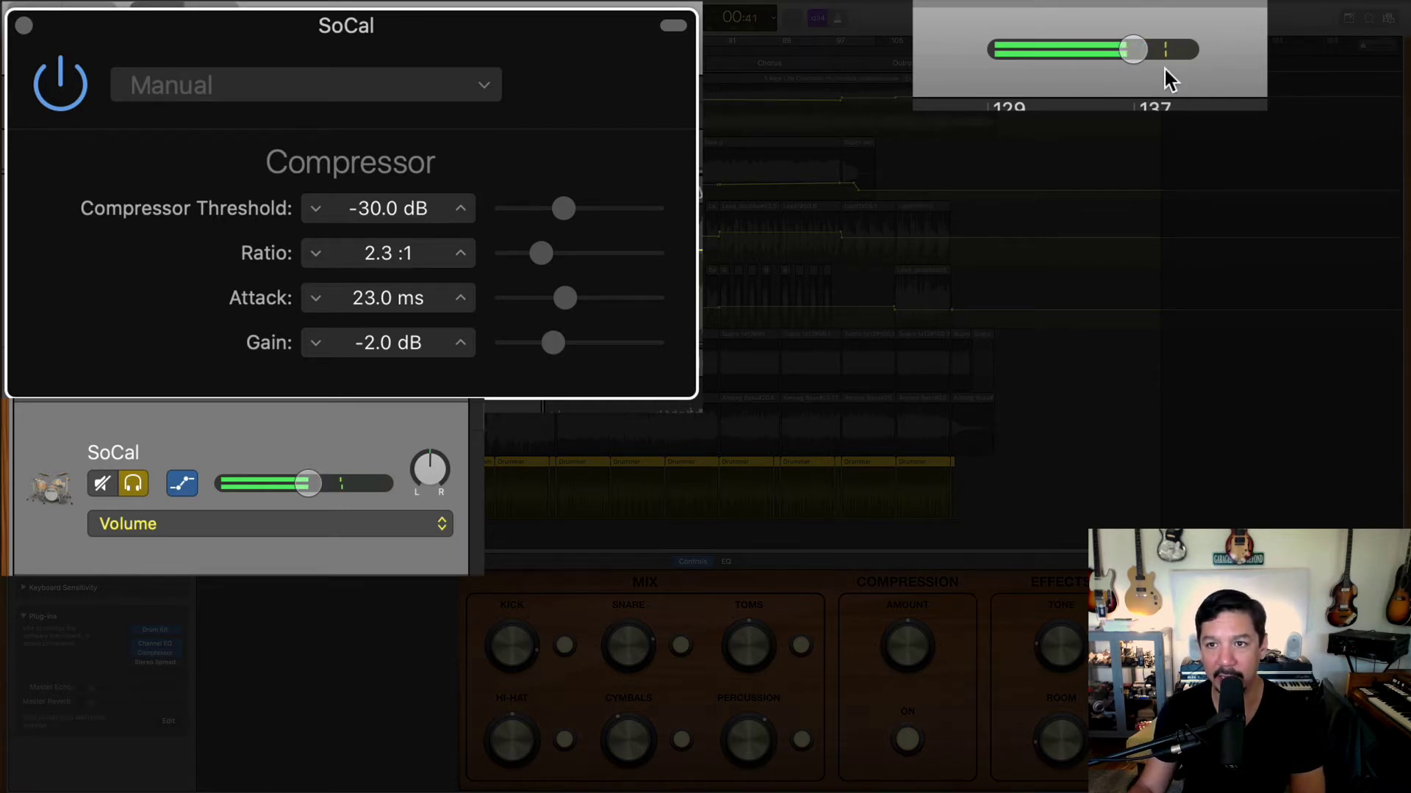
key("space")
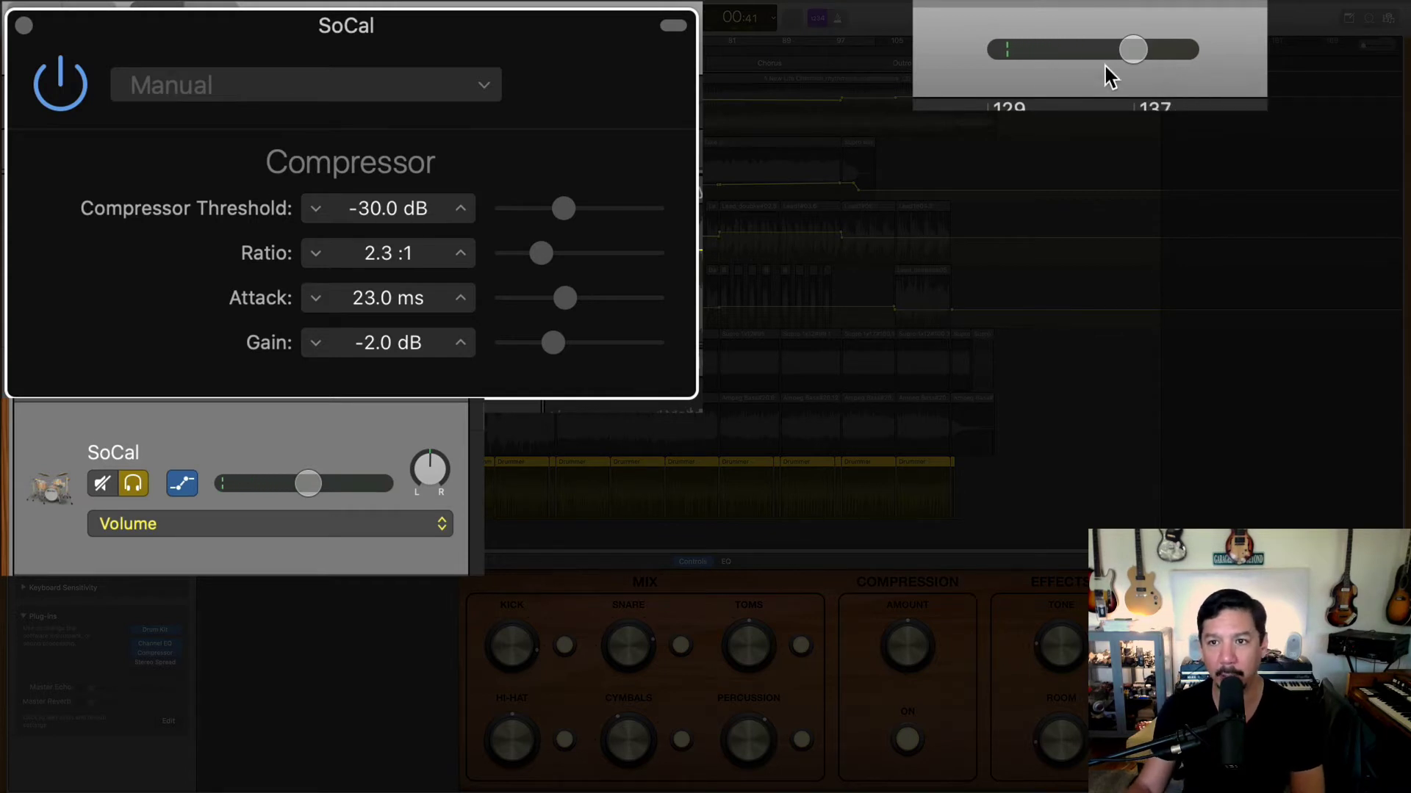
Replay the drums briefly and lower the SoCal Compressor's Threshold to -36.0 dB.
key("space")
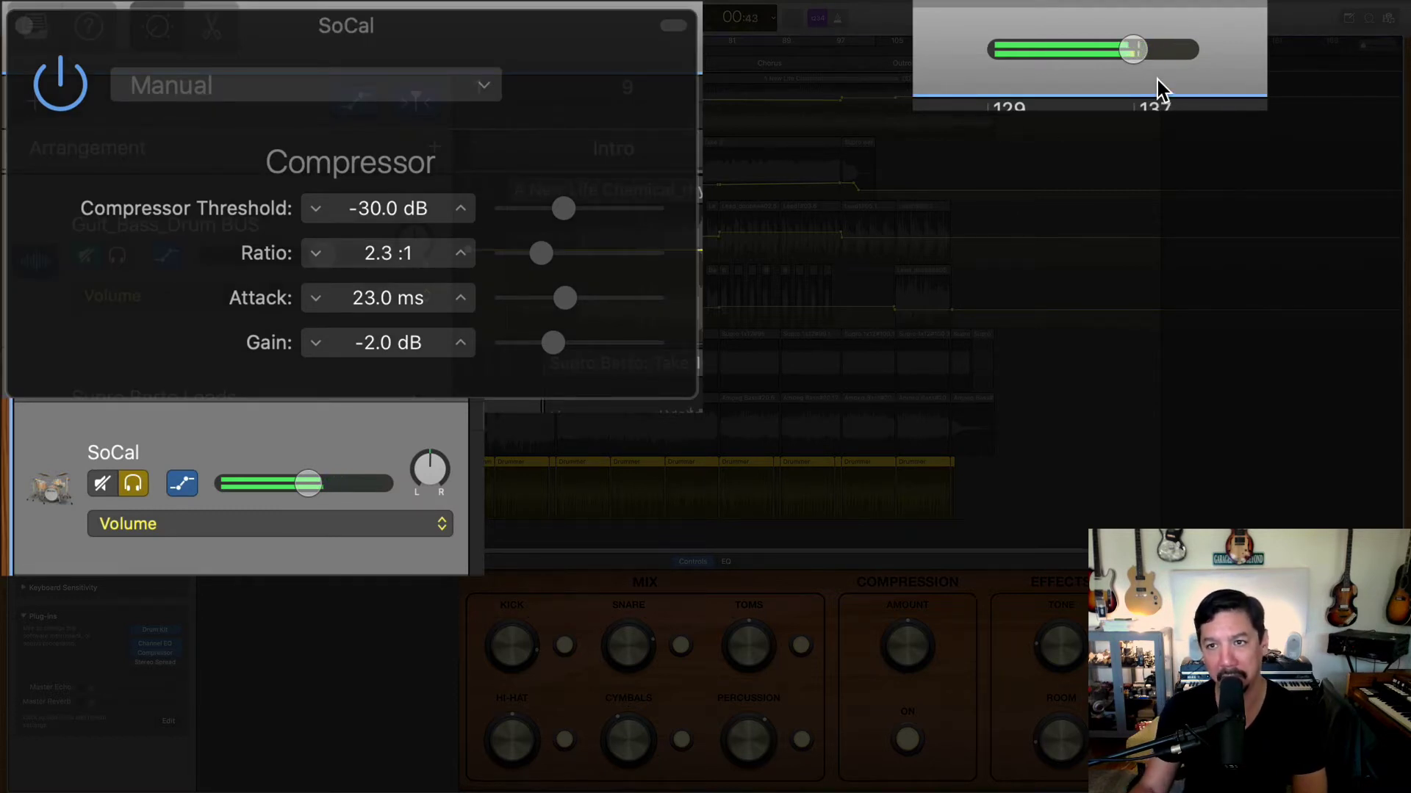
key("space")
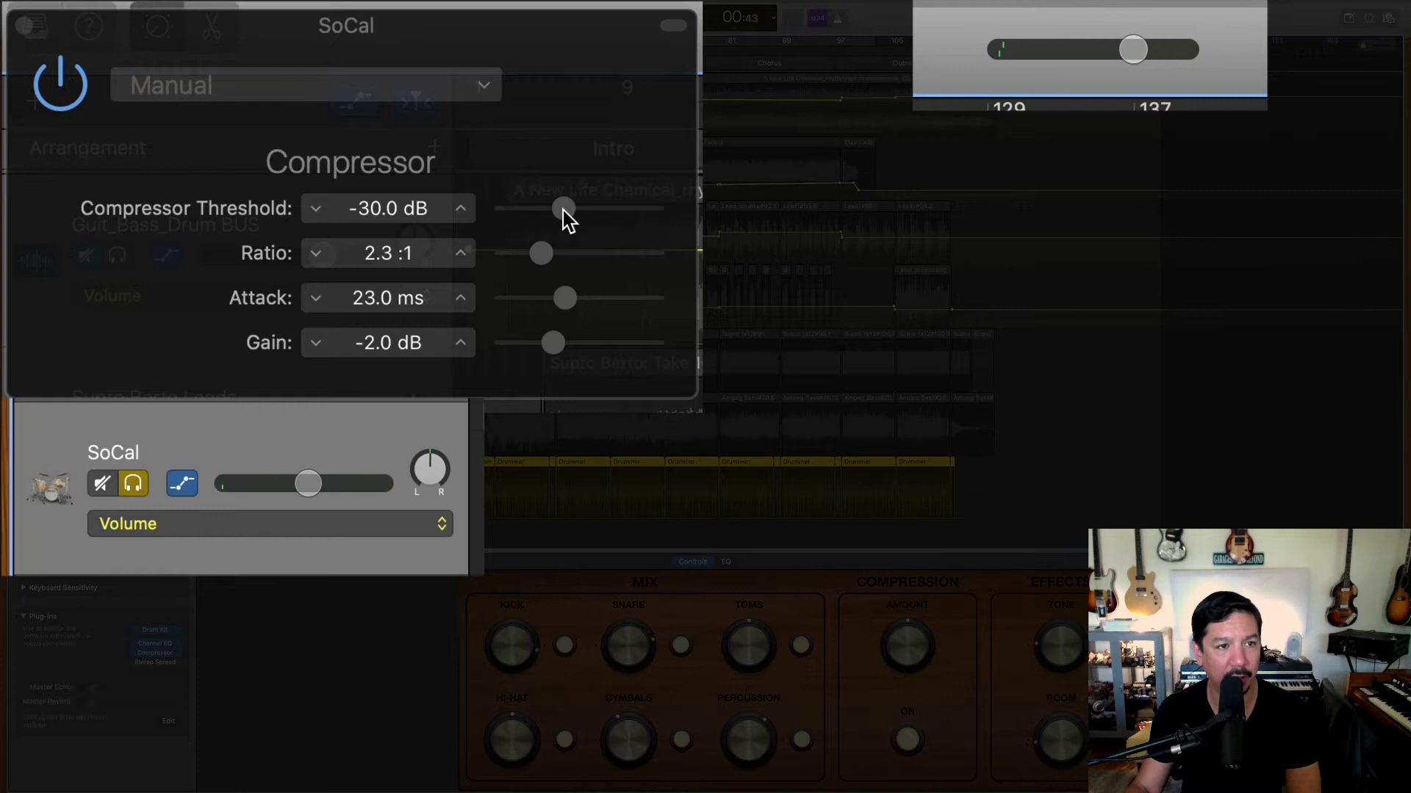
left_click_drag(563, 210, 548, 212)
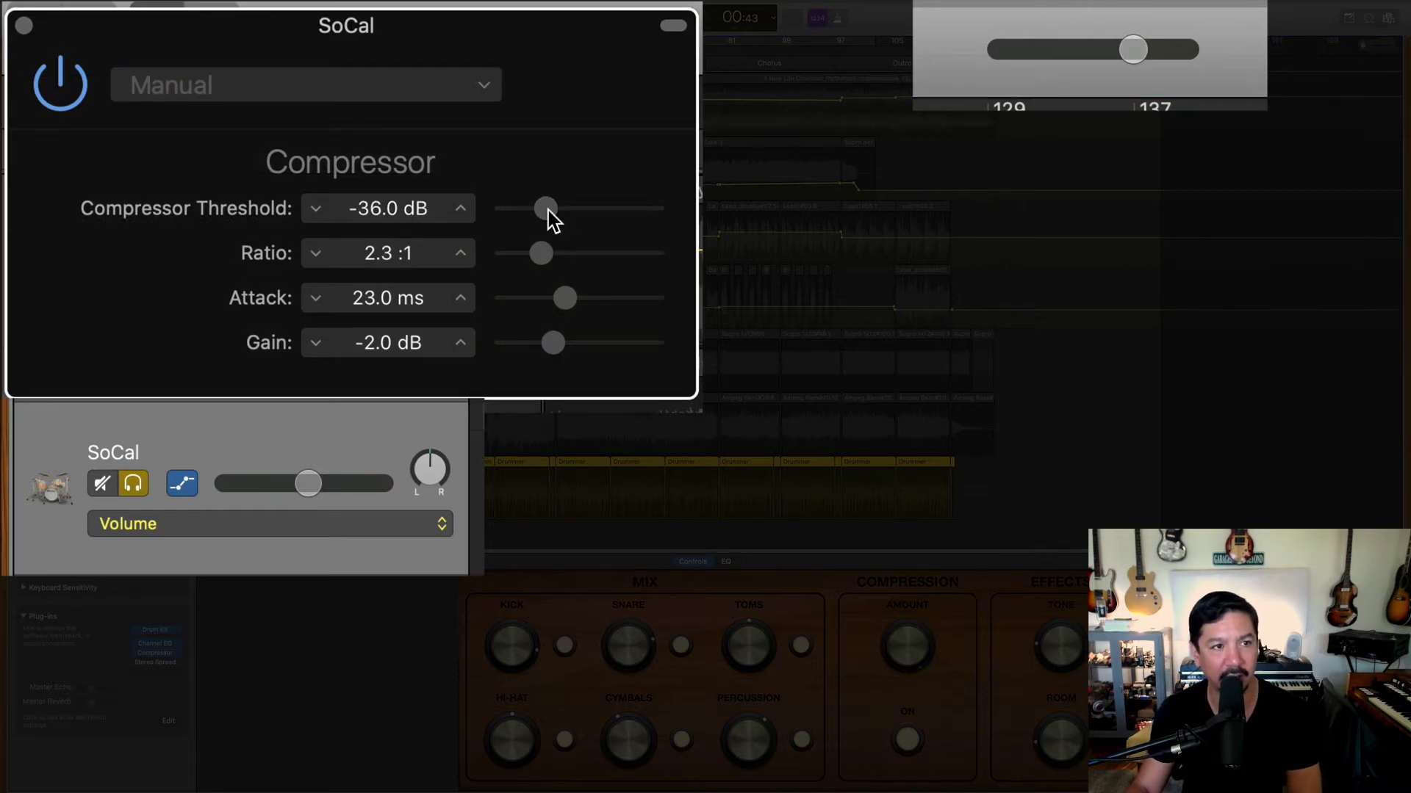
Play the soloed drums, set the SoCal Compressor's Ratio to 3.1:1 and close the plug-in.
key("space")
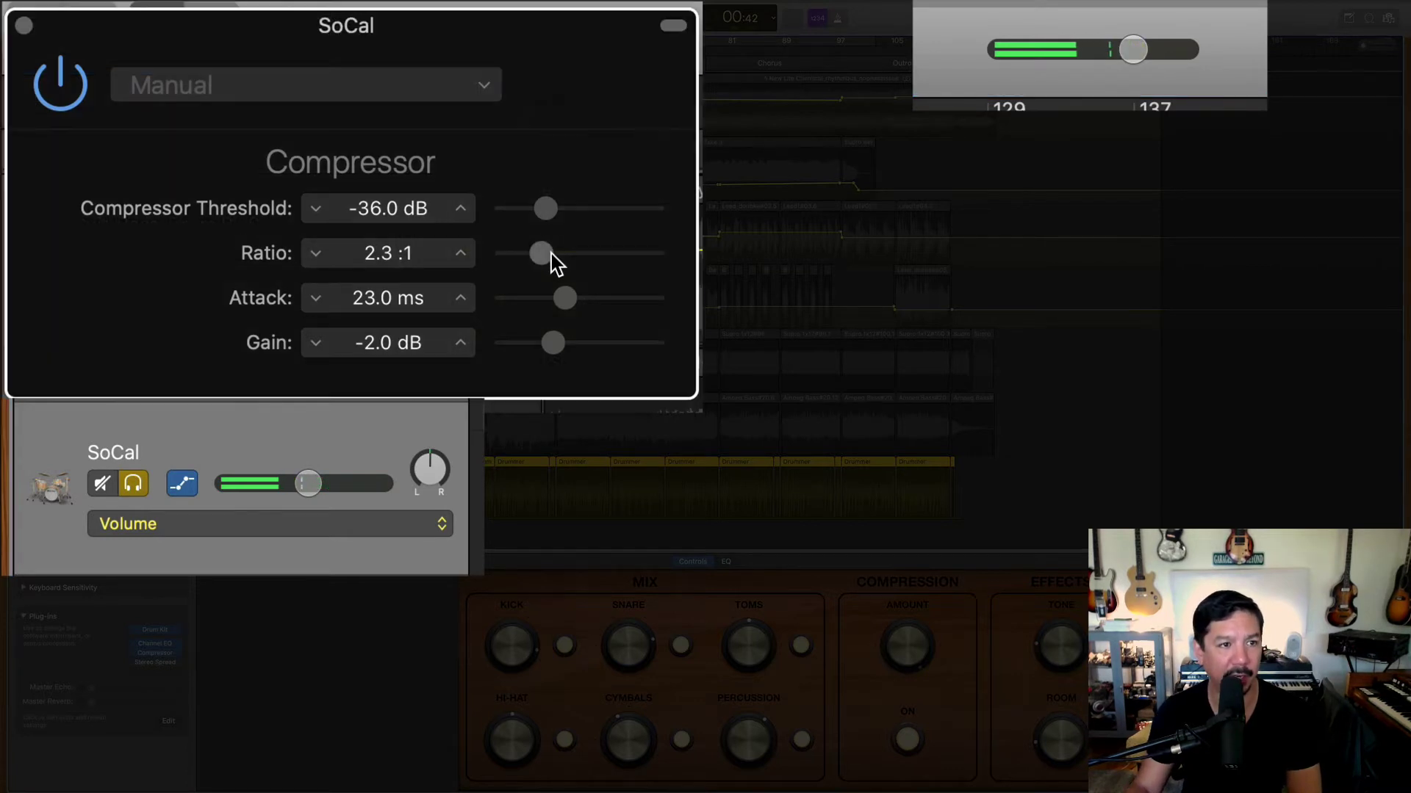
left_click_drag(548, 256, 563, 254)
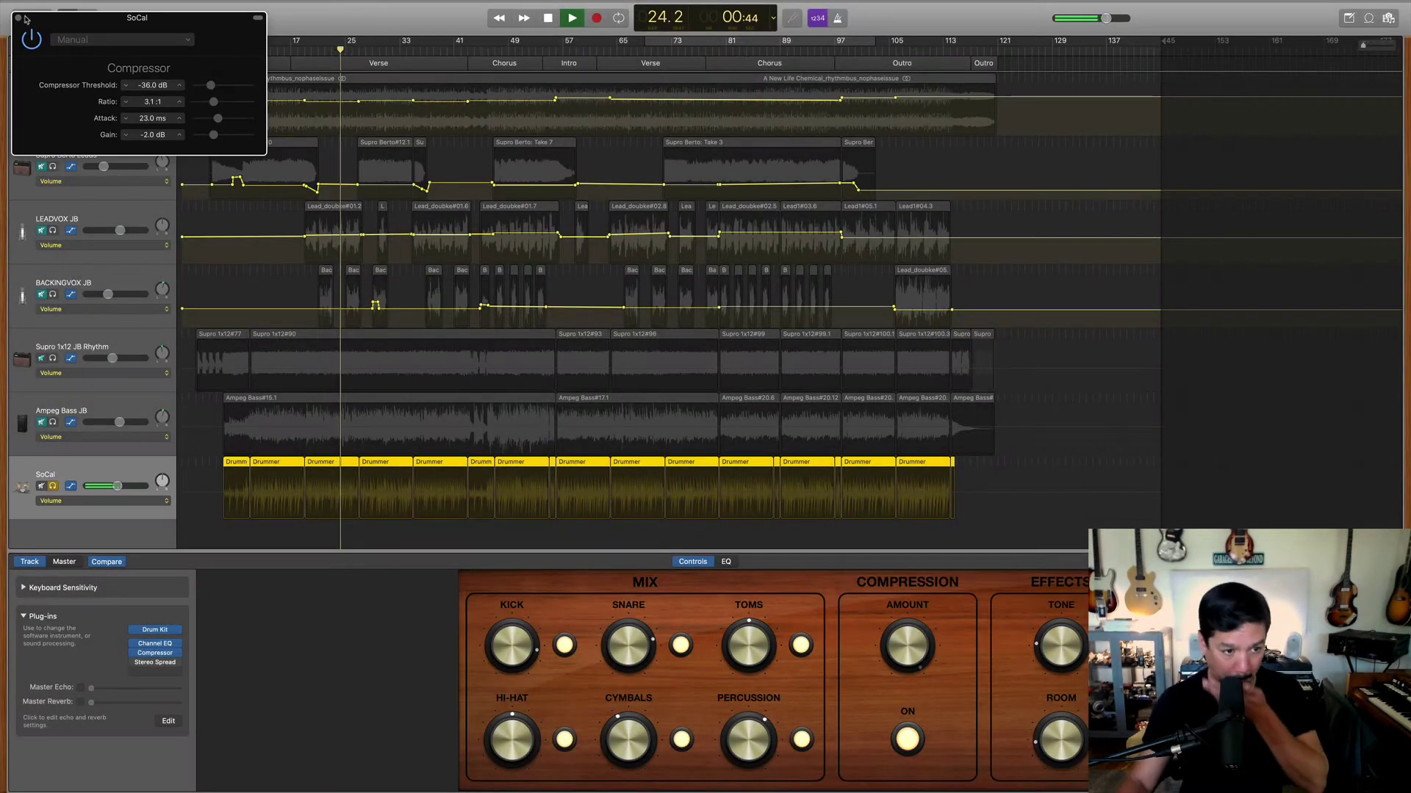
key("space")
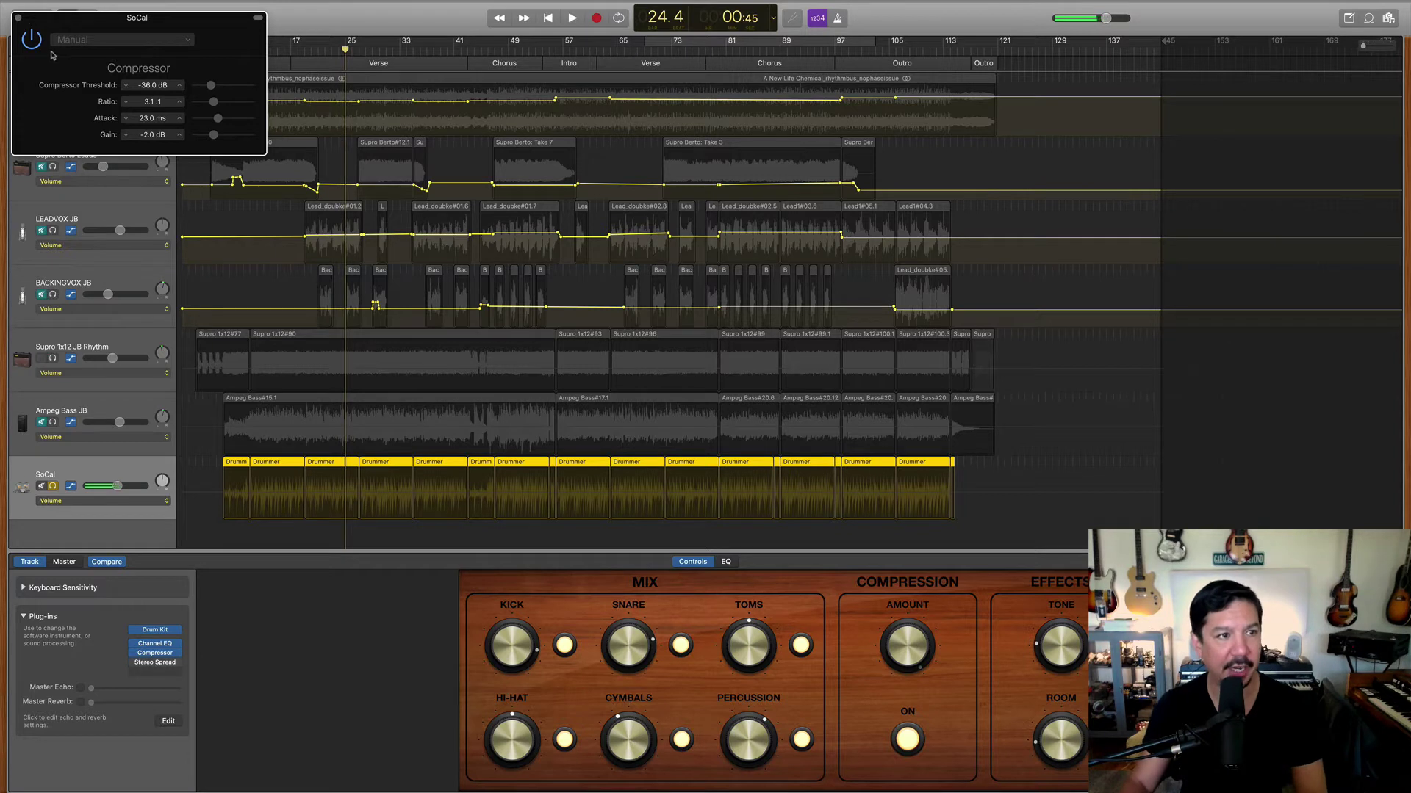
left_click(19, 17)
Unsolo the drums, mute the Supro 1x12 JB Rhythm track with its volume at -∞ dB, and unmute Ampeg Bass JB.
left_click(95, 347)
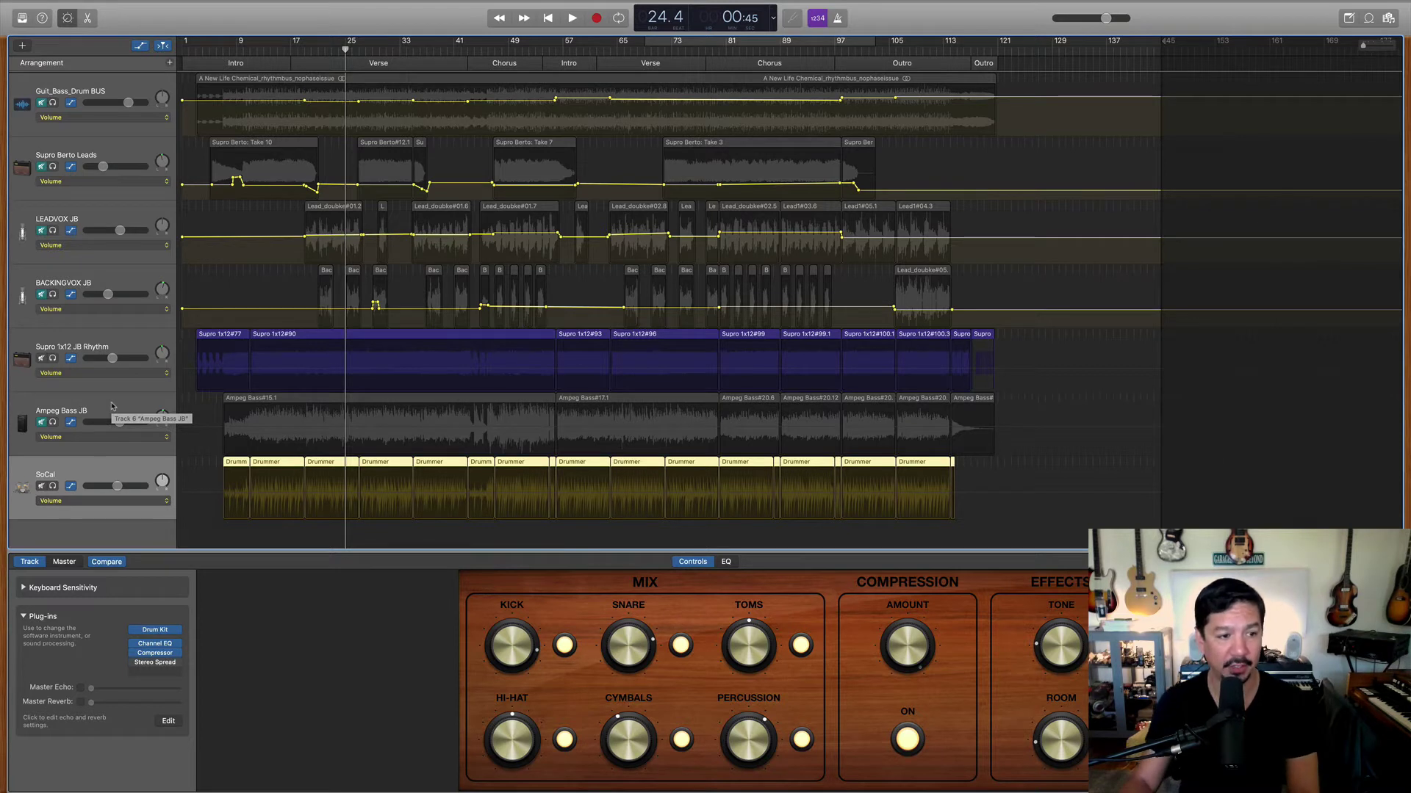
left_click_drag(114, 363, 88, 362)
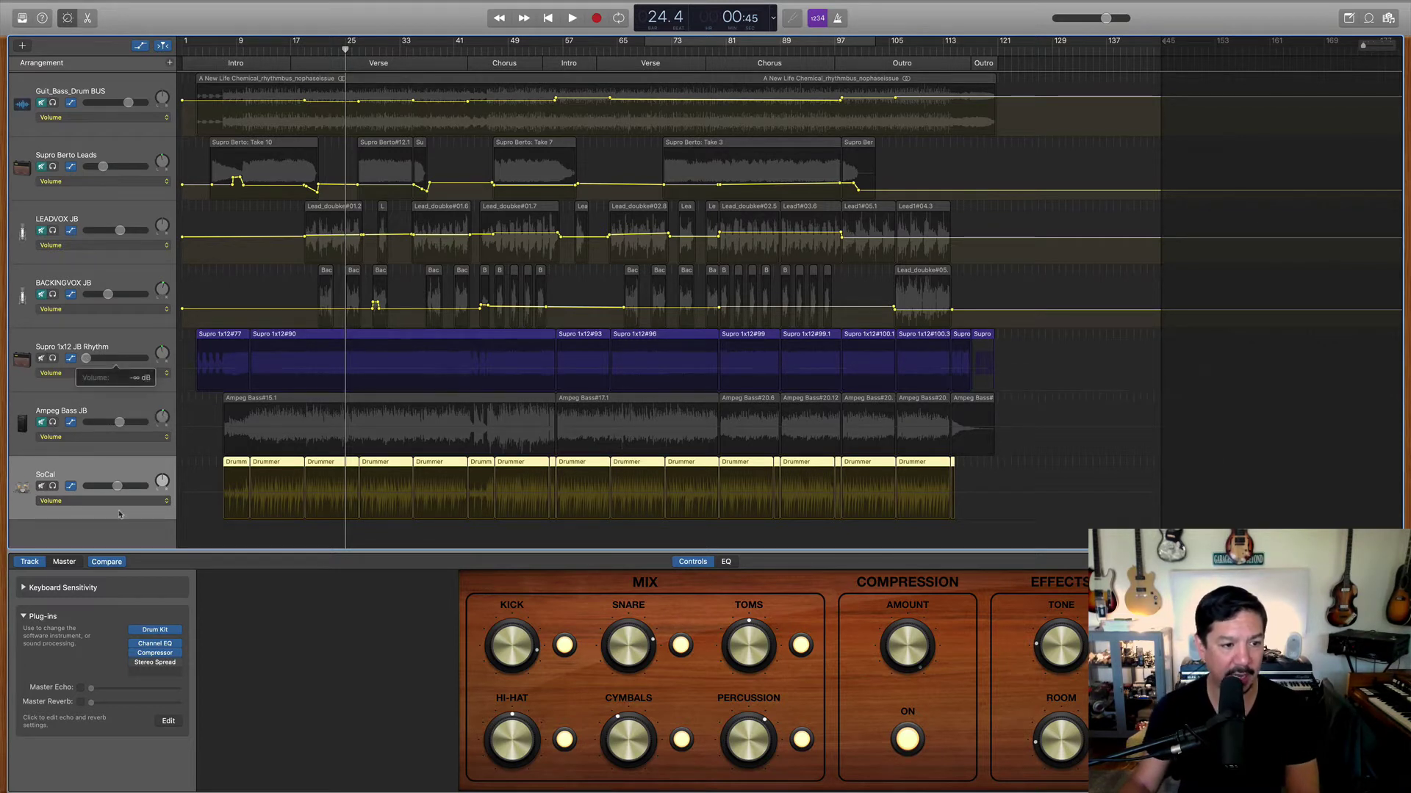
left_click(42, 424)
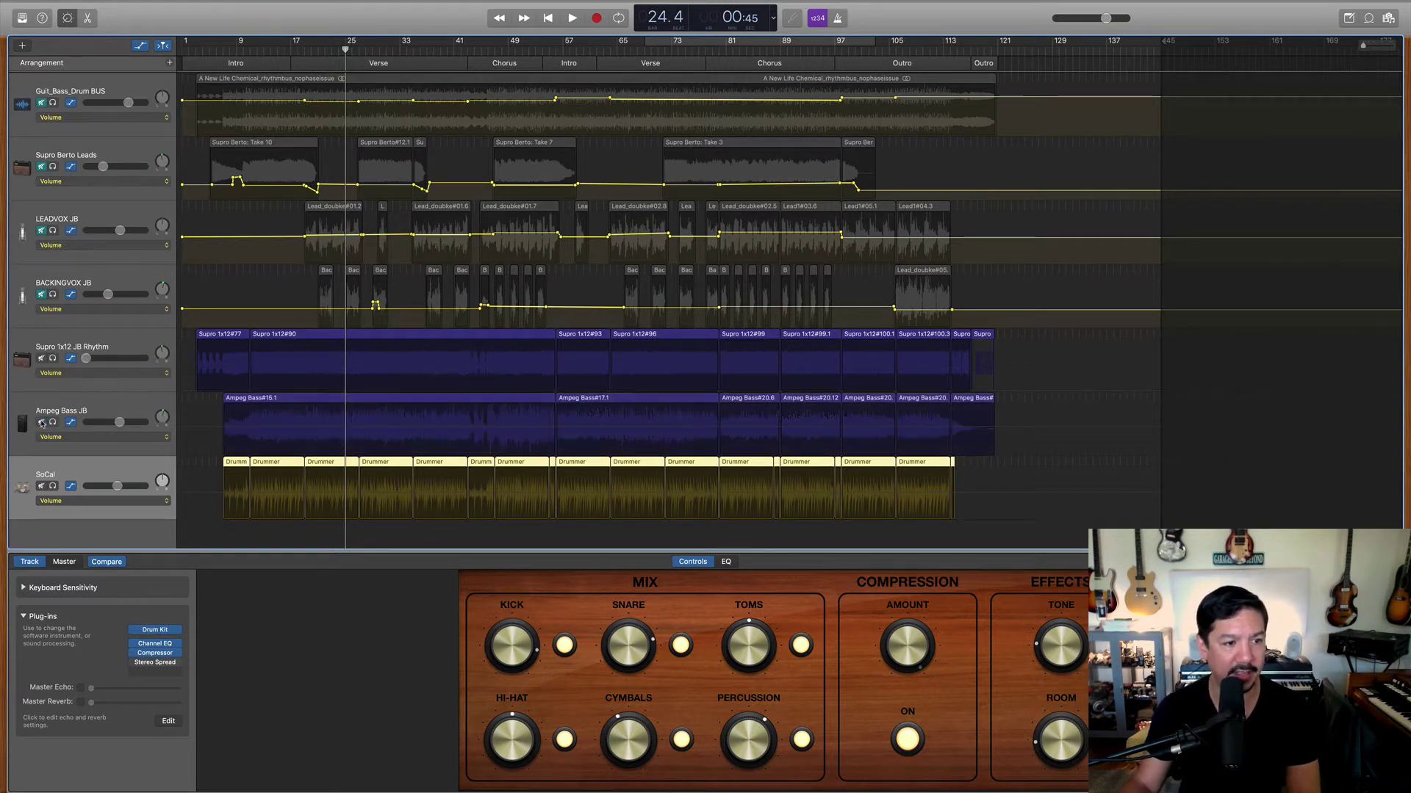
left_click(96, 407)
left_click(42, 359)
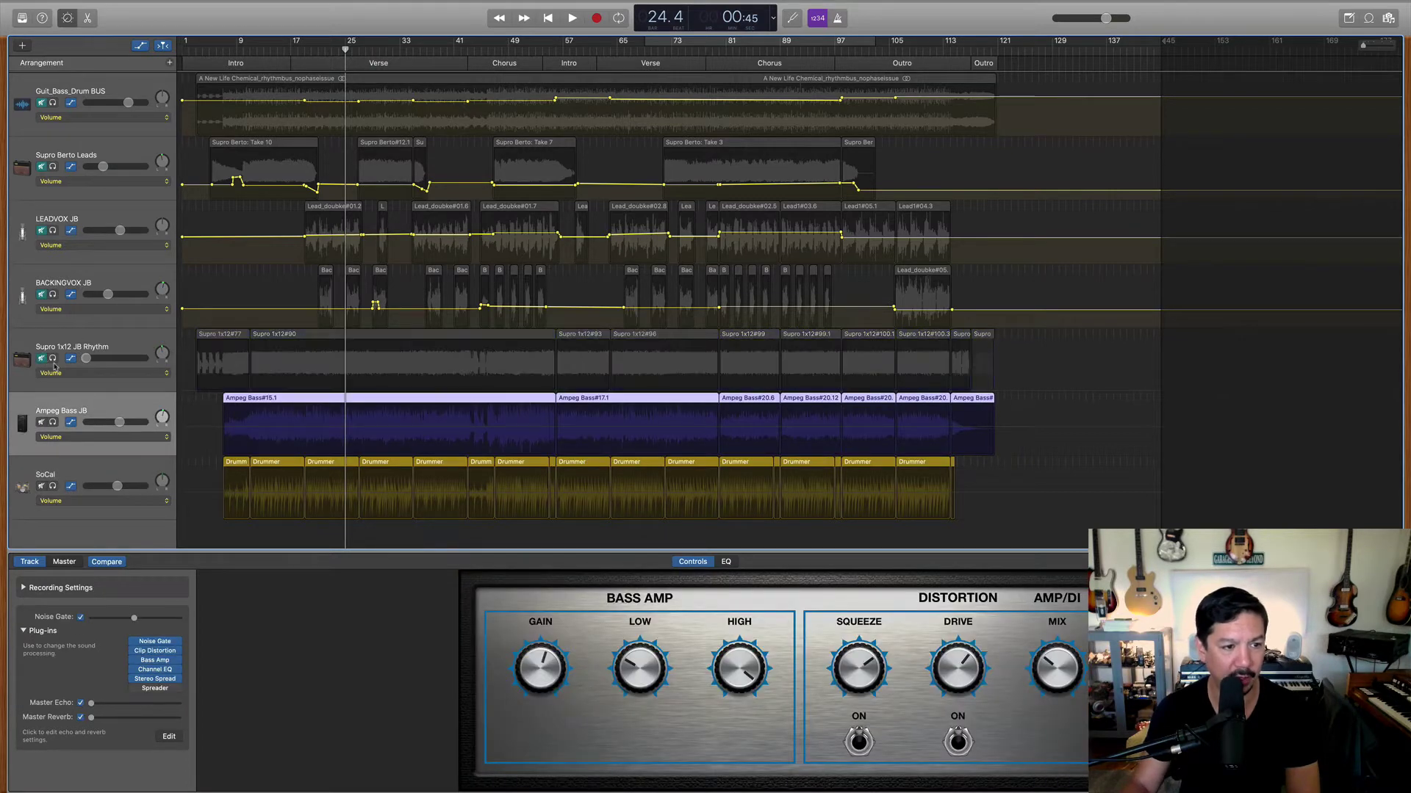
Play the bass together with the drums and lower the Ampeg Bass JB track's volume.
key("space")
left_click_drag(113, 427, 113, 432)
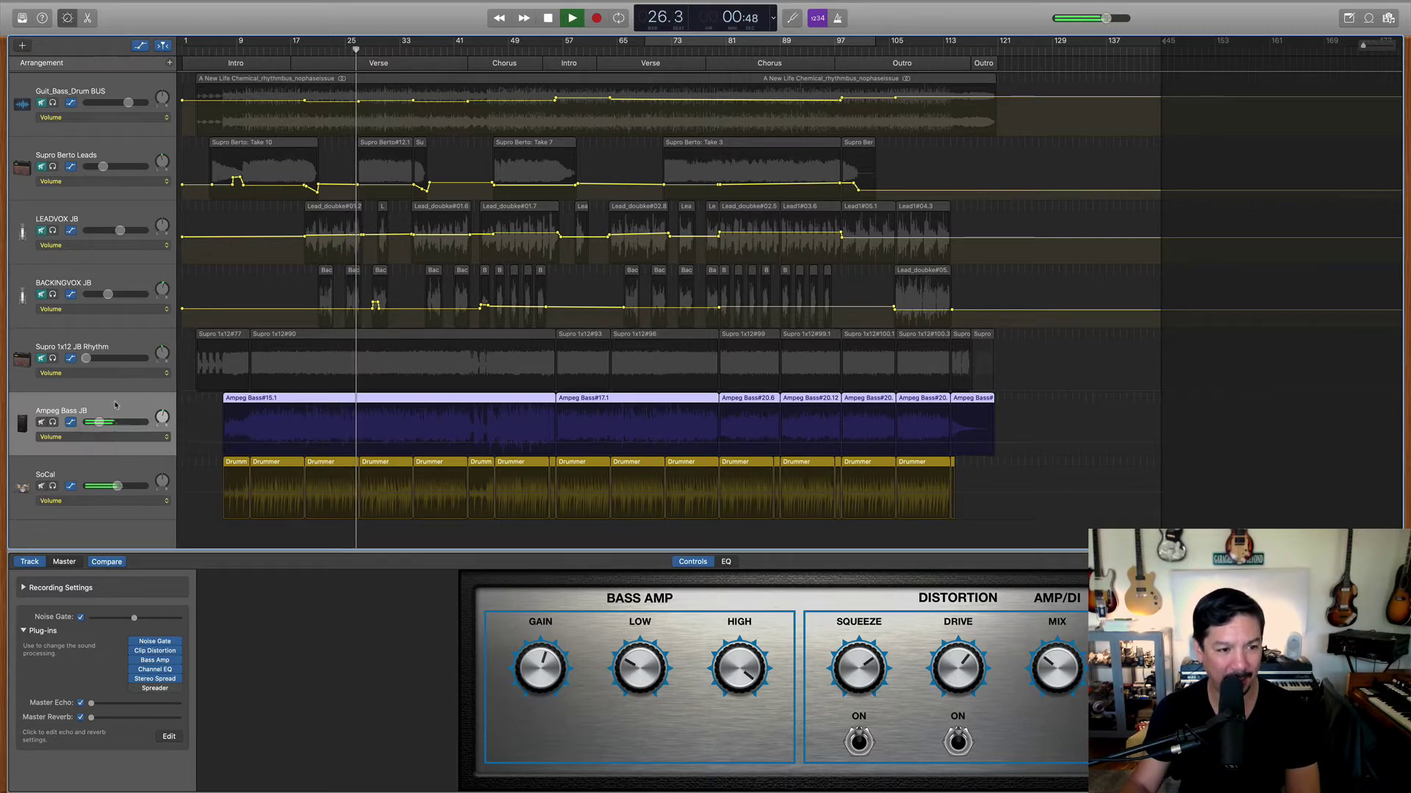
key("space")
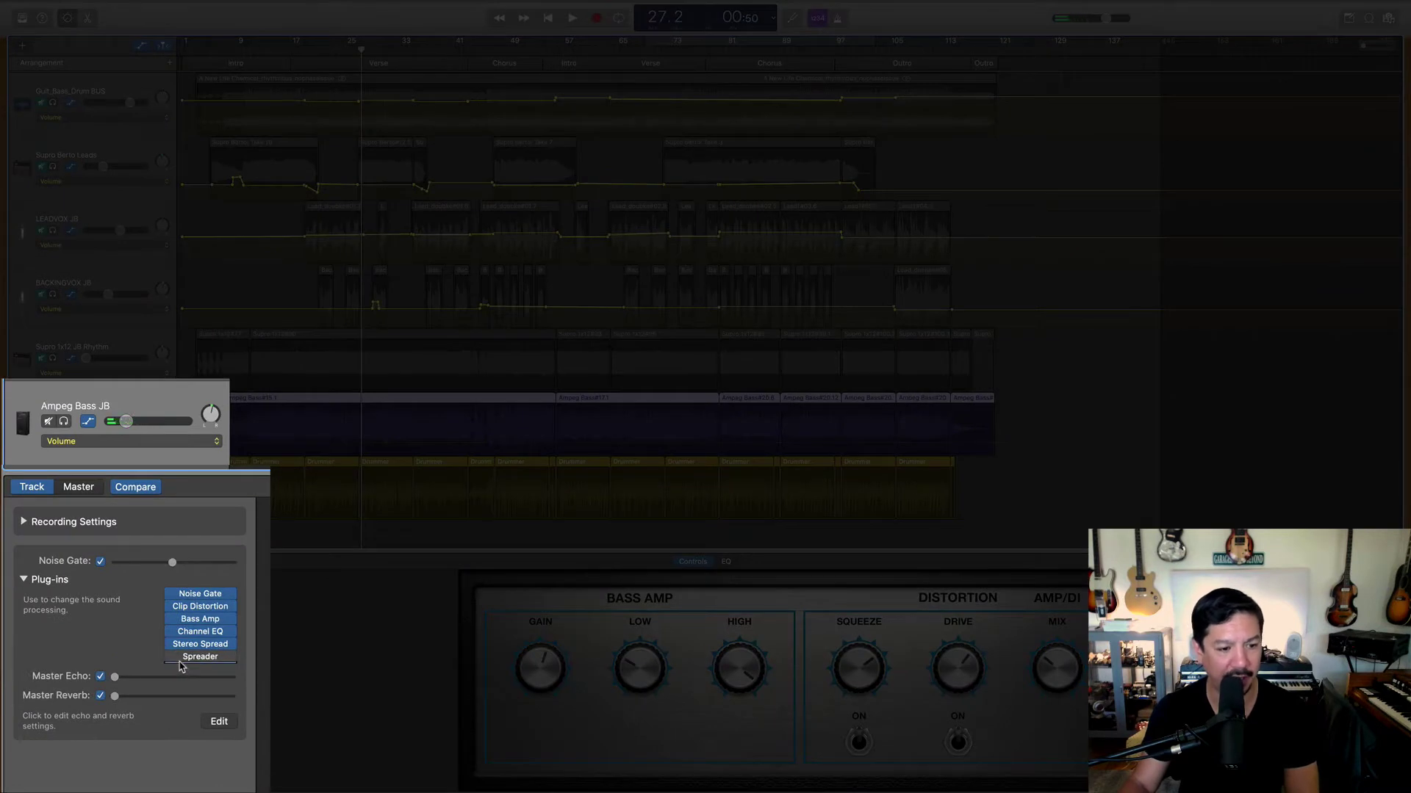
Bypass the bass track's Stereo Spread plug-in and switch off the compressor in Bass Amp Designer during playback.
mouse_move(173, 647)
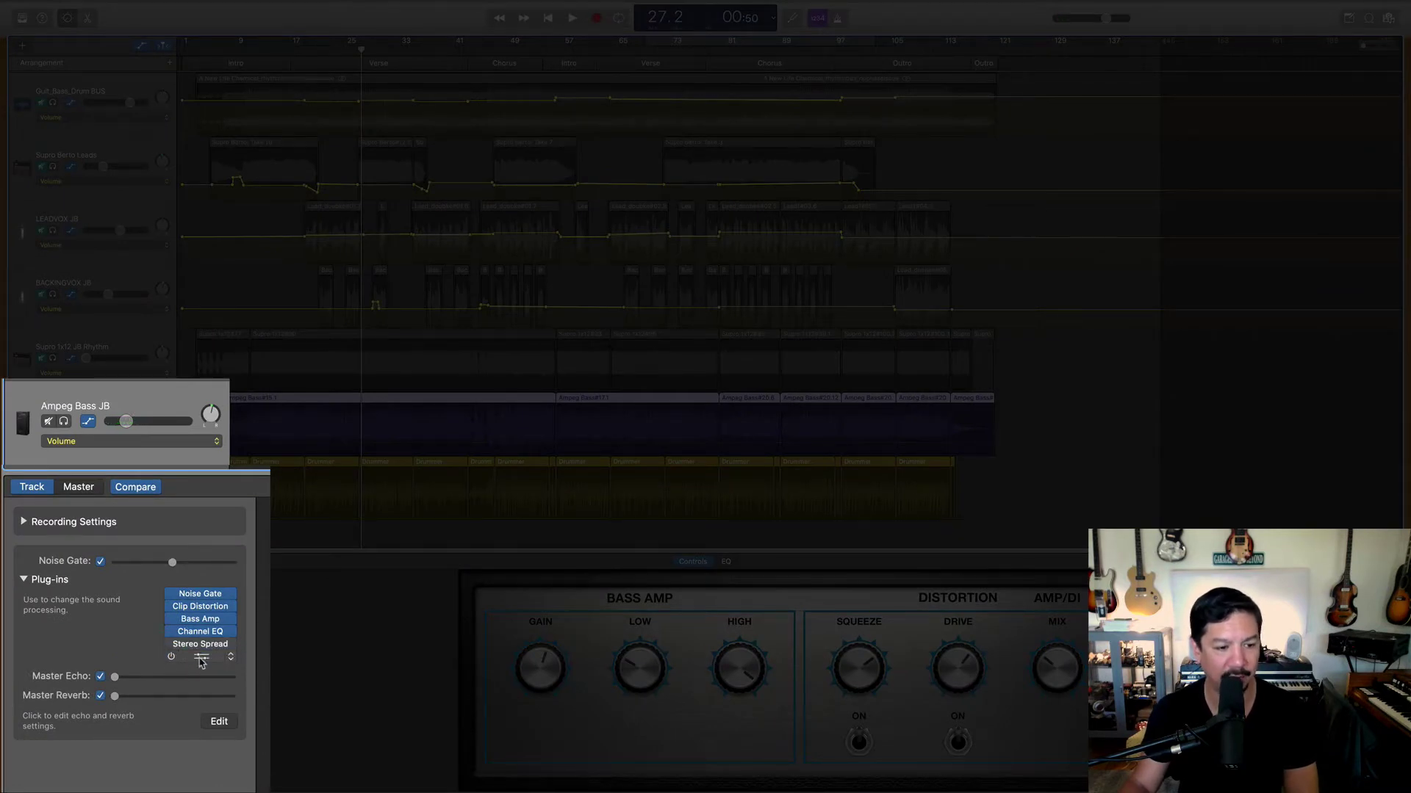
left_click(204, 623)
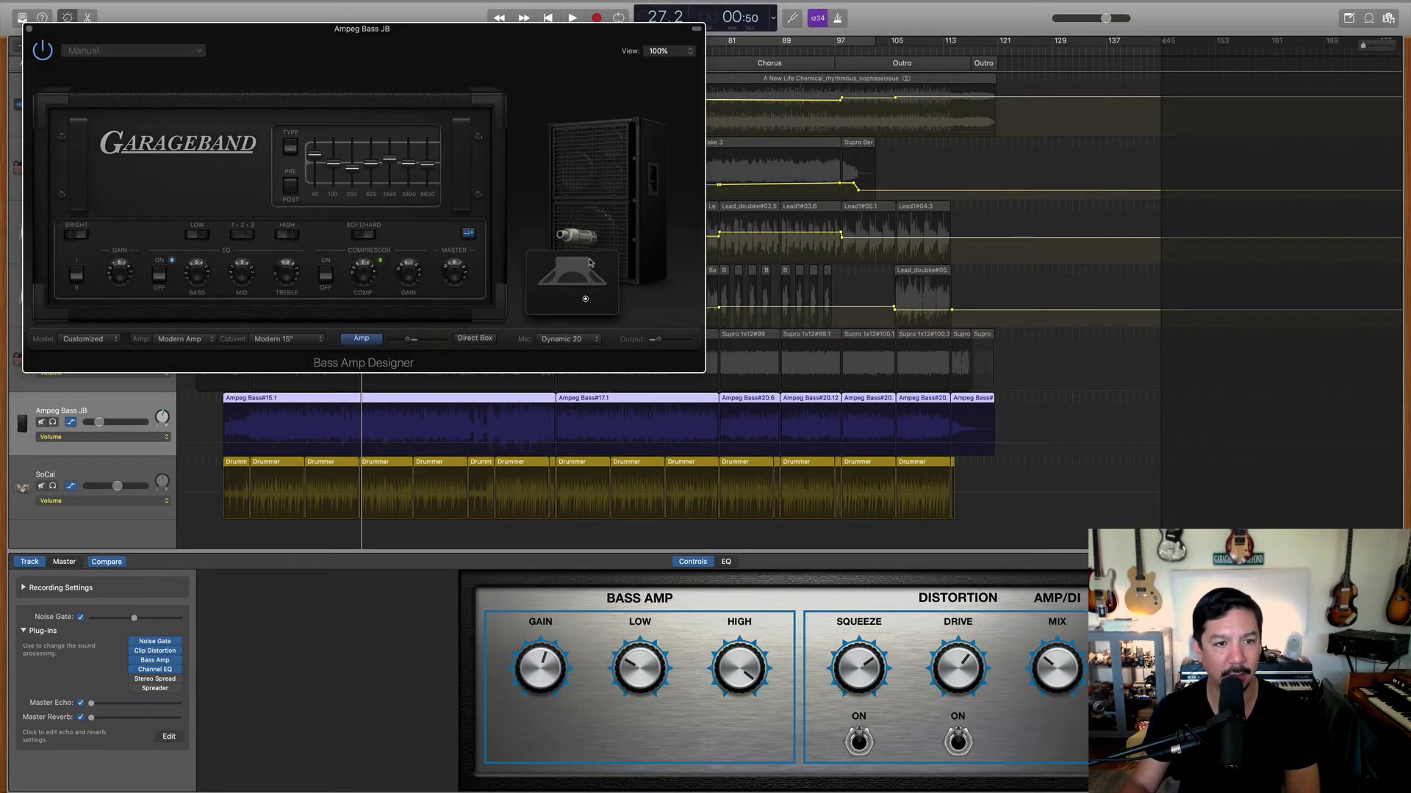
key("space")
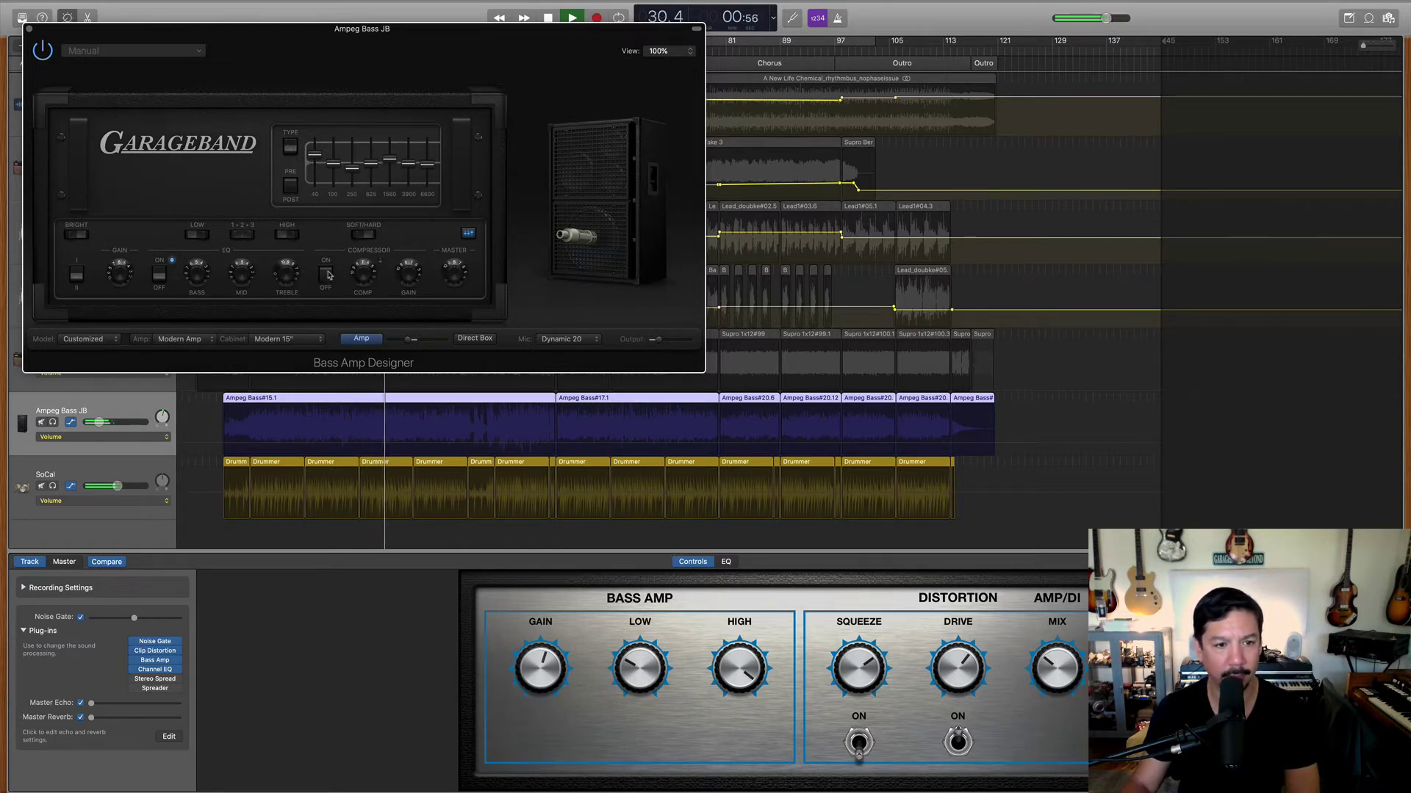
key("space")
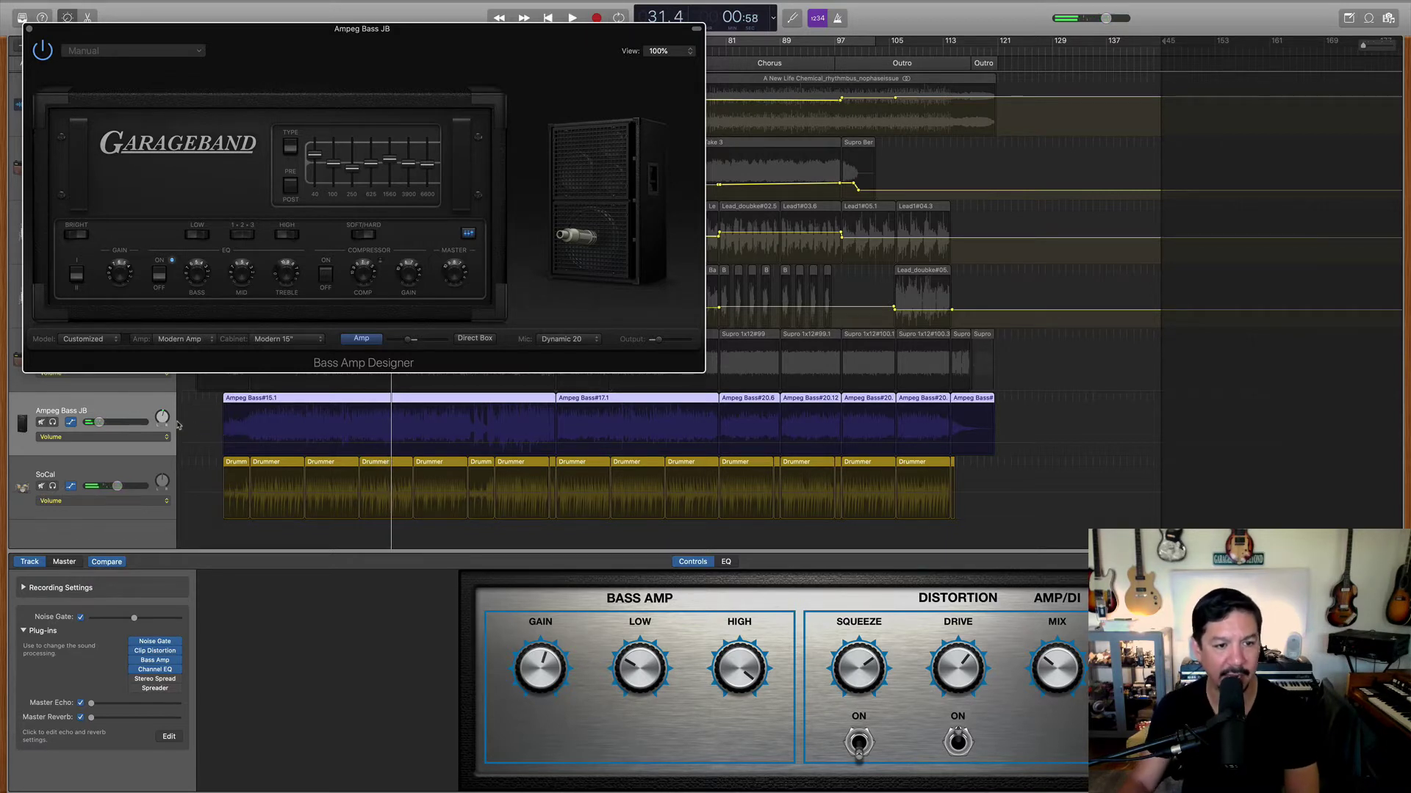
Bypass all the bass plug-ins, then re-enable Clip Distortion, Bass Amp and Channel EQ one at a time during playback, leaving Noise Gate off.
left_click(133, 642)
key("space")
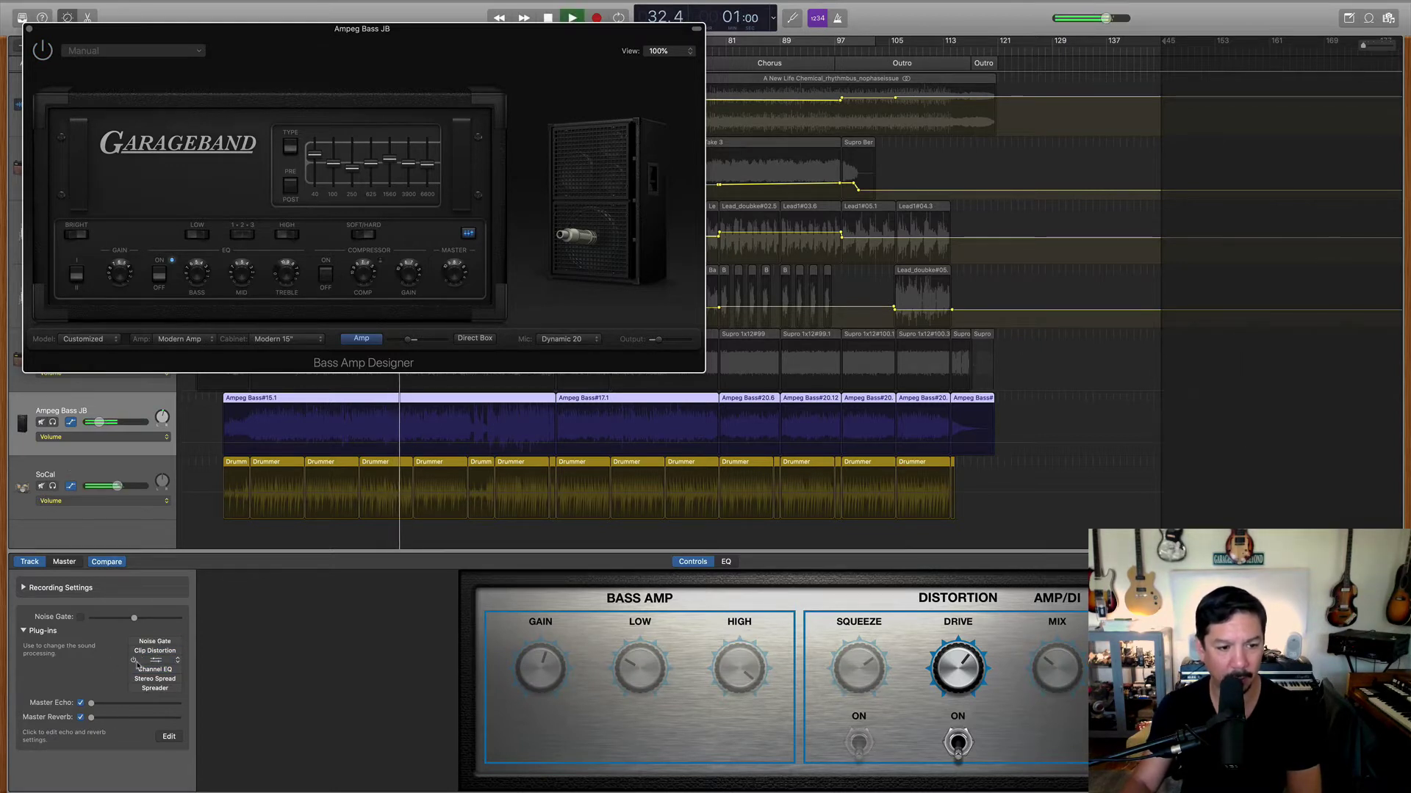
left_click(135, 652)
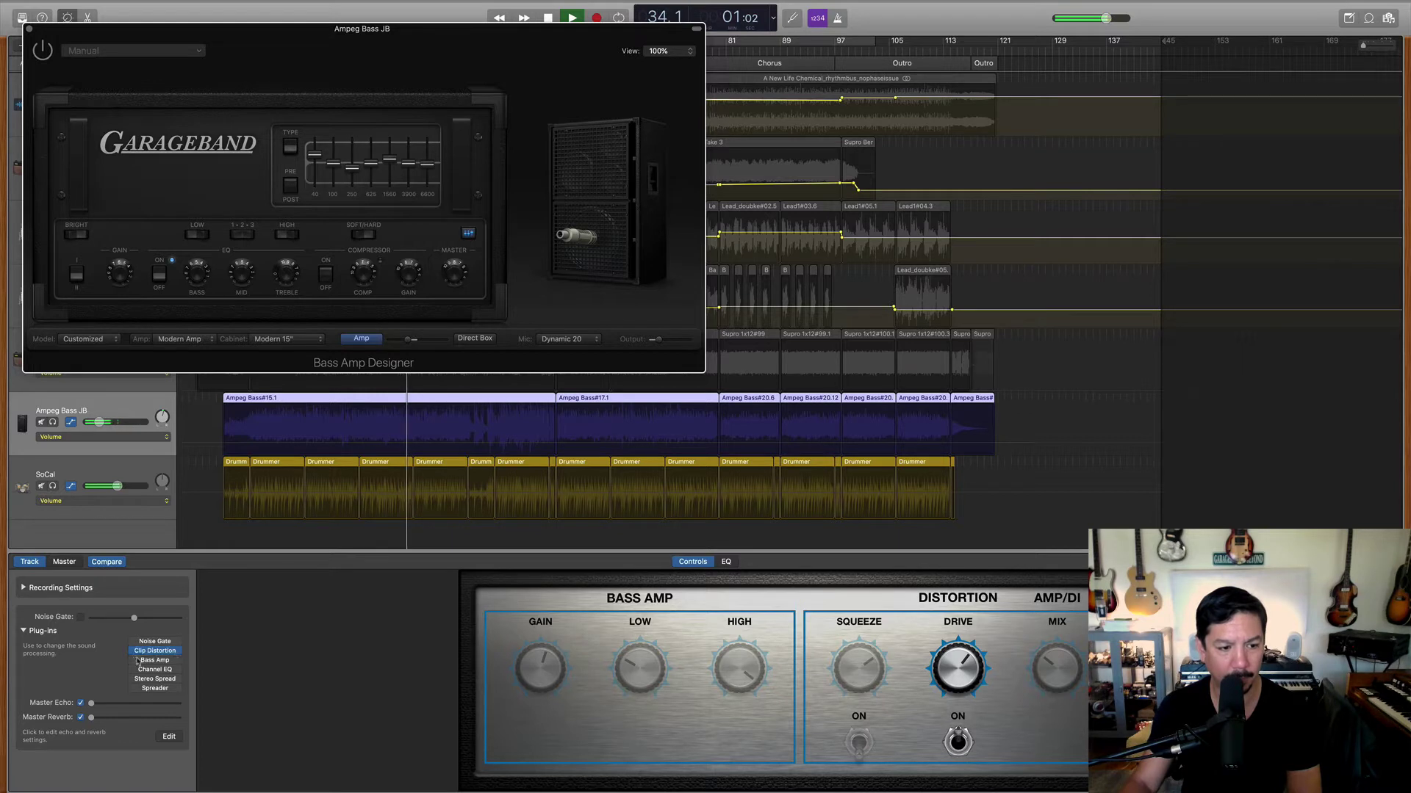
left_click(136, 661)
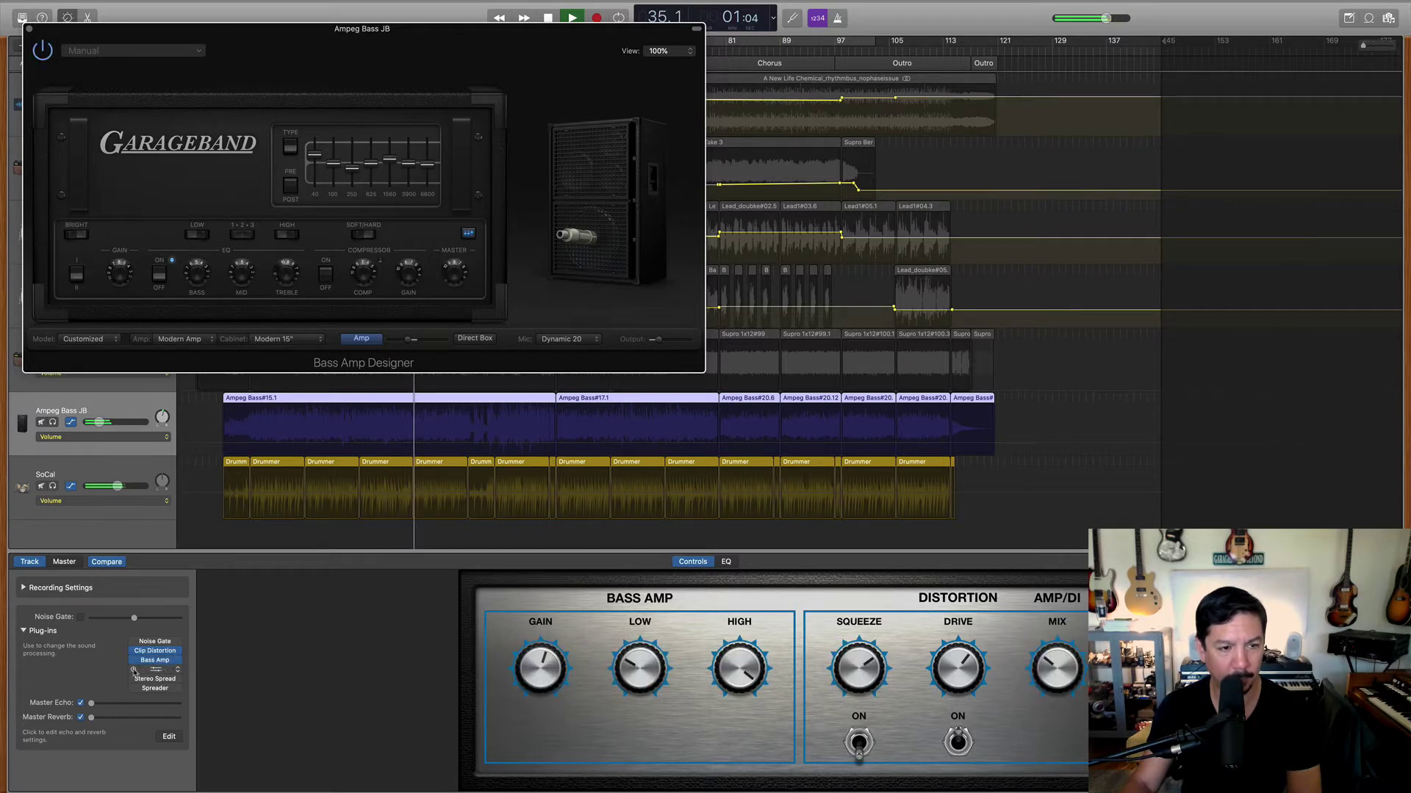
left_click(134, 670)
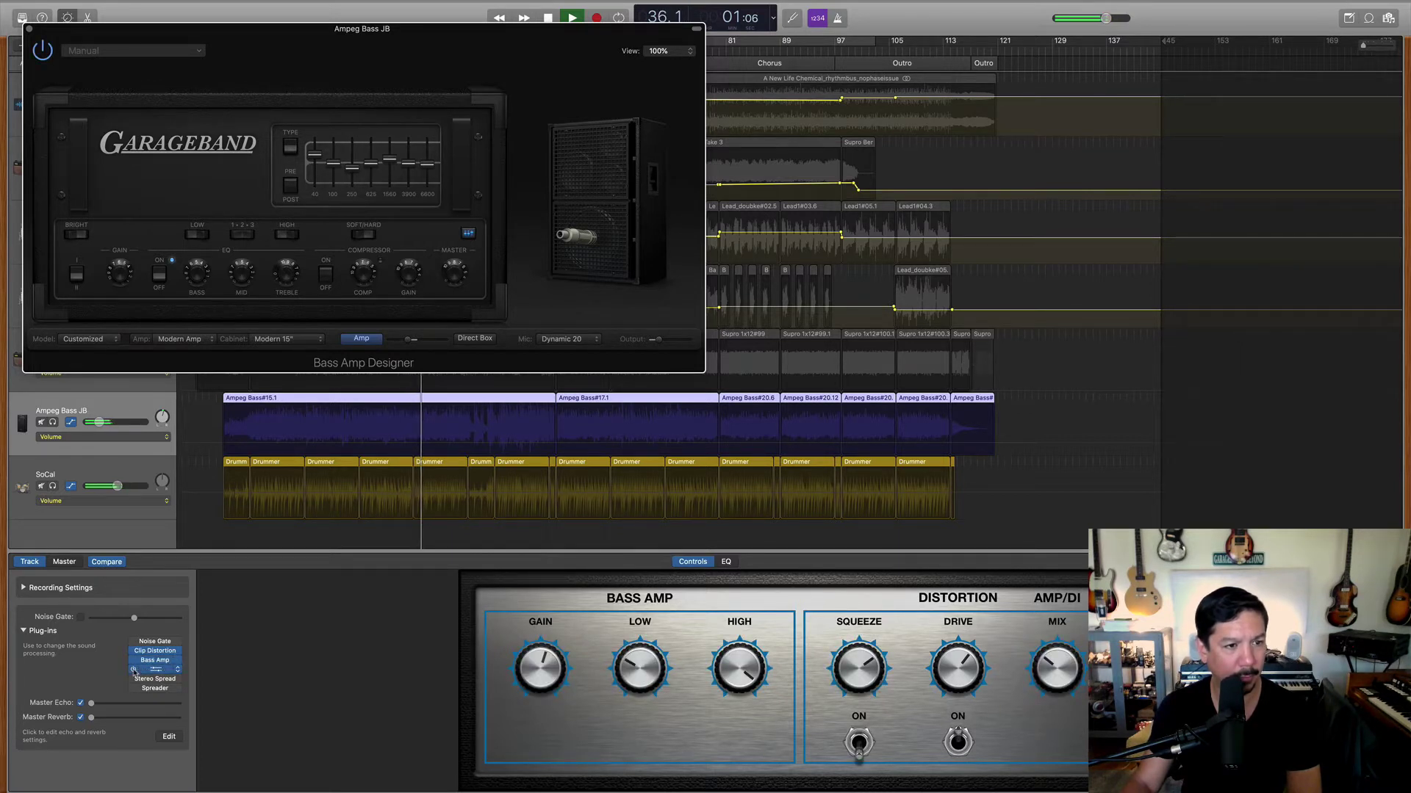
key("space")
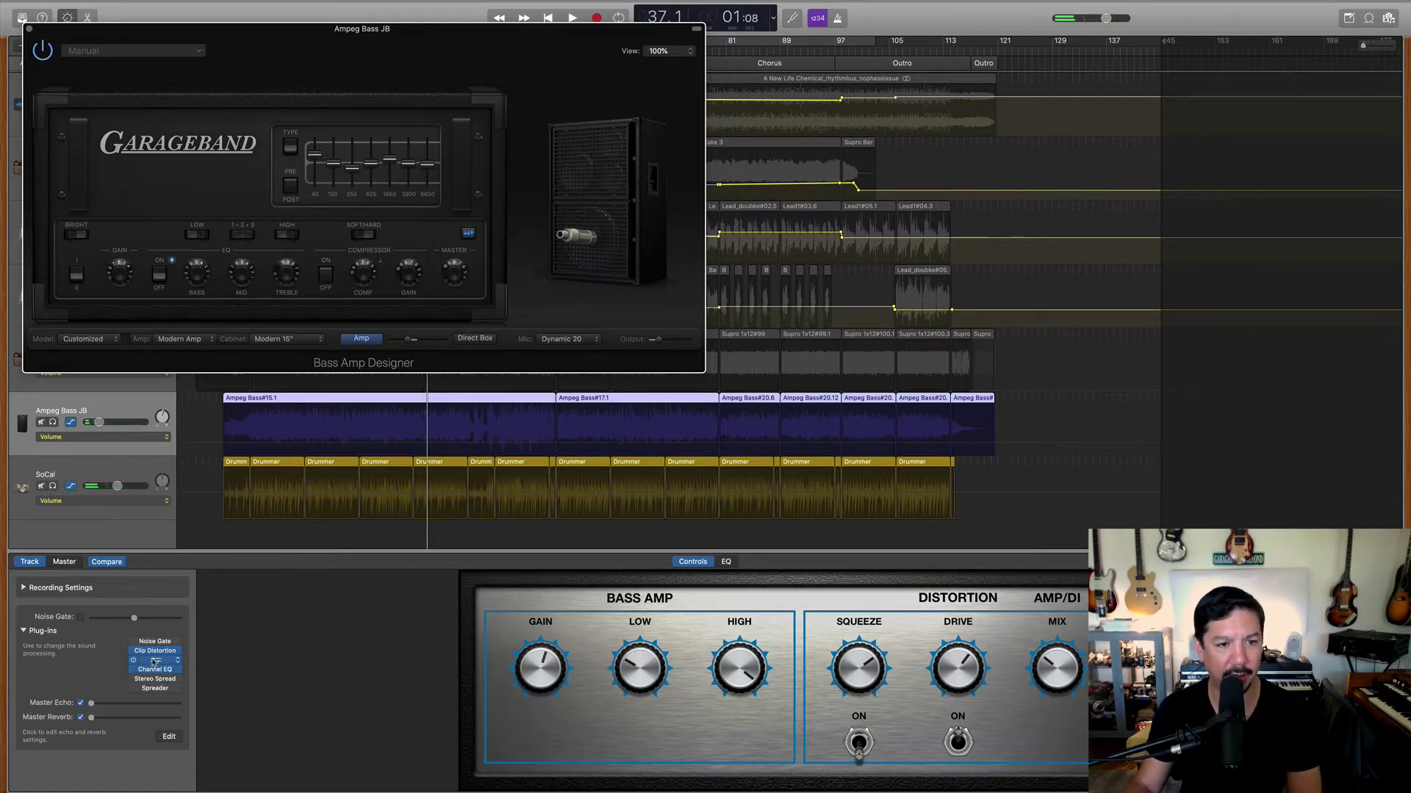
Close the Bass Amp, compare the bass with and without Clip Distortion during playback, and check that plug-in's settings.
left_click(154, 661)
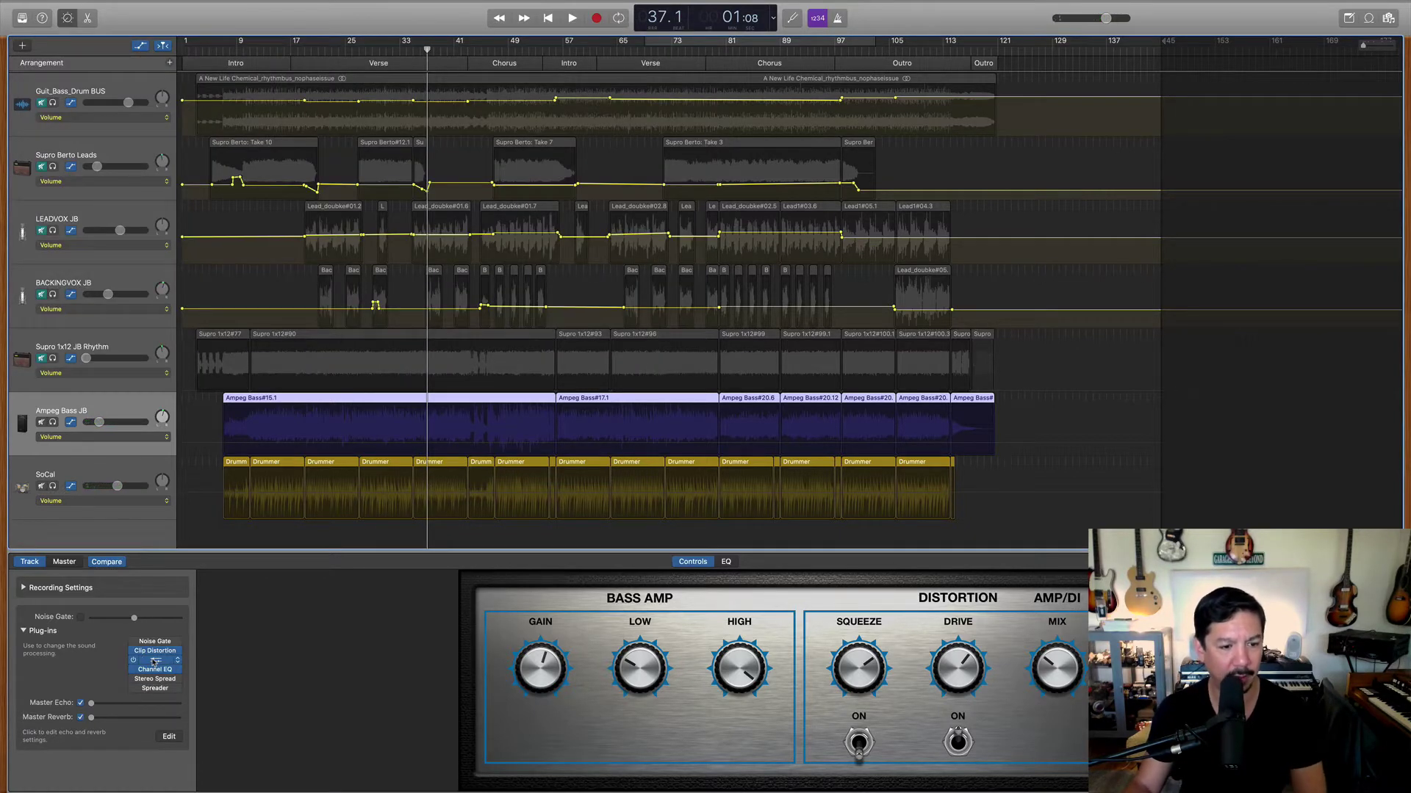
key("space")
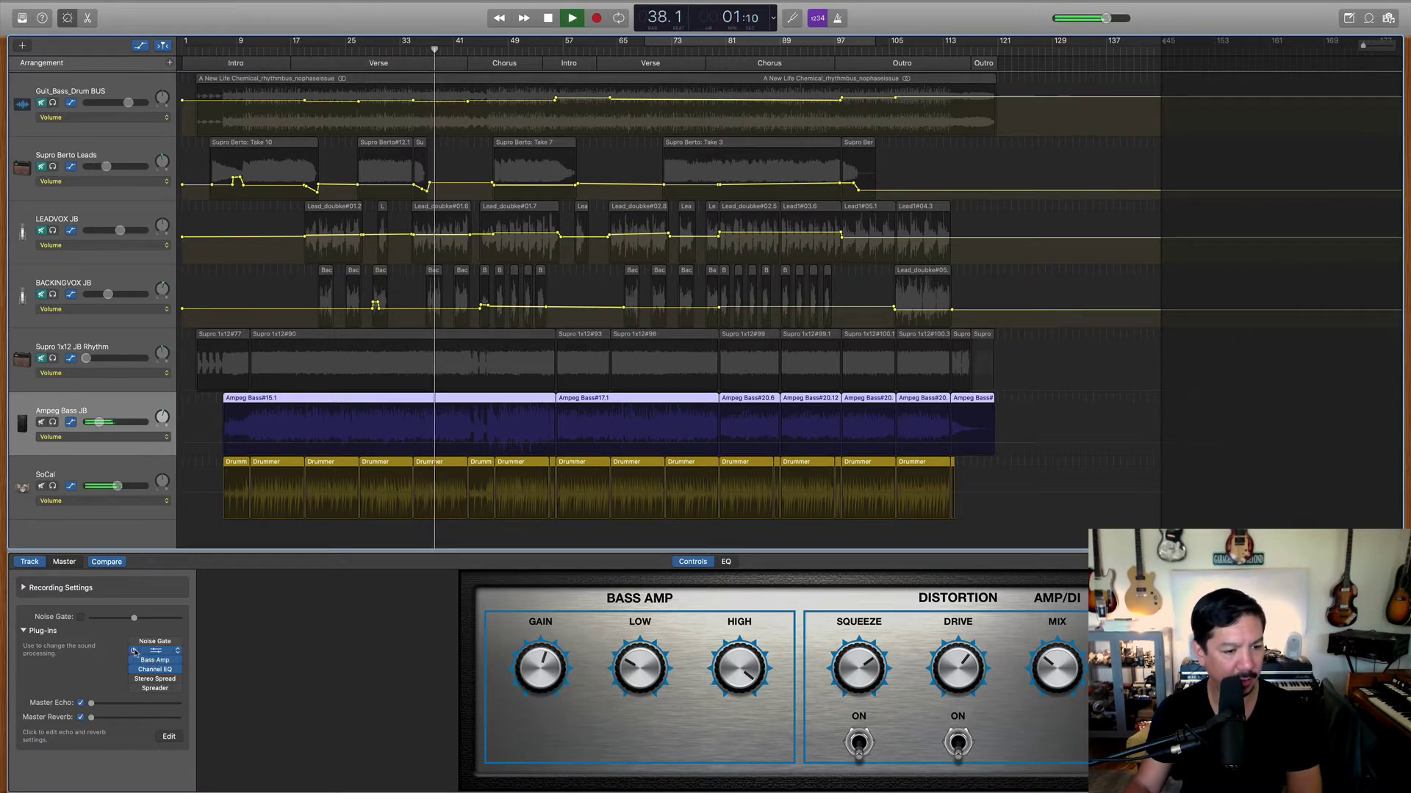
key("space")
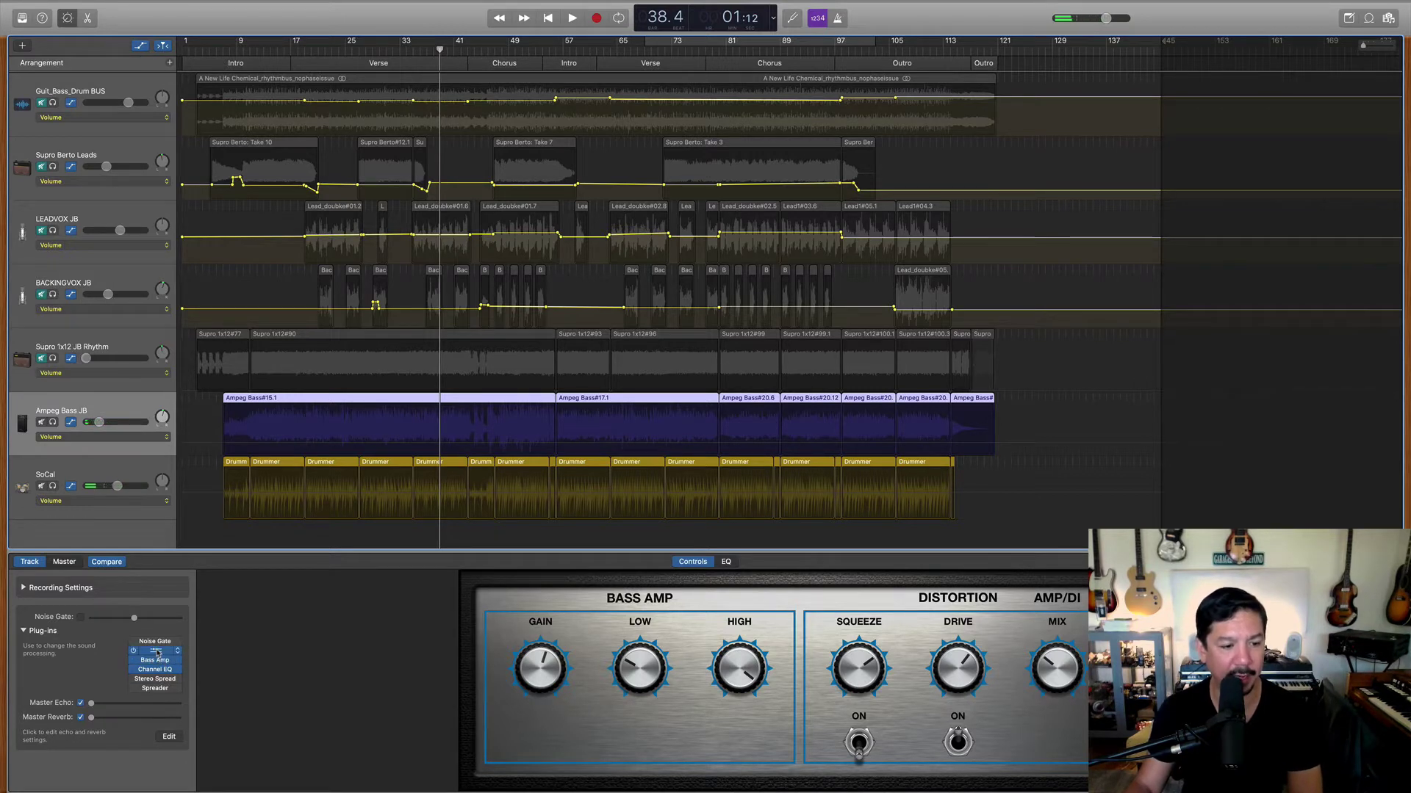
left_click(155, 651)
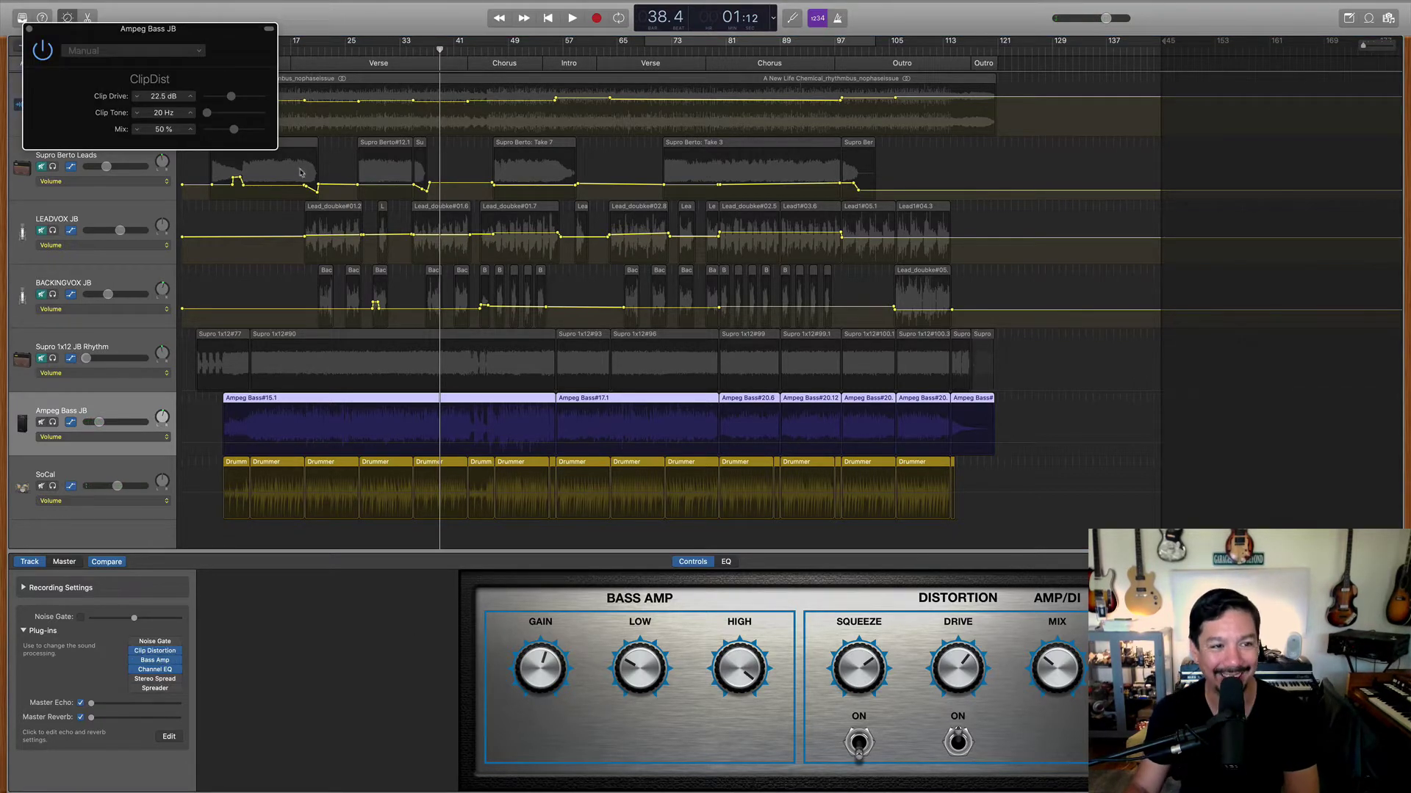
left_click(30, 30)
Examine the Ampeg Bass region's waveform in the audio editor for its recorded level, and return to the Smart Controls.
left_click(87, 18)
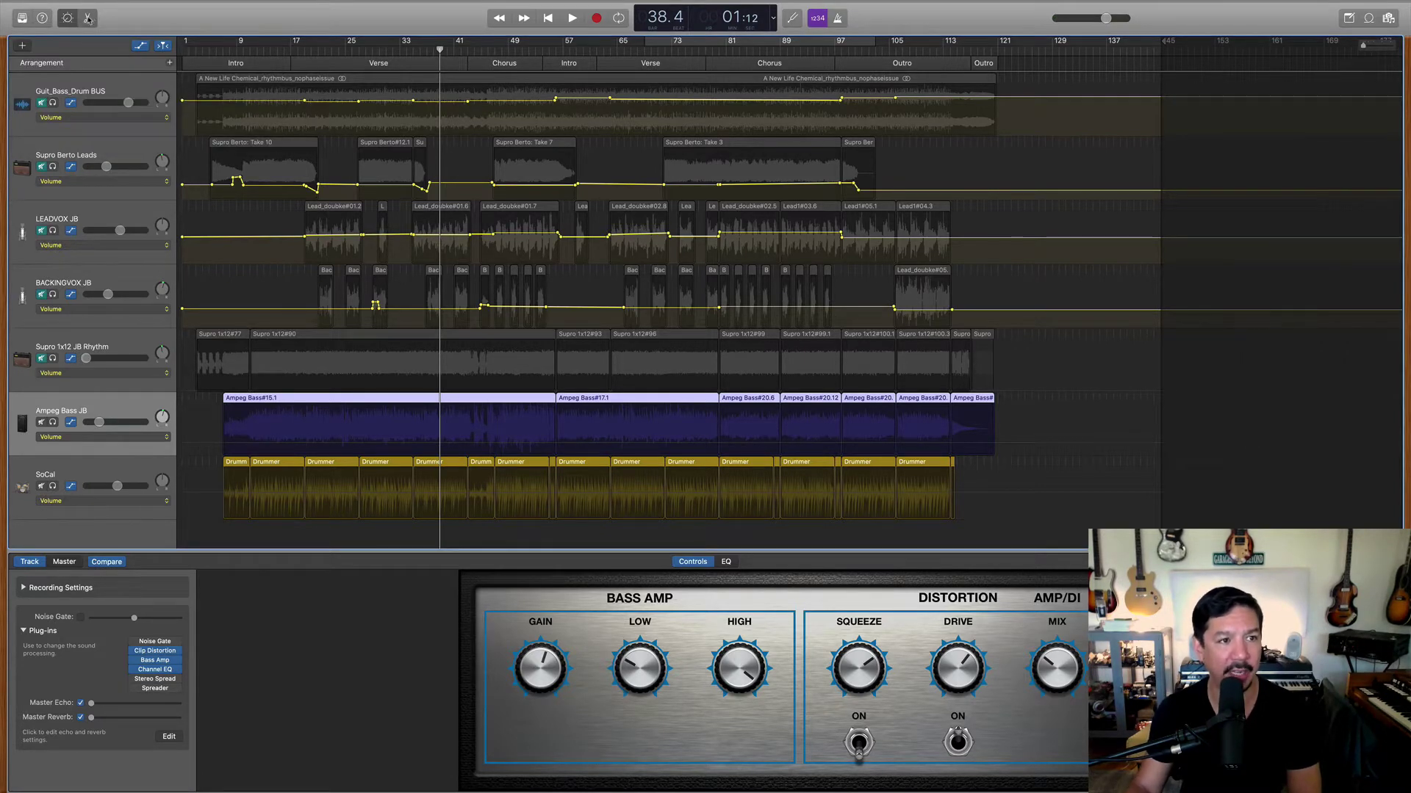
scroll(743, 740, "right", 15)
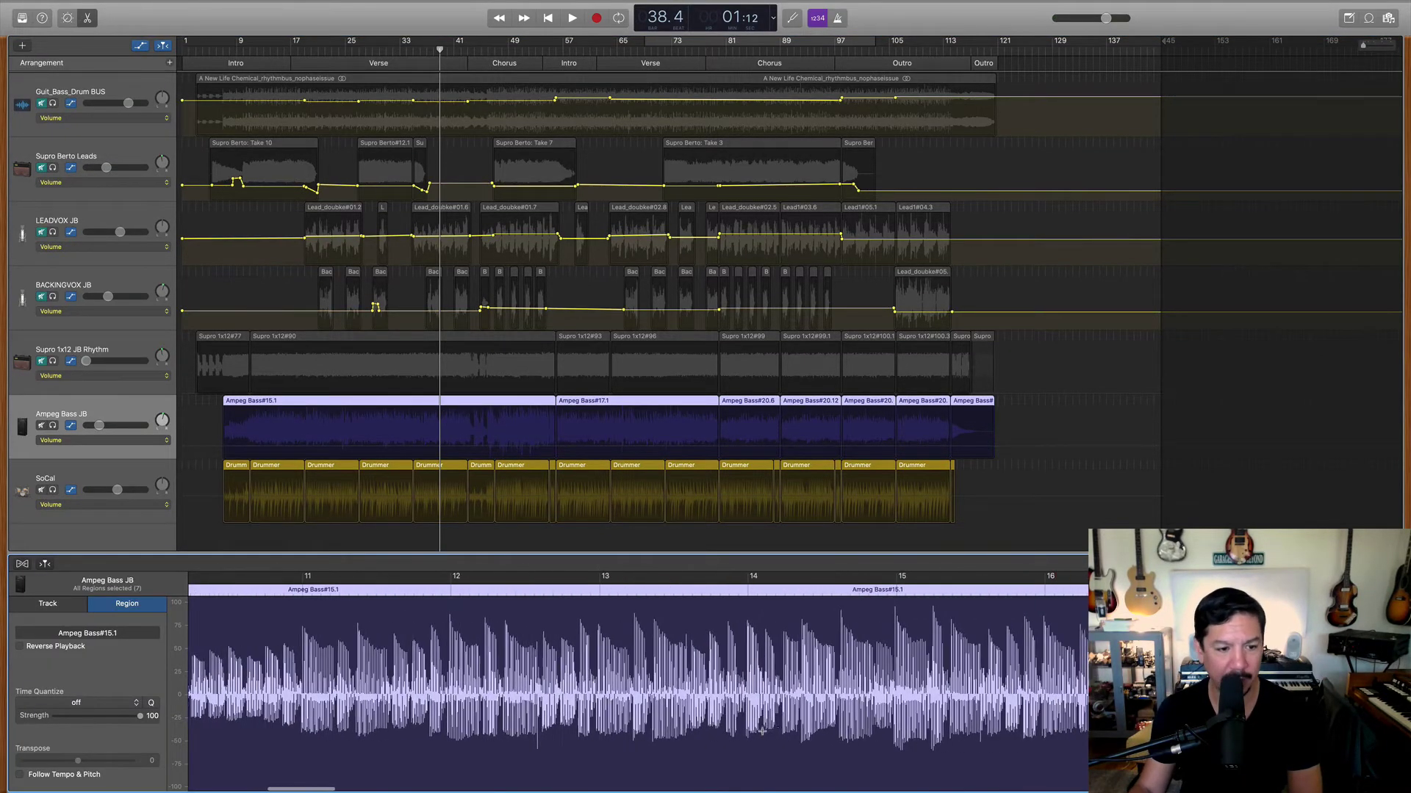
scroll(765, 730, "right", 4)
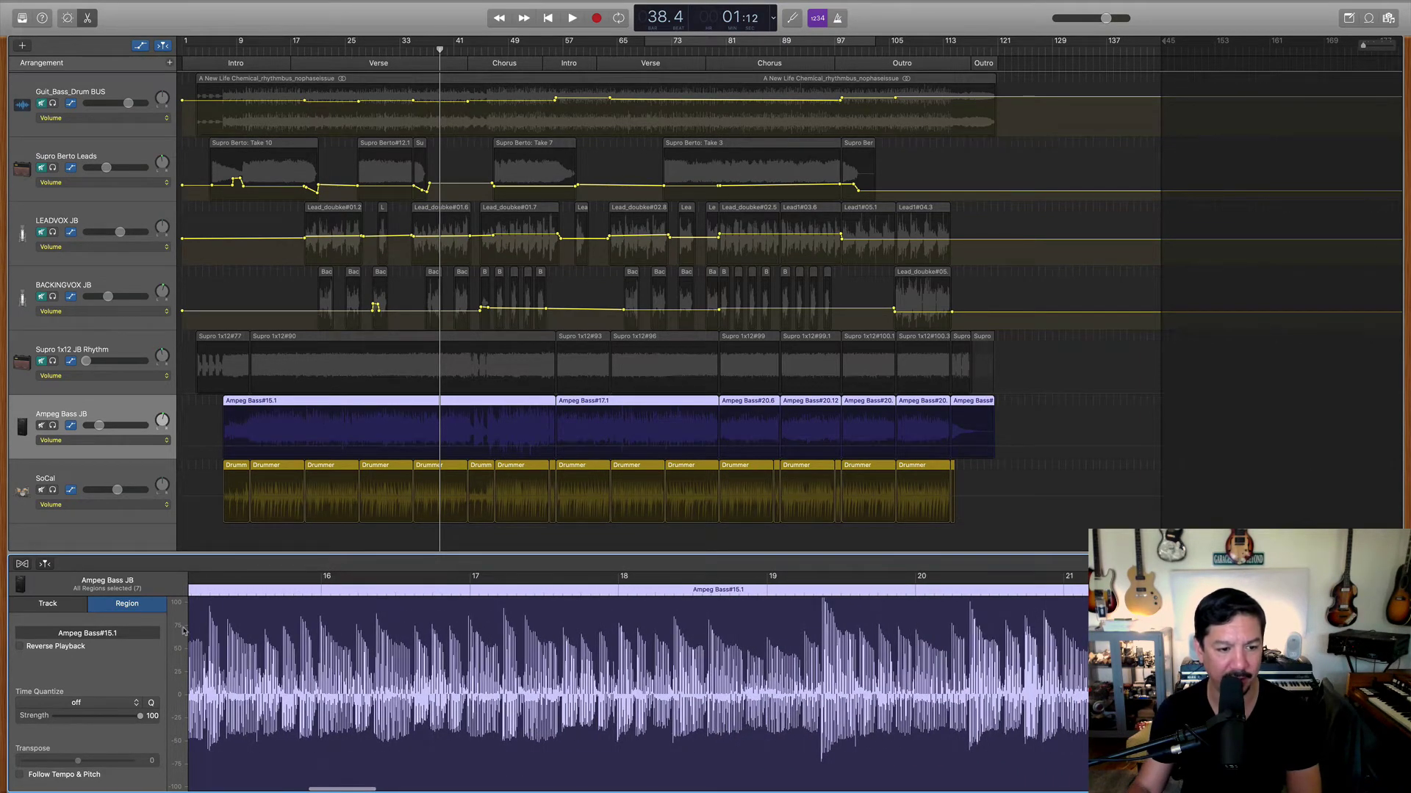
scroll(220, 661, "right", 4)
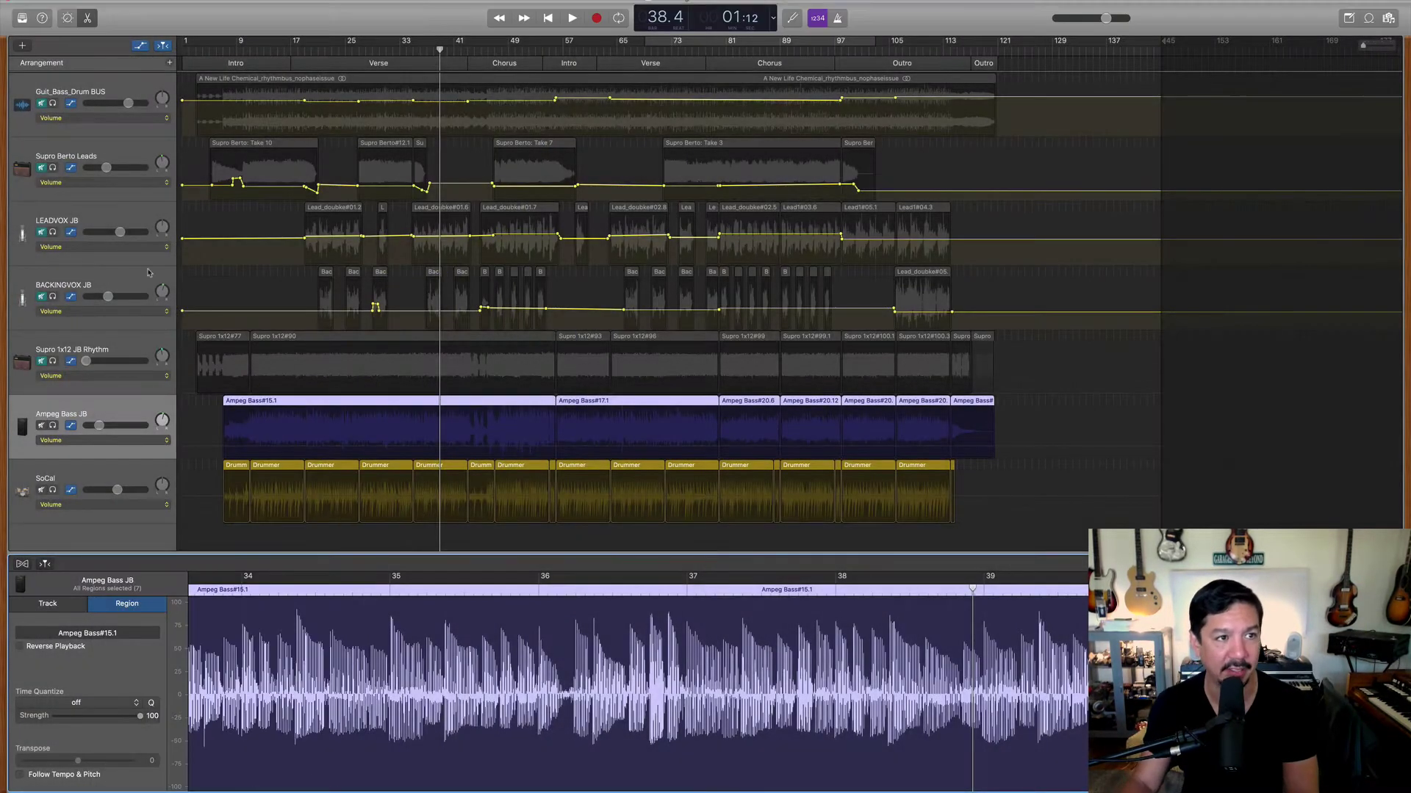
key("b")
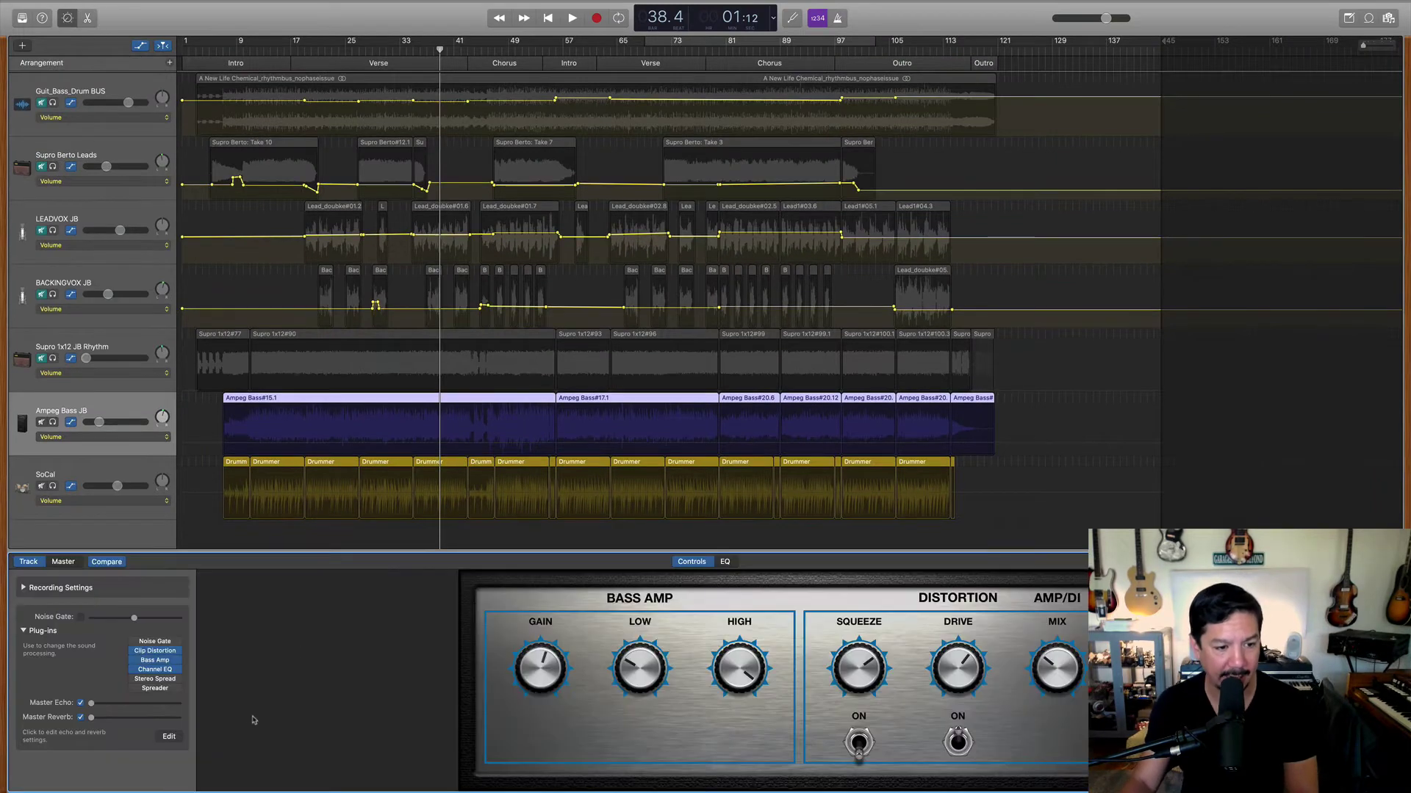
Lower the Bass Amp Designer's Master level during playback, and raise the Ampeg Bass JB track's volume.
left_click(155, 662)
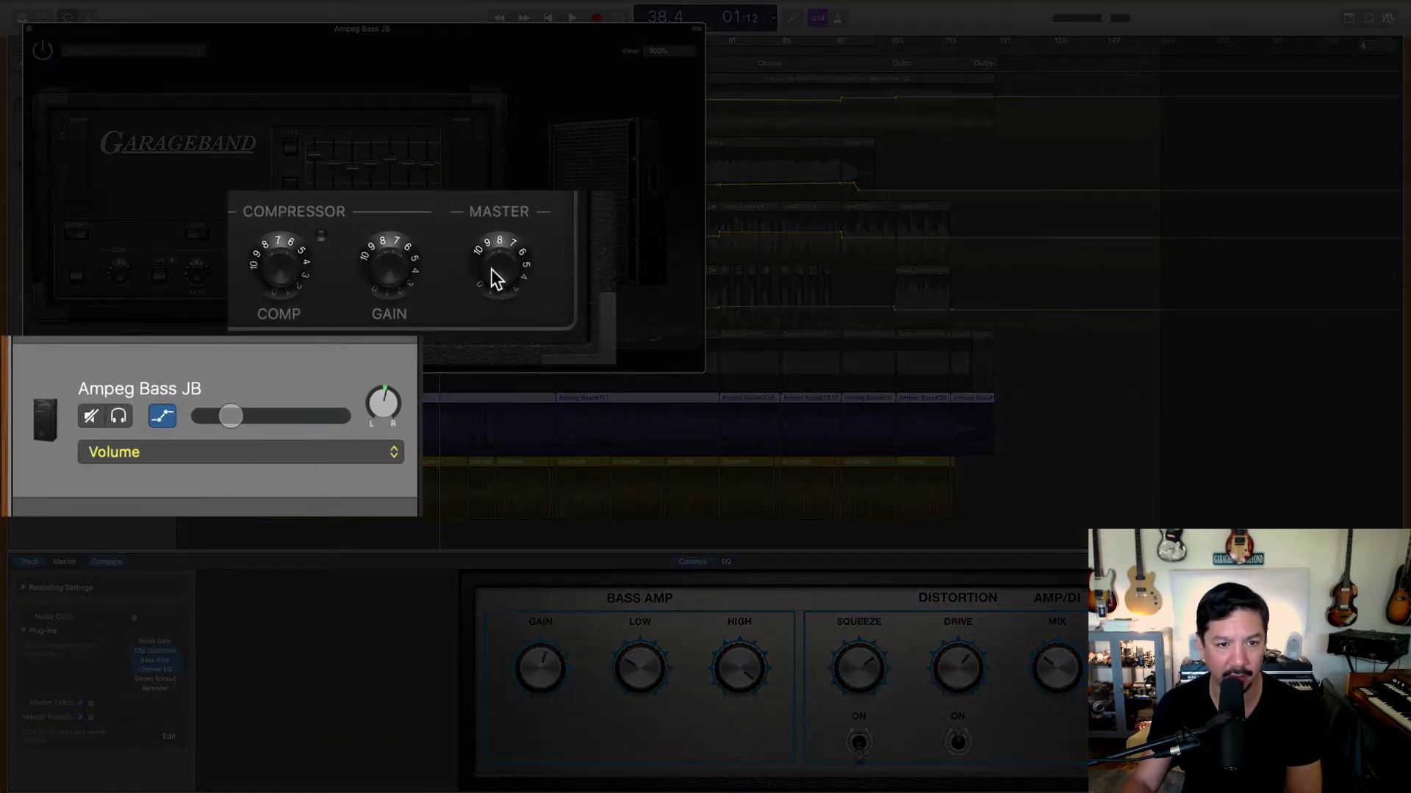
left_click_drag(491, 269, 487, 312)
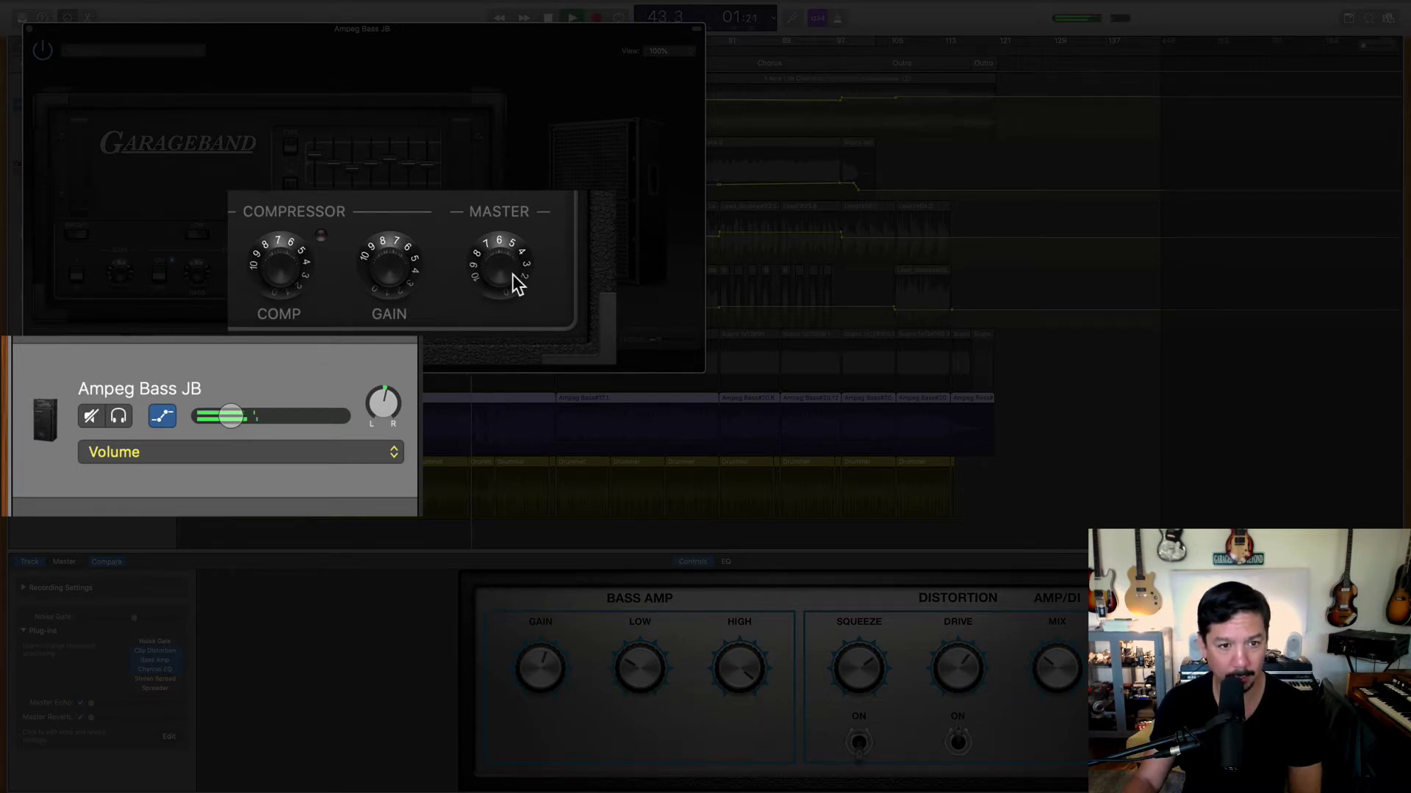
left_click_drag(513, 275, 512, 293)
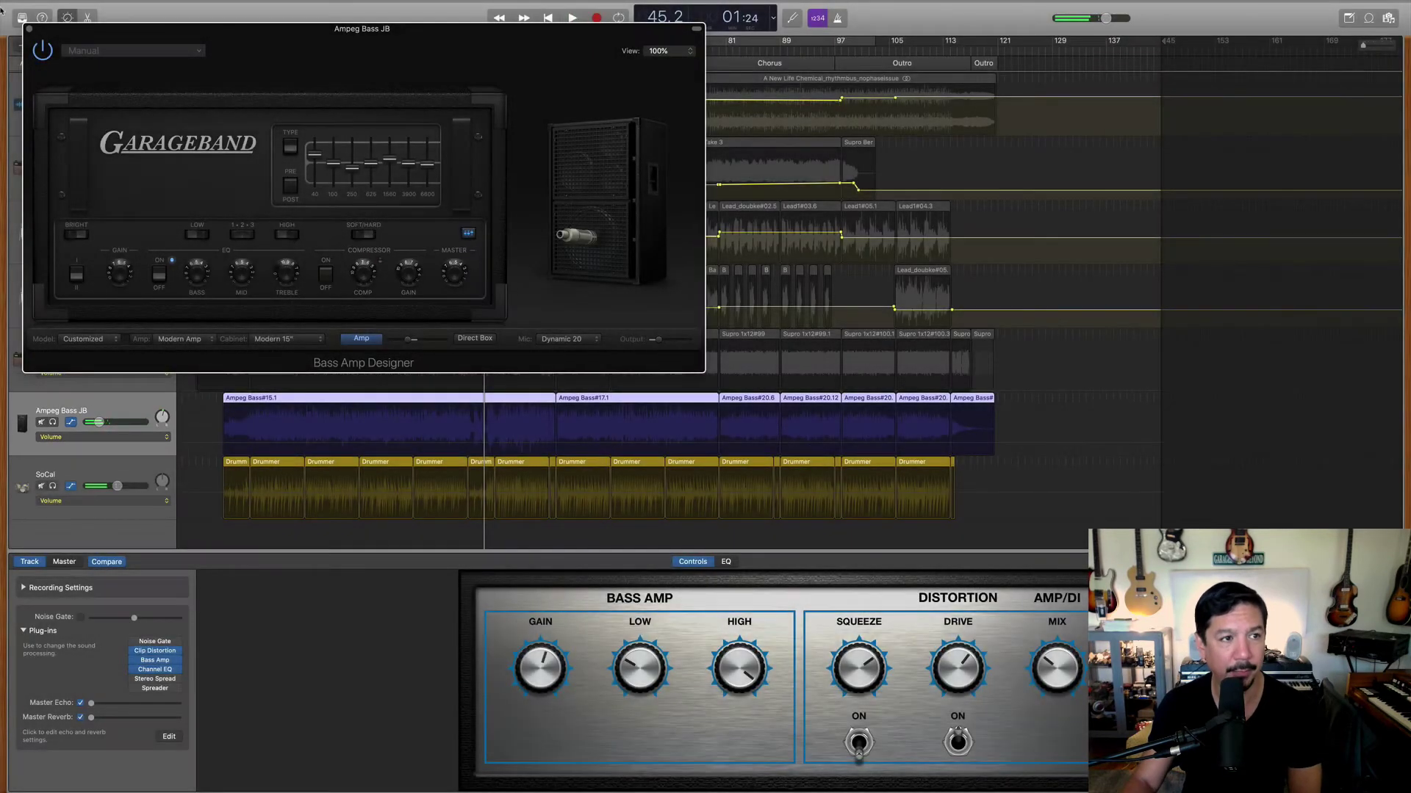
left_click(29, 30)
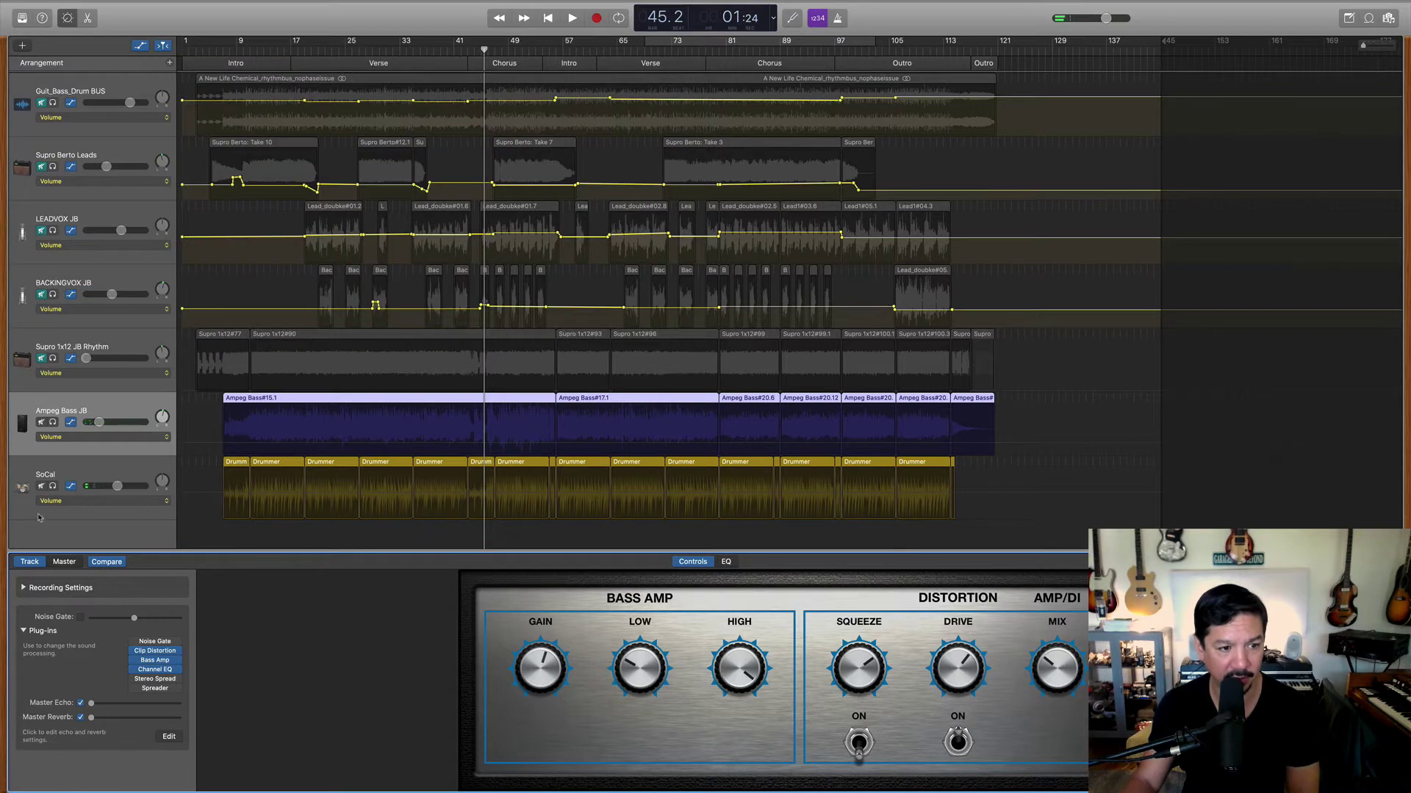
key("space")
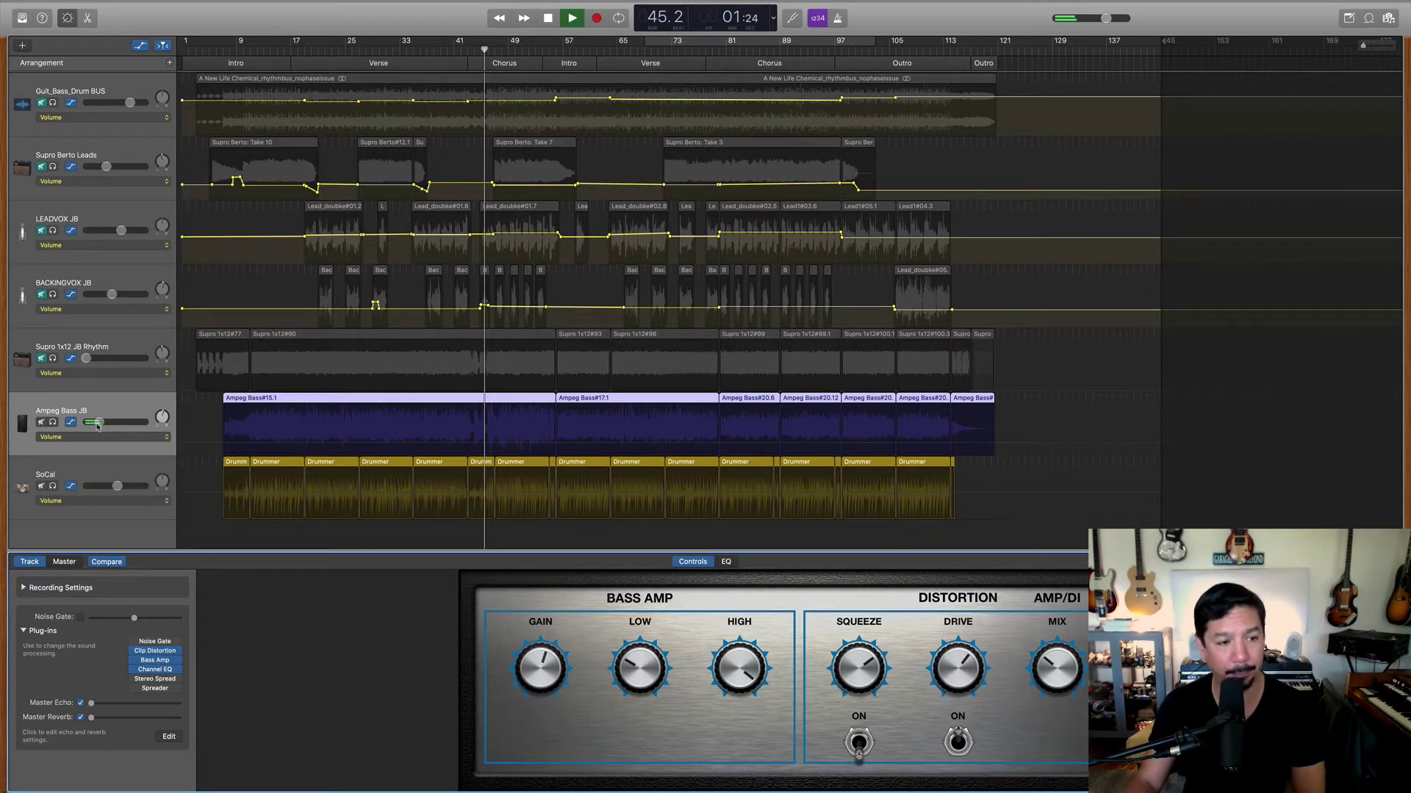
left_click_drag(100, 423, 110, 423)
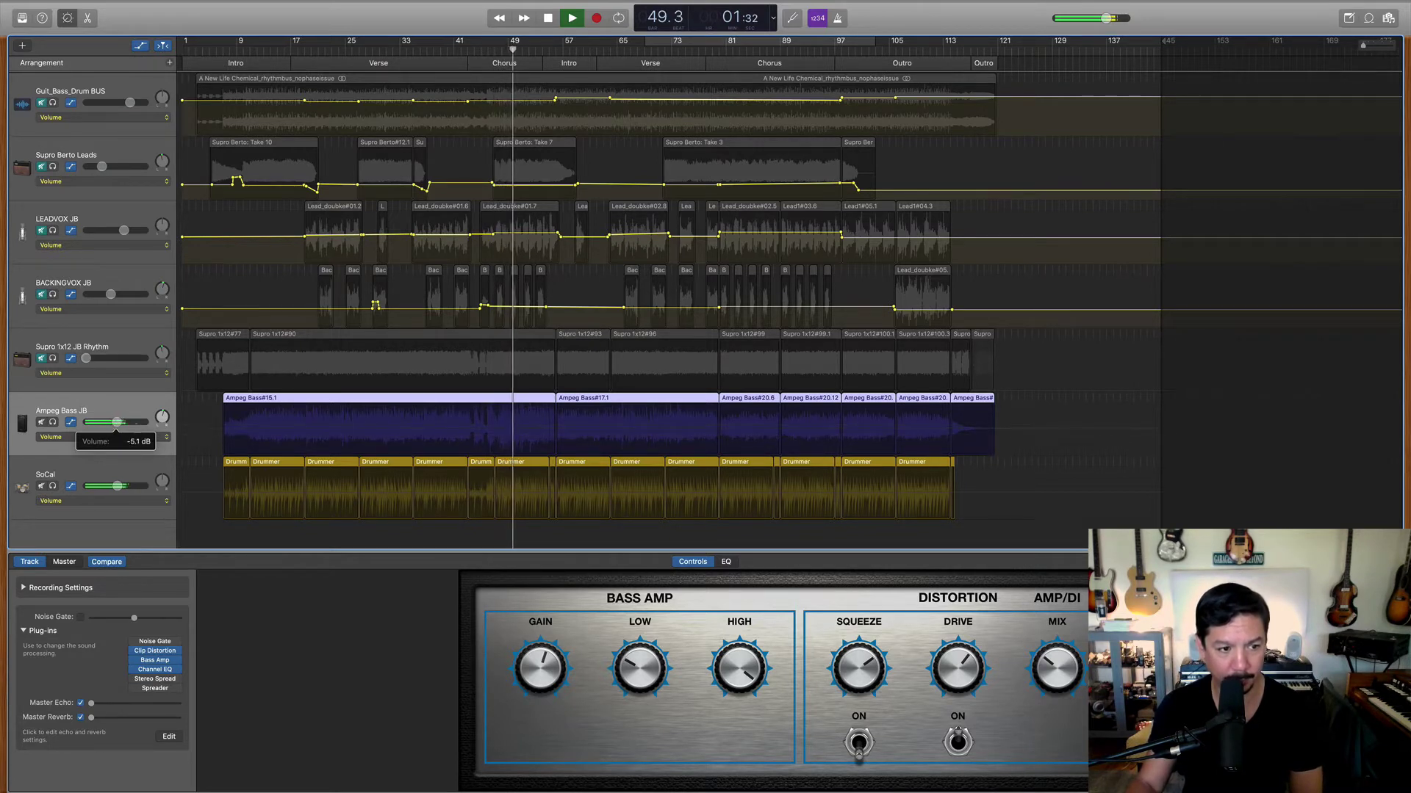
Solo the Ampeg Bass JB track and lower its Channel EQ's low-shelf boost to +4.5 dB at 81 Hz.
left_click(52, 421)
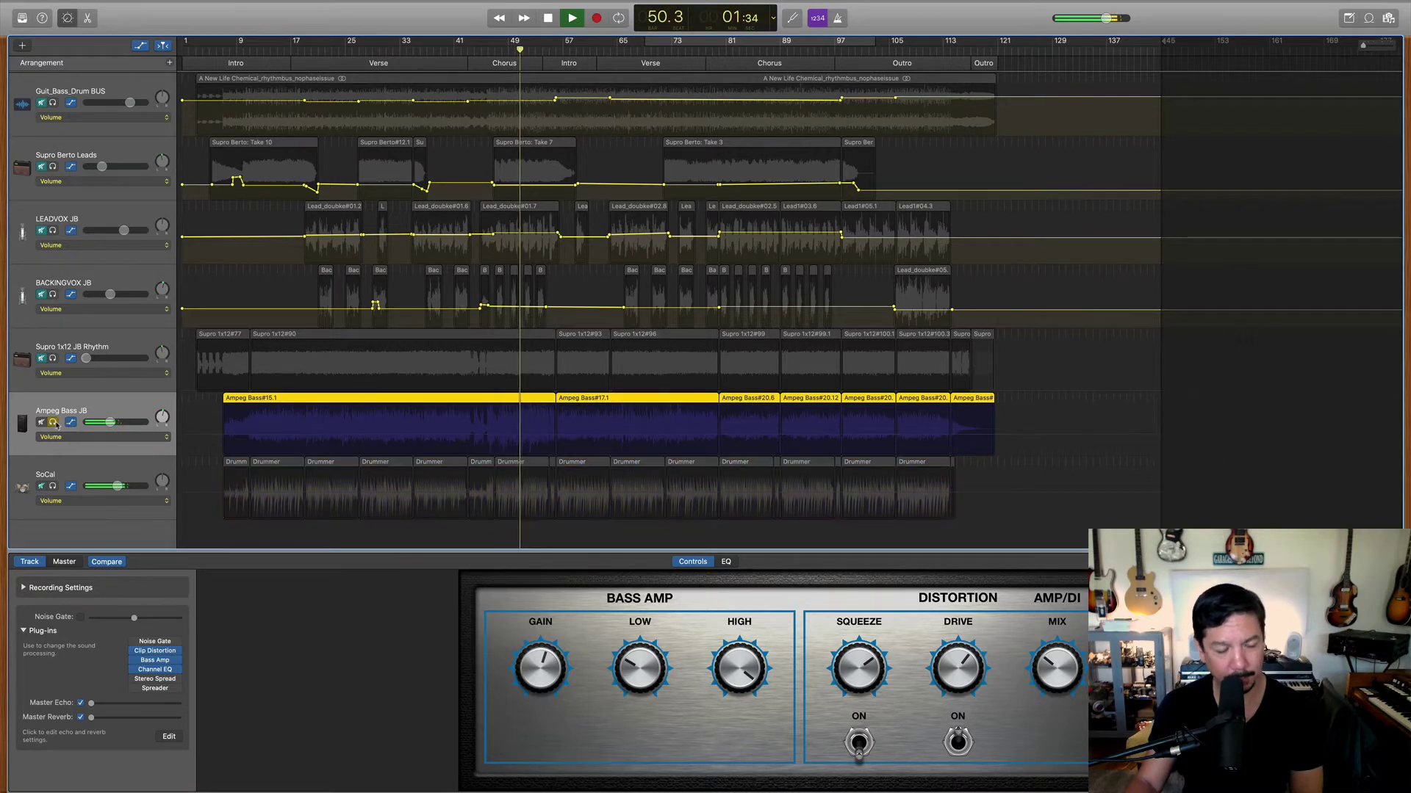
left_click(154, 671)
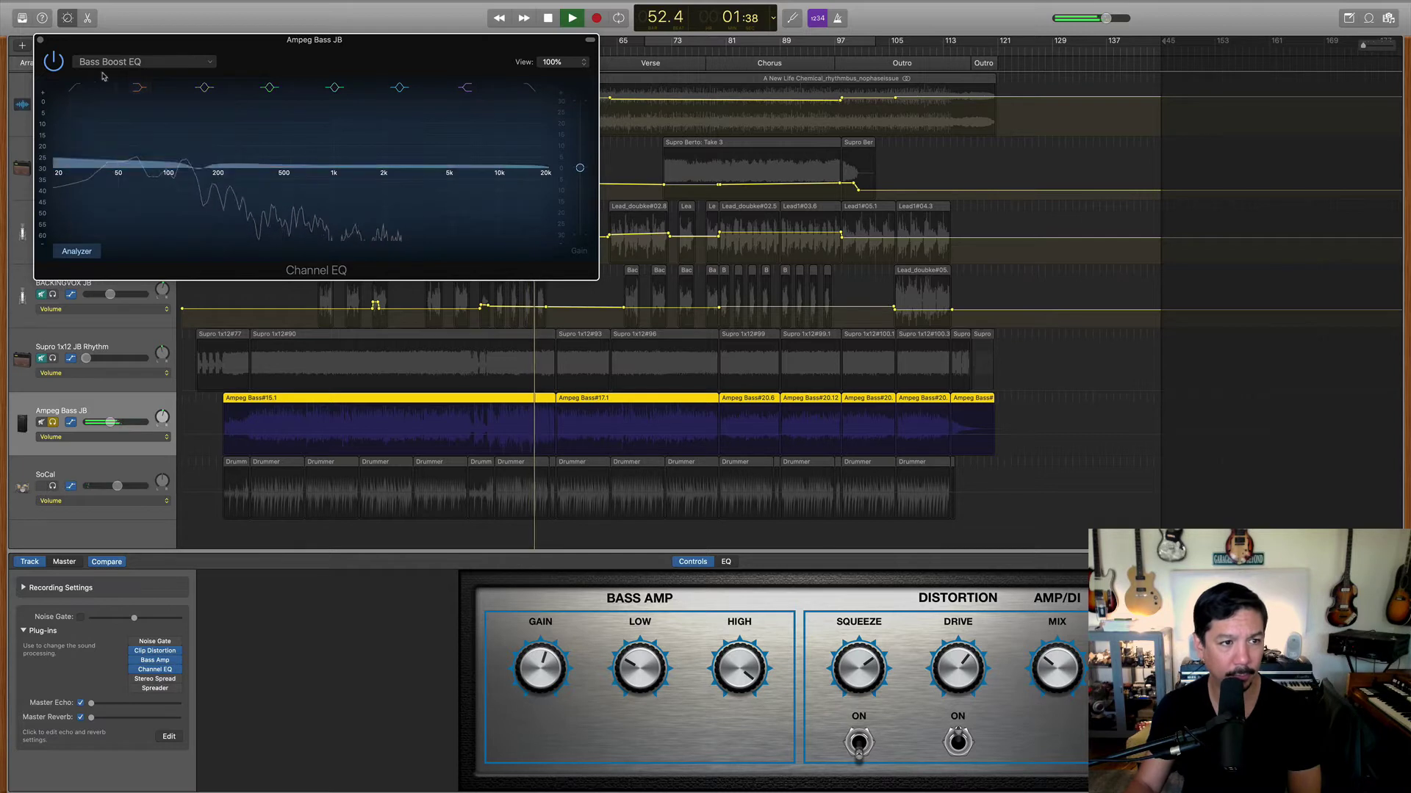
key("space")
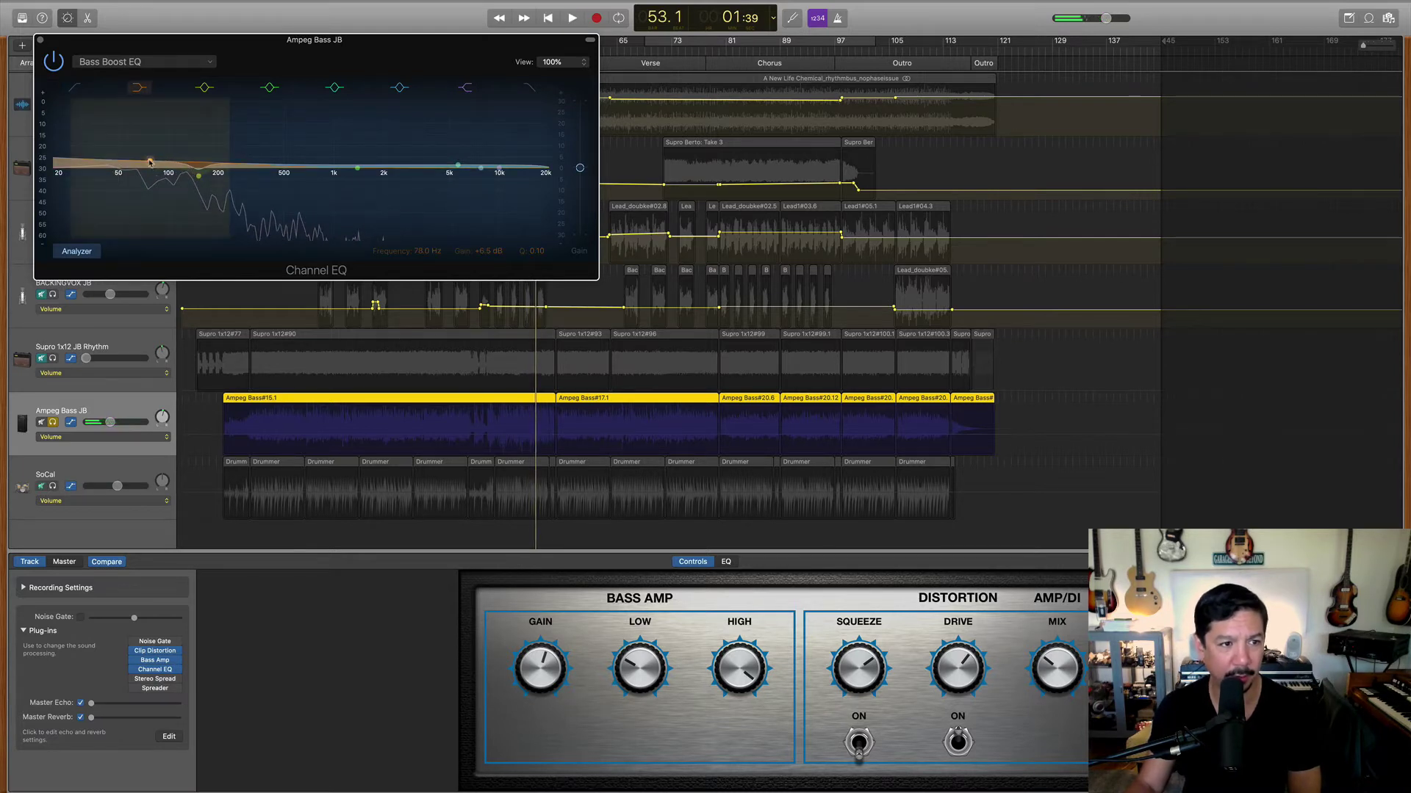
left_click_drag(150, 162, 152, 168)
key("space")
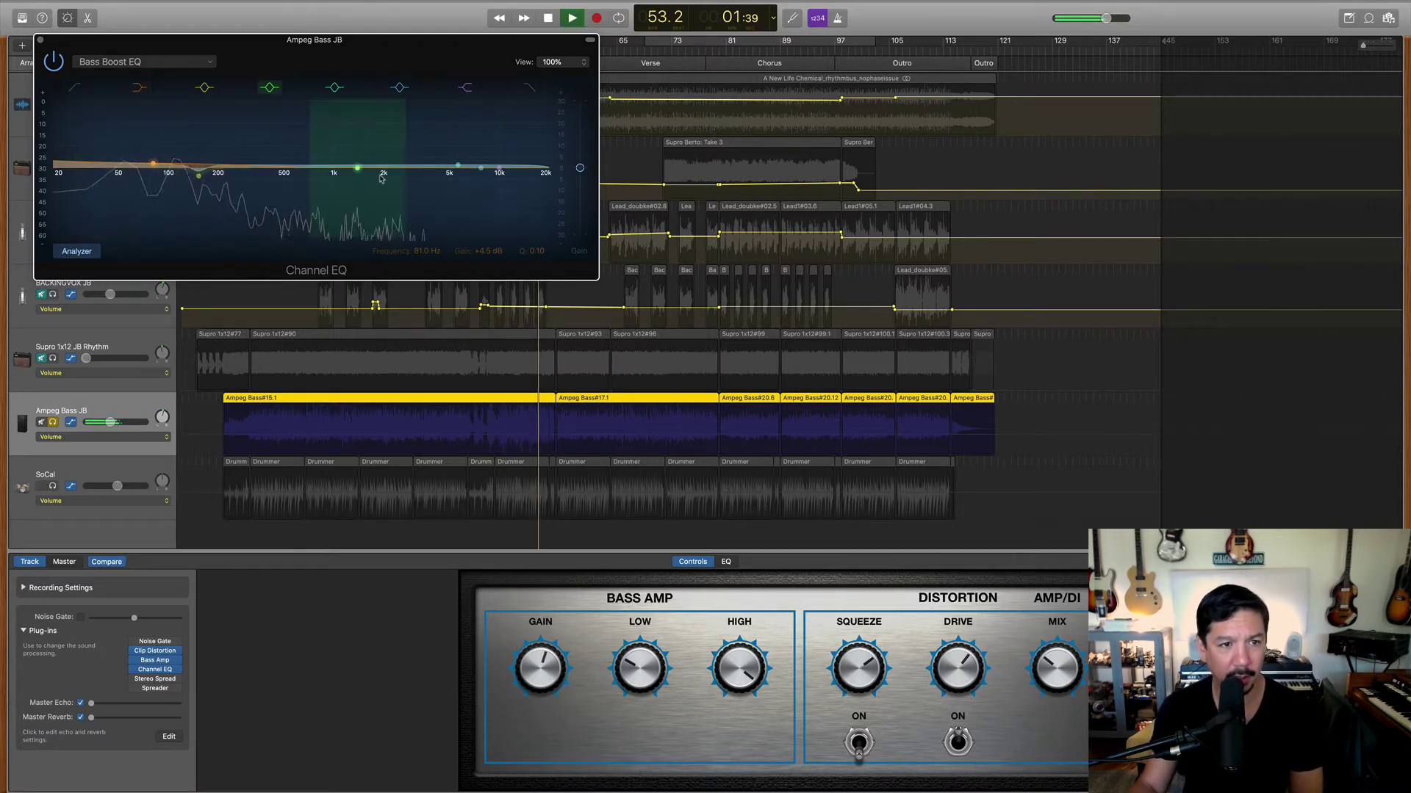
key("space")
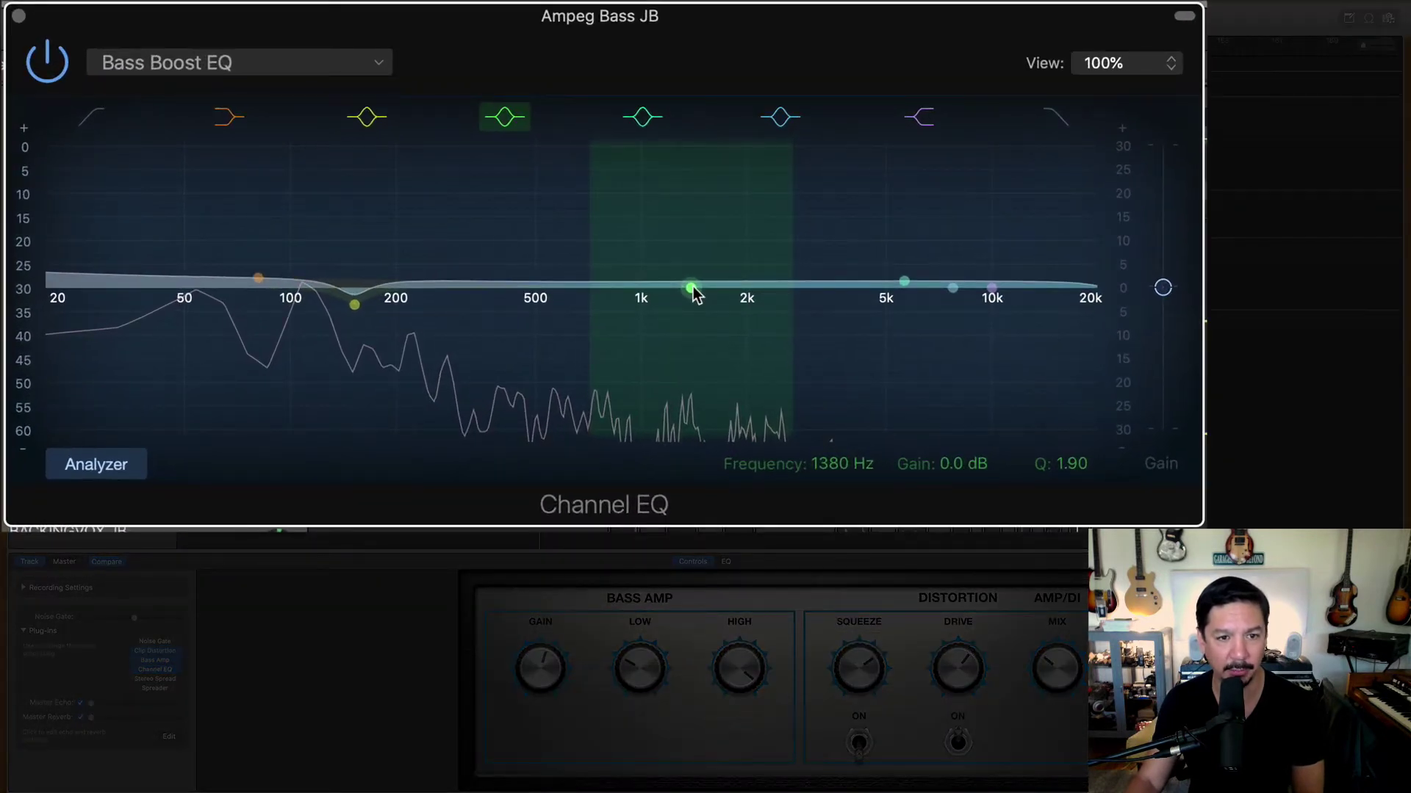
Move the 1380 Hz EQ band to 2200 Hz with a +6.5 dB boost, and ease the 152 Hz cut to -0.5 dB.
left_click_drag(693, 286, 694, 282)
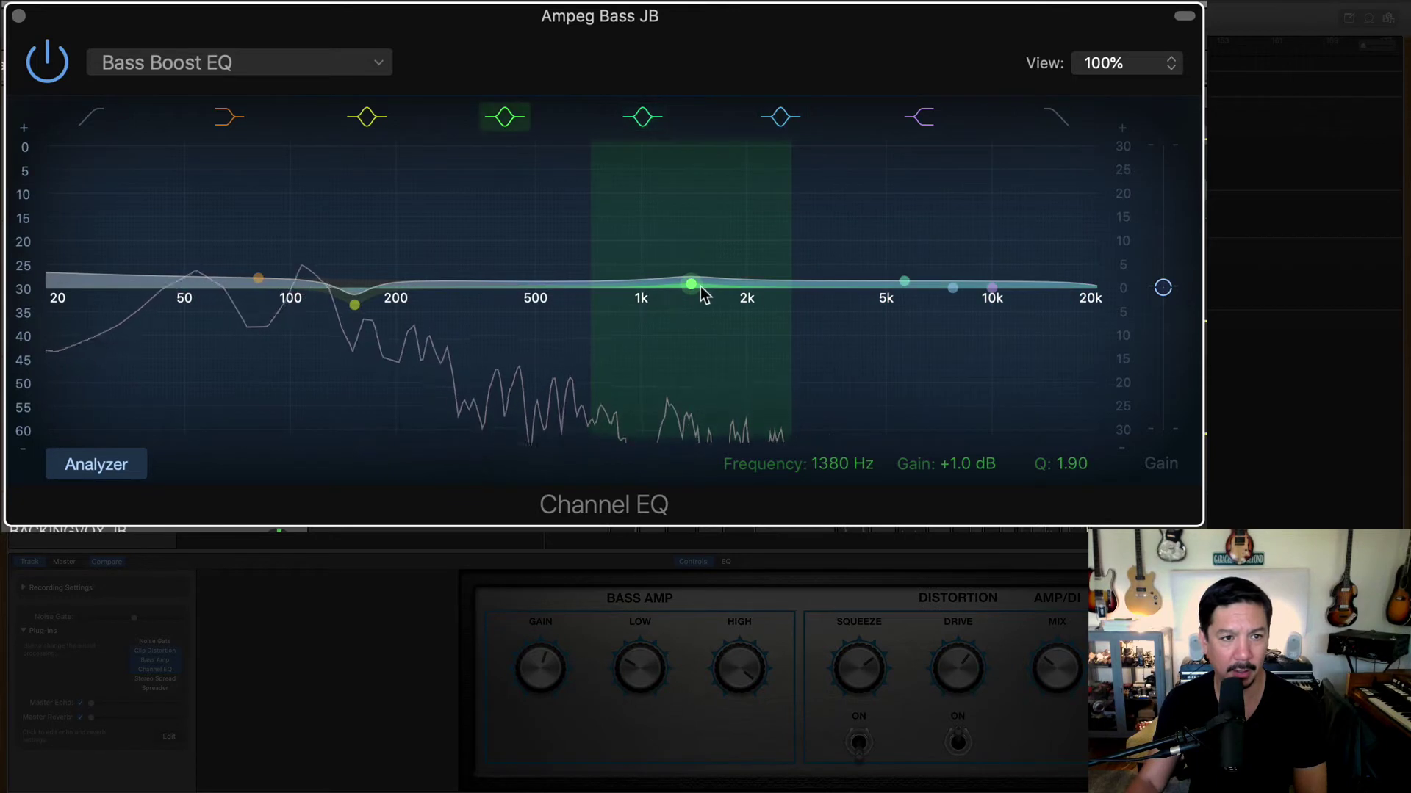
left_click_drag(692, 284, 762, 258)
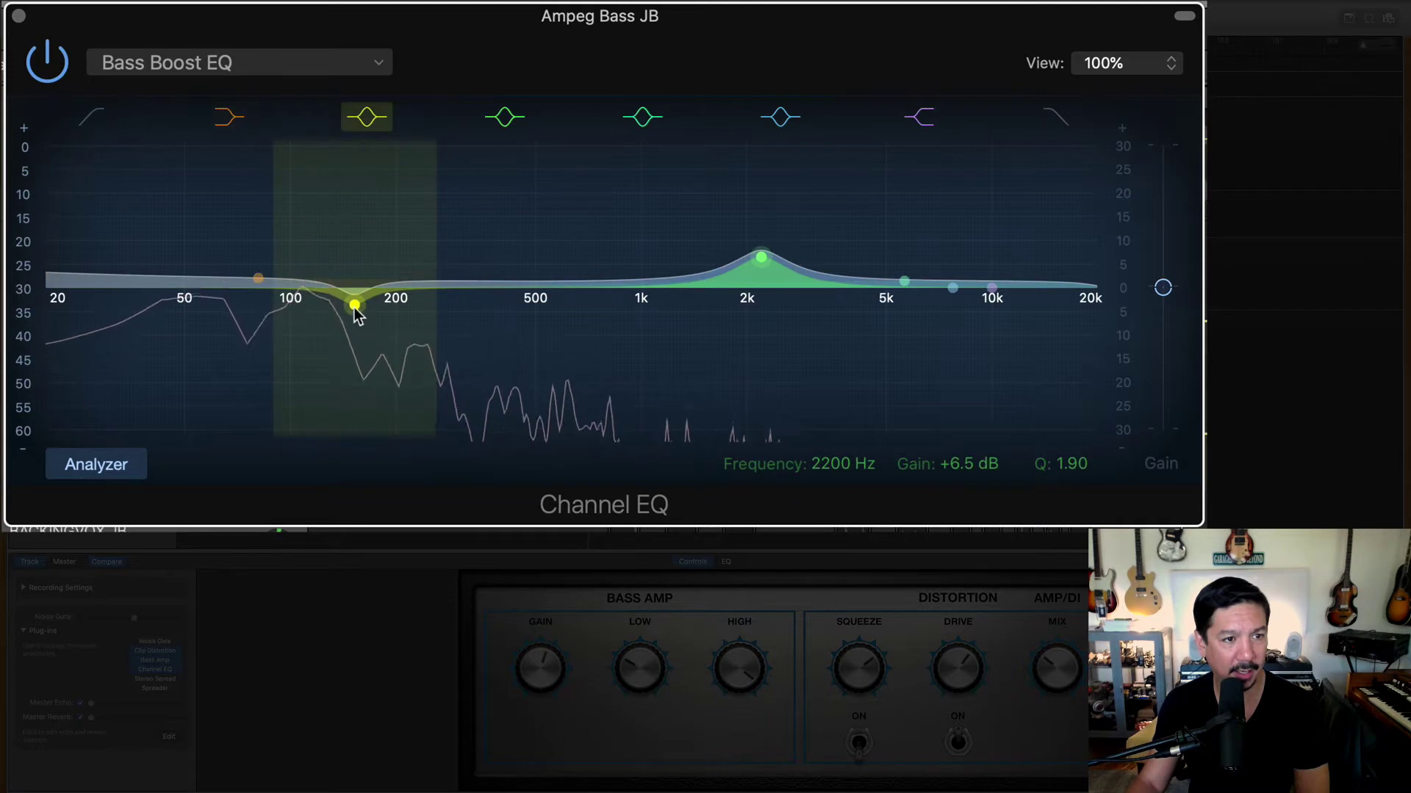
left_click(355, 306)
left_click_drag(355, 308, 353, 293)
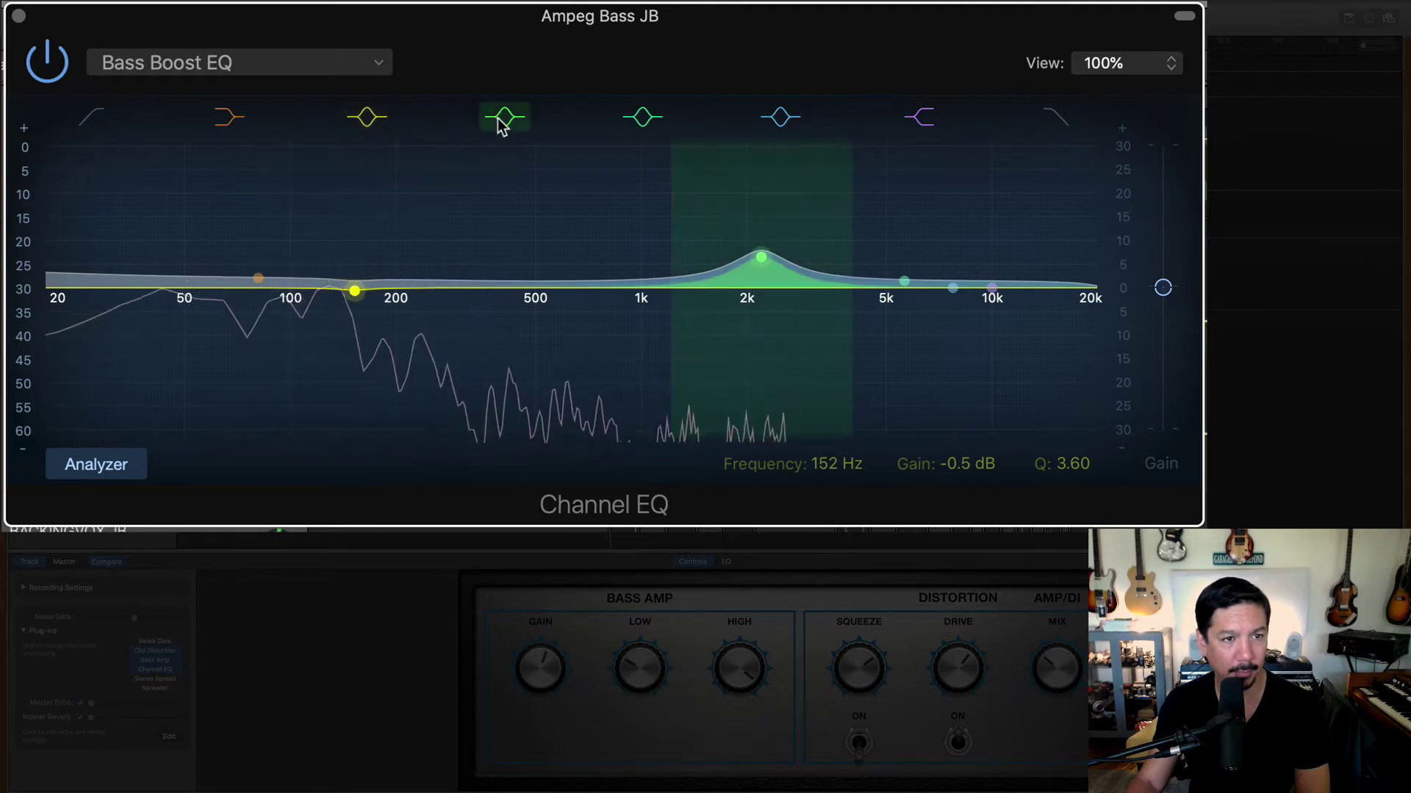
Move the wide upper EQ band down to about 910 Hz and narrow it to a Q of 2.20.
mouse_move(902, 280)
left_mouse_down()
mouse_move(588, 287)
mouse_move(552, 253)
mouse_move(551, 270)
left_mouse_up()
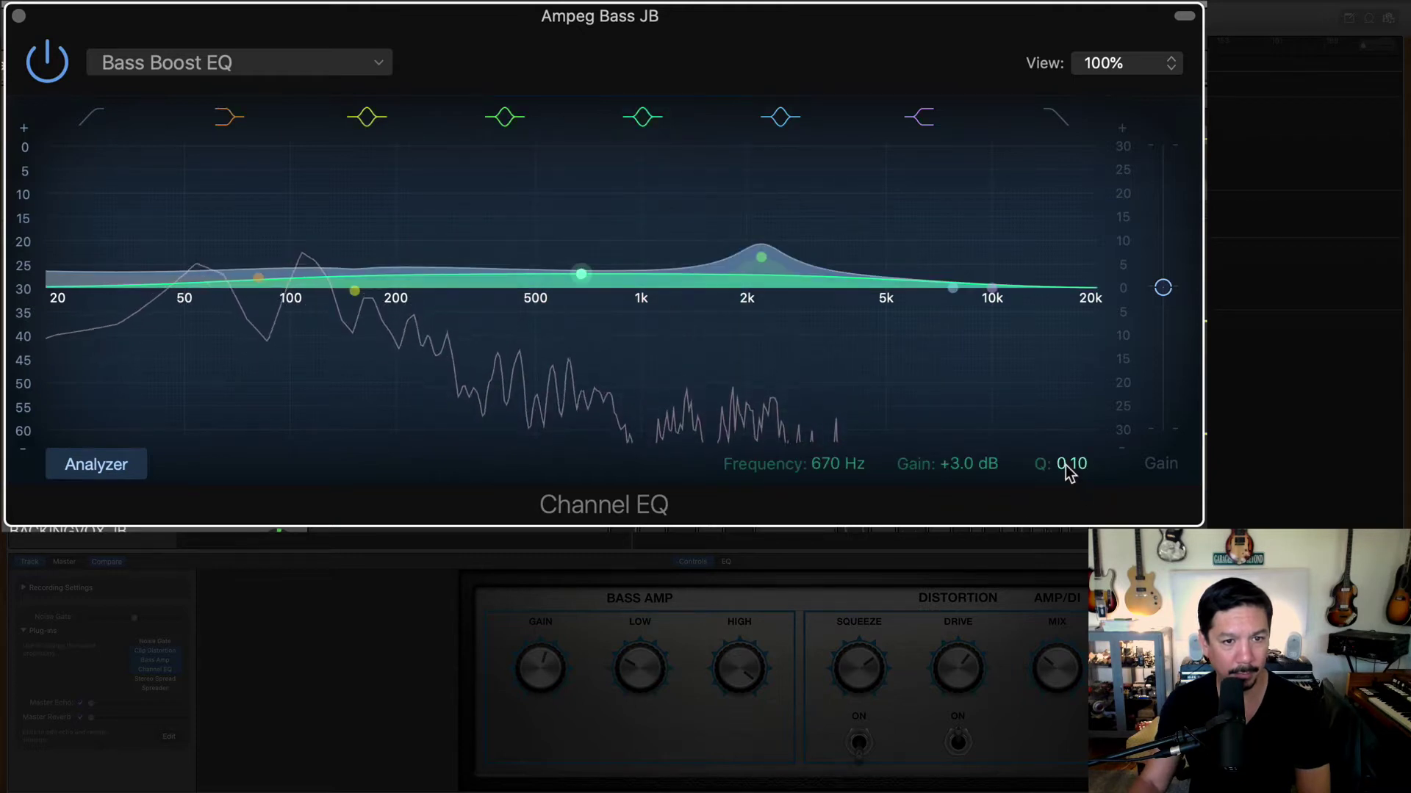
left_click_drag(1073, 465, 1073, 406)
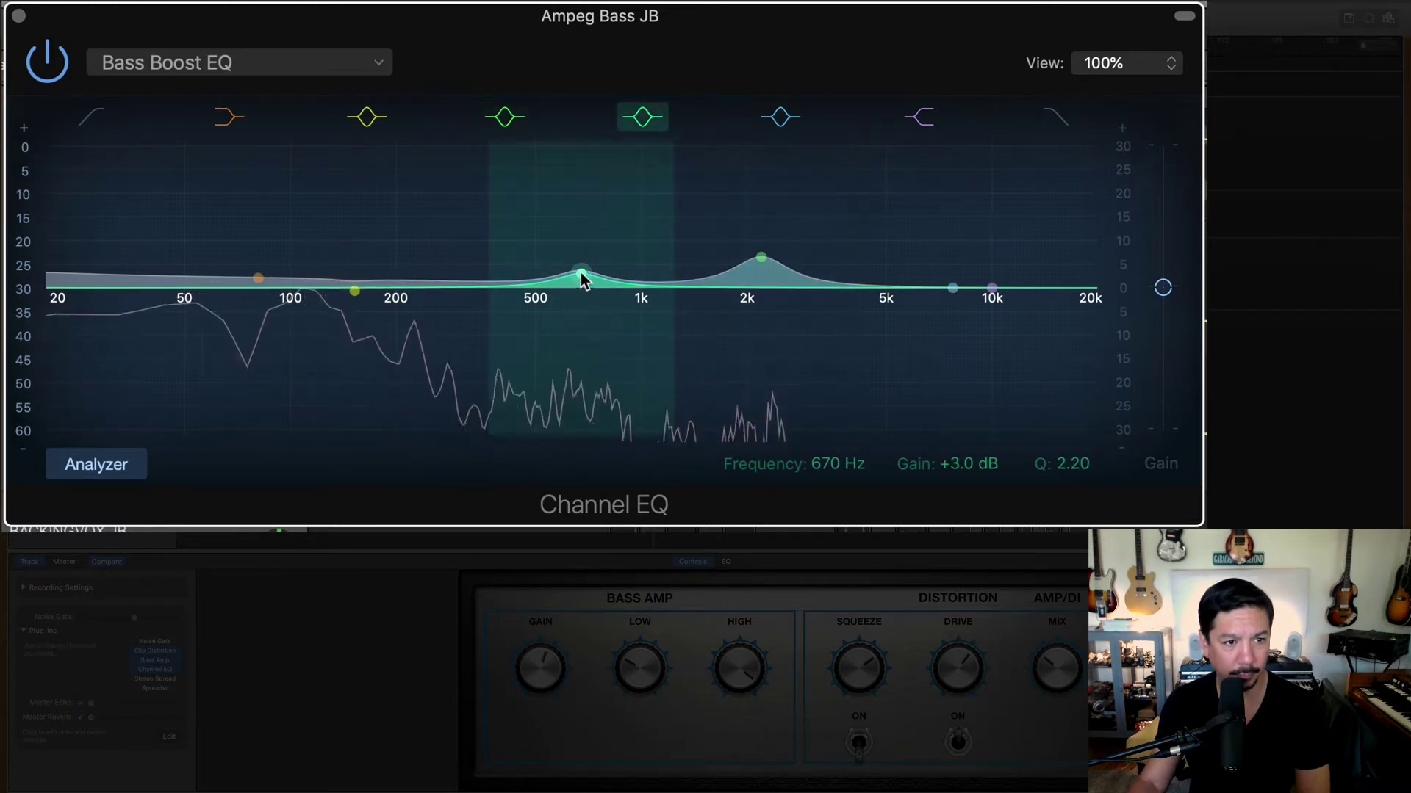
left_click_drag(586, 264, 634, 265)
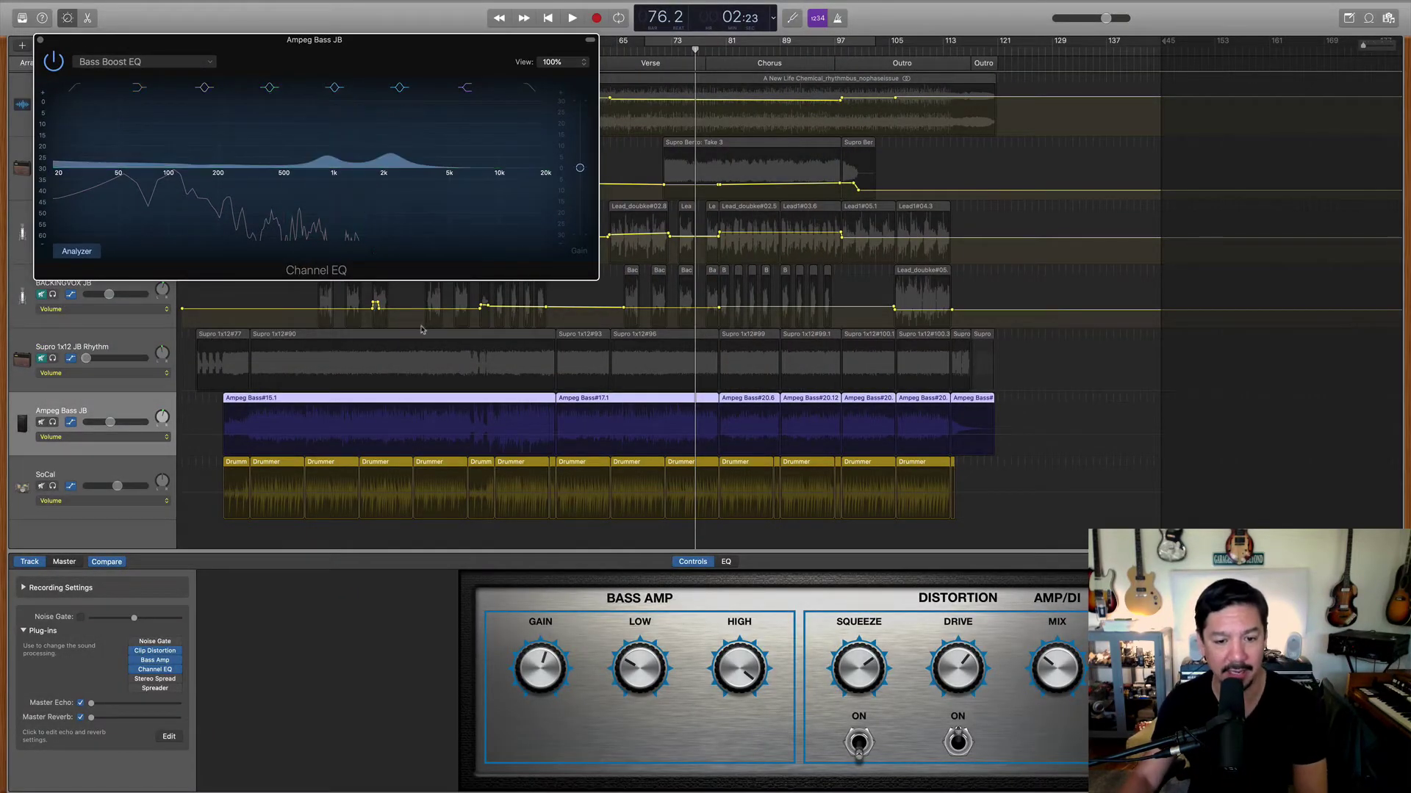
Raise the Bass Amp's High control, reduce the 910 Hz boost in the bass Channel EQ, and close the EQ.
key("space")
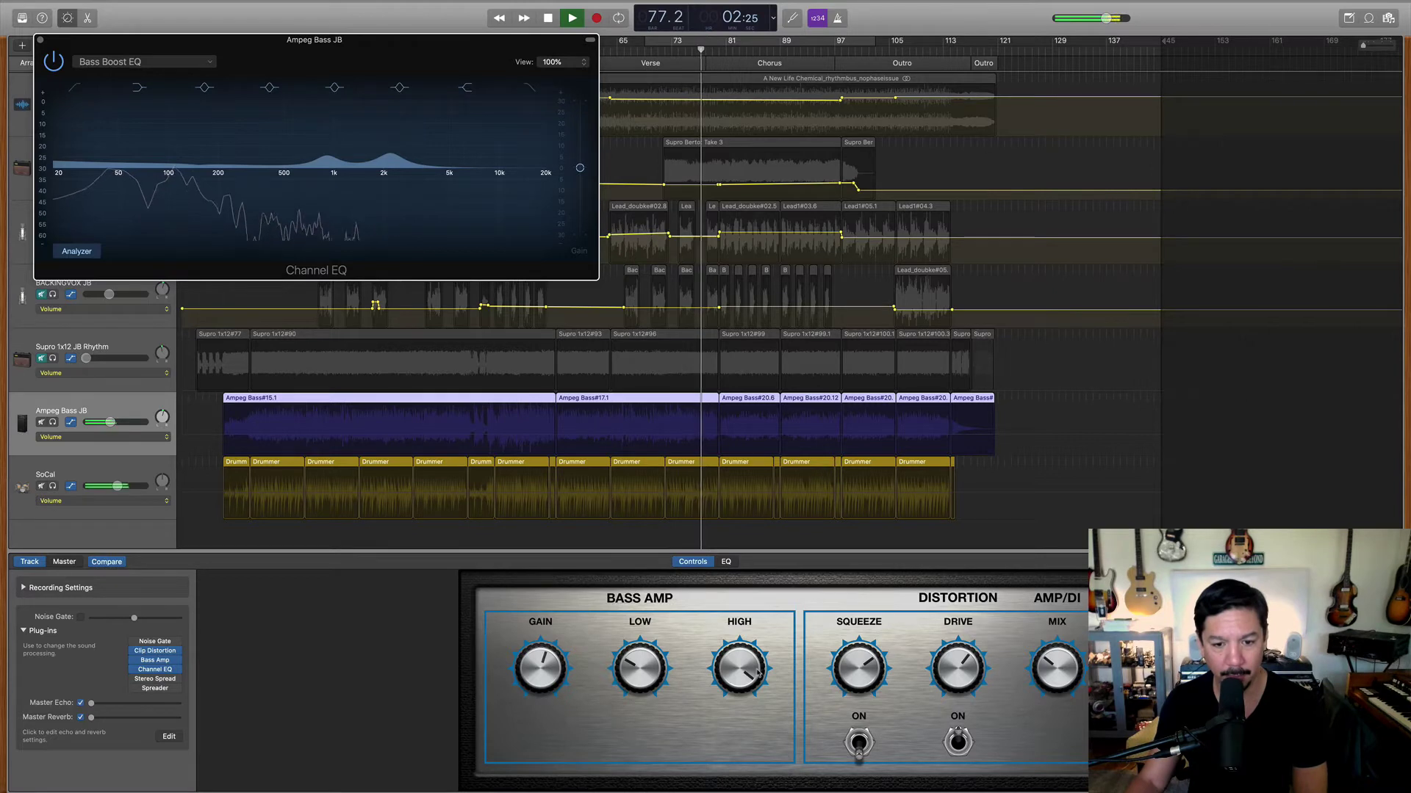
key("space")
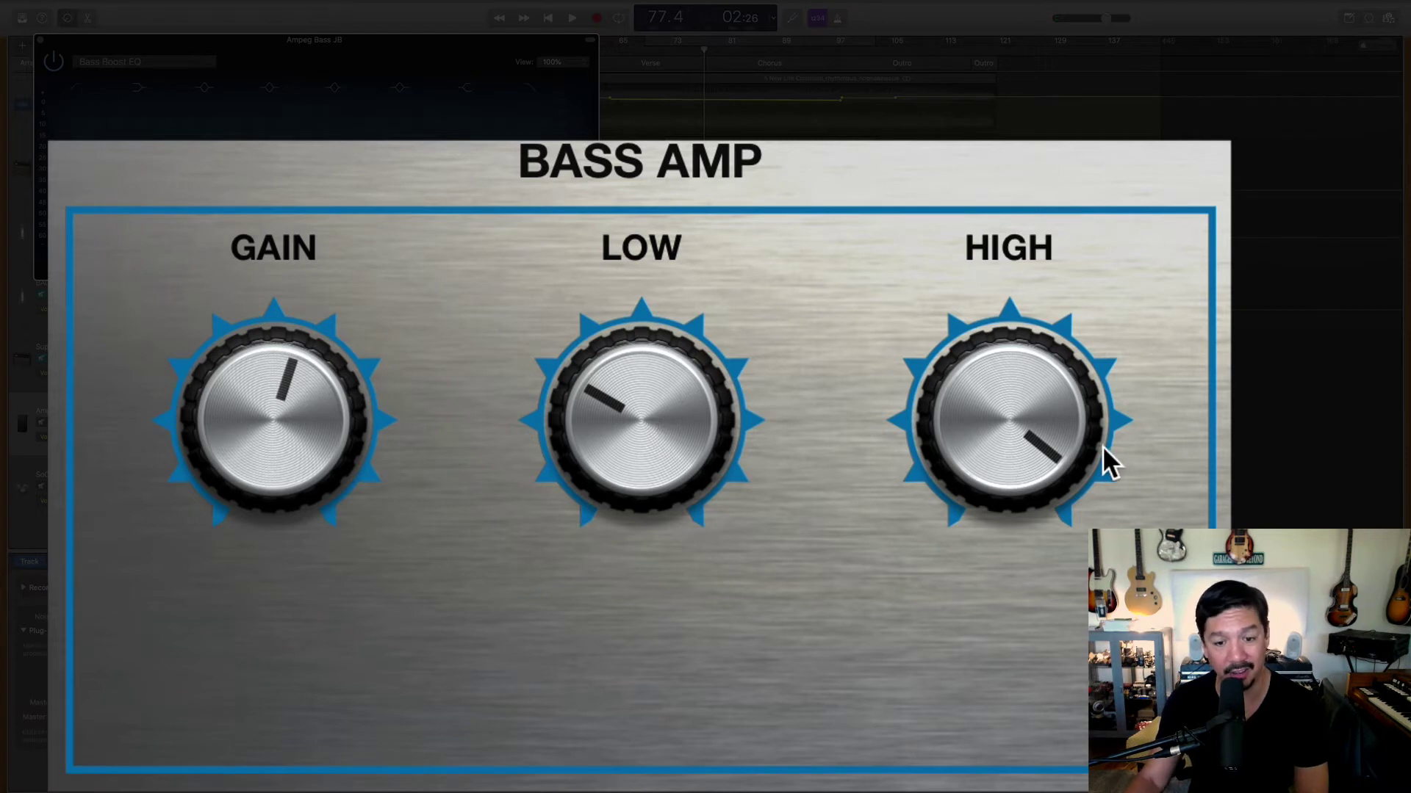
left_click_drag(1102, 445, 976, 244)
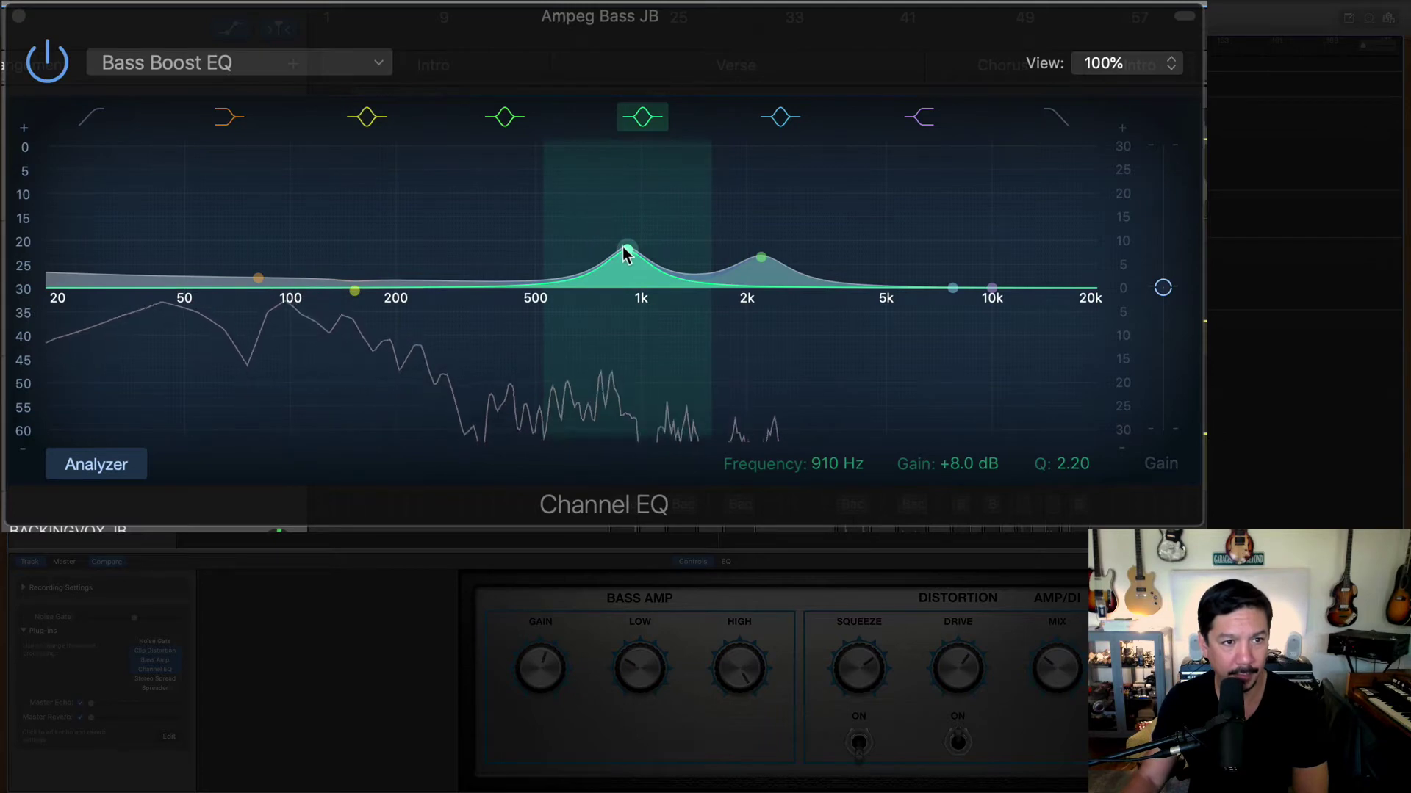
left_click_drag(627, 251, 629, 267)
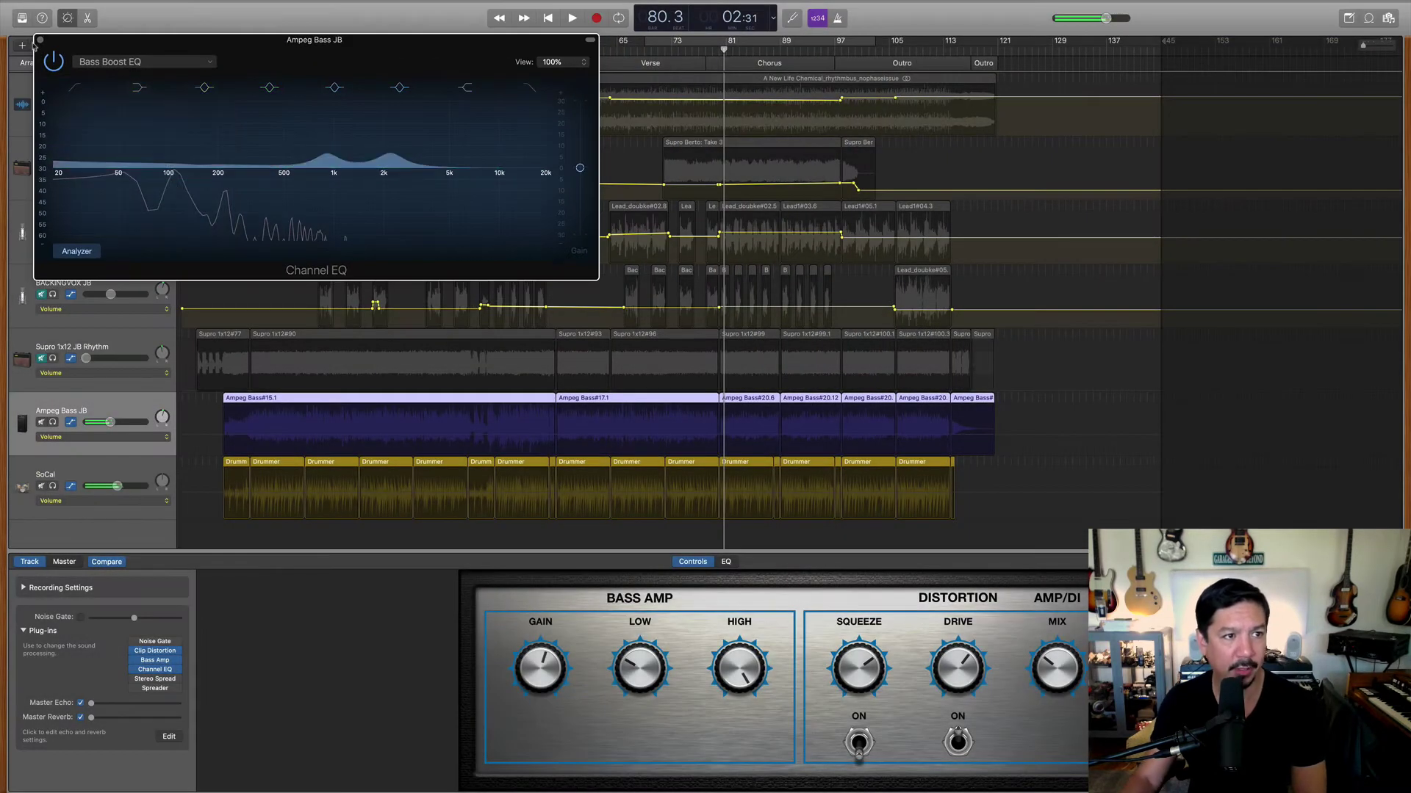
left_click(41, 41)
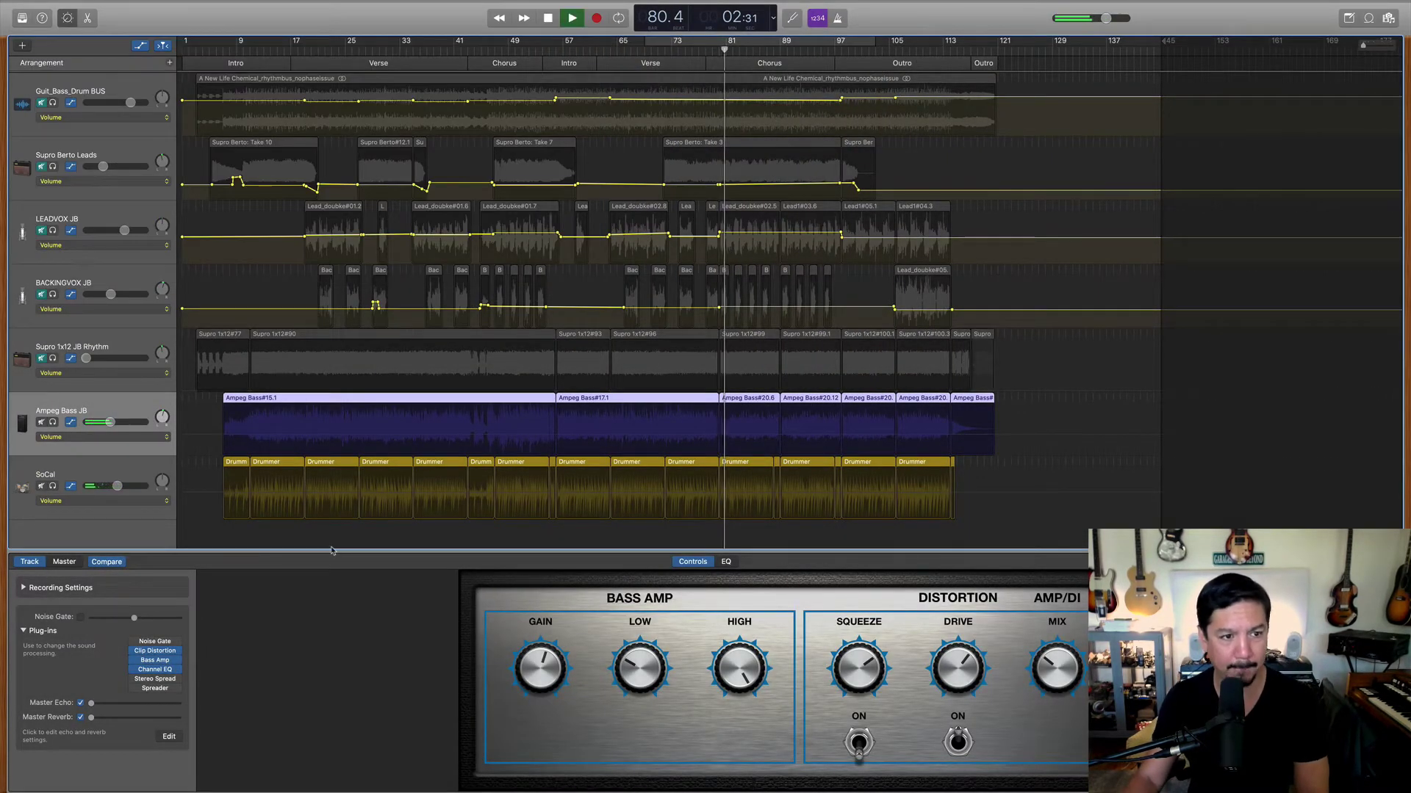
Mute the rhythm guitar, bass and SoCal drum tracks, and unmute the Supro Berto Leads track for playback.
left_click(41, 358)
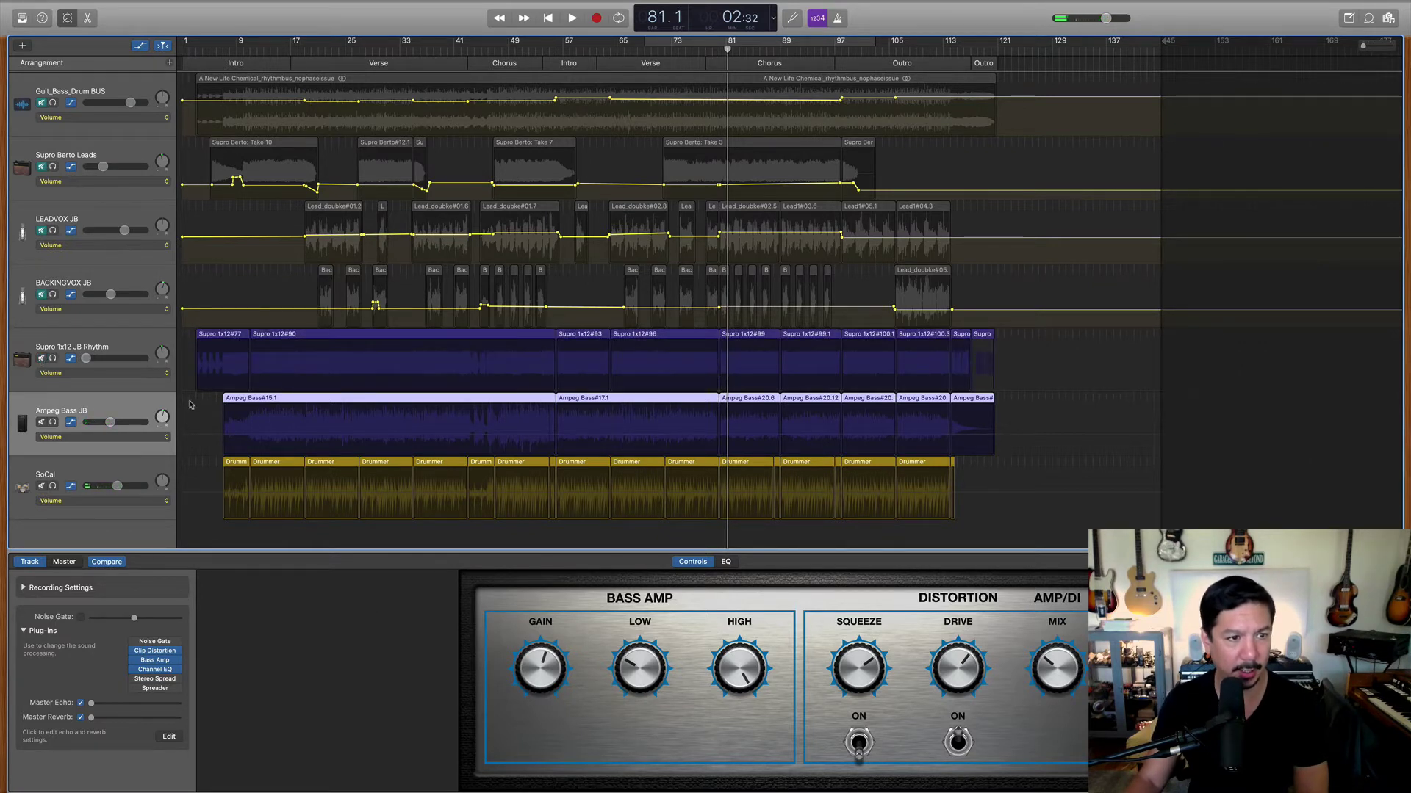
left_click_drag(41, 360, 38, 498)
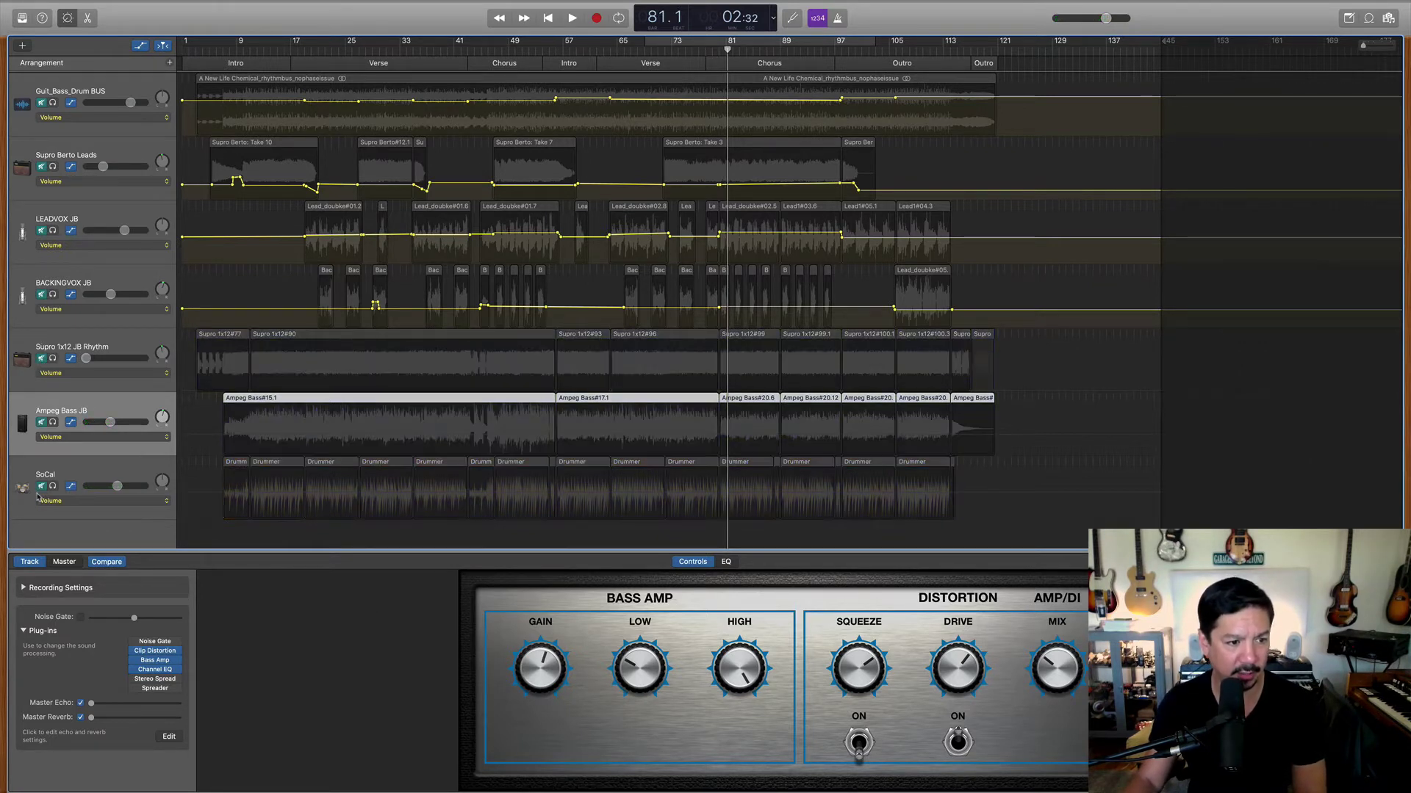
left_click(42, 167)
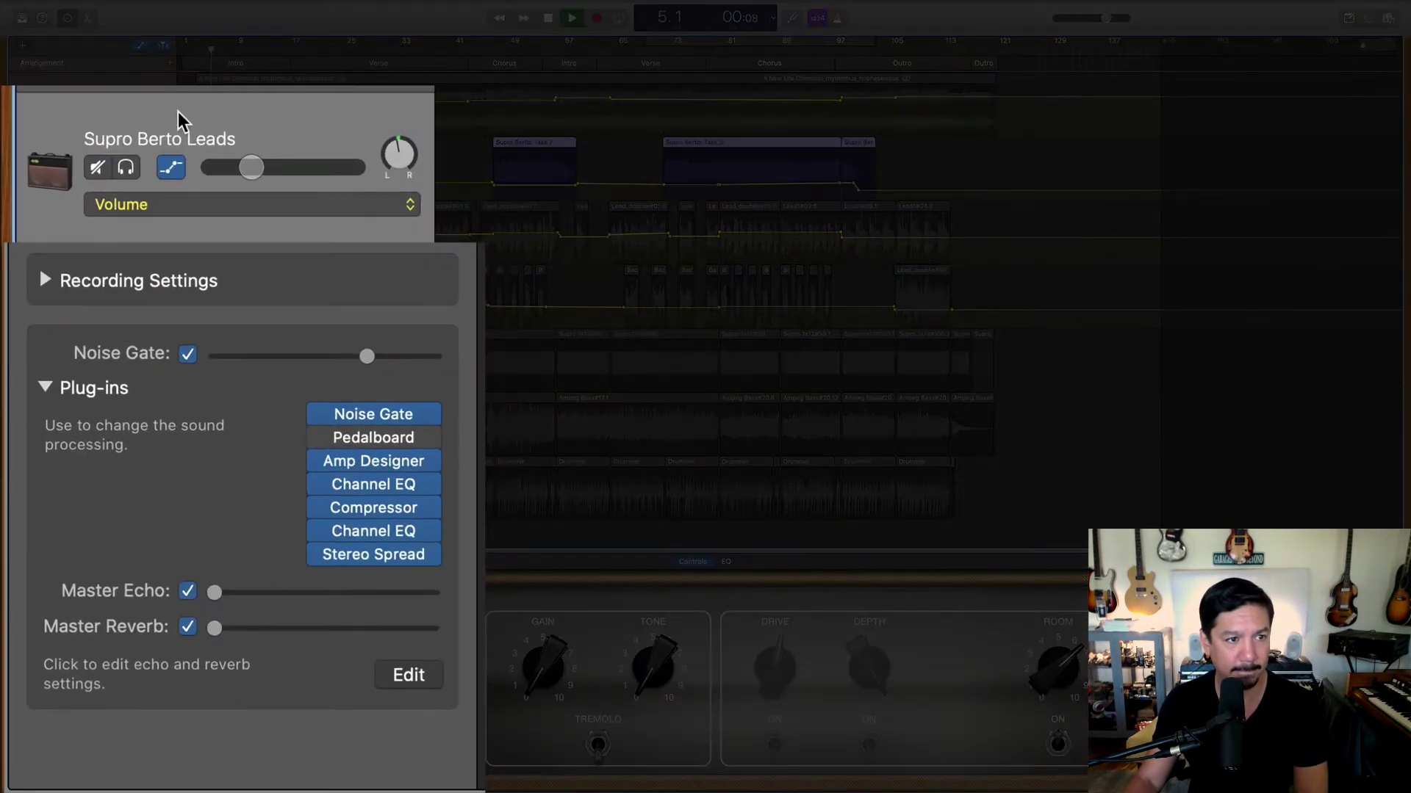
key("space")
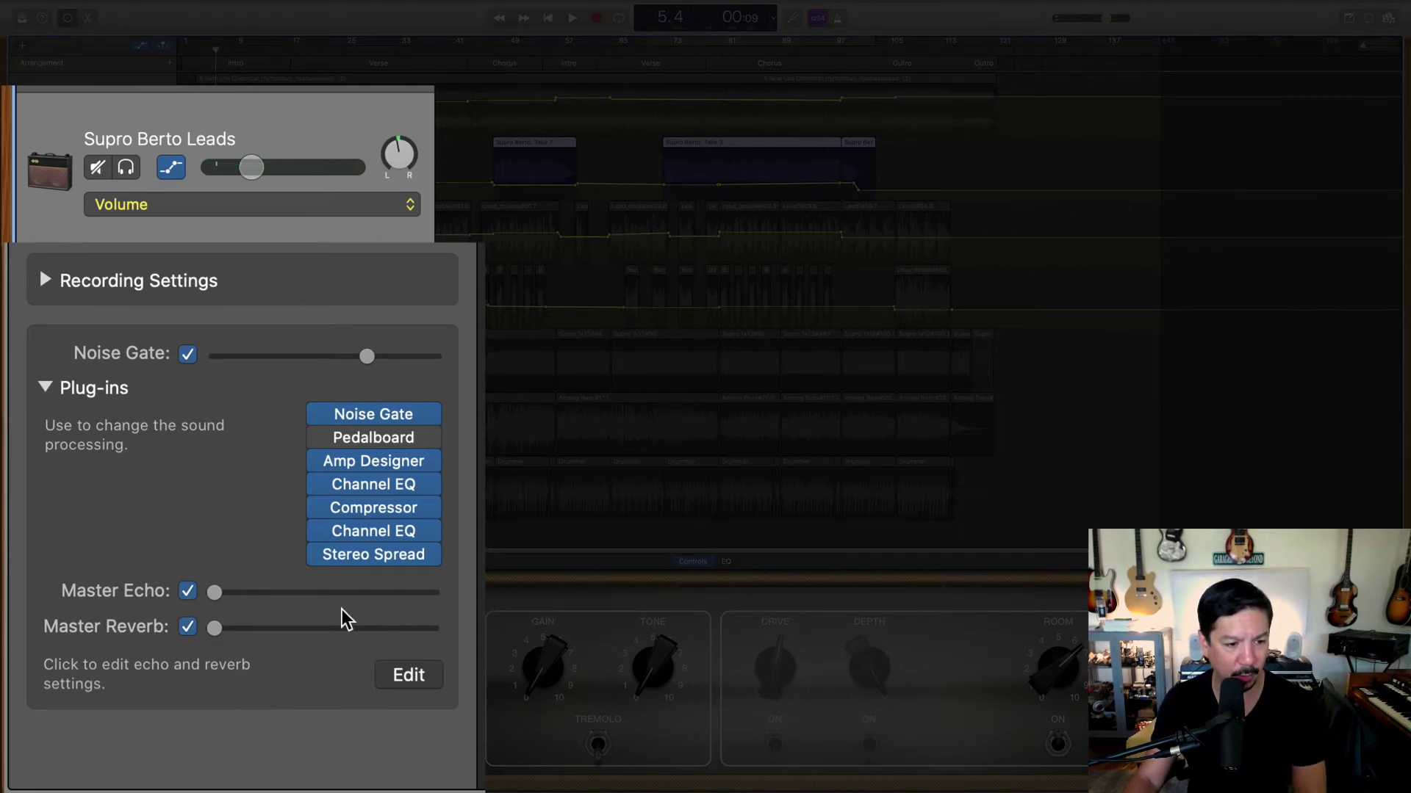
Check the lead guitar's two Channel EQs, and bypass Stereo Spread and the Add Brightness EQ.
mouse_move(326, 551)
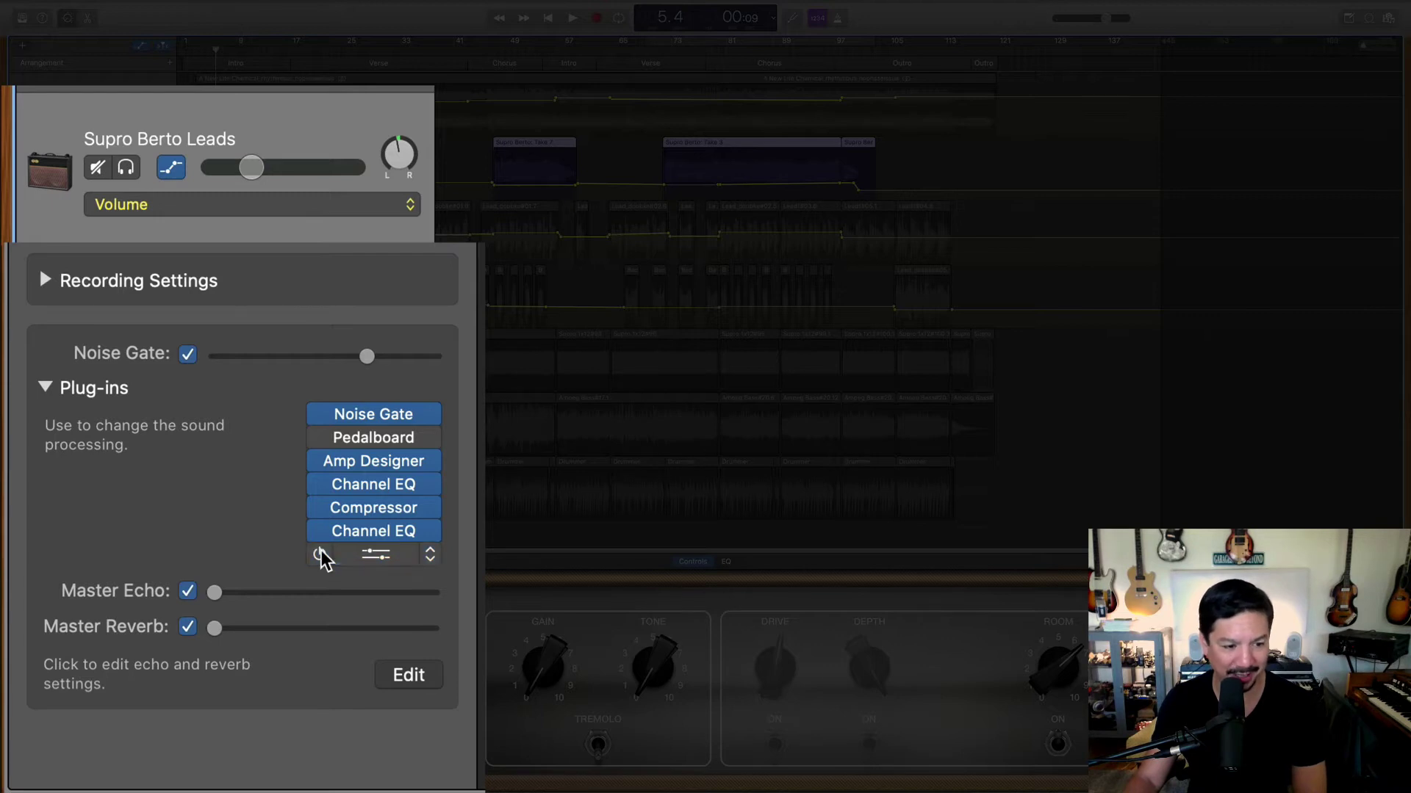
mouse_move(319, 512)
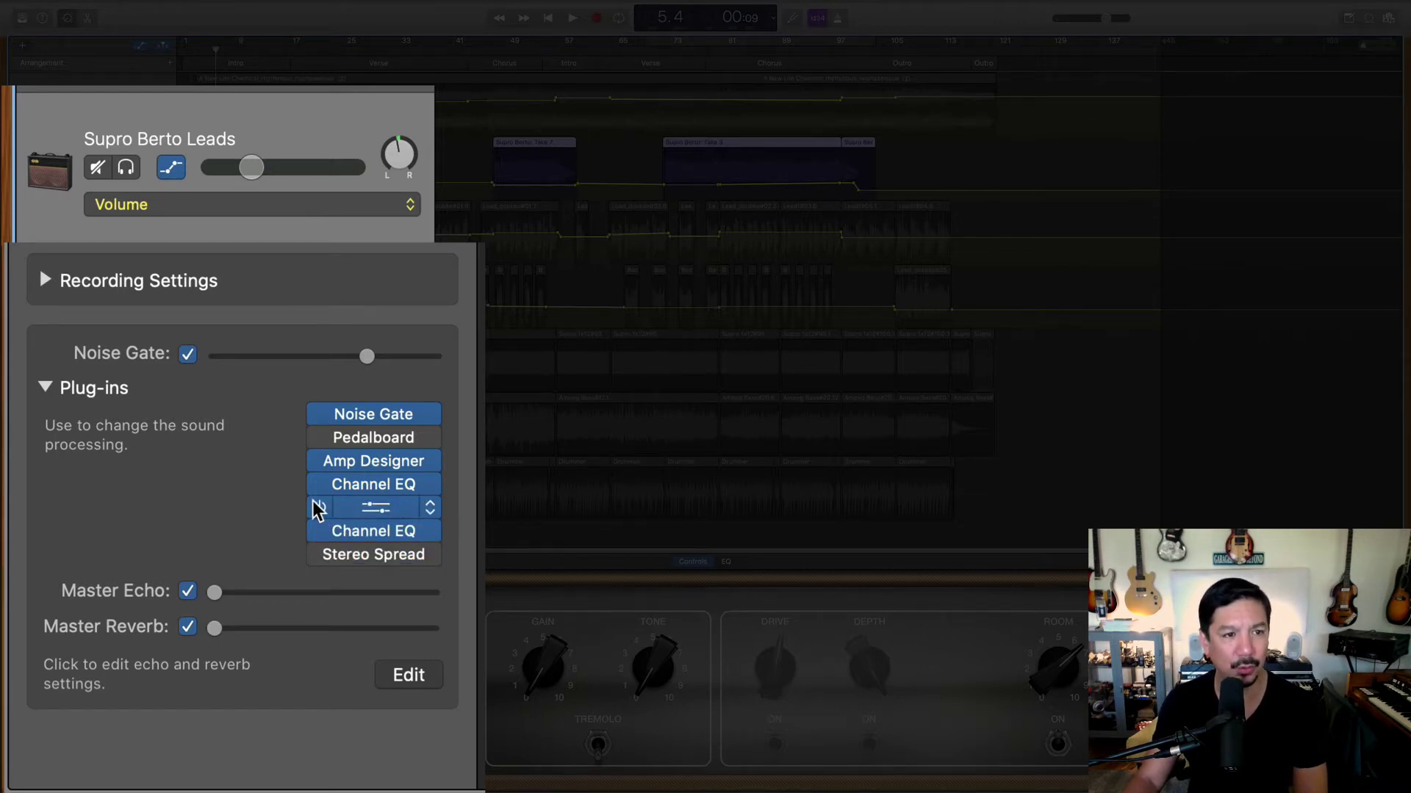
left_click(370, 485)
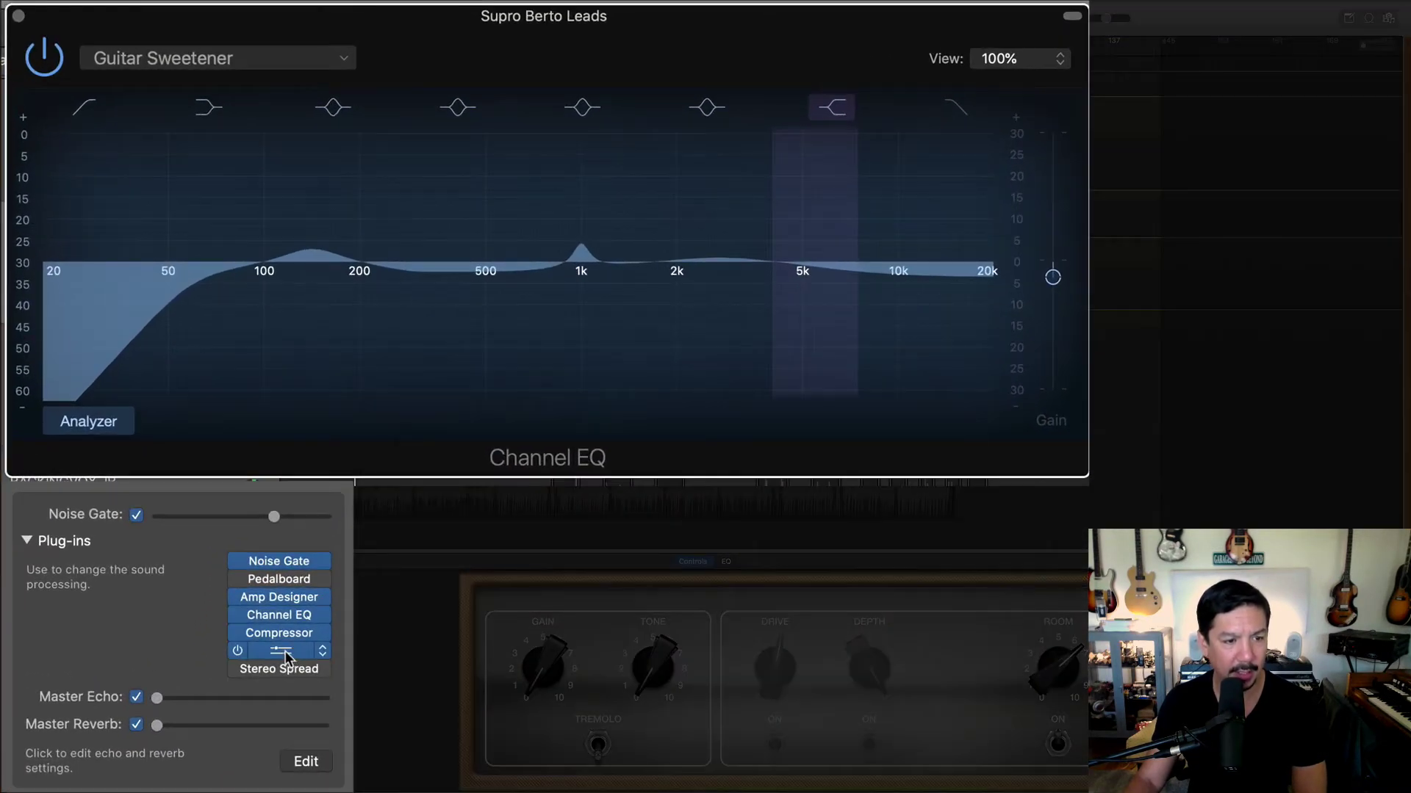
key("[")
left_click_drag(286, 656, 287, 623)
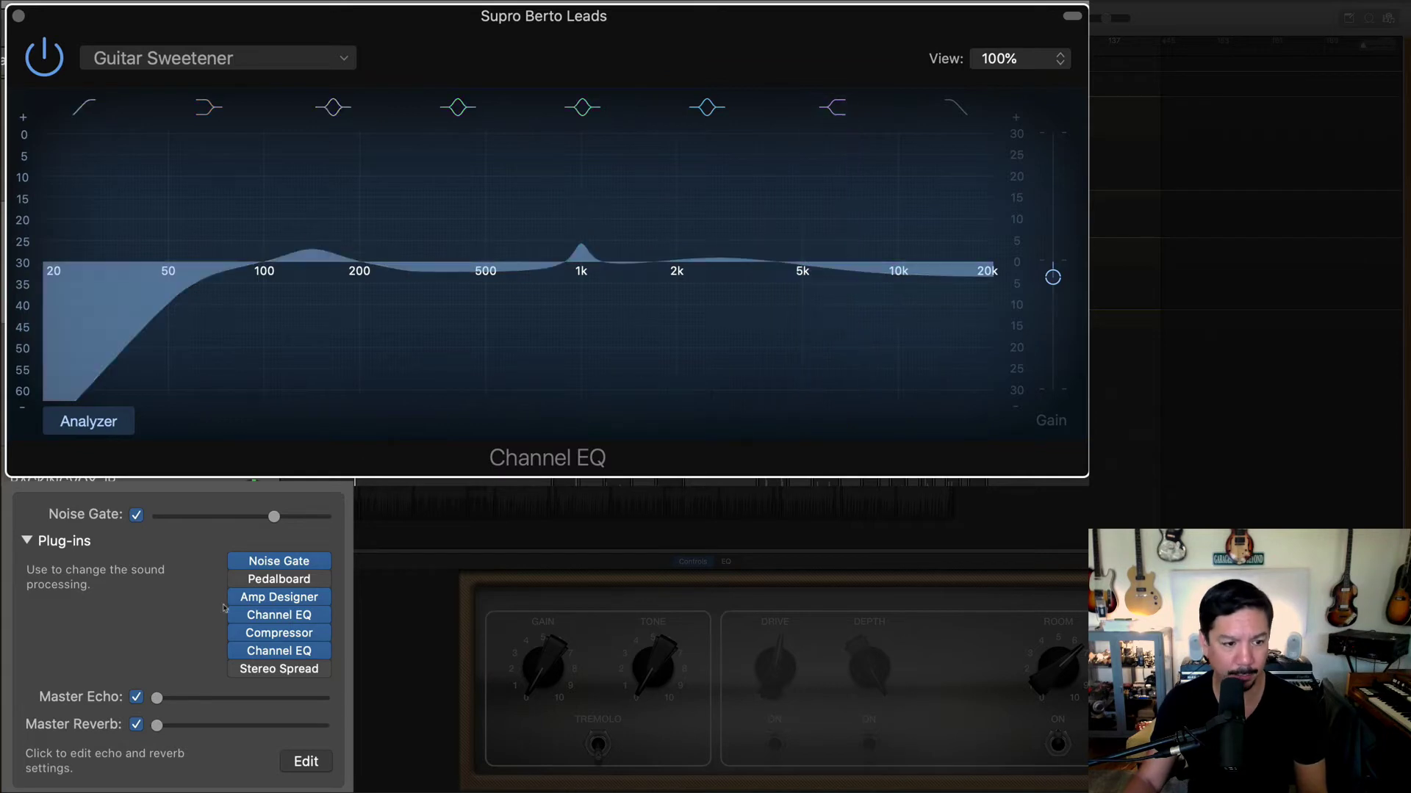
mouse_move(316, 636)
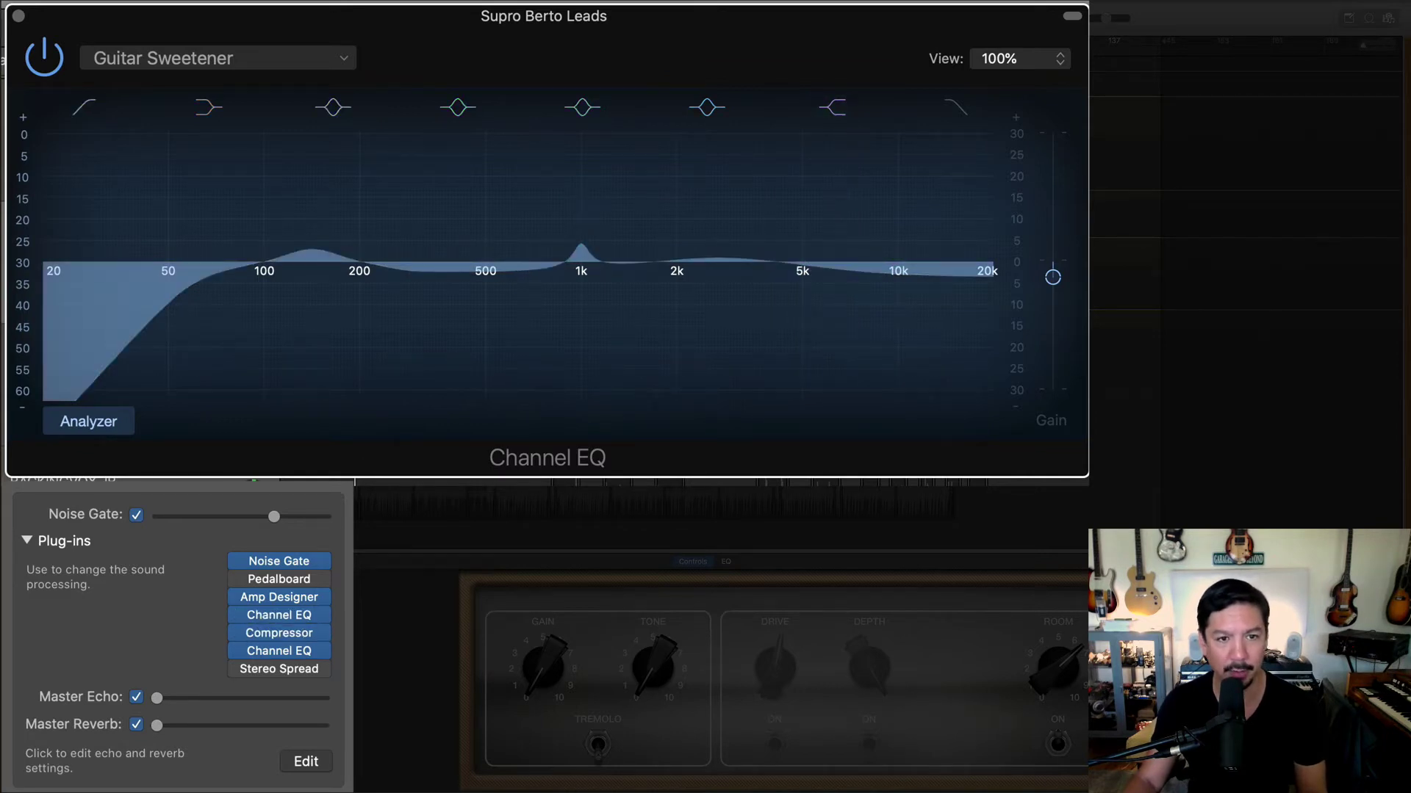
left_click(281, 651)
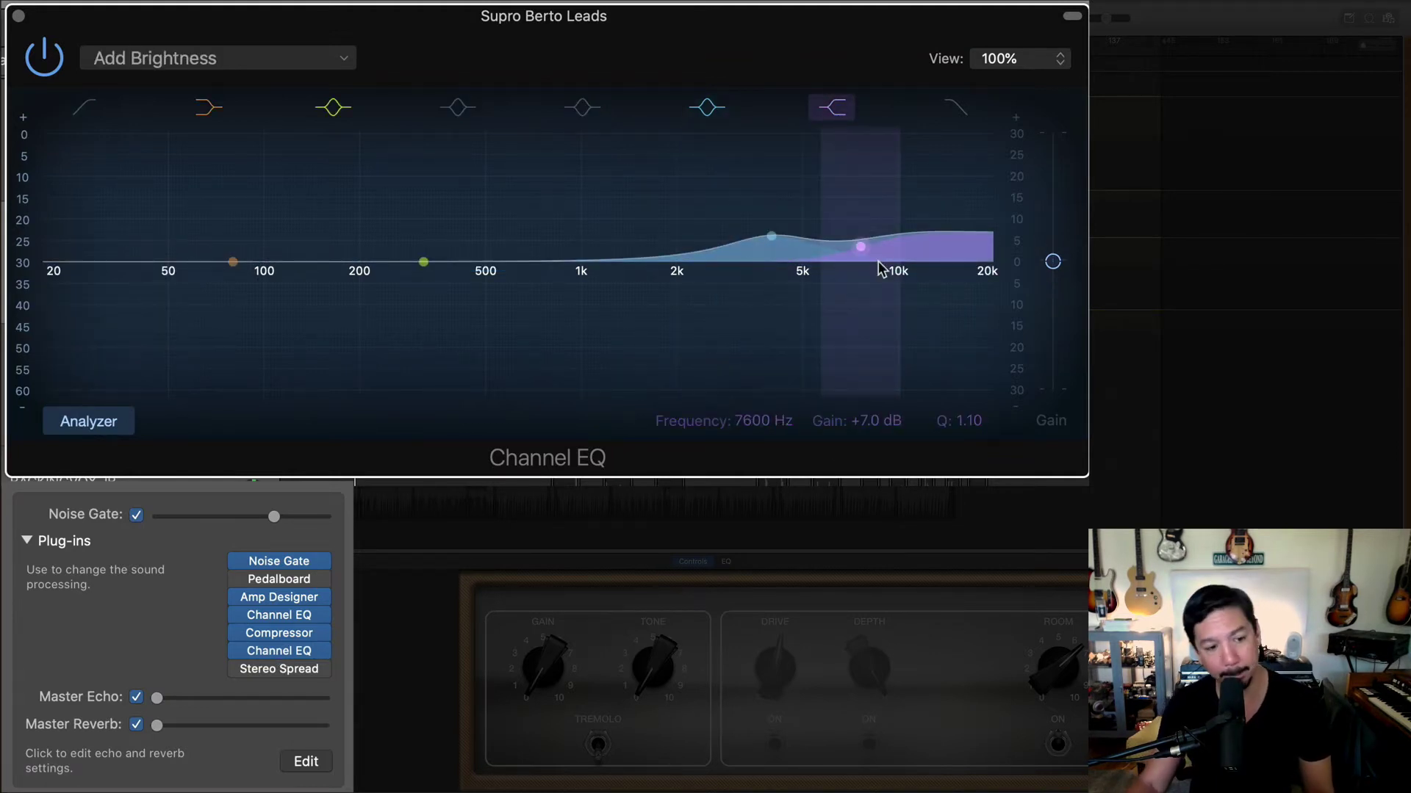
left_click(238, 652)
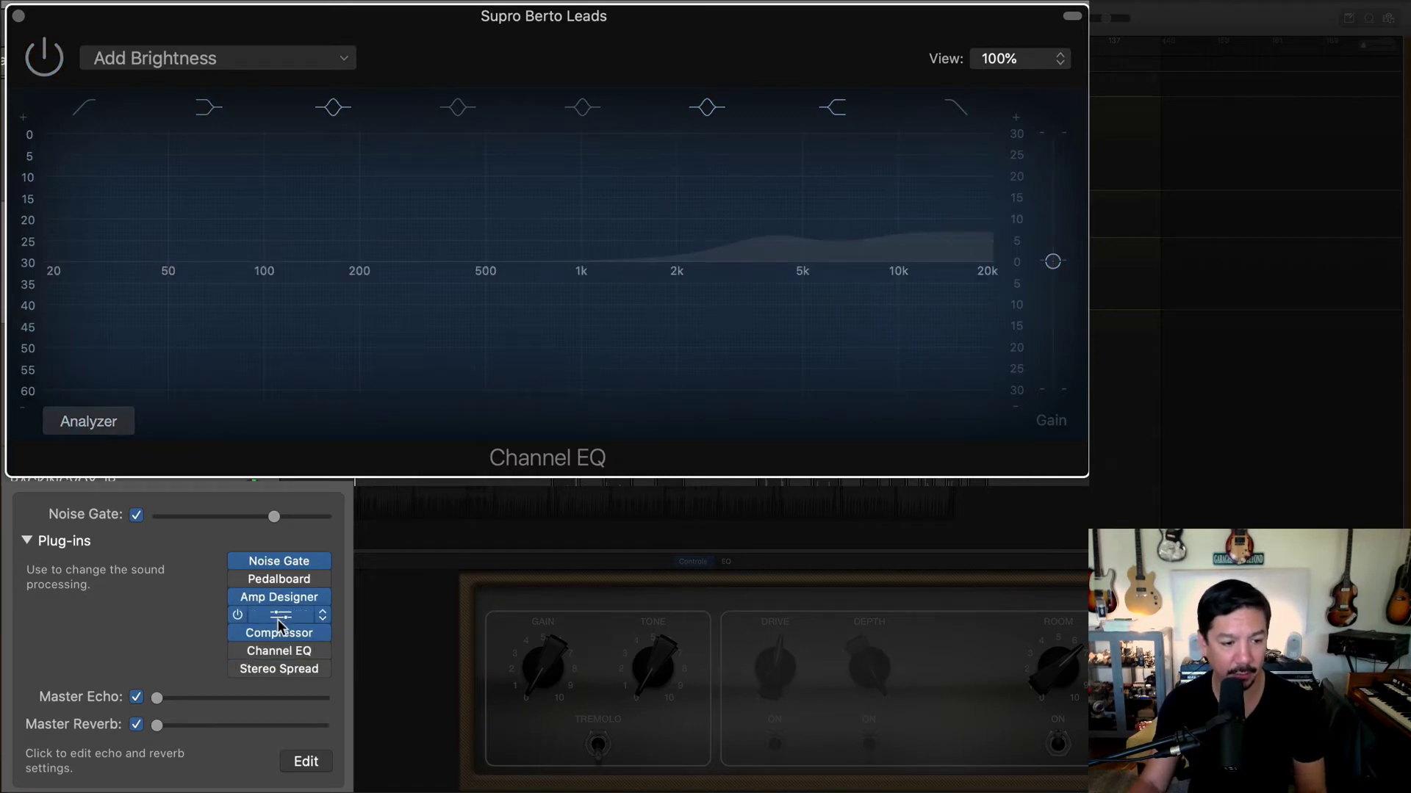
Raise the high shelf near 5500 Hz in the lead guitar's Guitar Sweetener EQ, and close the EQ.
left_click(279, 621)
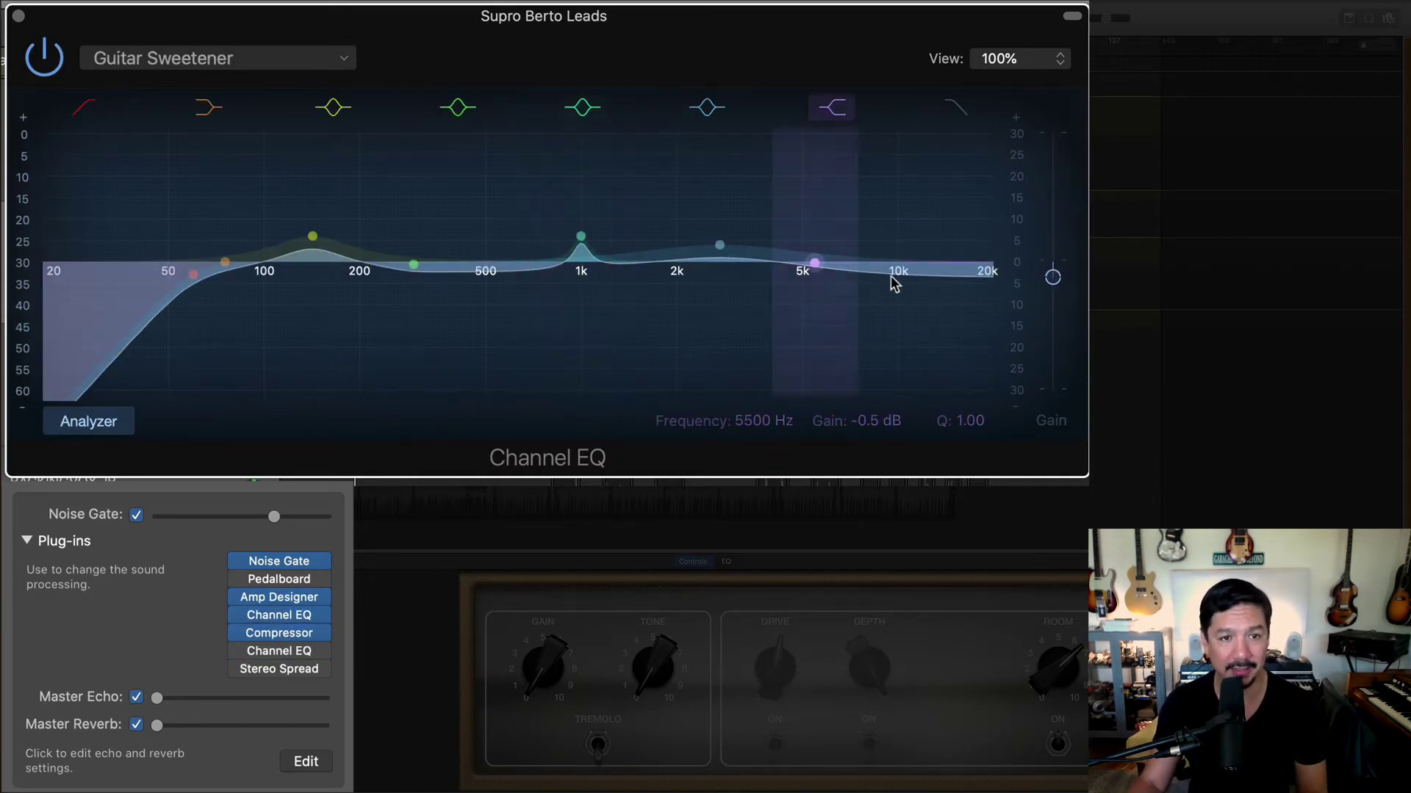
left_click_drag(824, 265, 818, 262)
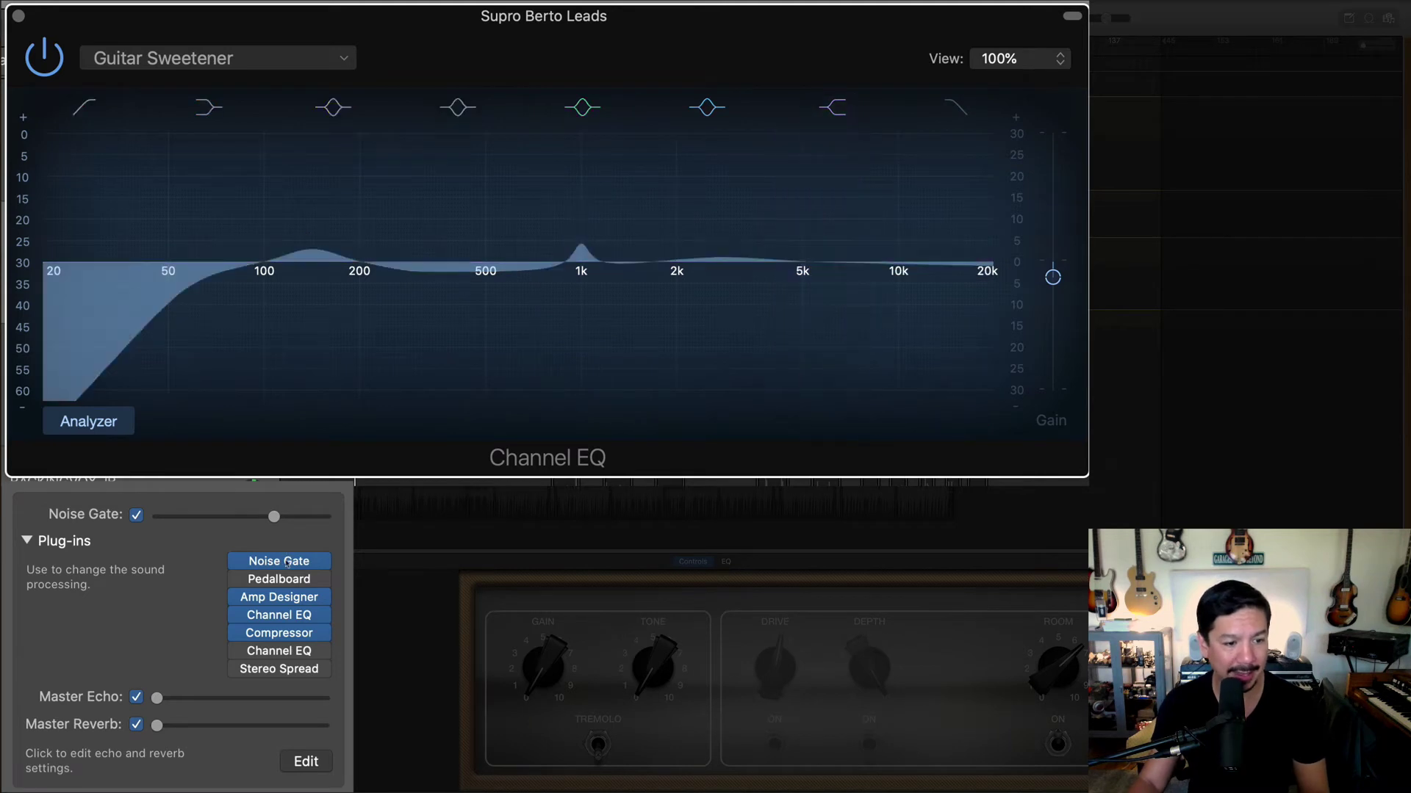
left_click(19, 20)
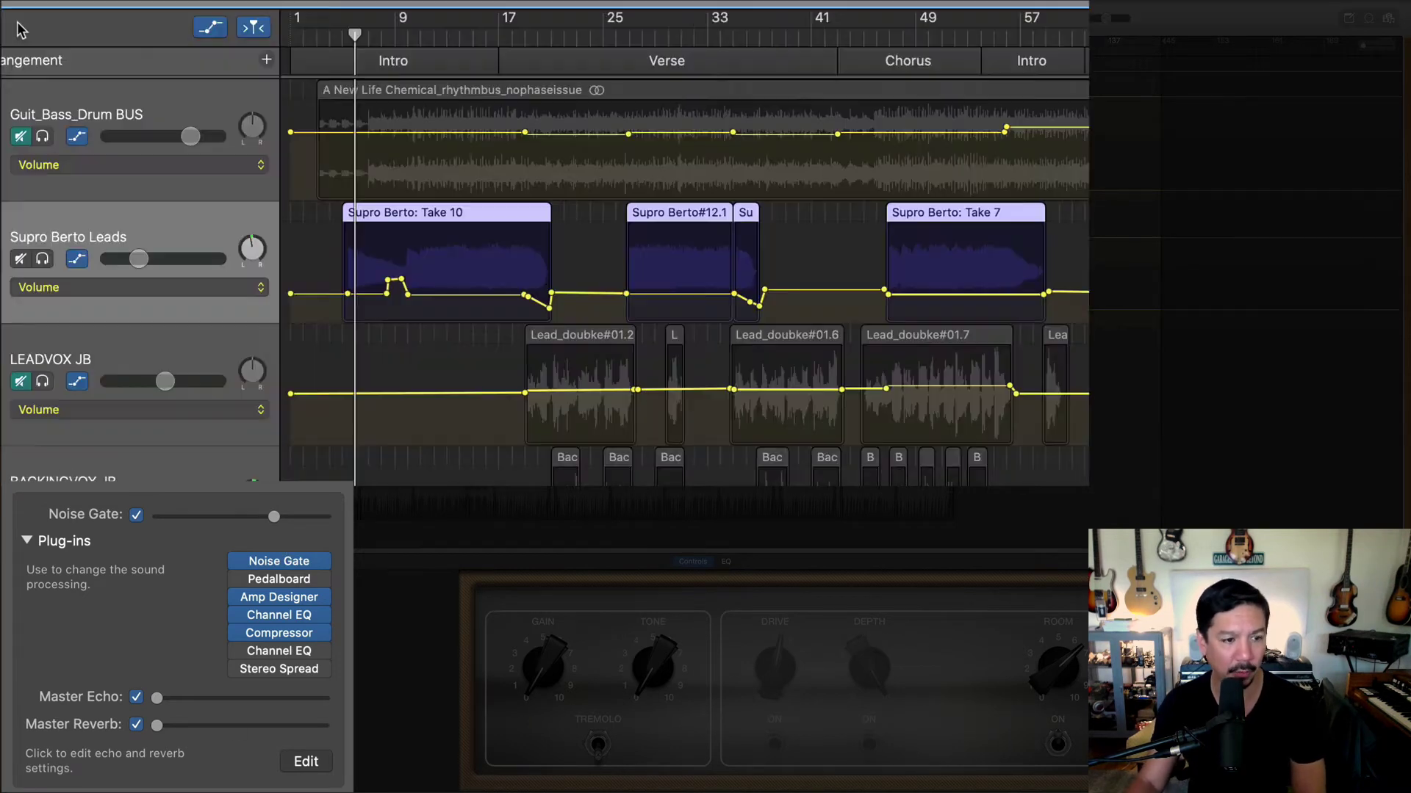
Bypass the lead guitar's Amp Designer and play the track from the start of Take 10.
left_click(233, 597)
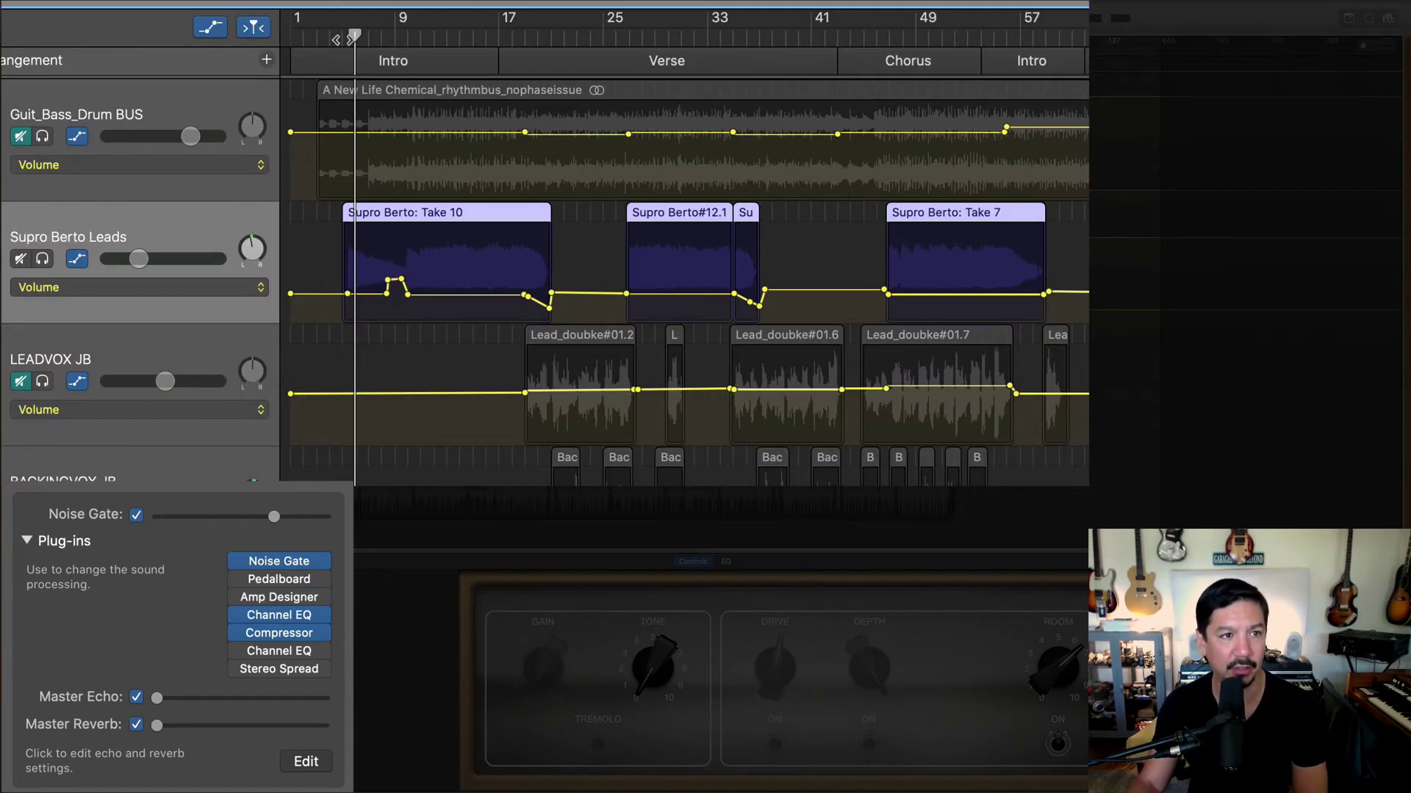
left_click(342, 37)
key("space")
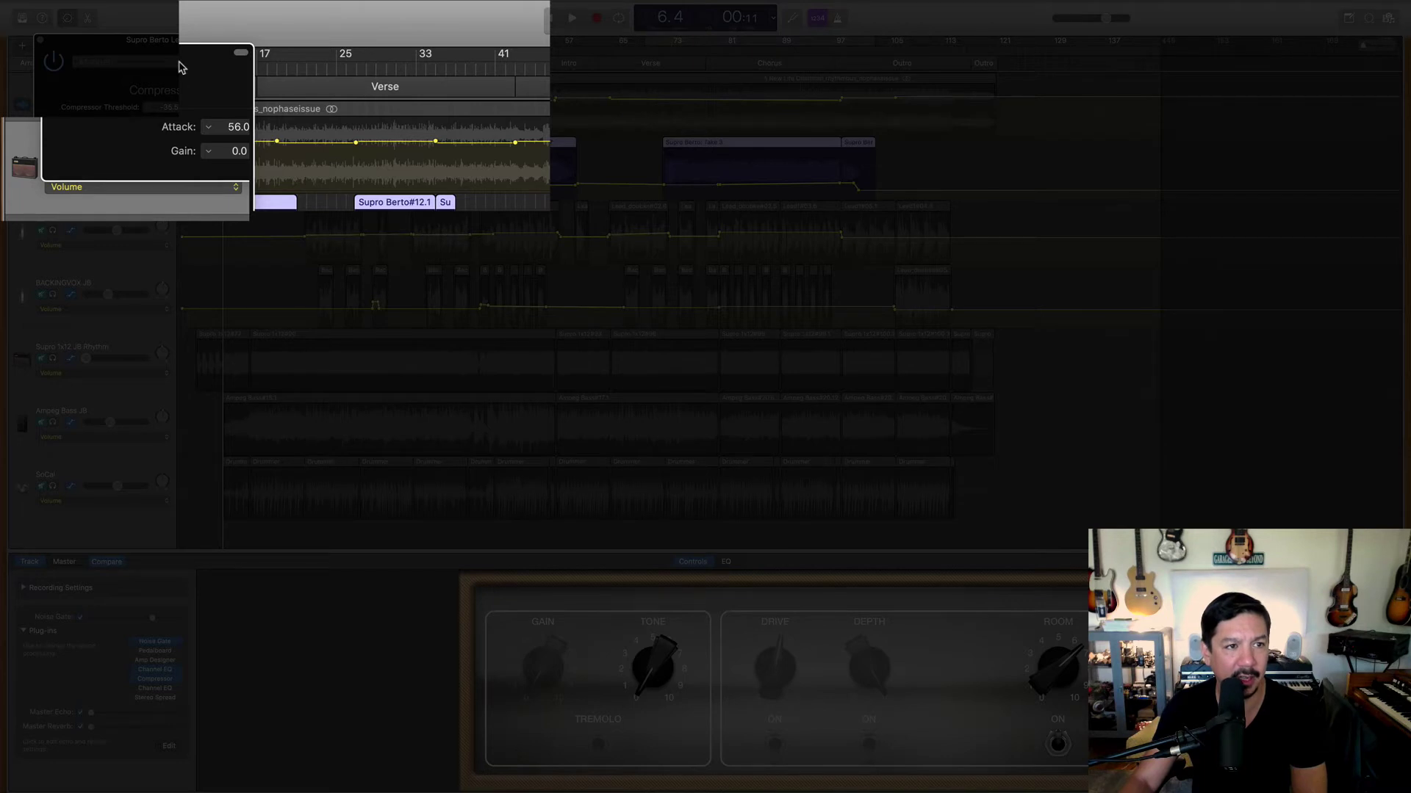
Lower the Compressor's gain on Supro Berto Leads to -20.0 dB during playback.
left_click(38, 42)
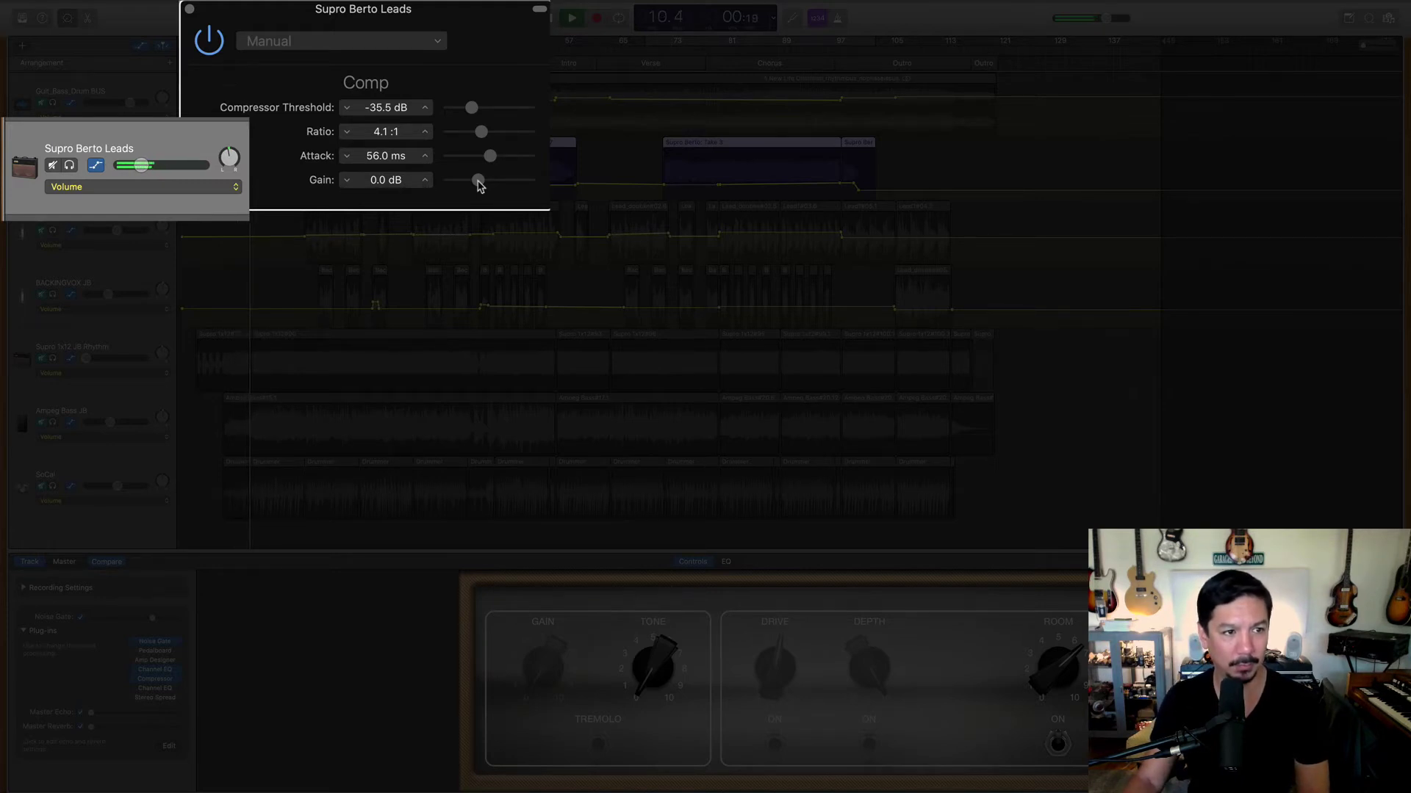
left_click_drag(477, 181, 445, 194)
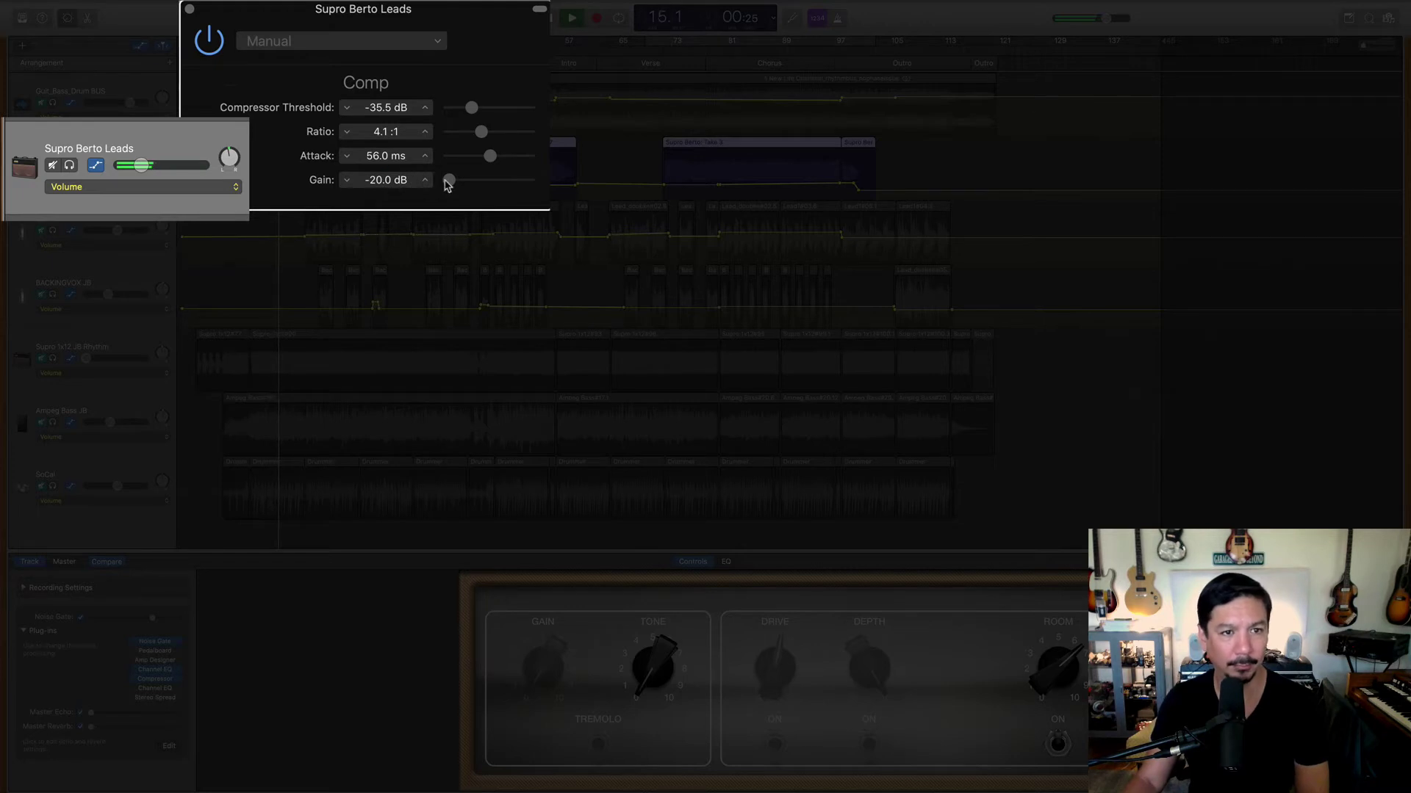
mouse_move(449, 180)
left_mouse_down()
mouse_move(510, 185)
mouse_move(443, 192)
left_mouse_up()
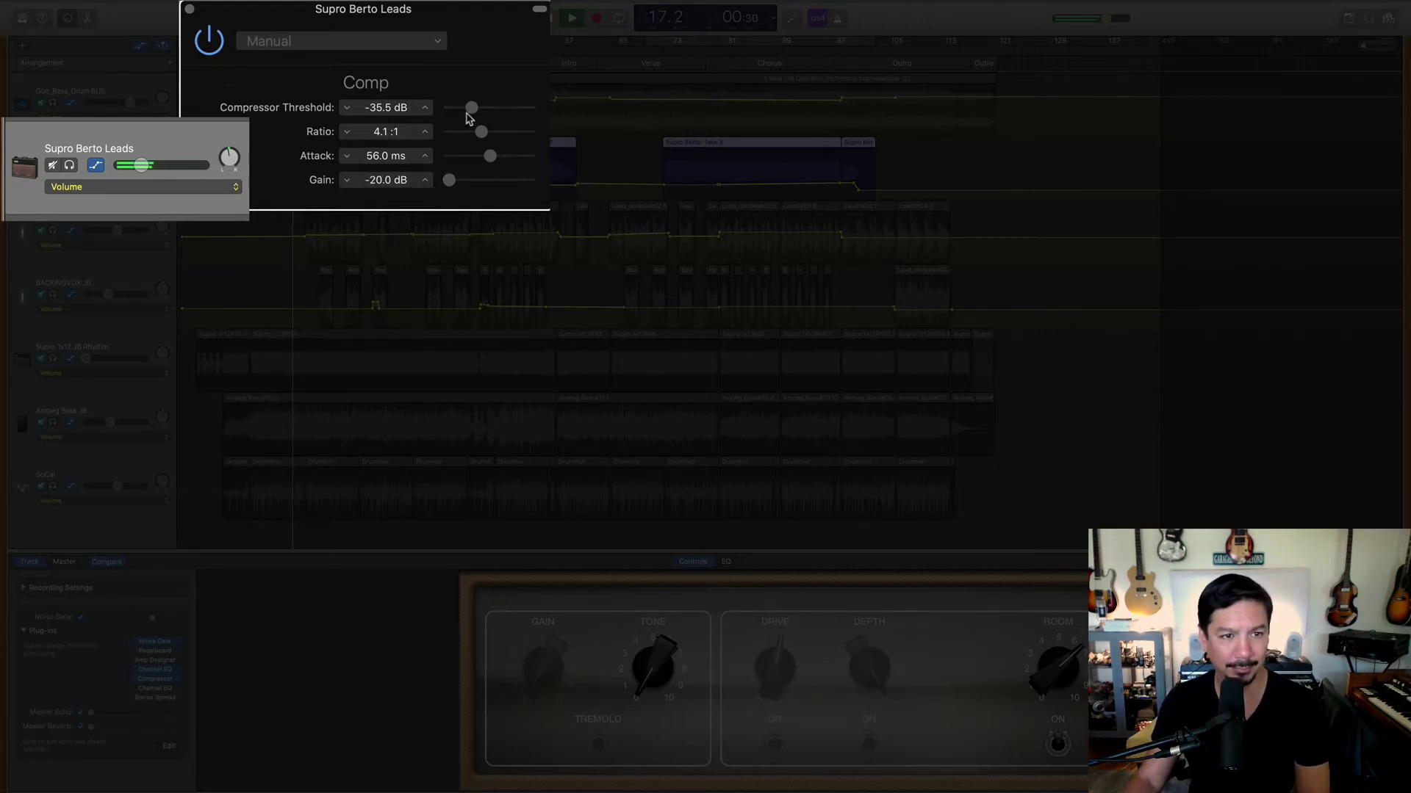
Set the Compressor threshold on Supro Berto Leads to -35.0 dB, check it in playback, and close the Compressor.
left_click_drag(467, 114, 473, 116)
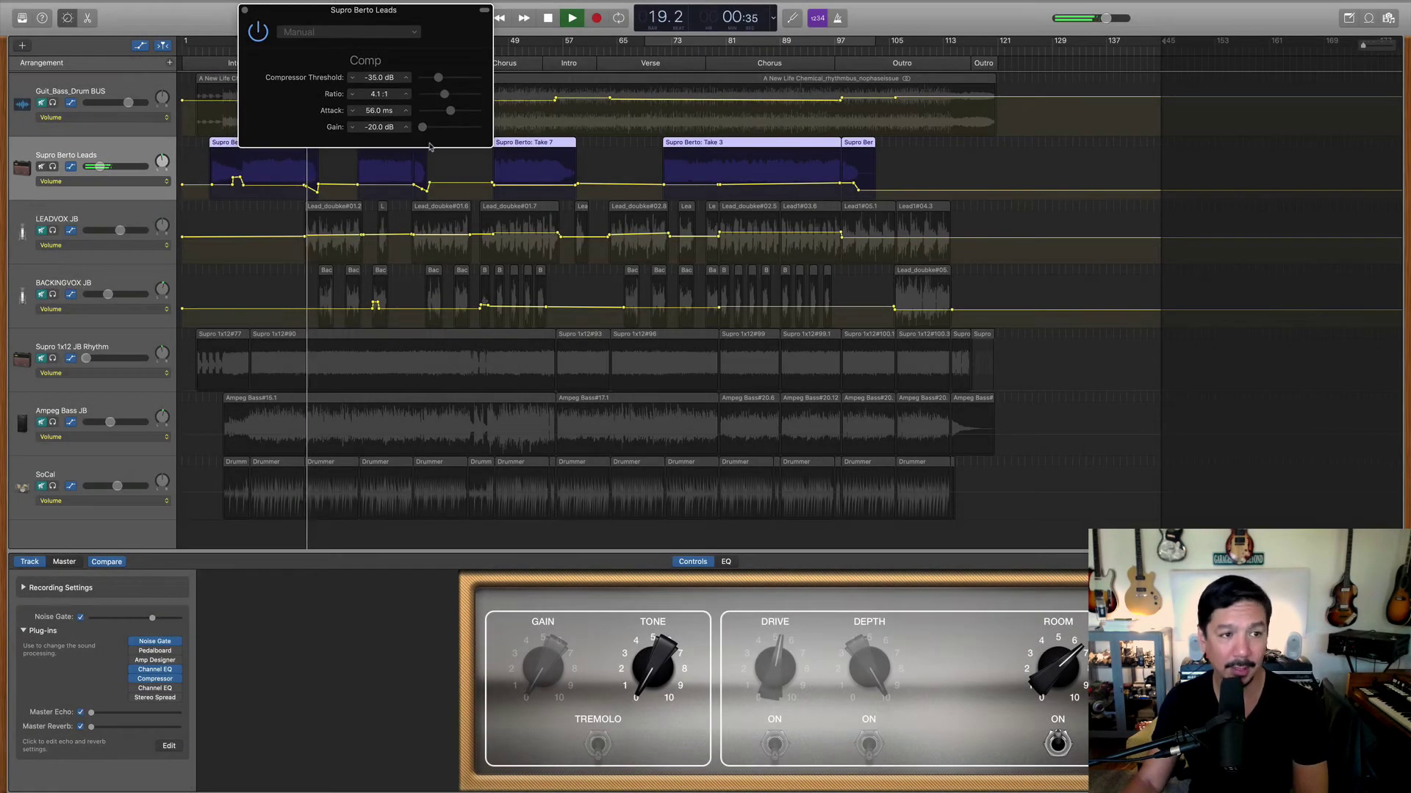
key("space")
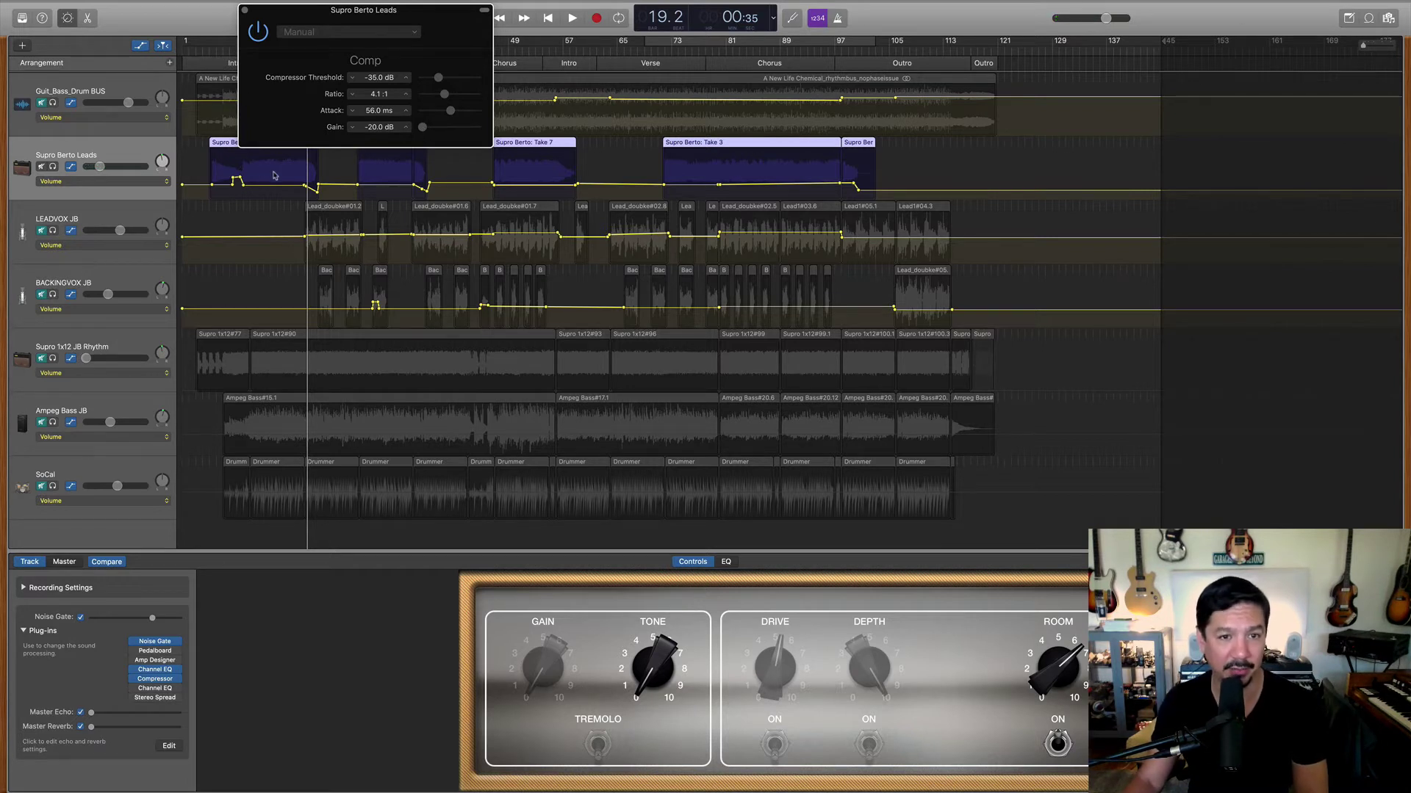
key("space")
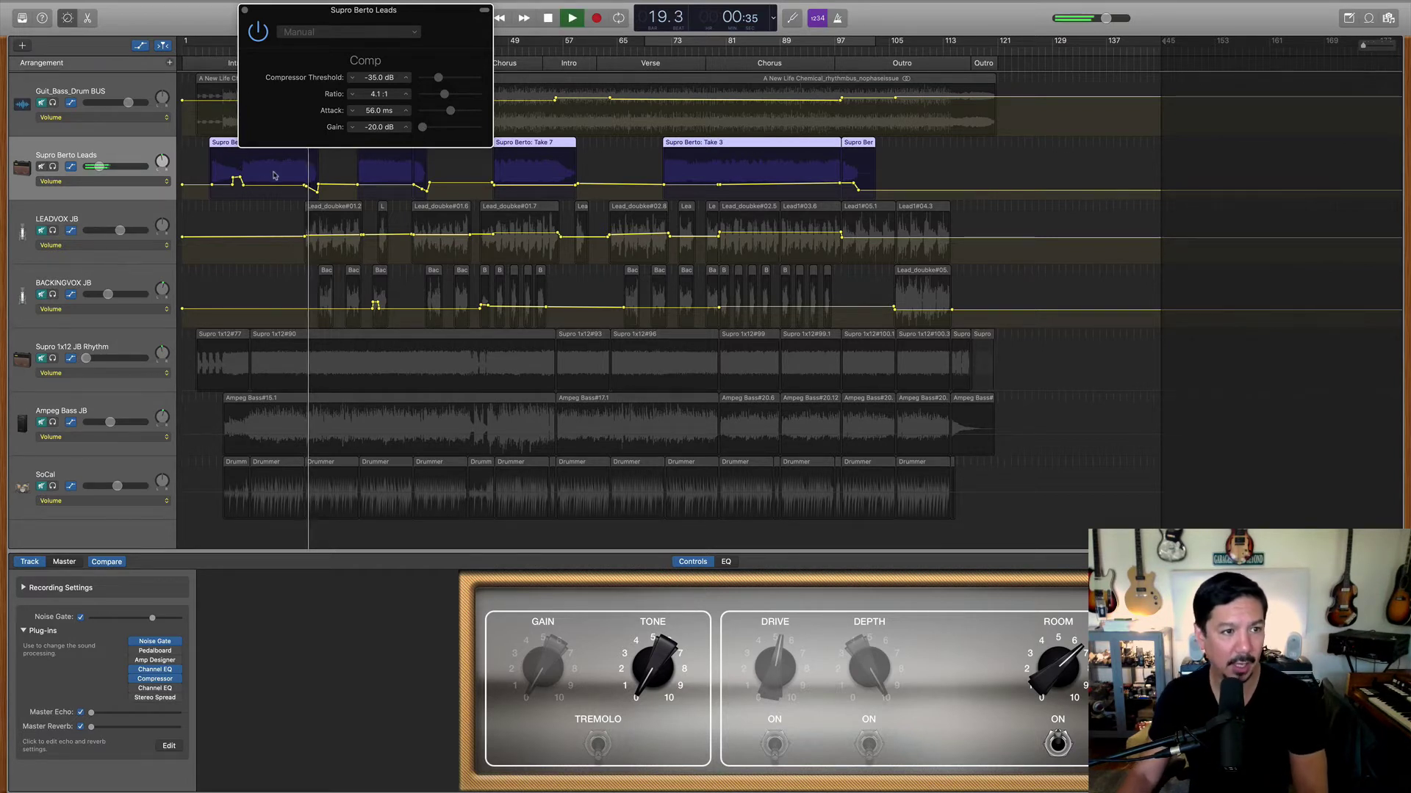
key("space")
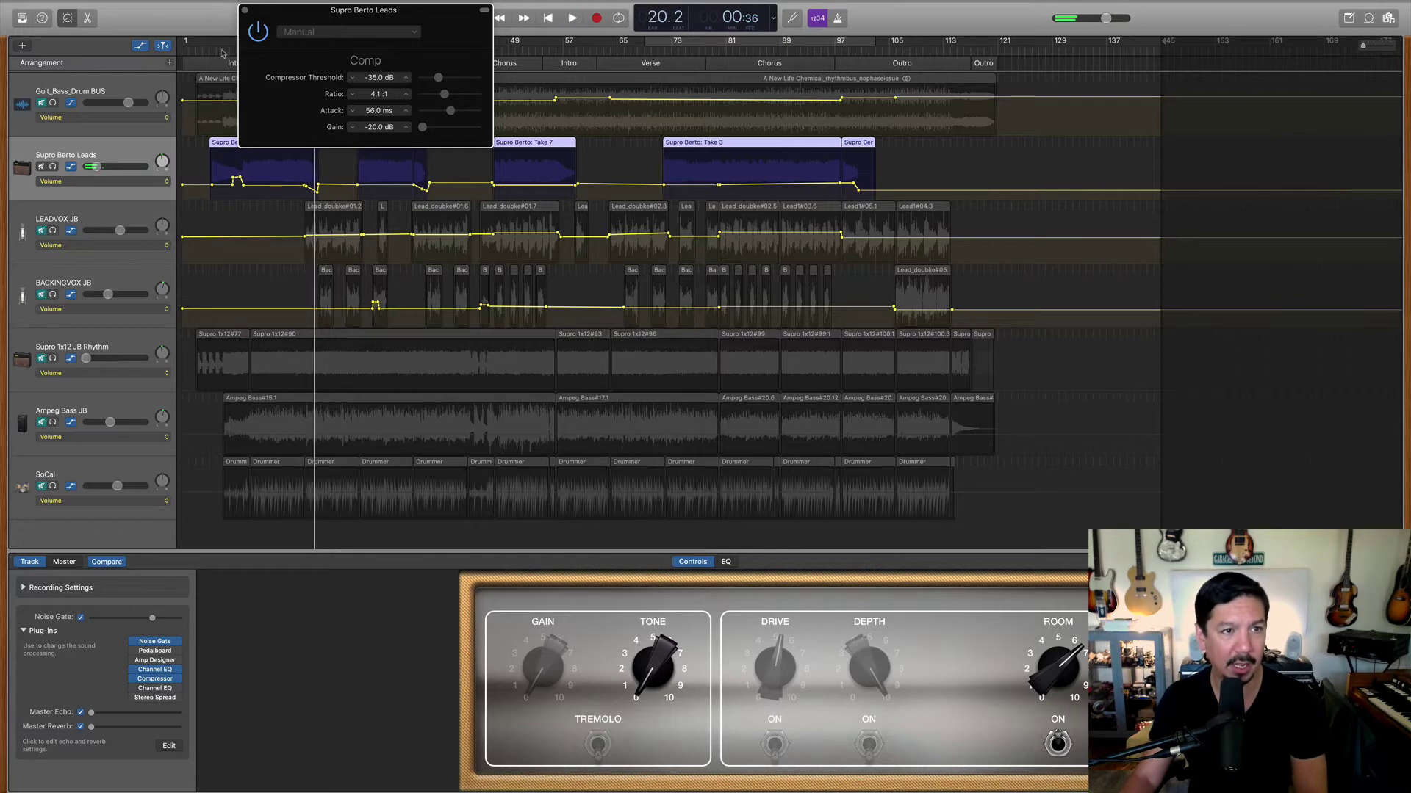
left_click(246, 11)
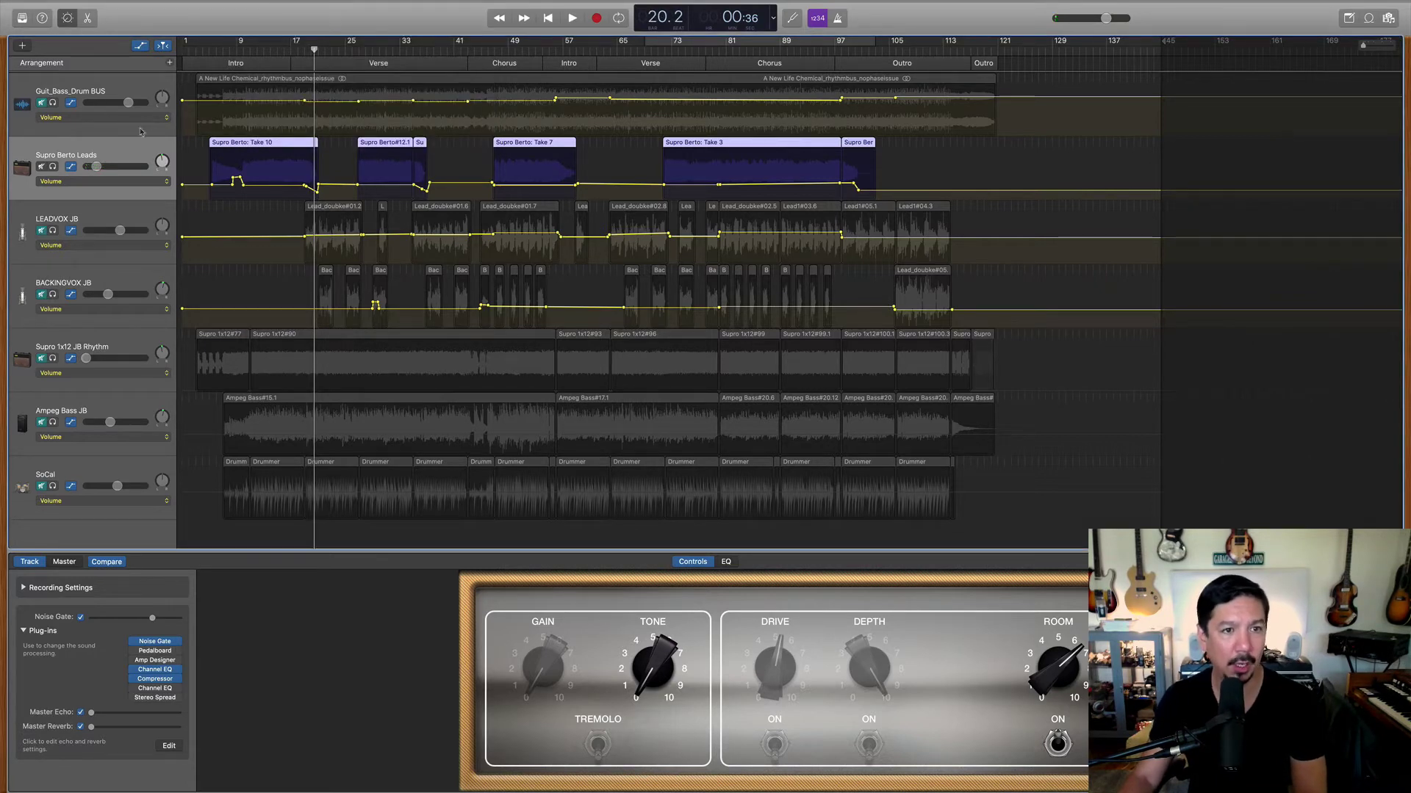
Unmute the rhythm guitar, bass and SoCal drum tracks, and play the mix from the start of the first rhythm guitar region.
left_click(92, 85)
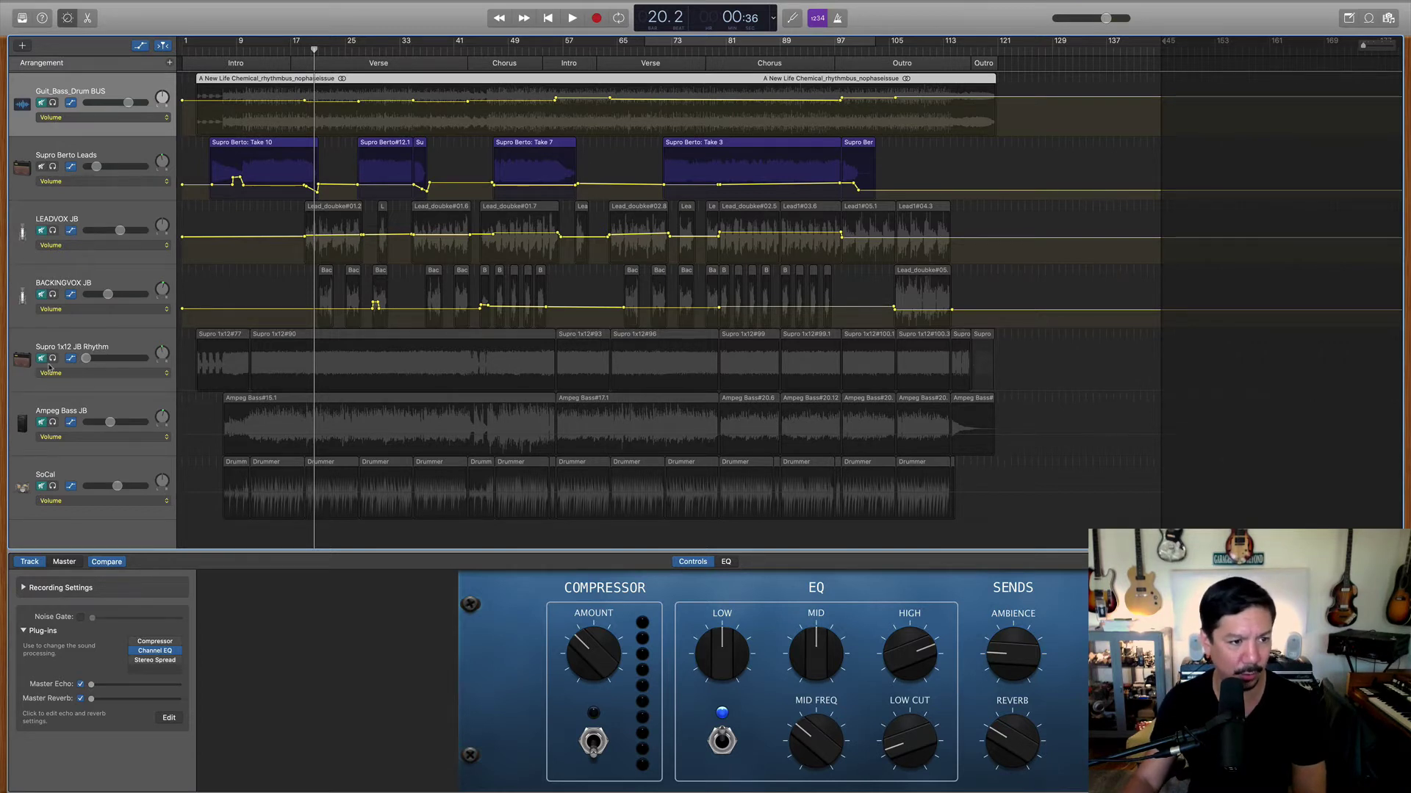
left_click_drag(42, 360, 41, 481)
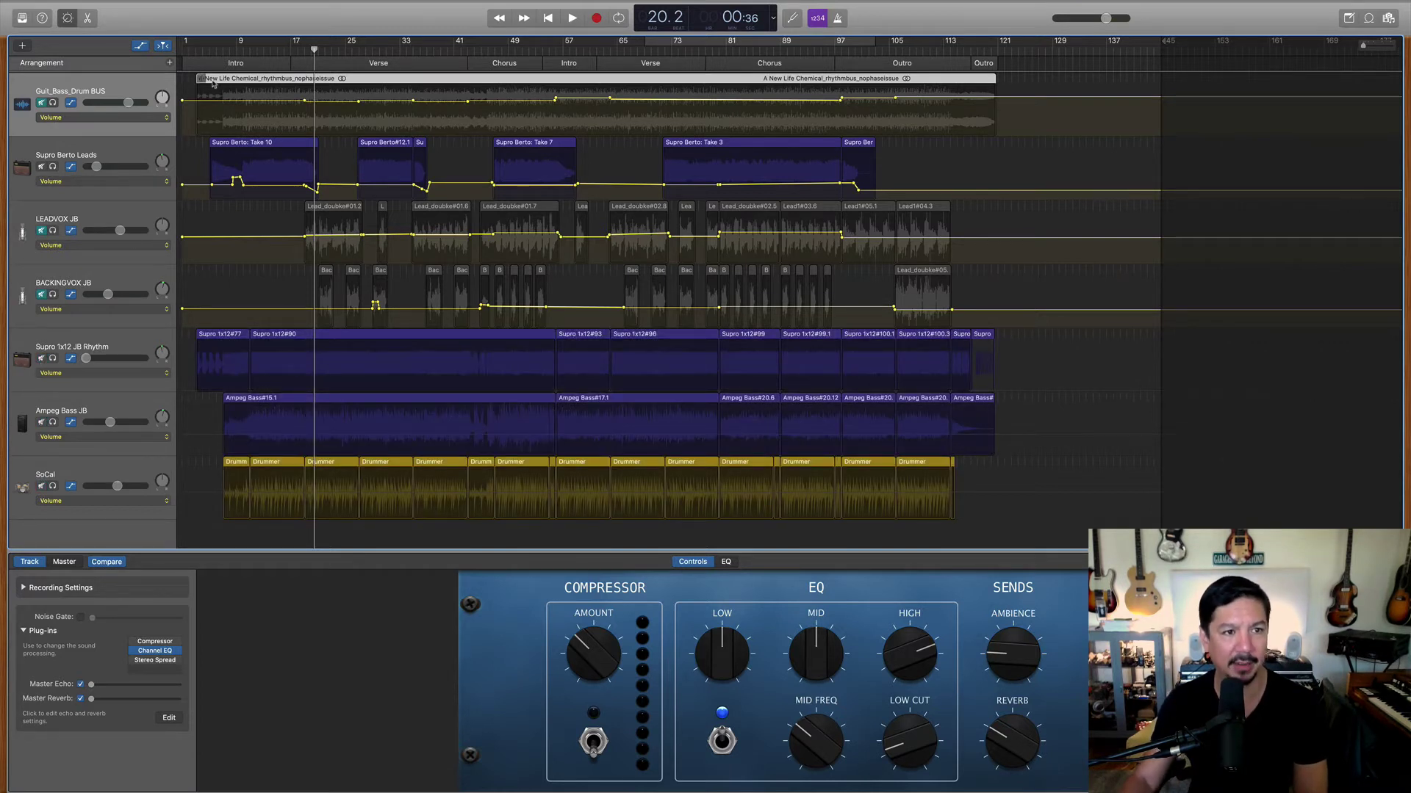
left_click(203, 51)
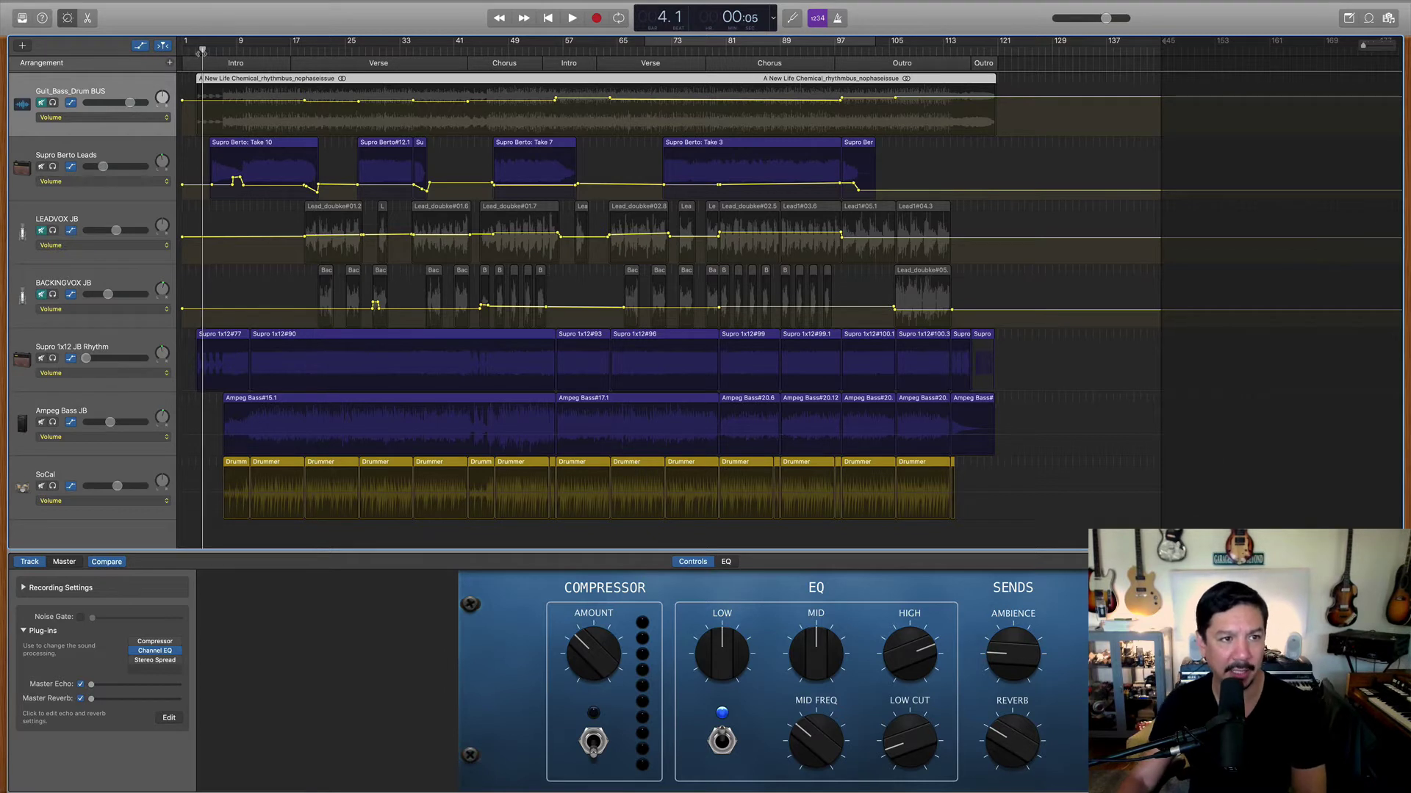
left_click(196, 50)
key("space")
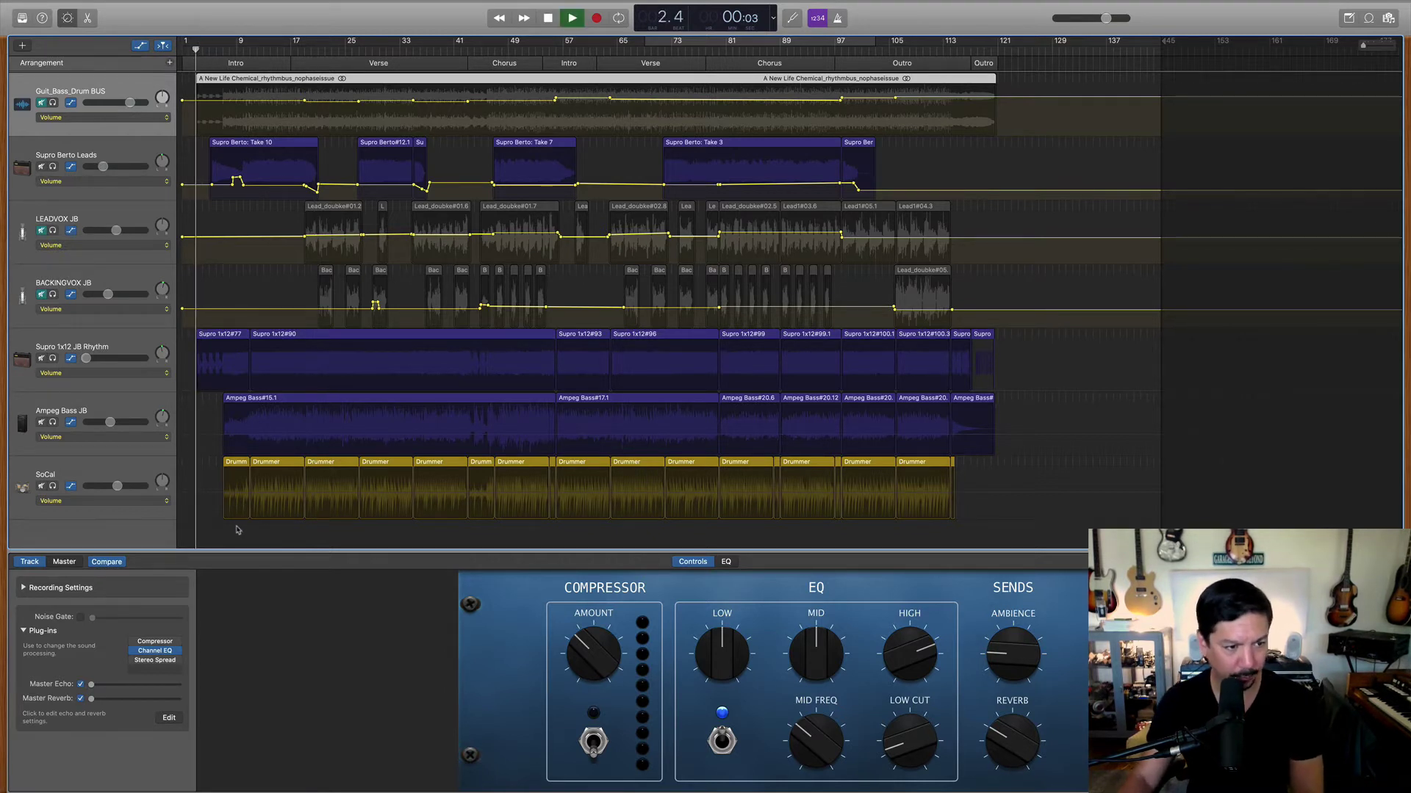
Raise the Supro 1x12 rhythm guitar's volume during playback, and stop playback.
left_click(86, 358)
left_click_drag(86, 358, 105, 358)
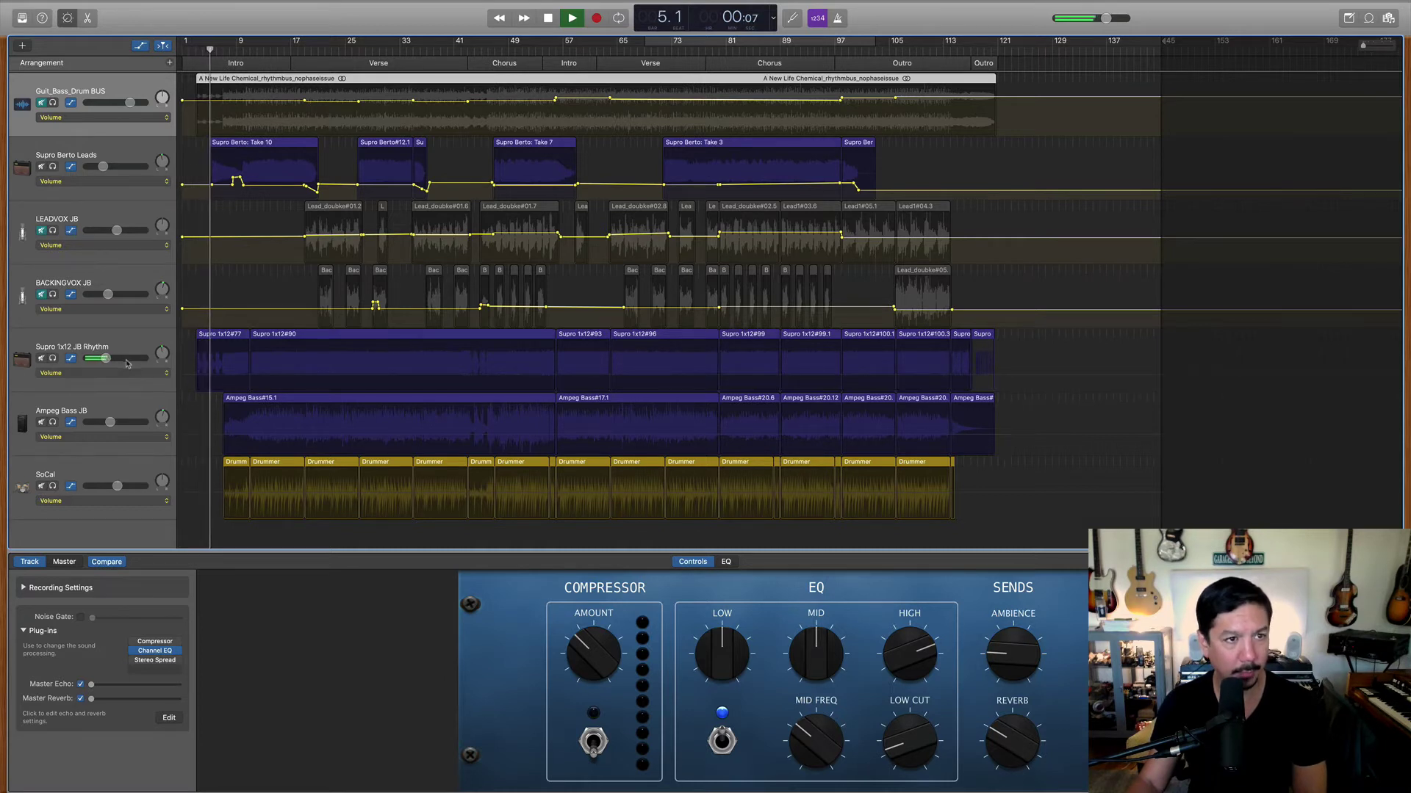
key("space")
Enable the cycle area and extend its beginning back to the start of the first rhythm guitar region.
key("c")
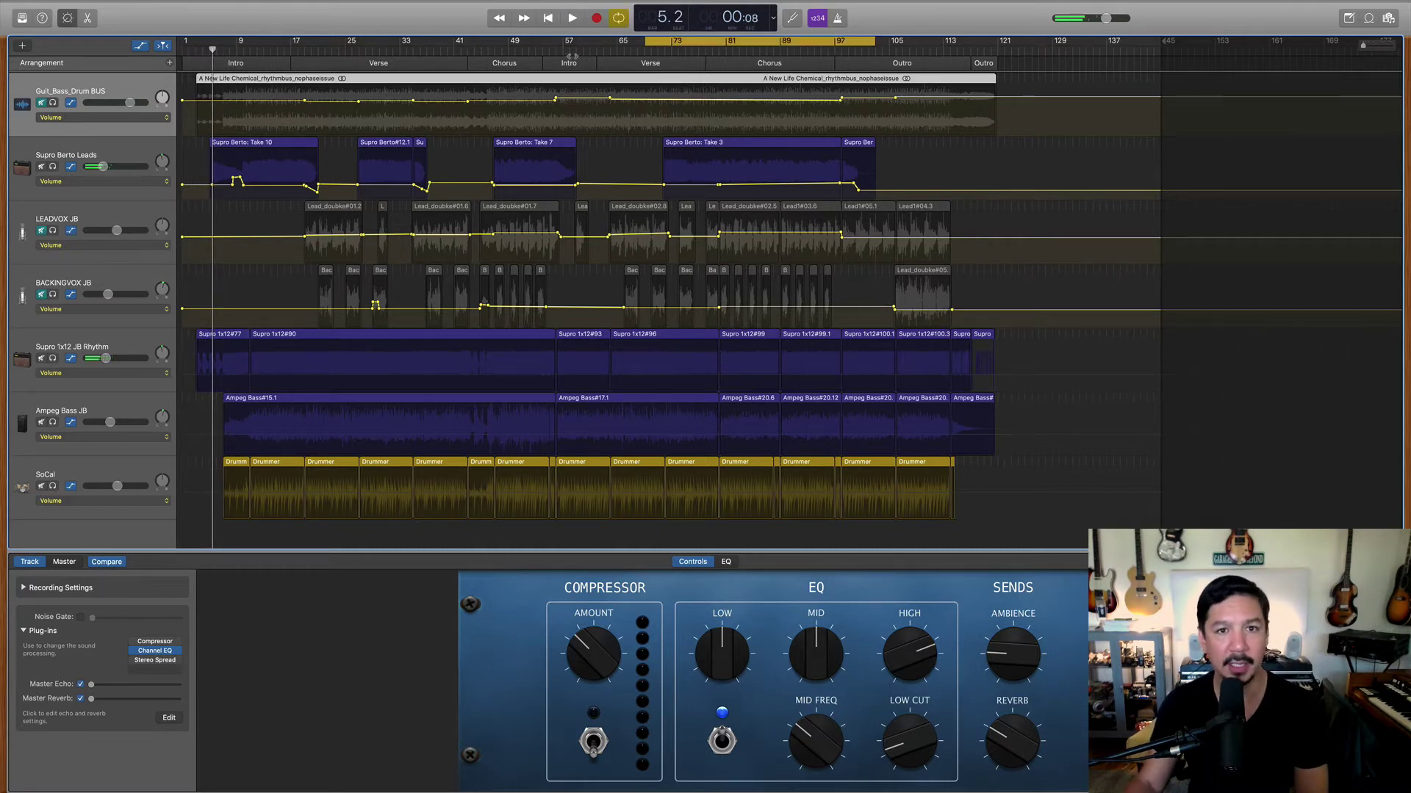
left_click_drag(643, 41, 197, 41)
key("space")
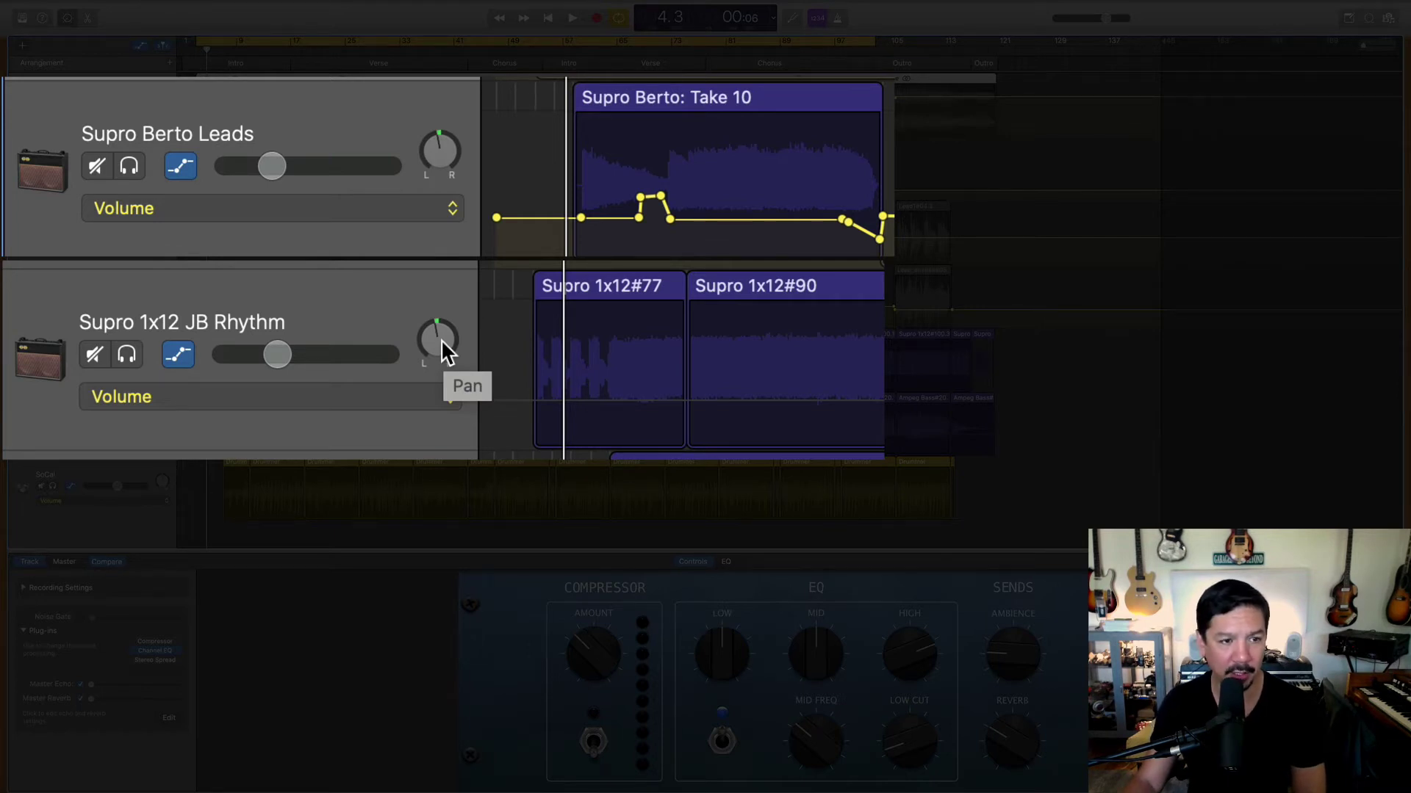
Pan the Supro 1x12 rhythm guitar right and Supro Berto Leads left, and check the stereo placement in playback.
left_click_drag(437, 337, 437, 310)
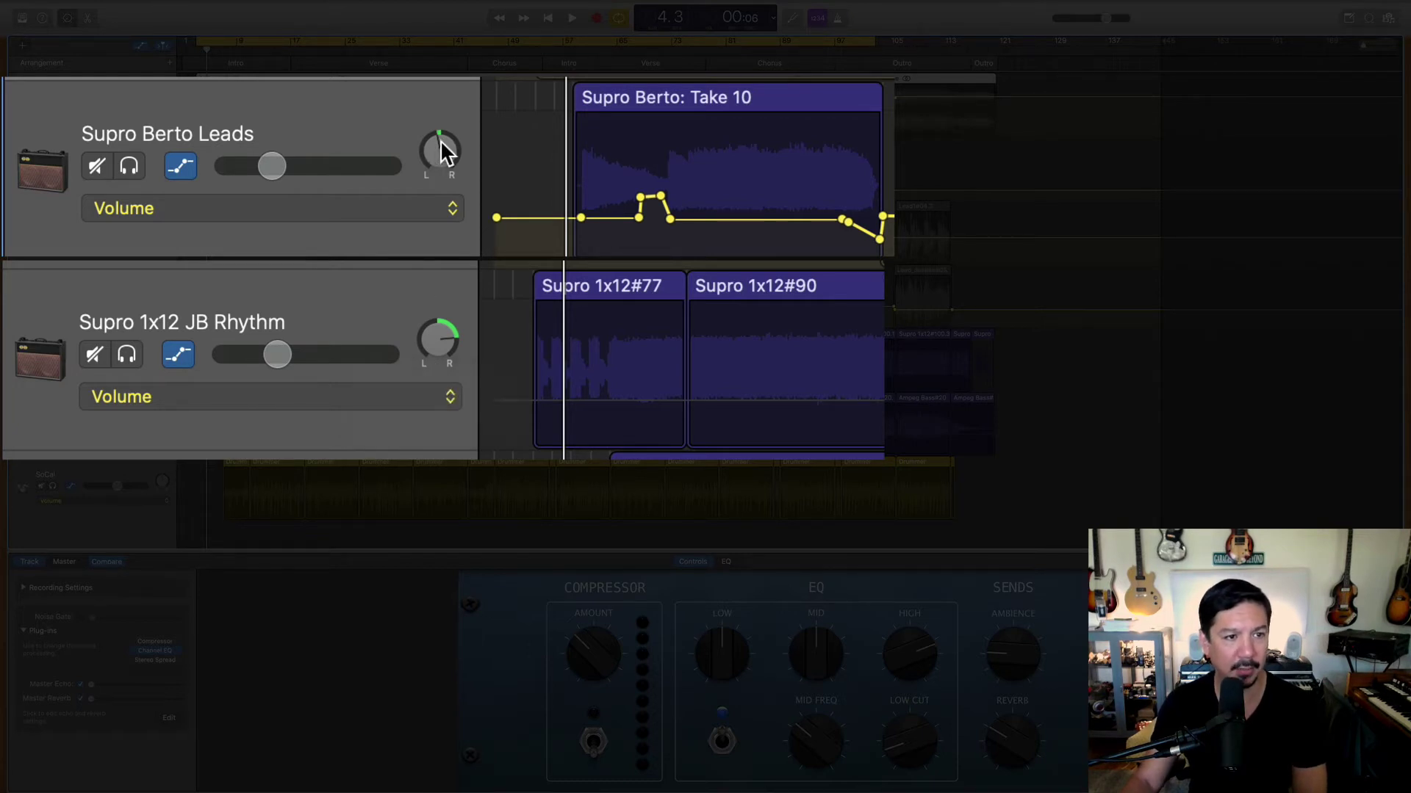
left_click_drag(440, 141, 439, 161)
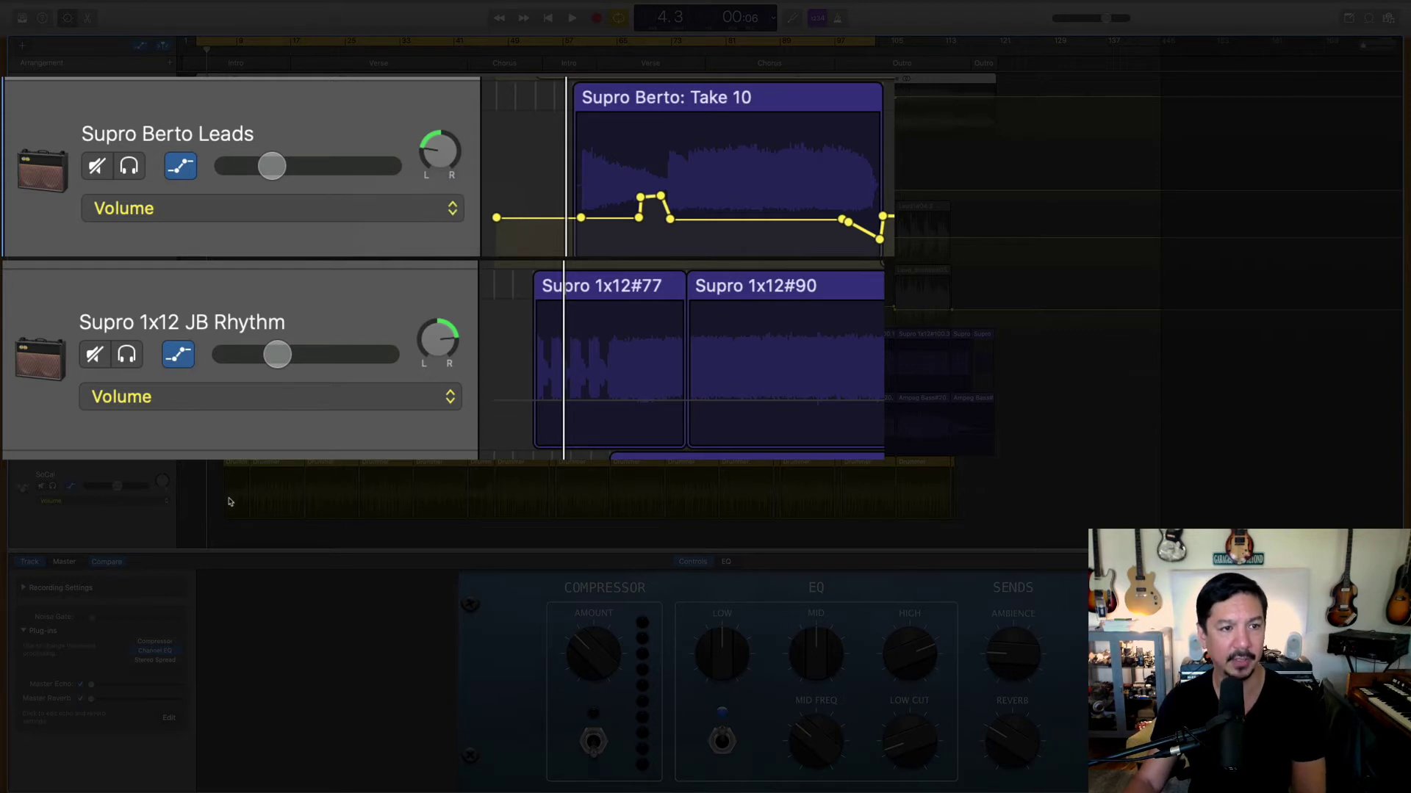
key("space")
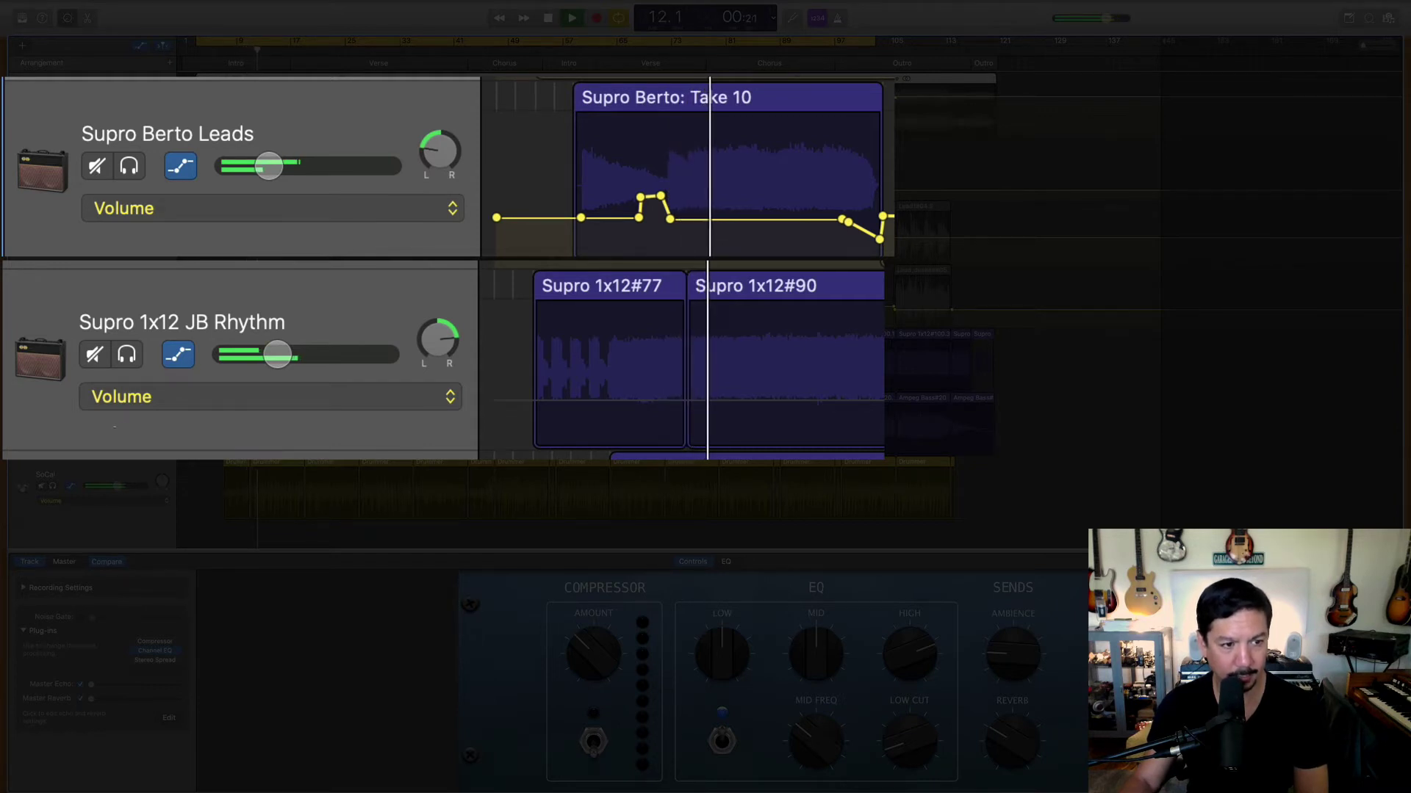
key("space")
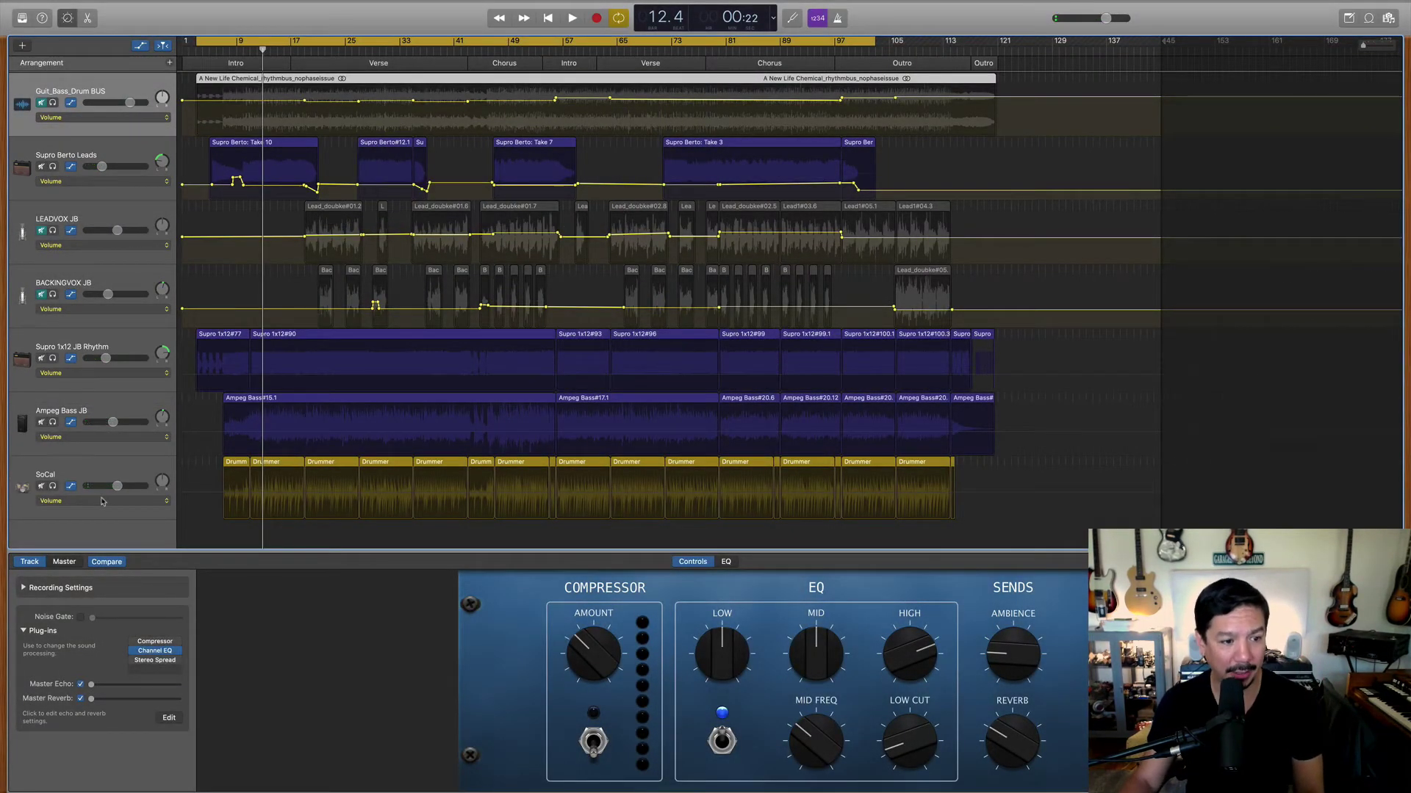
Bypass all the master plug-ins, and turn off volume automation on Supro Berto Leads.
left_click(64, 563)
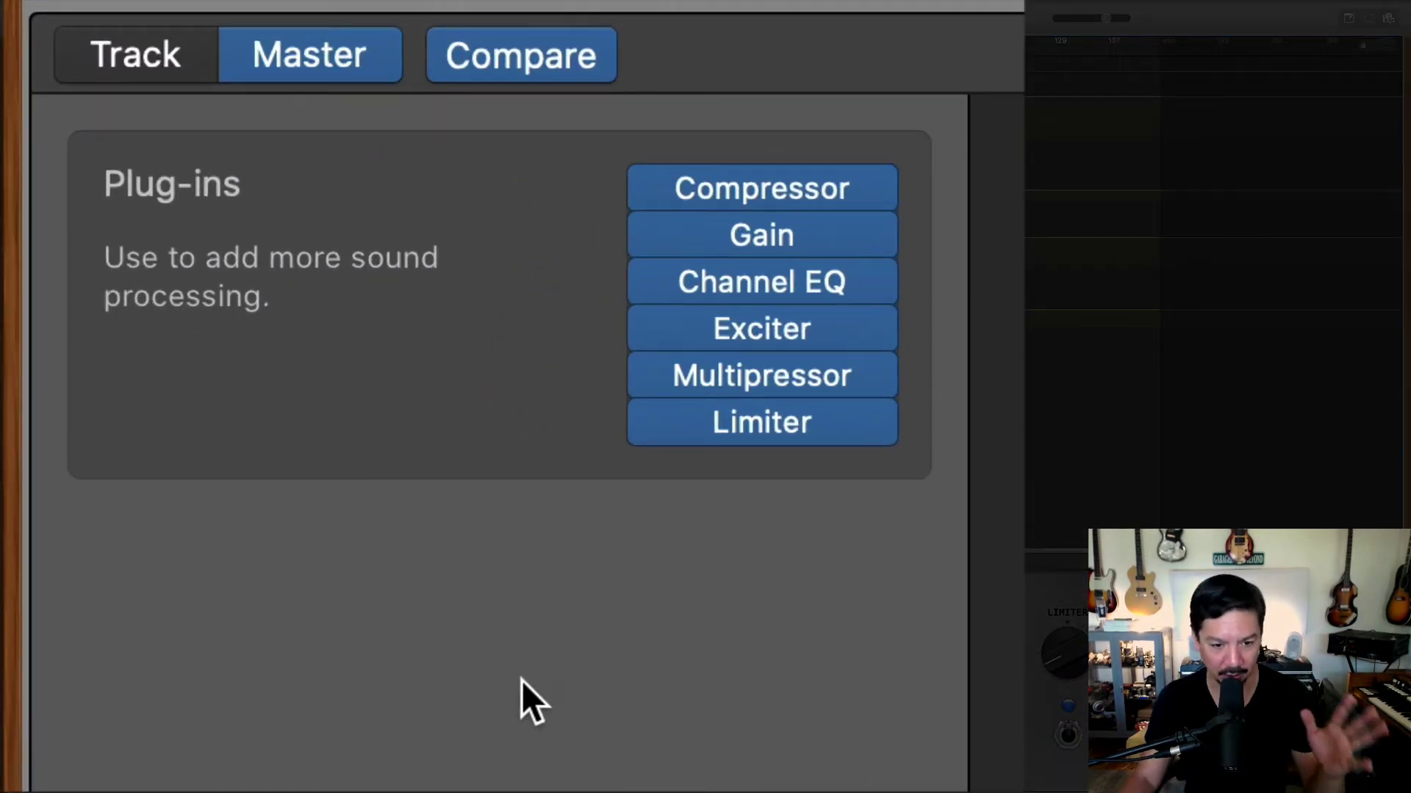
mouse_move(655, 182)
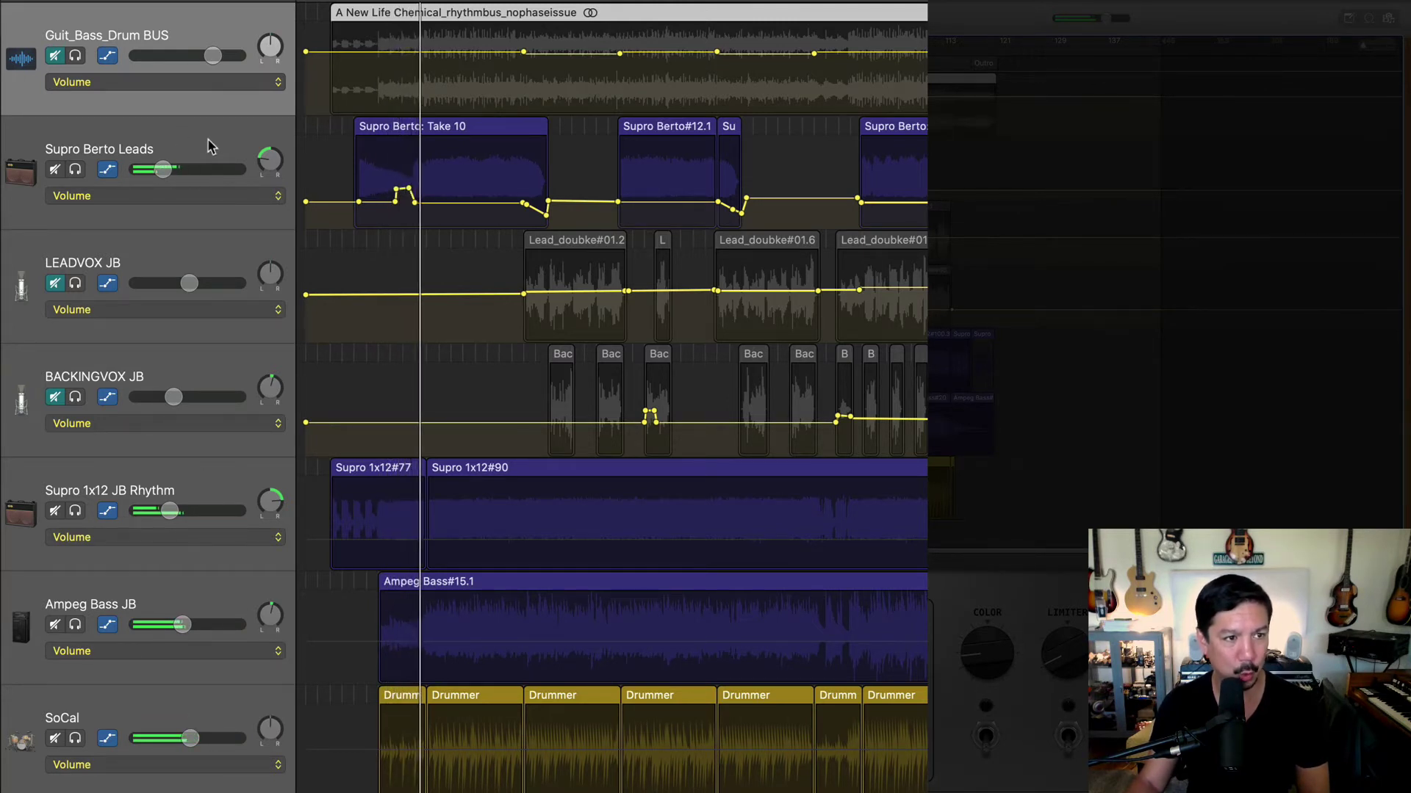
left_click(107, 171)
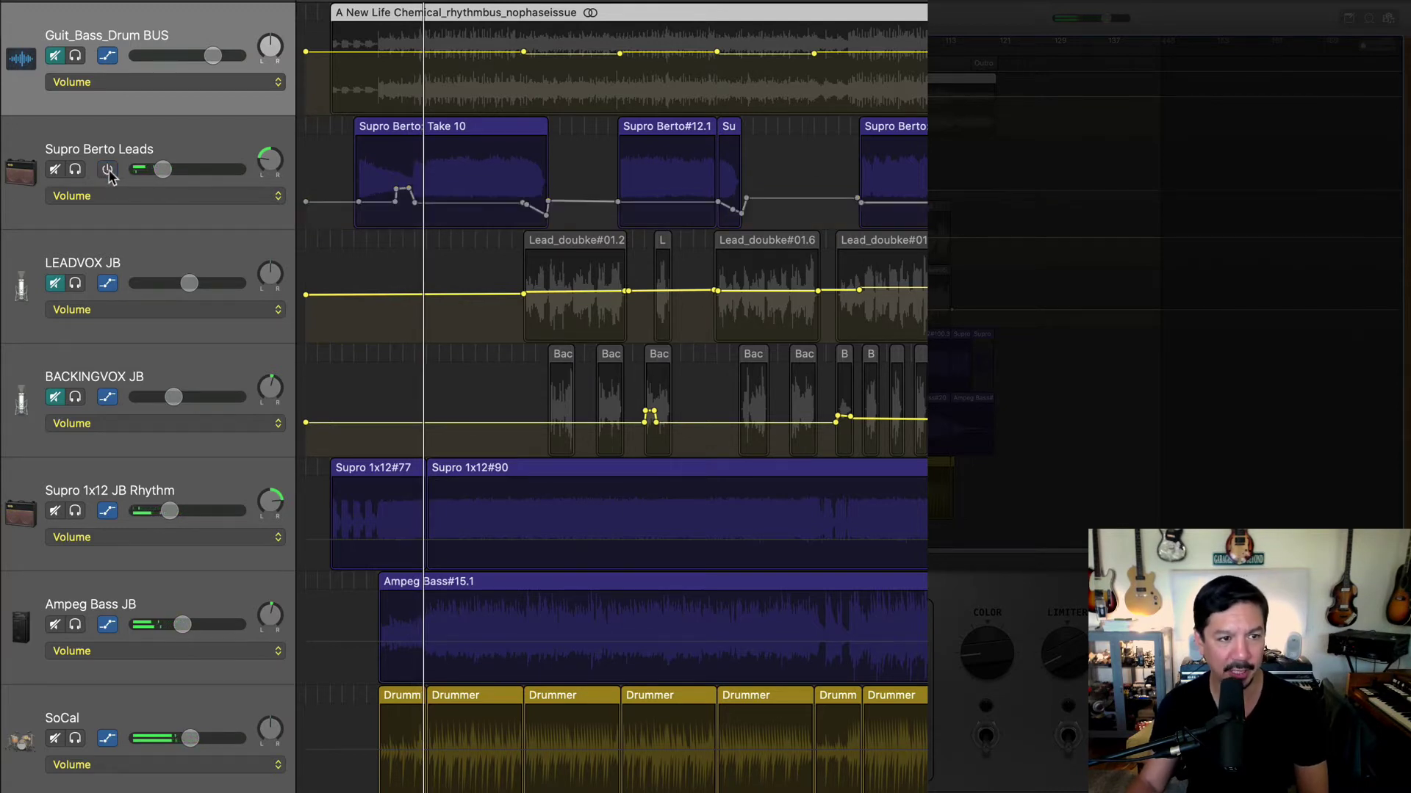
left_click(163, 170)
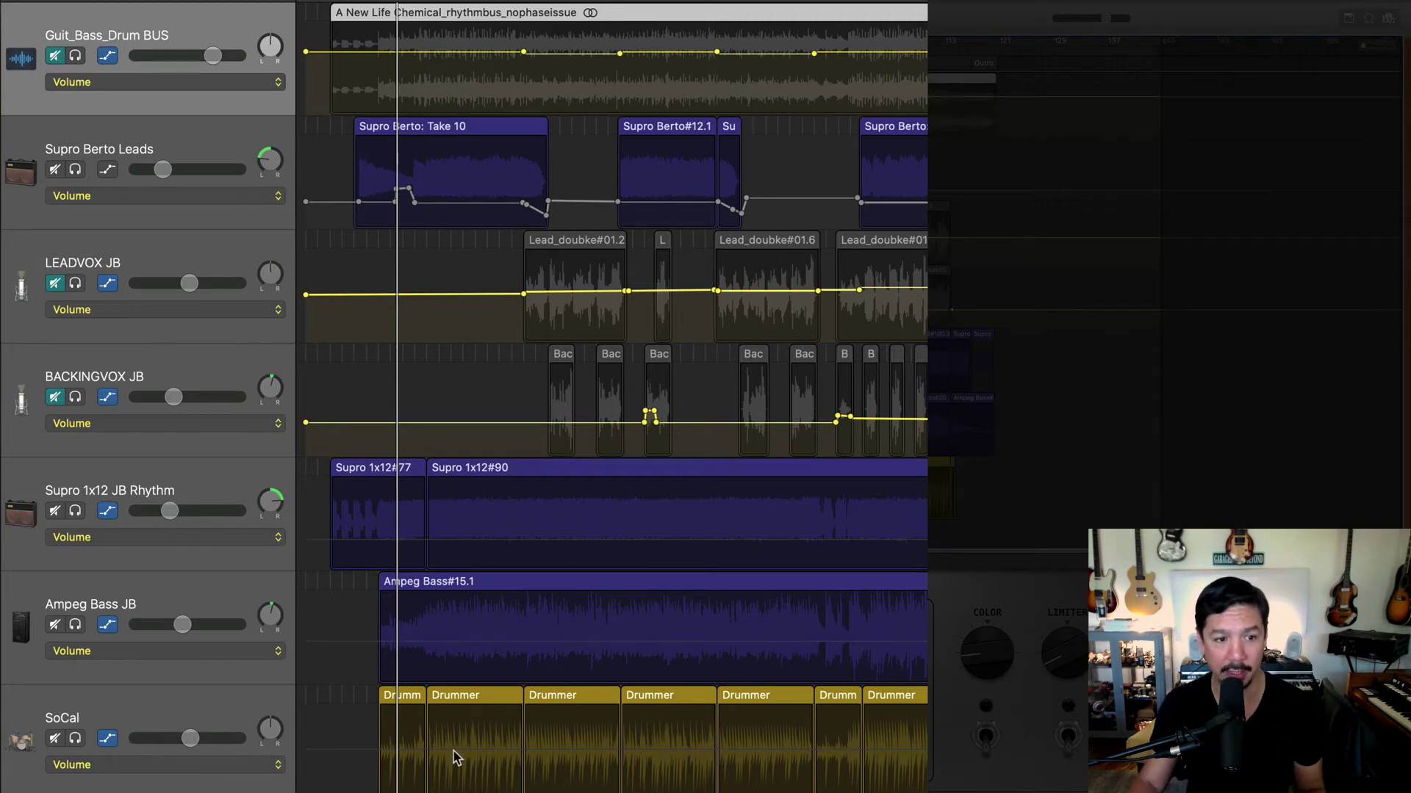
With the mix playing, slightly lower the lead and rhythm guitar volumes, and pull the Ampeg Bass volume all the way down.
left_click(212, 711)
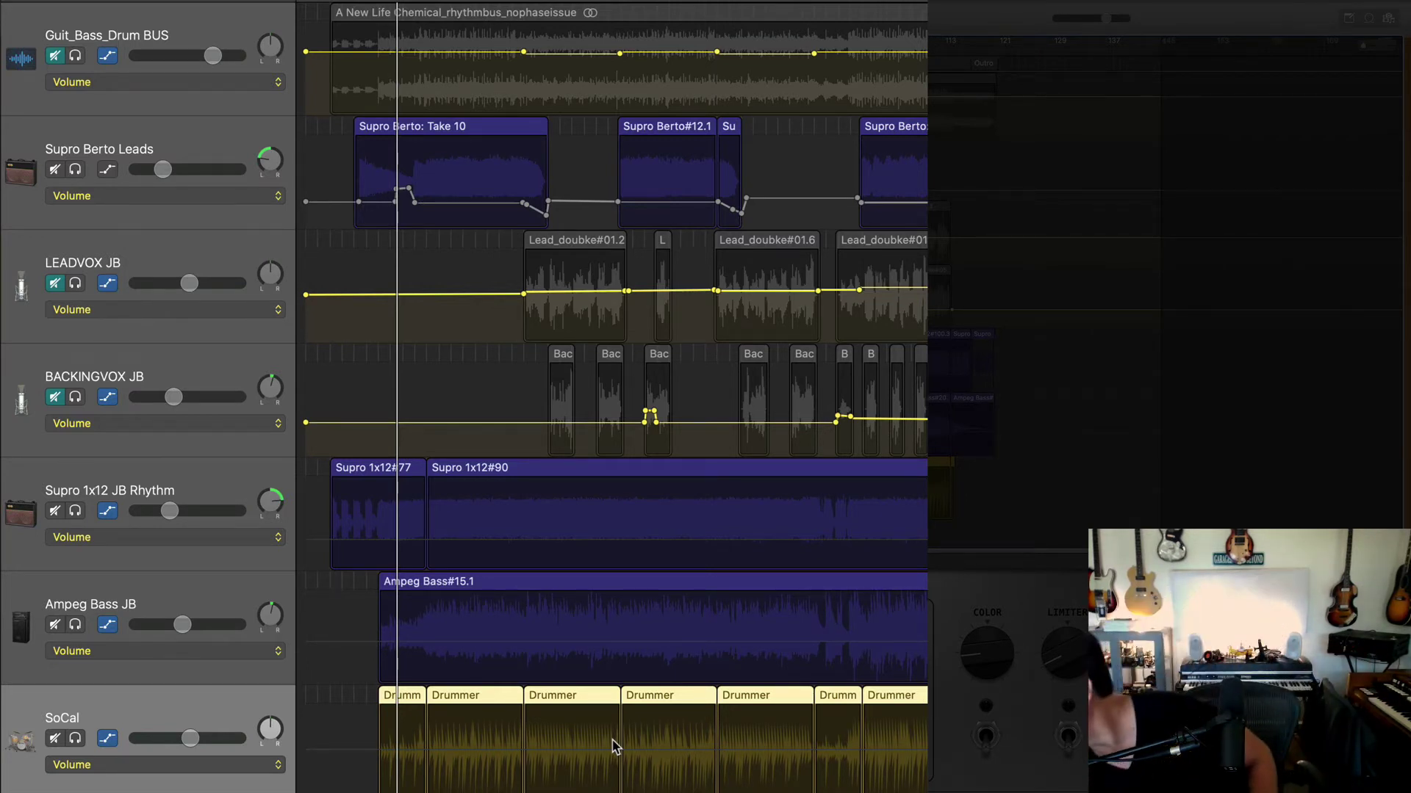
key("space")
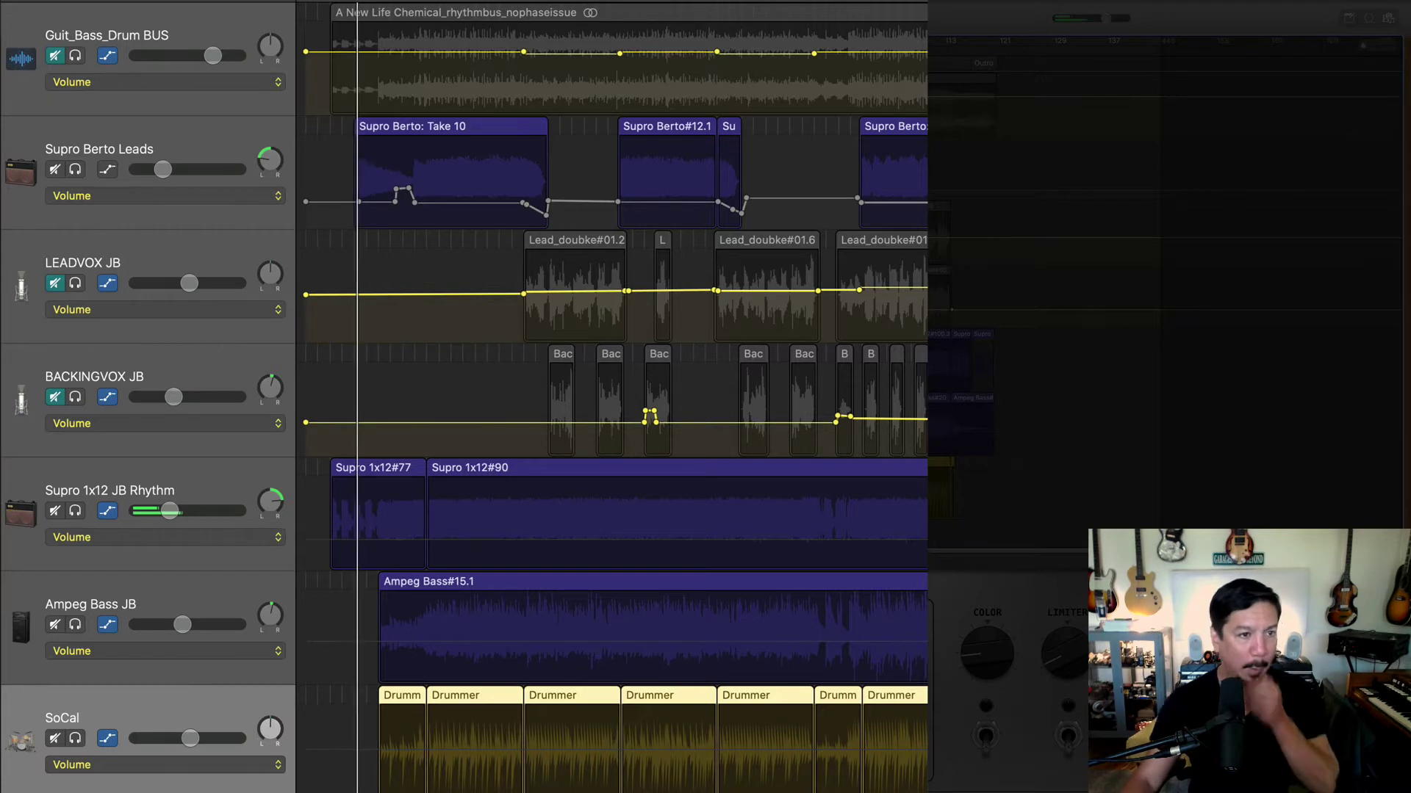
left_click_drag(178, 170, 156, 171)
left_click_drag(169, 511, 161, 510)
left_click_drag(180, 626, 135, 624)
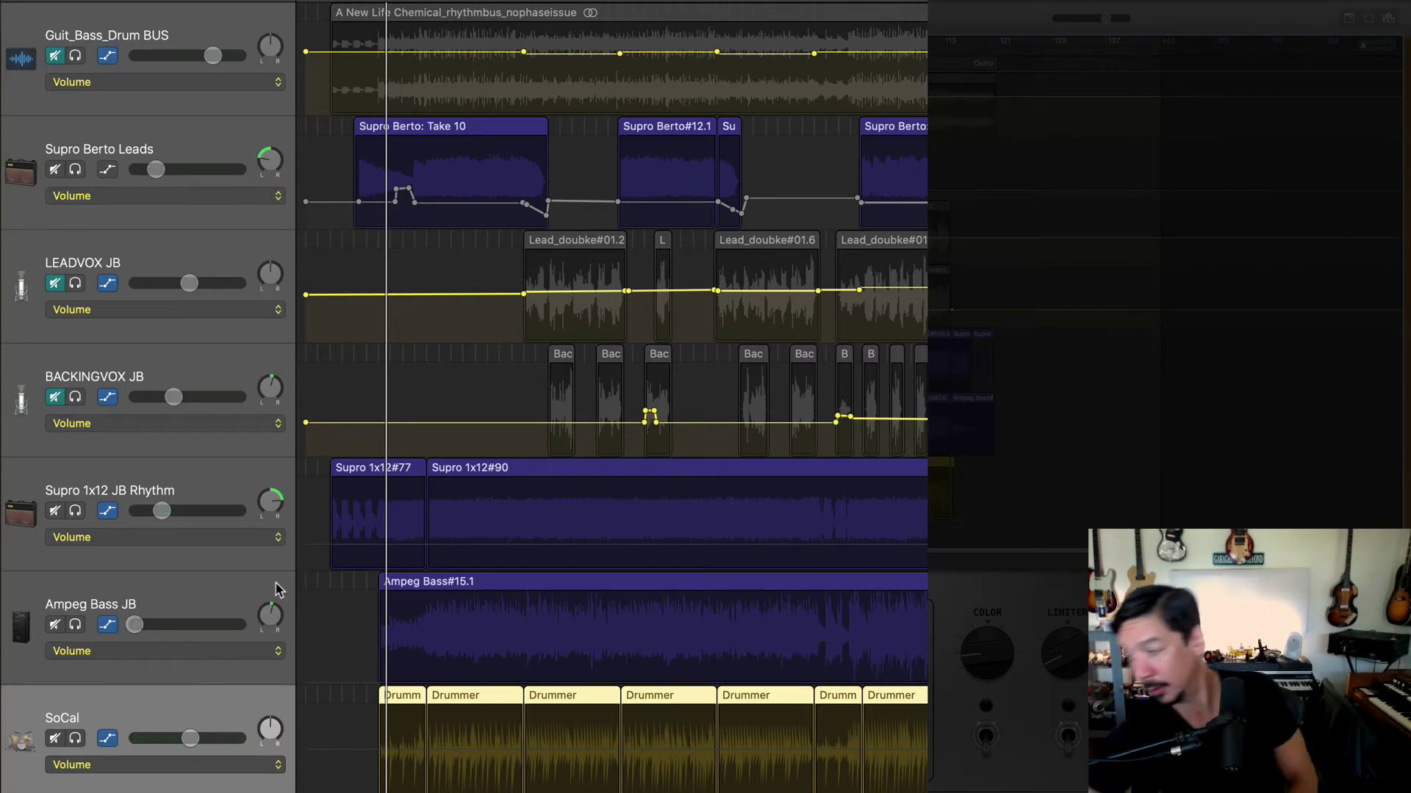
Pull the rhythm guitar's volume fully down, and rebalance the lead, bass and rhythm guitar volumes against the drums during playback.
key("space")
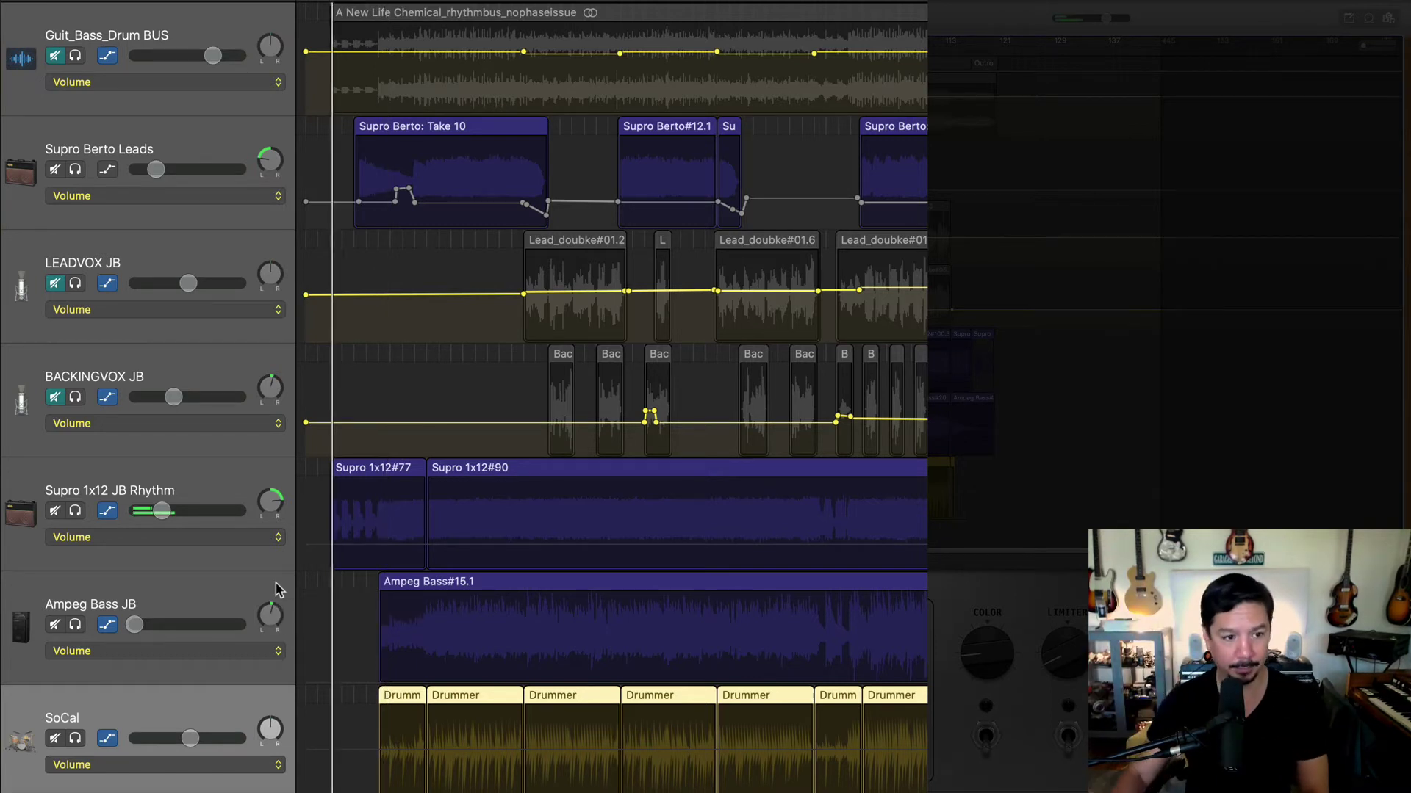
left_click_drag(163, 511, 135, 511)
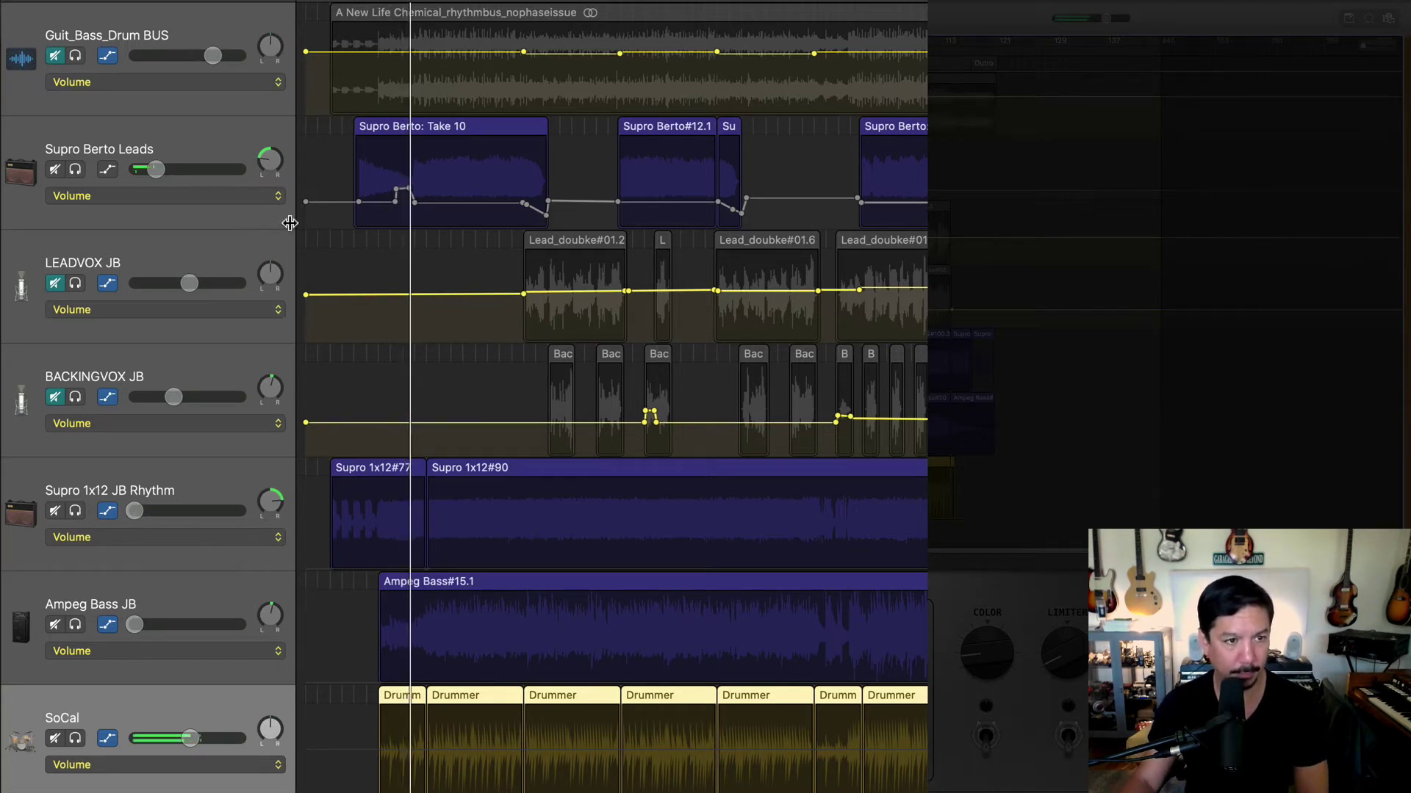
left_click_drag(156, 170, 157, 170)
left_click_drag(134, 625, 174, 625)
left_click_drag(134, 510, 159, 511)
left_click_drag(174, 624, 172, 625)
left_click(158, 510)
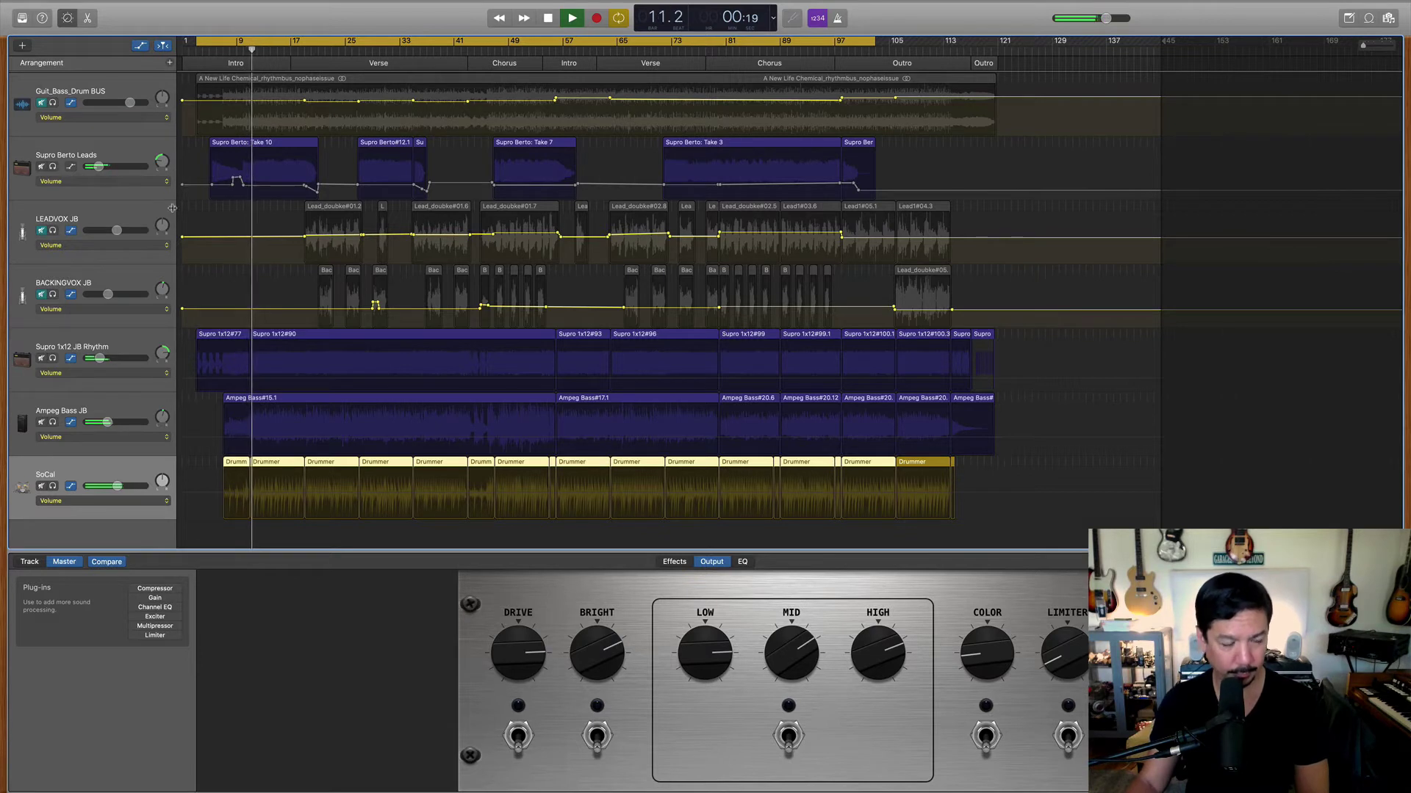
Stop playback and open the Compressor plug-in on the SoCal drum track.
left_click(108, 409)
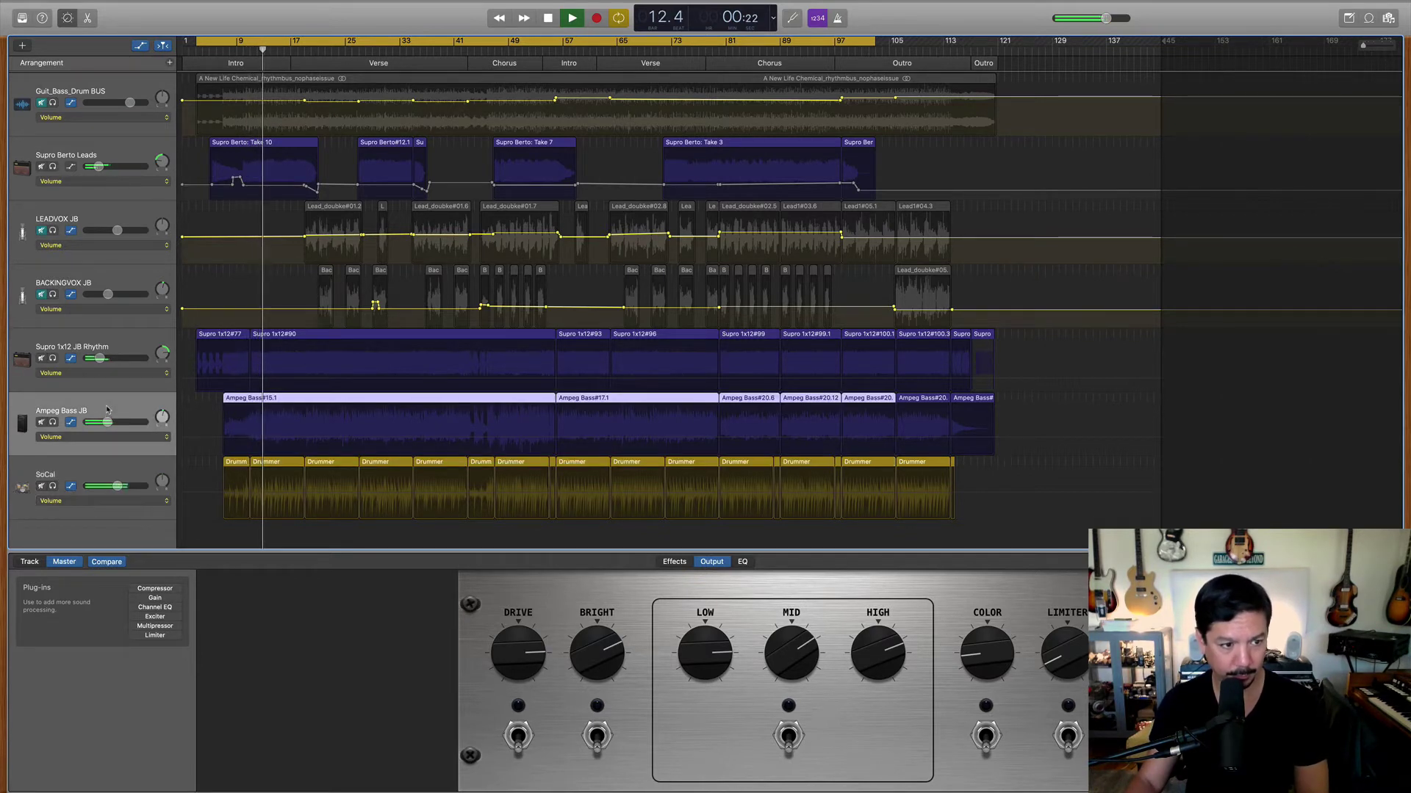
left_click(110, 463)
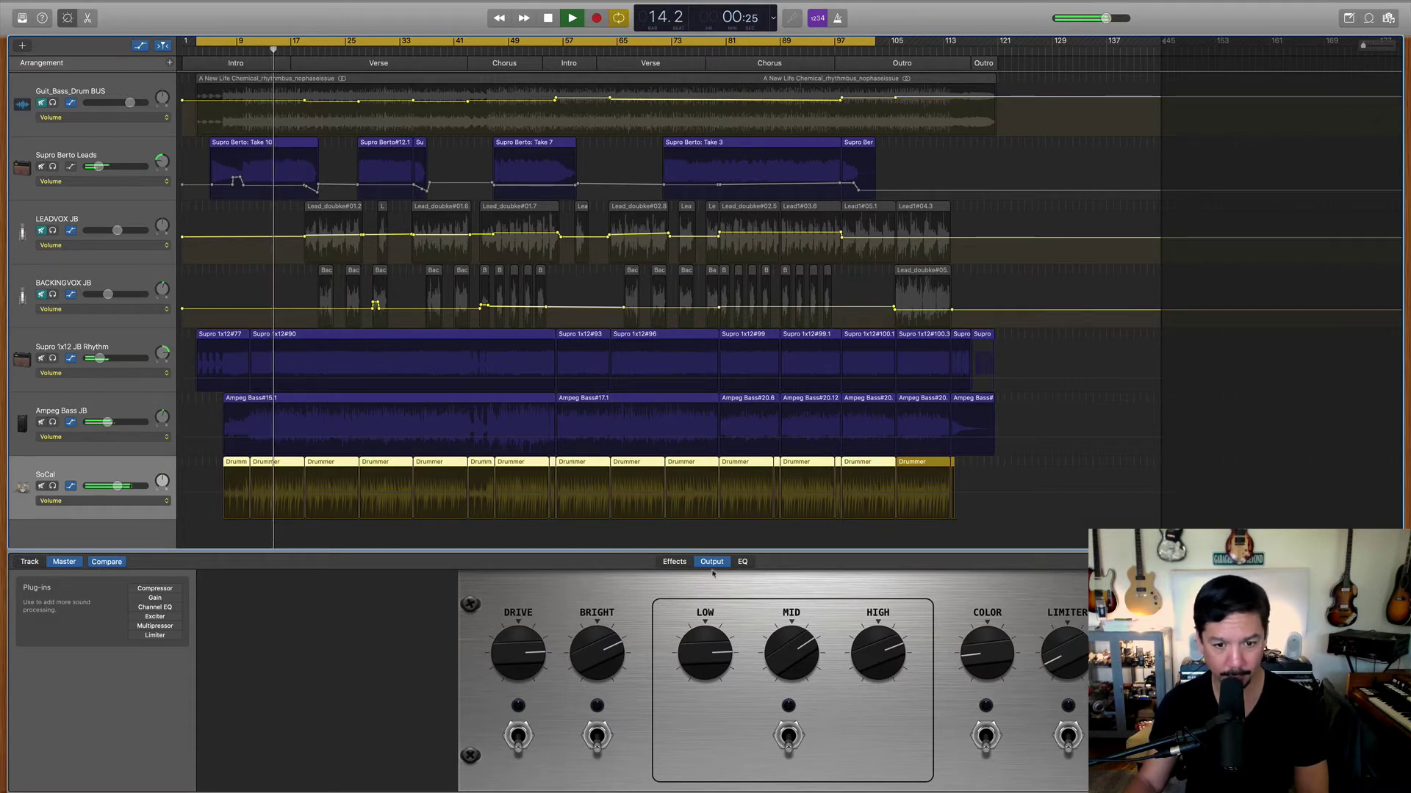
left_click(30, 562)
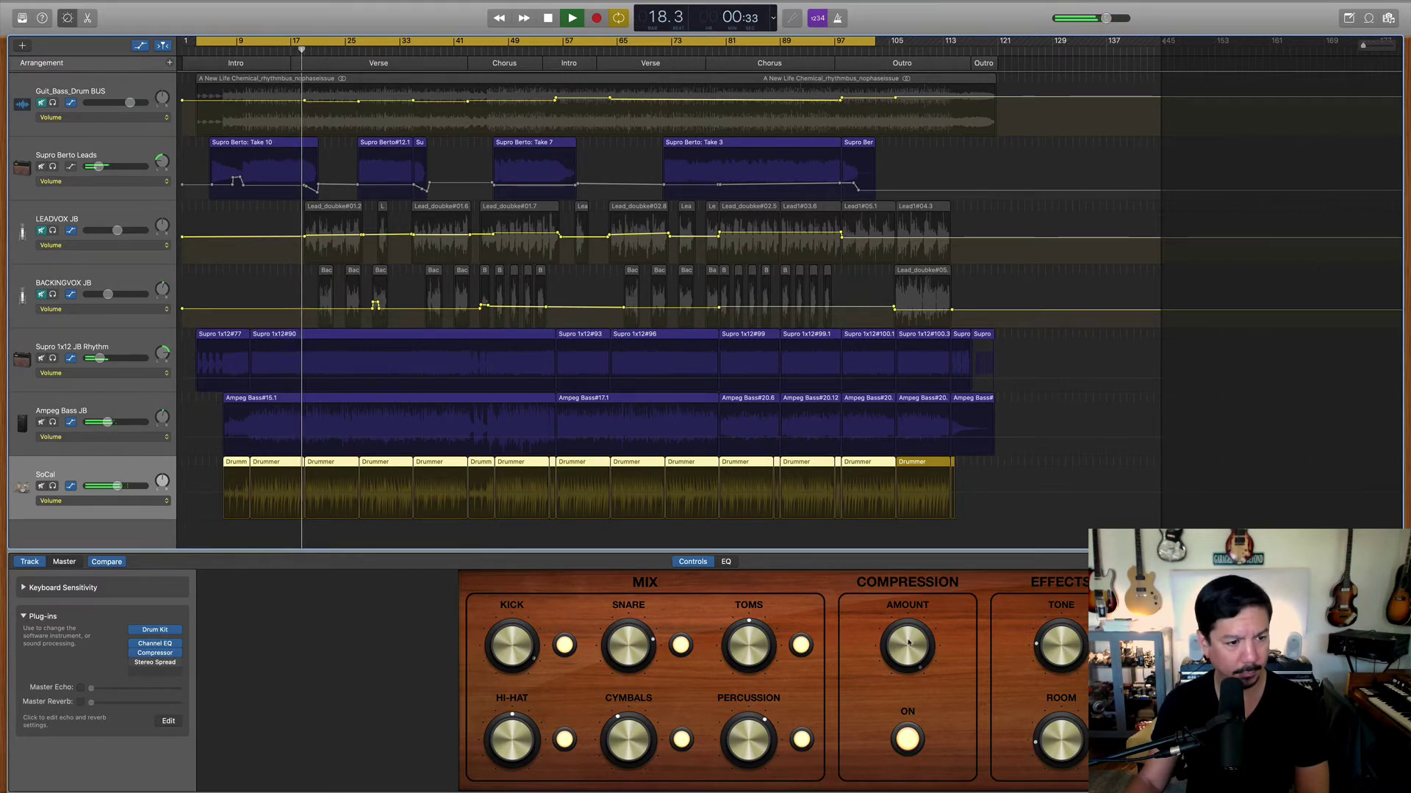
key("space")
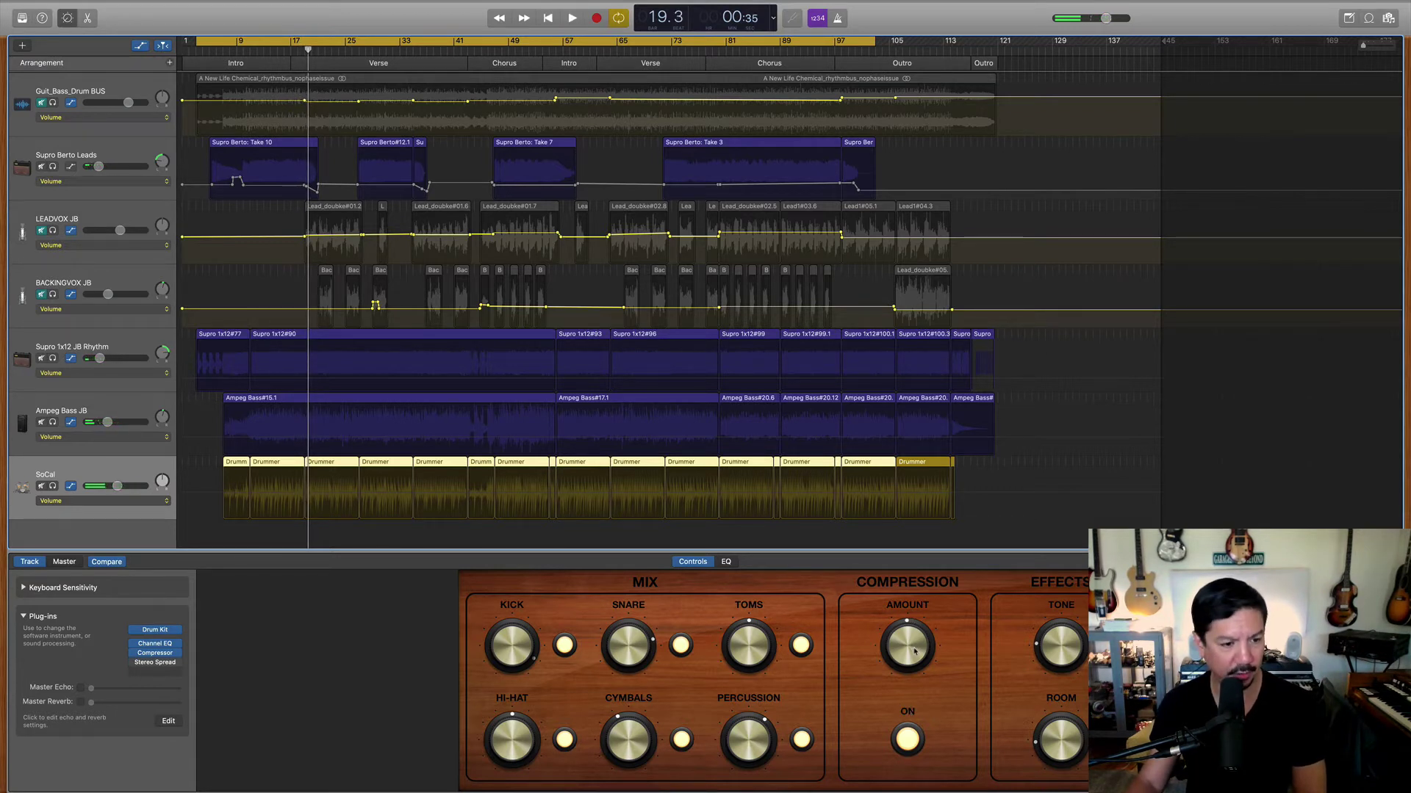
left_click(155, 653)
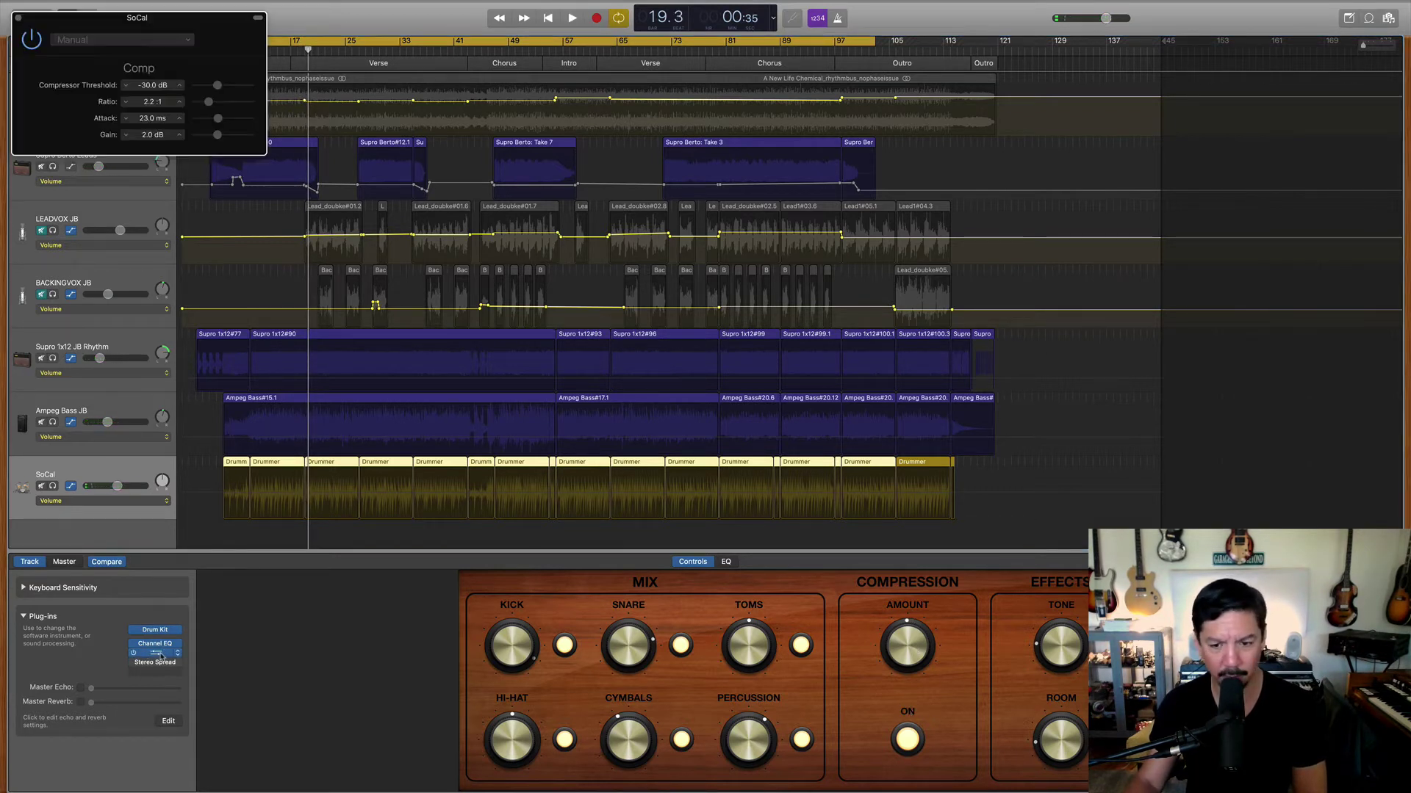
Sweep the SoCal drums' compression amount from maximum to minimum, reaching a -25.0 dB threshold, 1.5:1 ratio and 0.0 dB gain.
left_click_drag(917, 656, 912, 527)
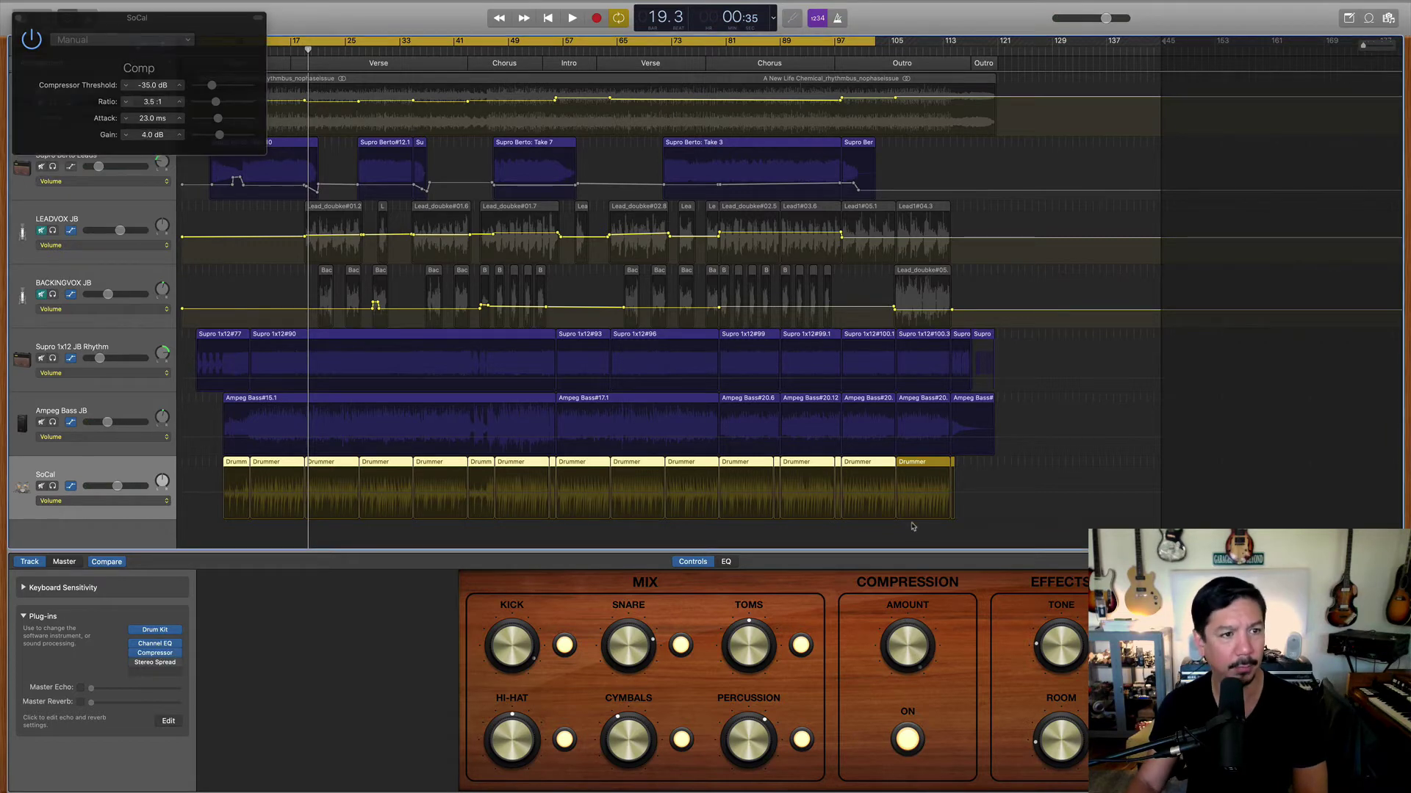
key("space")
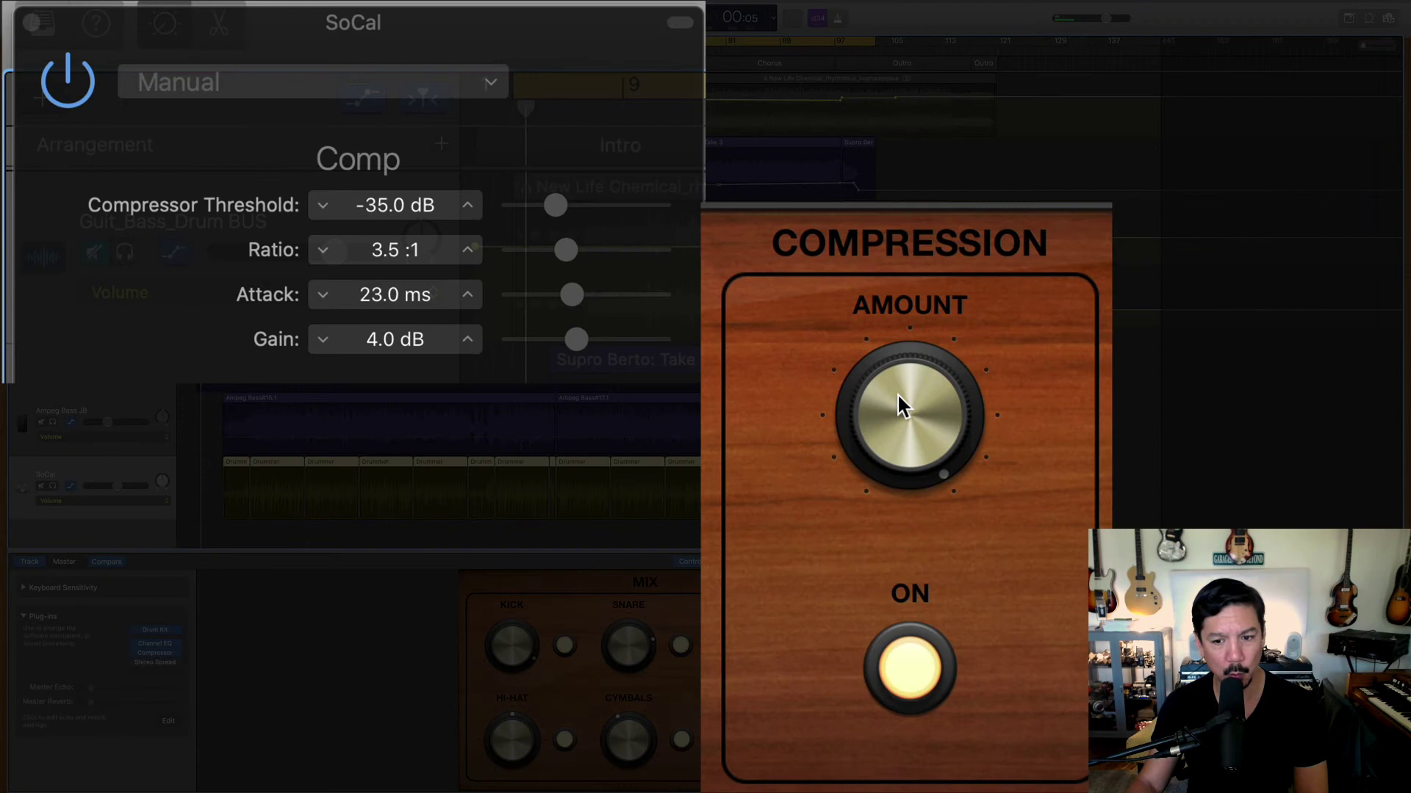
left_click_drag(897, 394, 904, 589)
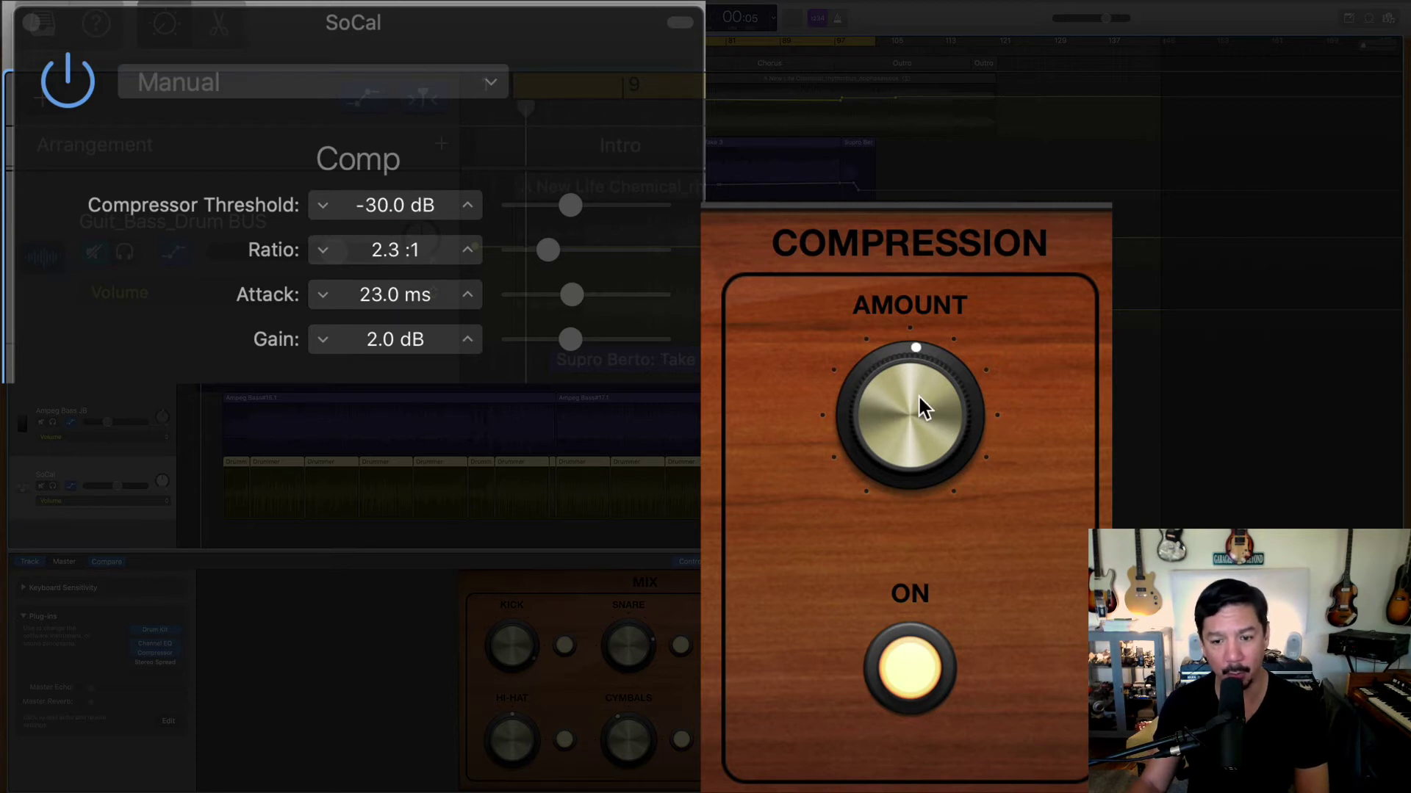
left_click_drag(919, 395, 936, 764)
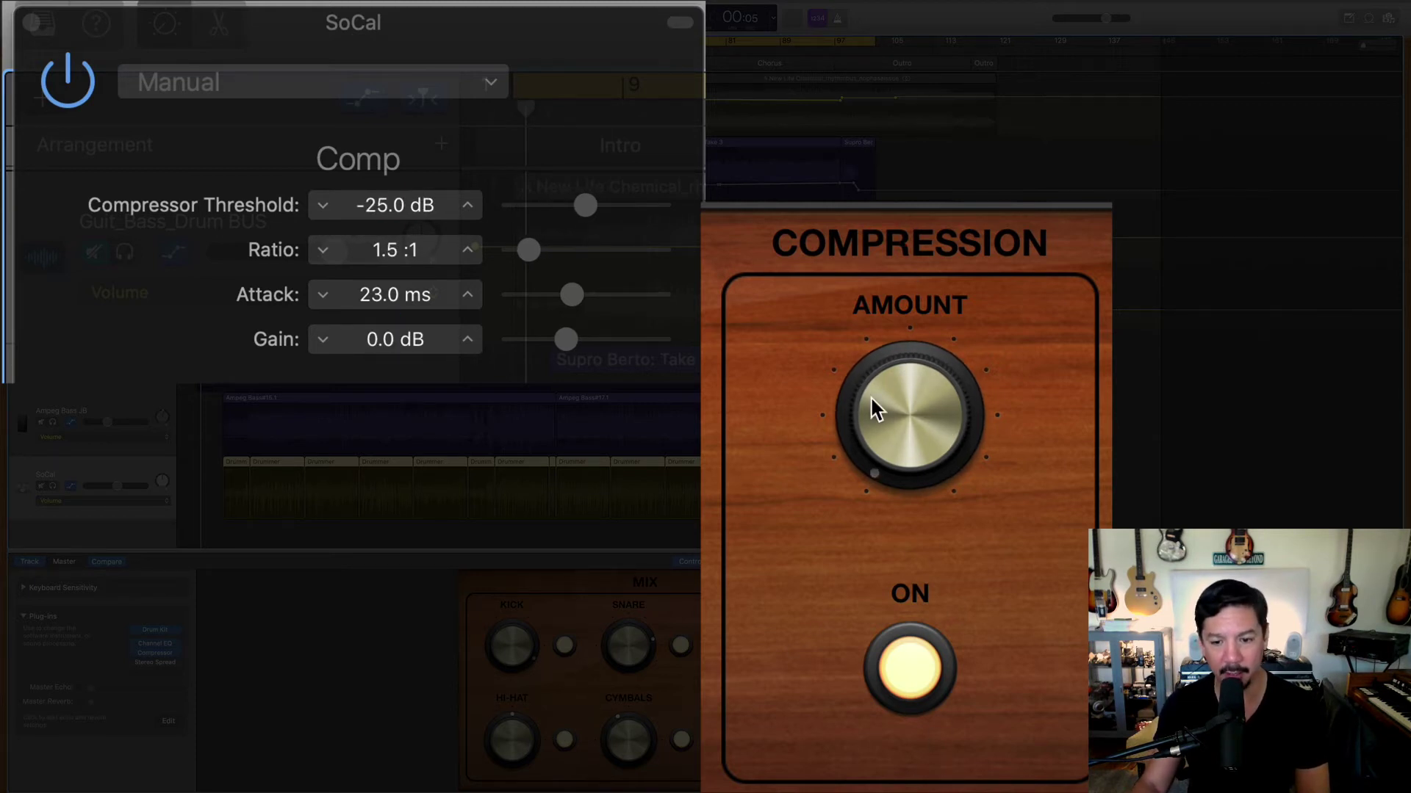
Raise the SoCal drums' compression amount to a -30.0 dB threshold and 2.3:1 ratio, and lower the compressor gain to -5.0 dB.
left_click_drag(870, 408, 865, 217)
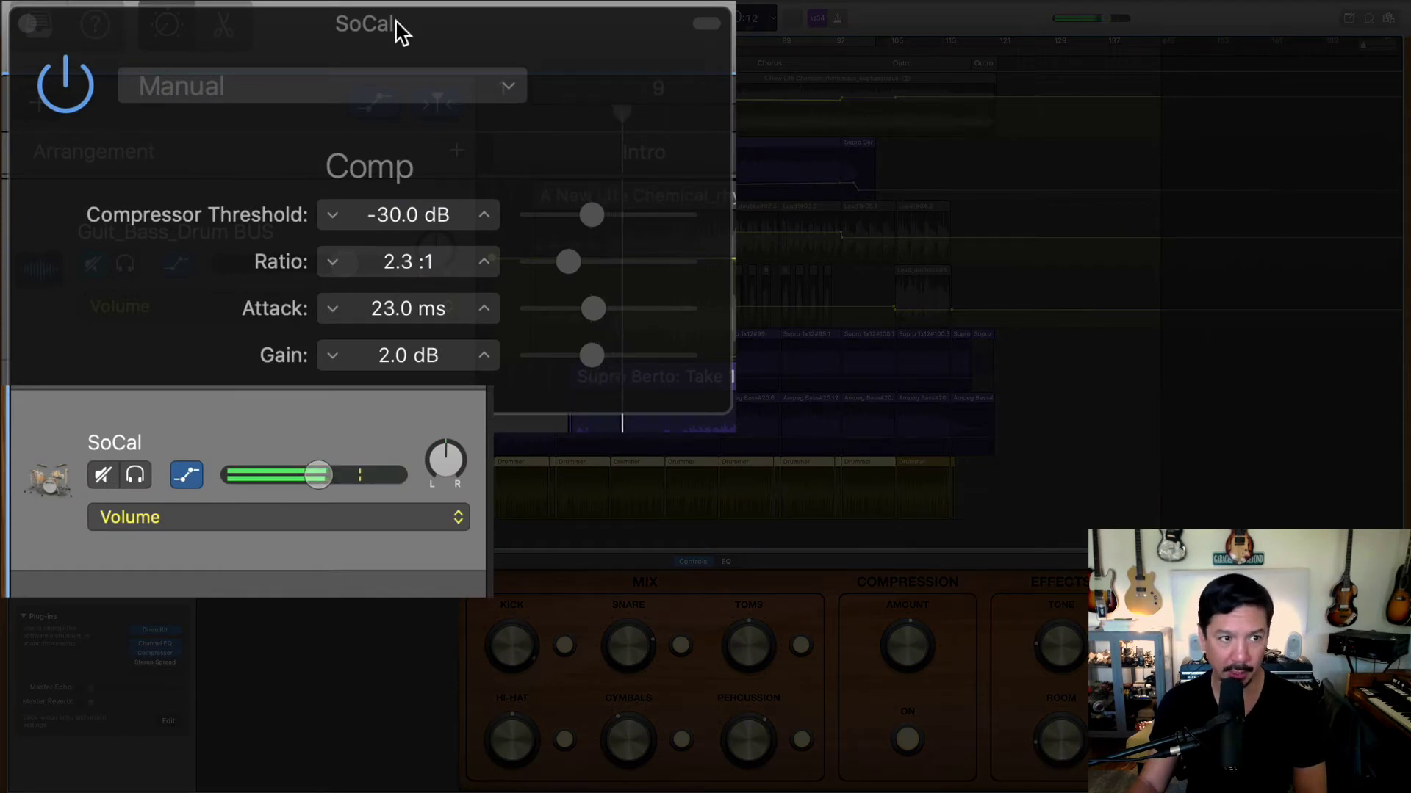
left_click_drag(590, 351, 561, 384)
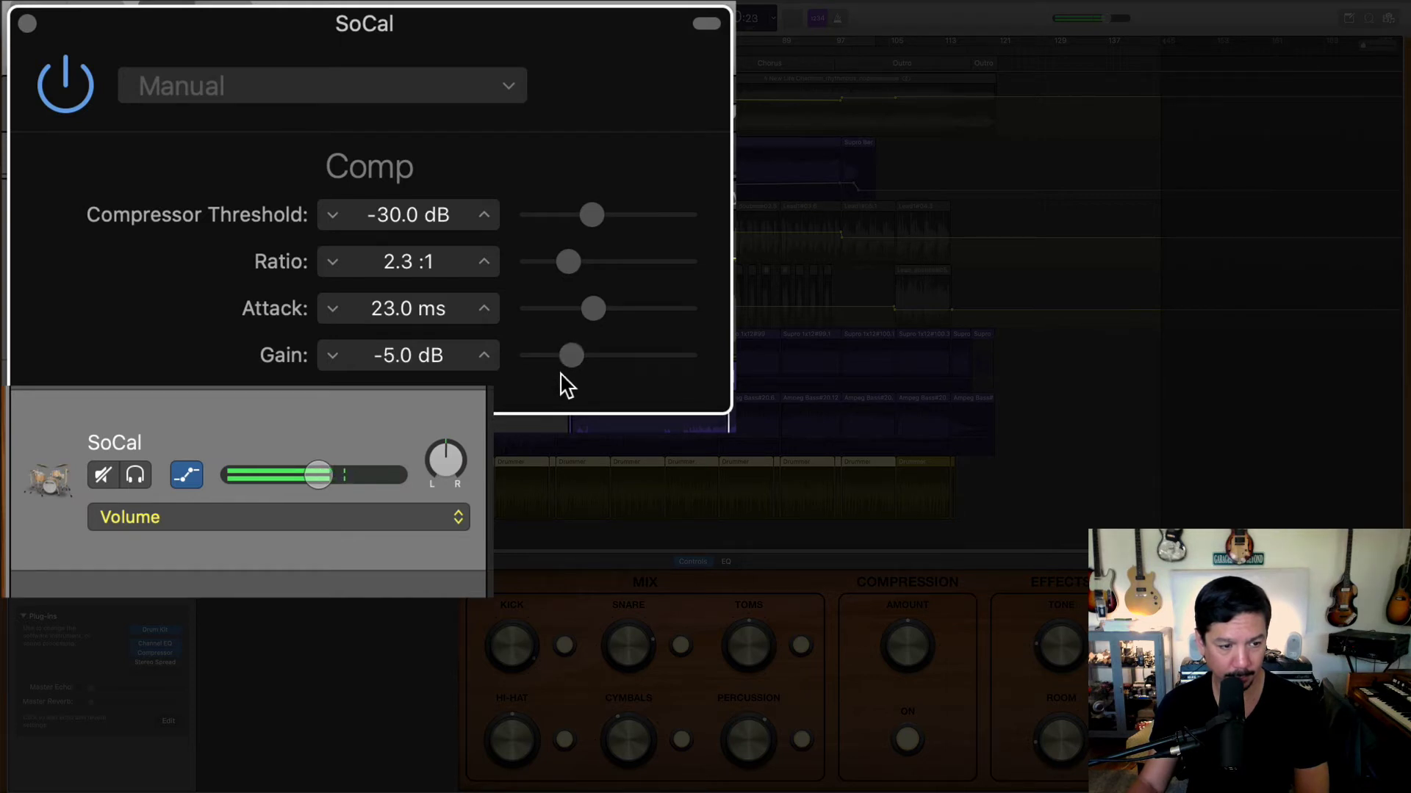
left_click(27, 24)
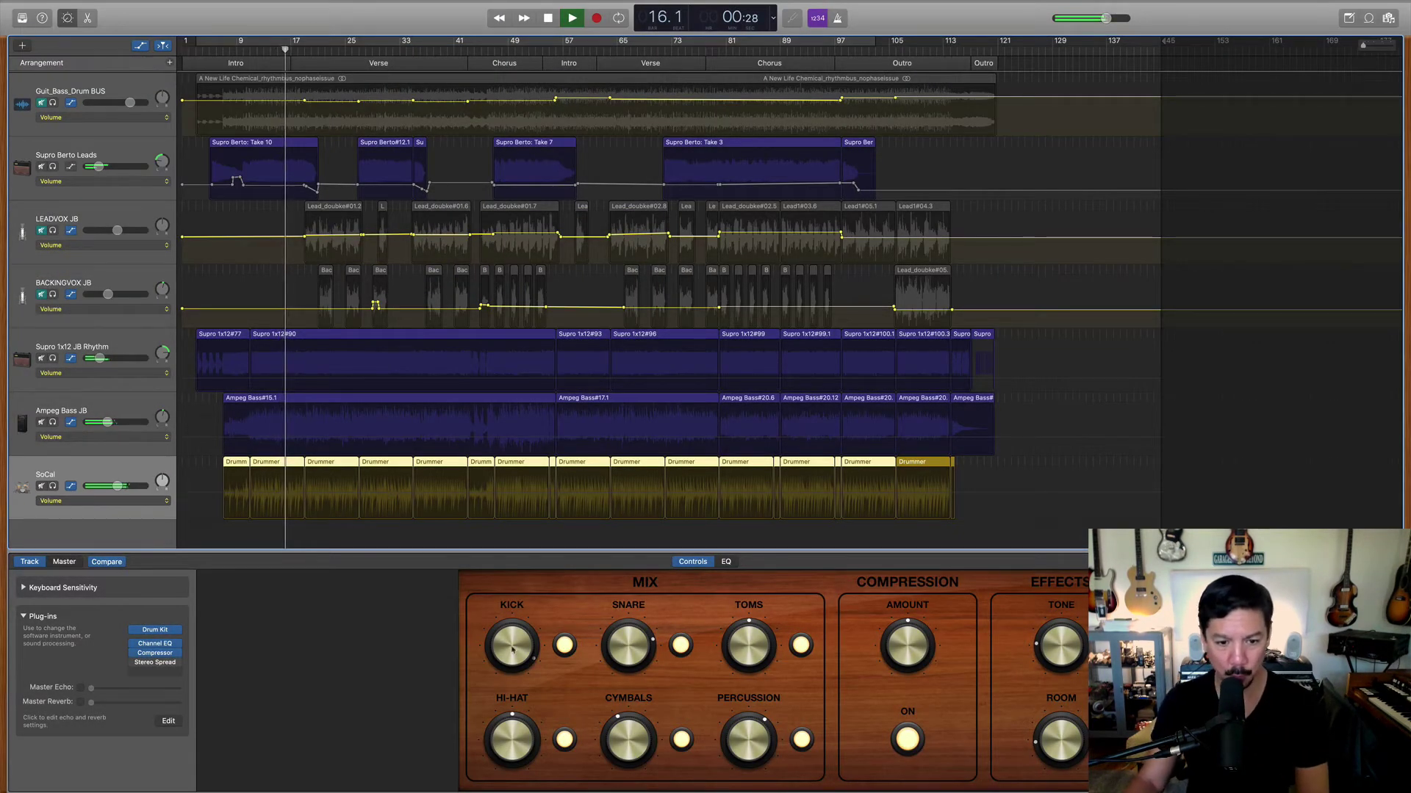
key("space")
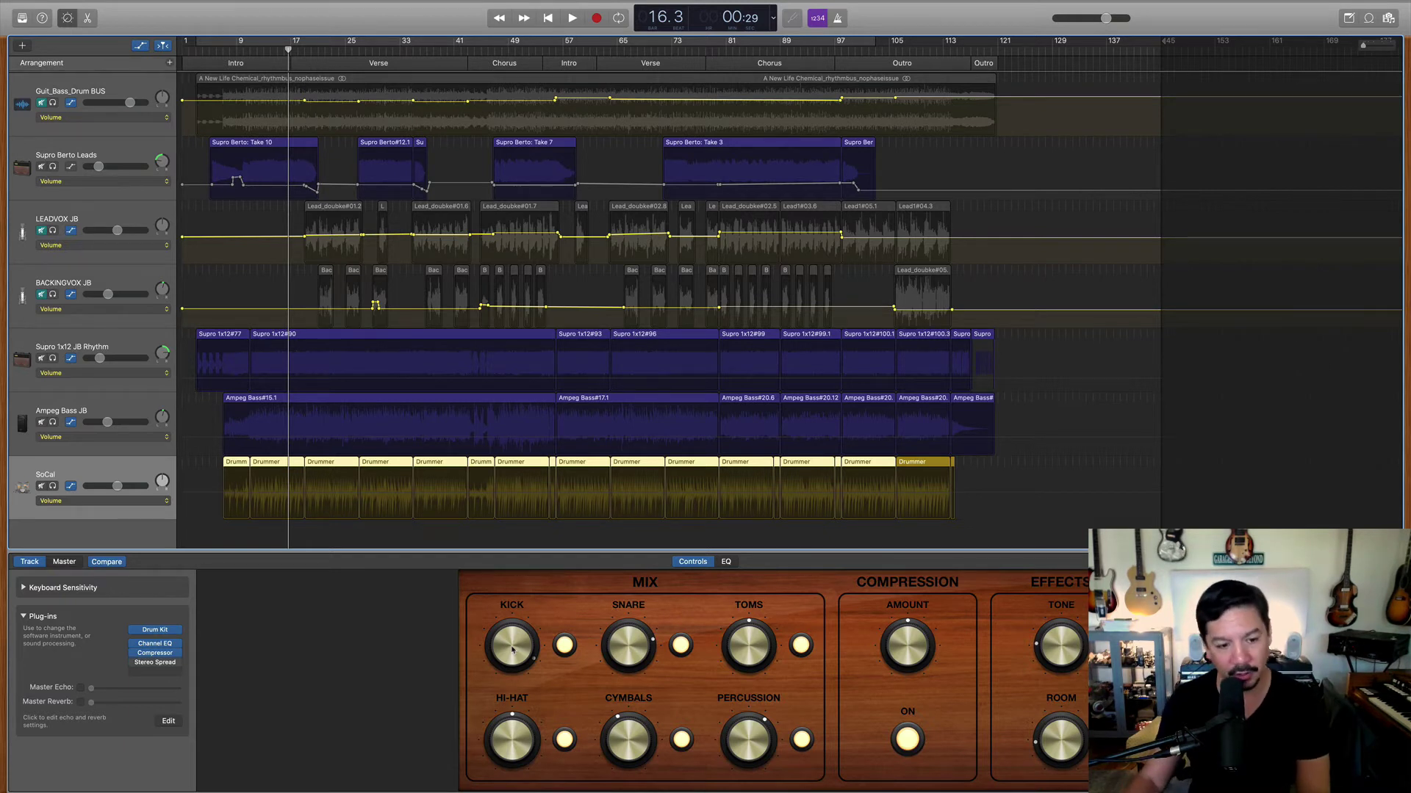
Play the mix from the start of the verse and slightly raise the Supro Berto Leads volume.
key("space")
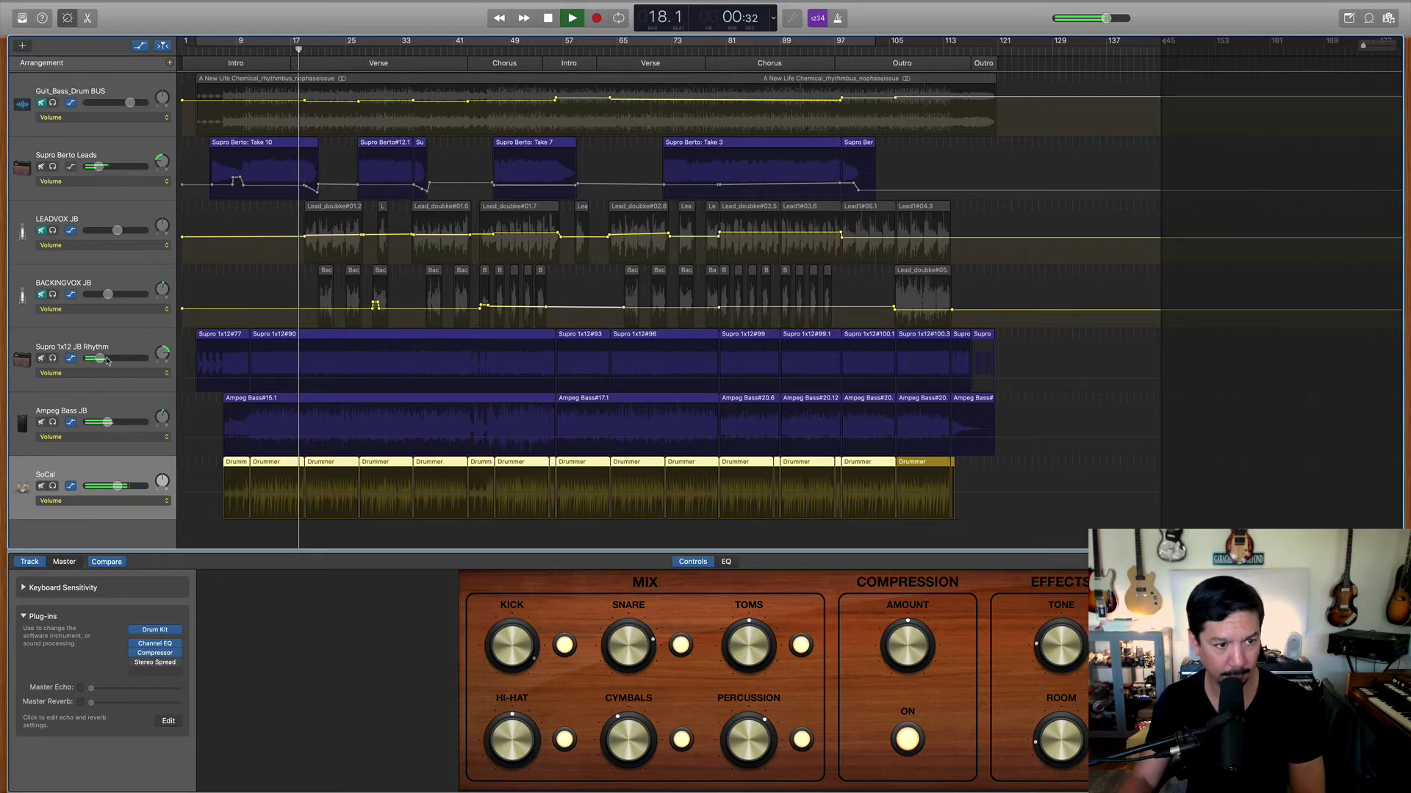
left_click_drag(98, 167, 104, 167)
key("space")
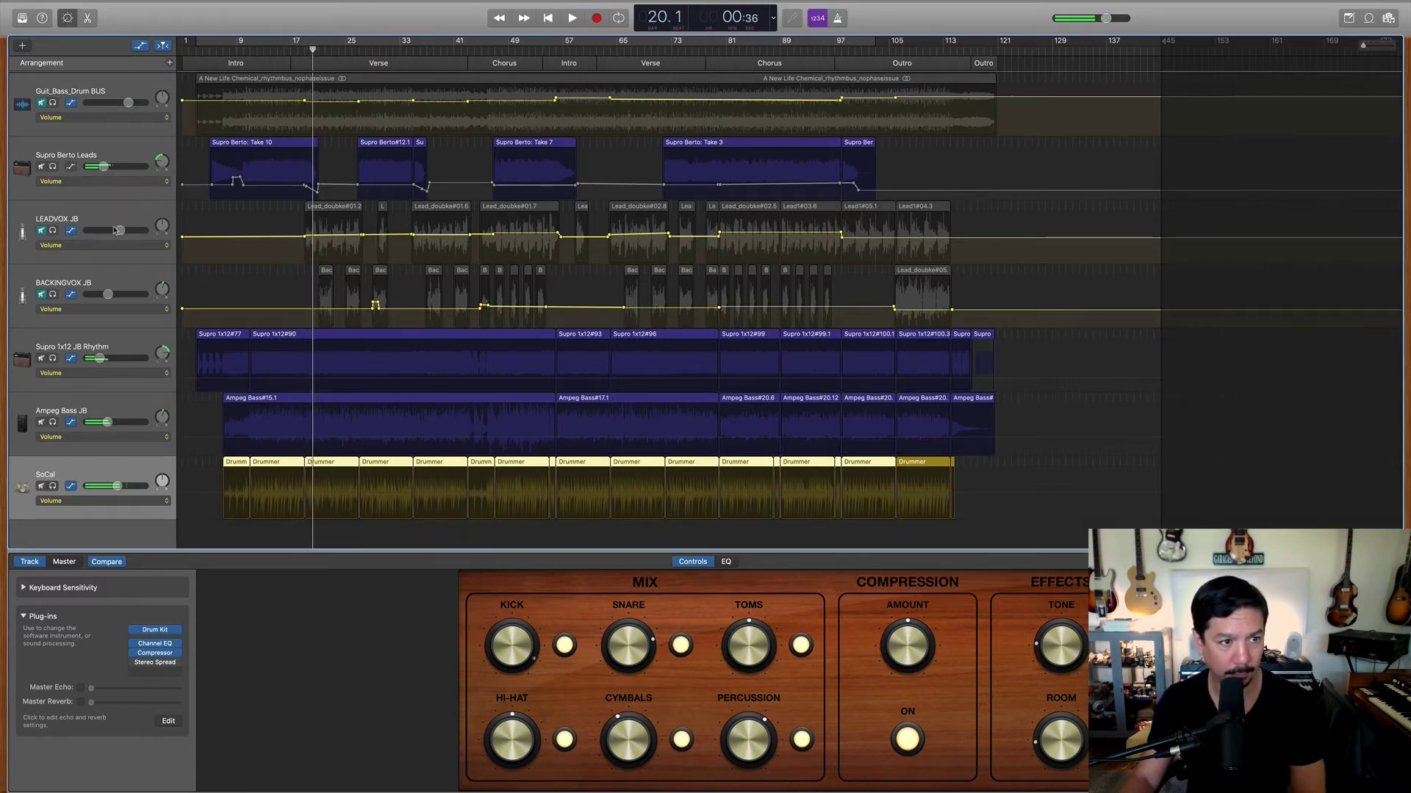
Select the LEADVOX track, turn off its volume automation and lower its volume.
left_click(105, 217)
left_click(73, 230)
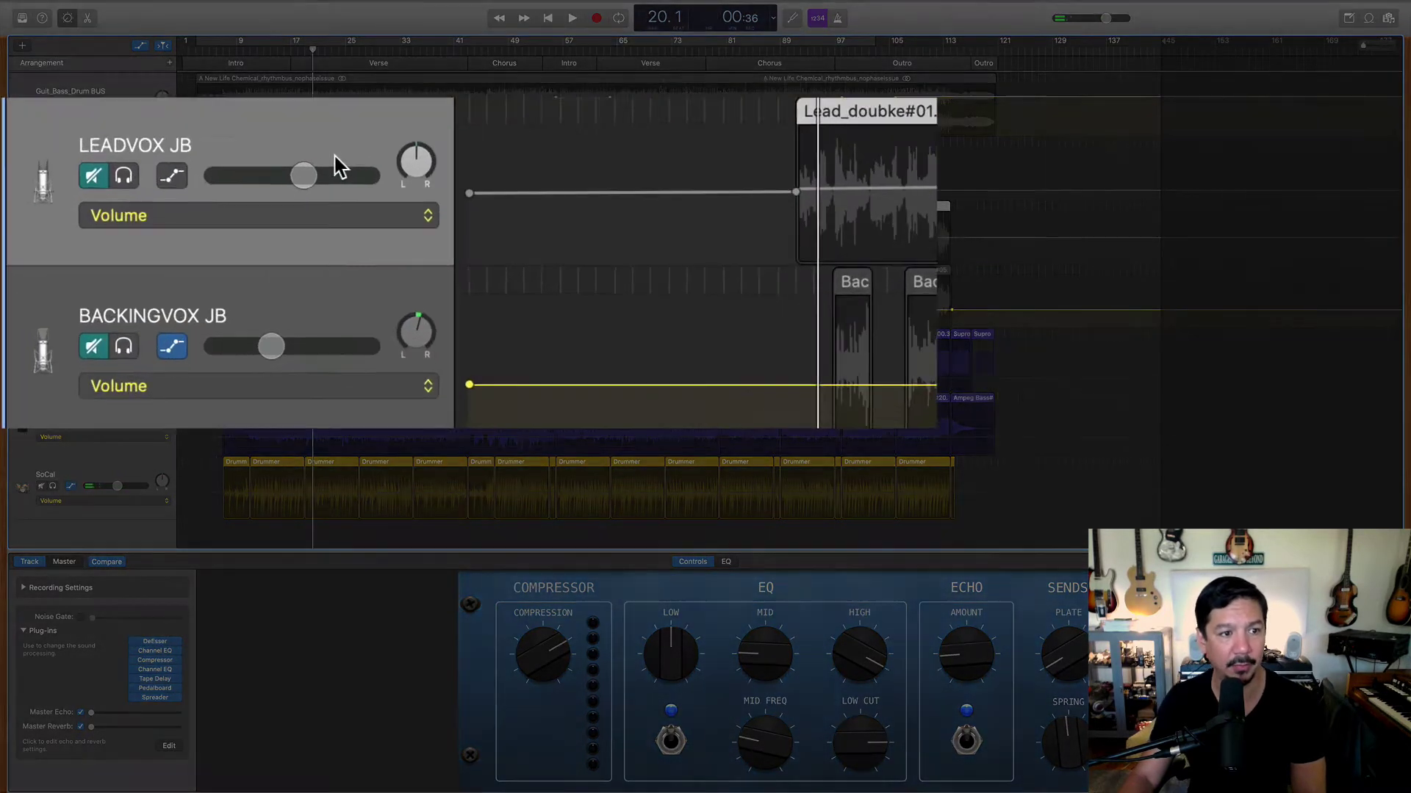
left_click_drag(120, 230, 104, 230)
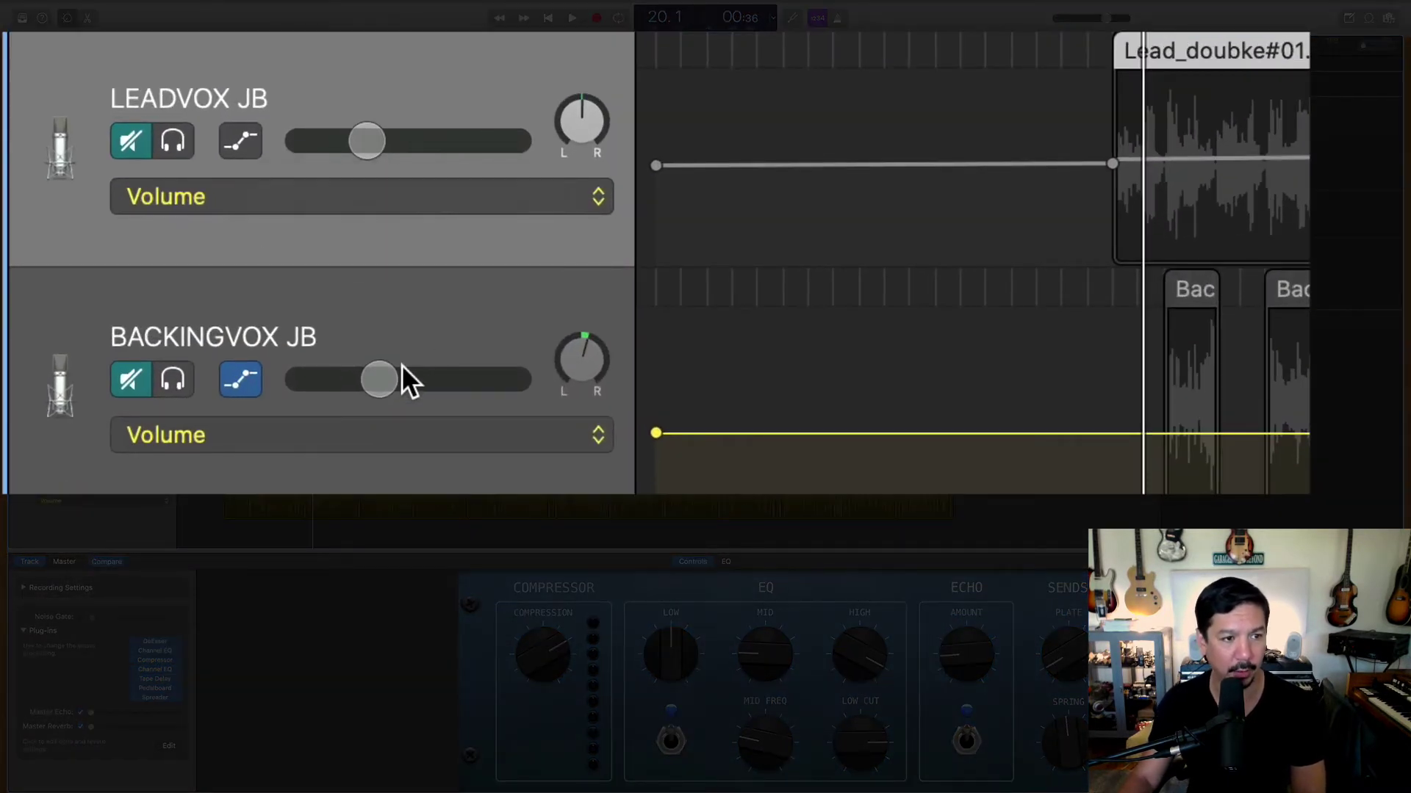
Unmute both vocal tracks, turn off the BACKINGVOX volume automation and pull its volume all the way down.
left_click(142, 379)
left_click_drag(377, 381, 279, 383)
left_click(240, 379)
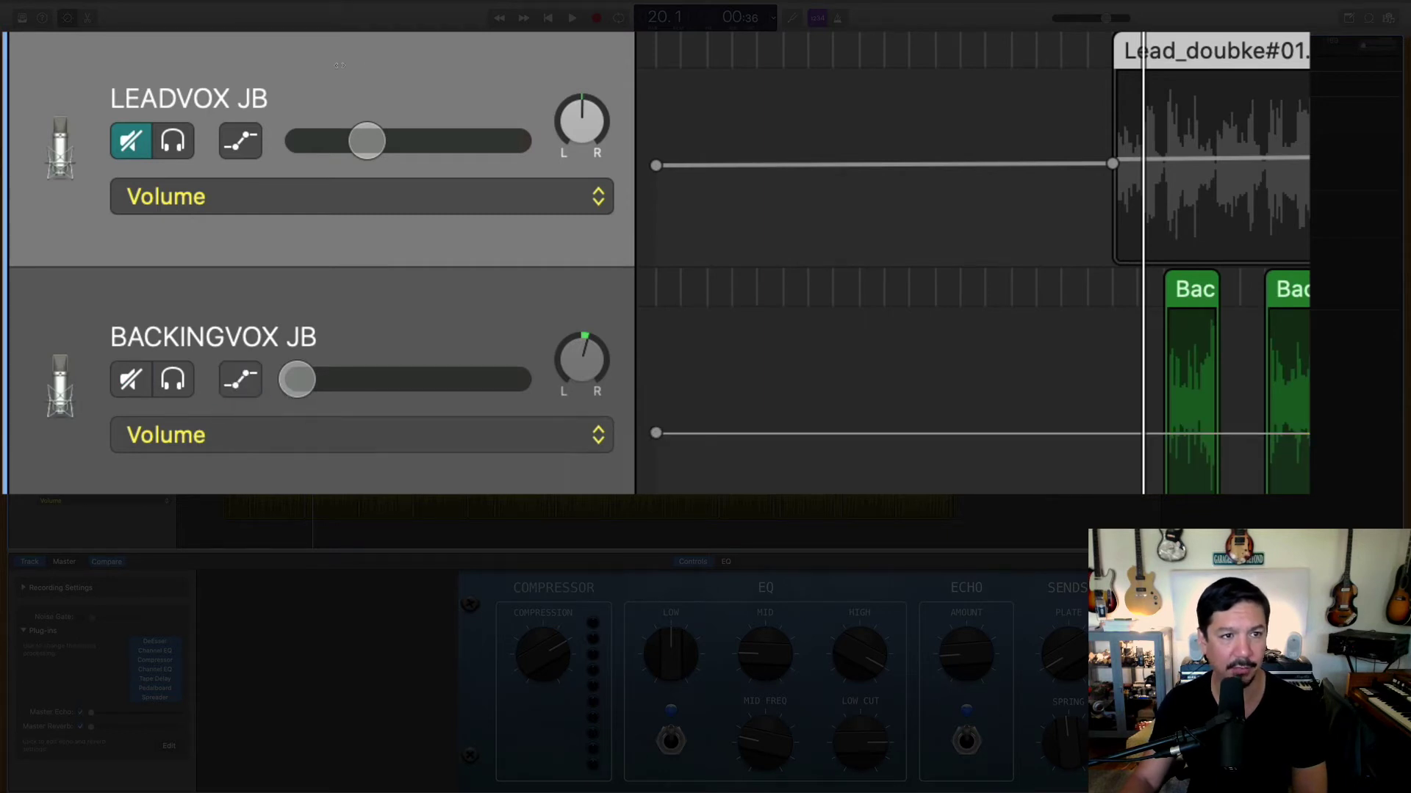
left_click(122, 134)
Play the verse with the backing vocal muted, and bypass the Spreader plug-in on the lead vocal.
key("space")
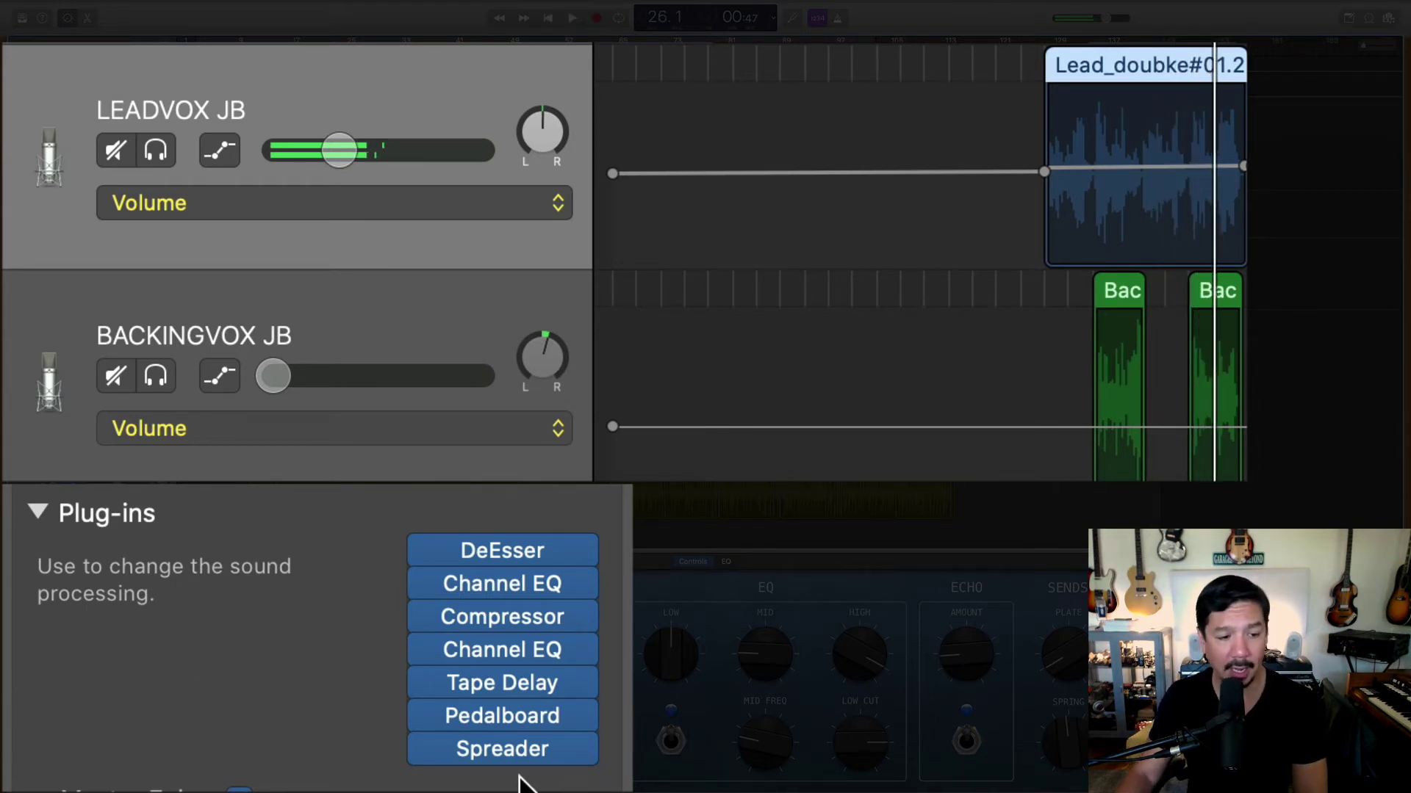
left_click(120, 375)
key("space")
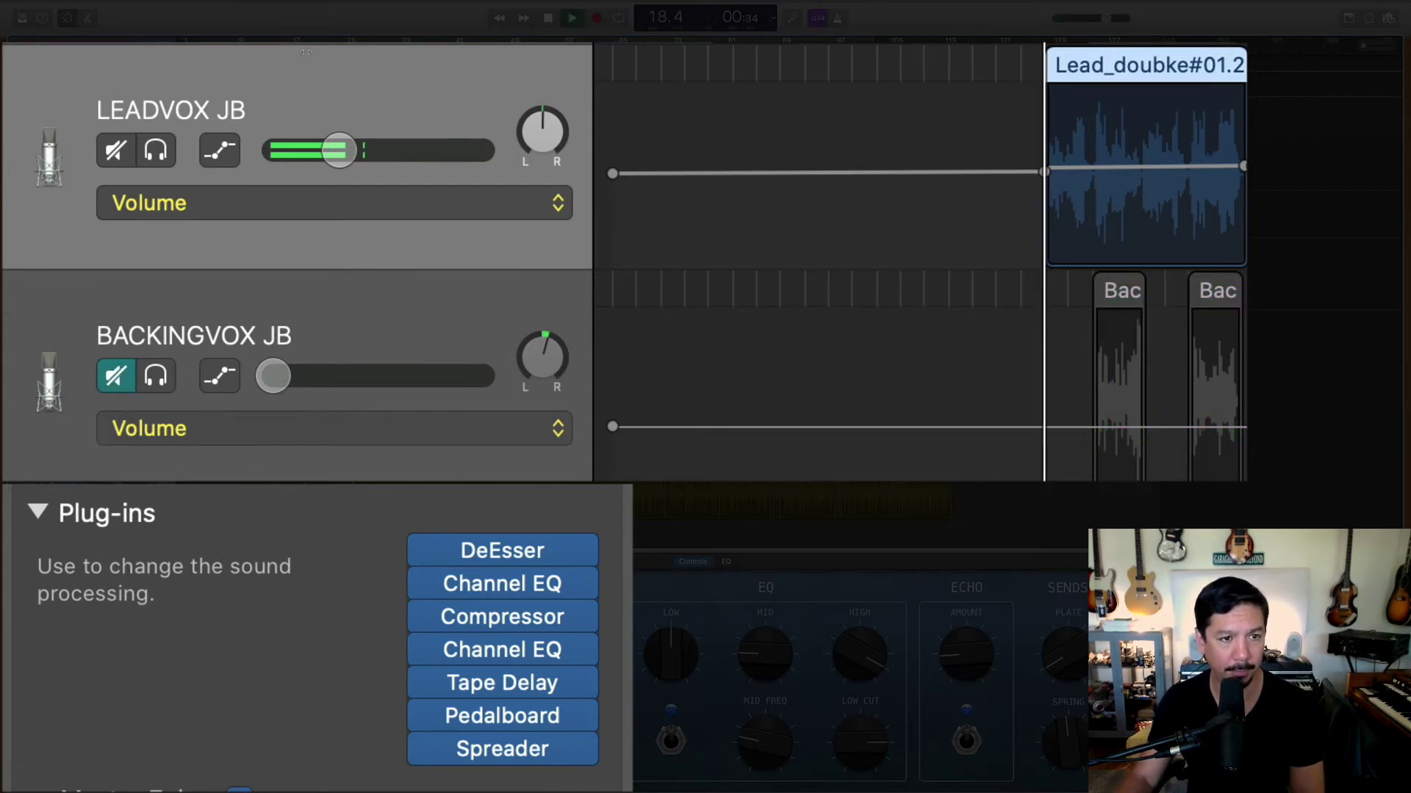
left_click(423, 749)
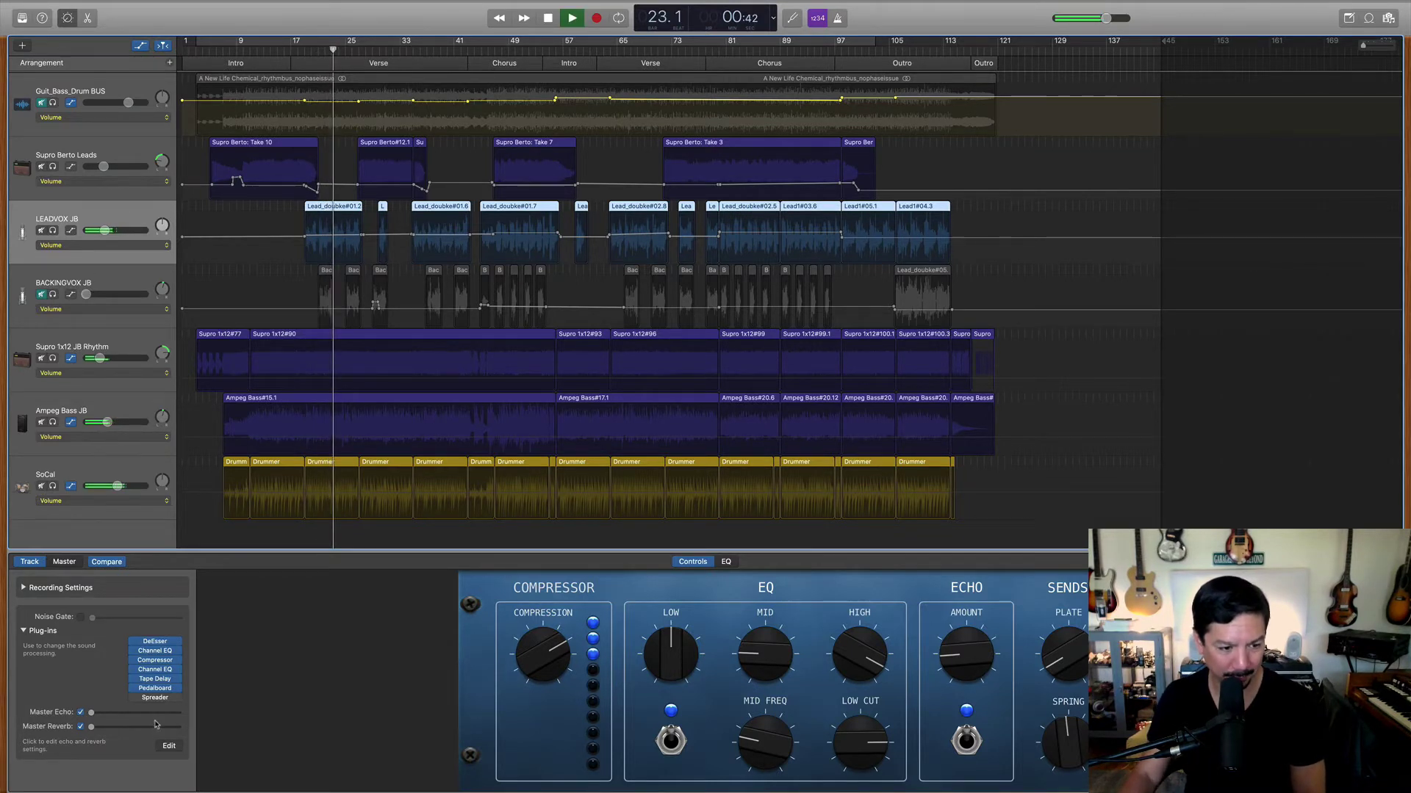
key("space")
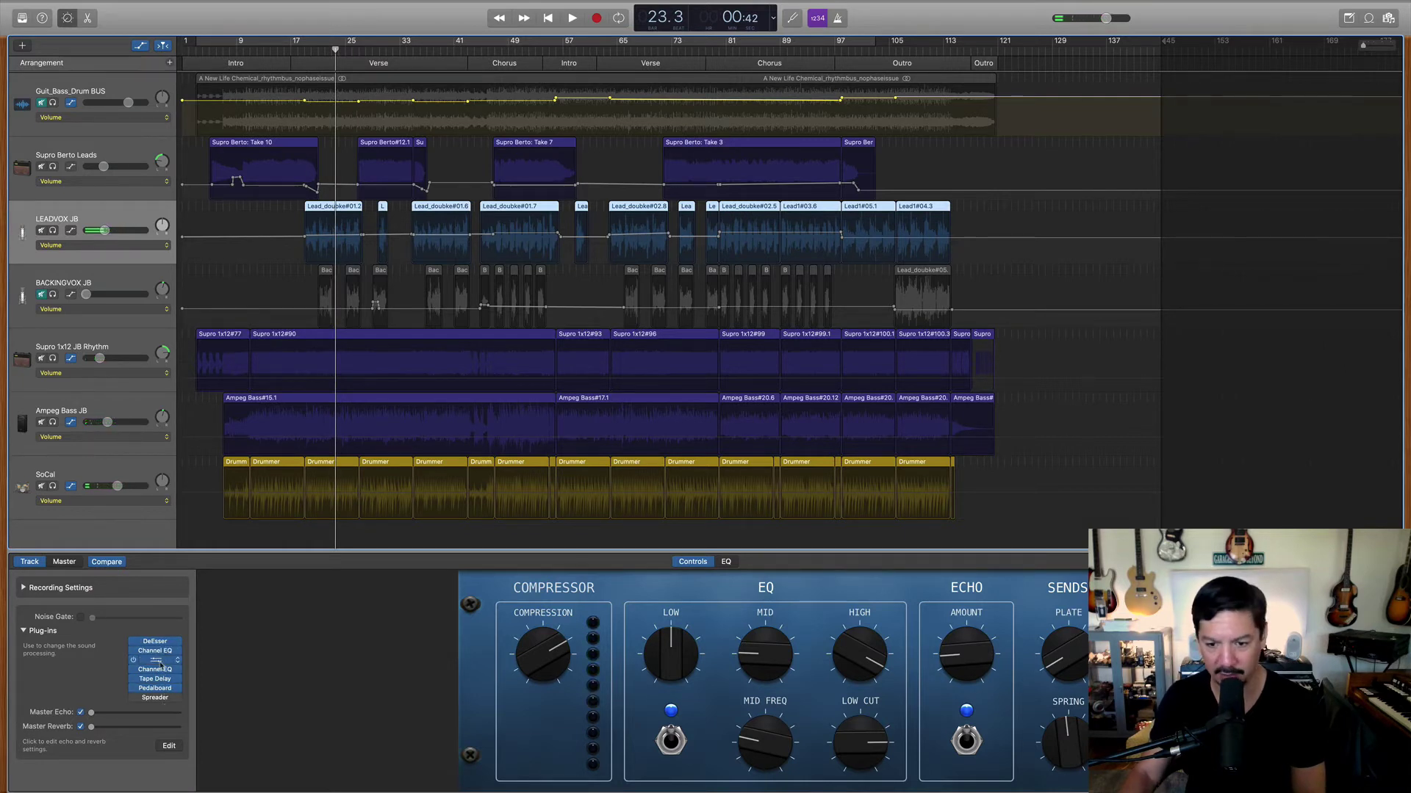
Open the lead vocal's Compressor and lower its gain to -10.0 dB while the verse plays.
left_click(159, 661)
key("space")
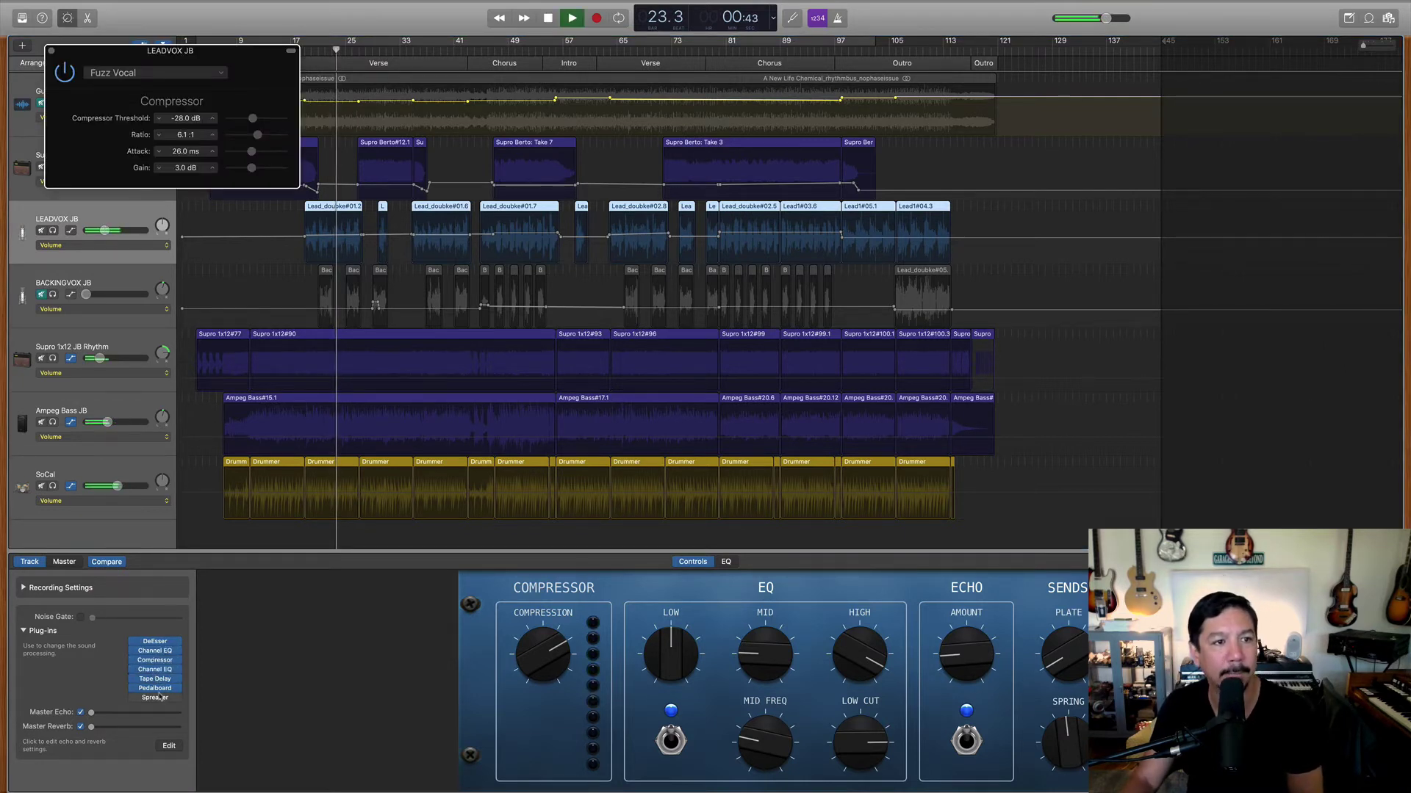
left_click_drag(242, 174, 246, 174)
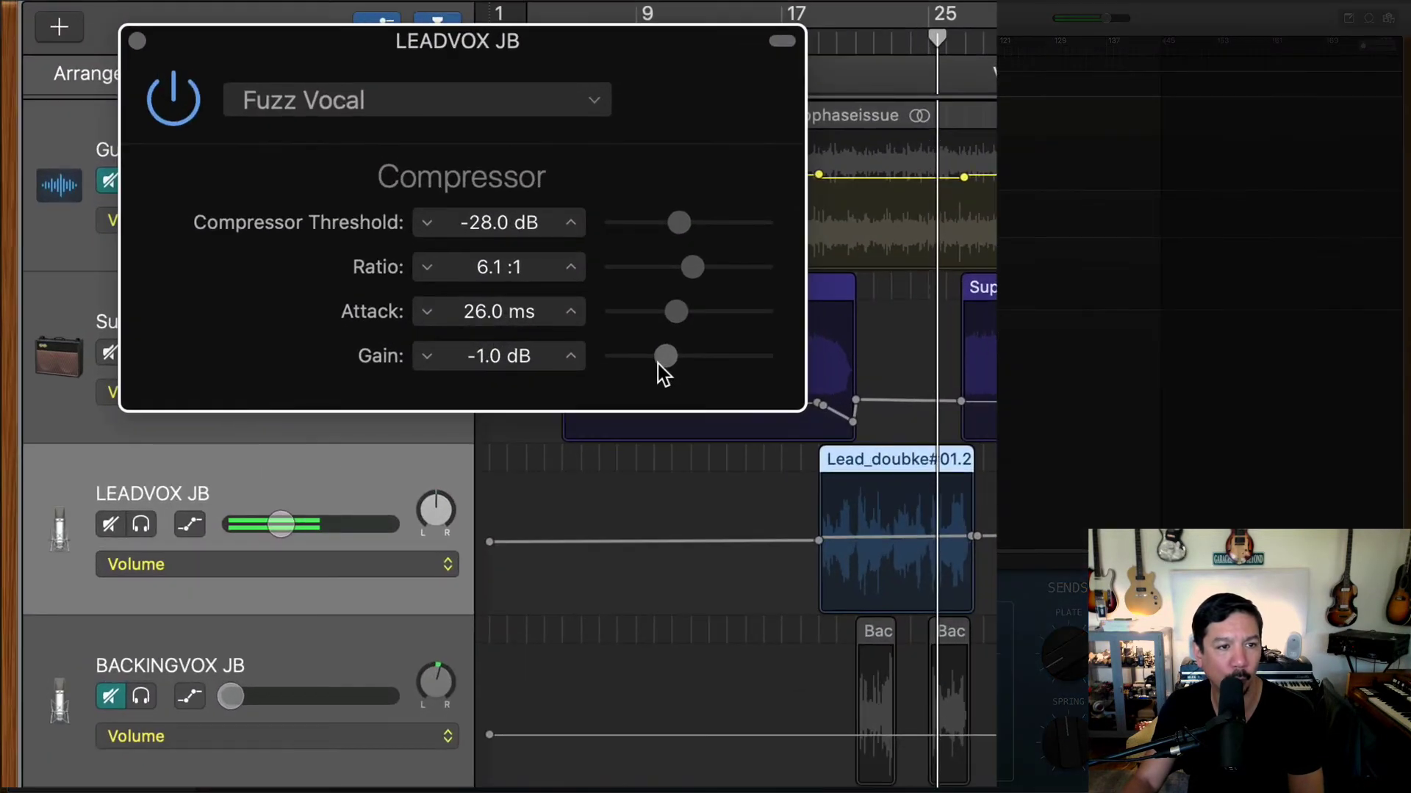
left_click_drag(658, 364, 631, 369)
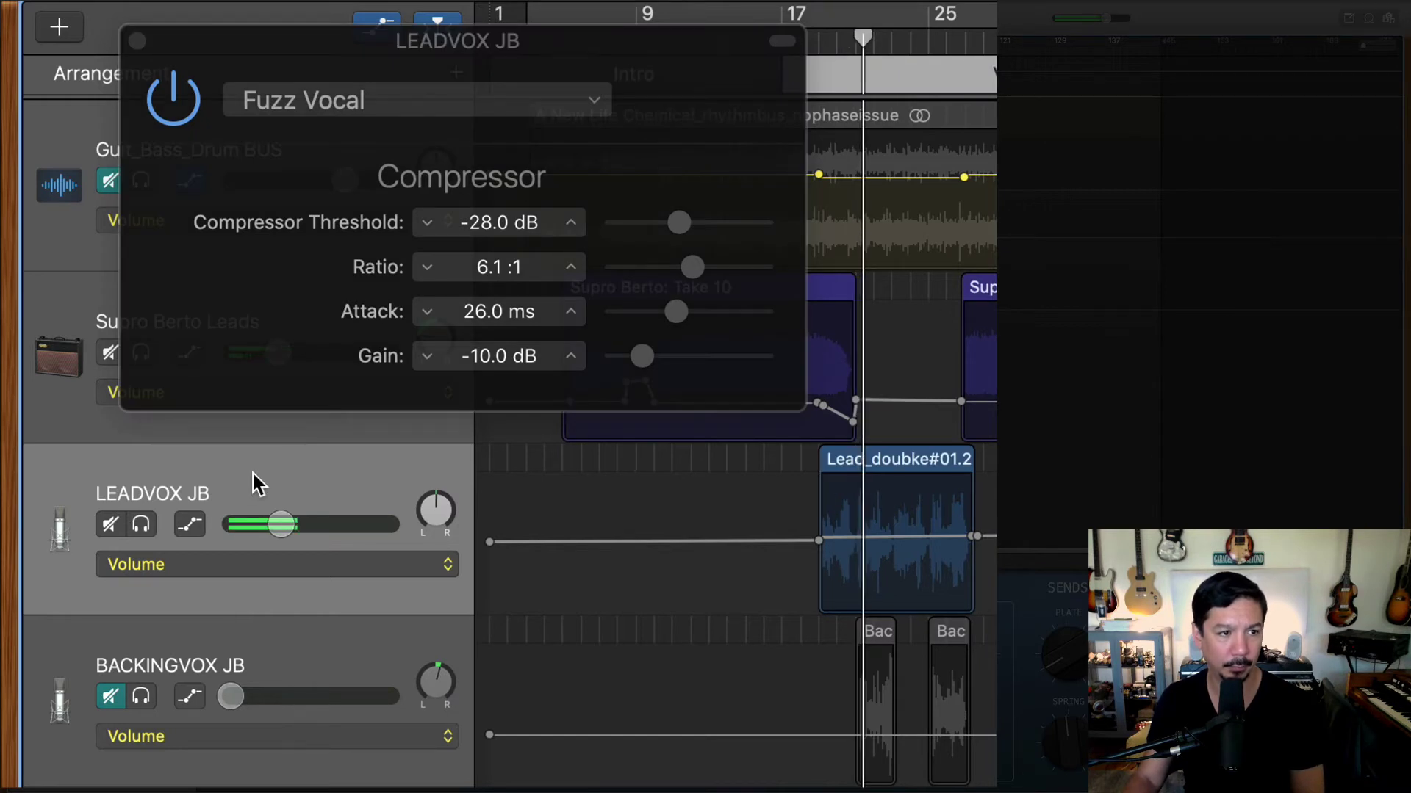
Raise the lead vocal volume slightly, and unmute the backing vocal with its volume at -21.0 dB.
left_click(282, 523)
mouse_move(281, 523)
left_mouse_down()
mouse_move(314, 523)
mouse_move(301, 523)
left_mouse_up()
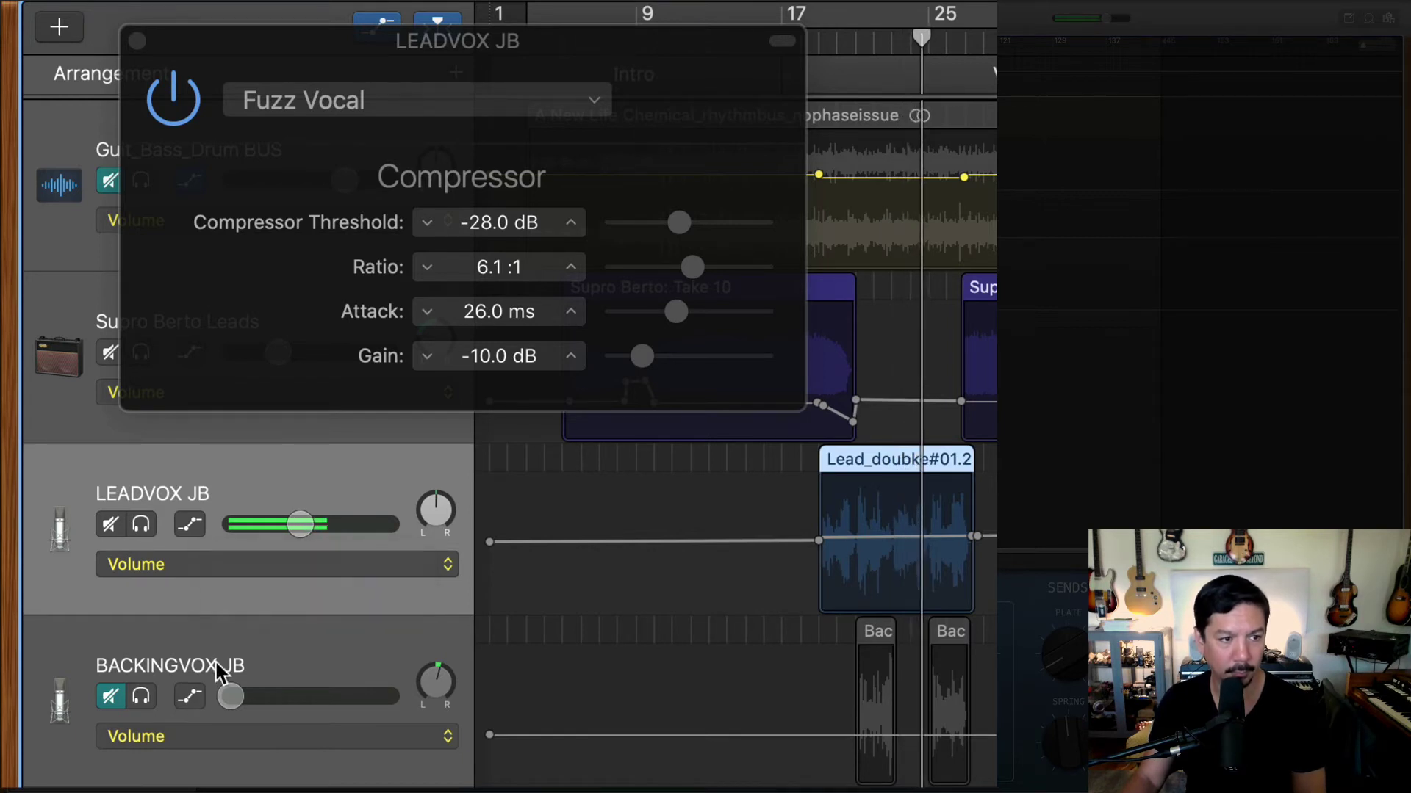
left_click(110, 696)
left_click_drag(230, 697, 263, 697)
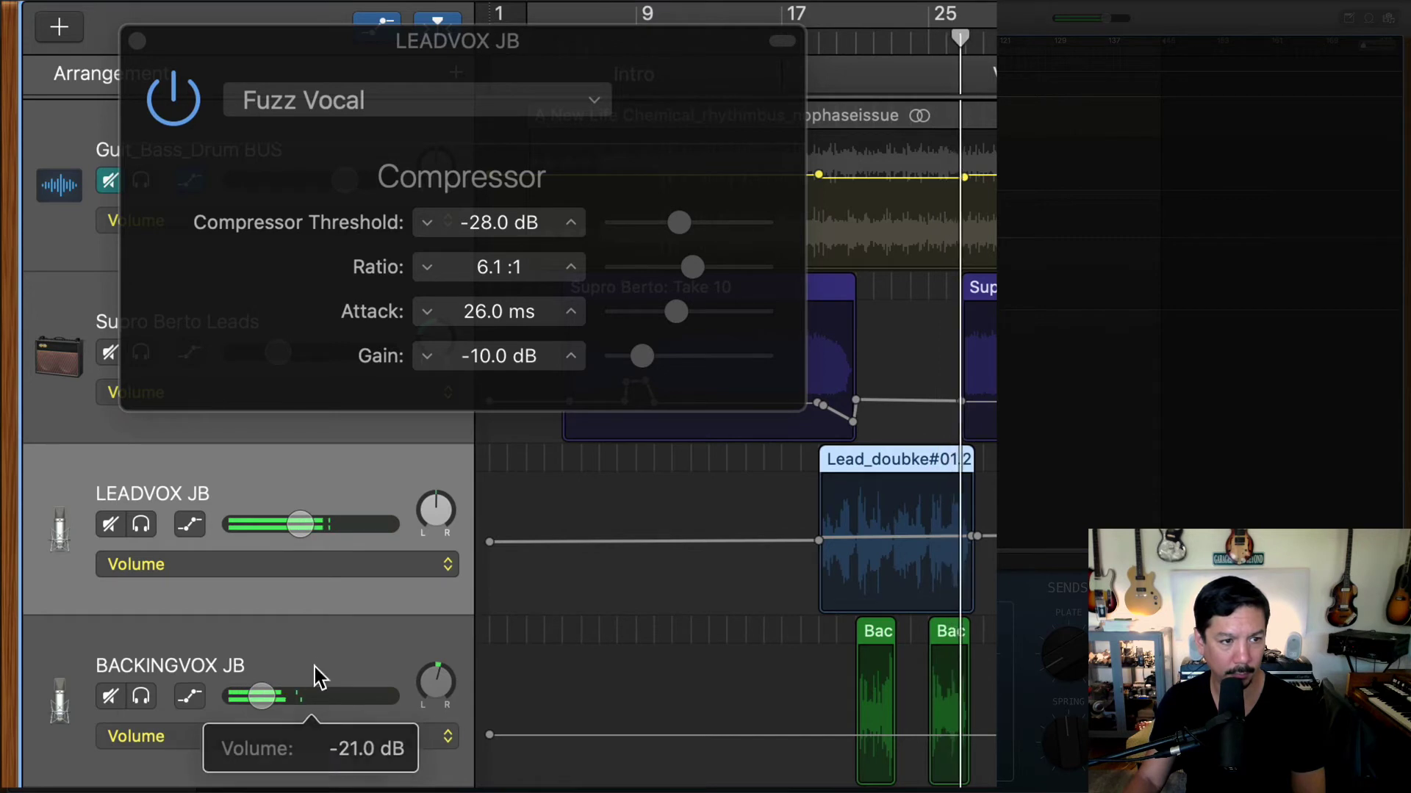
Lower the backing vocal's Compressor gain to slightly below -4.0 dB while replaying the verse, and close the plug-in.
left_click(156, 700)
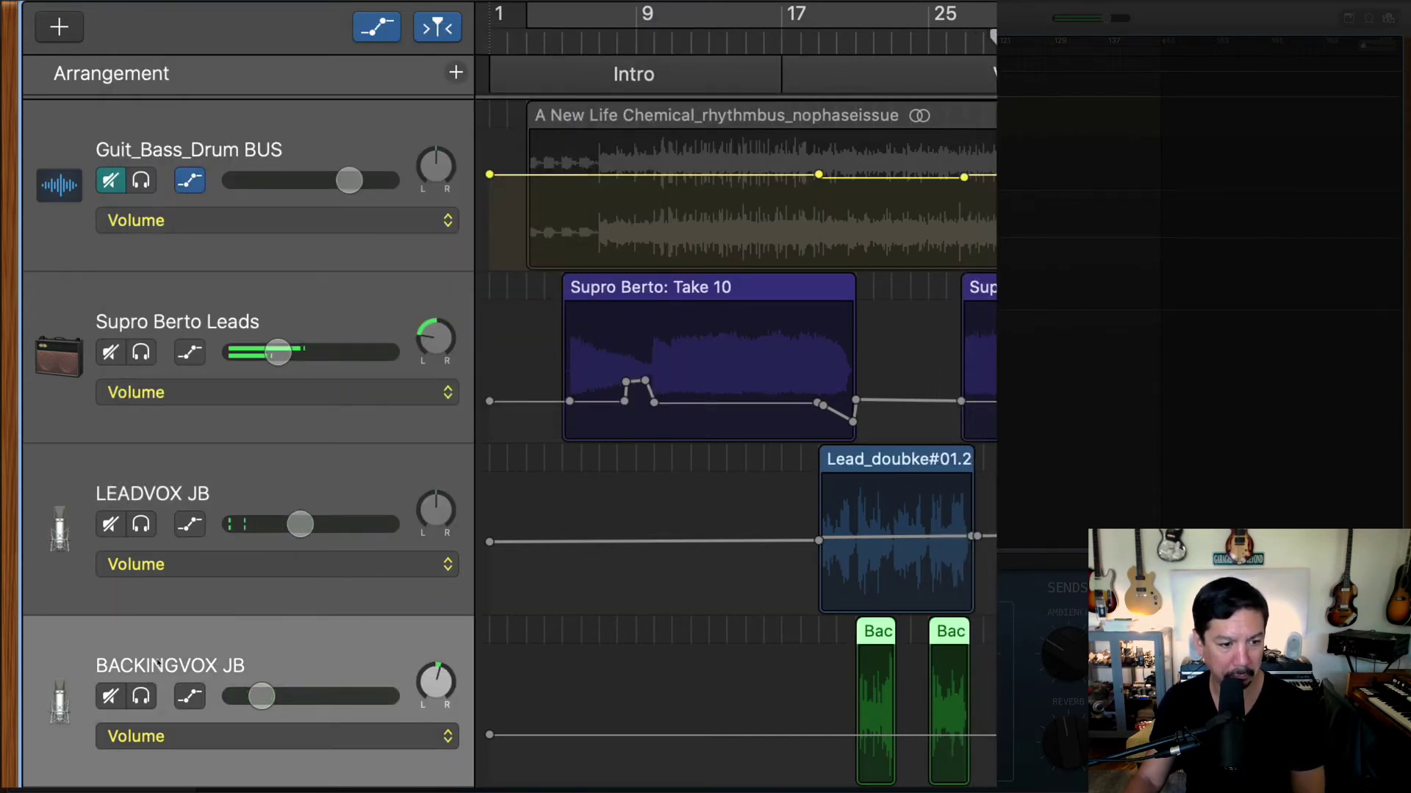
key("v")
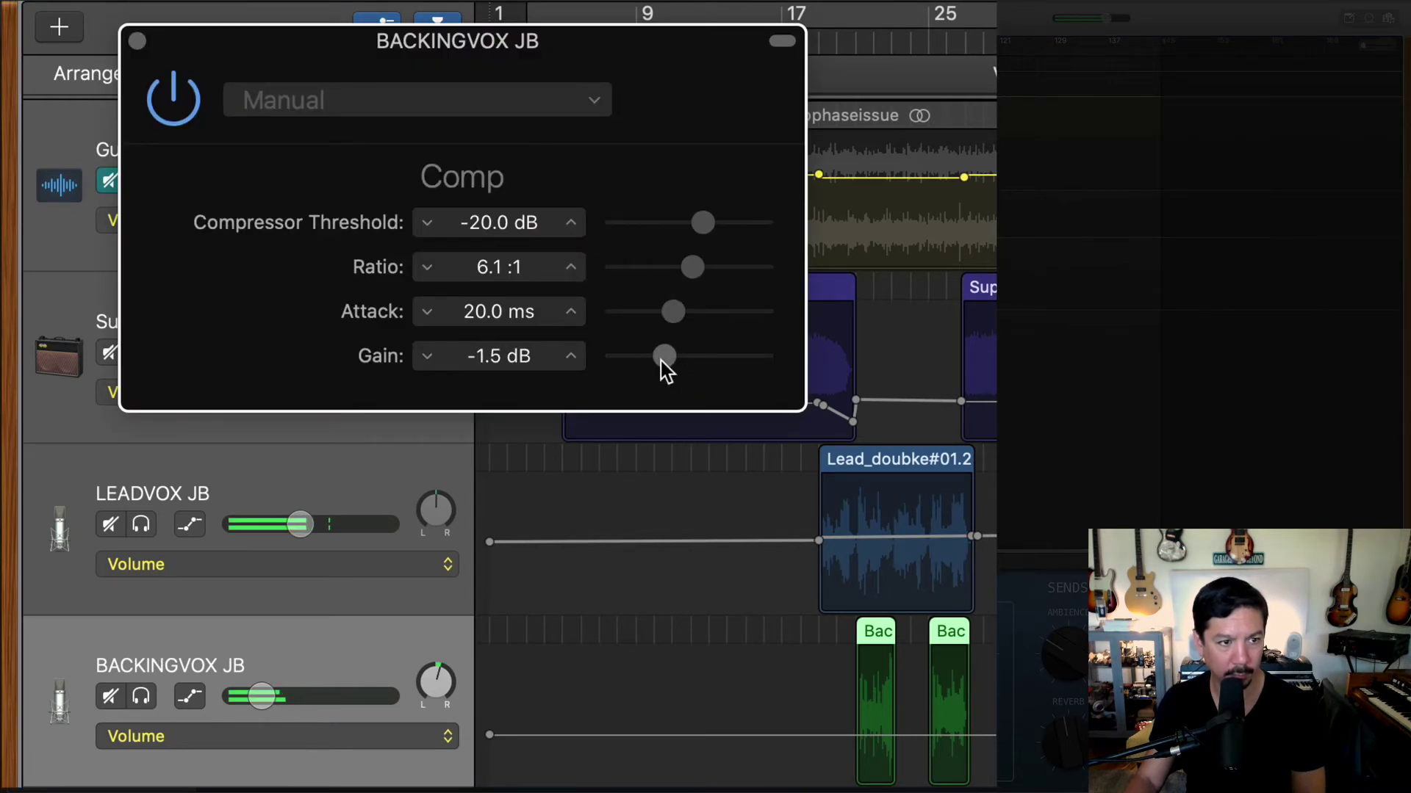
left_click_drag(660, 360, 657, 360)
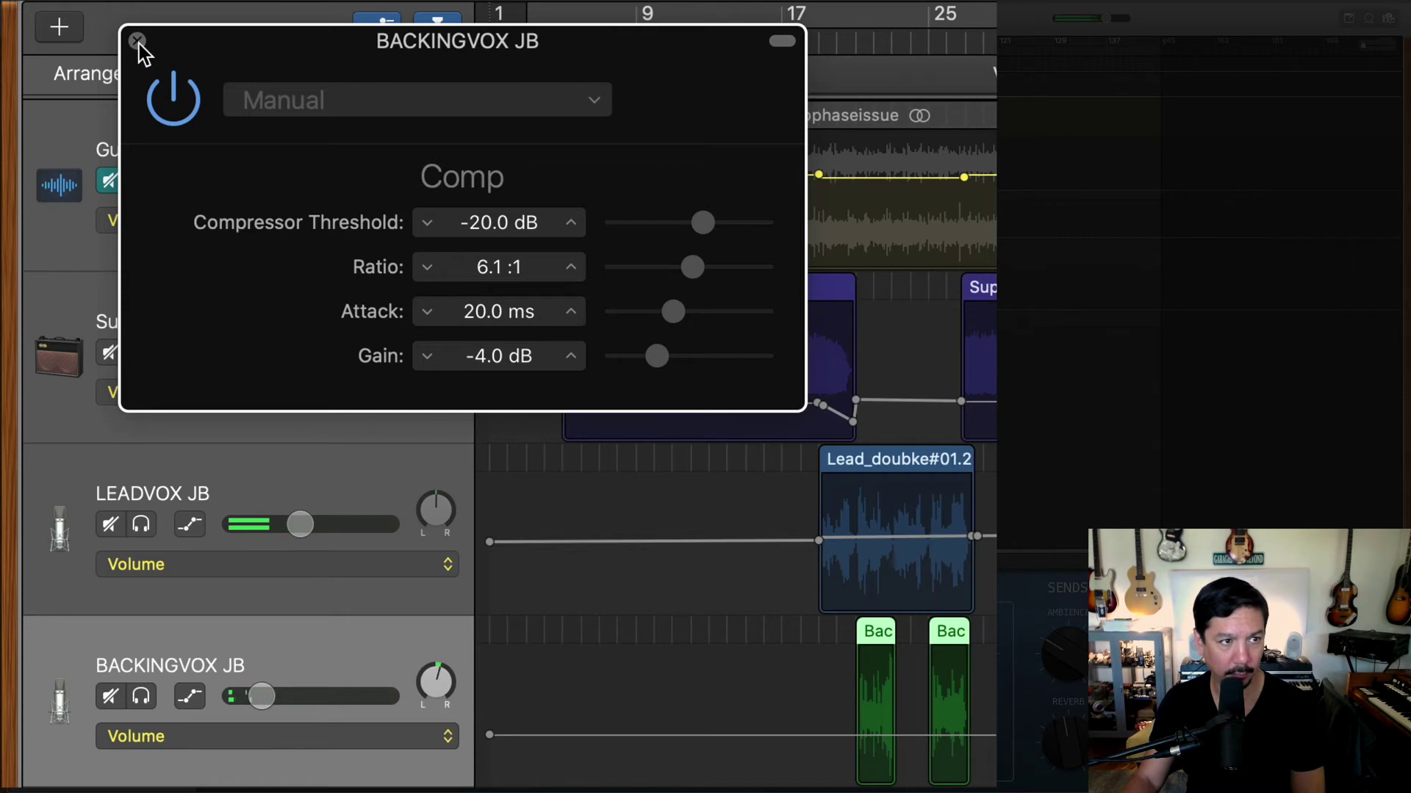
left_click(955, 51)
key("space")
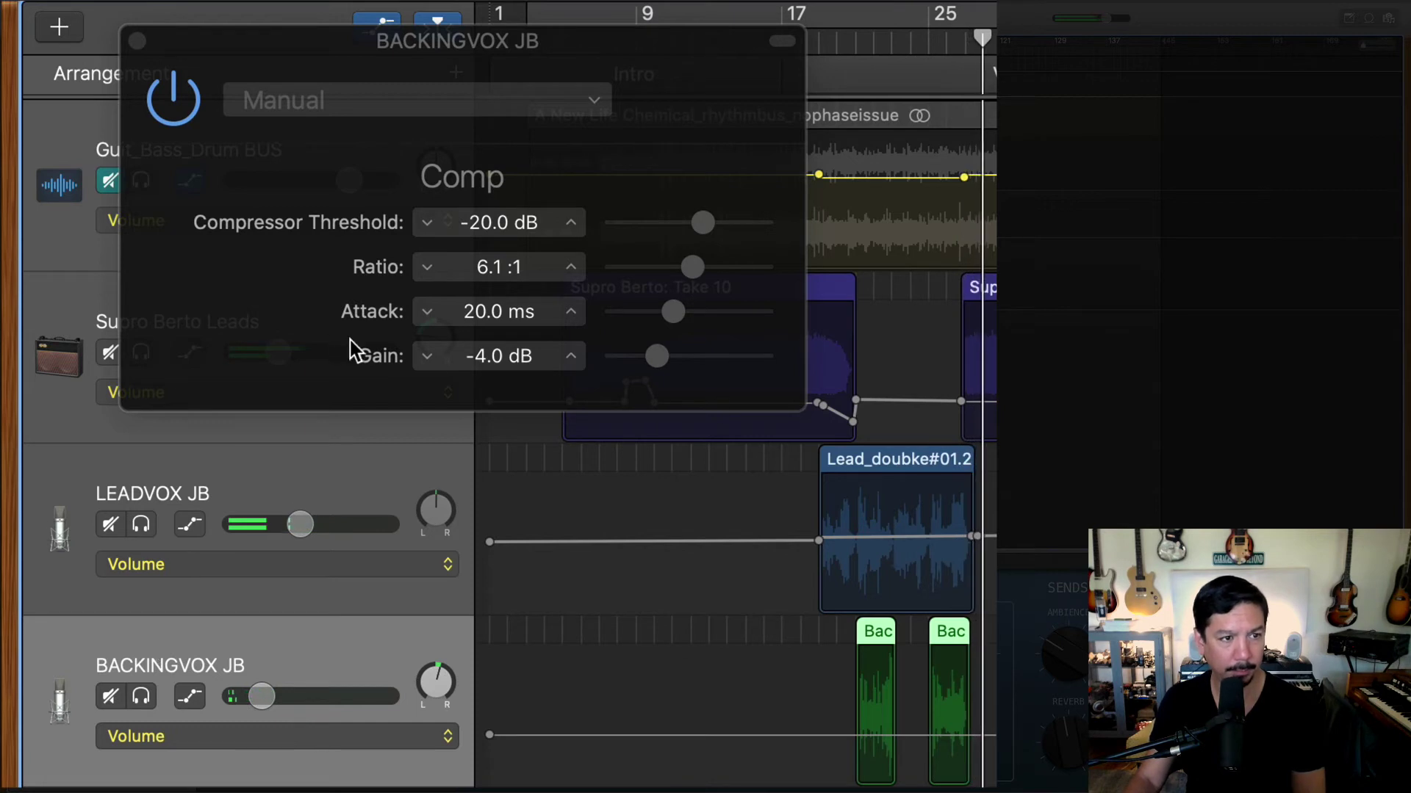
left_click_drag(648, 360, 642, 360)
left_click(137, 41)
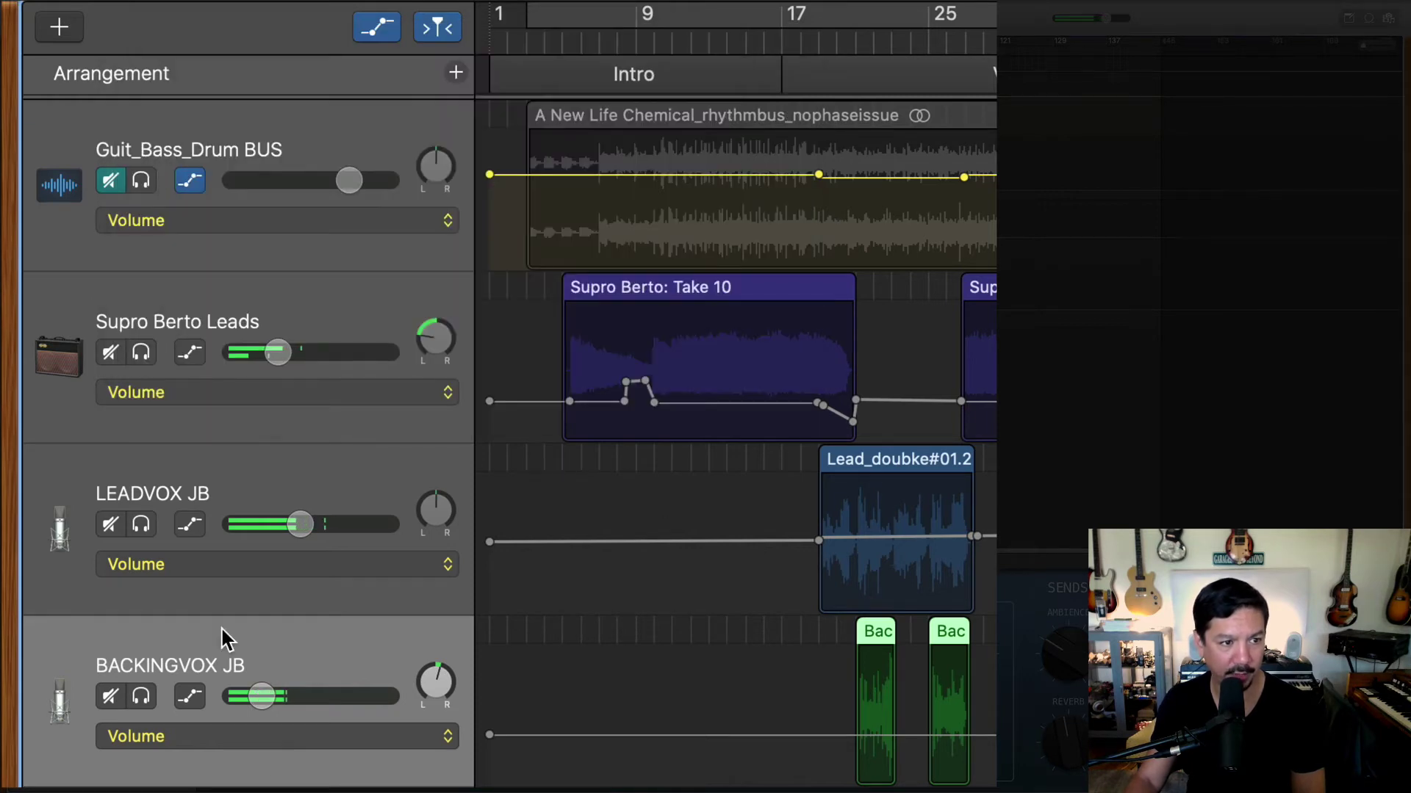
Raise the backing vocal volume and replay the start of the verse to check the vocal balance.
left_click_drag(261, 698, 288, 698)
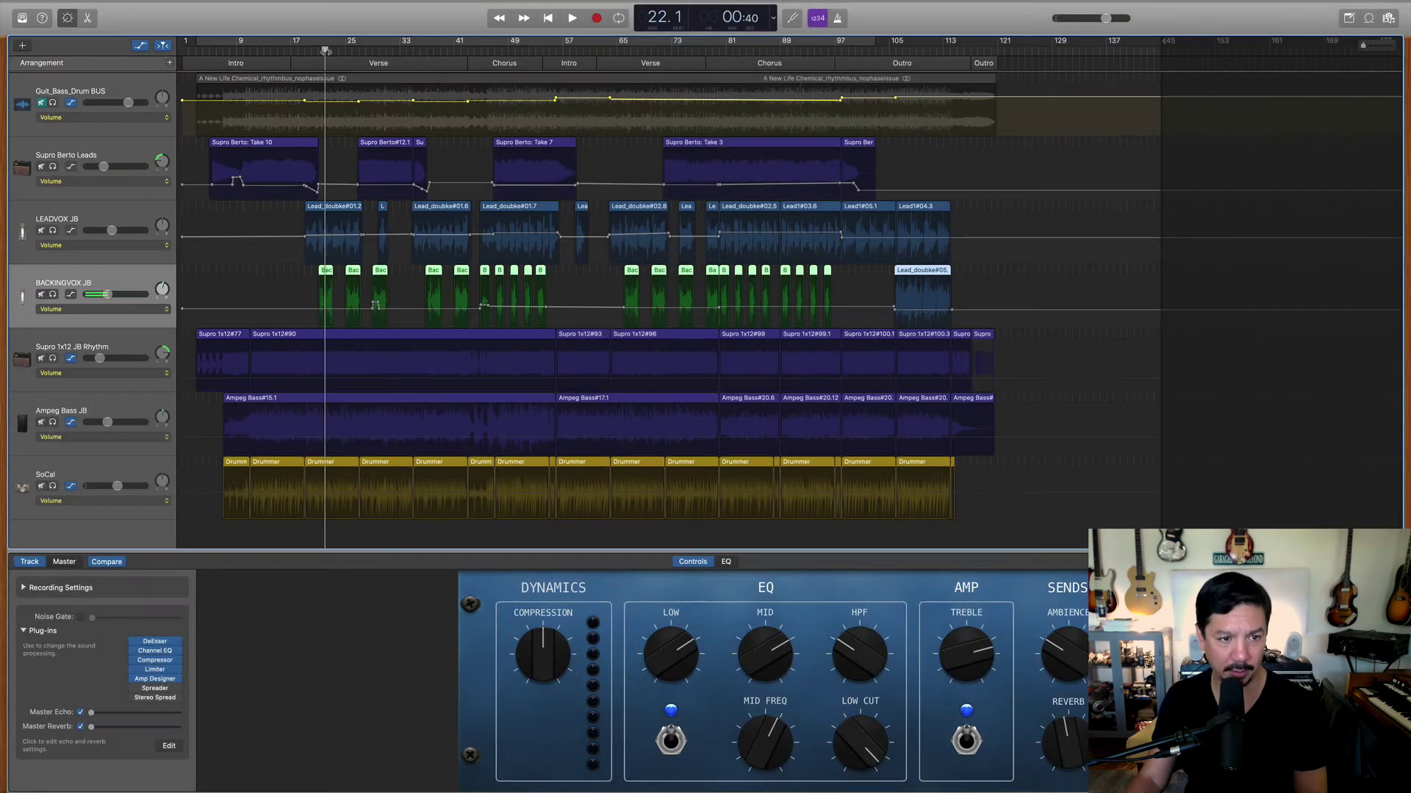
left_click(311, 49)
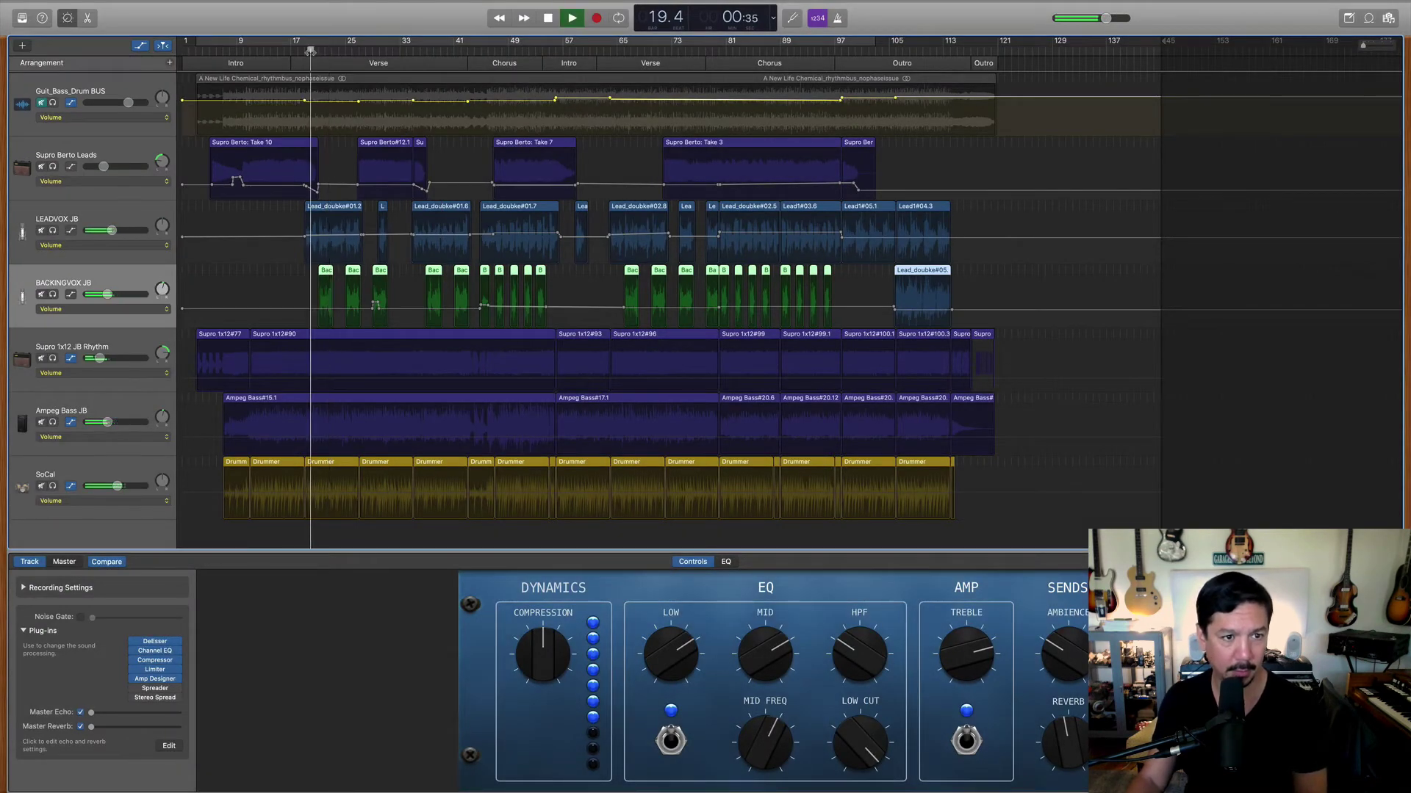
key("space")
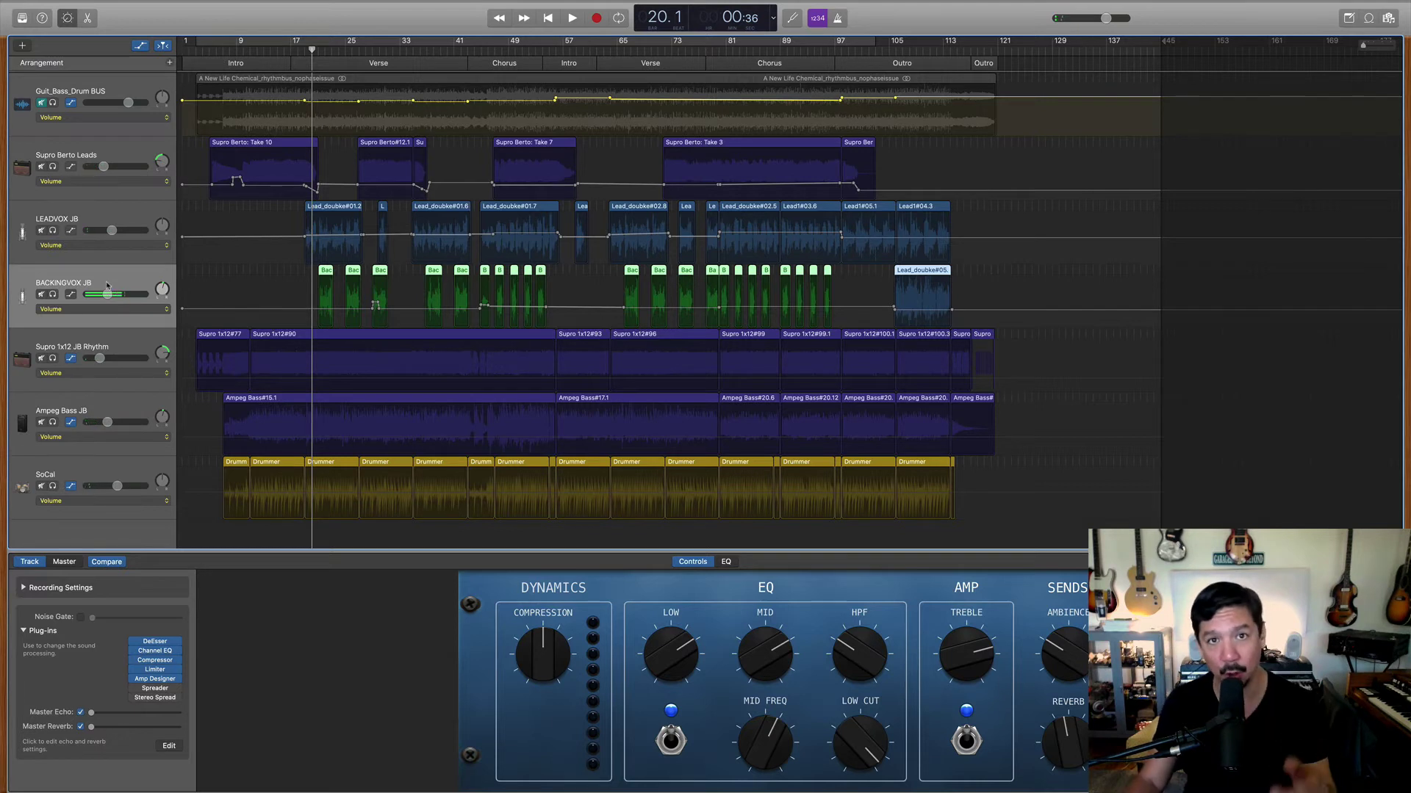
Open and bypass the backing vocal's Limiter, and replay the verse from about bar 22.
left_click(163, 673)
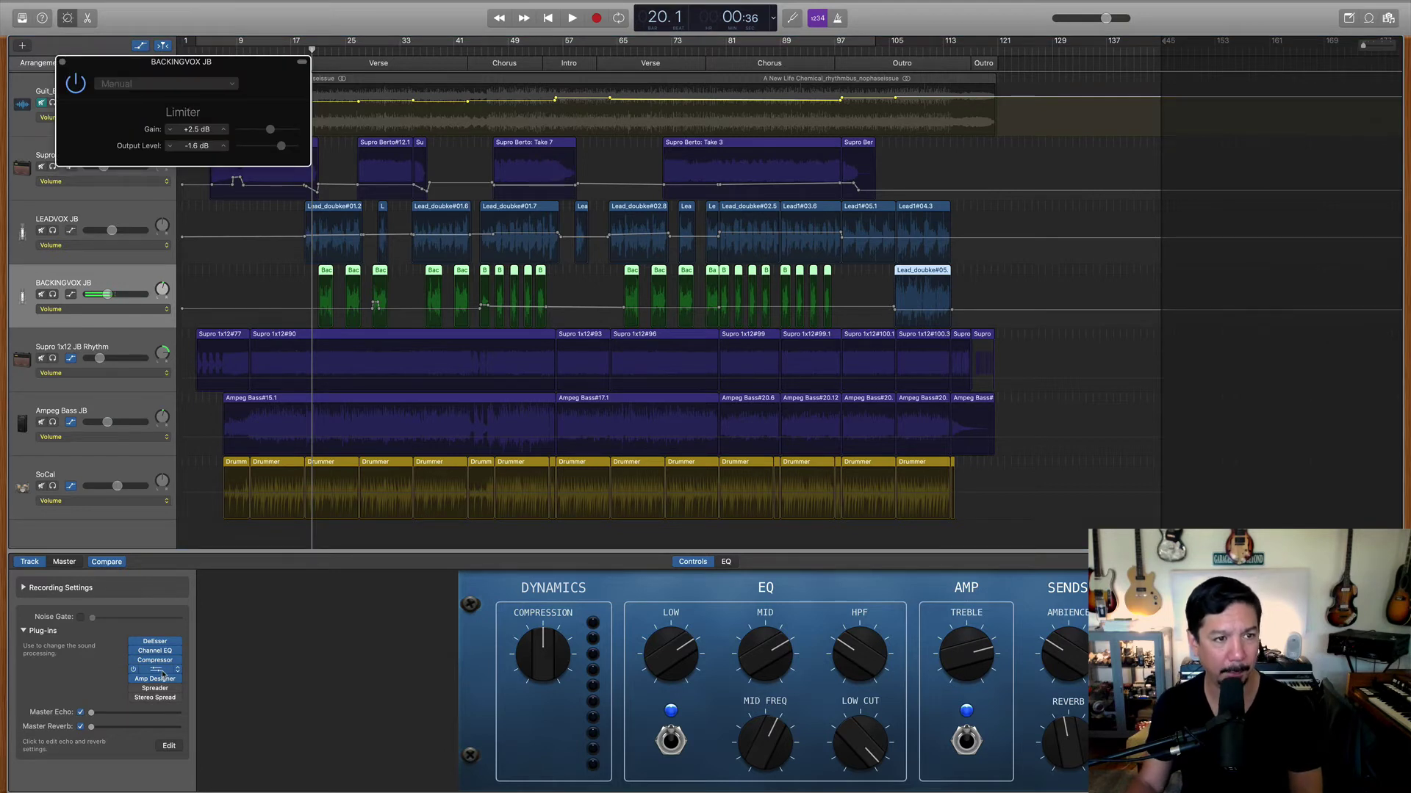
left_click(62, 63)
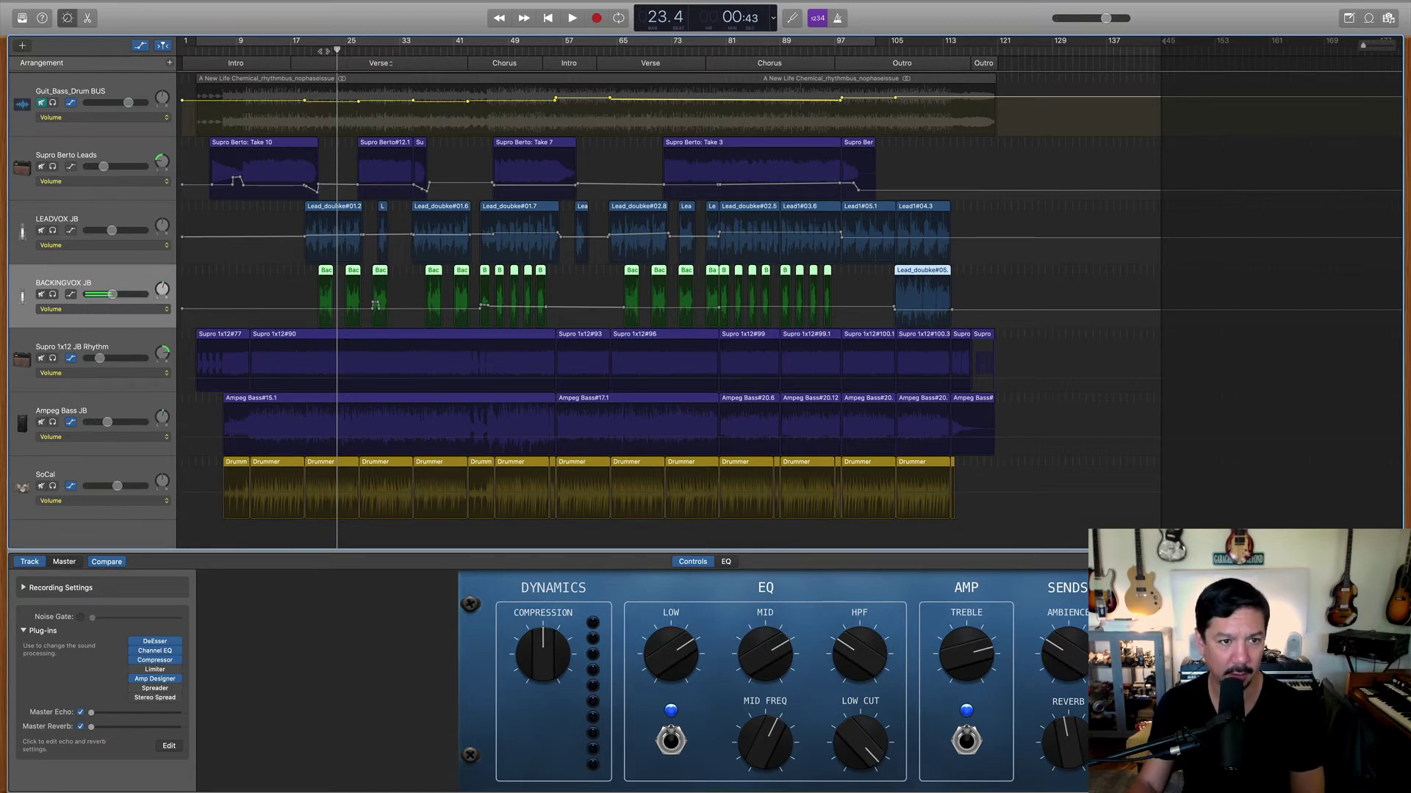
left_click(323, 51)
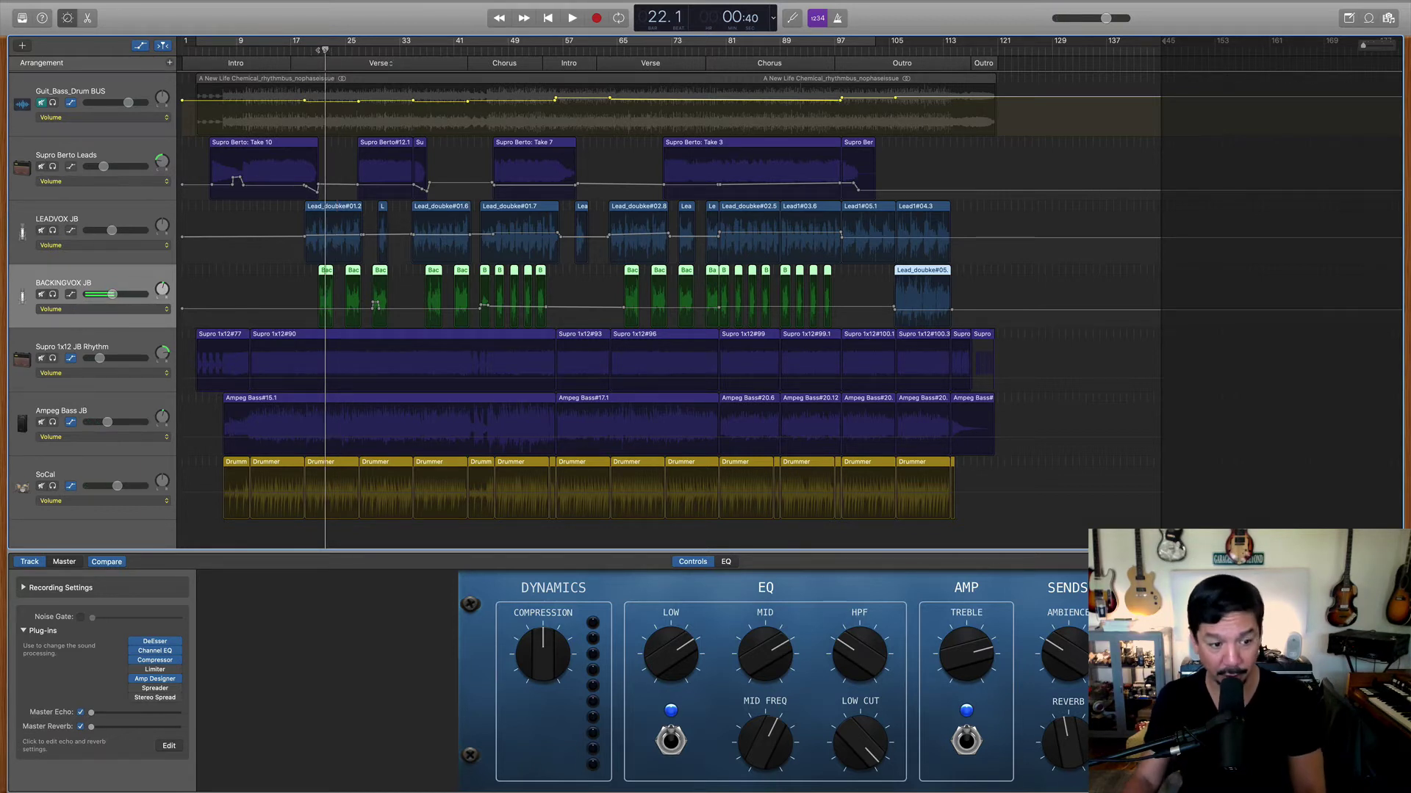
key("space")
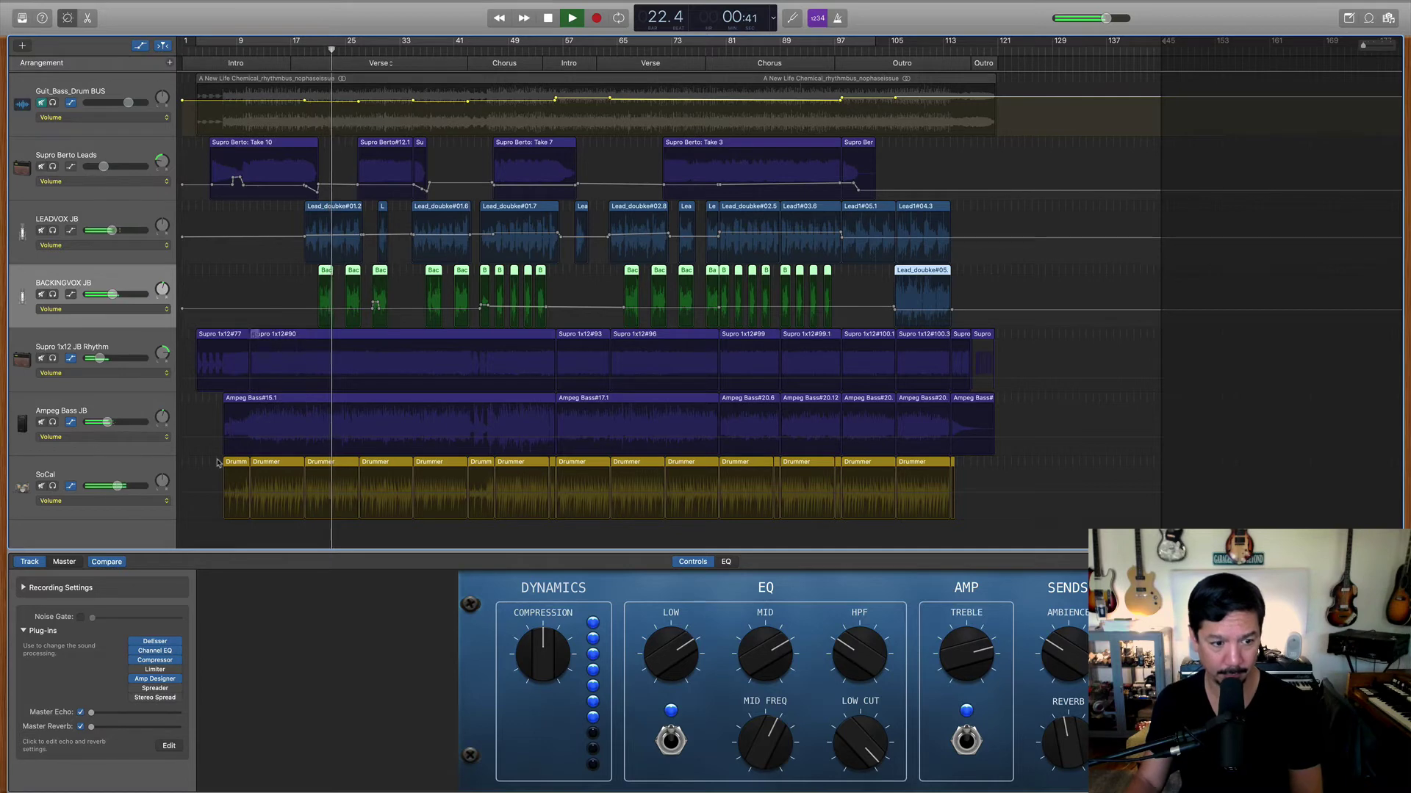
Replace the backing vocal's Spreader plug-in with Chorus, using the Mega Wide Chorus preset.
left_click(176, 692)
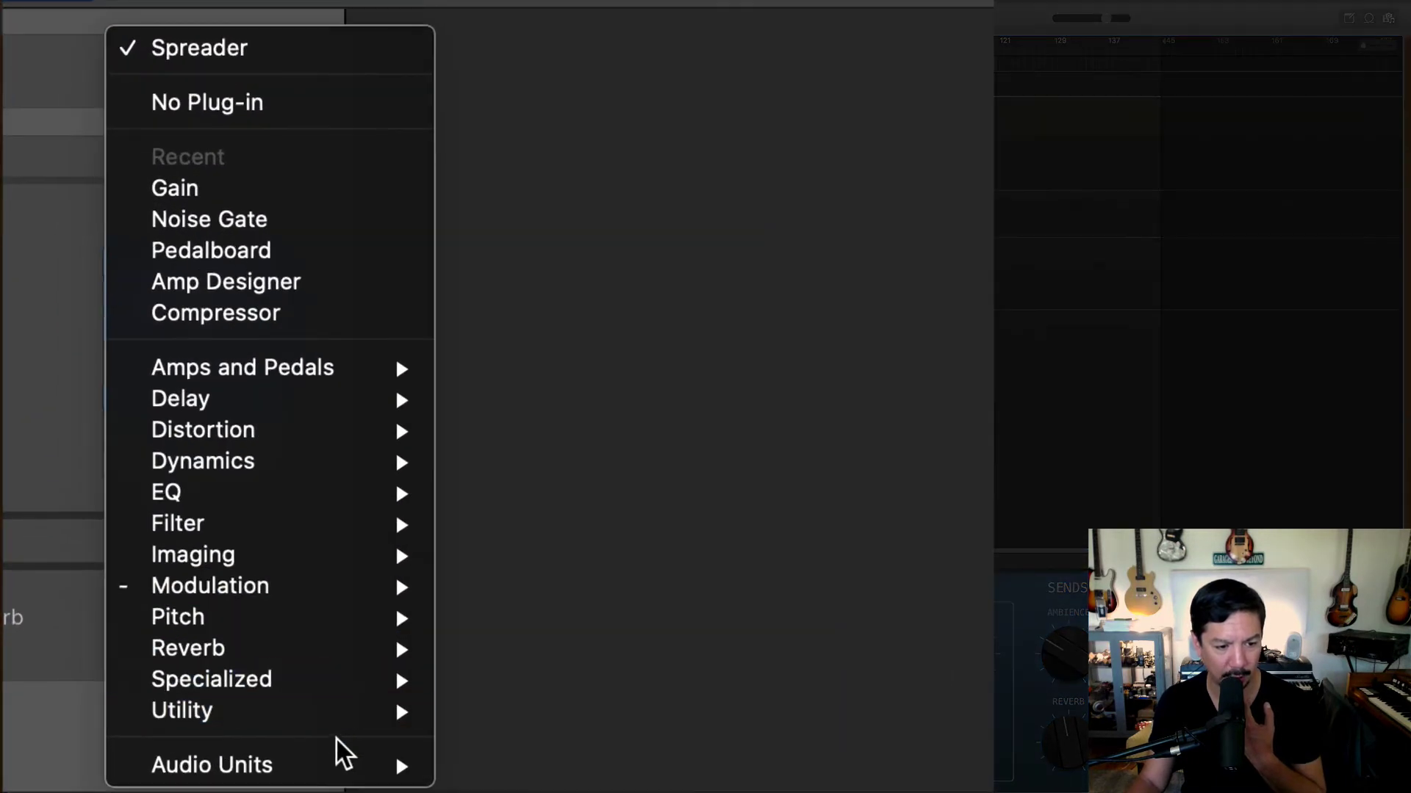
mouse_move(342, 765)
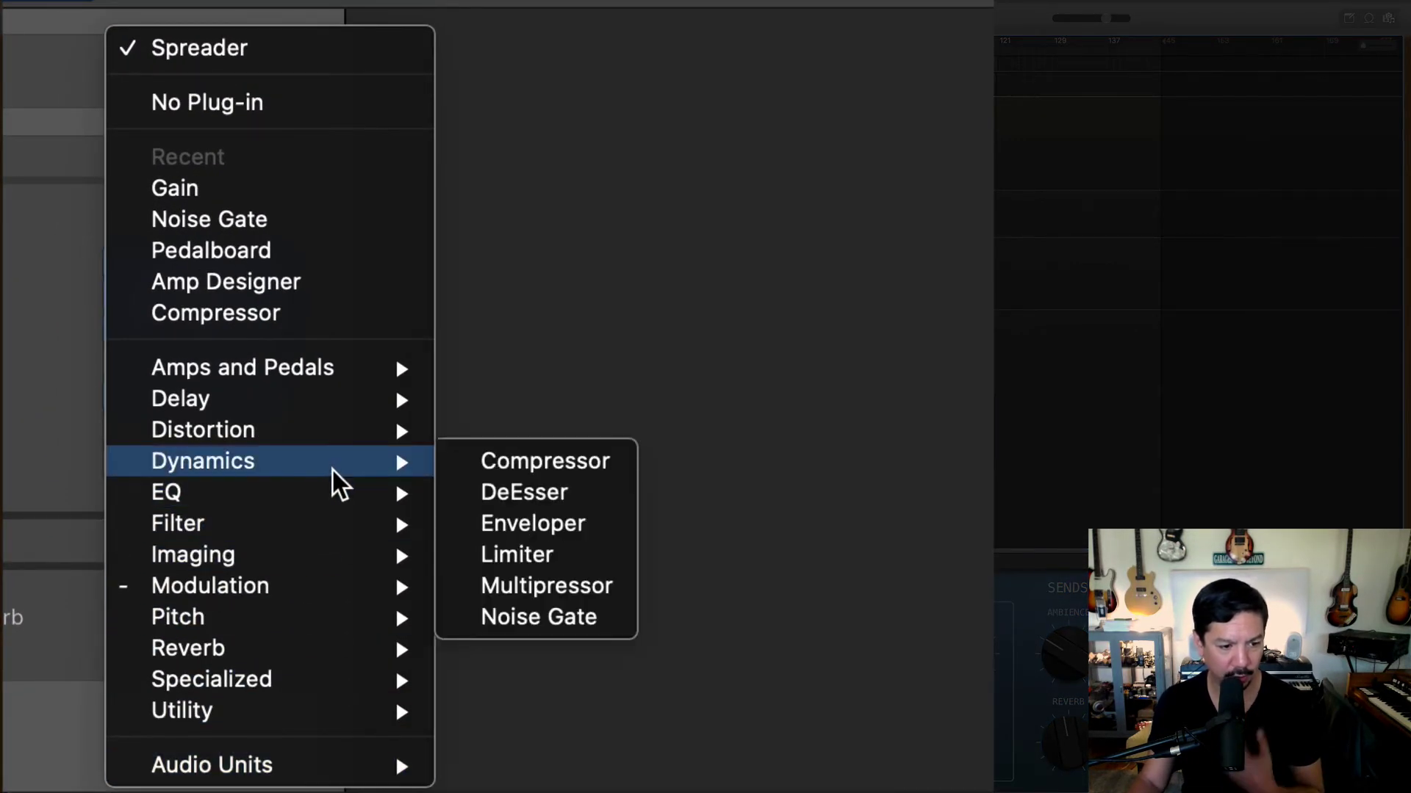
mouse_move(340, 585)
left_click(557, 473)
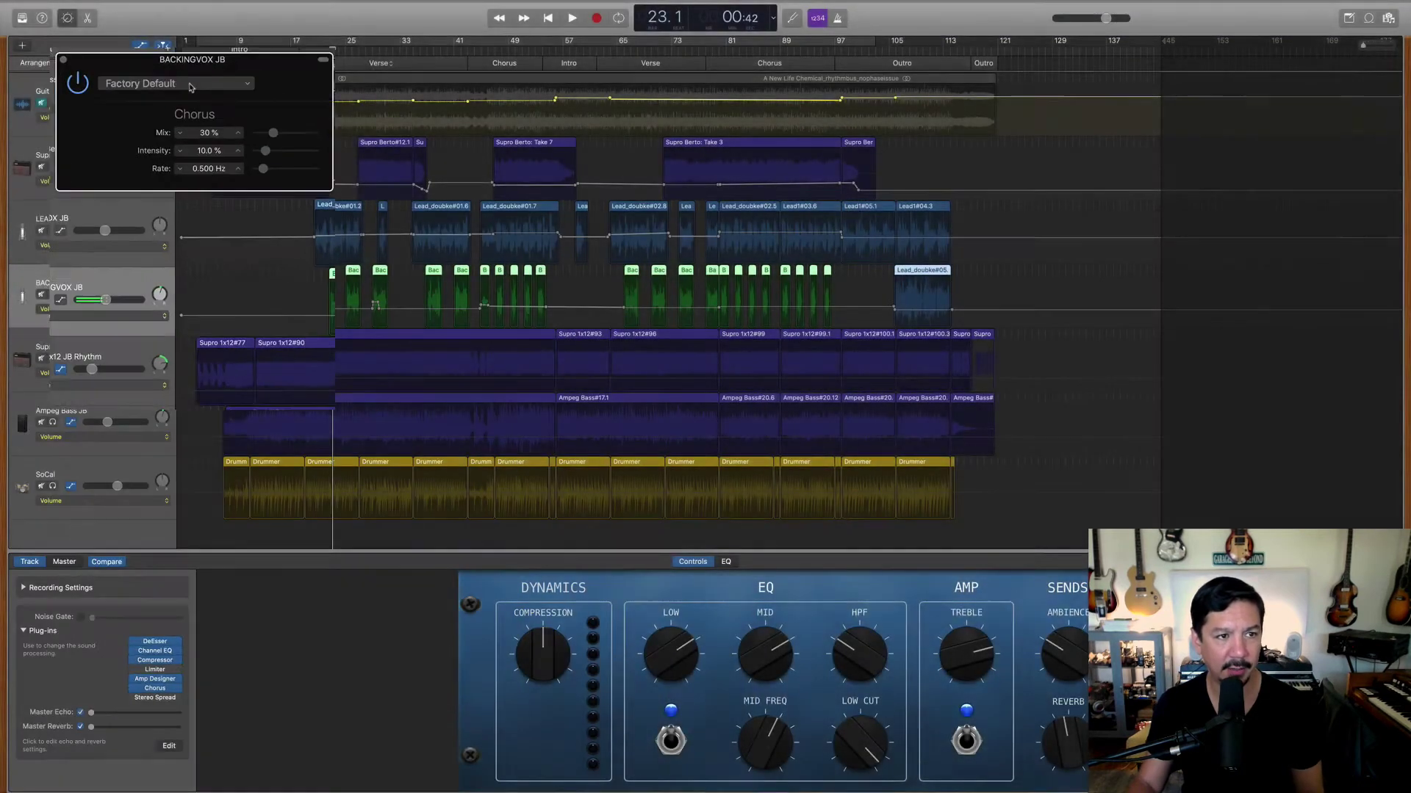
left_click(206, 70)
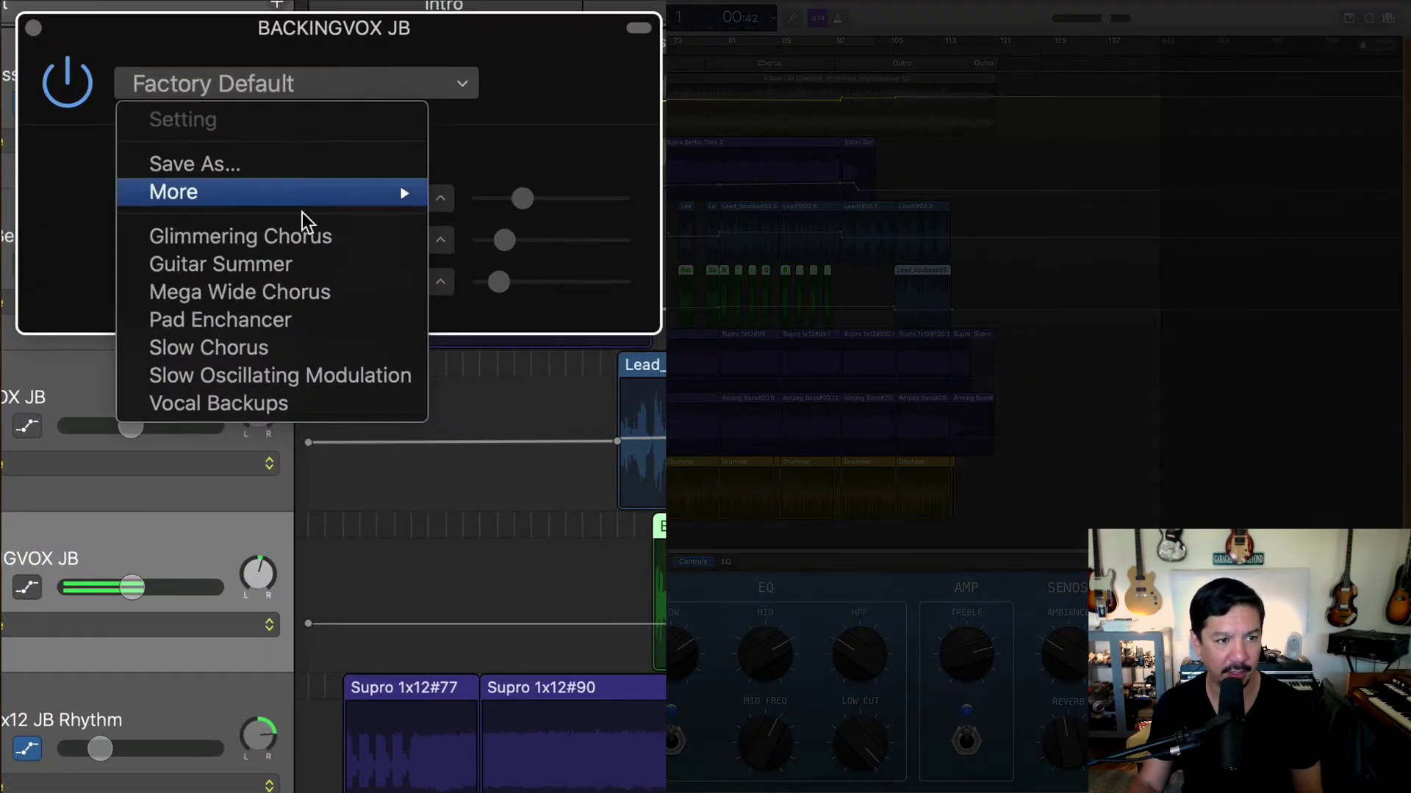
left_click(359, 304)
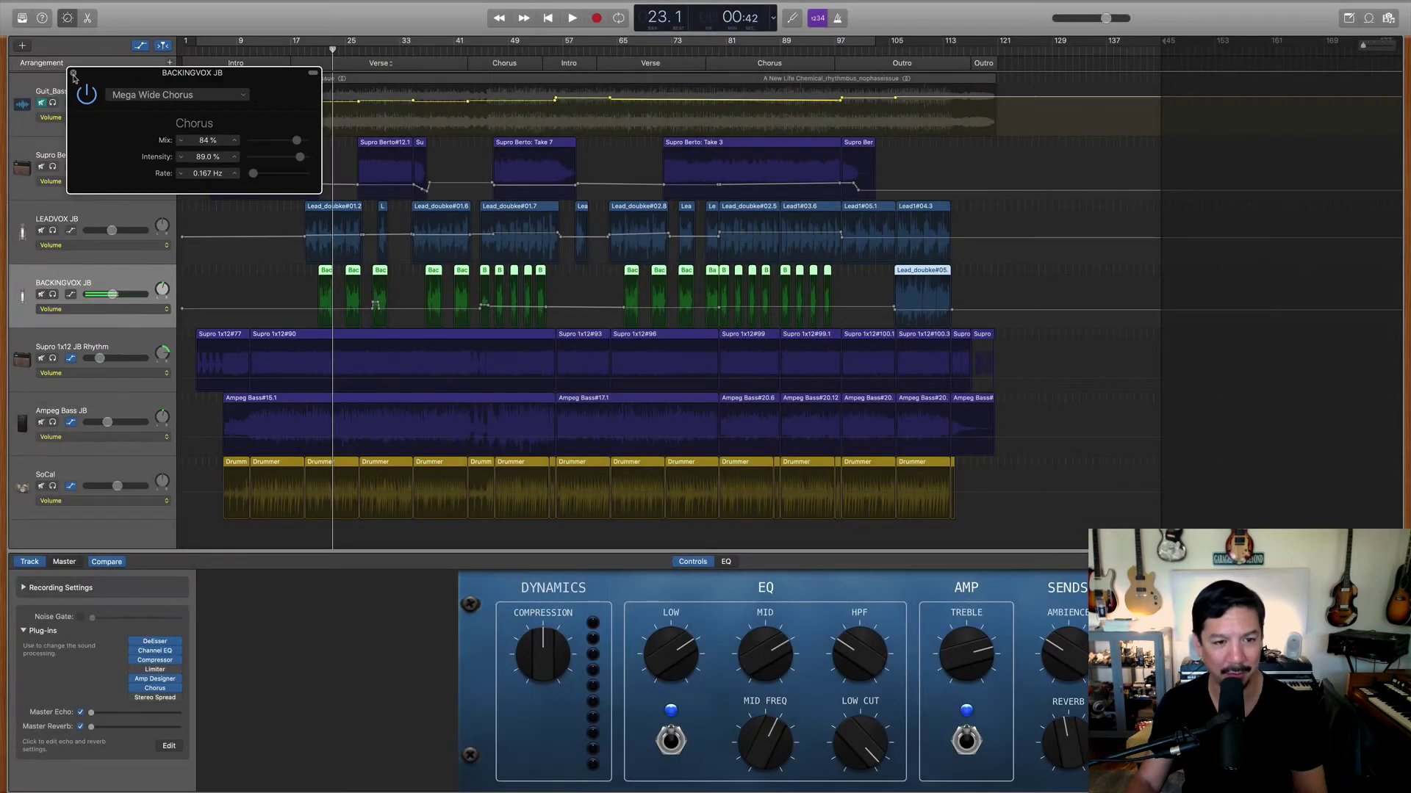
Close the Chorus plug-in, then raise the lead vocal volume and set the backing vocal to about -7.4 dB while replaying from about bar 19.
left_click(34, 28)
left_click(317, 51)
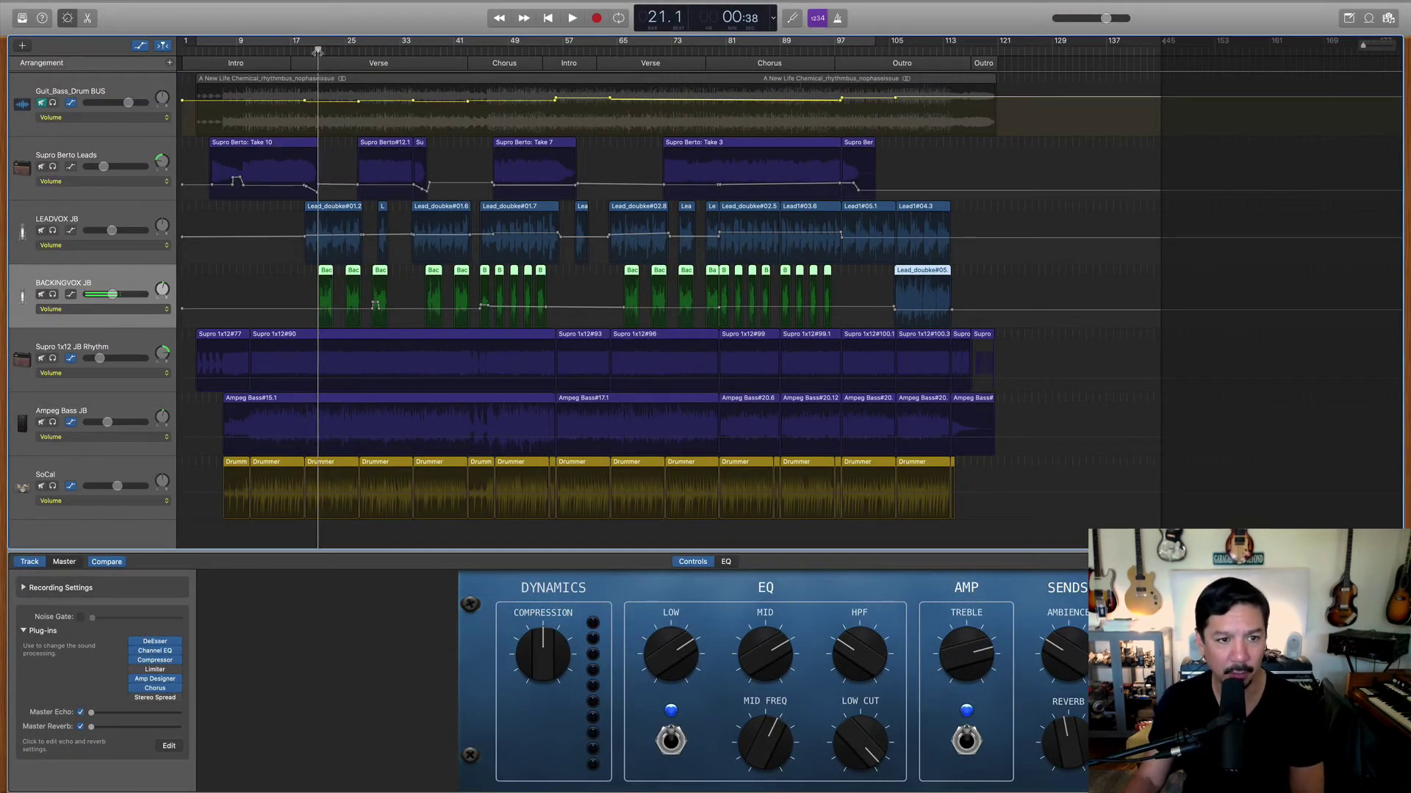
left_click(313, 51)
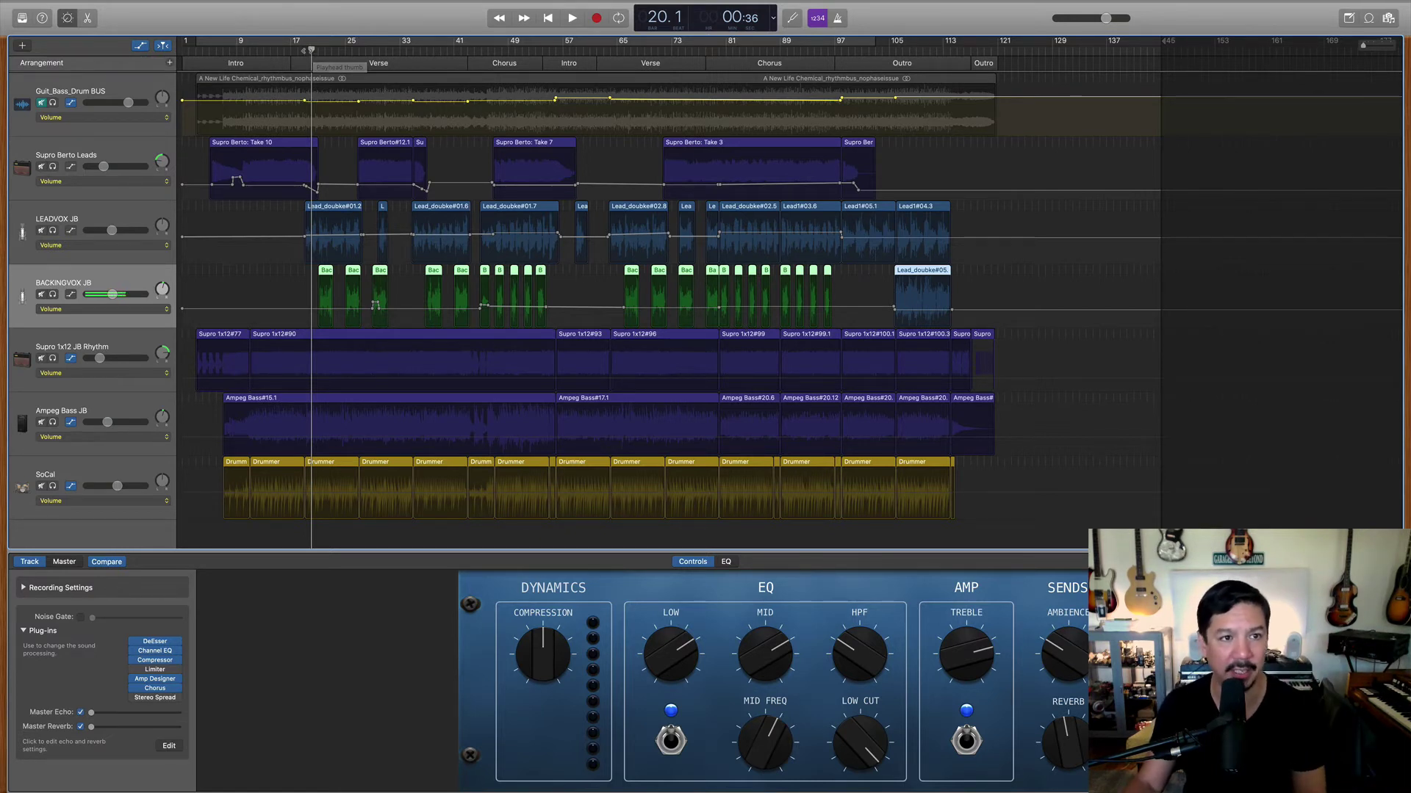
left_click_drag(310, 50, 300, 53)
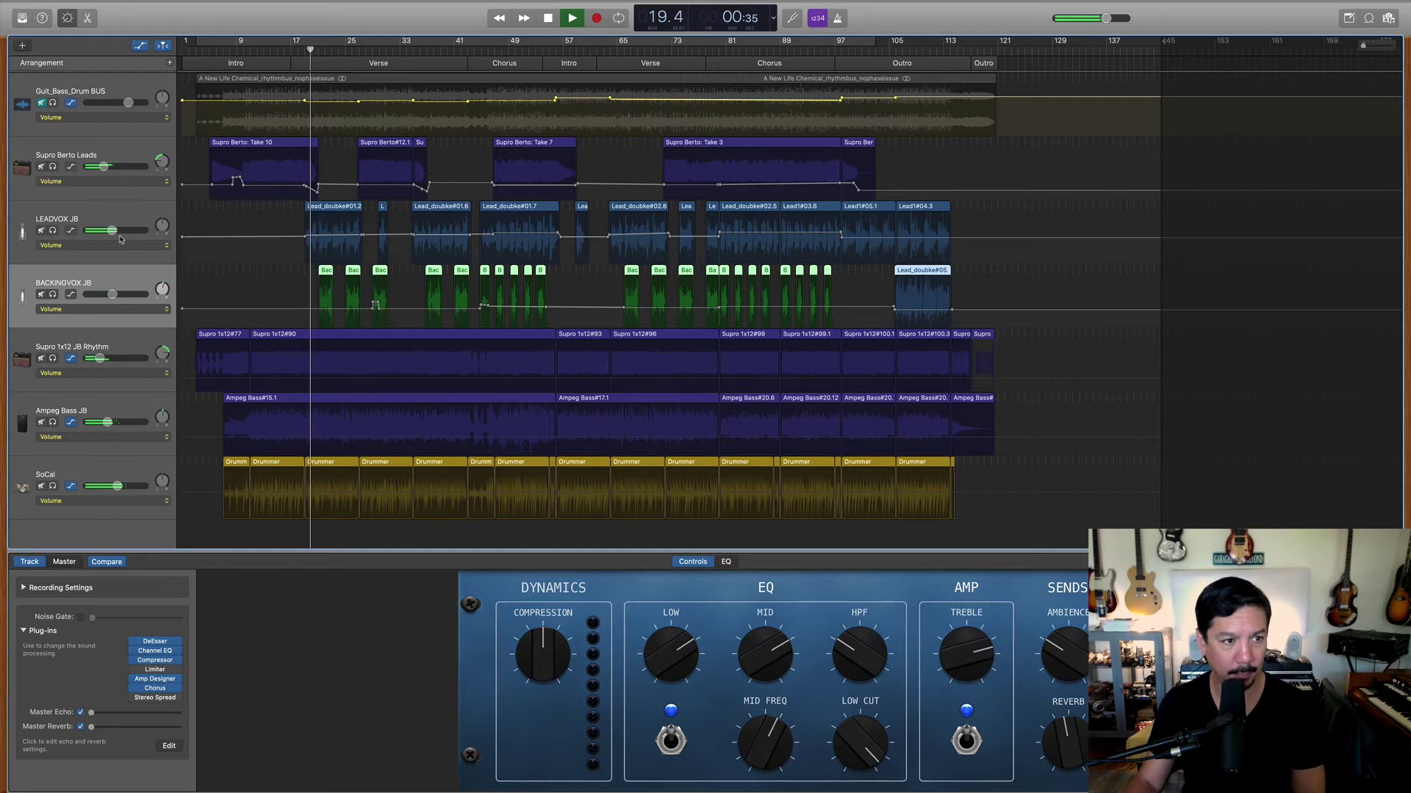
left_click_drag(111, 230, 117, 230)
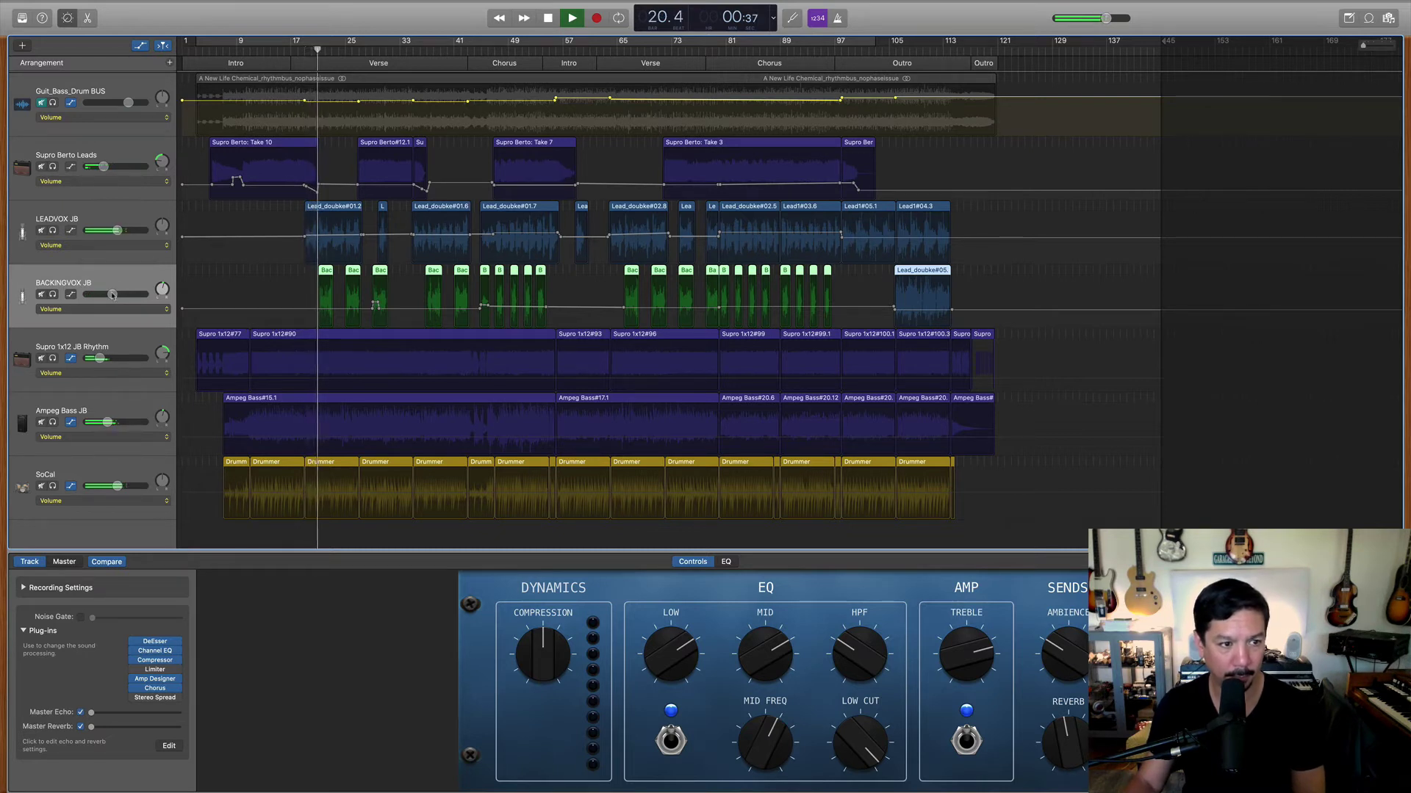
left_click_drag(112, 294, 114, 294)
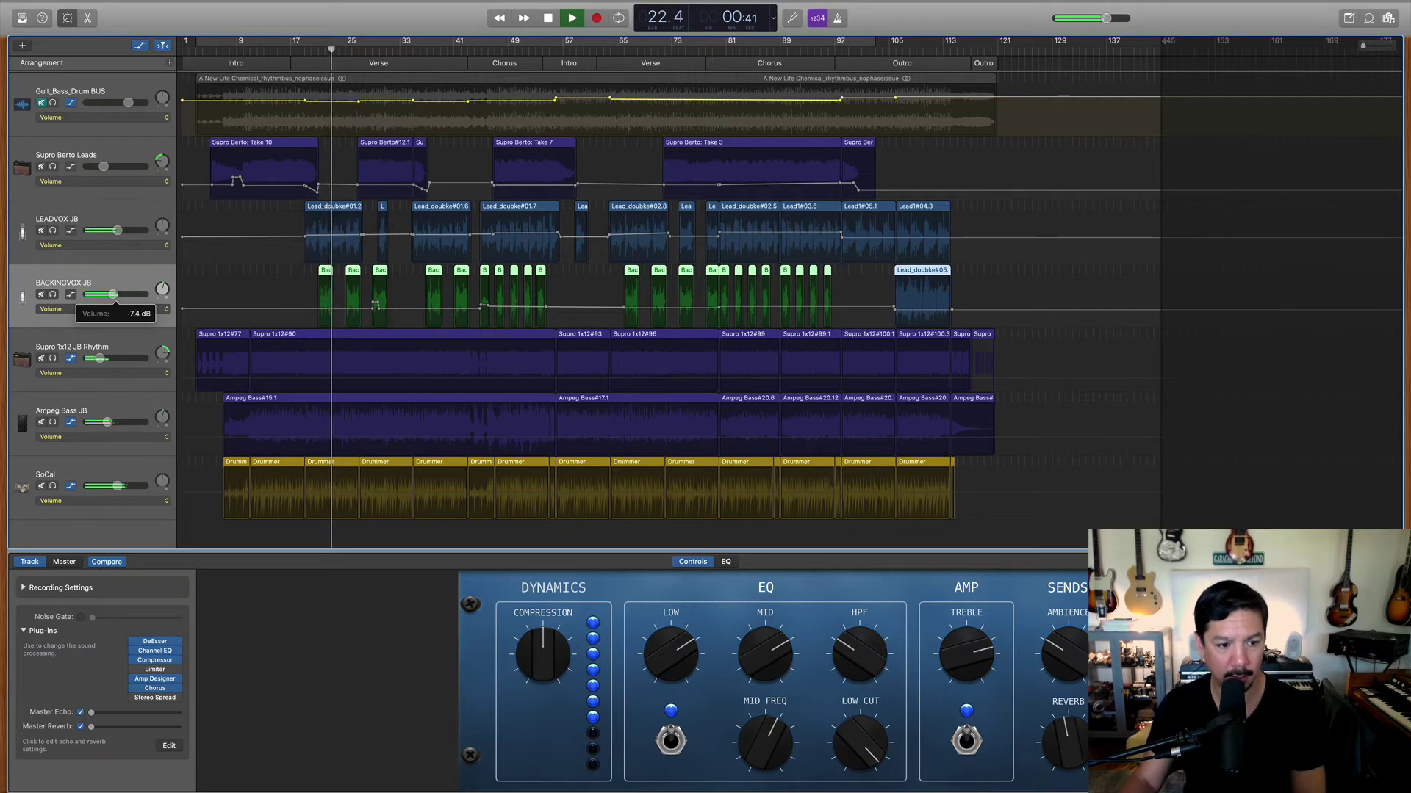
key("space")
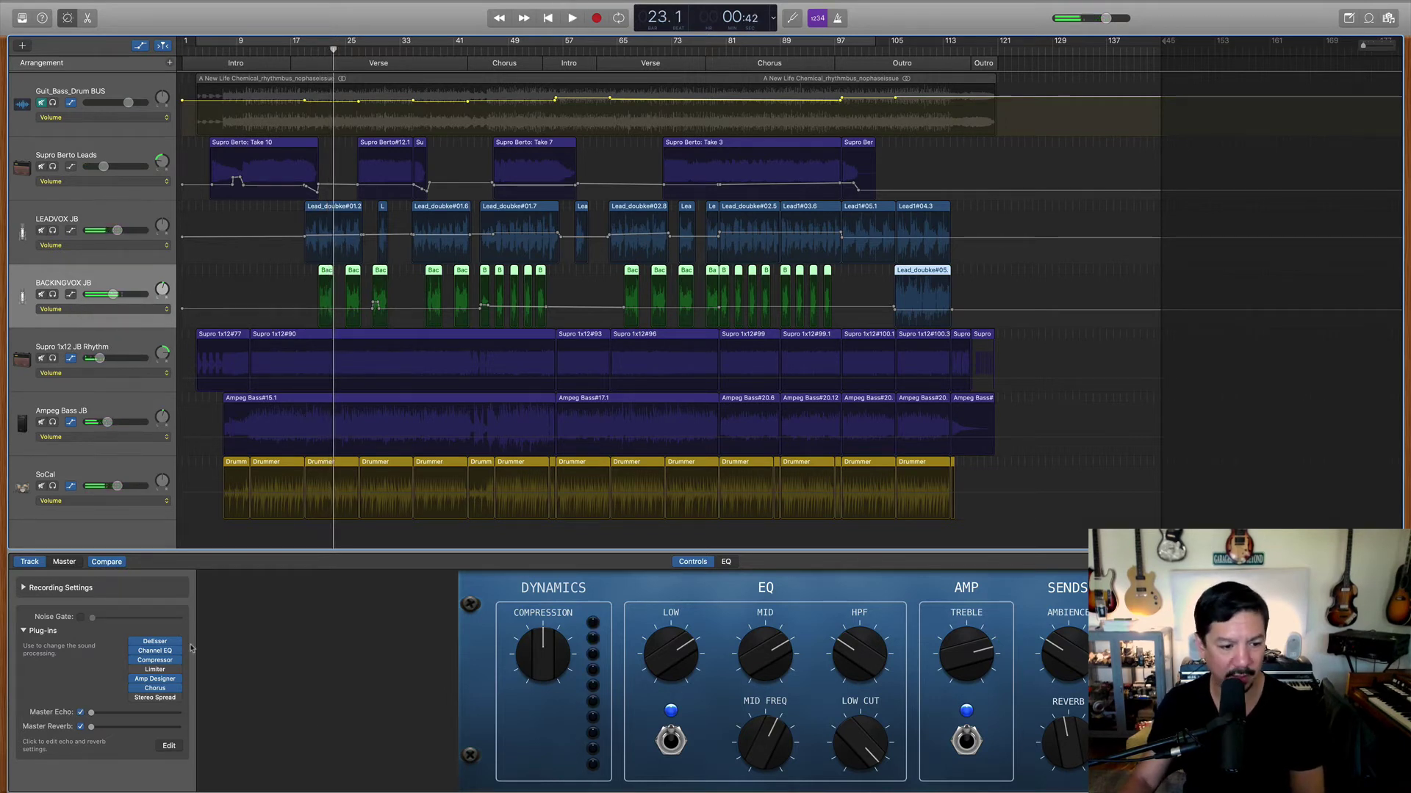
Turn the backing vocal's Reverb and Ambience sends fully down, and lower its volume slightly while replaying the verse.
left_click_drag(1076, 747, 1077, 785)
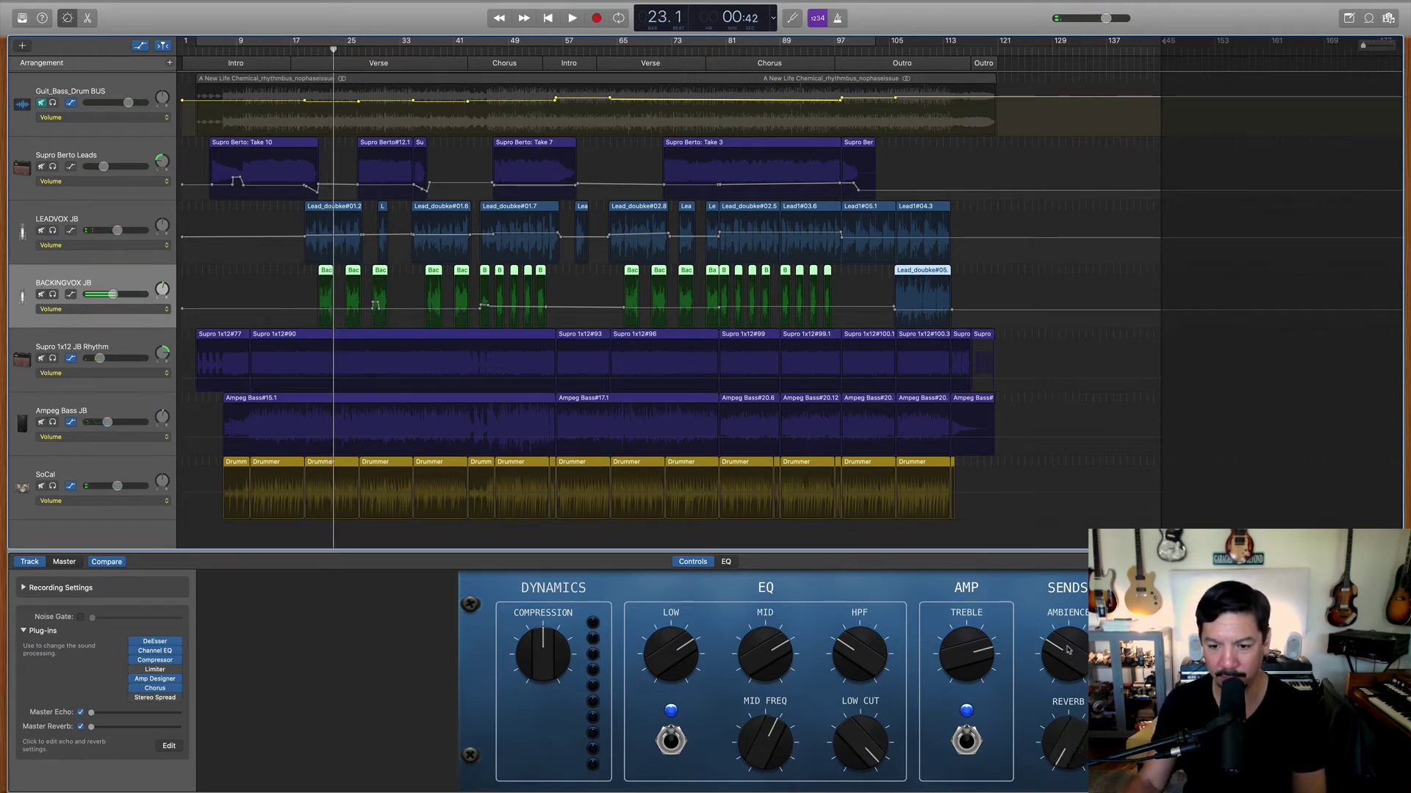
scroll(1068, 650, "down", 5)
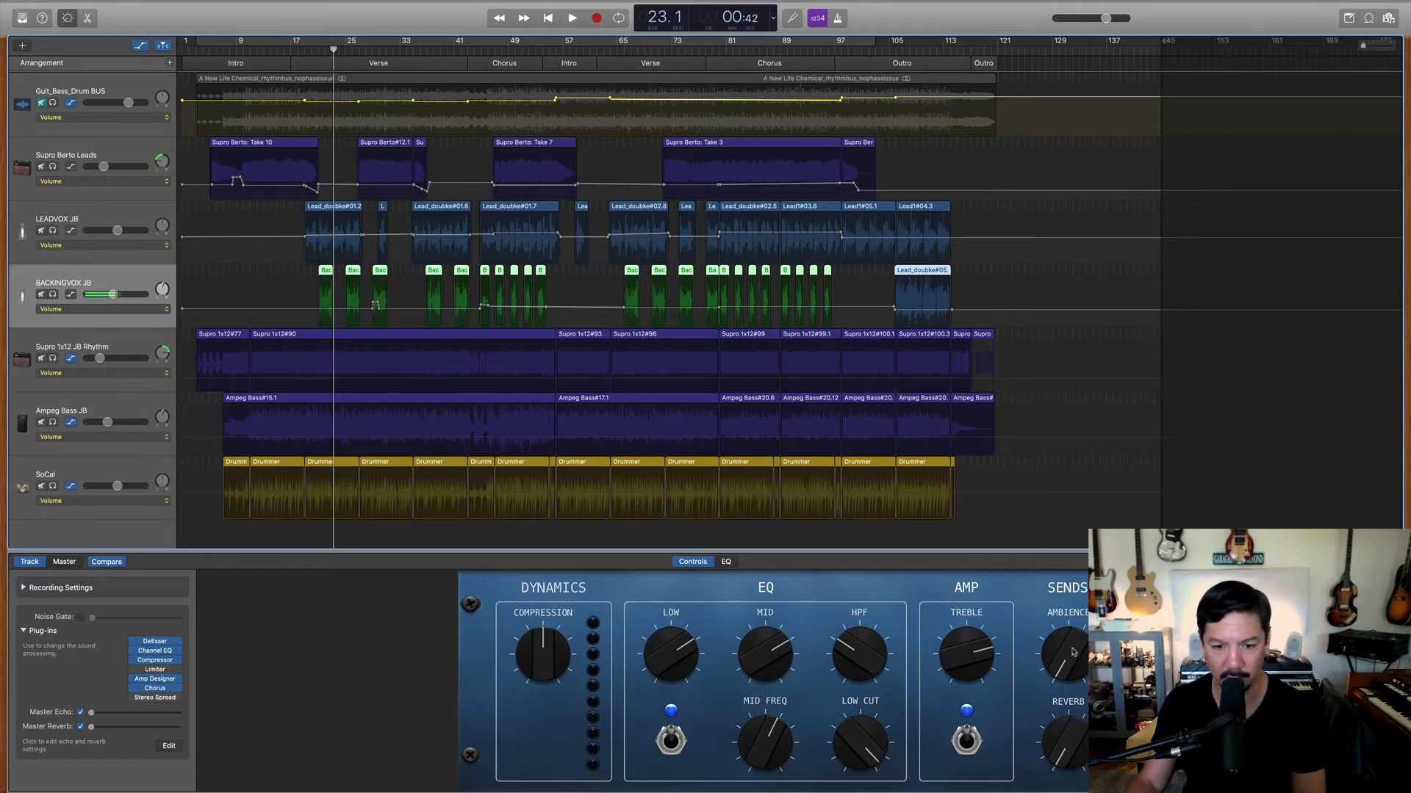
key("space")
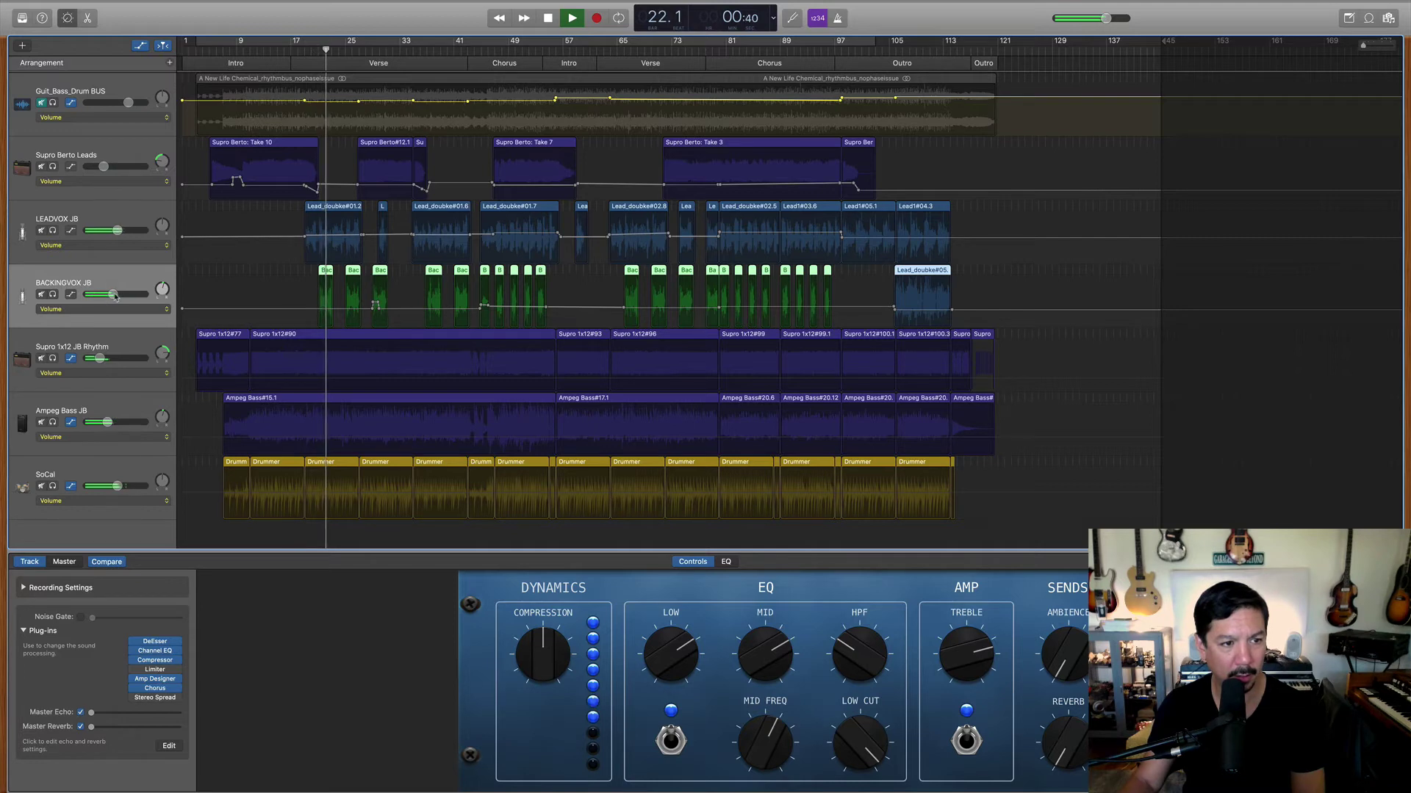
left_click_drag(112, 294, 110, 294)
key("space")
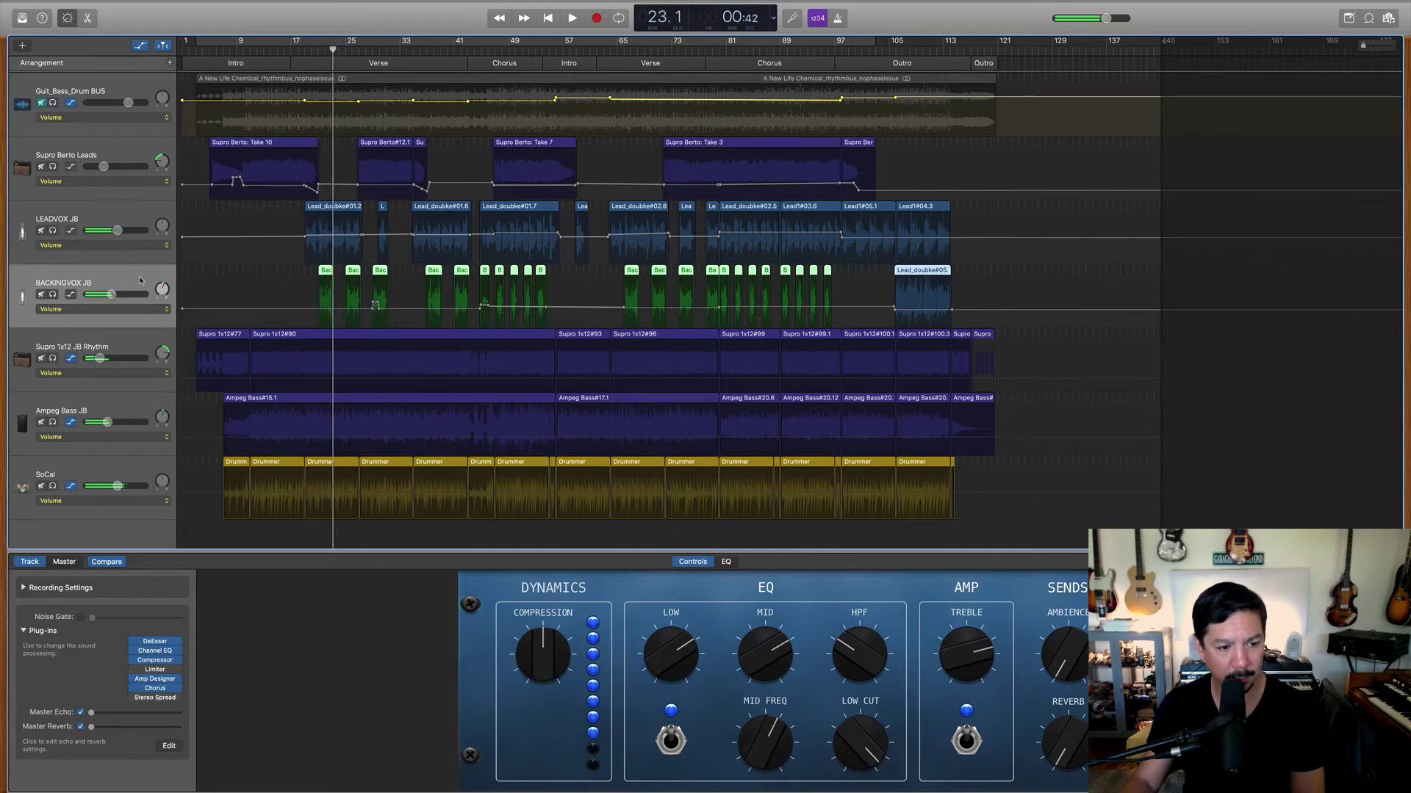
Switch the backing vocal's Chorus to the Vocal Backups preset, replay the verse from bar 25, and close the plug-in.
left_click(155, 689)
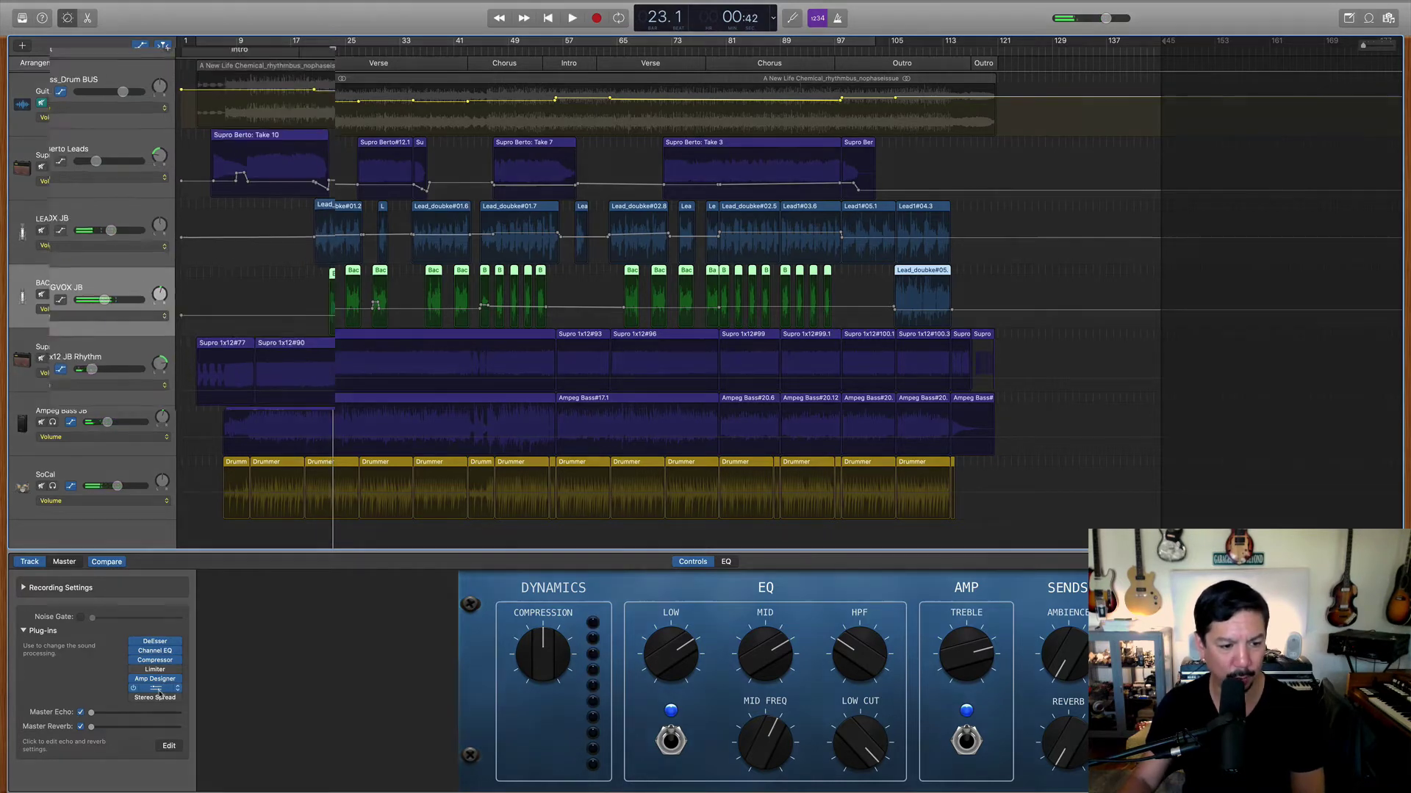
left_click(338, 95)
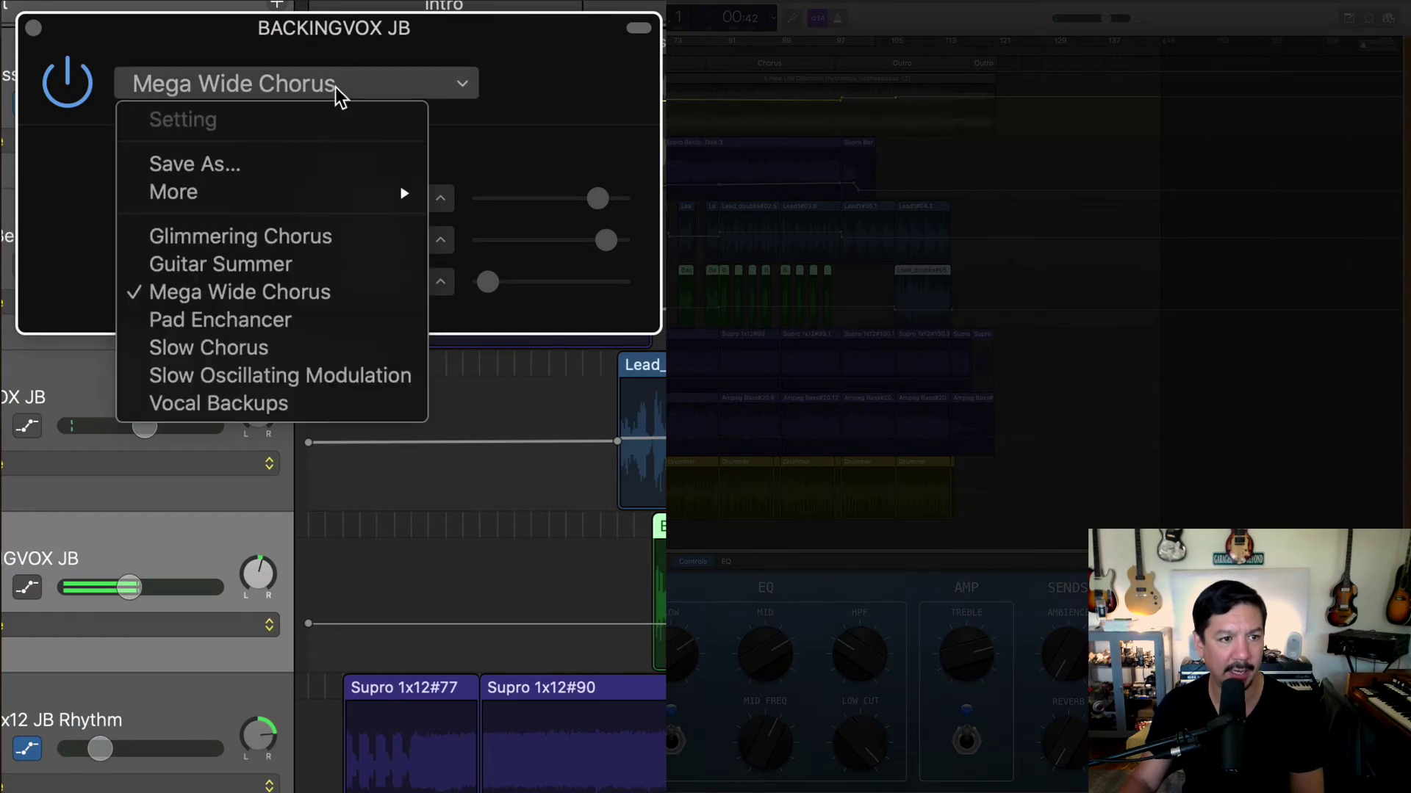
left_click(298, 407)
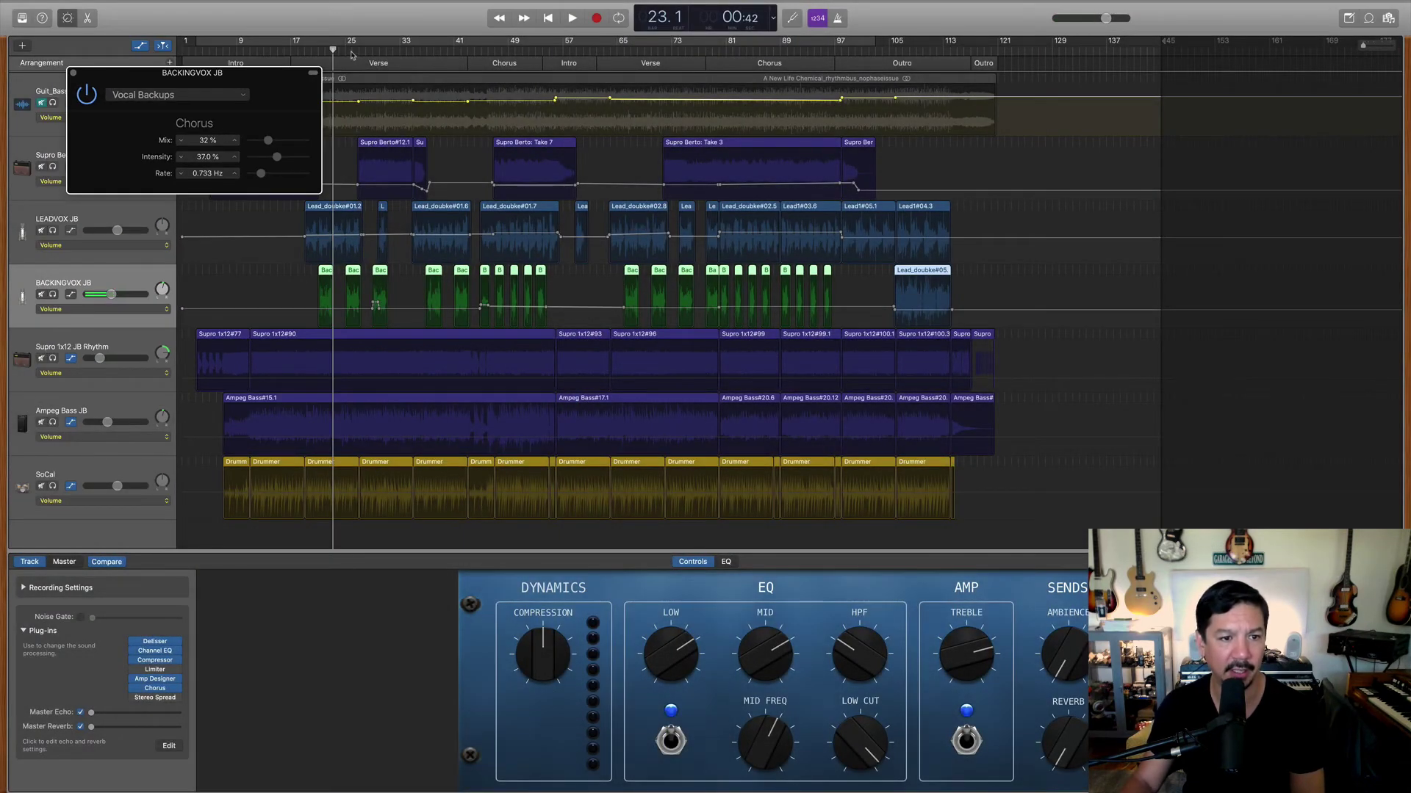
left_click(351, 52)
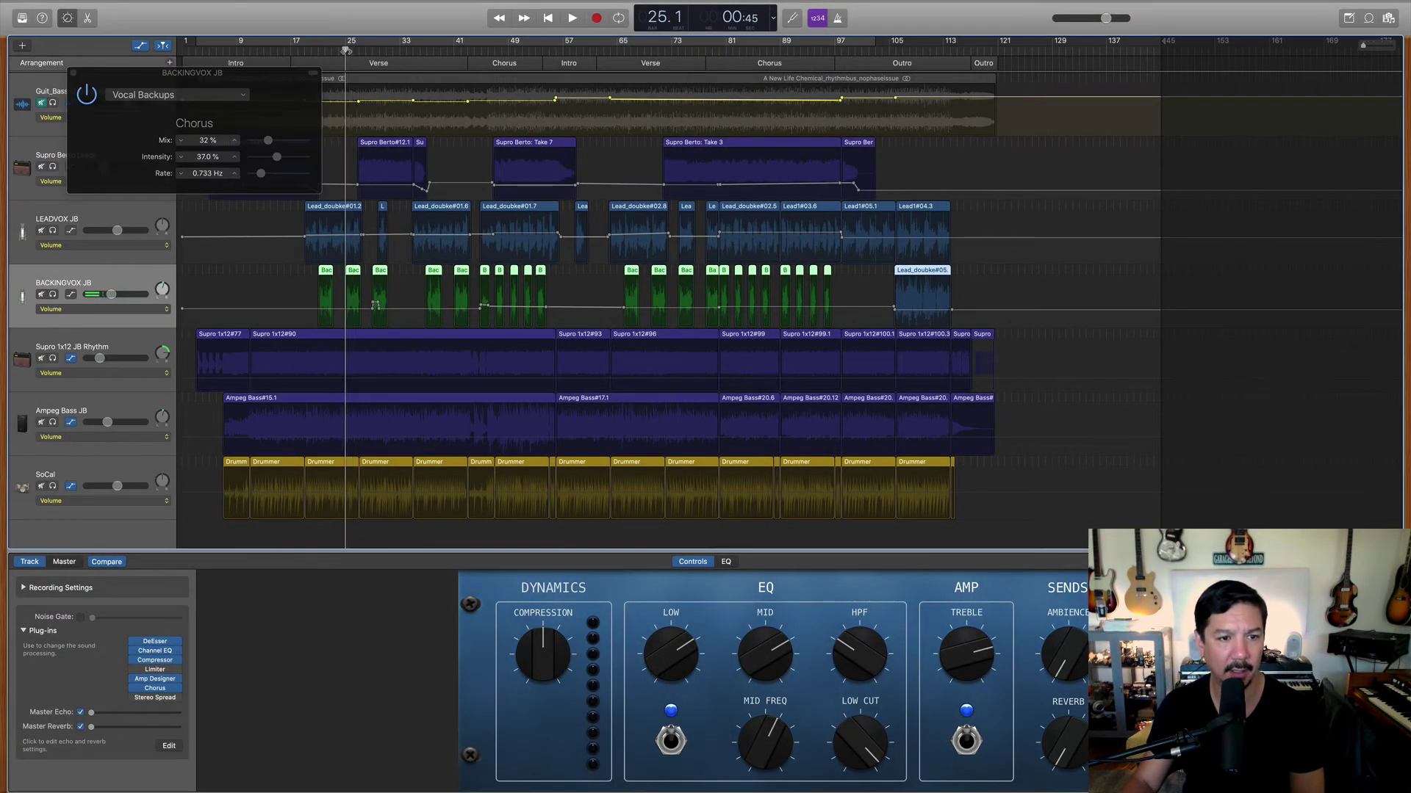
key("space")
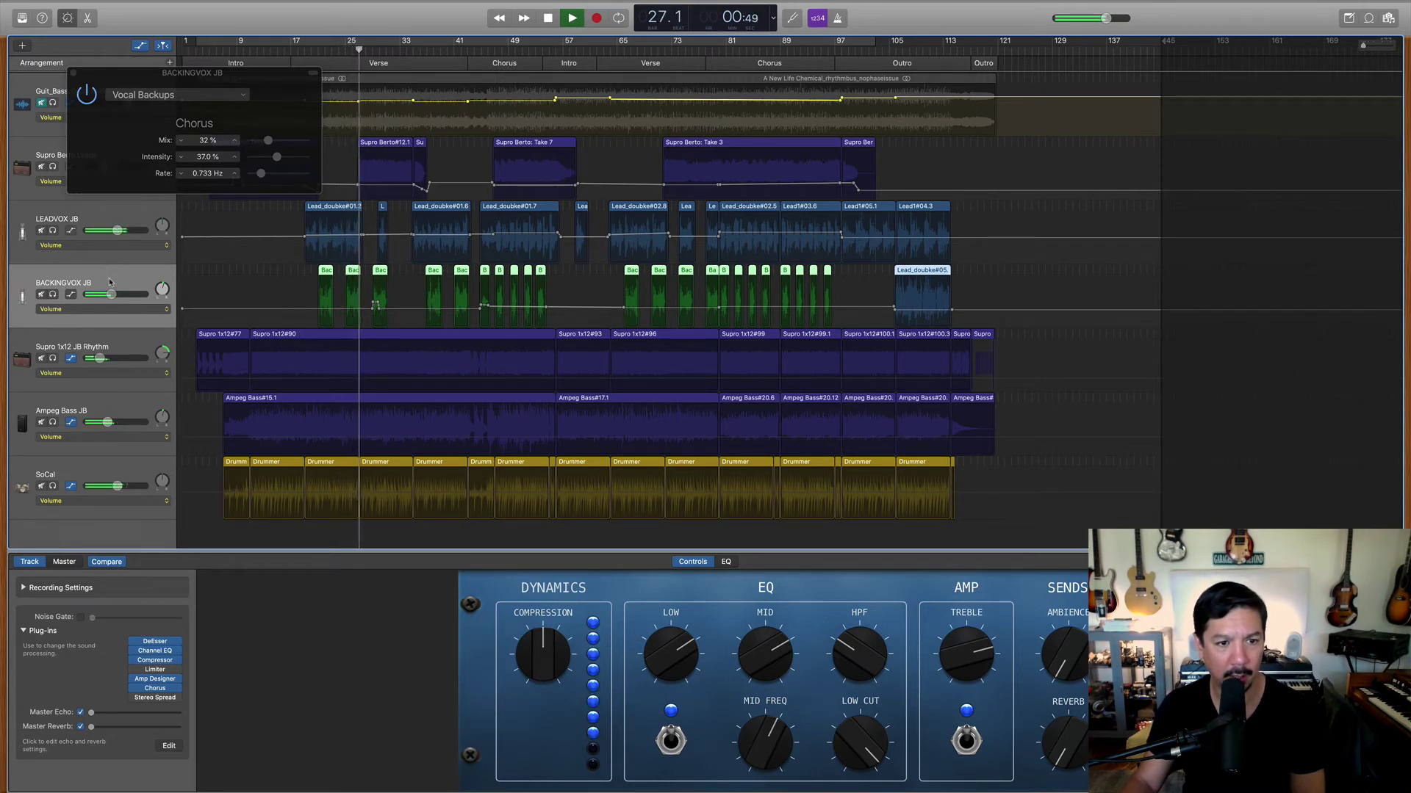
key("space")
left_click(74, 73)
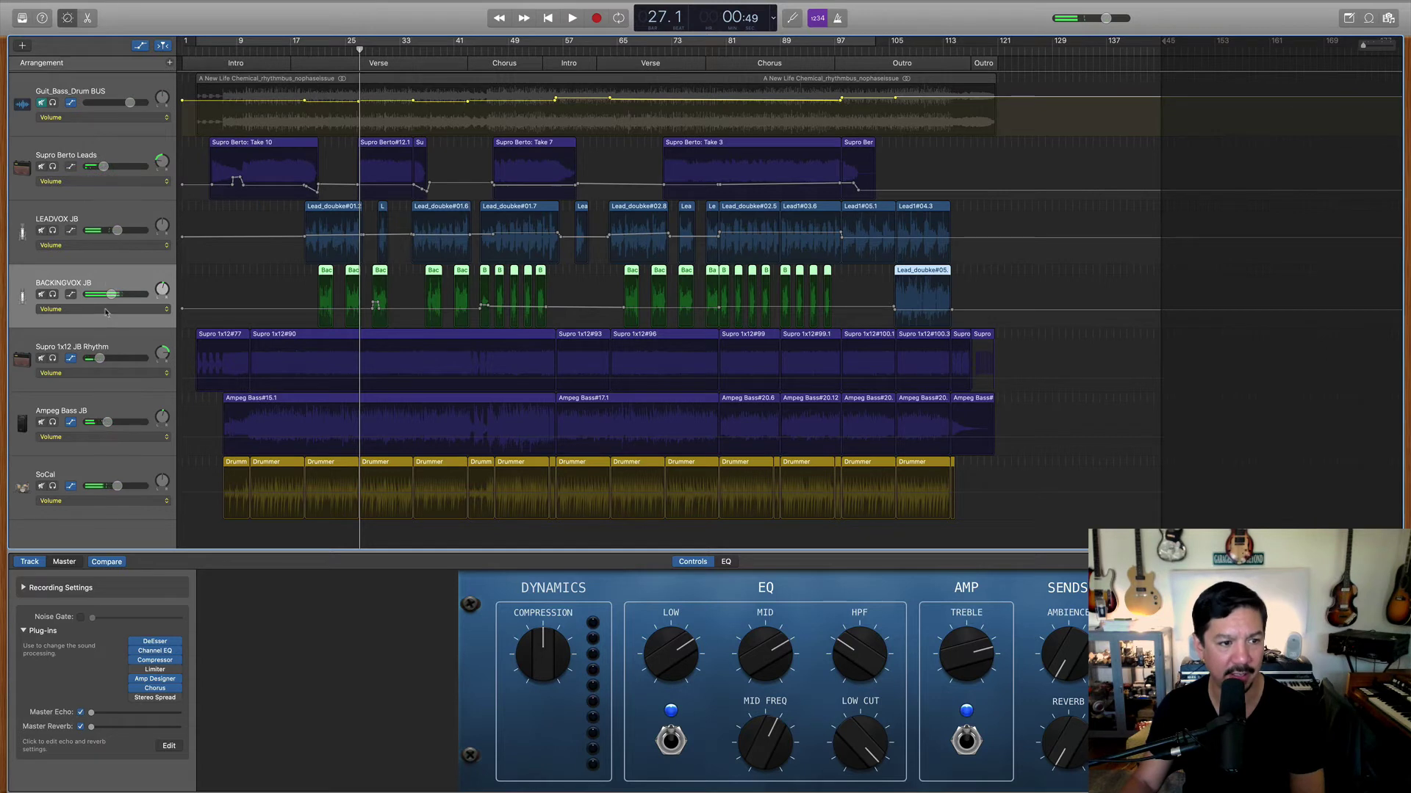
Raise the backing vocal volume further while replaying the start of the verse.
left_click_drag(112, 295, 114, 295)
left_click(320, 52)
key("space")
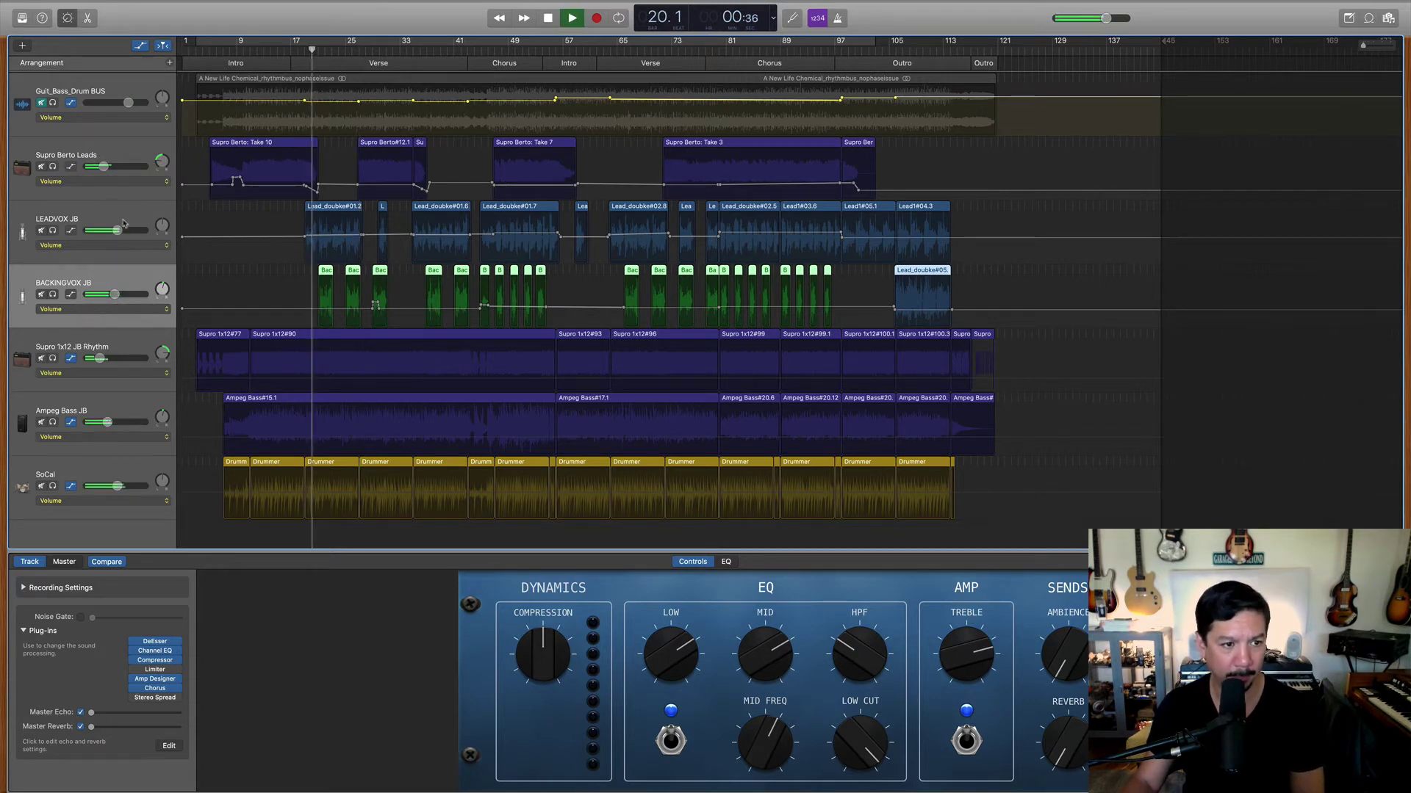
left_click_drag(115, 295, 121, 295)
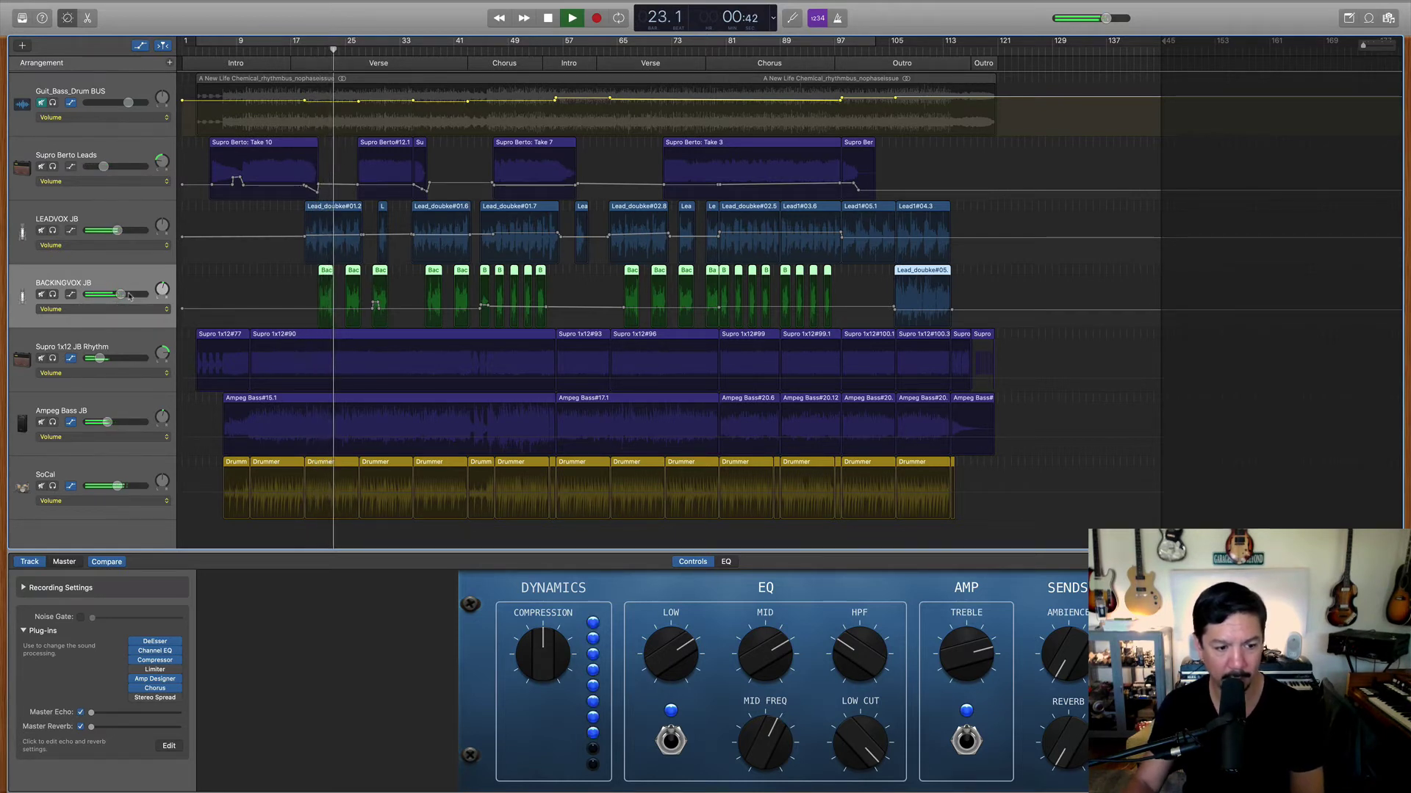
key("space")
left_click(110, 563)
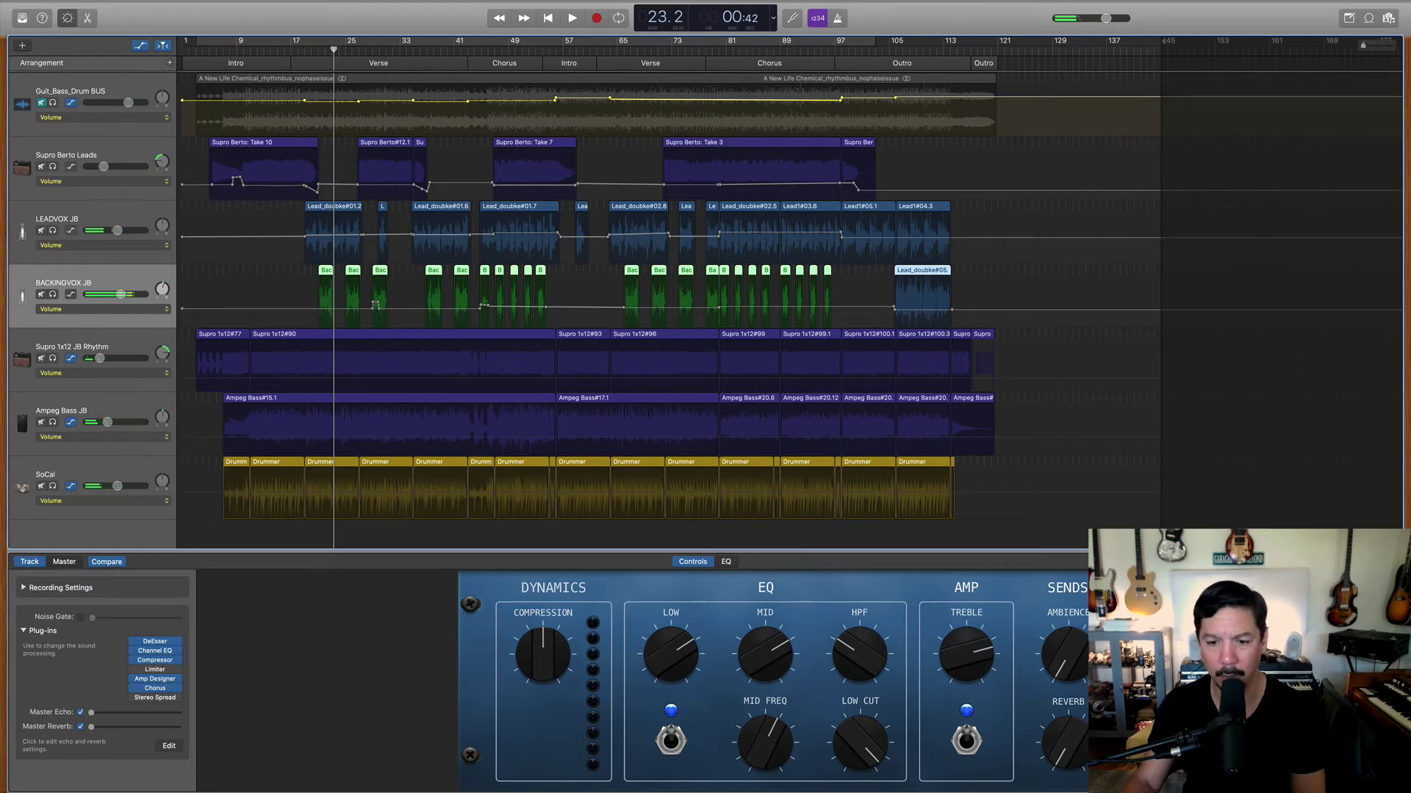
Raise the backing vocal's Ambience and Reverb sends while replaying the verse from about bar 21.
key("comma")
key("comma")
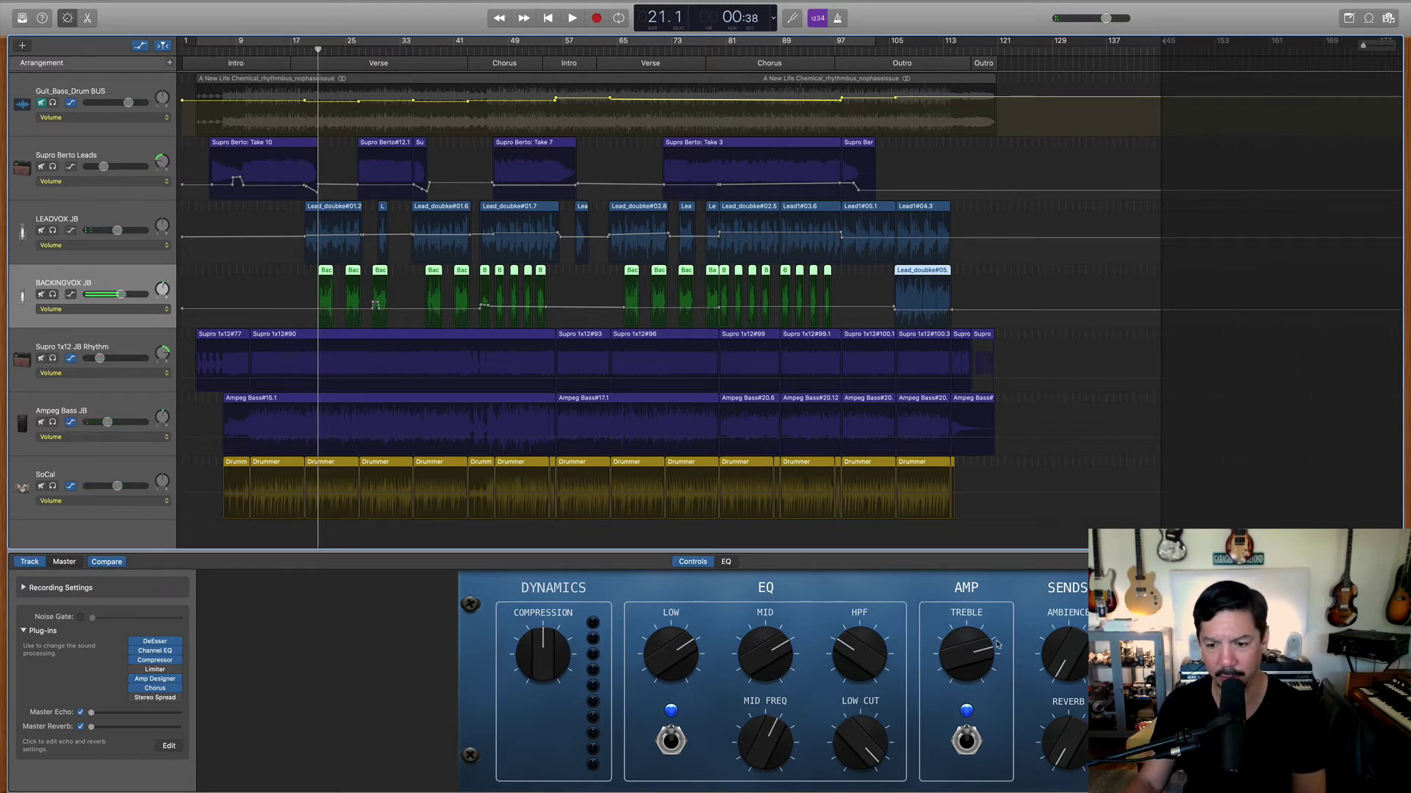
key("space")
mouse_move(1060, 634)
left_mouse_down()
mouse_move(1056, 565)
mouse_move(1050, 638)
left_mouse_up()
key("space")
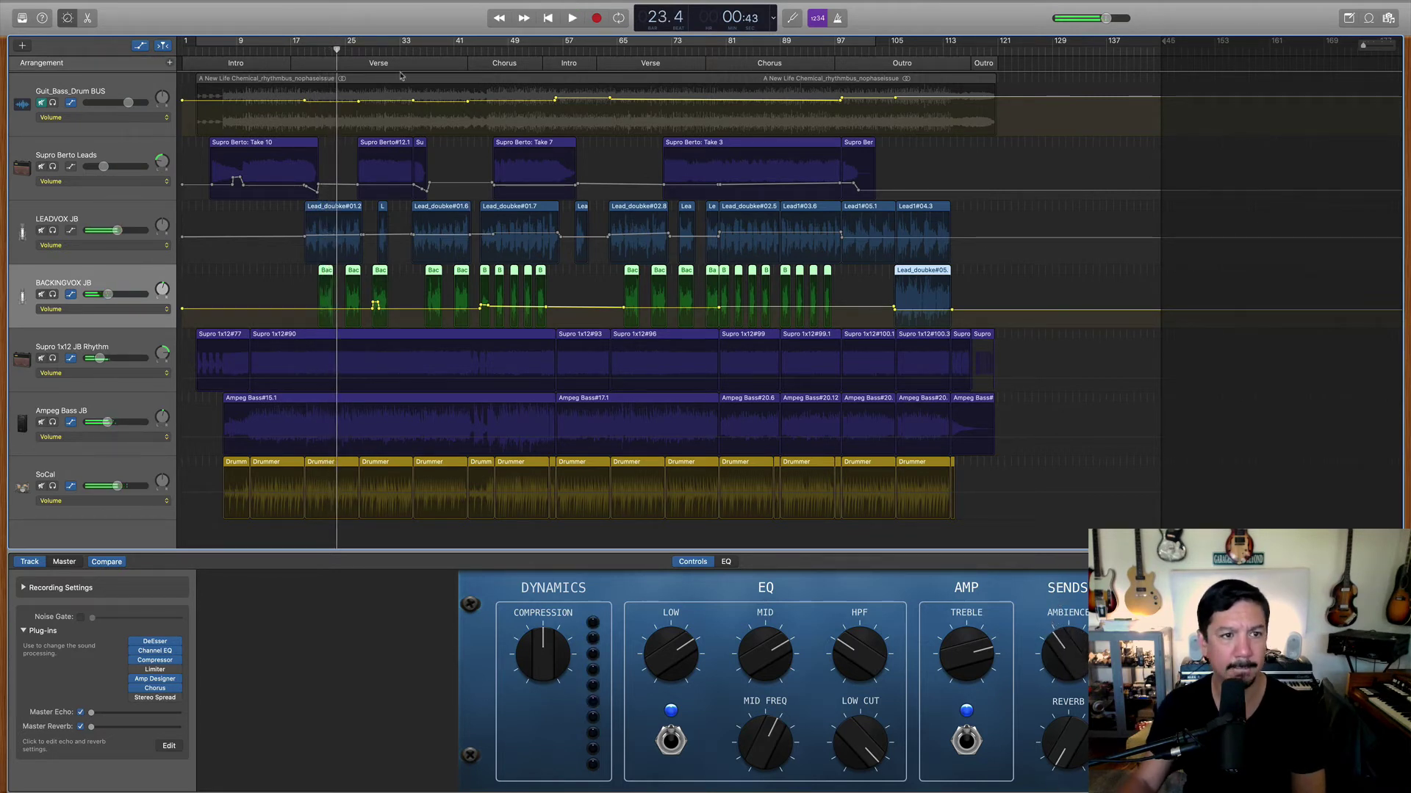
left_click(321, 51)
key("space")
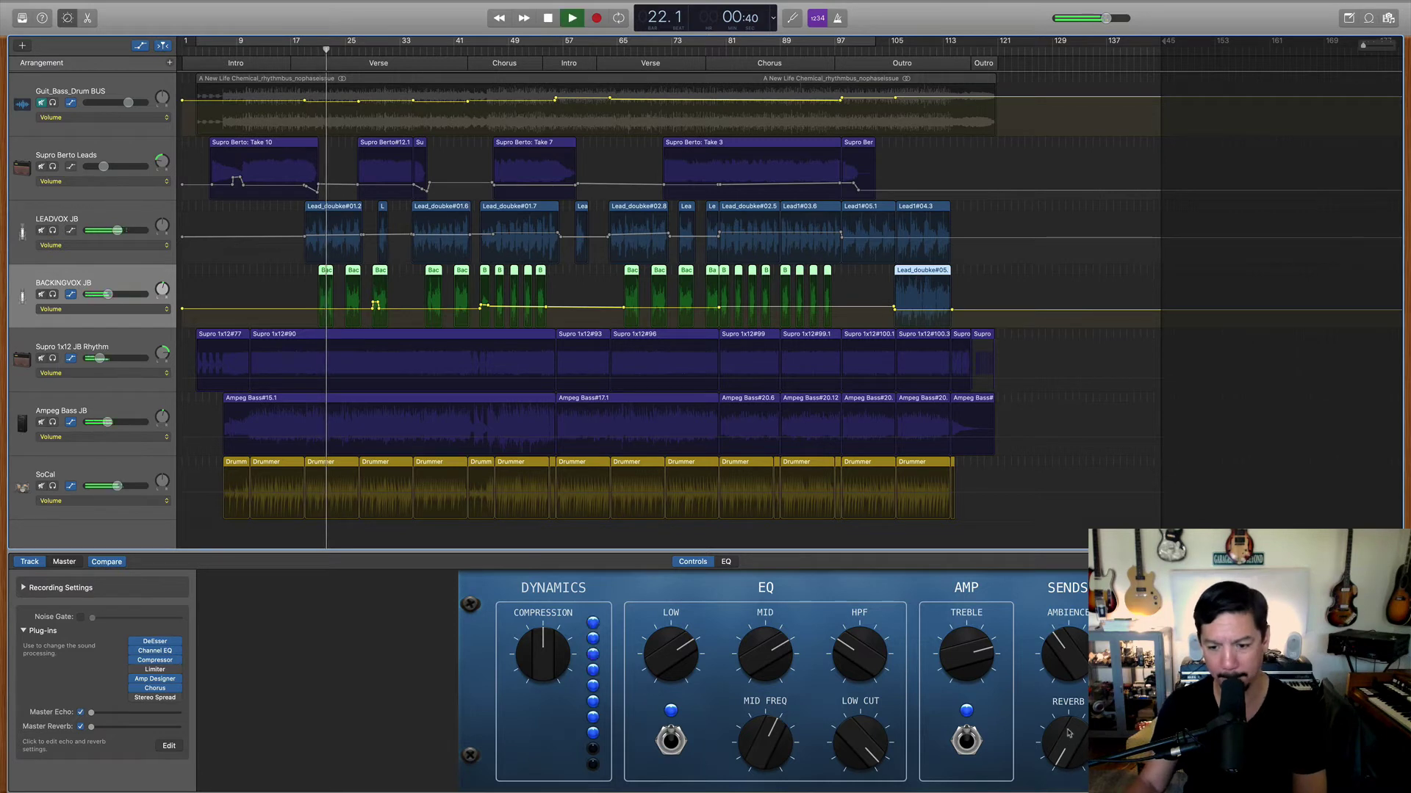
left_click_drag(1064, 744, 1051, 703)
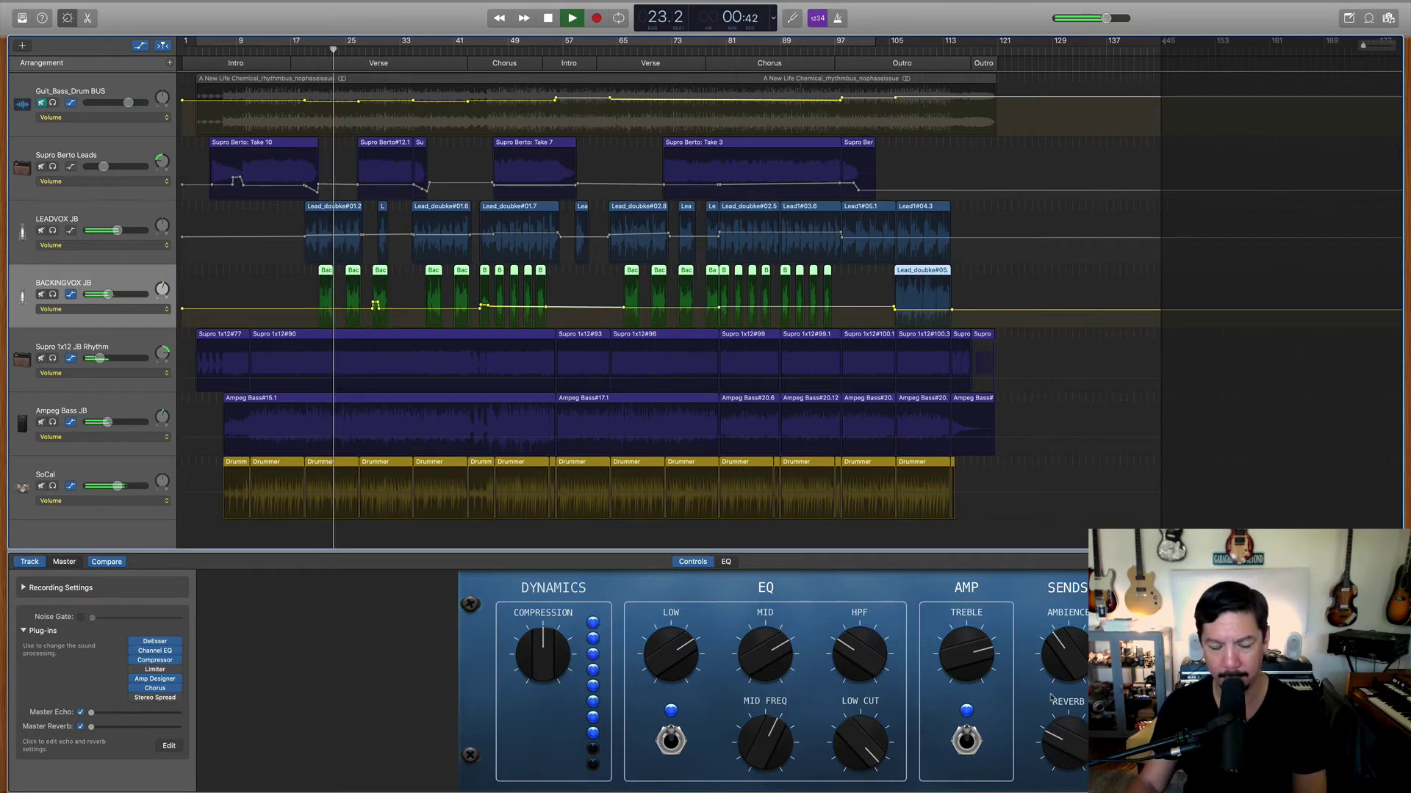
key("space")
Open the Master Reverb effect, lower its Color, and raise its Time to about the middle.
left_click(64, 561)
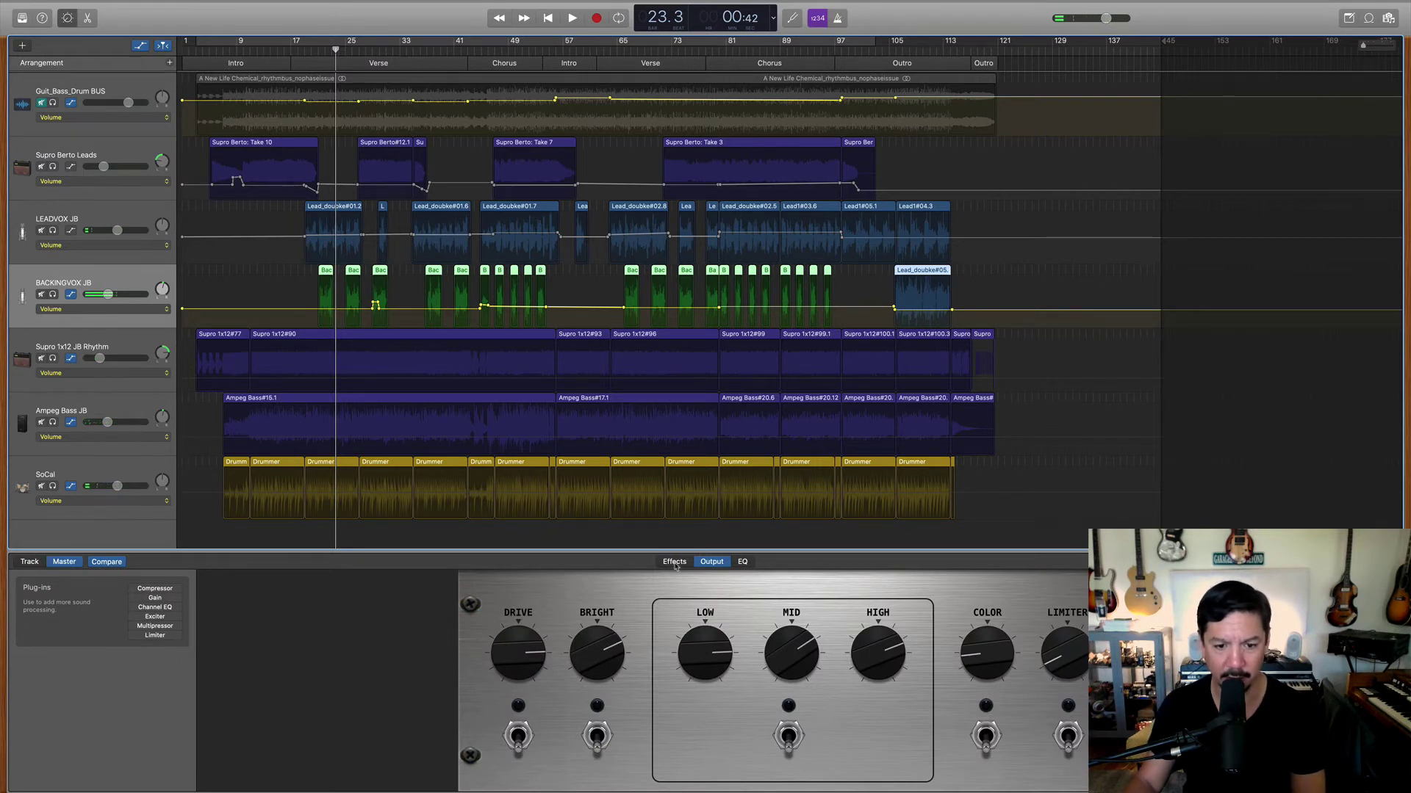
left_click(675, 563)
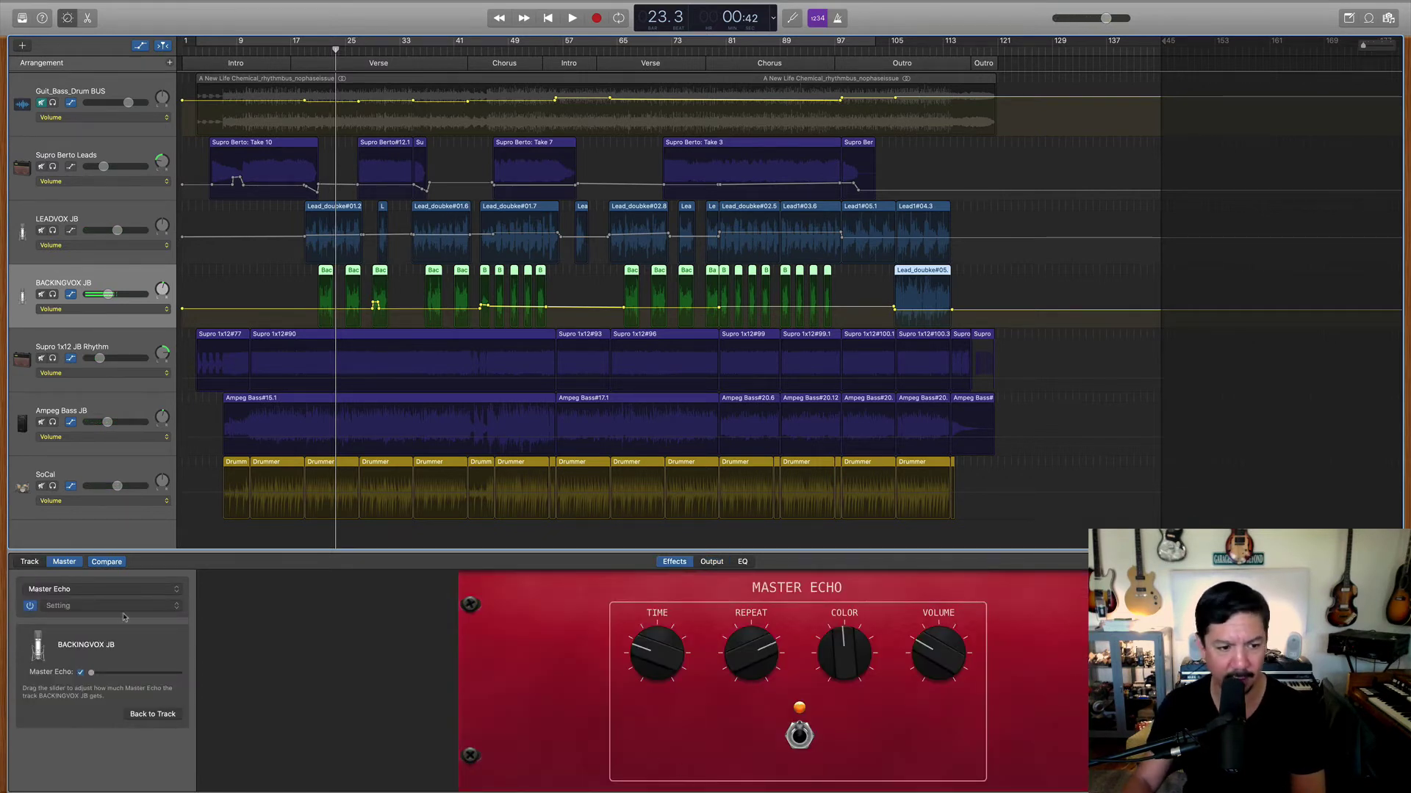
left_click(115, 592)
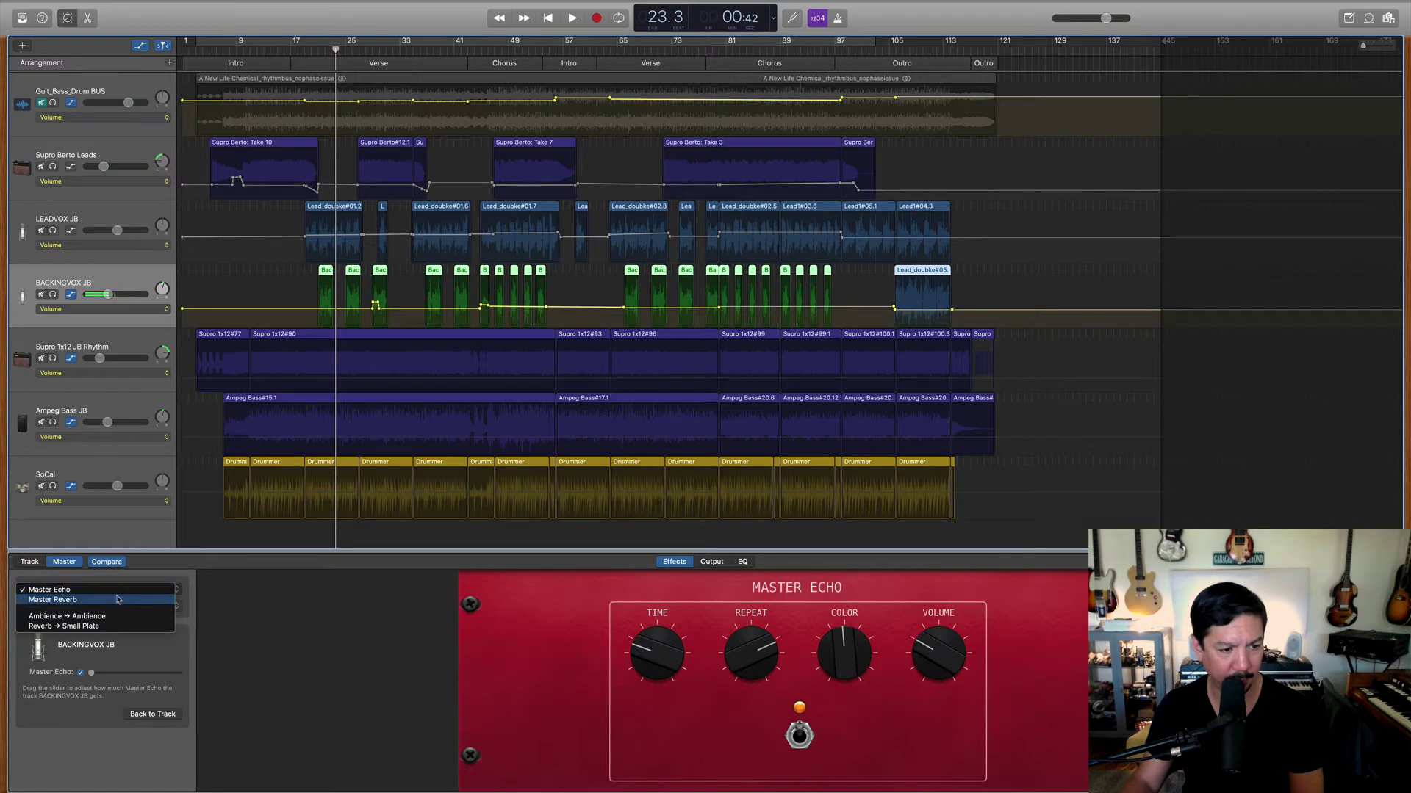
left_click(117, 600)
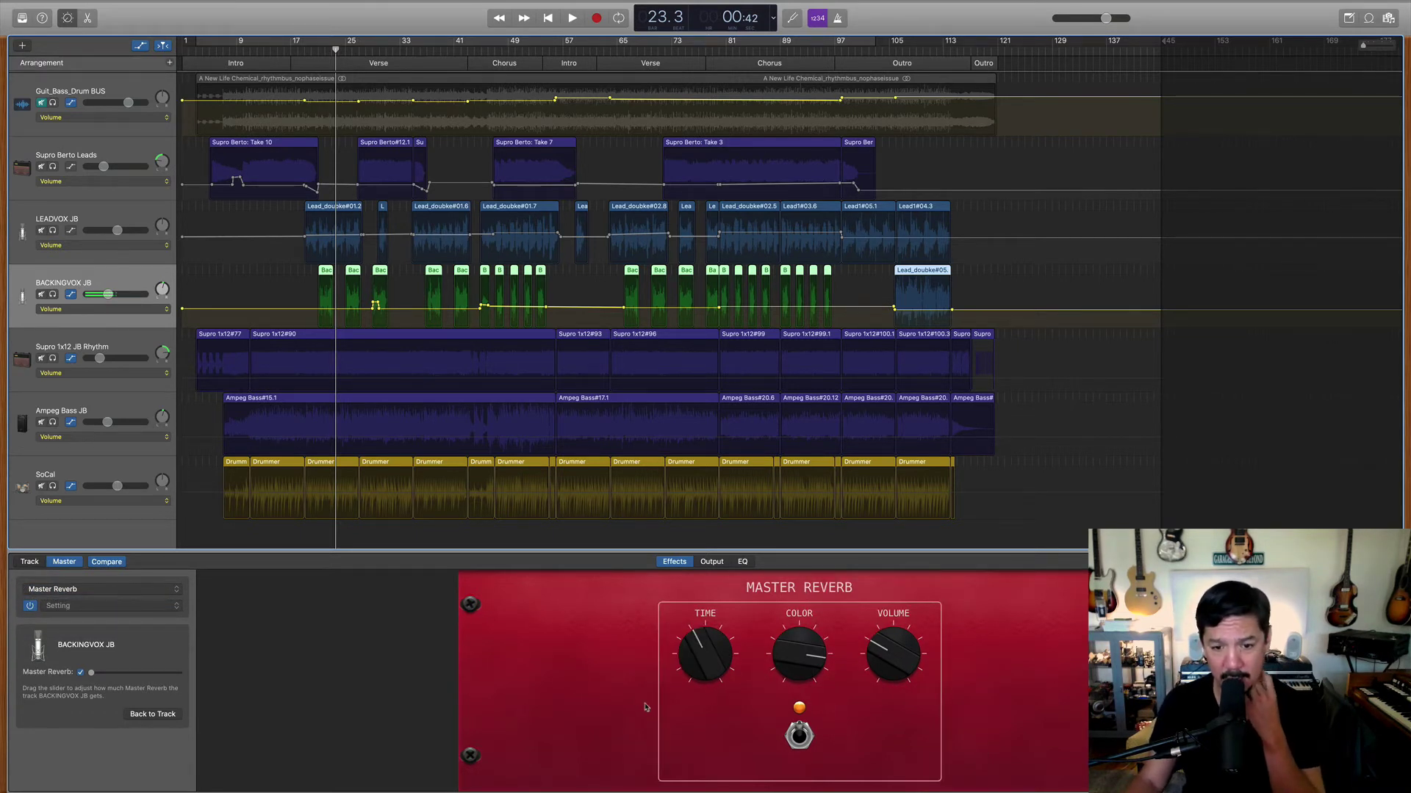
left_click_drag(805, 654, 803, 711)
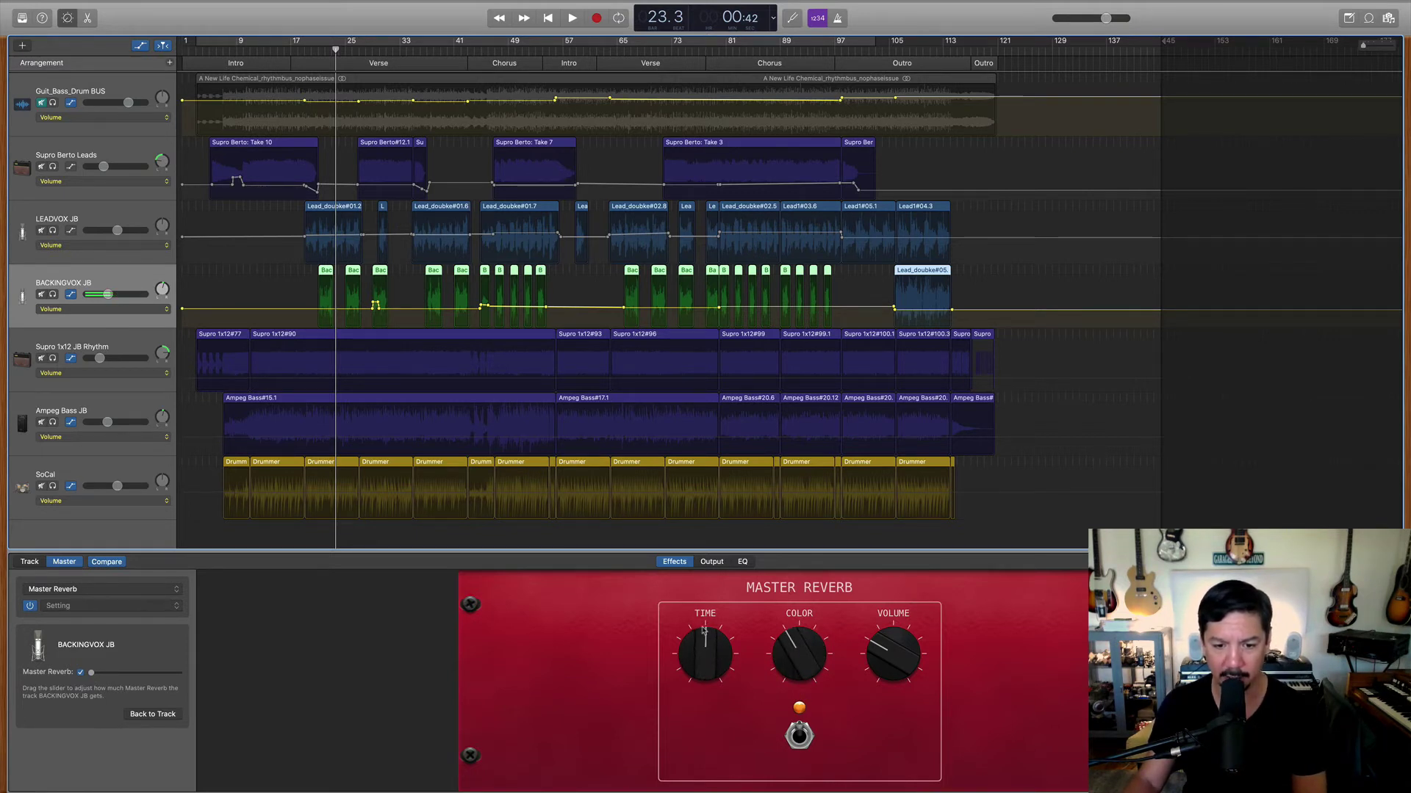
Raise the Master Reverb volume to about the middle while replaying the start of the verse.
key("space")
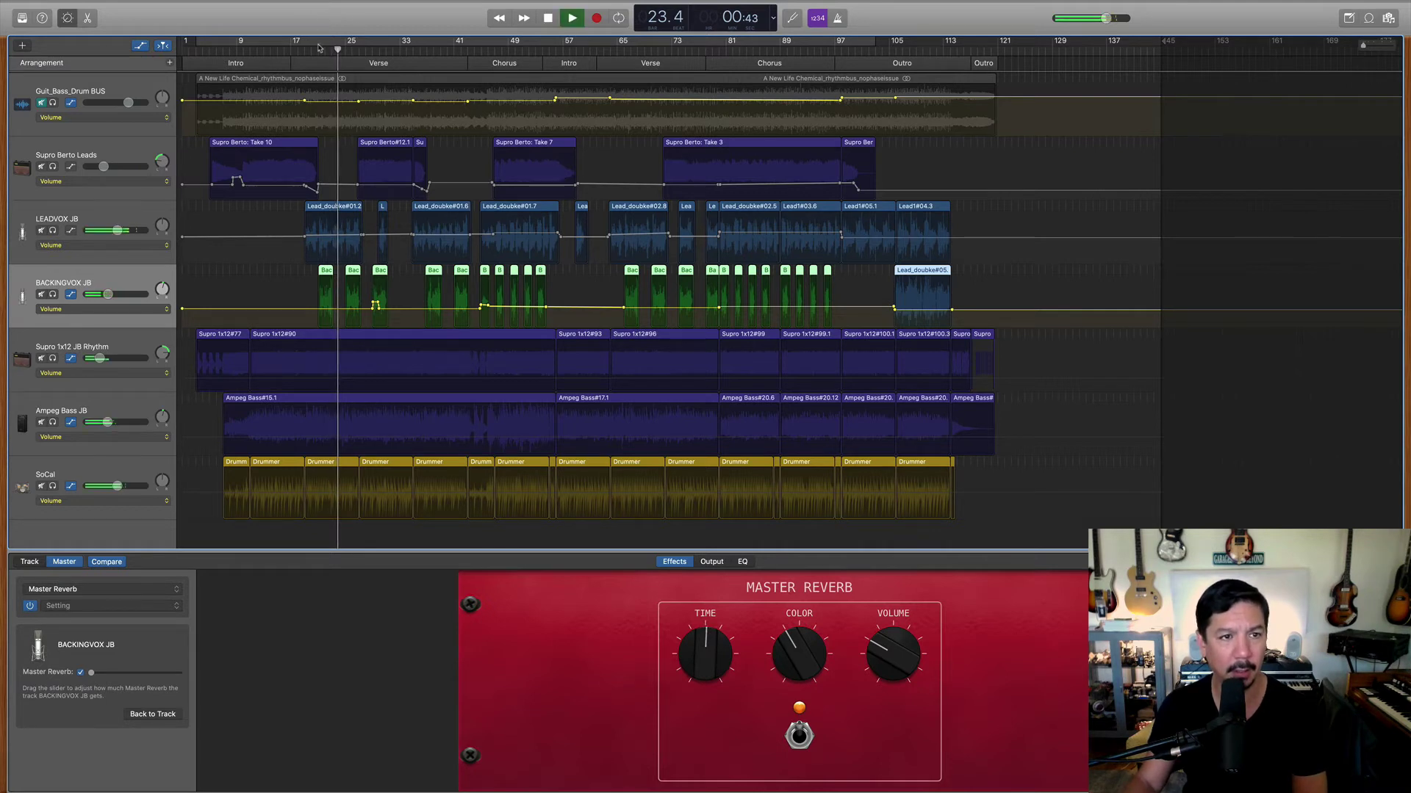
key("comma")
key("comma")
key("comma")
key("space")
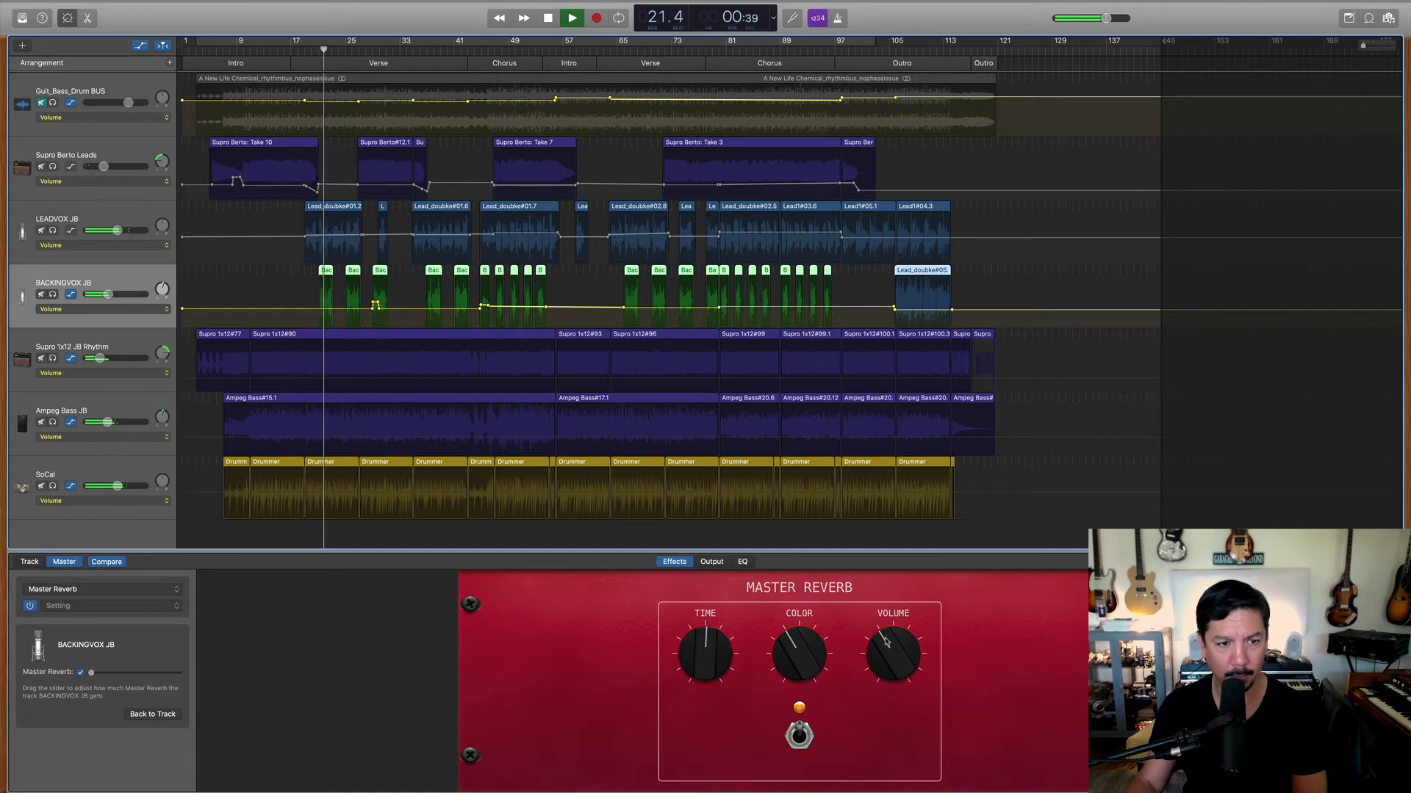
left_click_drag(885, 642, 886, 631)
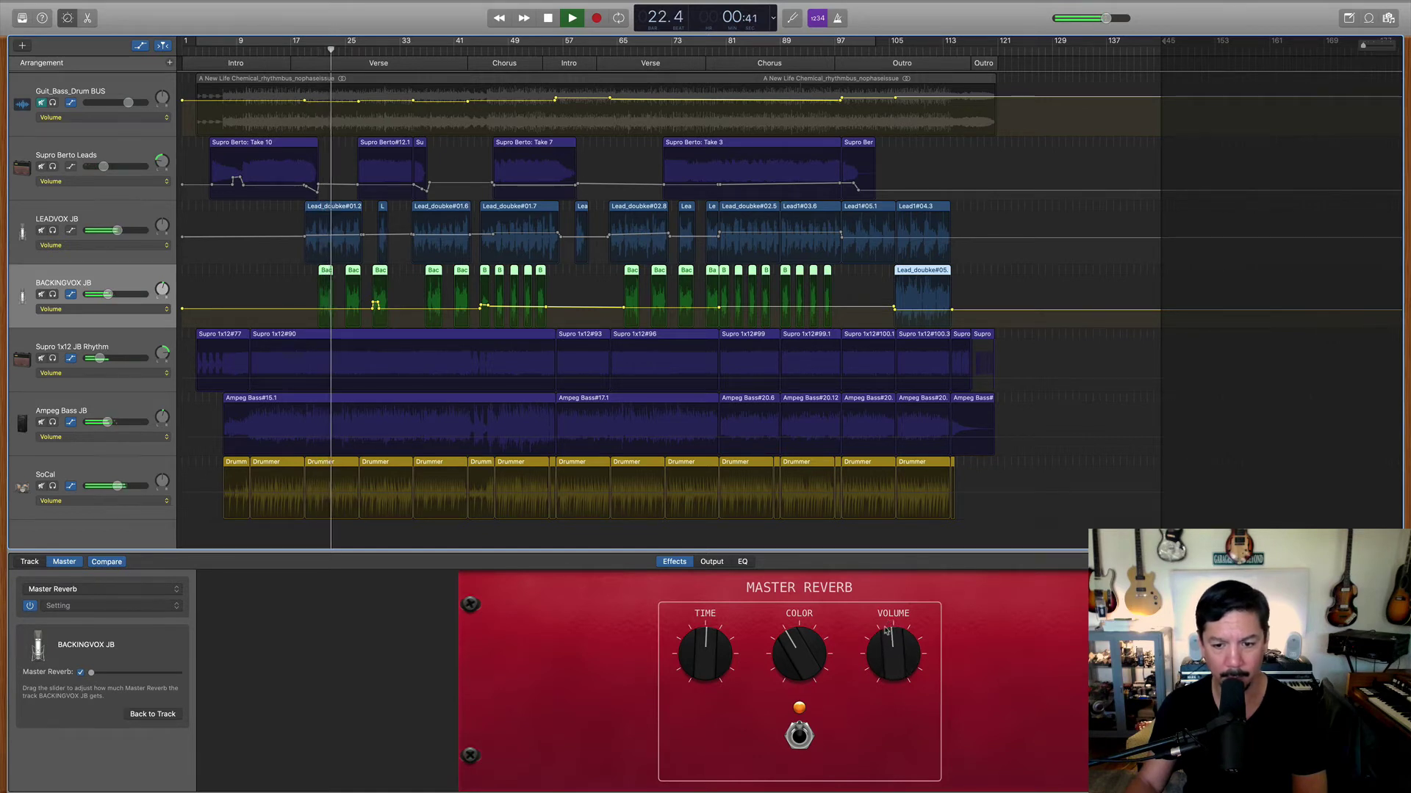
key("space")
Turn off the backing vocal's volume automation and raise its volume while continuing playback of the verse.
left_click(71, 295)
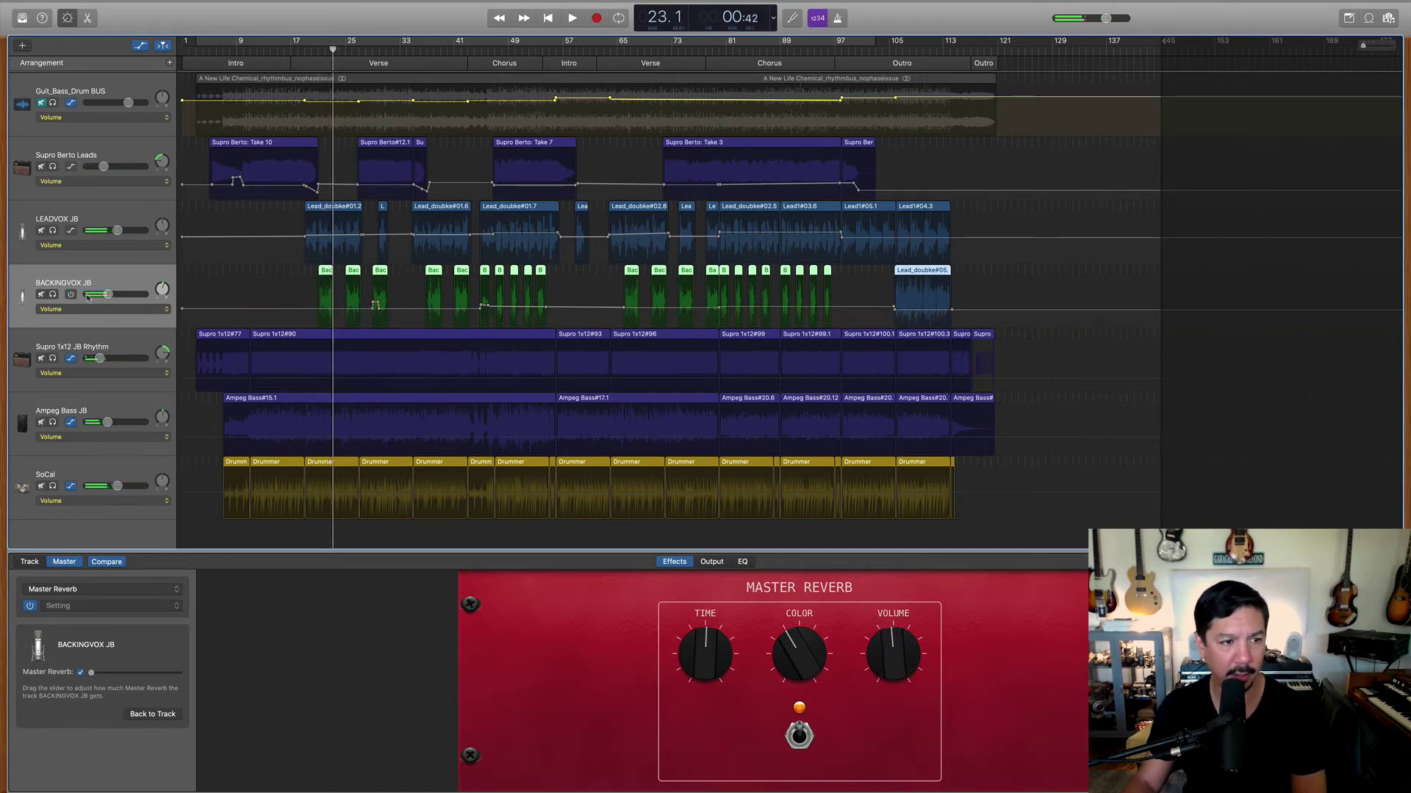
key("space")
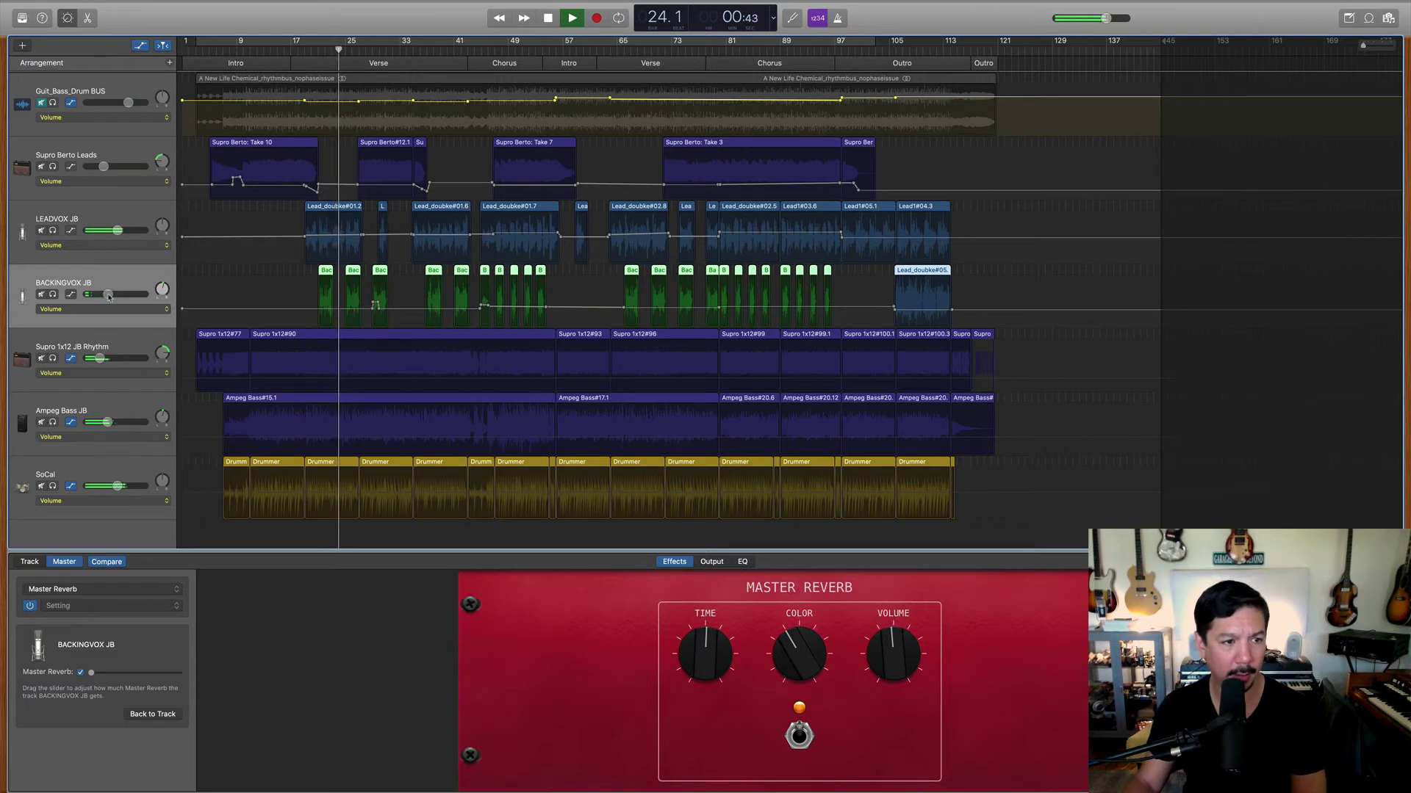
left_click_drag(108, 294, 118, 297)
key("space")
Open the lead vocal track's Tape Delay and load the factory preset 1\16 Note Slap.
left_click(104, 216)
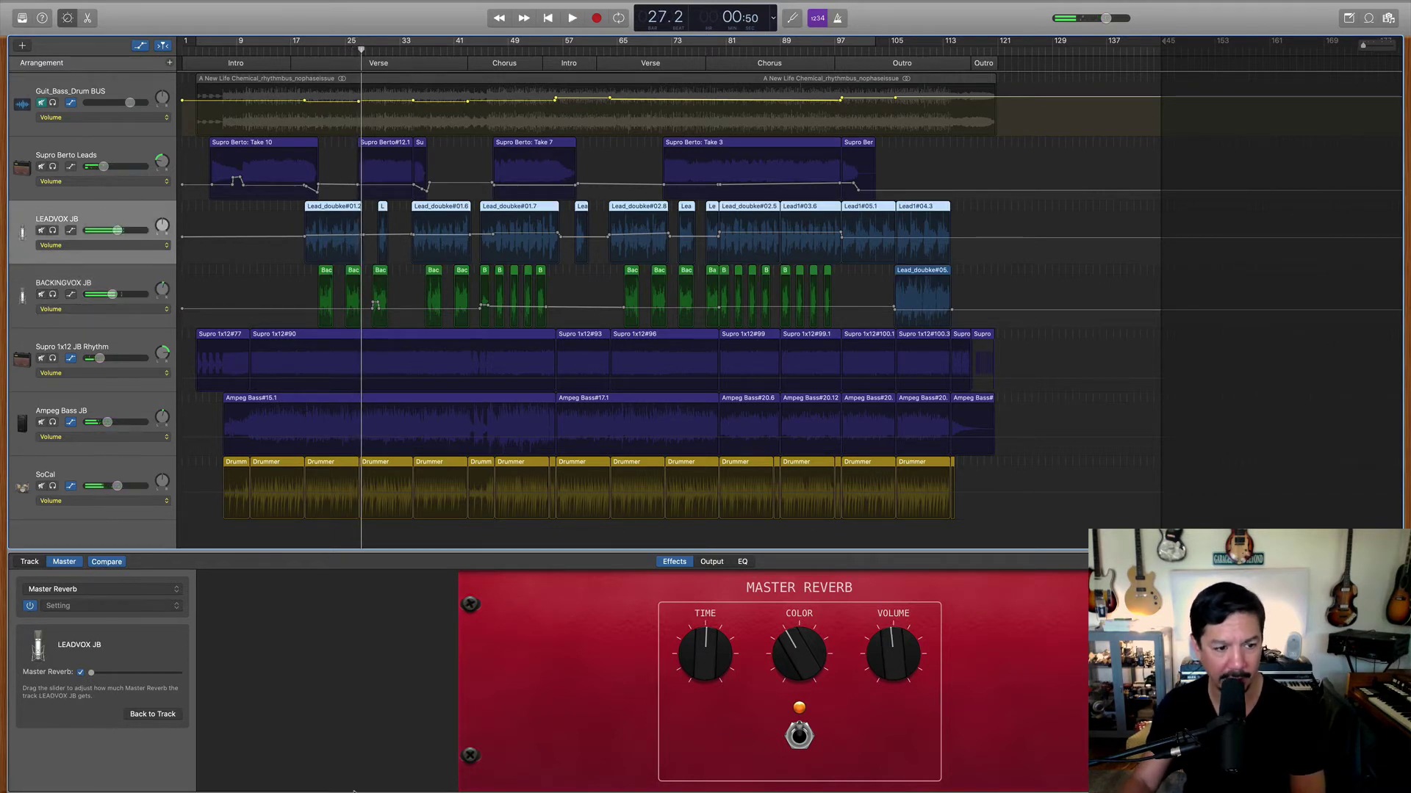
left_click(29, 562)
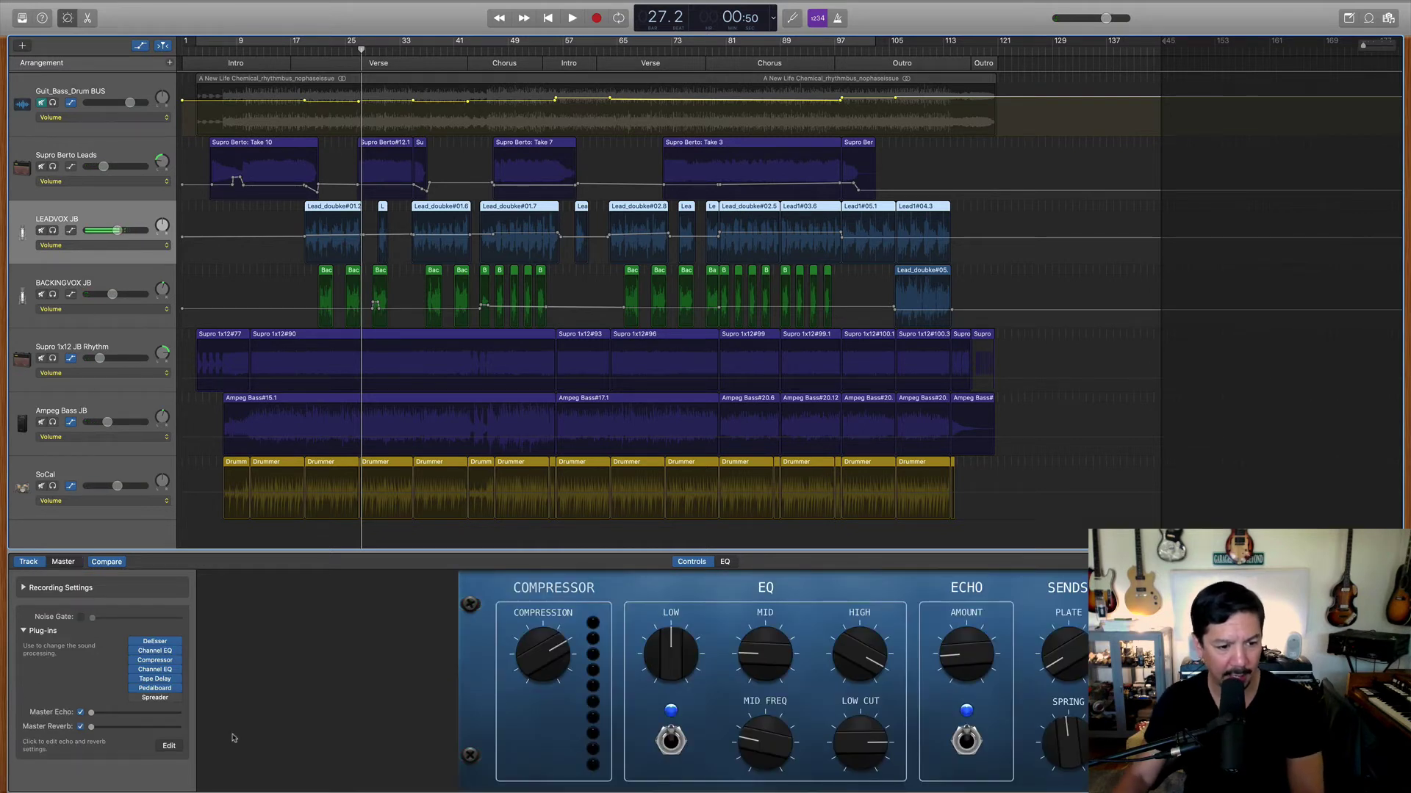
left_click(158, 680)
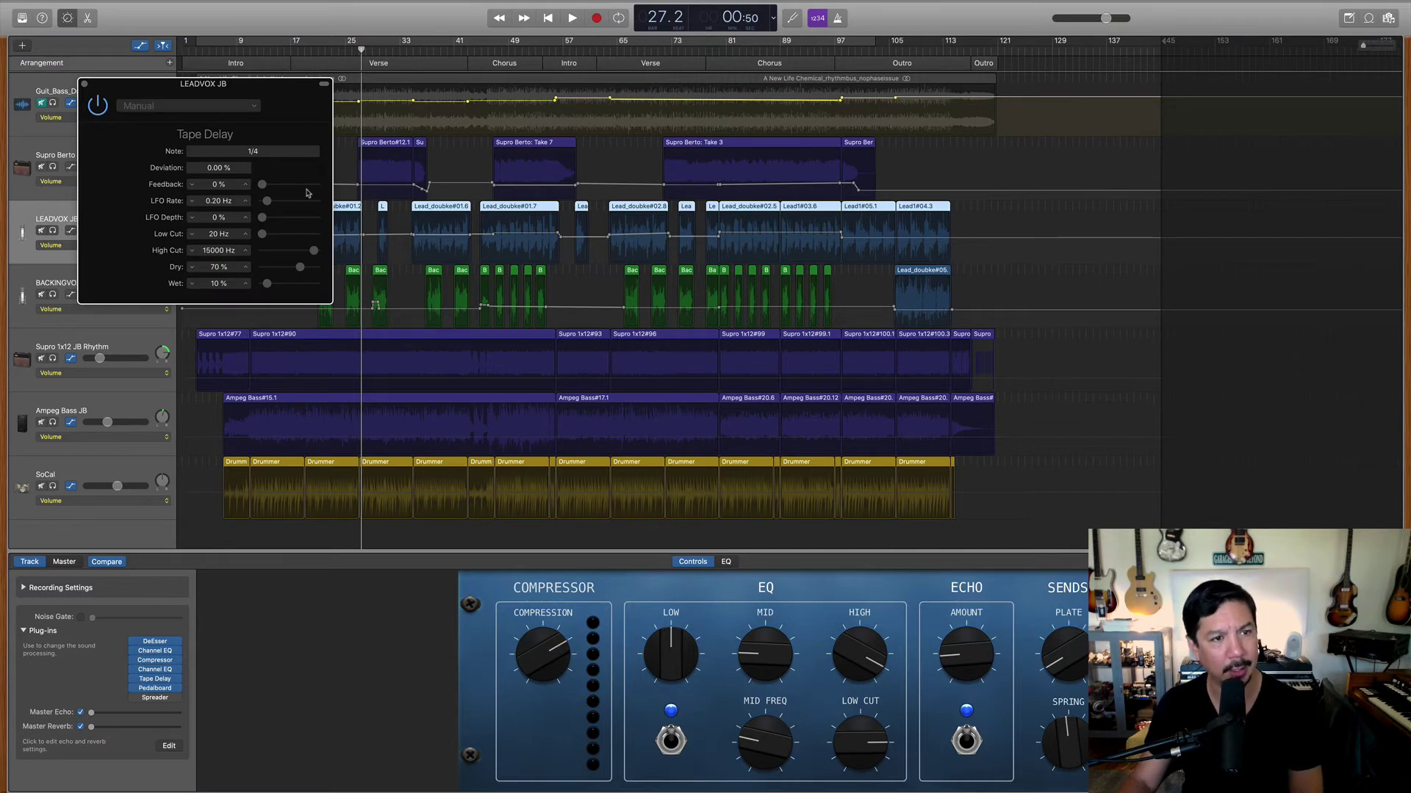
left_click(218, 107)
mouse_move(167, 185)
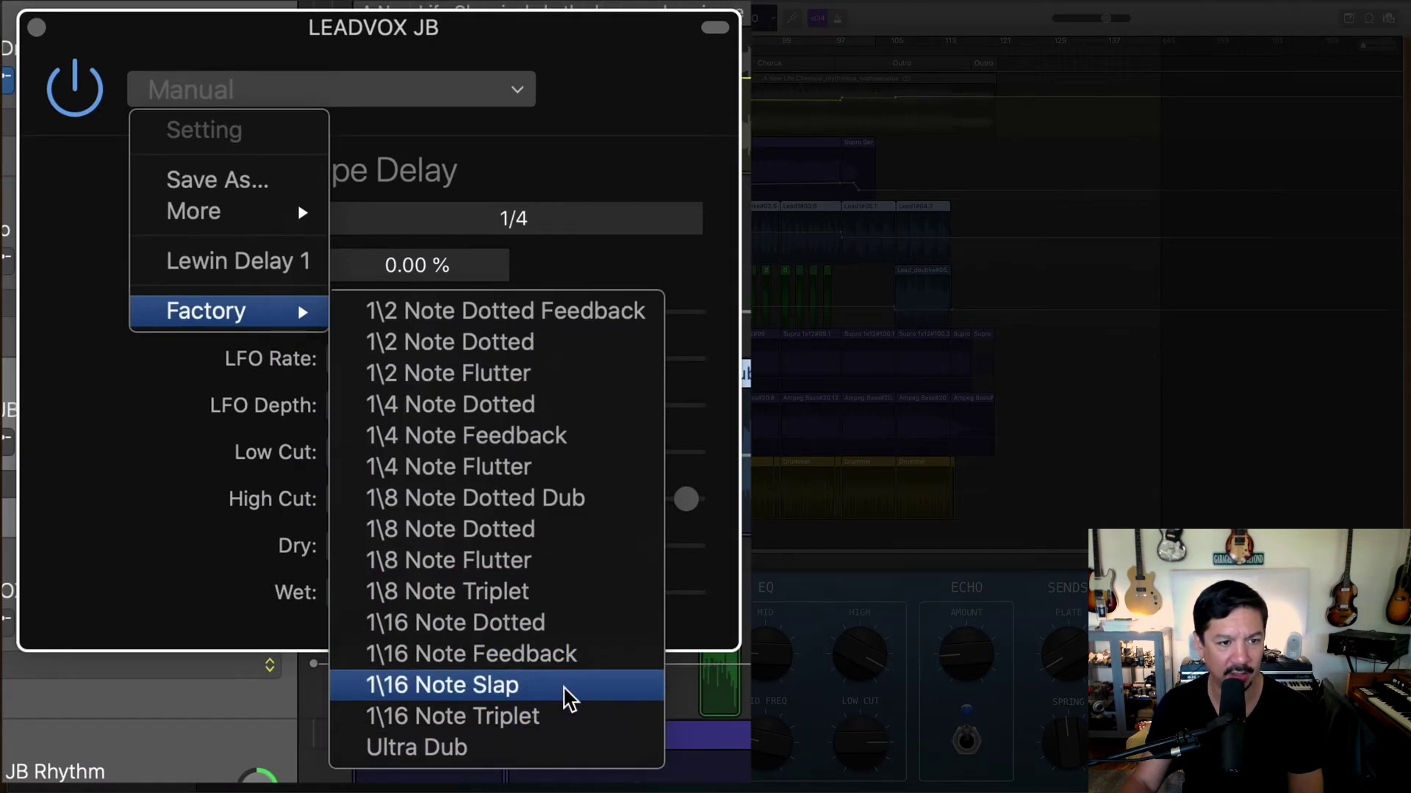
left_click(570, 700)
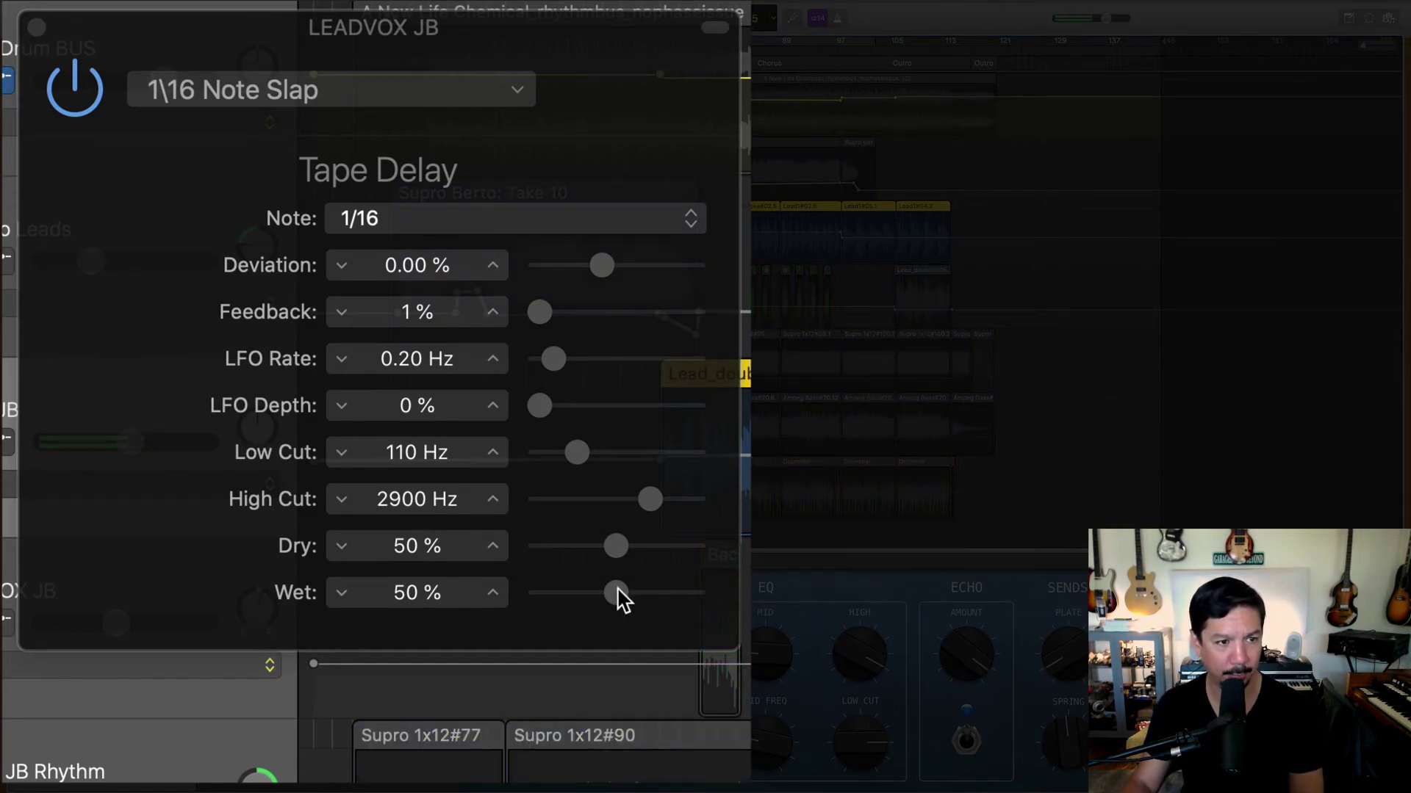
Set the lead vocal's Tape Delay to 55% Dry and 34% Wet, then close it and rewind to about bar 3.
left_click_drag(616, 550, 696, 554)
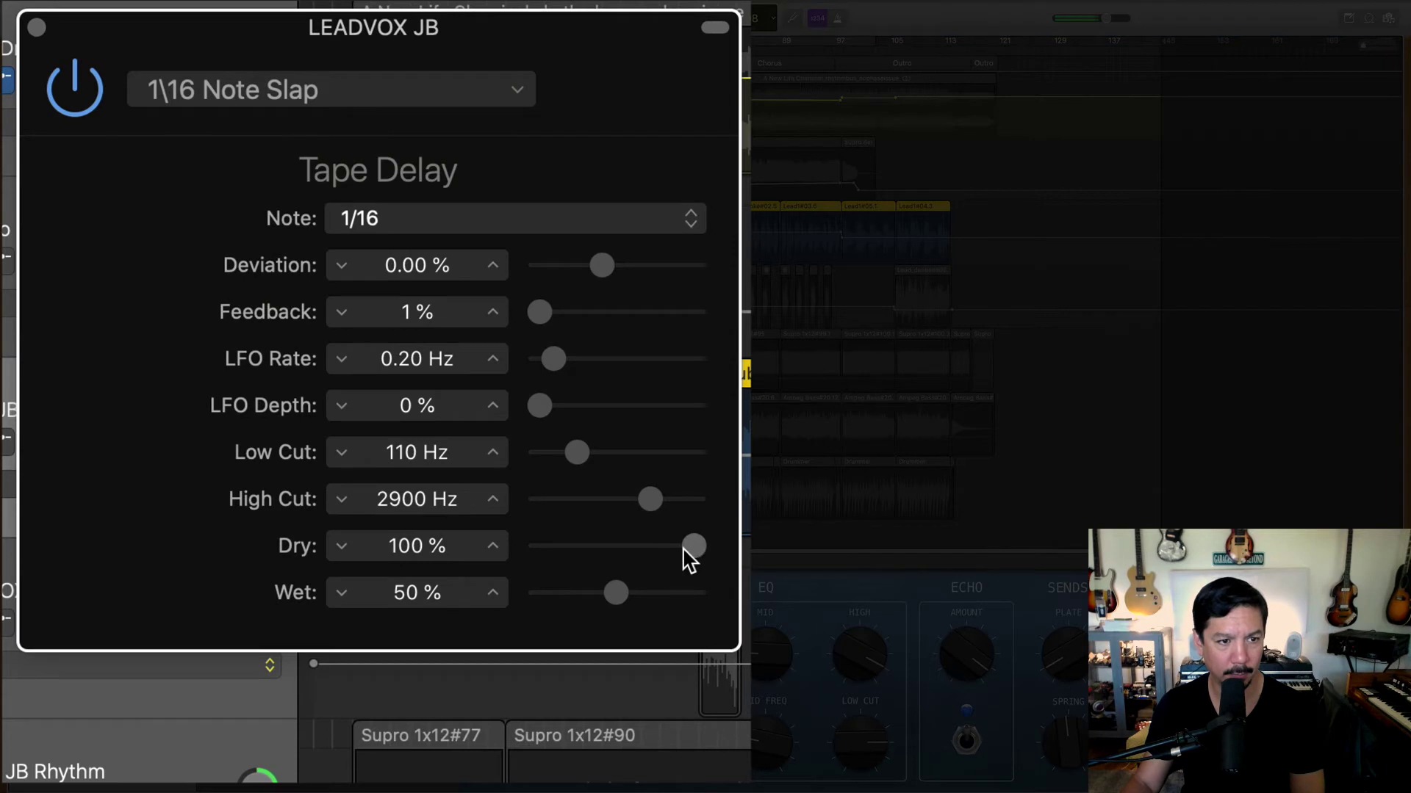
mouse_move(617, 594)
left_mouse_down()
mouse_move(577, 598)
mouse_move(602, 610)
left_mouse_up()
left_click_drag(690, 551, 621, 568)
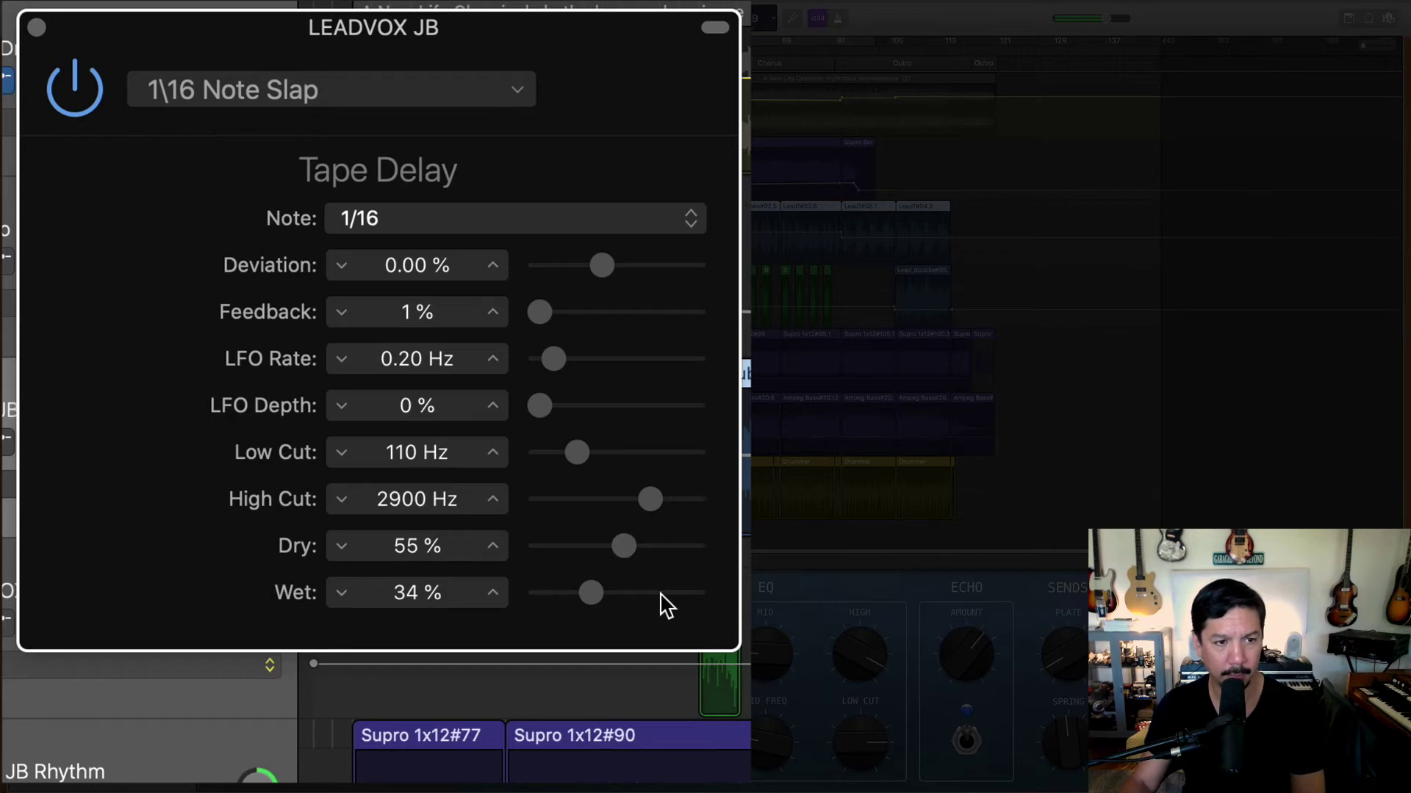
left_click(37, 27)
key("comma")
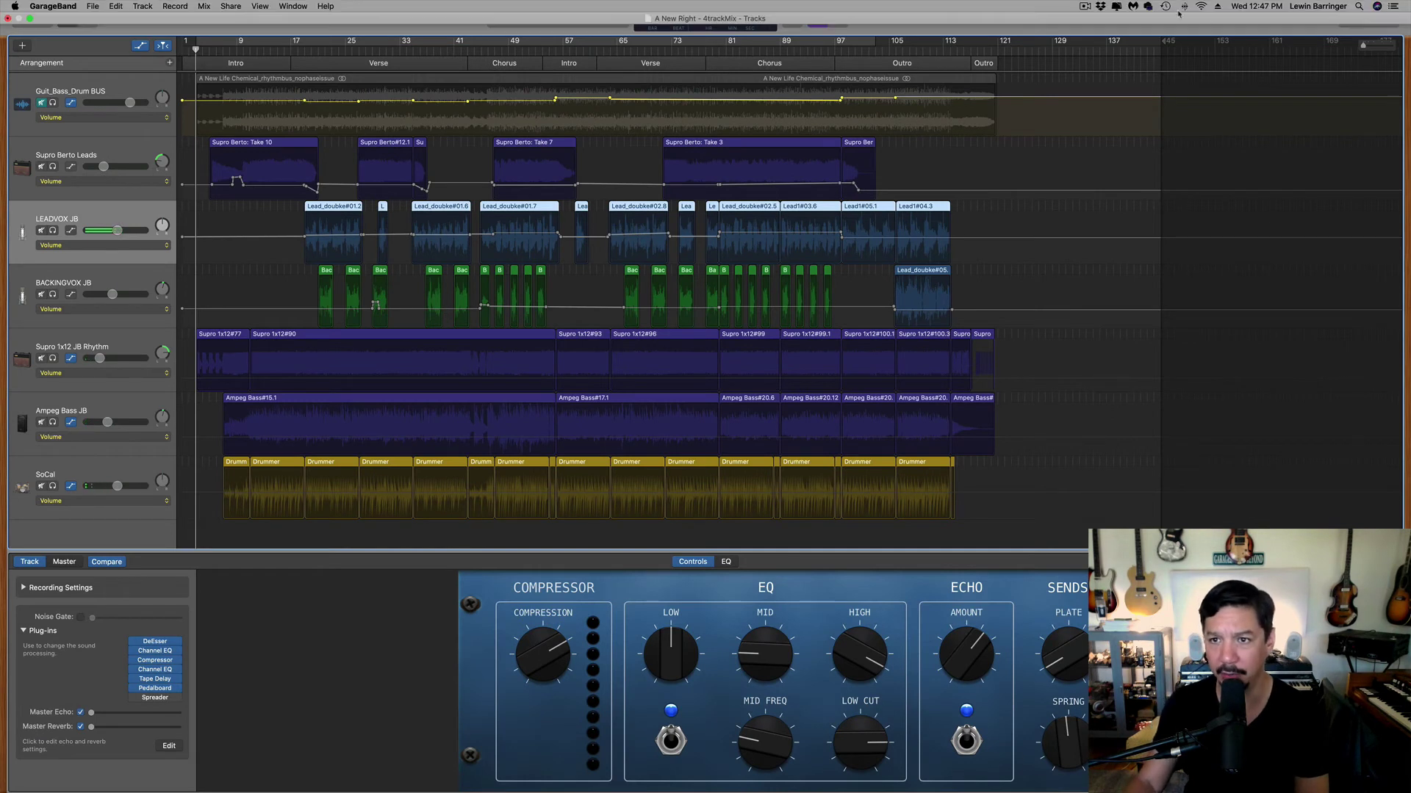
left_click(1084, 6)
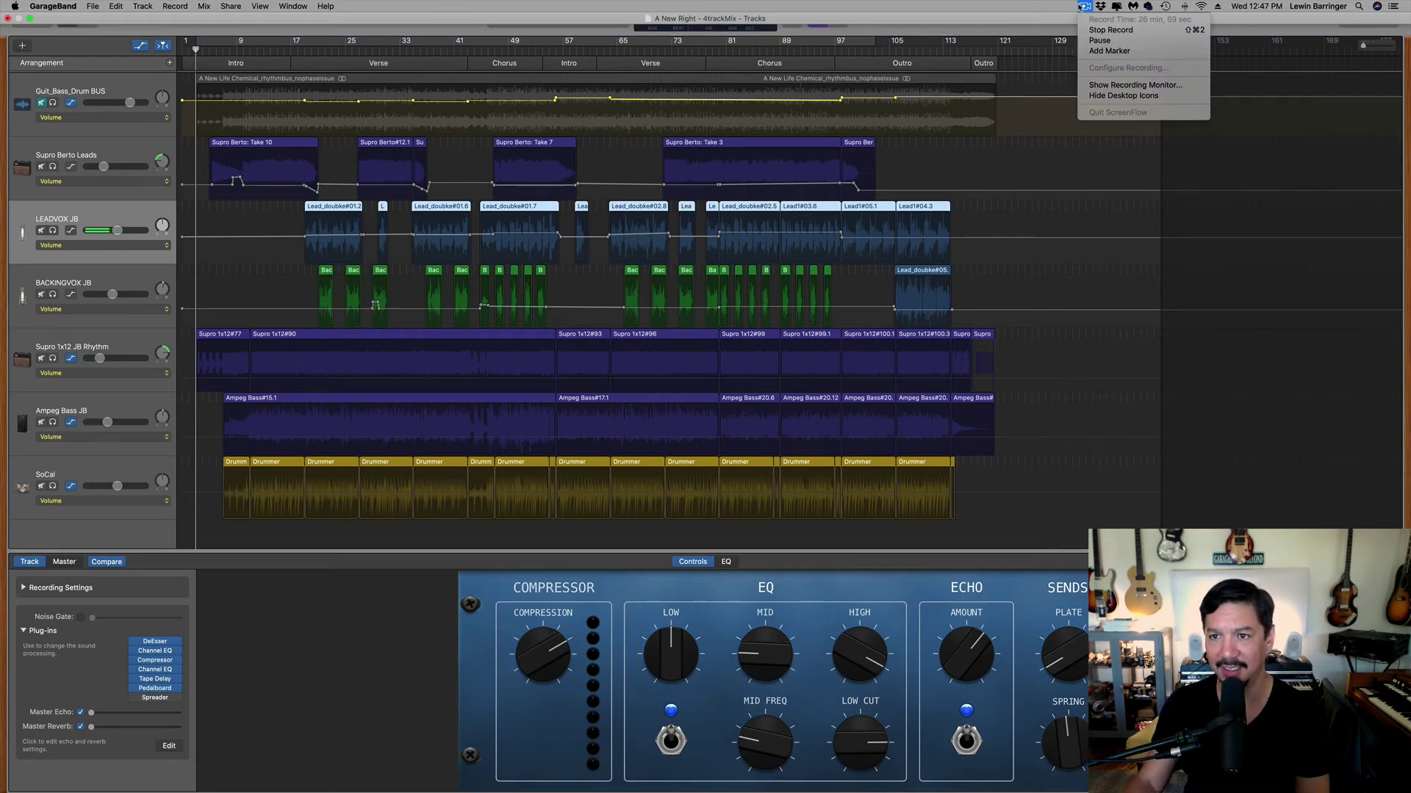
left_click(1016, 14)
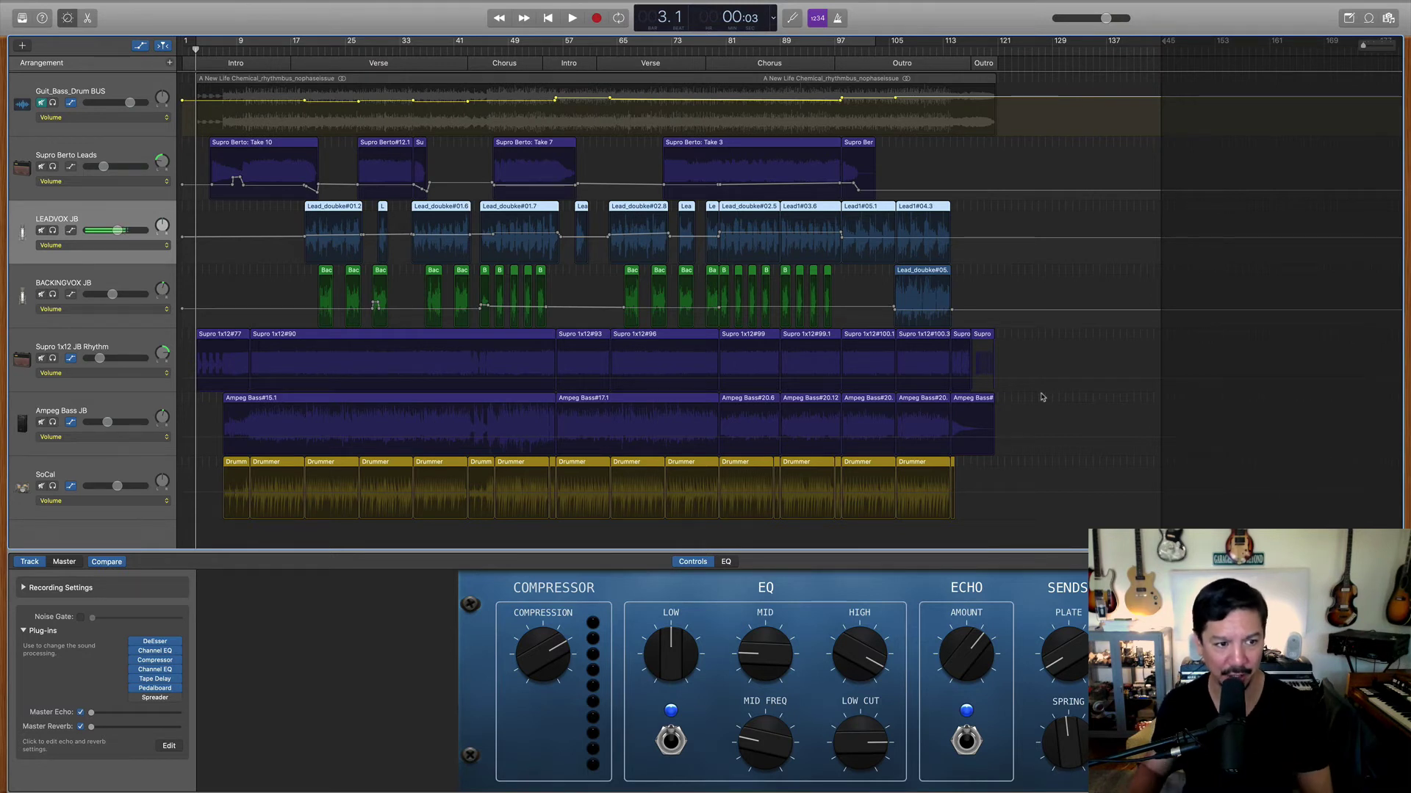
Play the intro from bar 3 and reset the SoCal drum kit's Kick, Snare, Cymbals and Percussion levels to the middle.
key("space")
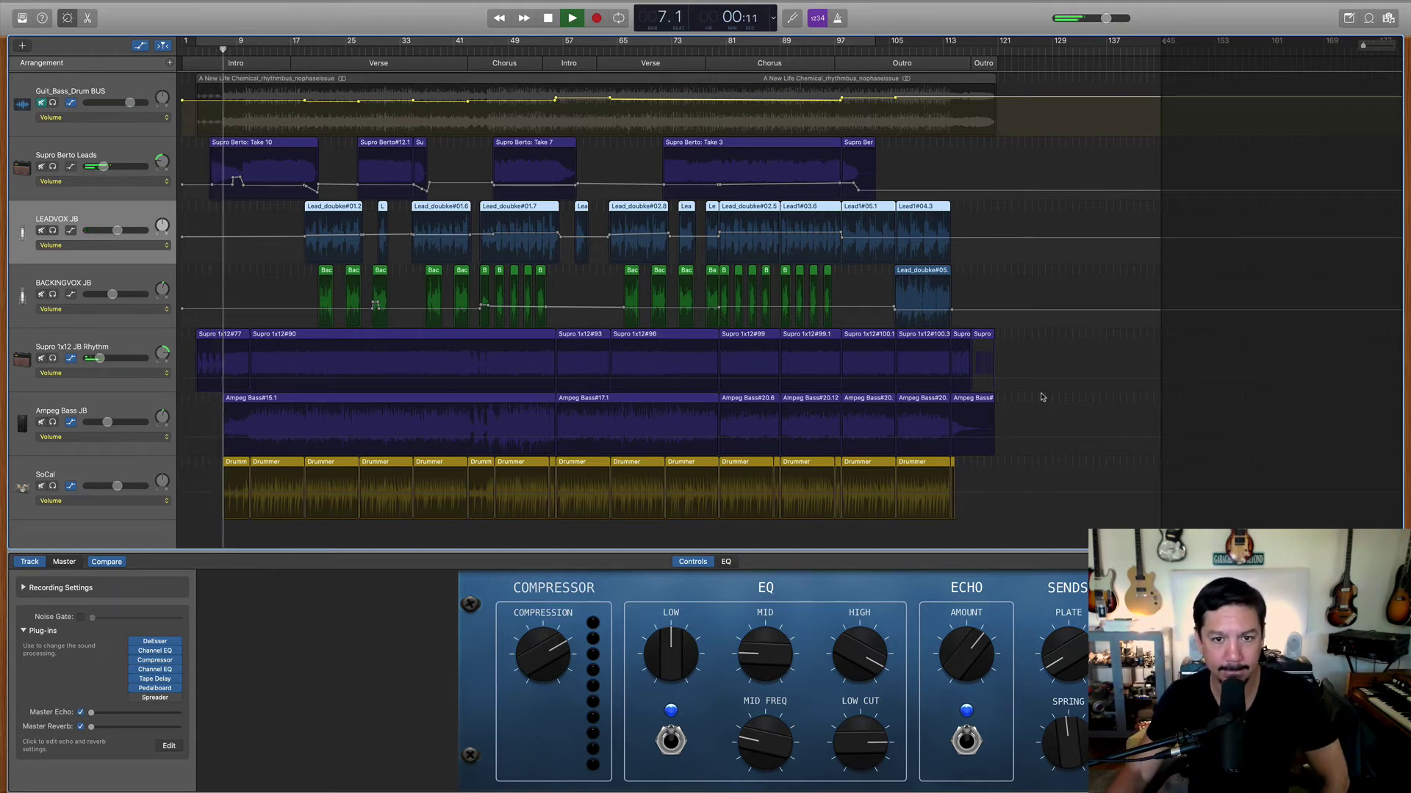
left_click(114, 476)
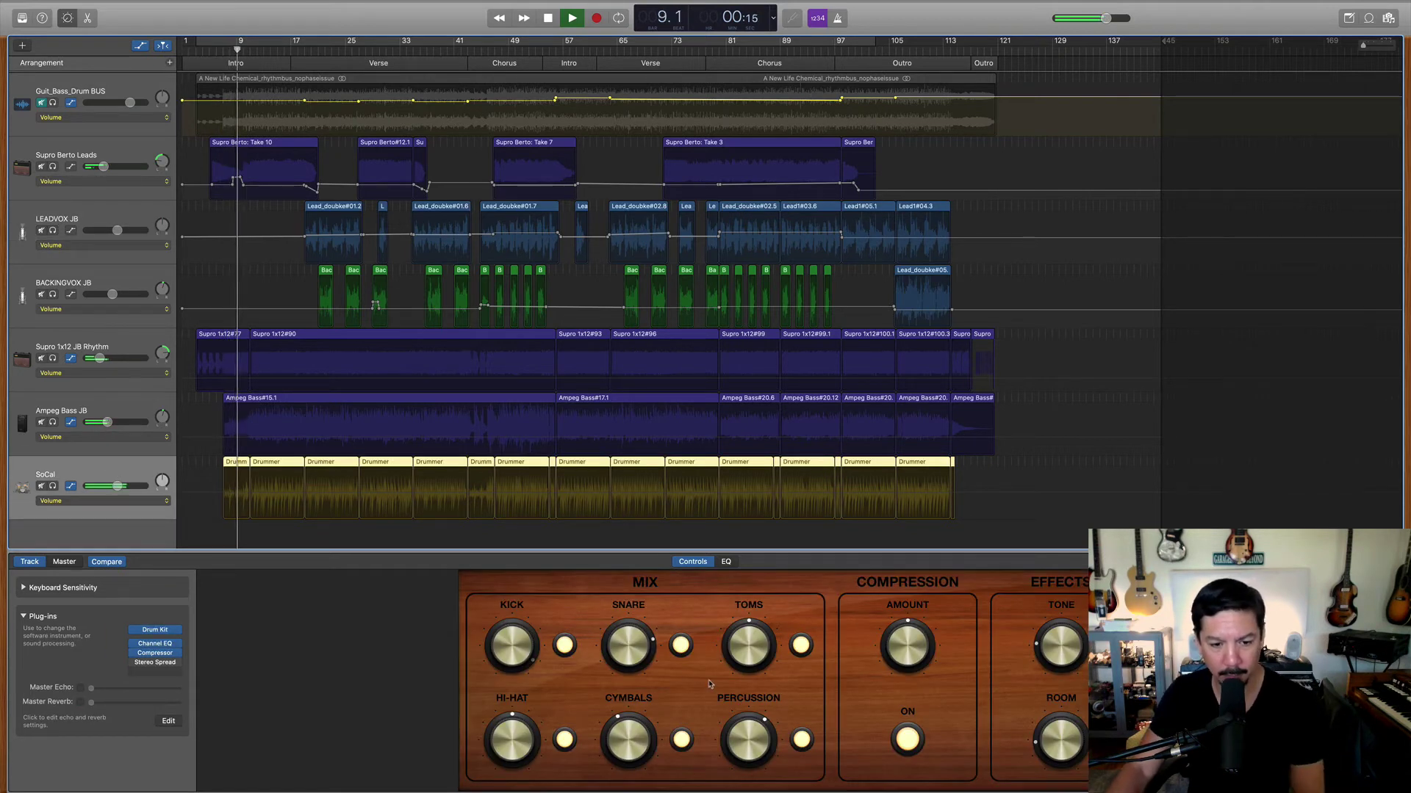
key("space")
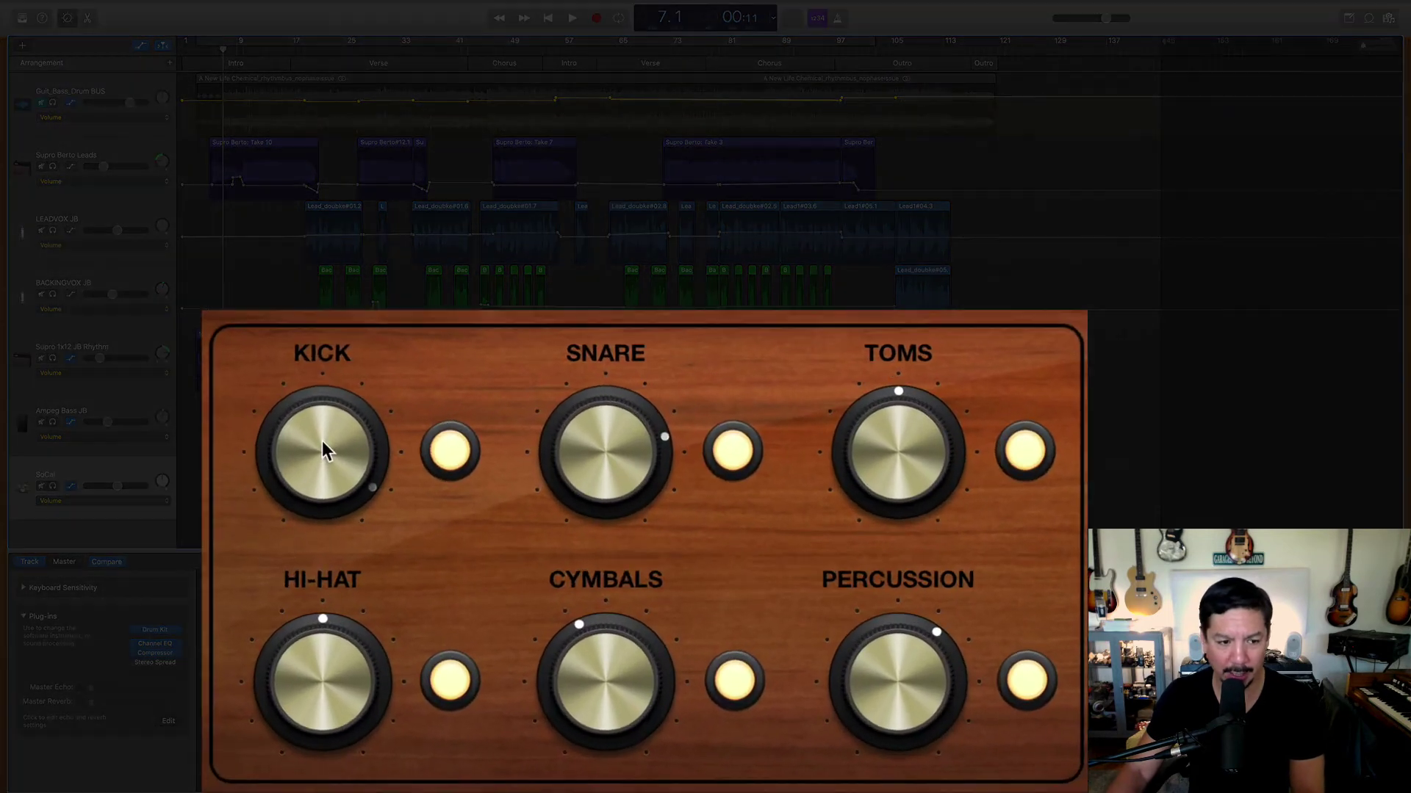
left_click_drag(319, 441, 369, 562)
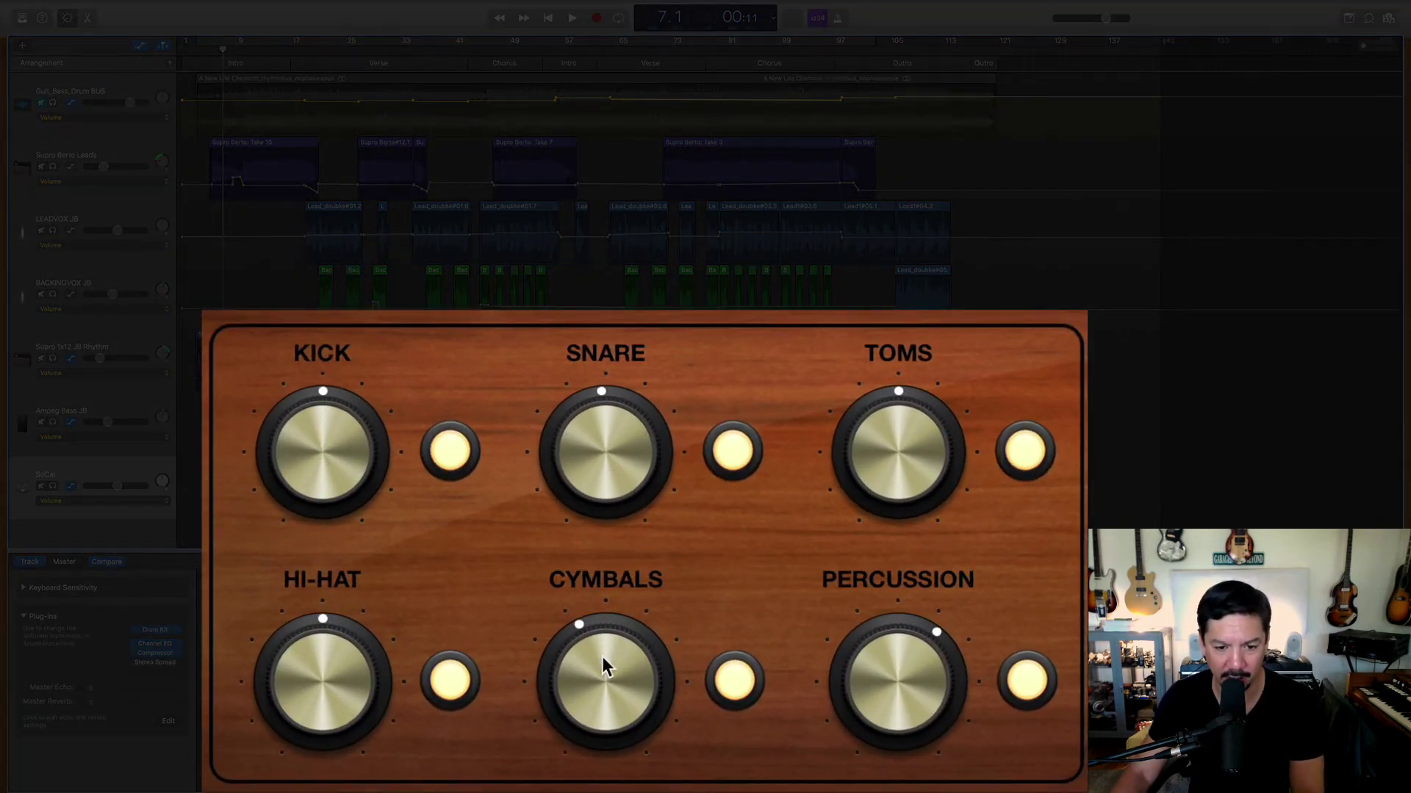
left_click_drag(887, 647, 891, 683)
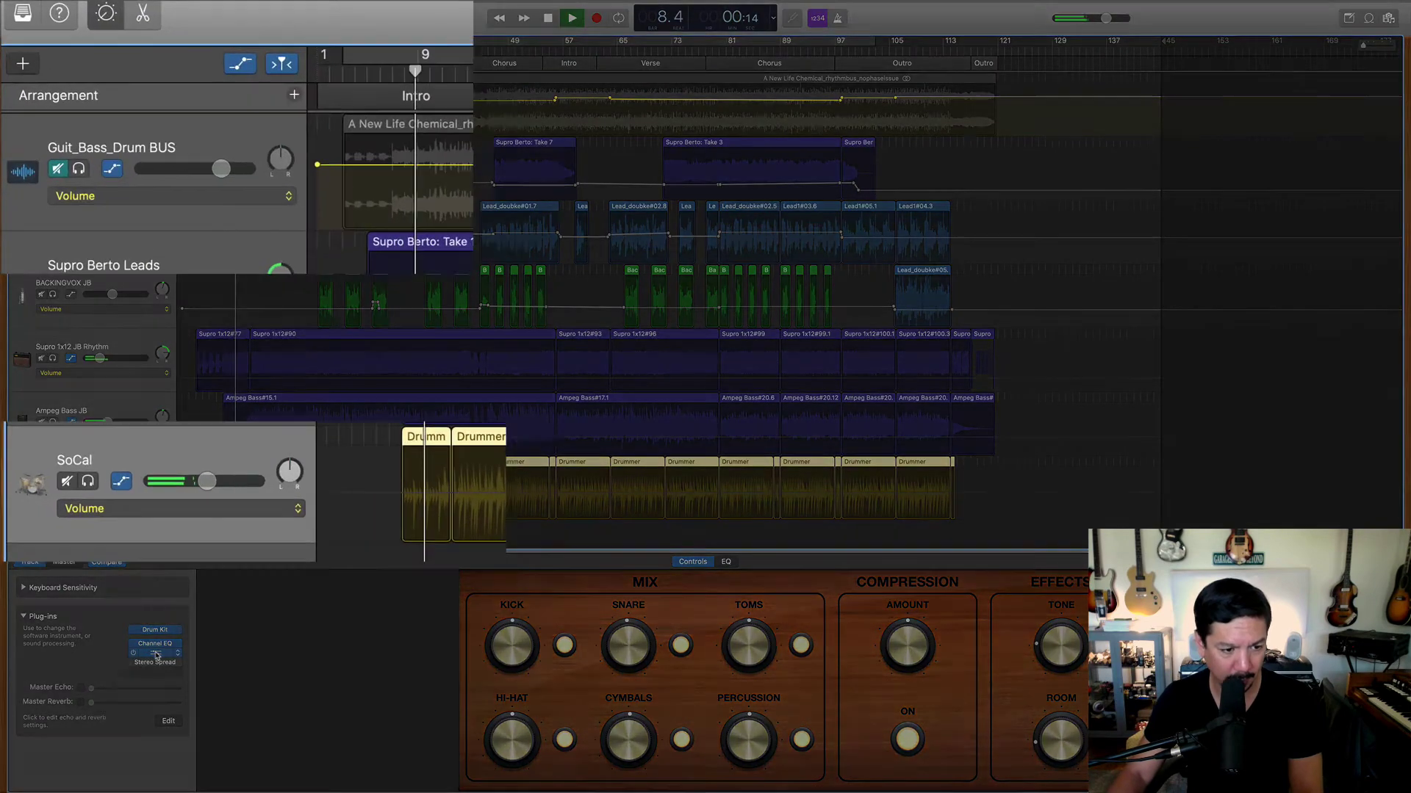
Set the SoCal track's compressor gain to -2.0 dB during playback and close the compressor.
left_click(156, 654)
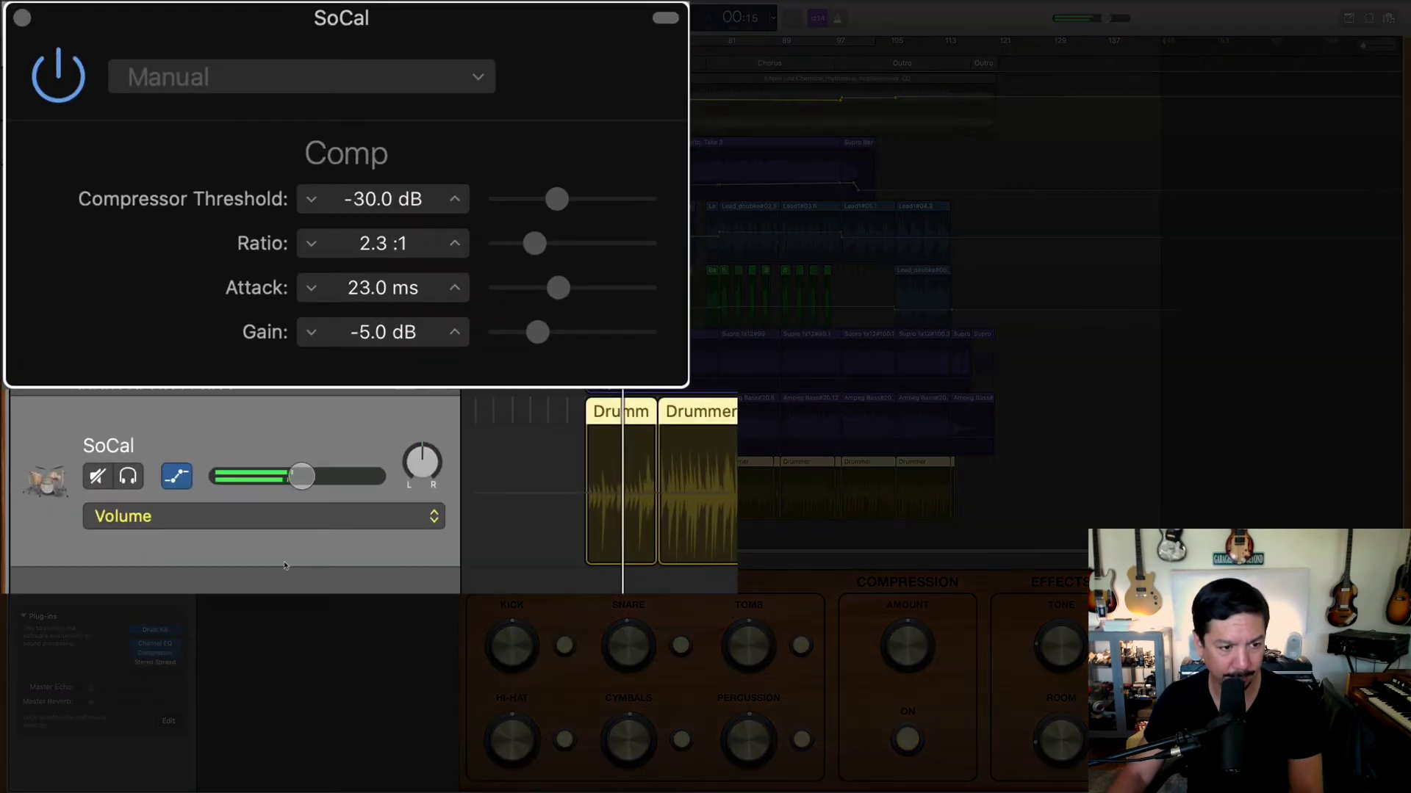
left_click(455, 335)
left_click(455, 334)
left_click(455, 335)
left_click(455, 334)
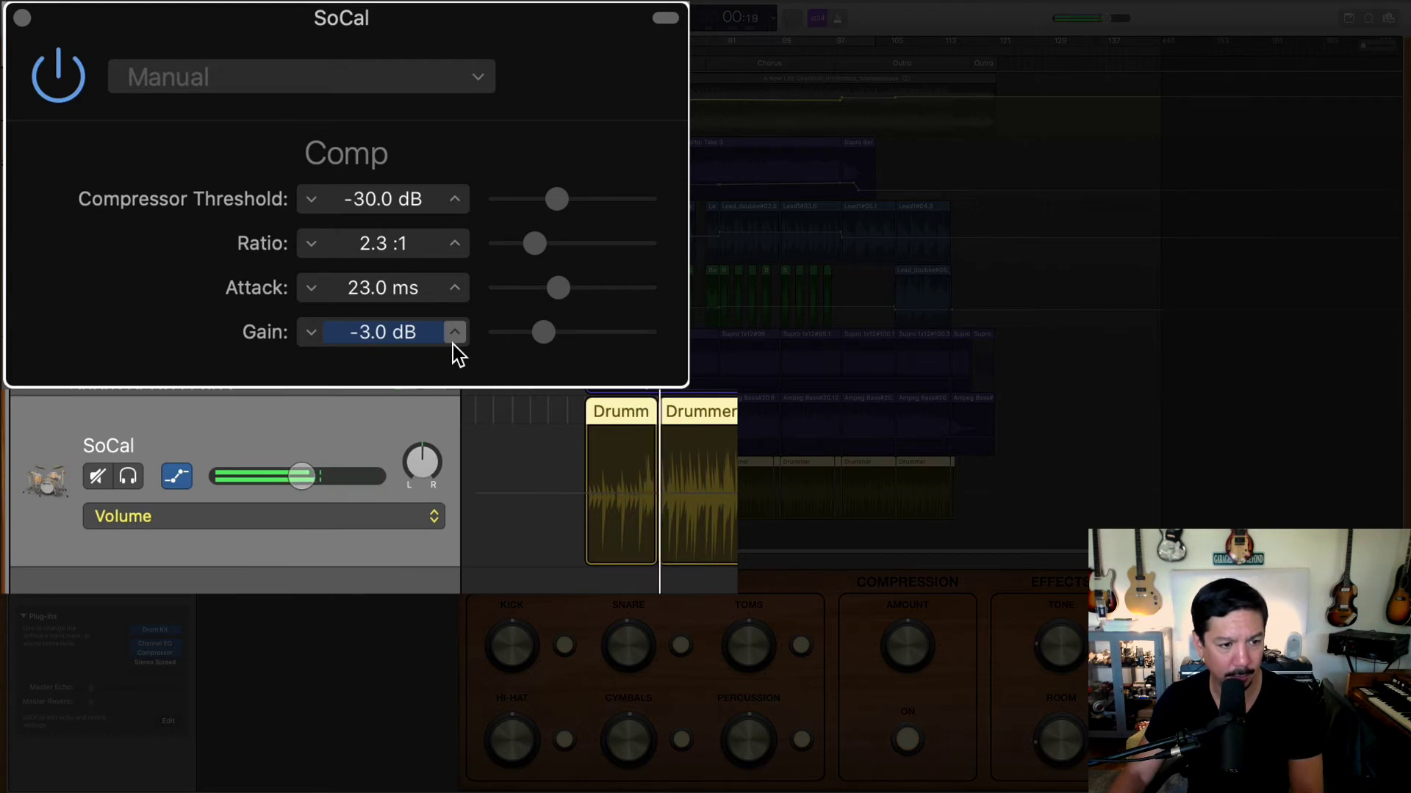
left_click(453, 340)
left_click(453, 342)
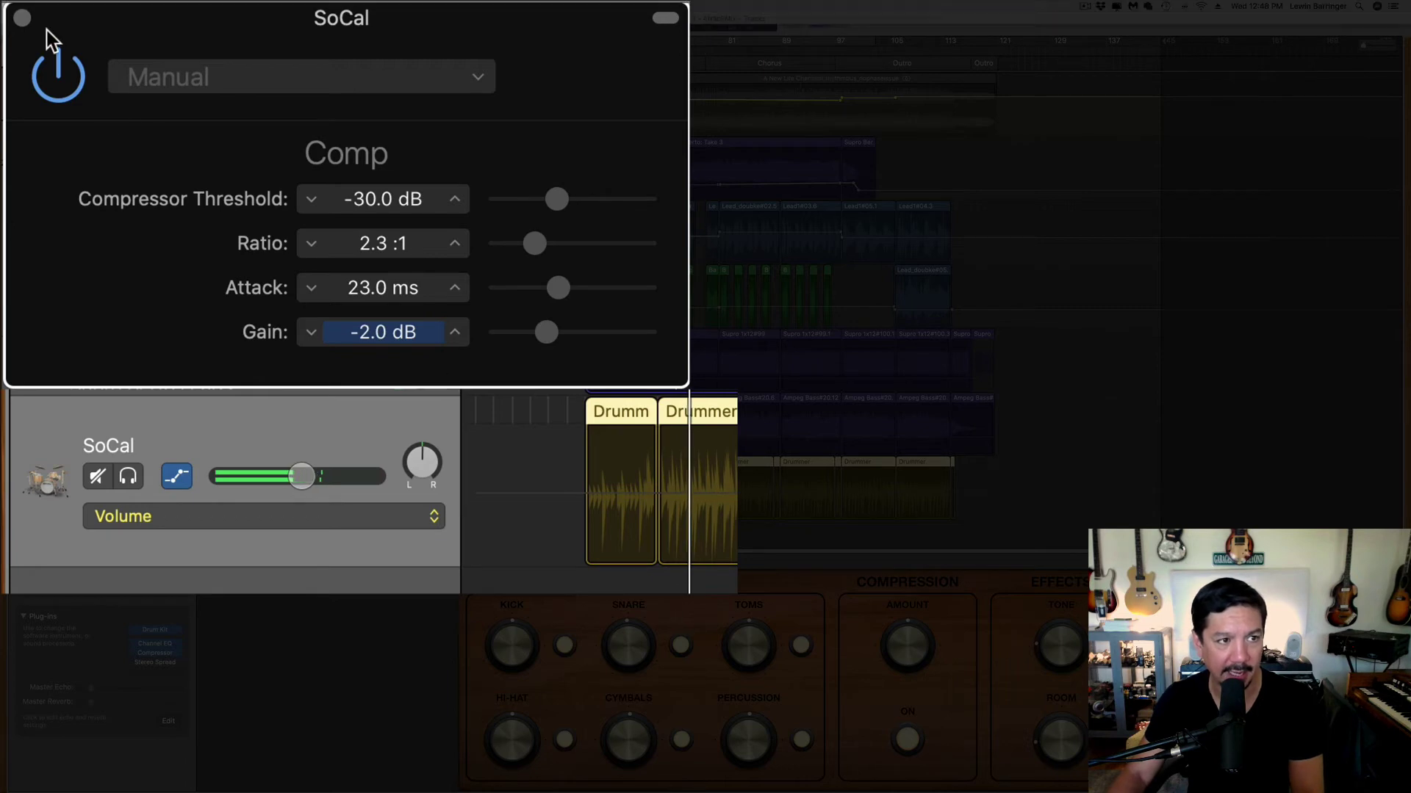
left_click(22, 18)
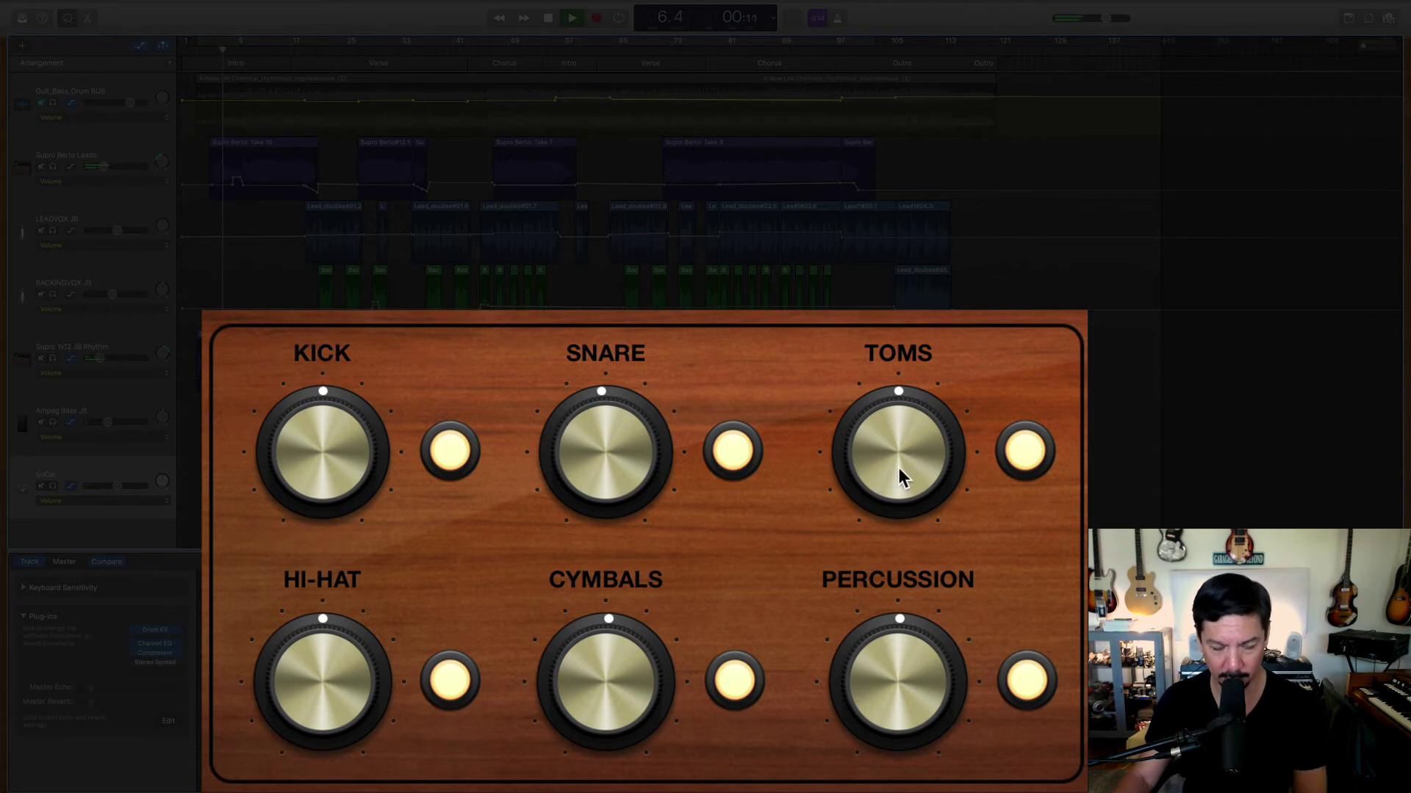
Raise the drum kit's Toms and Kick, and slightly raise Snare and Cymbals, while replaying the intro.
left_click_drag(898, 460, 889, 372)
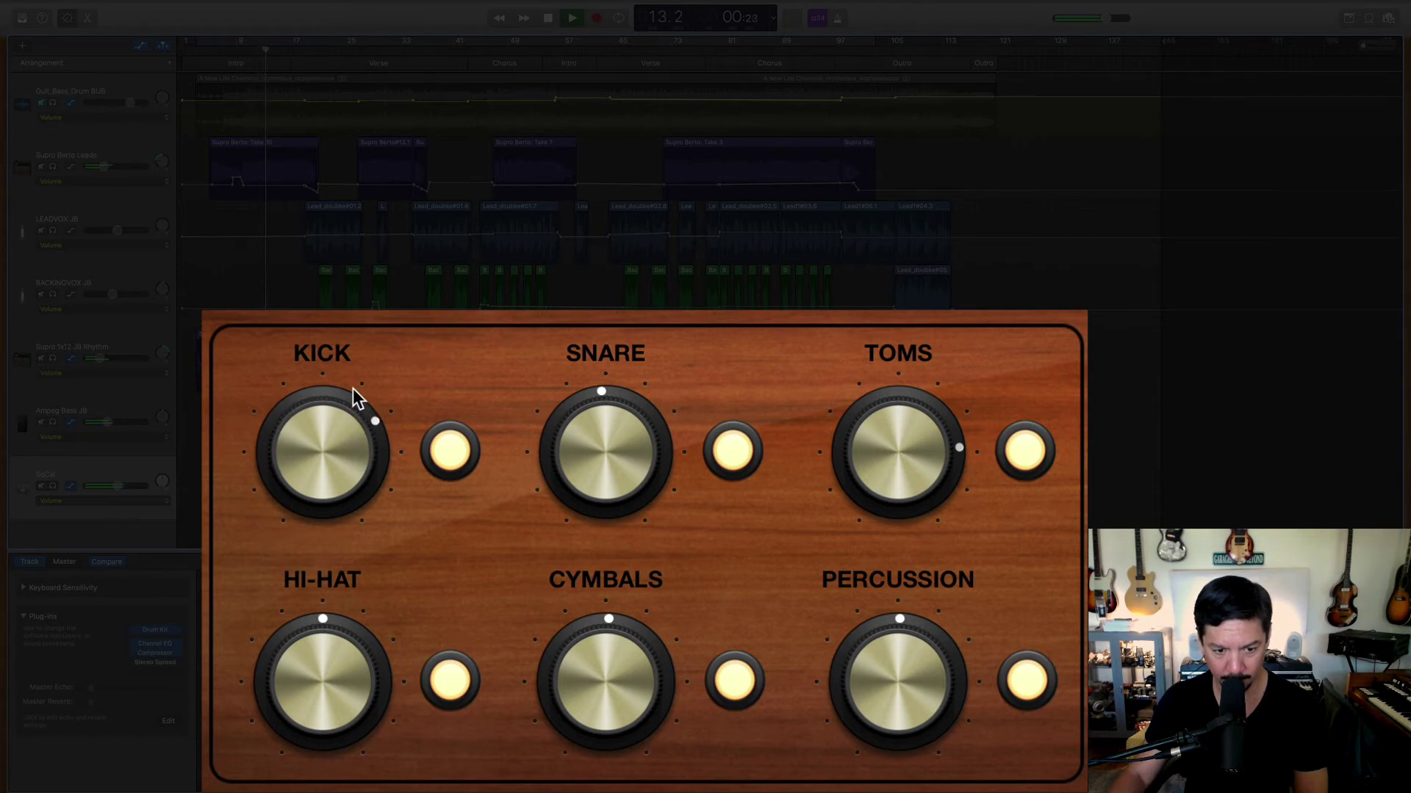
key("space")
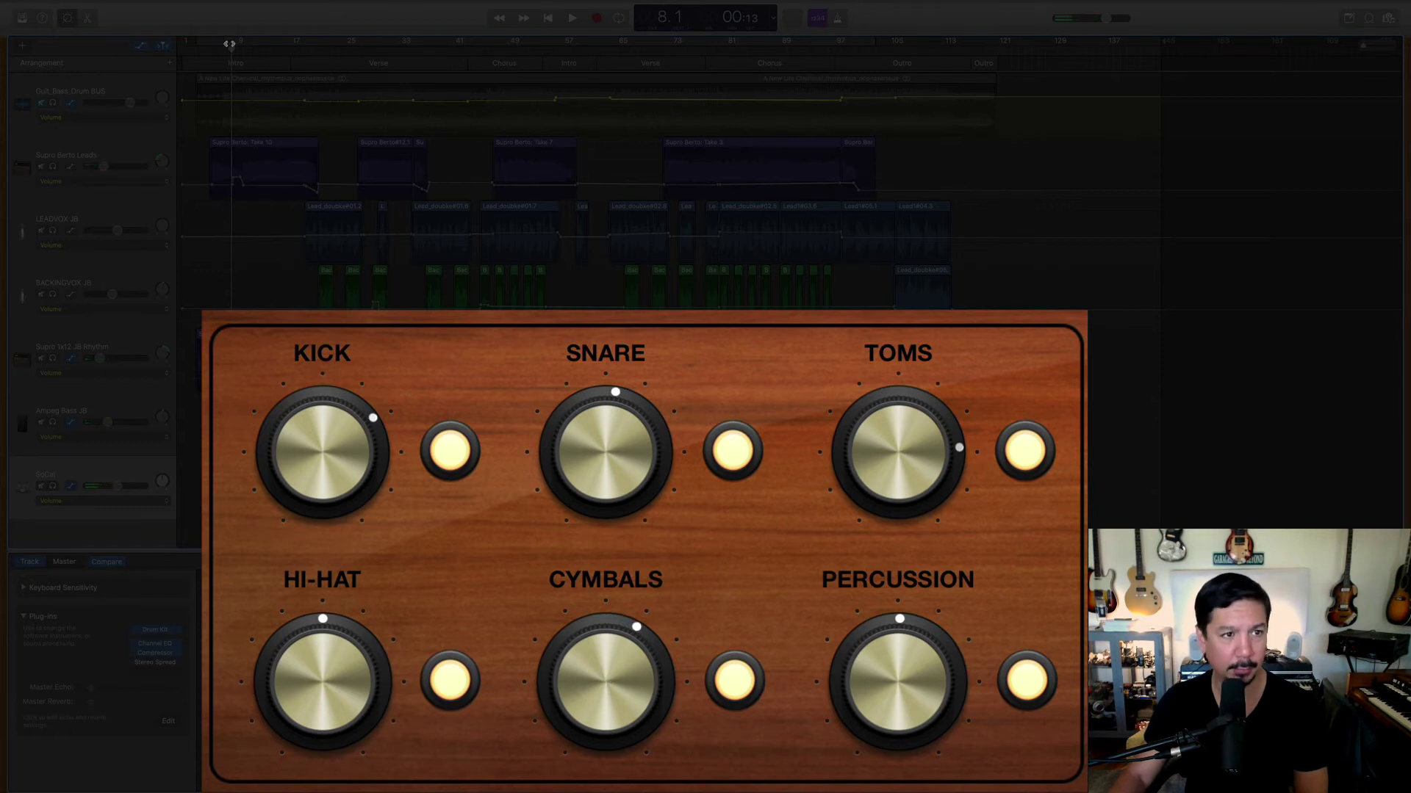
key("space")
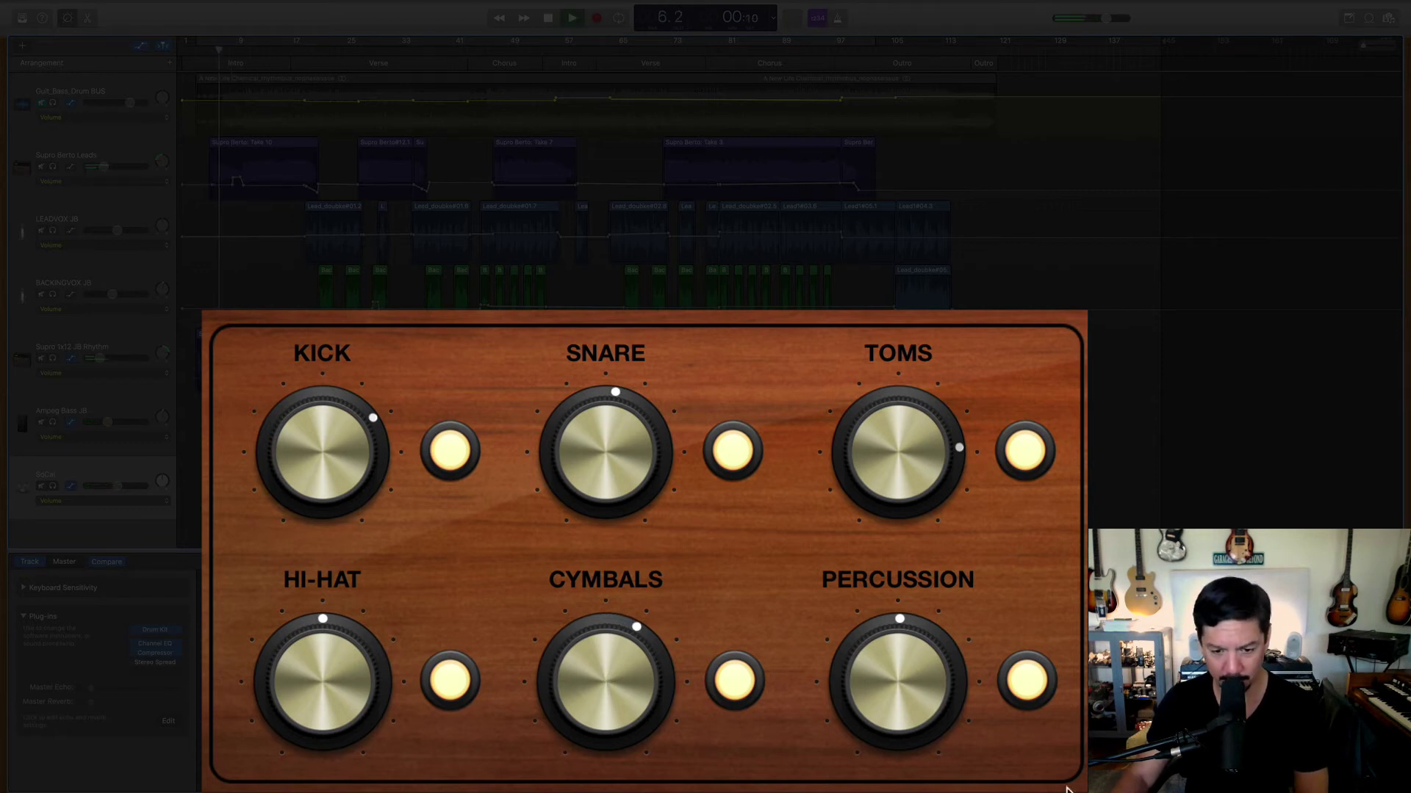
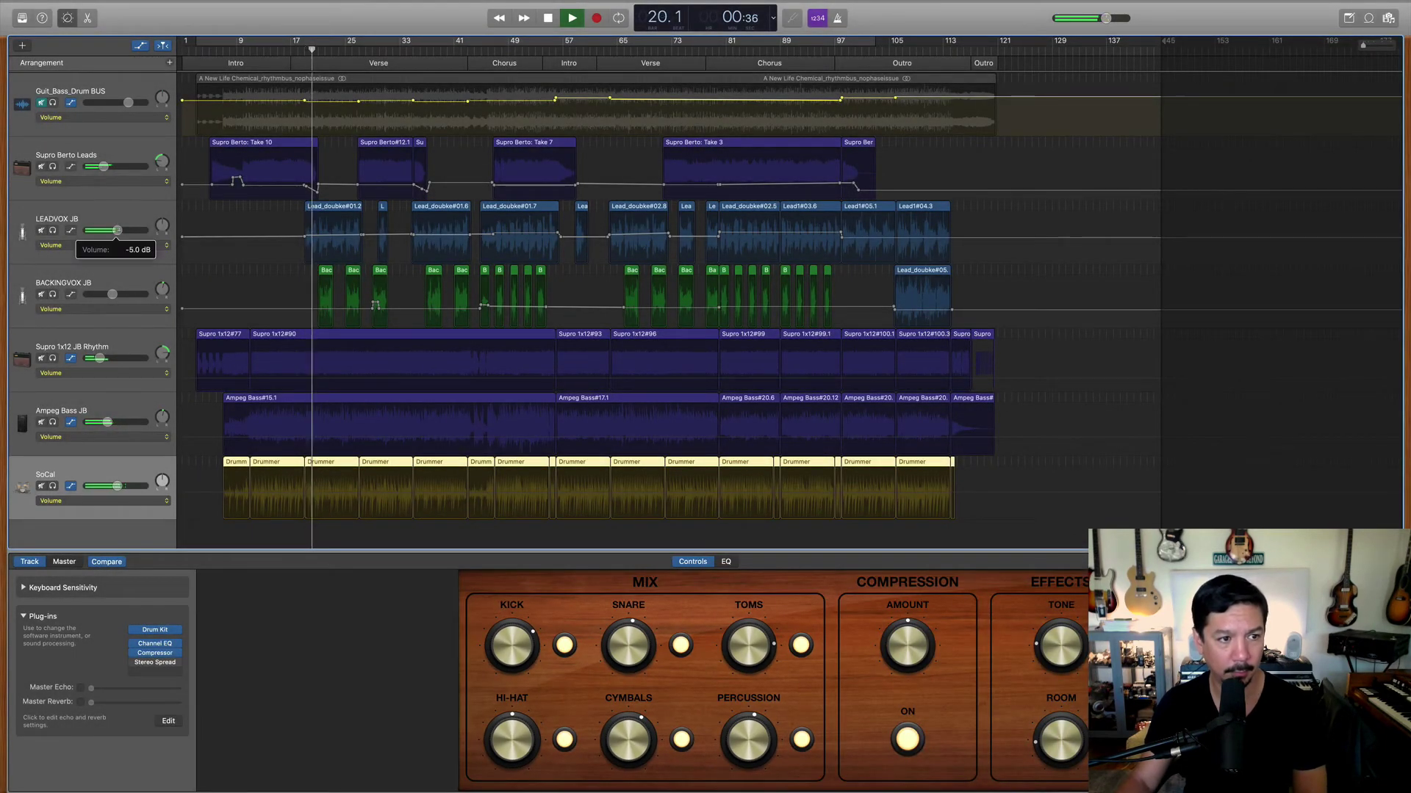
Raise the lead vocal's track volume slightly and set its Tape Delay Wet level to 26% while the verse plays.
left_click(124, 240)
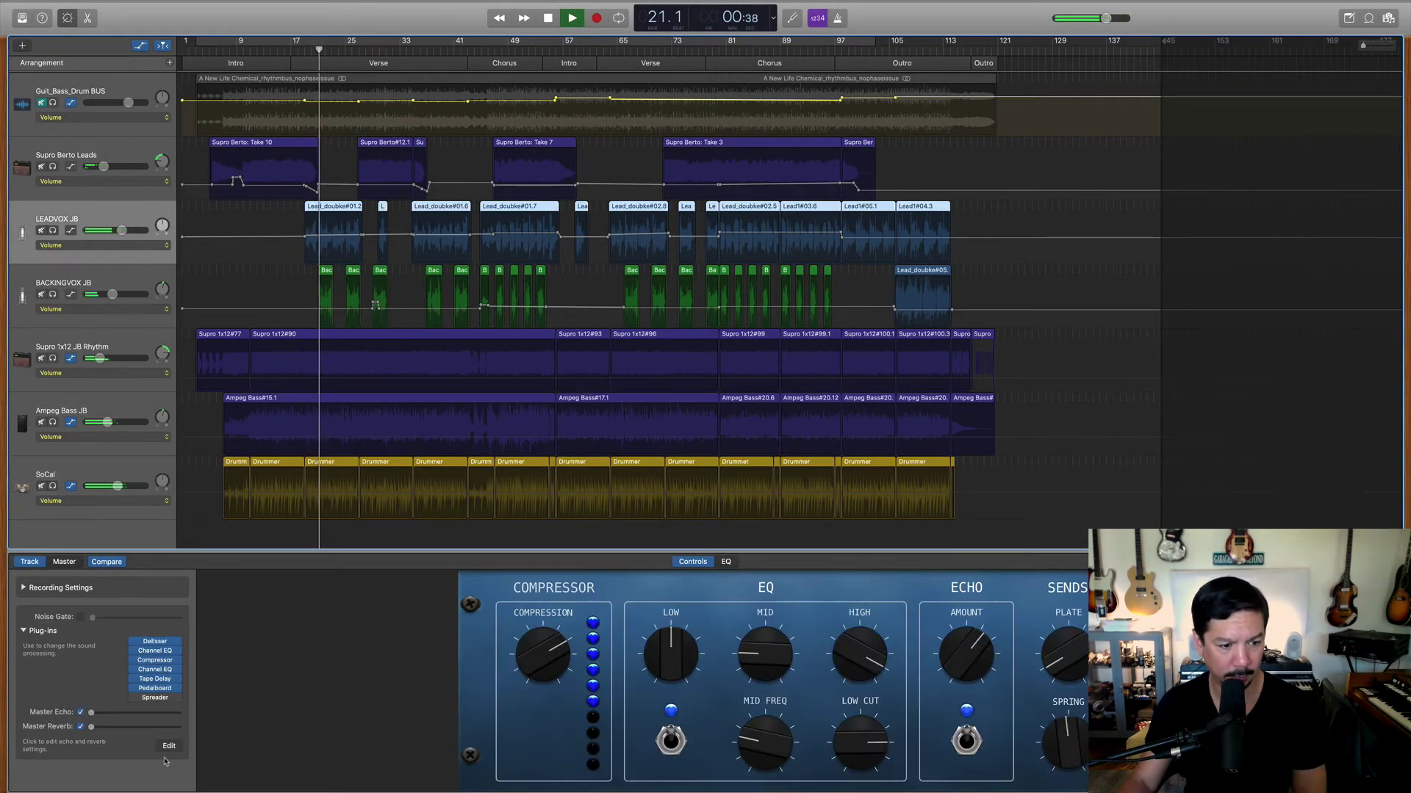
left_click(157, 677)
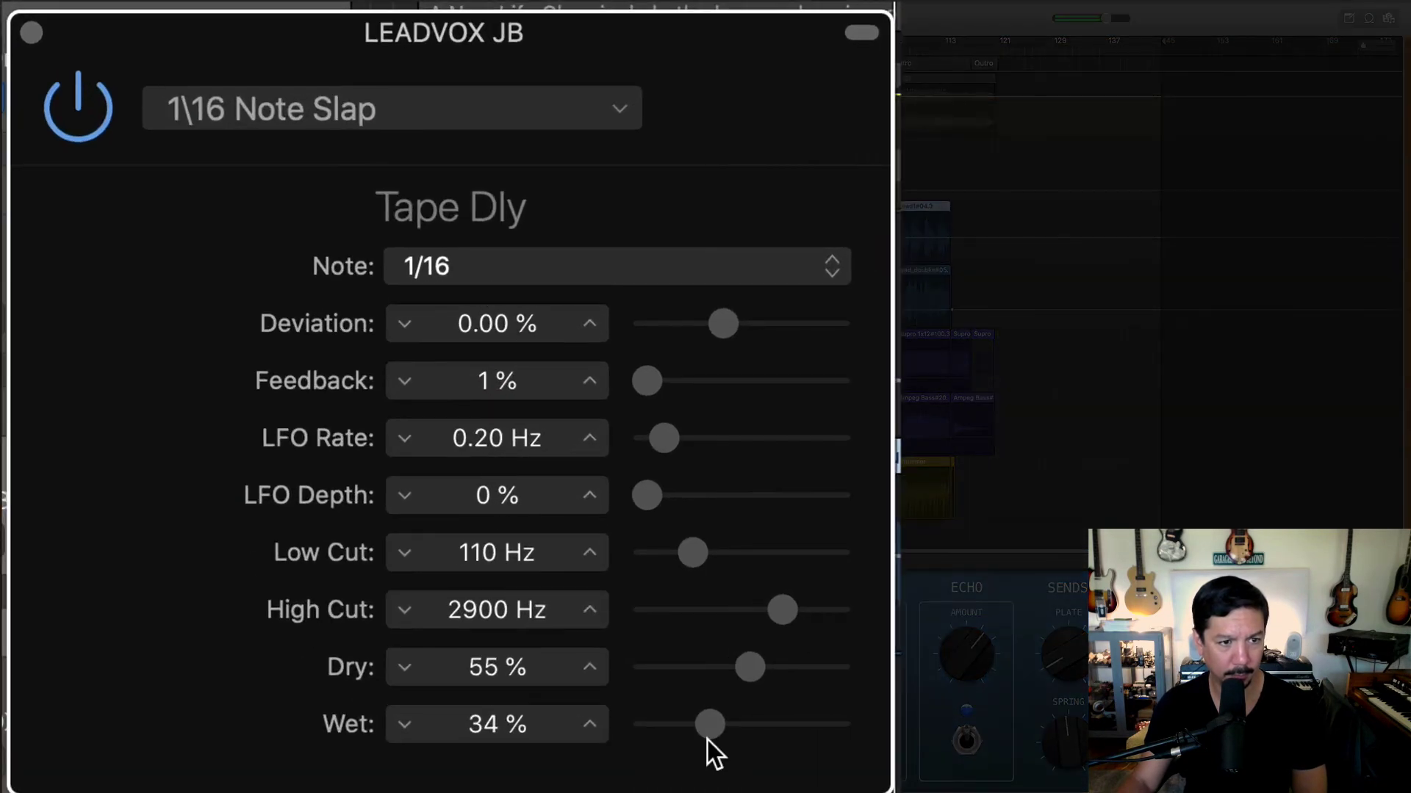
left_click_drag(707, 739, 703, 740)
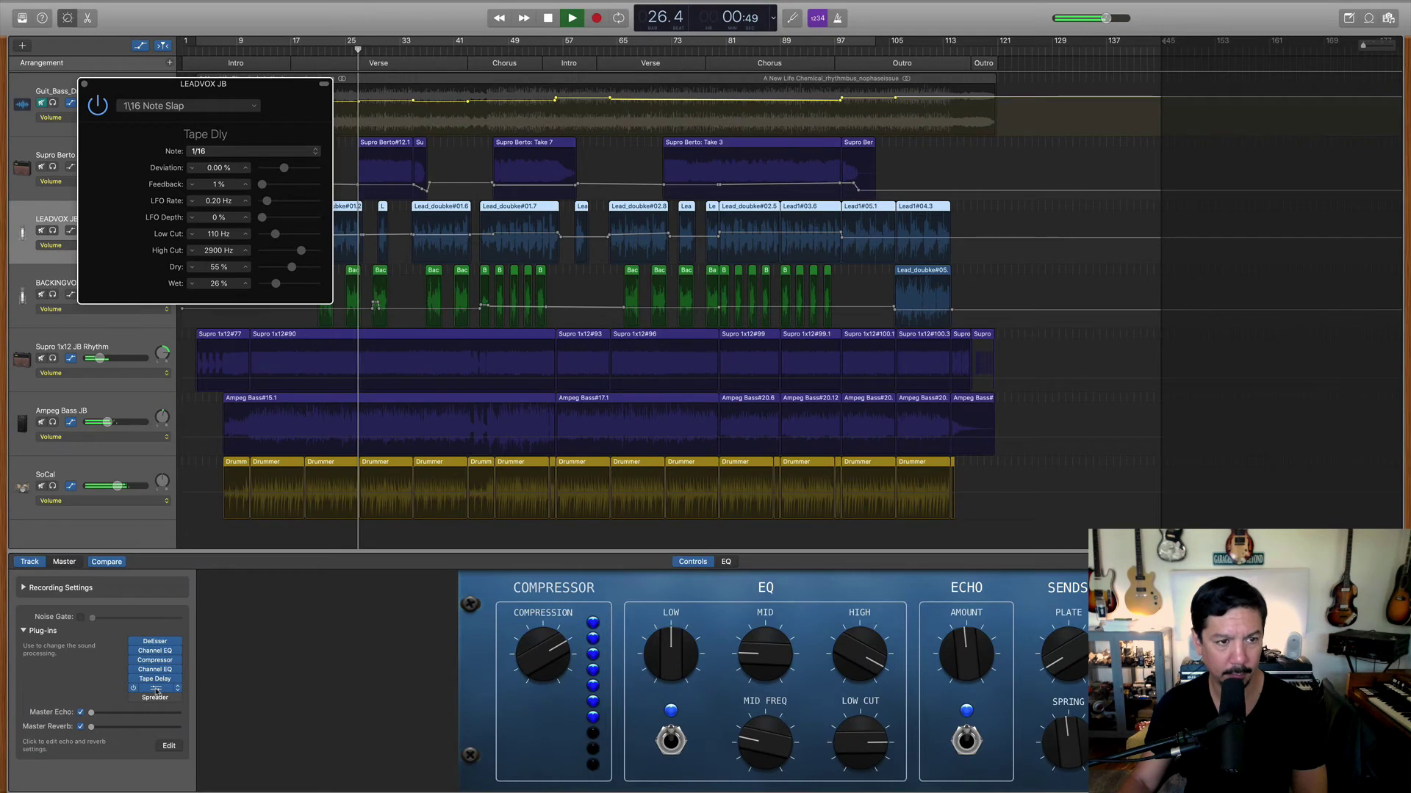
Open the lead vocal's Pedalboard and try adding the Spin Box pedal after the Spring Box.
left_click(155, 689)
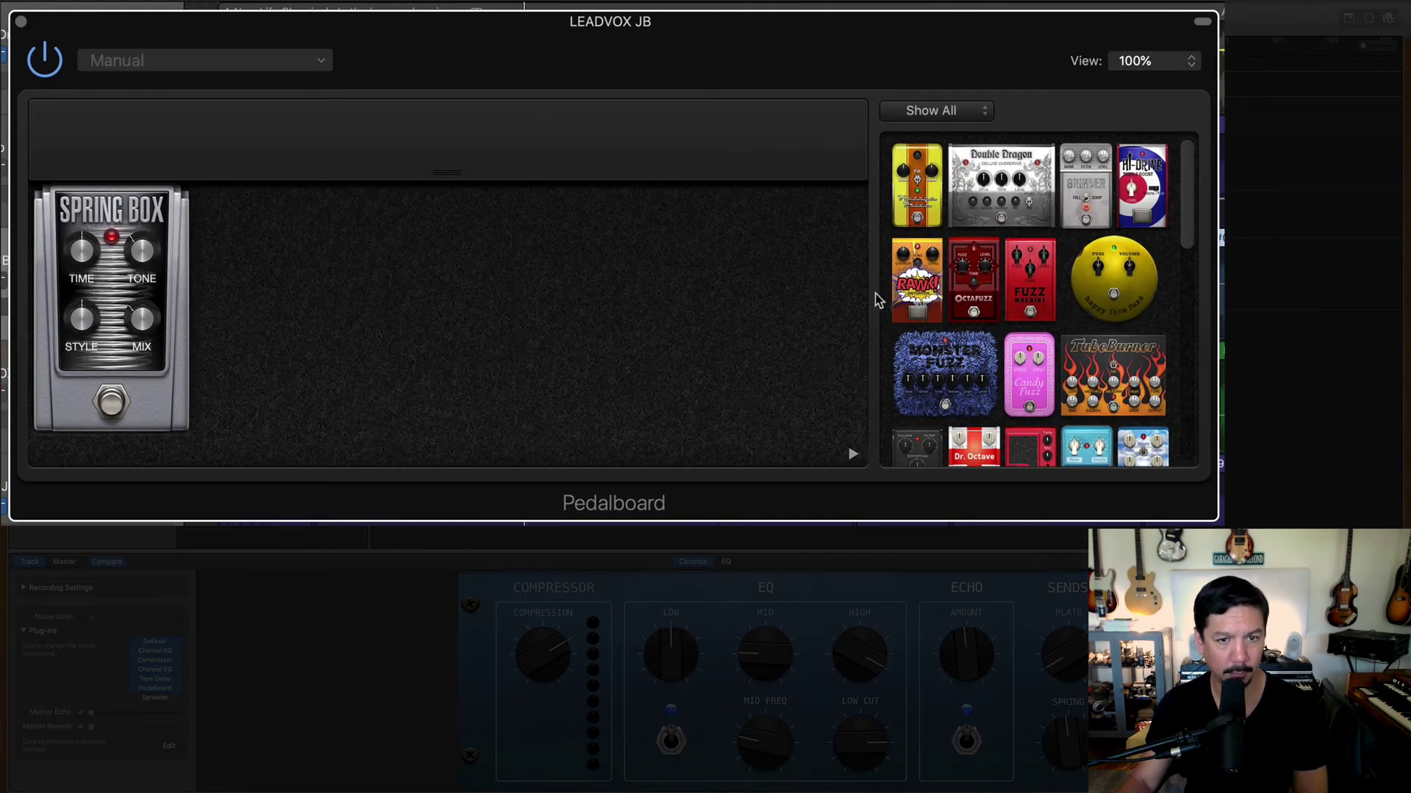
scroll(1039, 296, "down", 10)
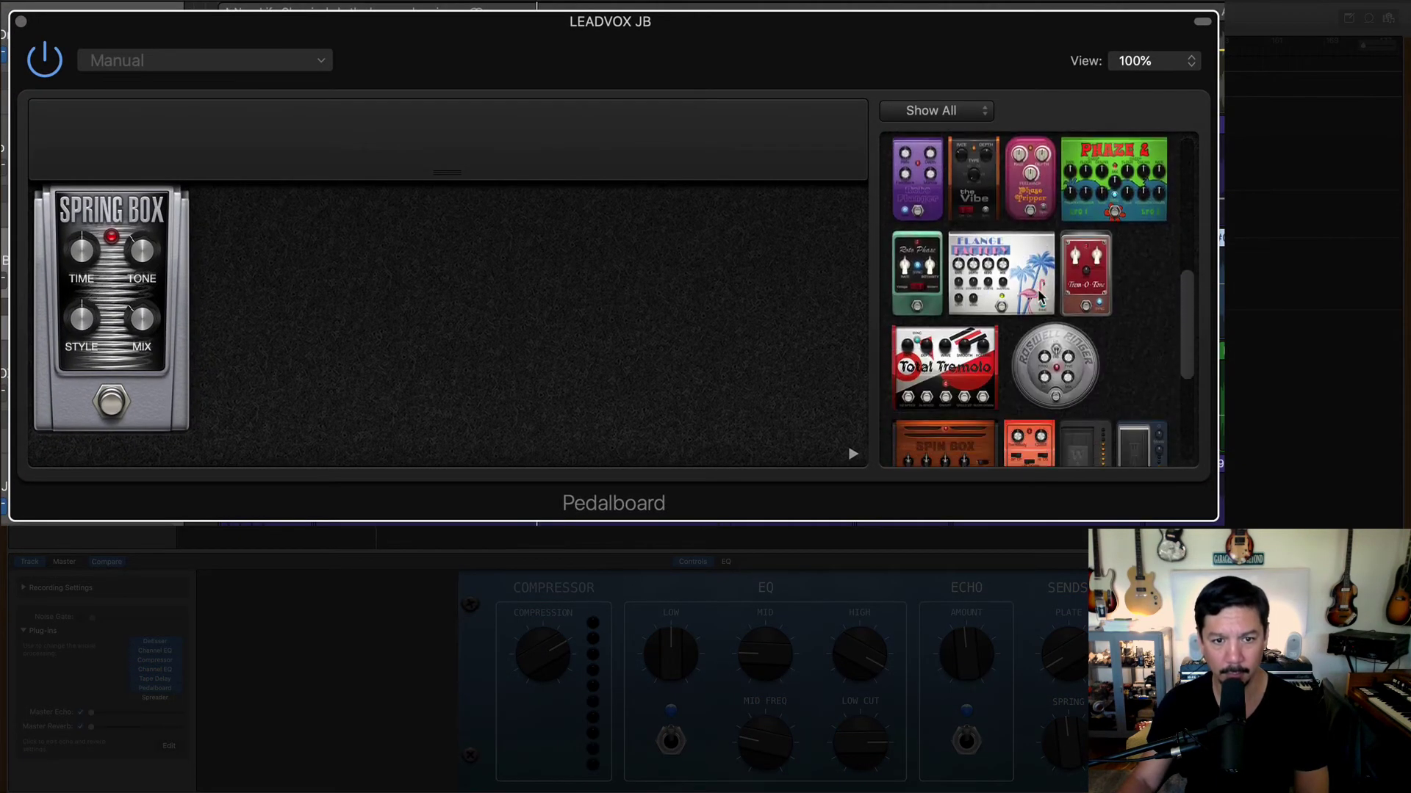
scroll(1040, 296, "down", 5)
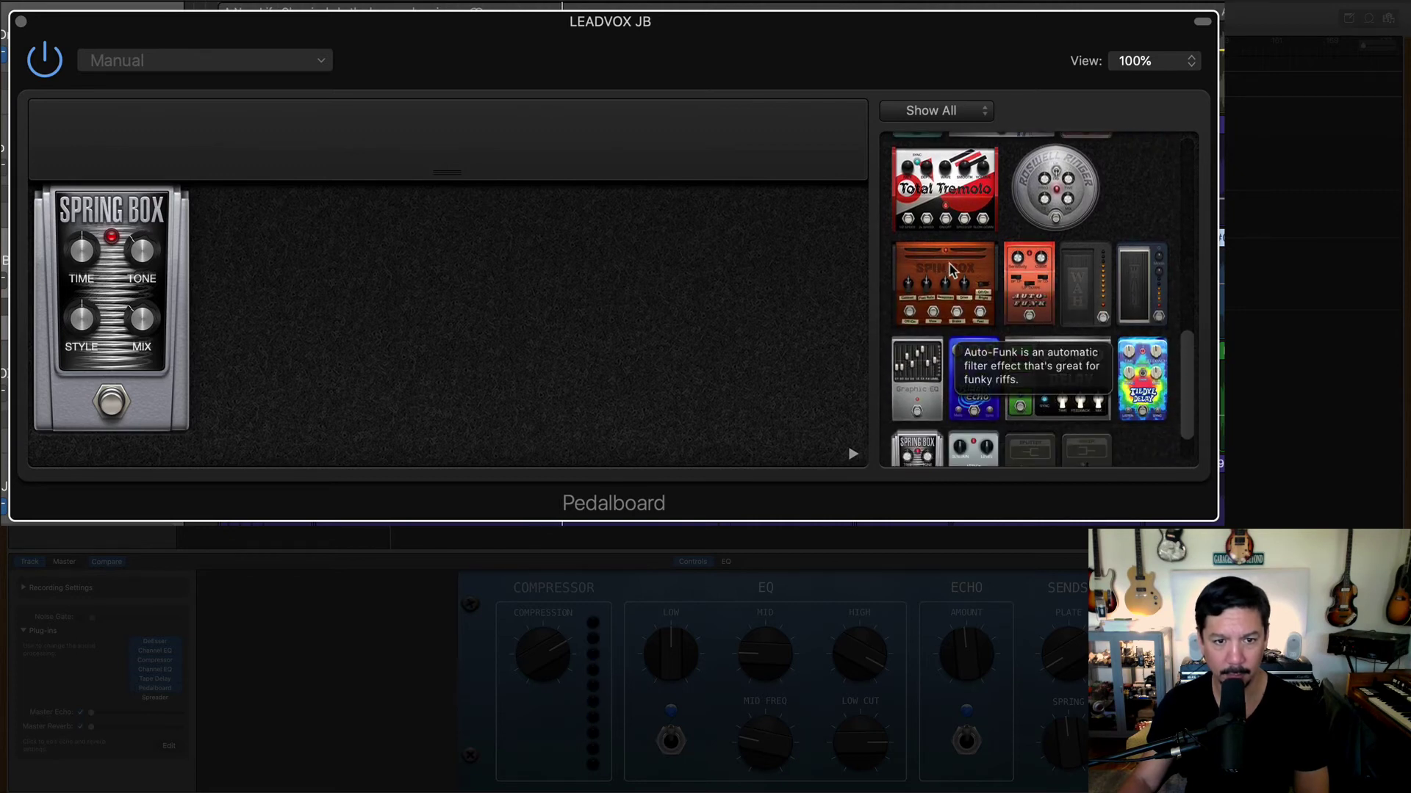
left_click_drag(948, 269, 446, 283)
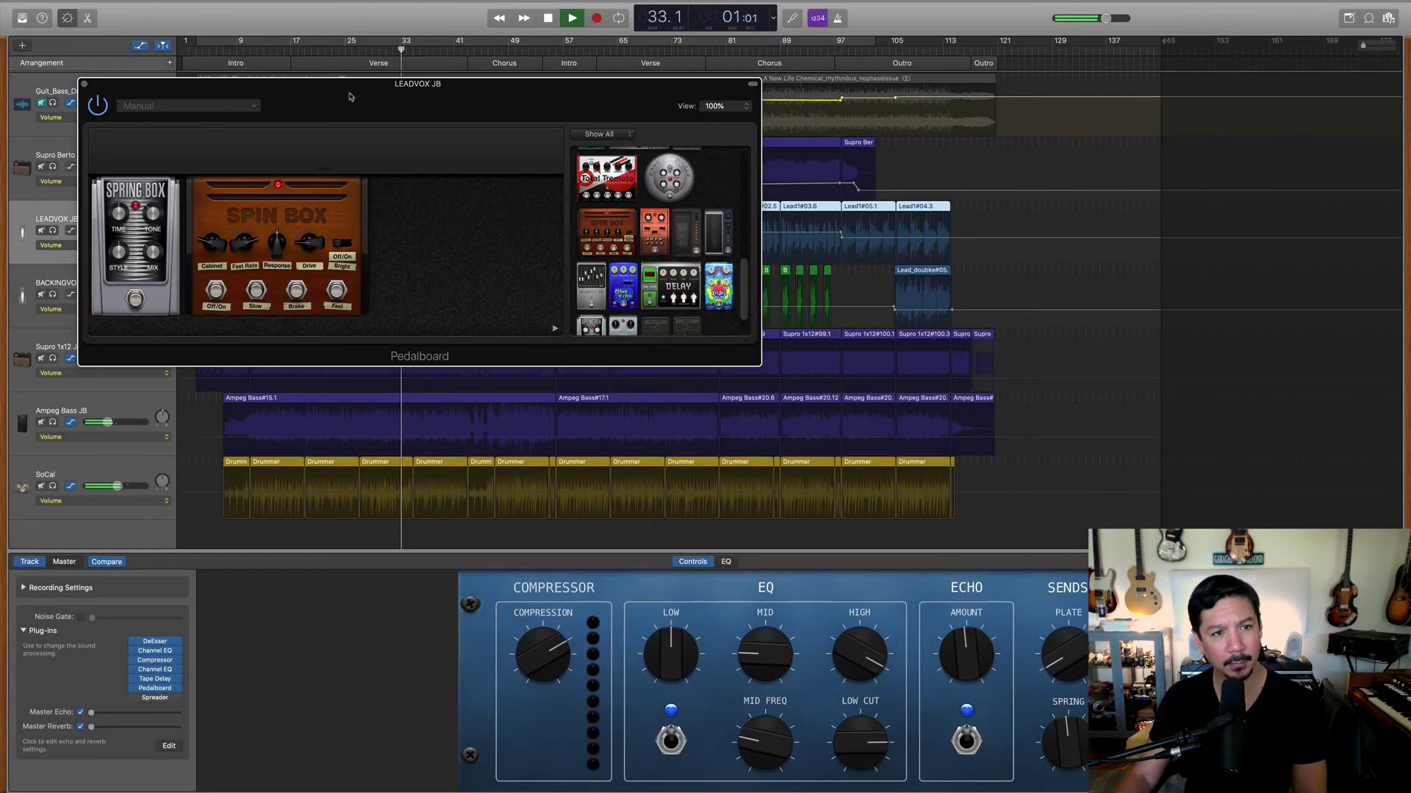
Try another Cabinet setting on the Spin Box, switch the pedal off, and remove it from the pedalboard.
left_click_drag(349, 98, 871, 159)
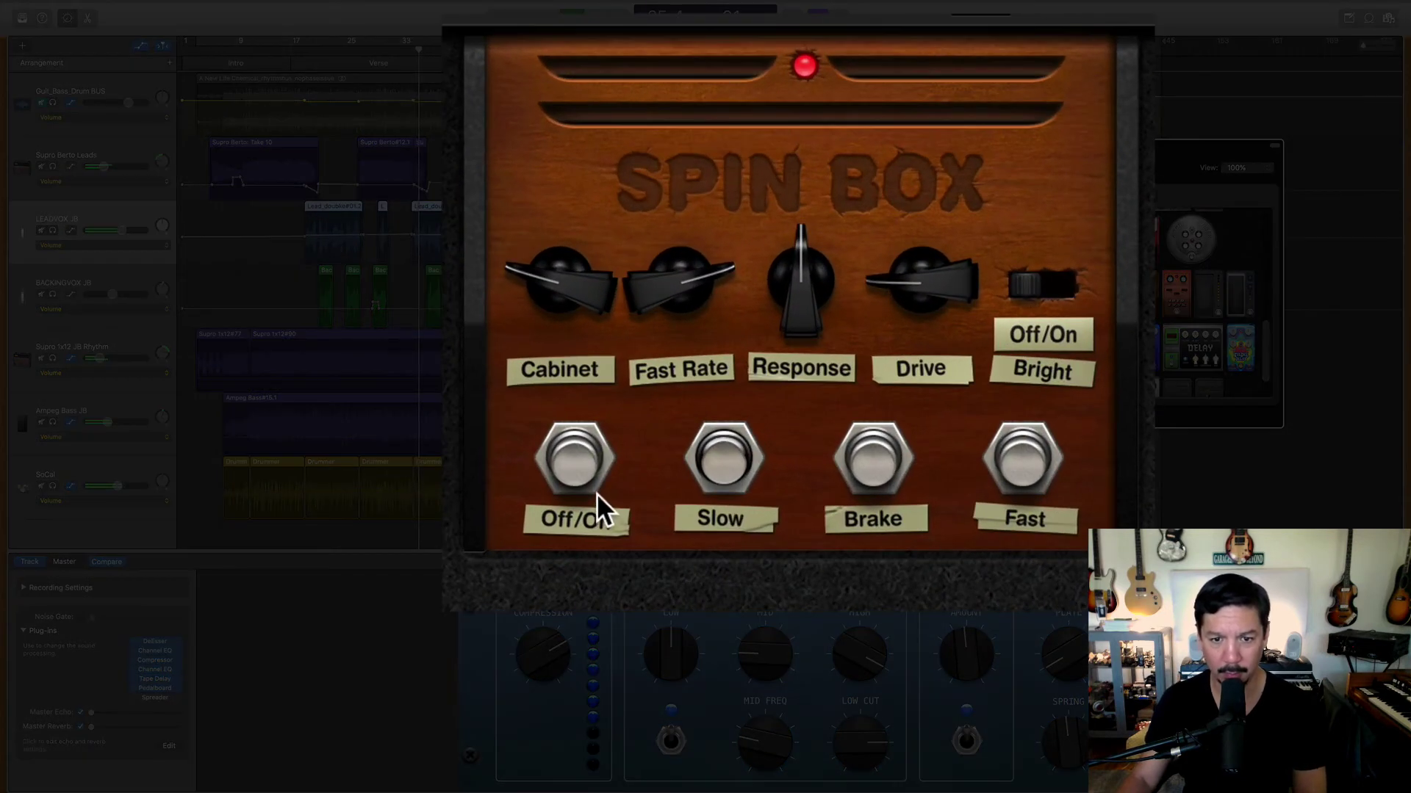
left_click_drag(536, 305, 535, 192)
left_click_drag(570, 316, 567, 252)
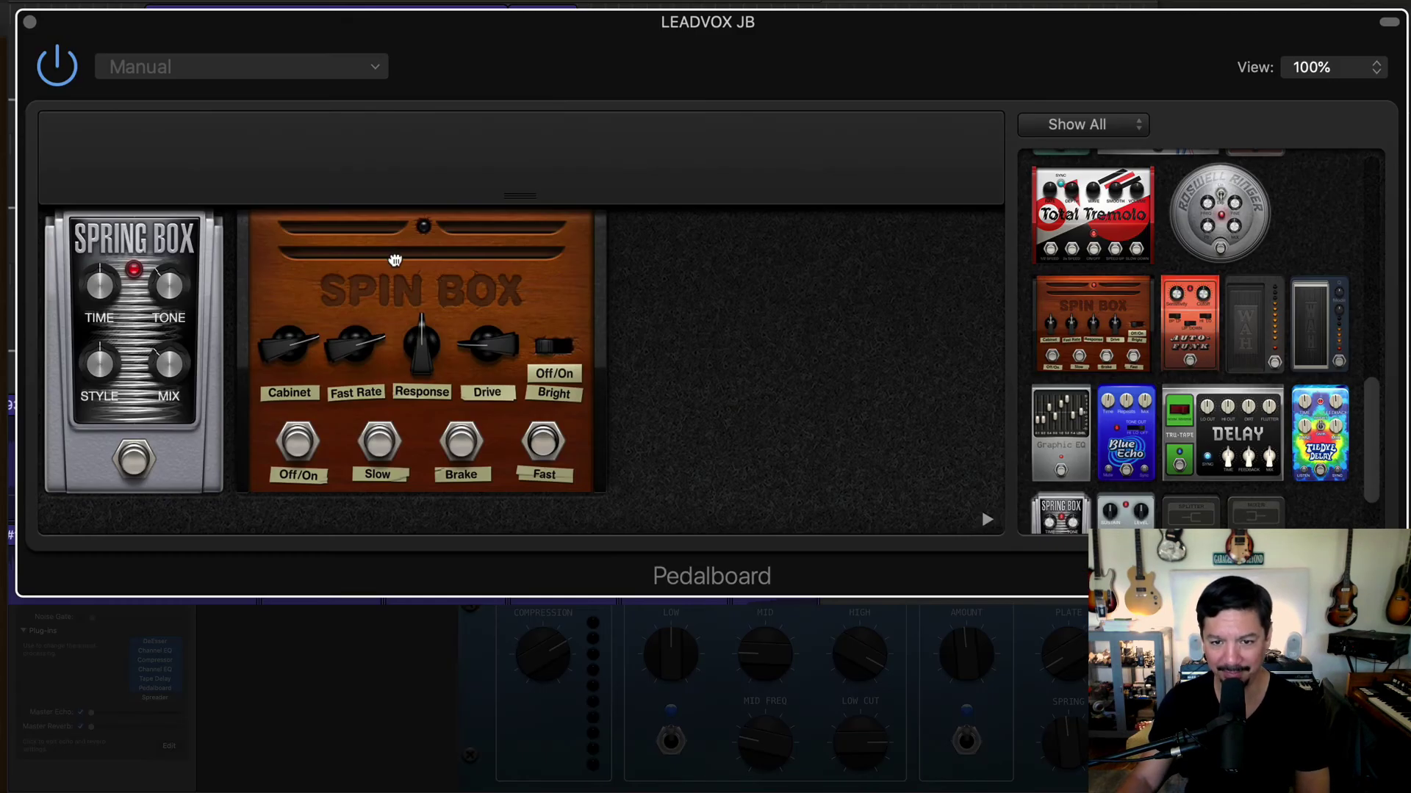
left_click_drag(394, 258, 470, 147)
Browse the pedal collection and add the Vibe pedal after the Spring Box on the lead vocal's Pedalboard.
scroll(1232, 379, "down", 2)
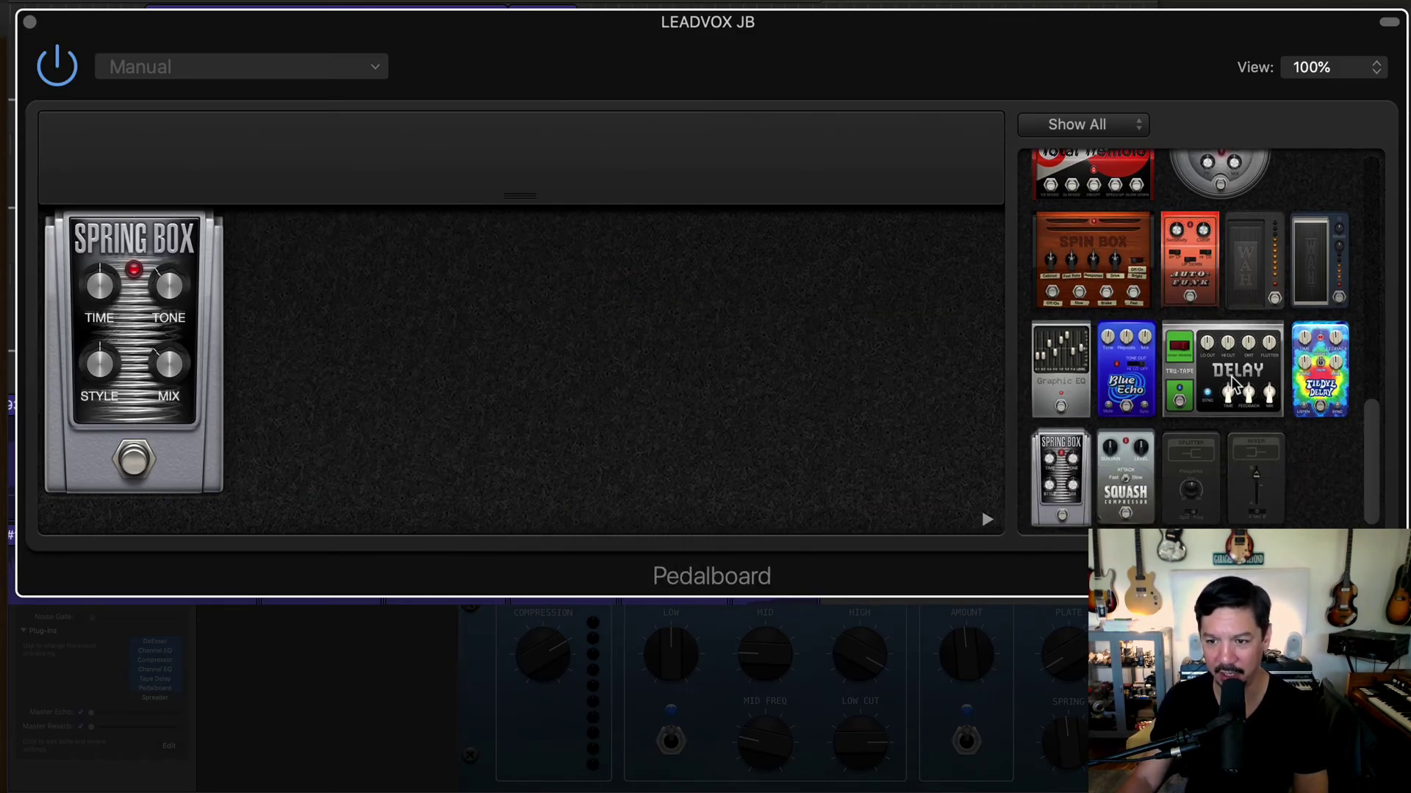
scroll(1220, 384, "up", 5)
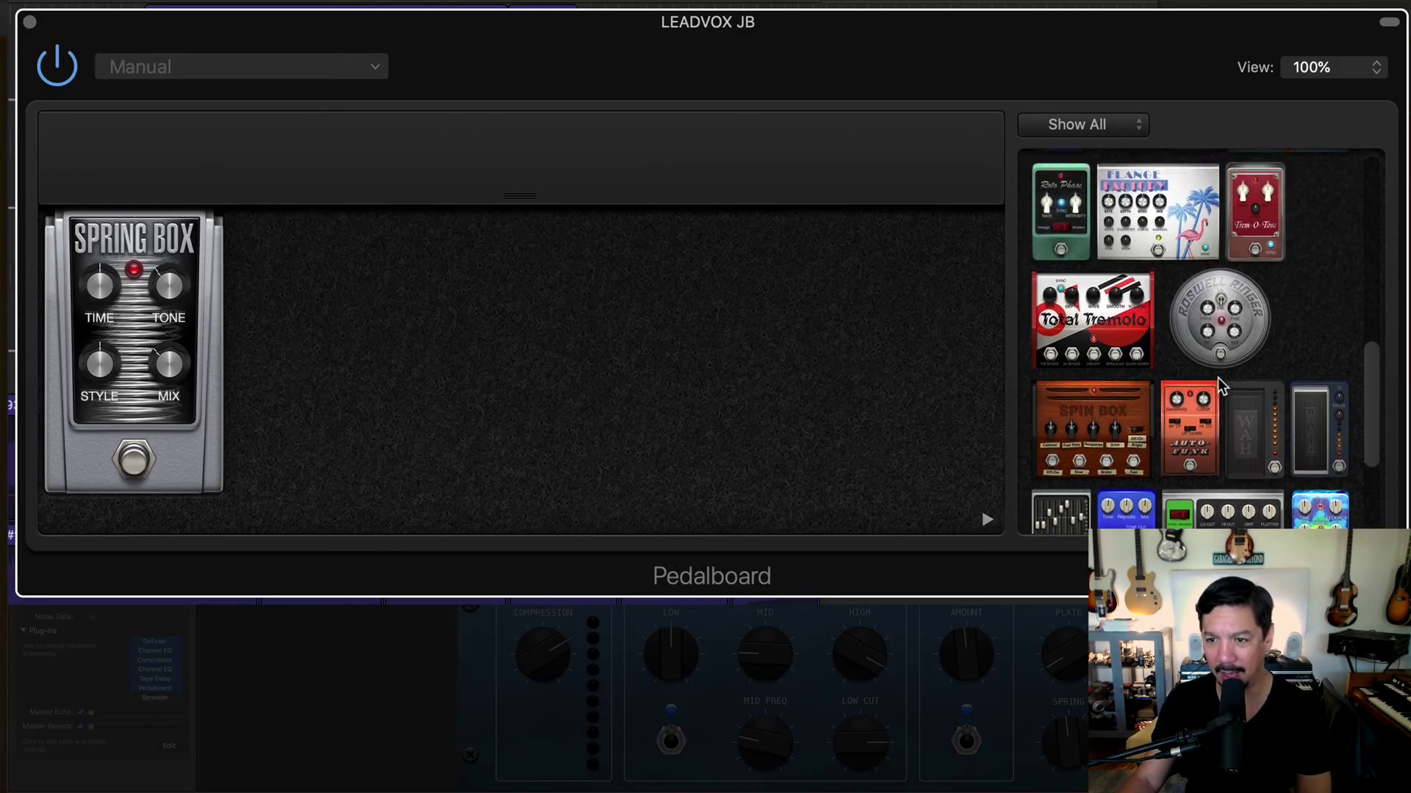
scroll(1220, 384, "up", 6)
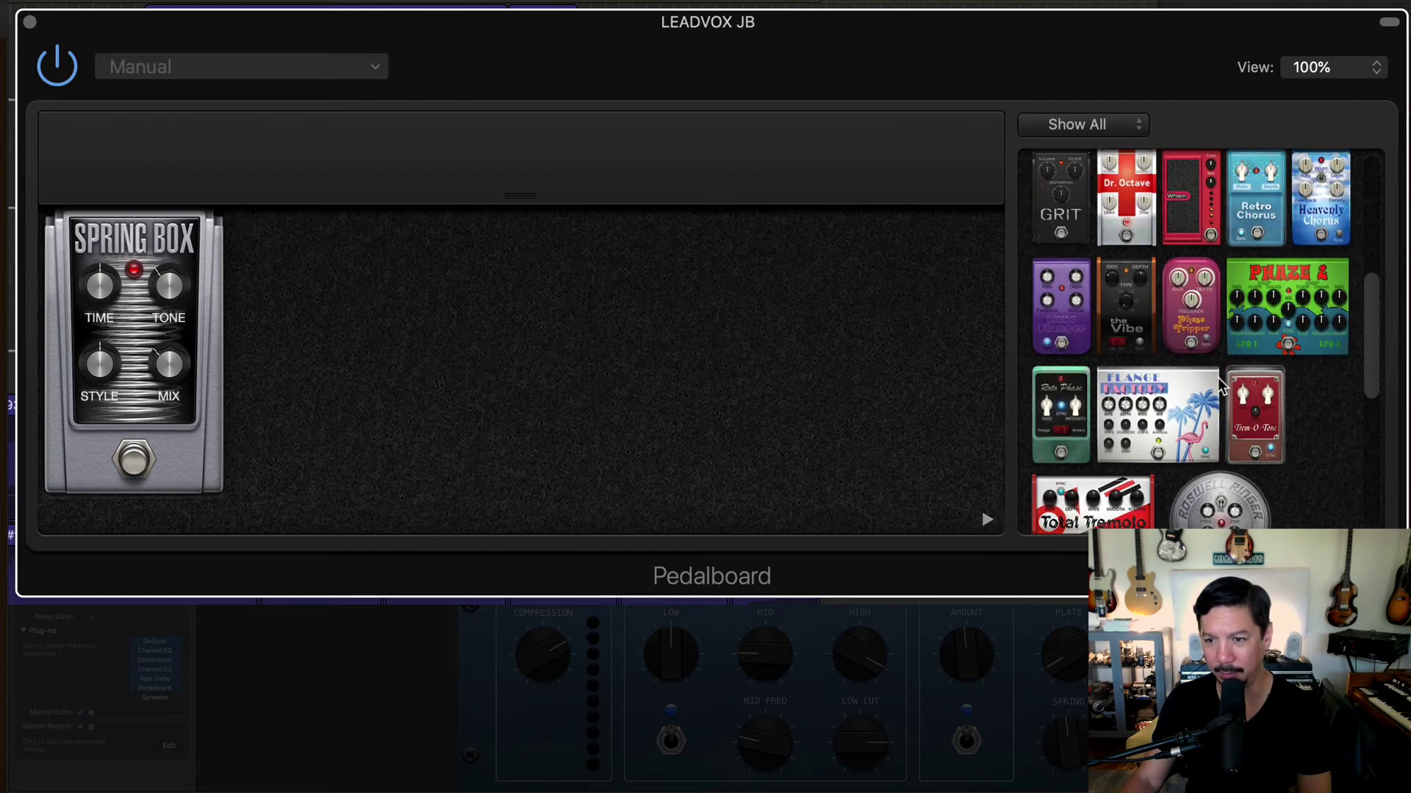
scroll(1219, 384, "up", 3)
left_click_drag(1125, 400, 665, 424)
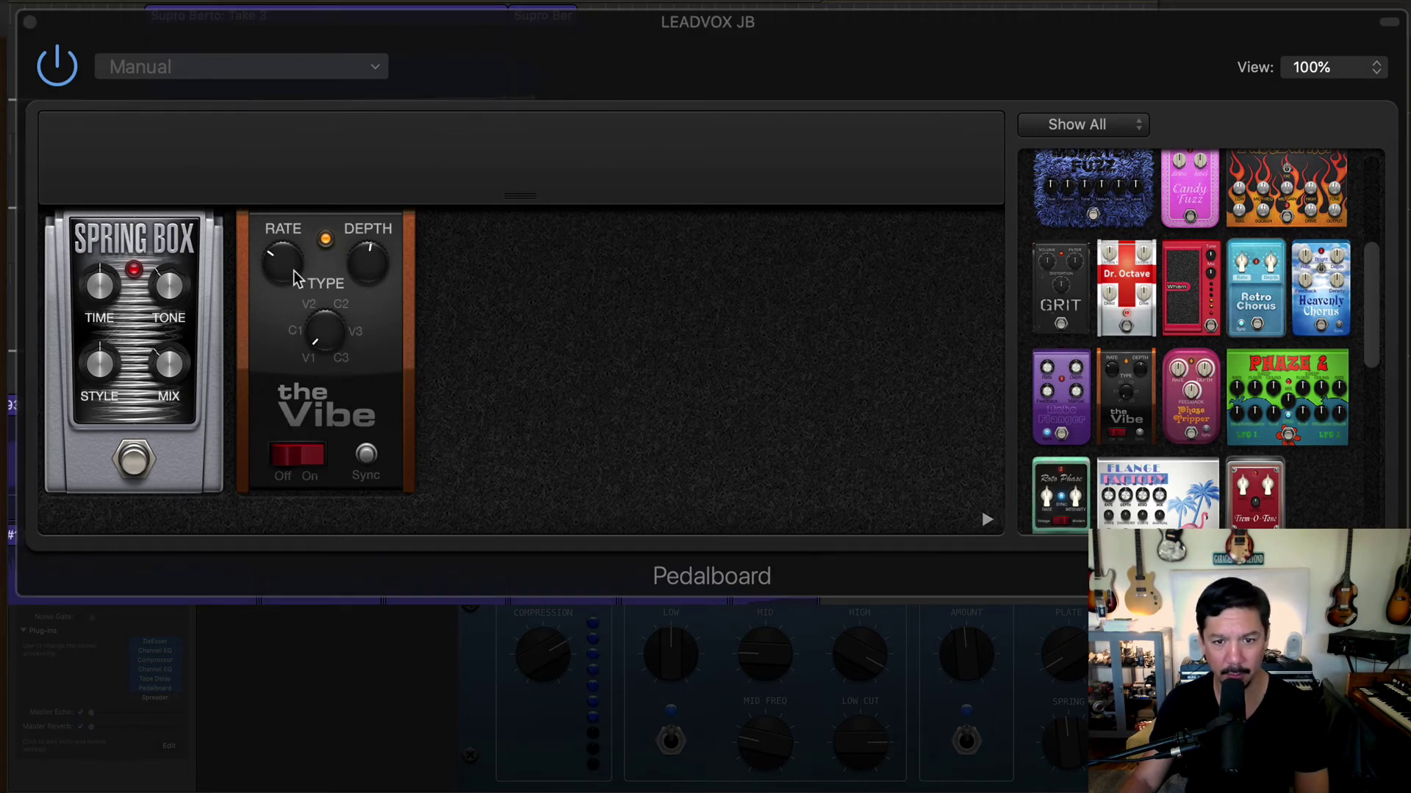
Set the Vibe's Type to V2, slow its Rate to 1.30 Hz, and lower its Depth to below 32%.
left_click_drag(309, 265, 294, 319)
left_click_drag(380, 257, 381, 306)
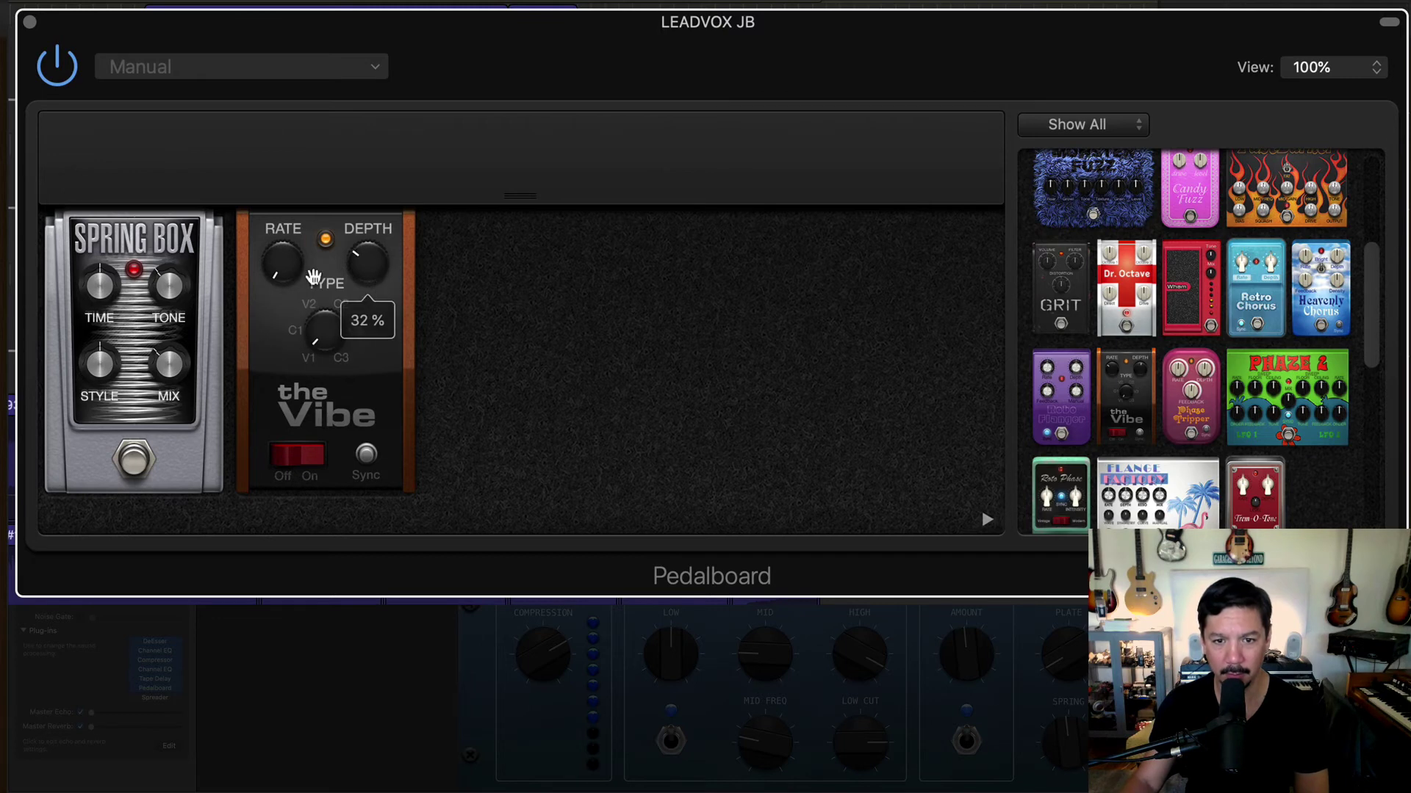
mouse_move(286, 279)
left_mouse_down()
mouse_move(272, 229)
mouse_move(291, 284)
left_mouse_up()
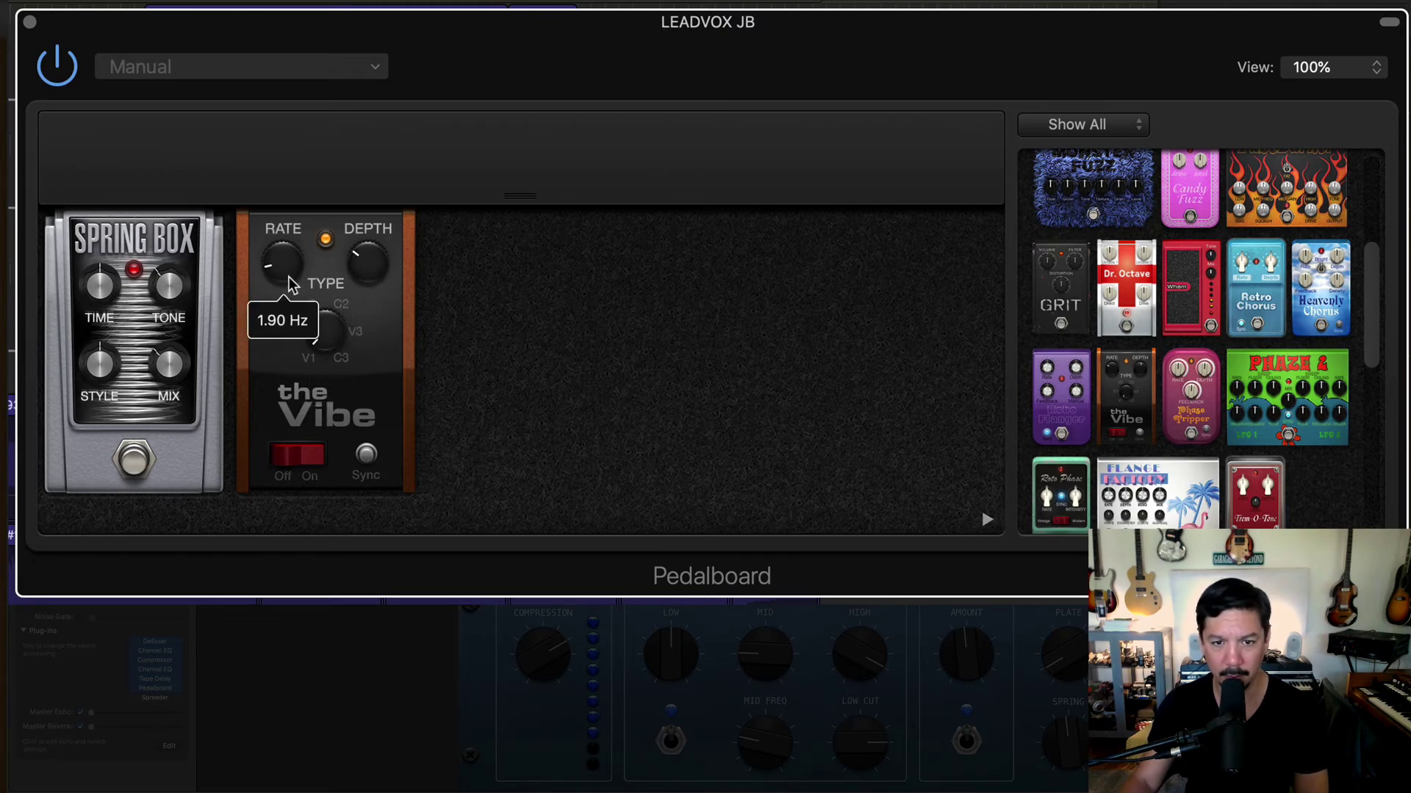
left_click_drag(334, 351, 329, 315)
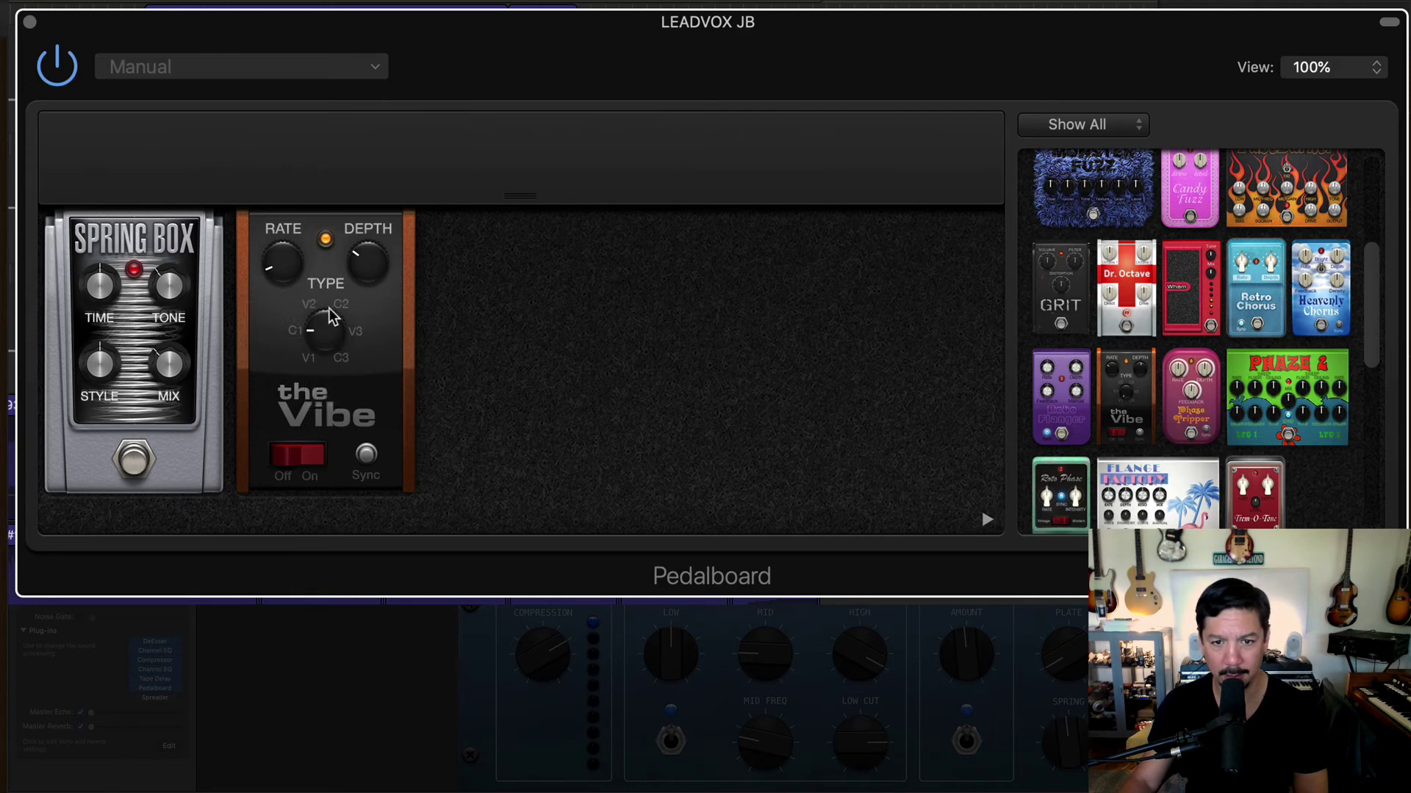
left_click(314, 309)
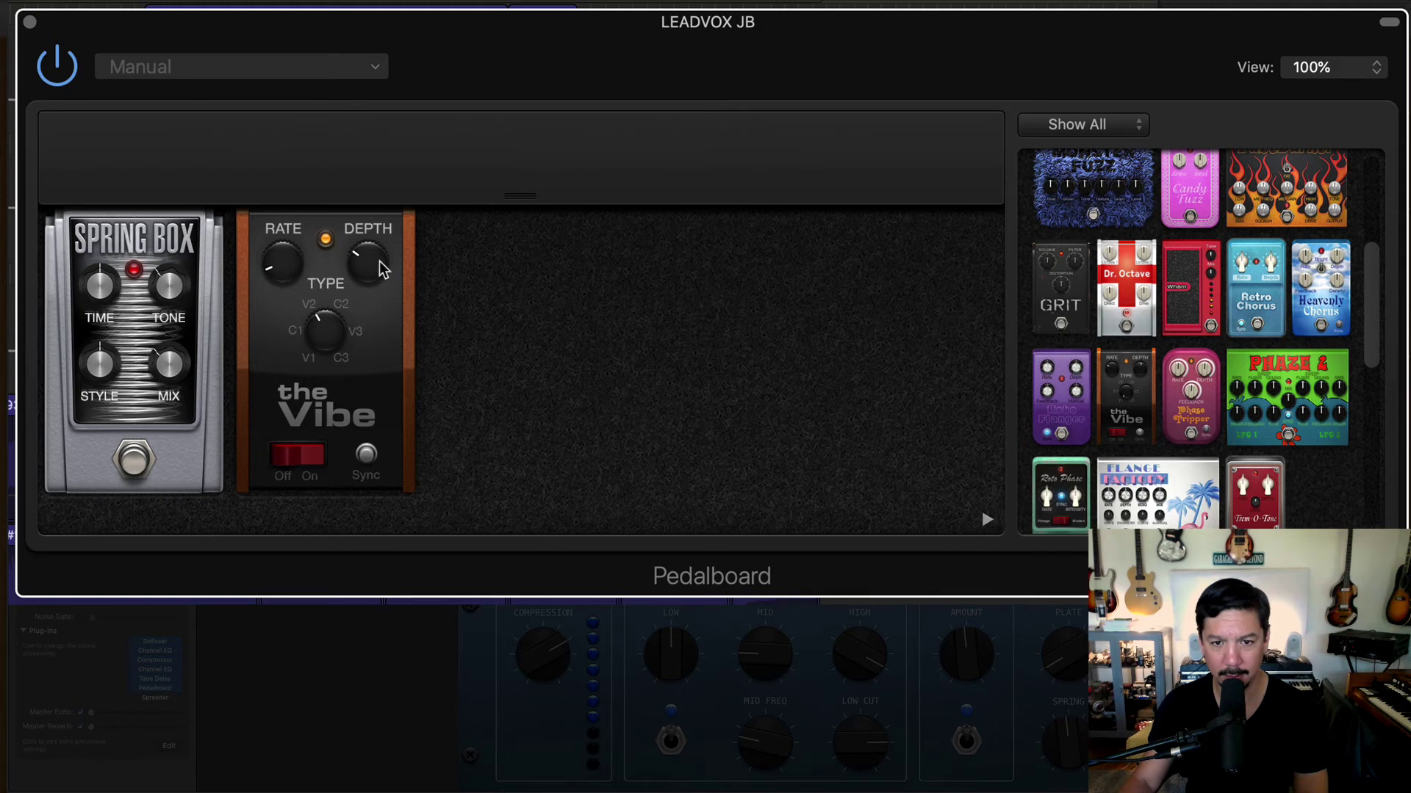
left_click_drag(382, 270, 378, 277)
left_click_drag(268, 271, 275, 277)
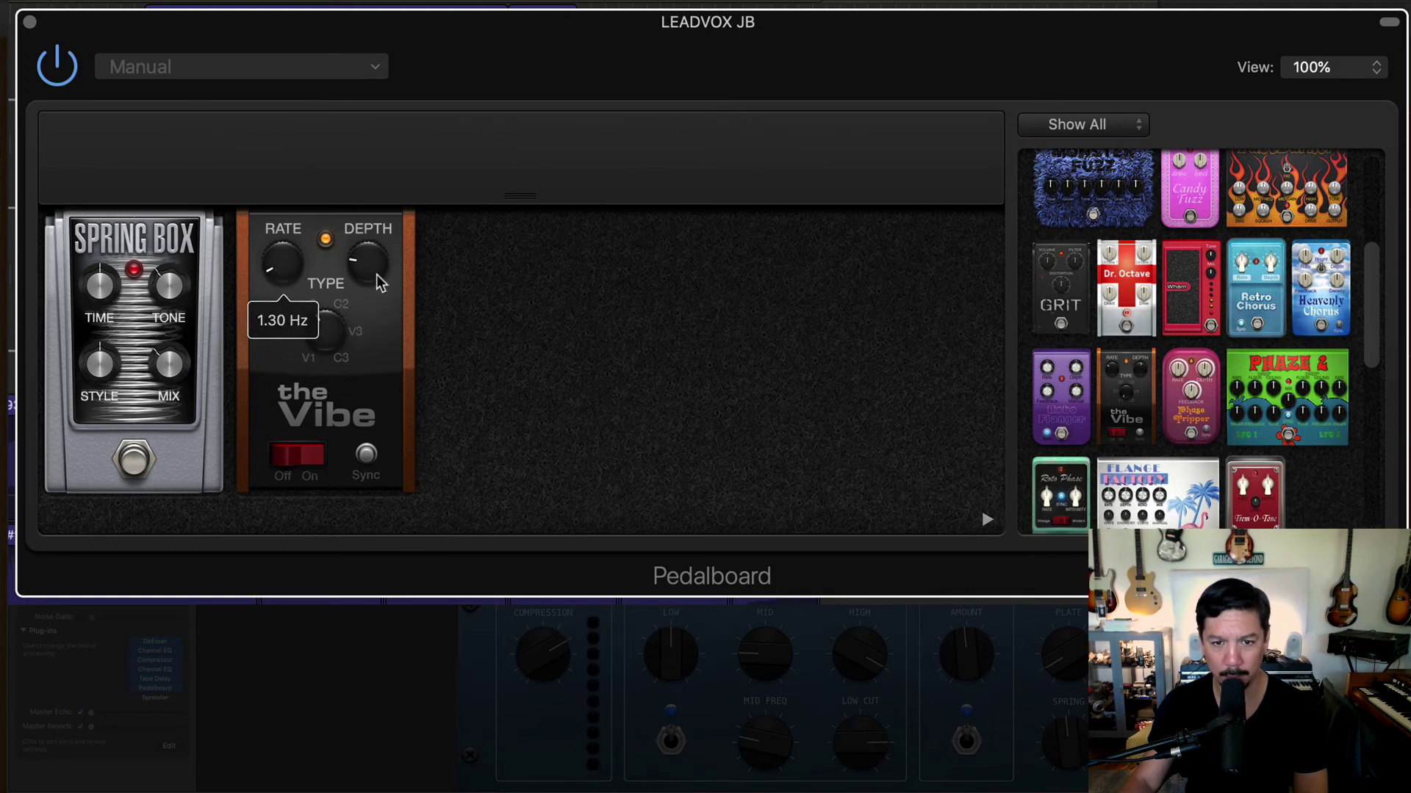
left_click_drag(380, 283, 380, 290)
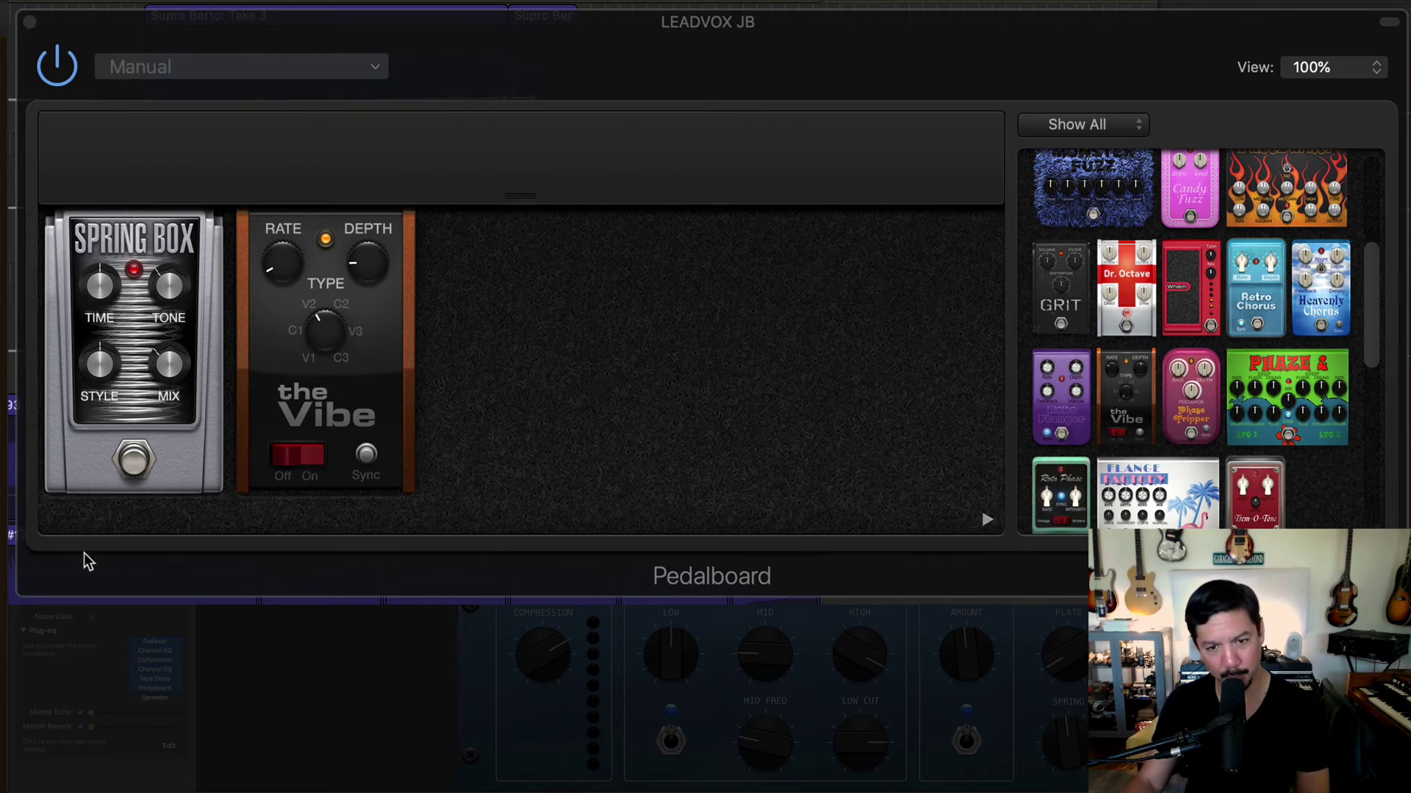
Turn on the Vibe's Sync, set its Rate to about 5 bars, and close the Pedalboard.
left_click(367, 470)
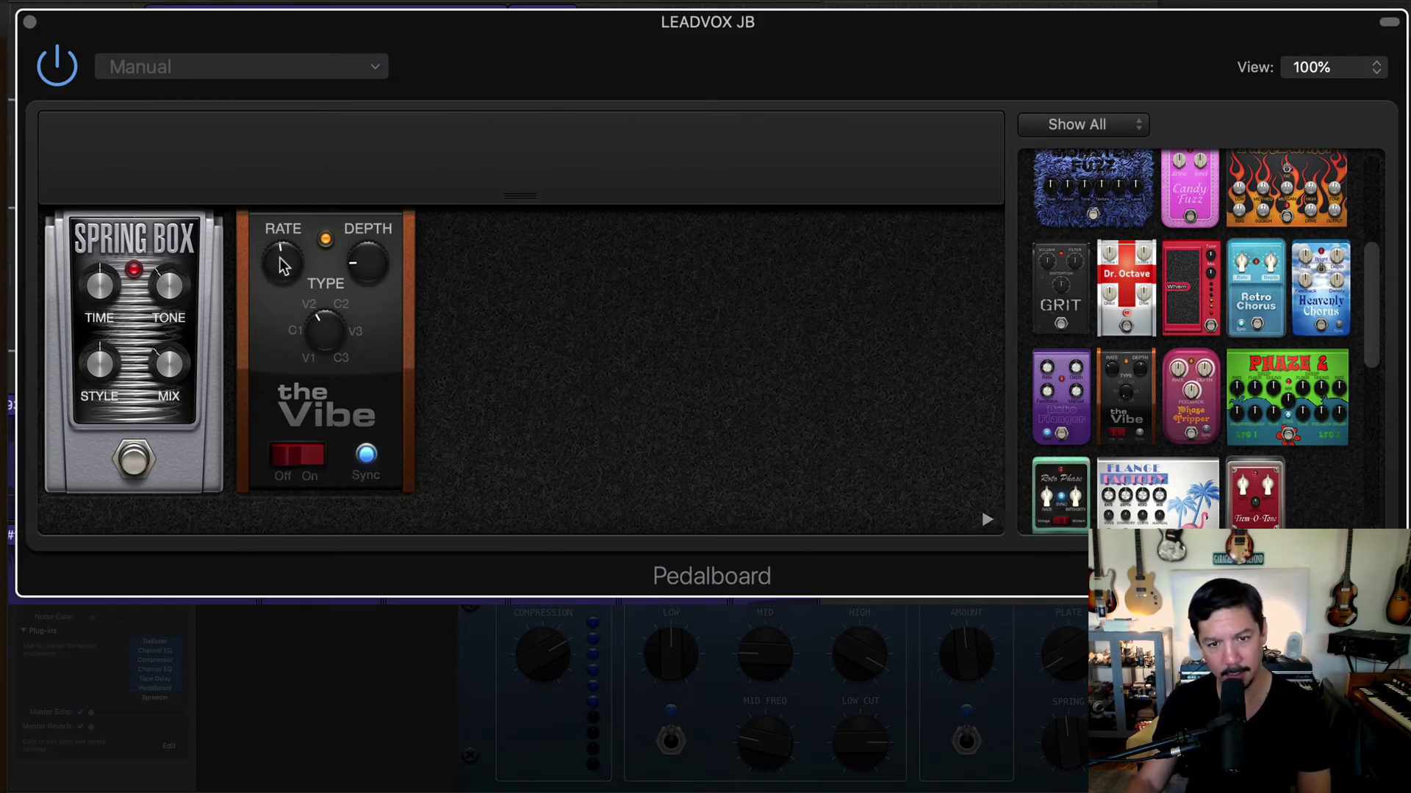
left_click_drag(282, 266, 283, 326)
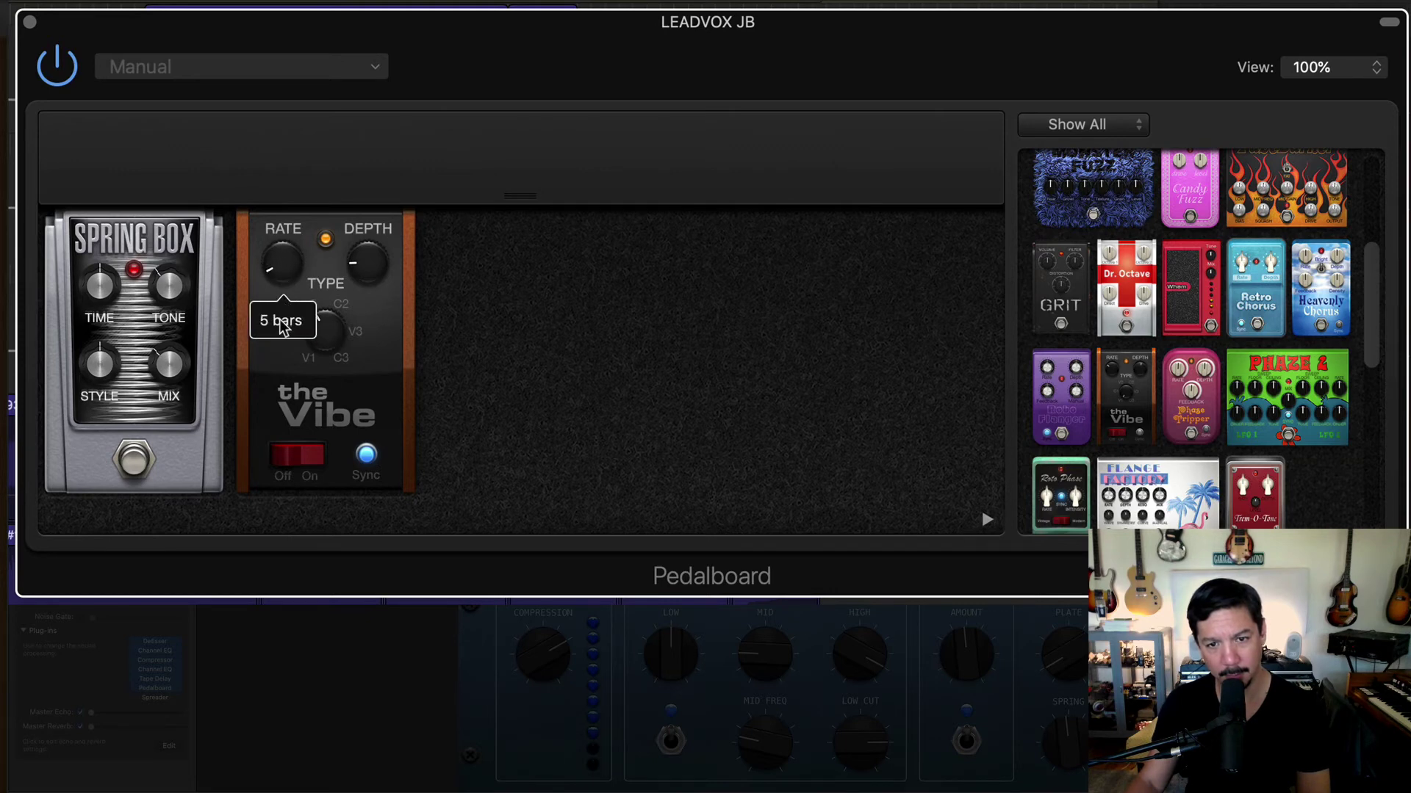
left_click_drag(367, 268, 368, 265)
left_click(69, 70)
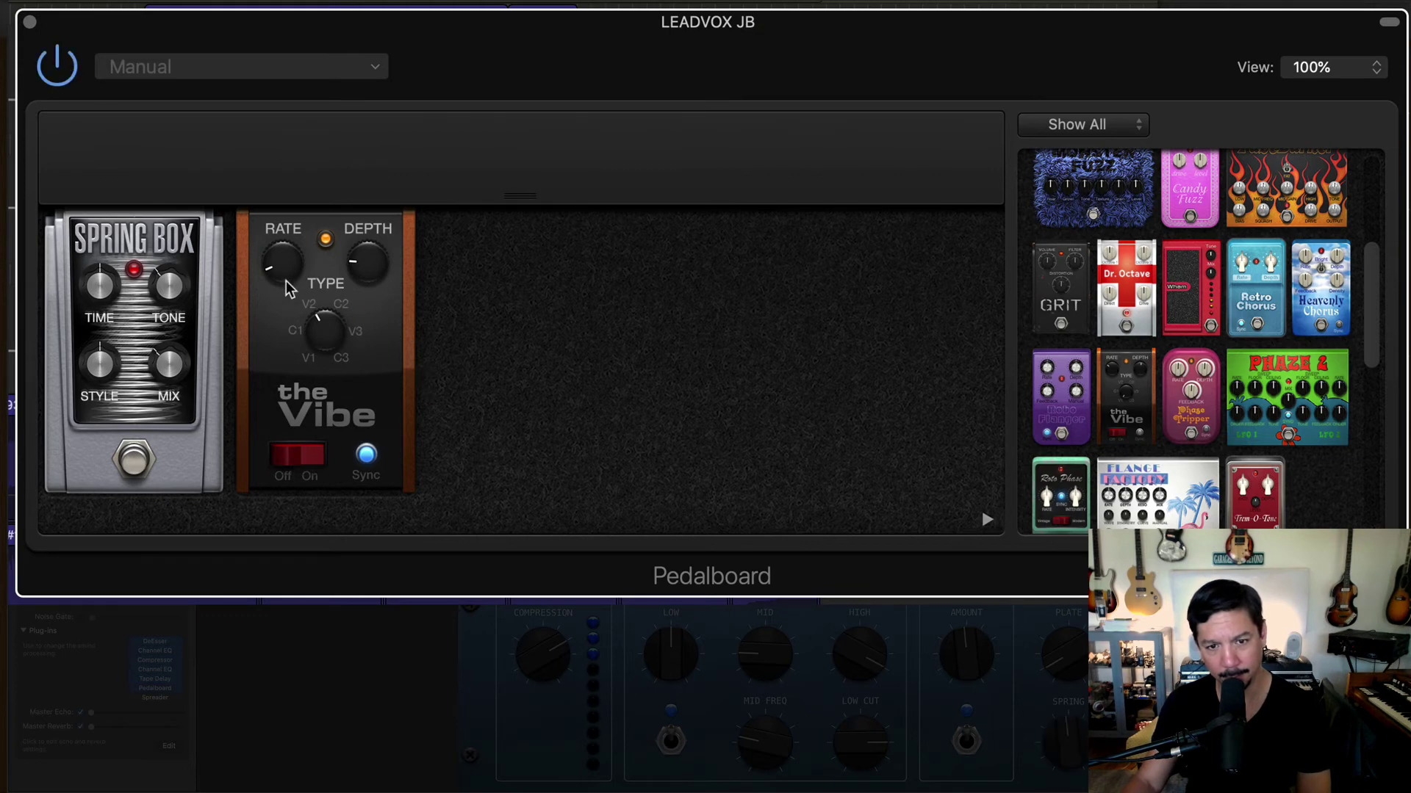
mouse_move(286, 282)
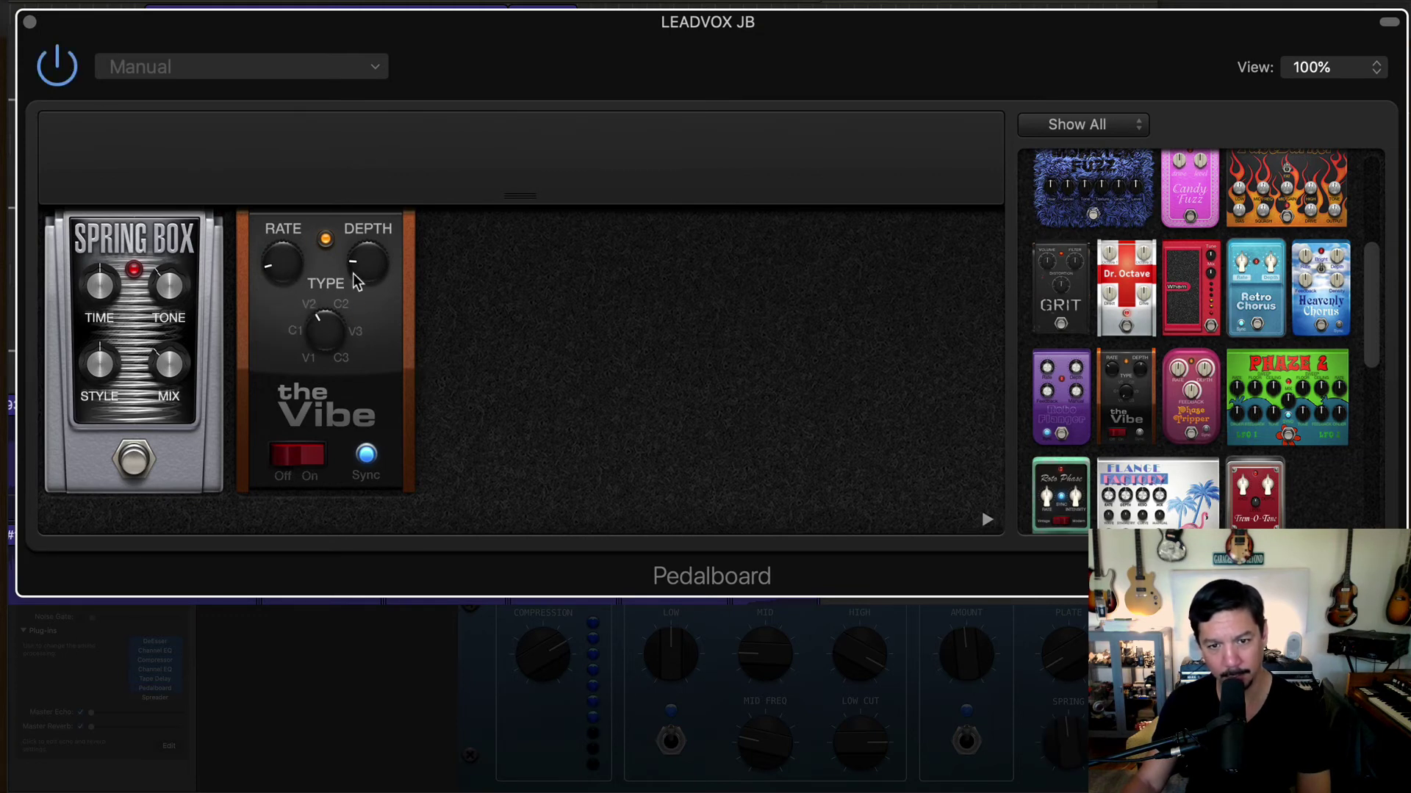
mouse_move(360, 274)
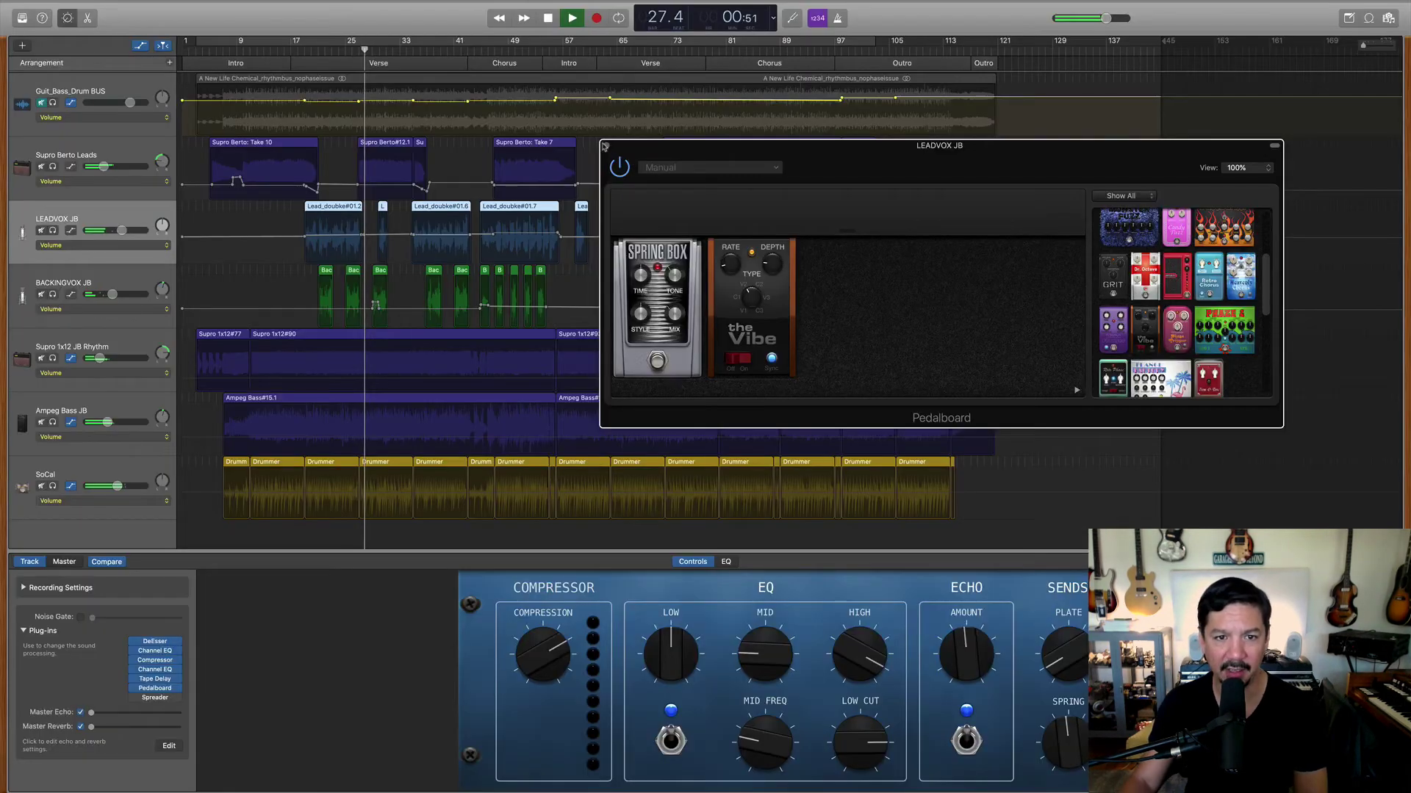
left_click(604, 146)
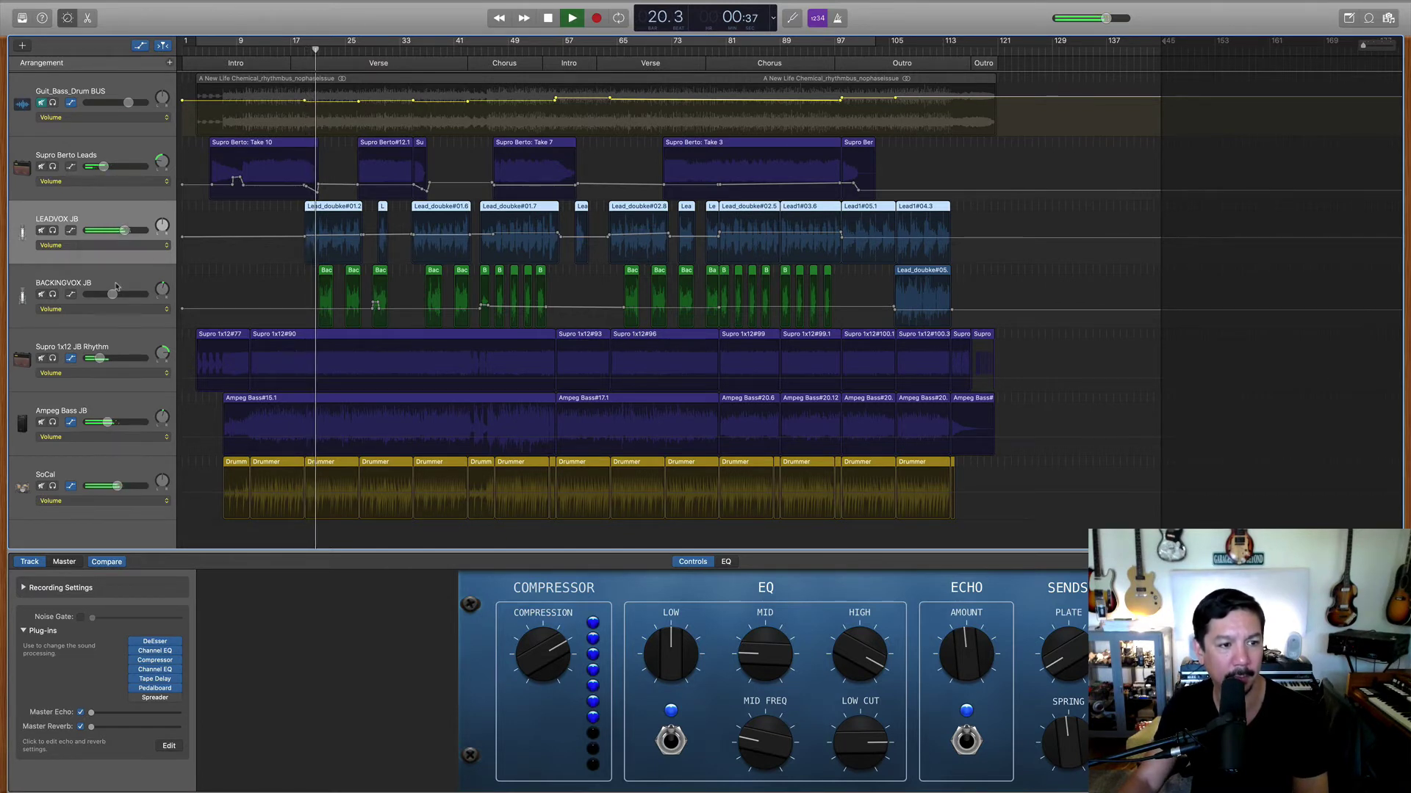
Lower the lead vocal's volume slightly and fine-tune the backing vocal's volume, pausing and resuming playback in the verse.
mouse_move(113, 294)
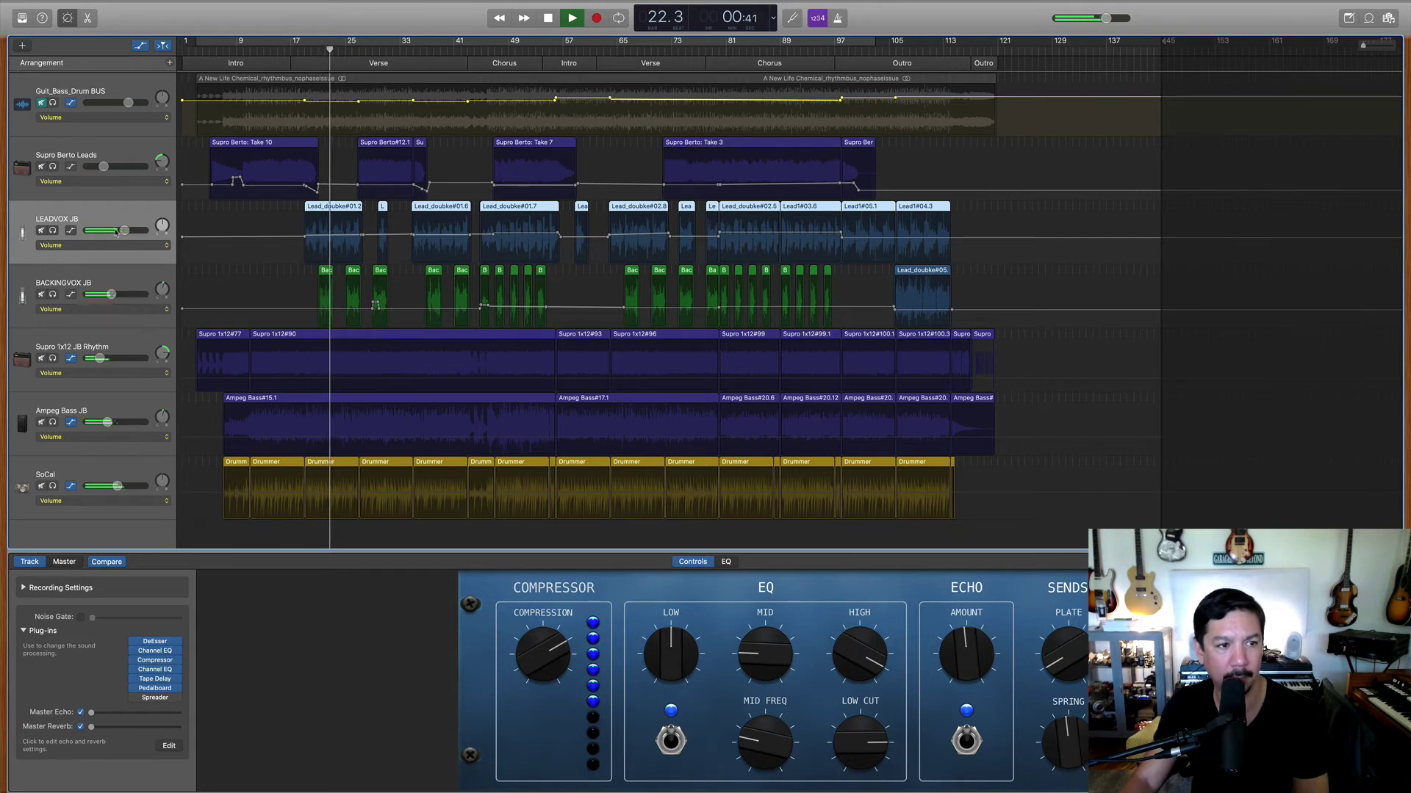
left_click_drag(118, 232, 116, 234)
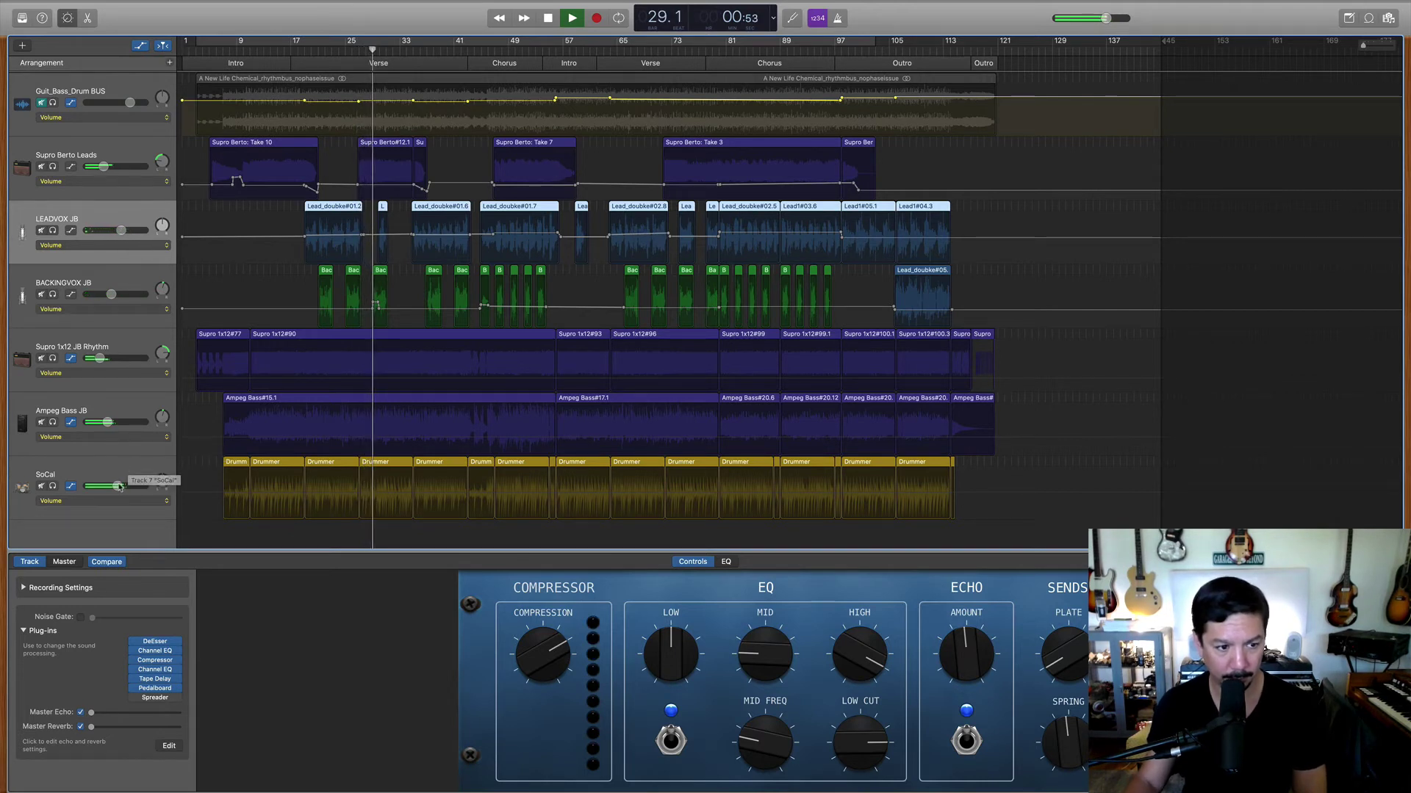
key("space")
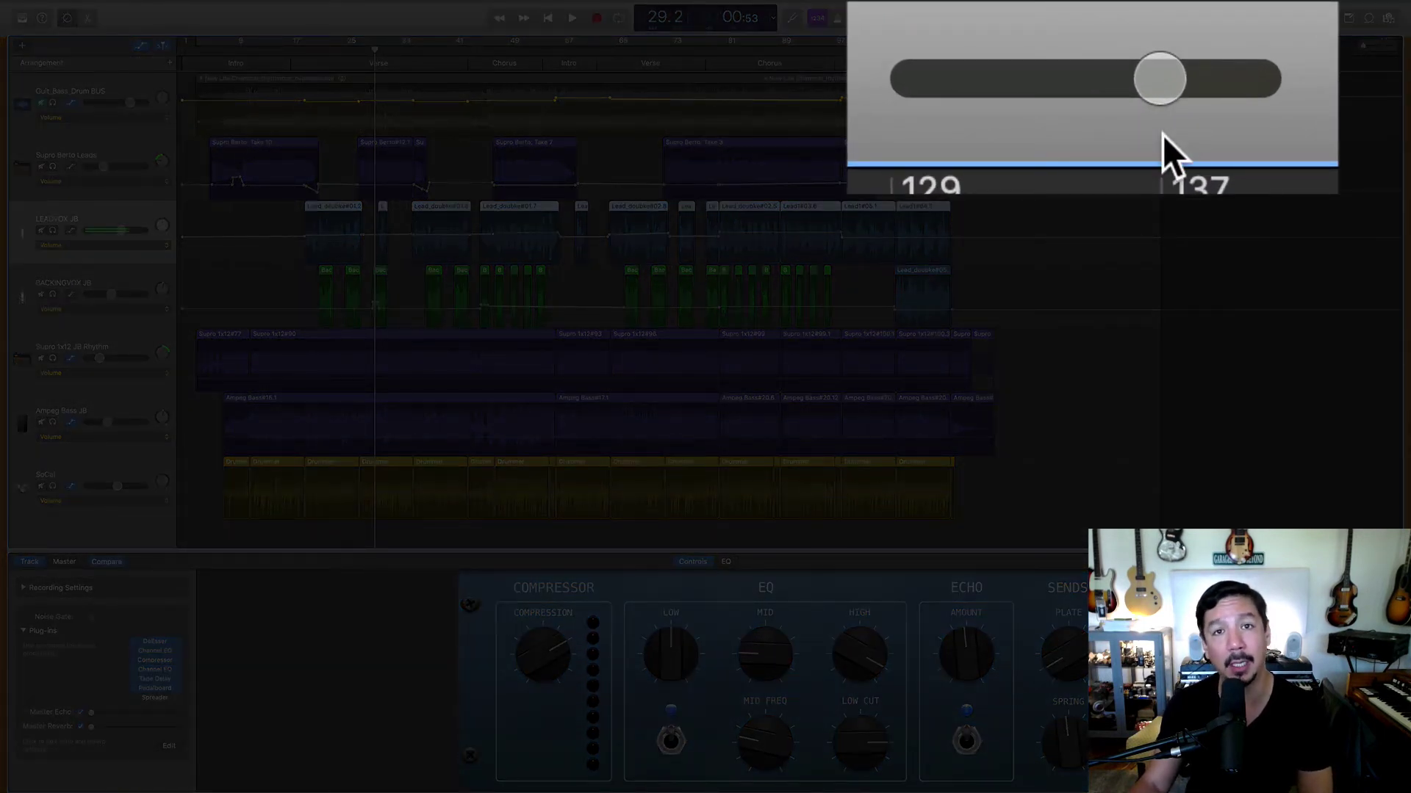
key("space")
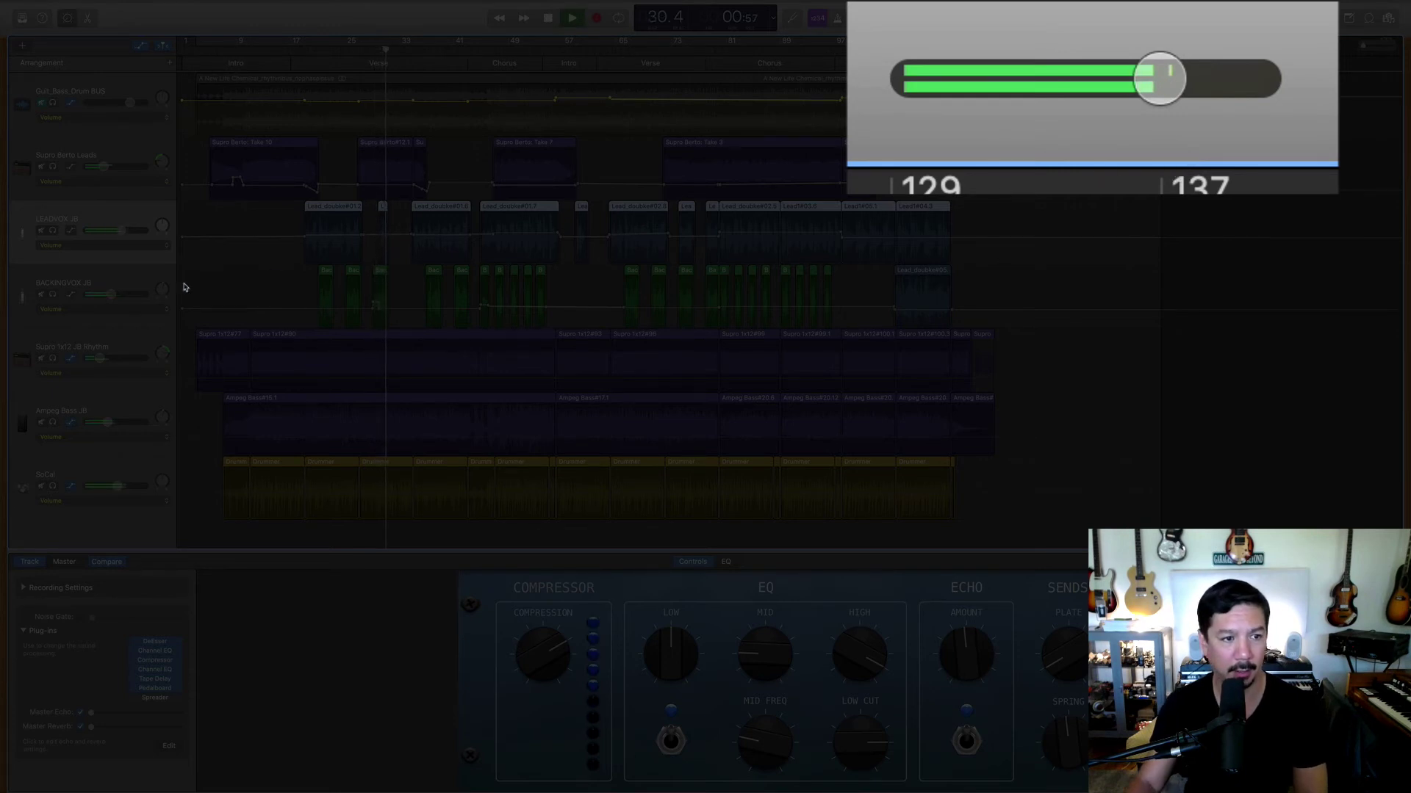
left_click(111, 294)
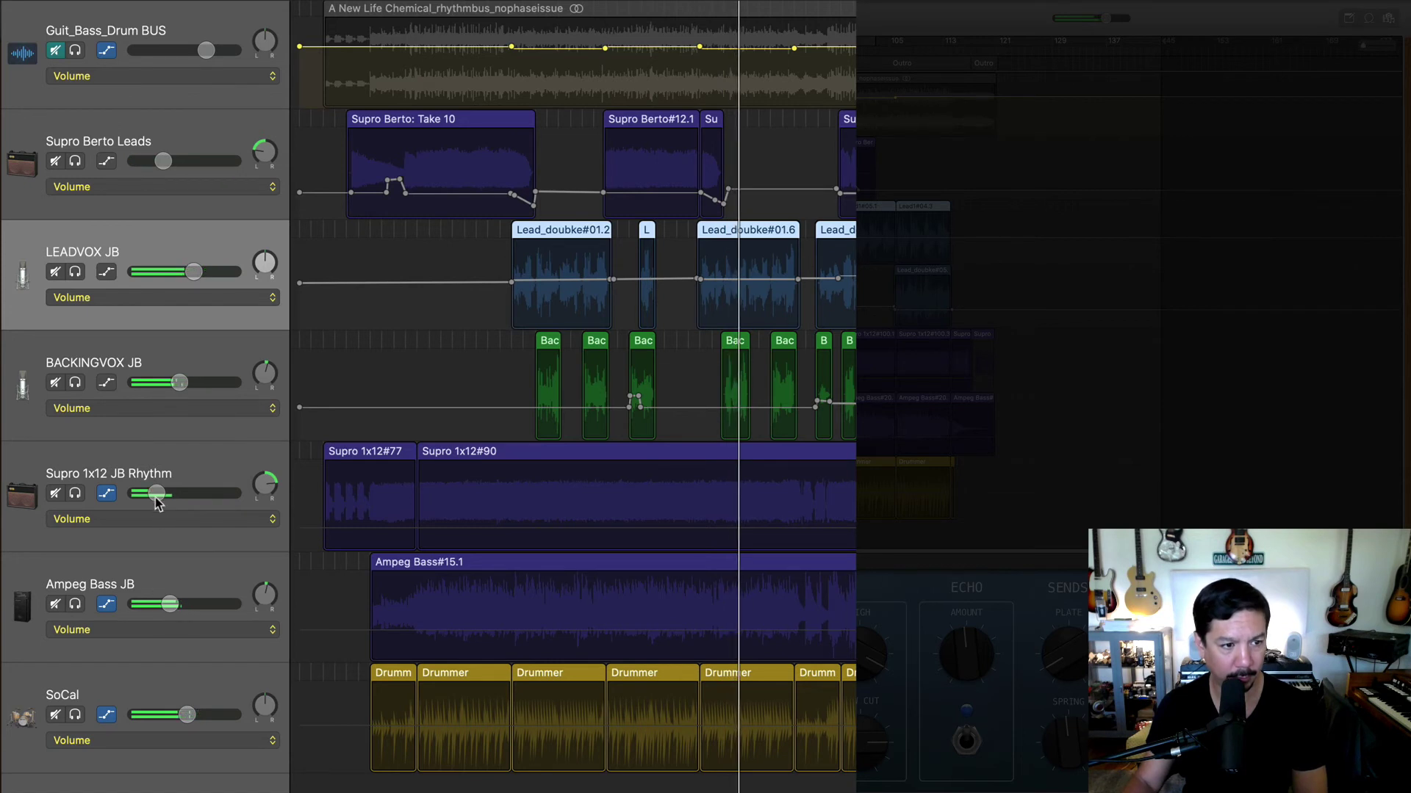
Raise the Supro 1x12 rhythm guitar's volume to -14.8 dB, and in its Channel EQ reduce the 2900 Hz peak and boost the high shelf.
left_click_drag(156, 493, 164, 493)
left_click_drag(162, 493, 179, 499)
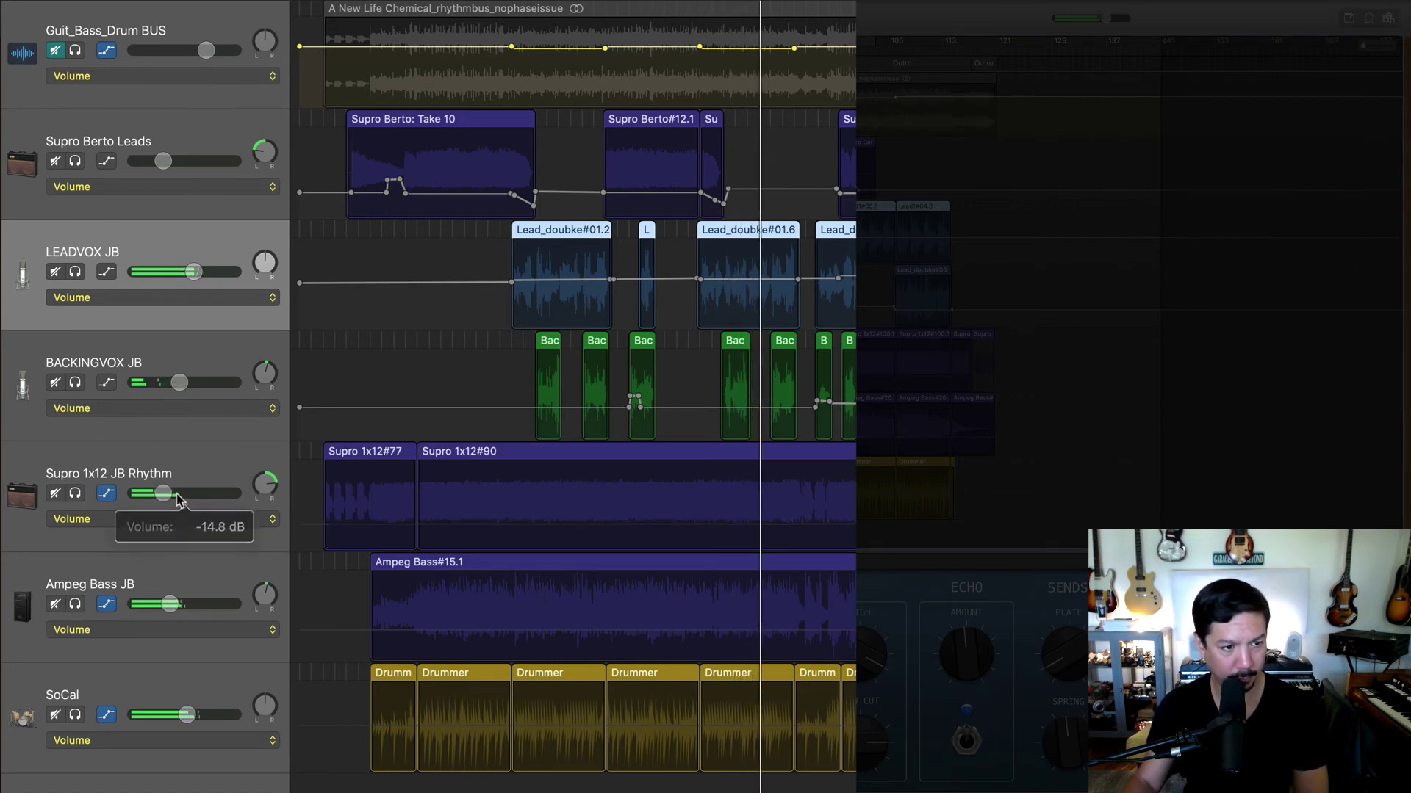
left_click(213, 462)
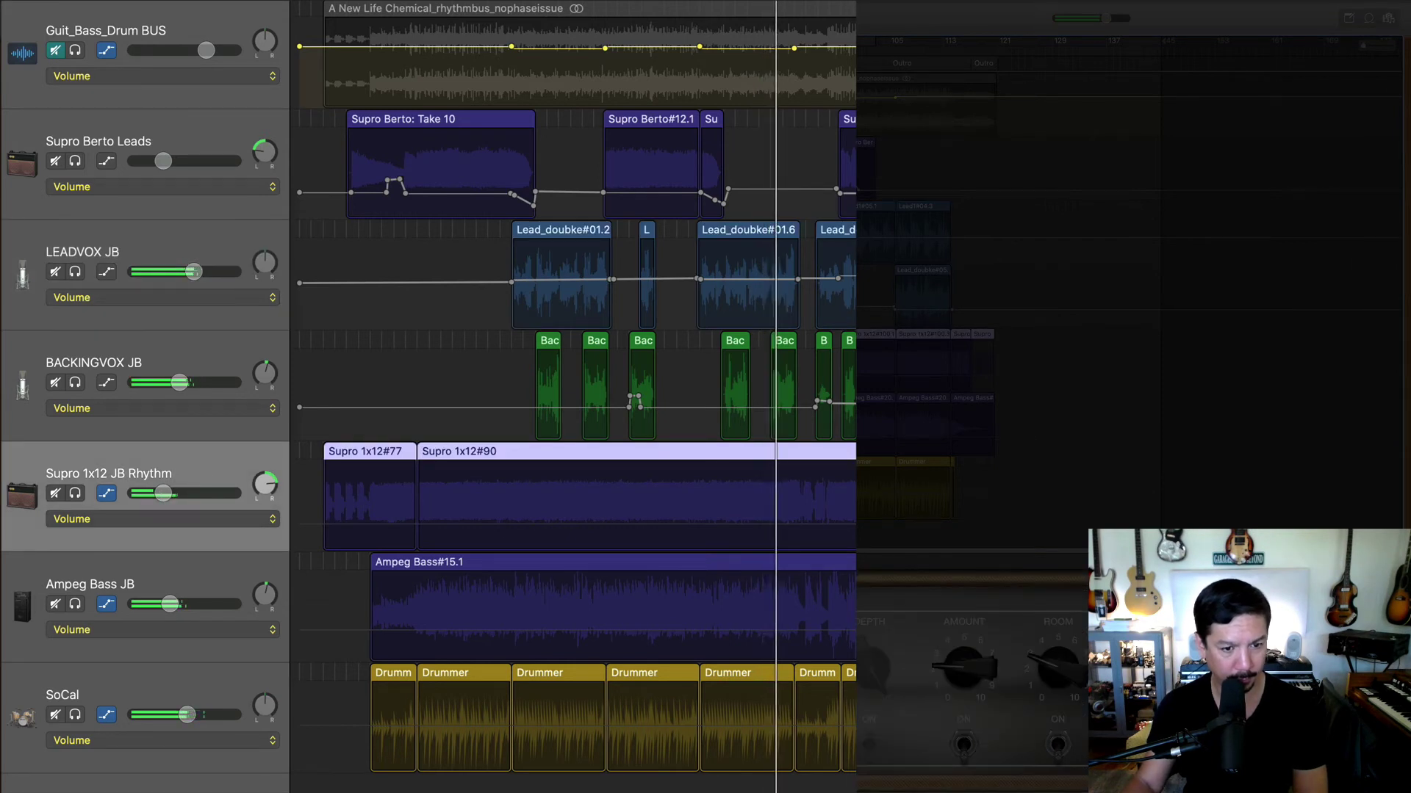
left_click(155, 688)
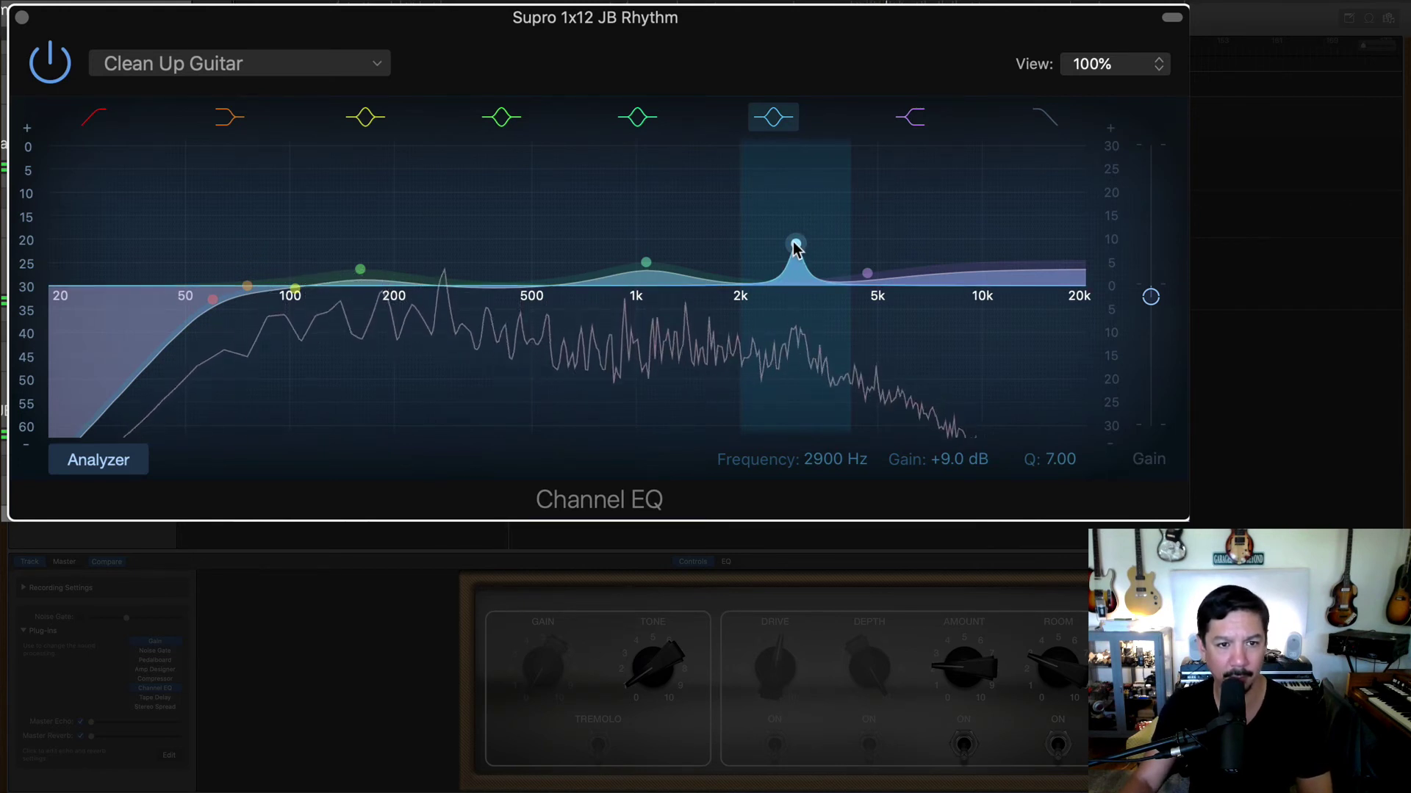
left_click_drag(793, 247, 857, 244)
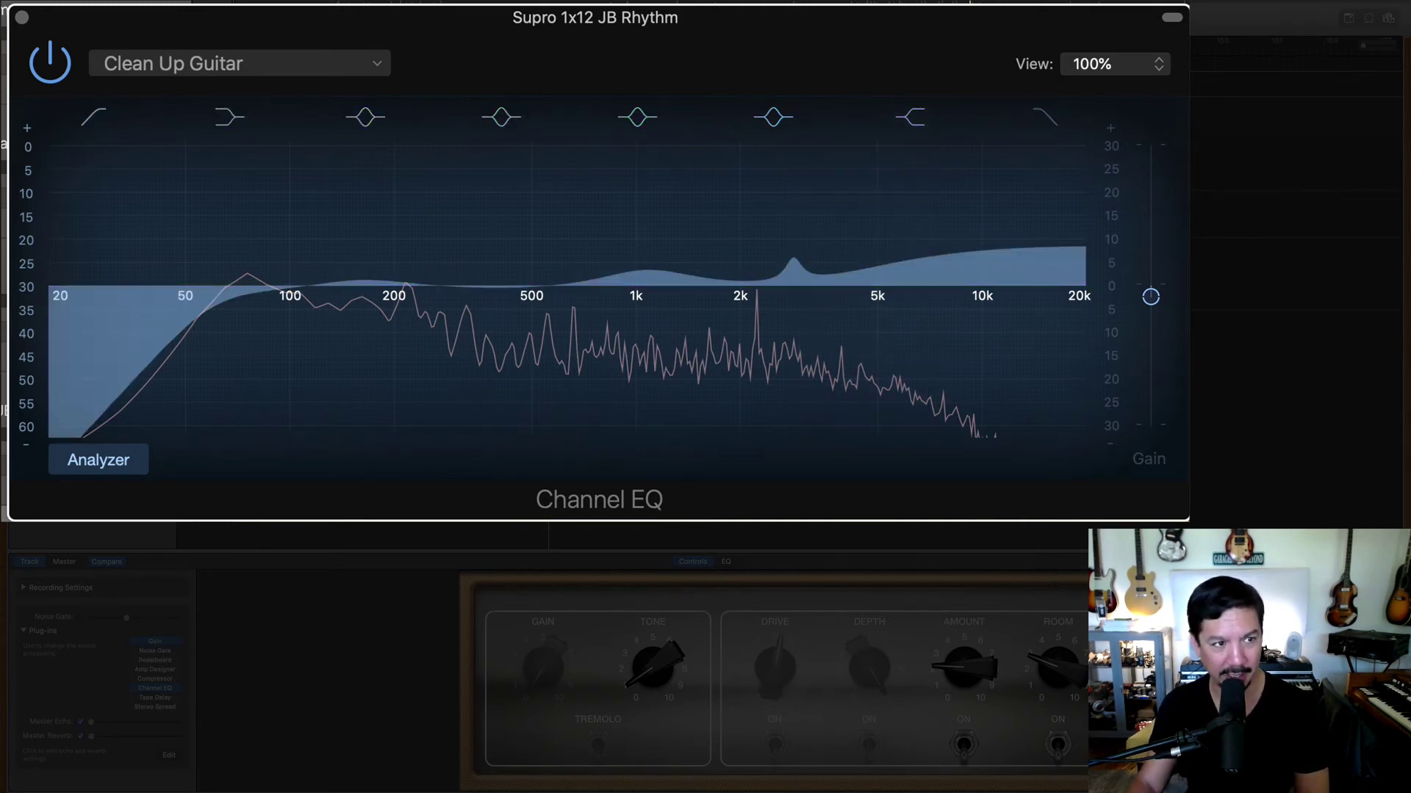
left_click(22, 17)
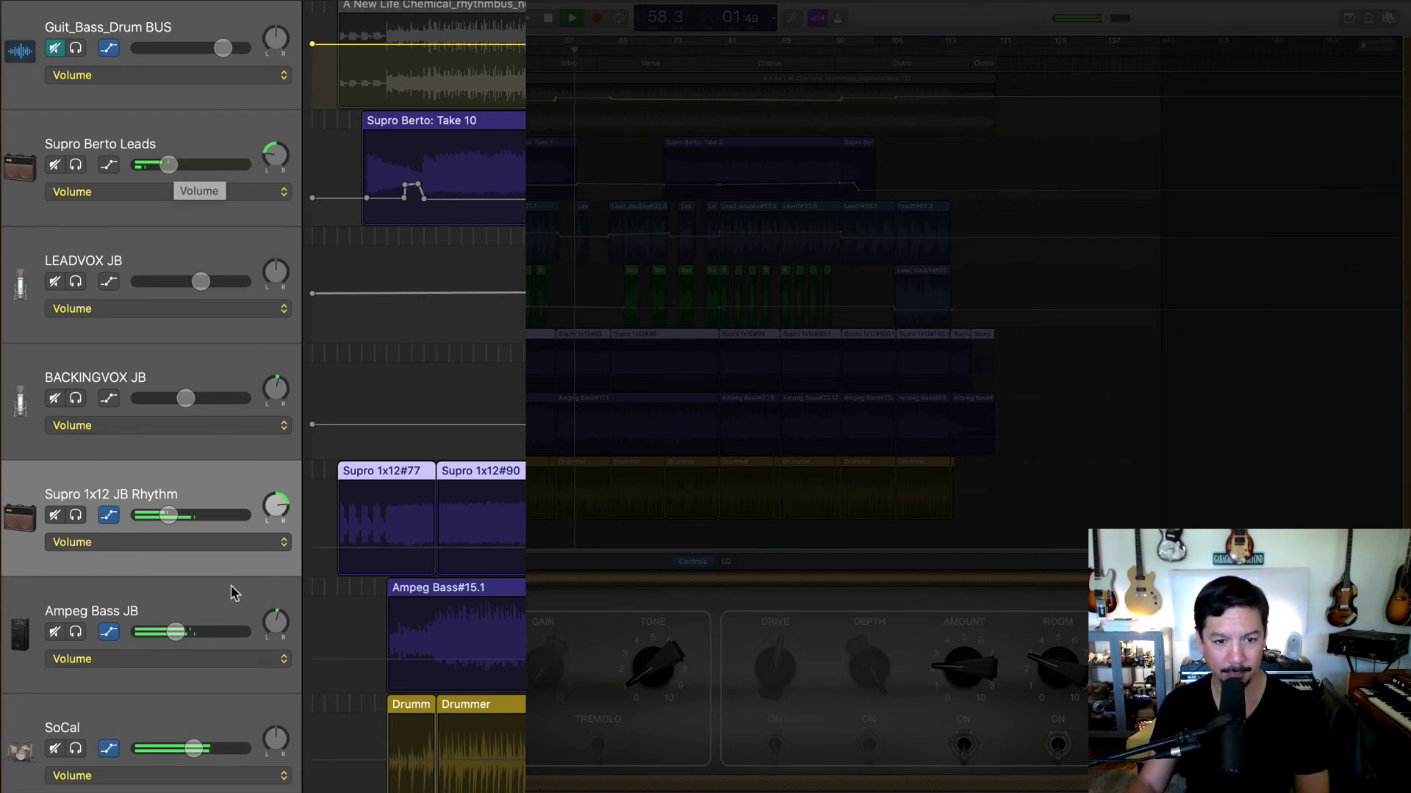
Fine-tune the Ampeg Bass volume and raise the SoCal drum track's volume slightly.
mouse_move(174, 632)
left_mouse_down()
mouse_move(186, 636)
mouse_move(175, 632)
left_mouse_up()
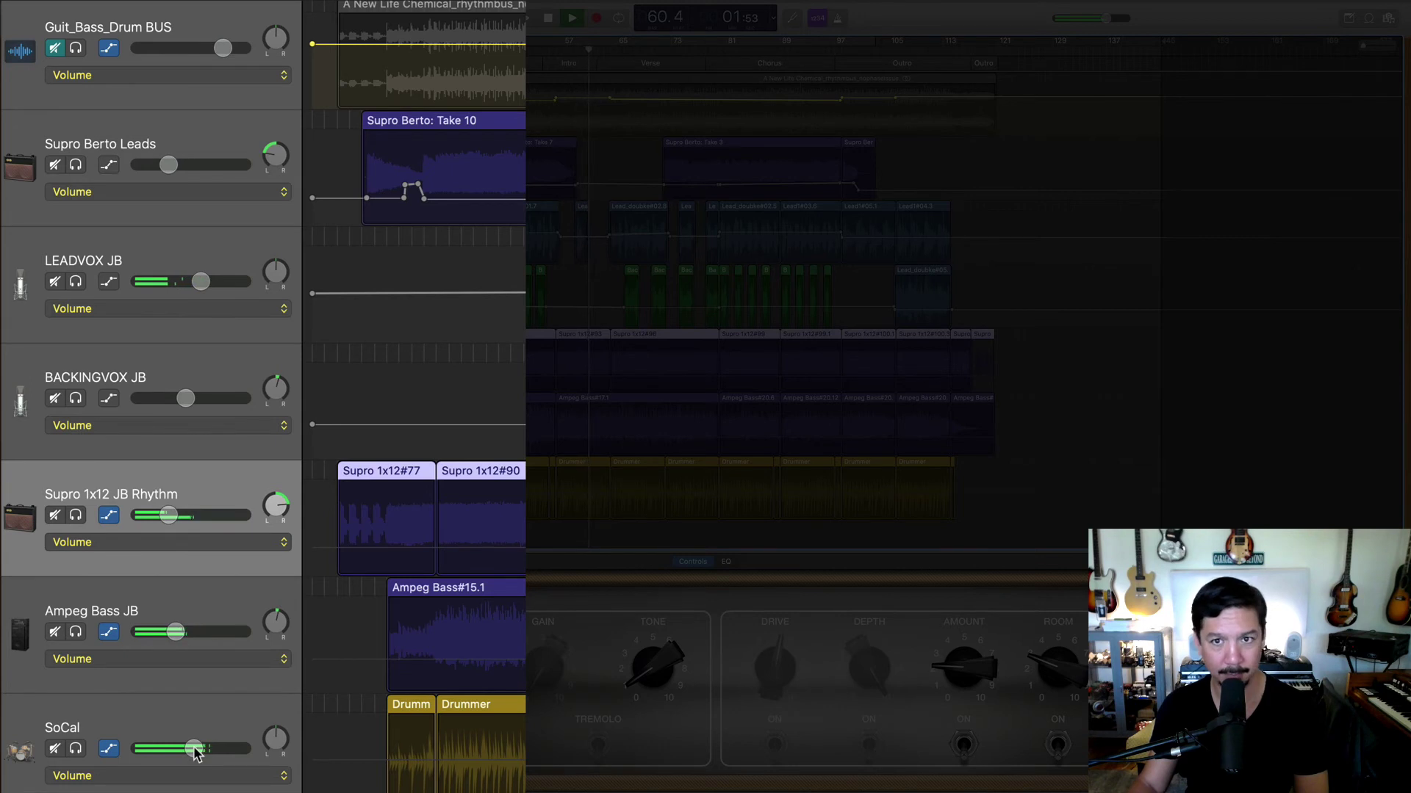
left_click_drag(195, 750, 204, 750)
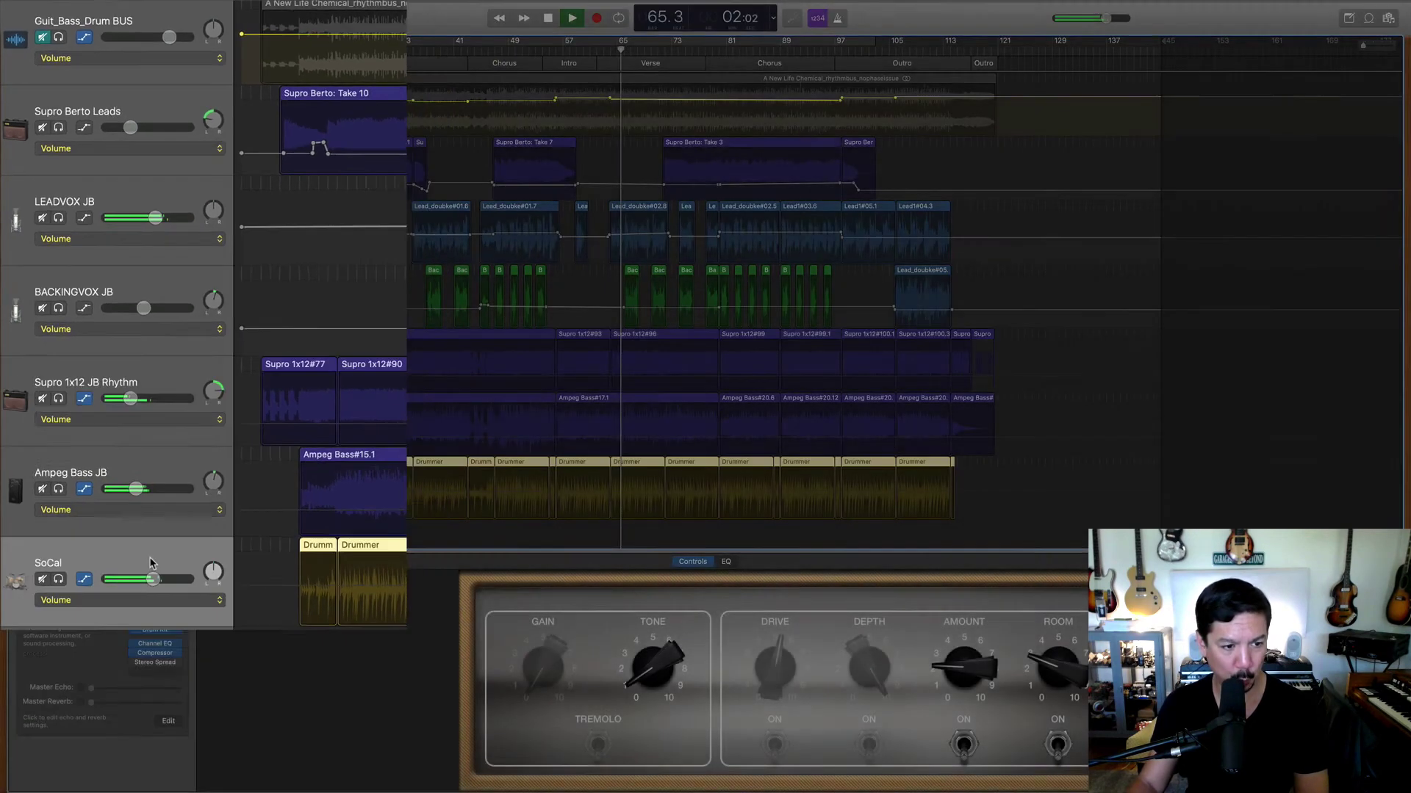
left_click(255, 764)
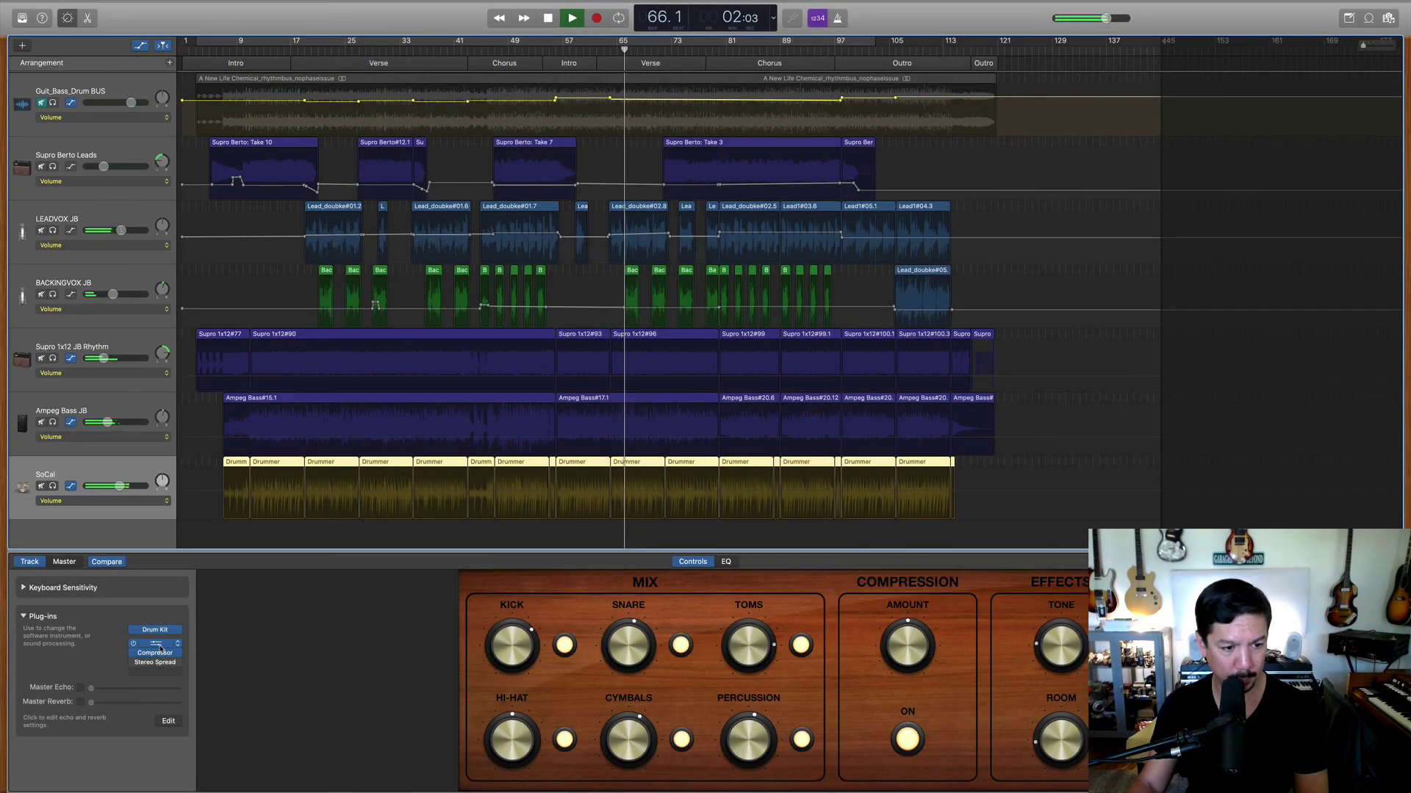
Open the SoCal drum track's Channel EQ, turn on the Analyzer, and set the low boost to 60 Hz at +3.0 dB.
left_click(157, 645)
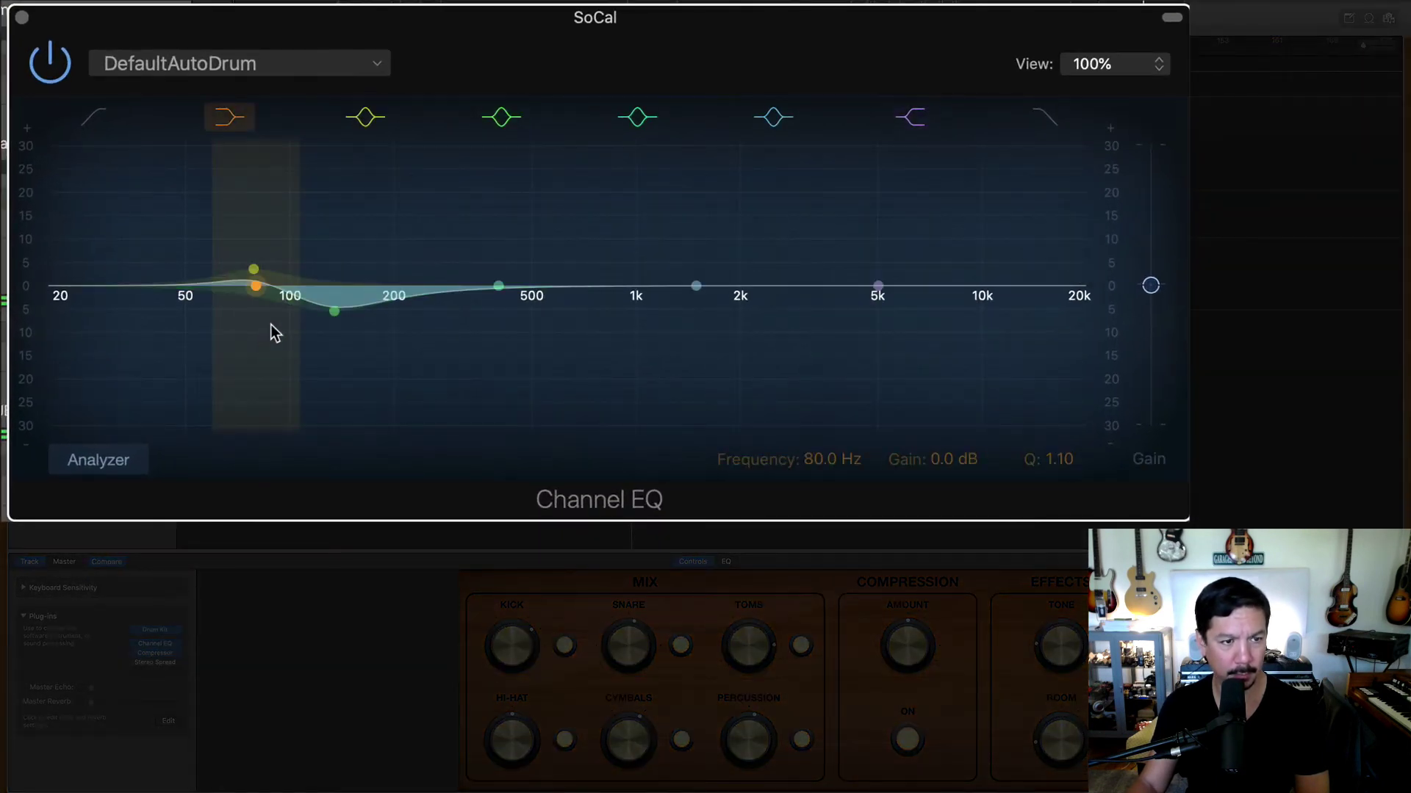
left_click(117, 460)
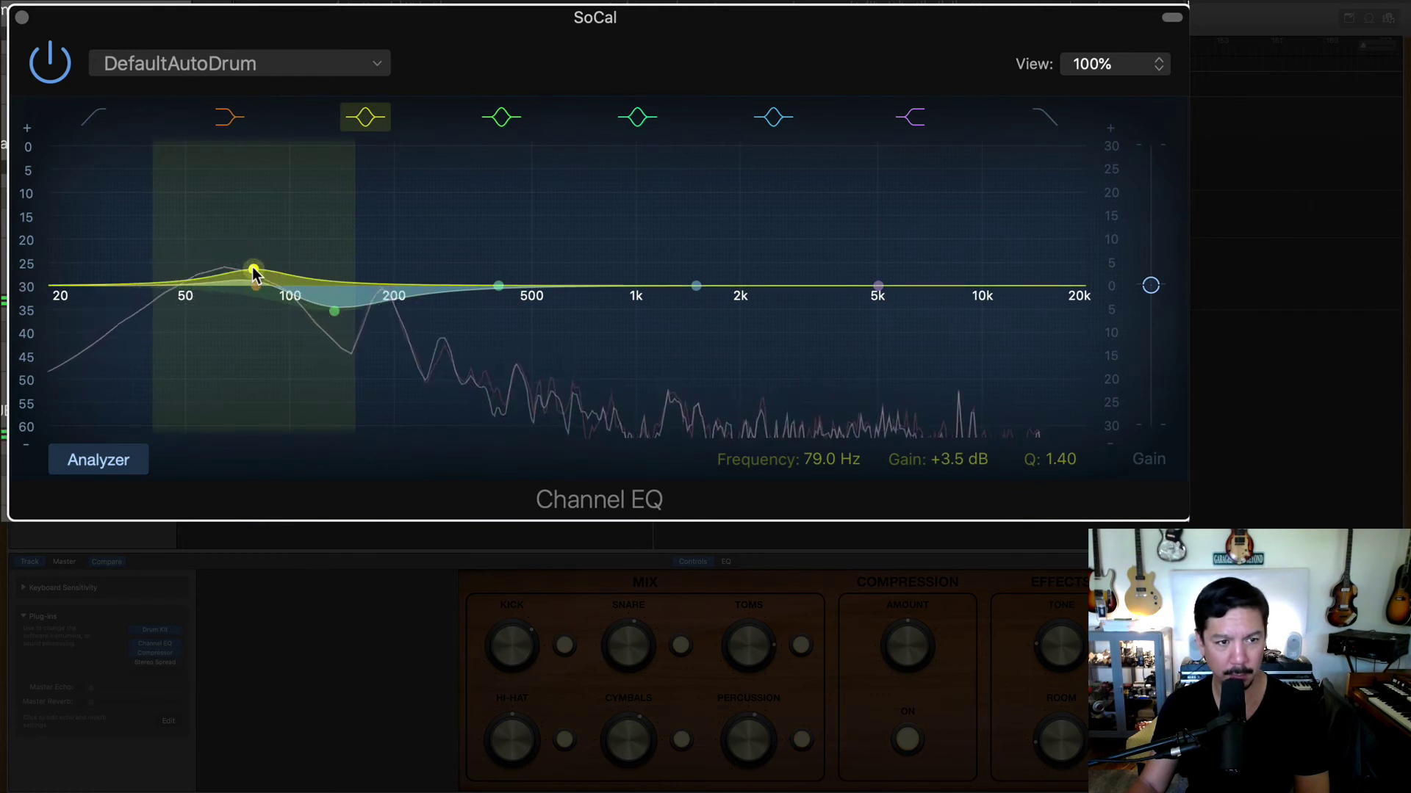
left_click_drag(252, 271, 210, 275)
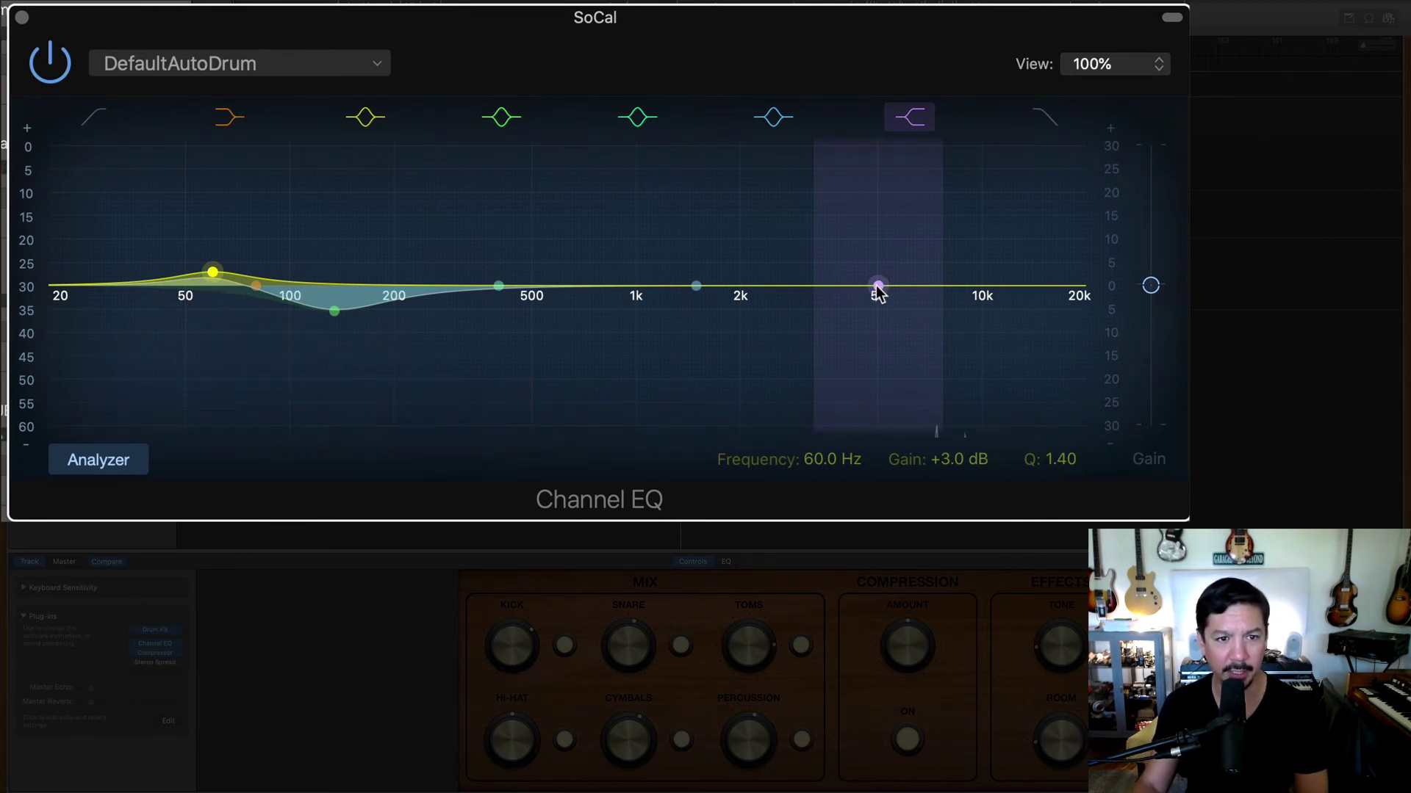
Set the drum EQ's high shelf to 5500 Hz at +4.5 dB, the 134 Hz band to -1.0 dB, and the upper-mid band to 1020 Hz at +4.0 dB.
mouse_move(879, 286)
left_mouse_down()
mouse_move(784, 267)
mouse_move(716, 266)
mouse_move(734, 266)
mouse_move(723, 276)
mouse_move(722, 189)
mouse_move(897, 276)
left_mouse_up()
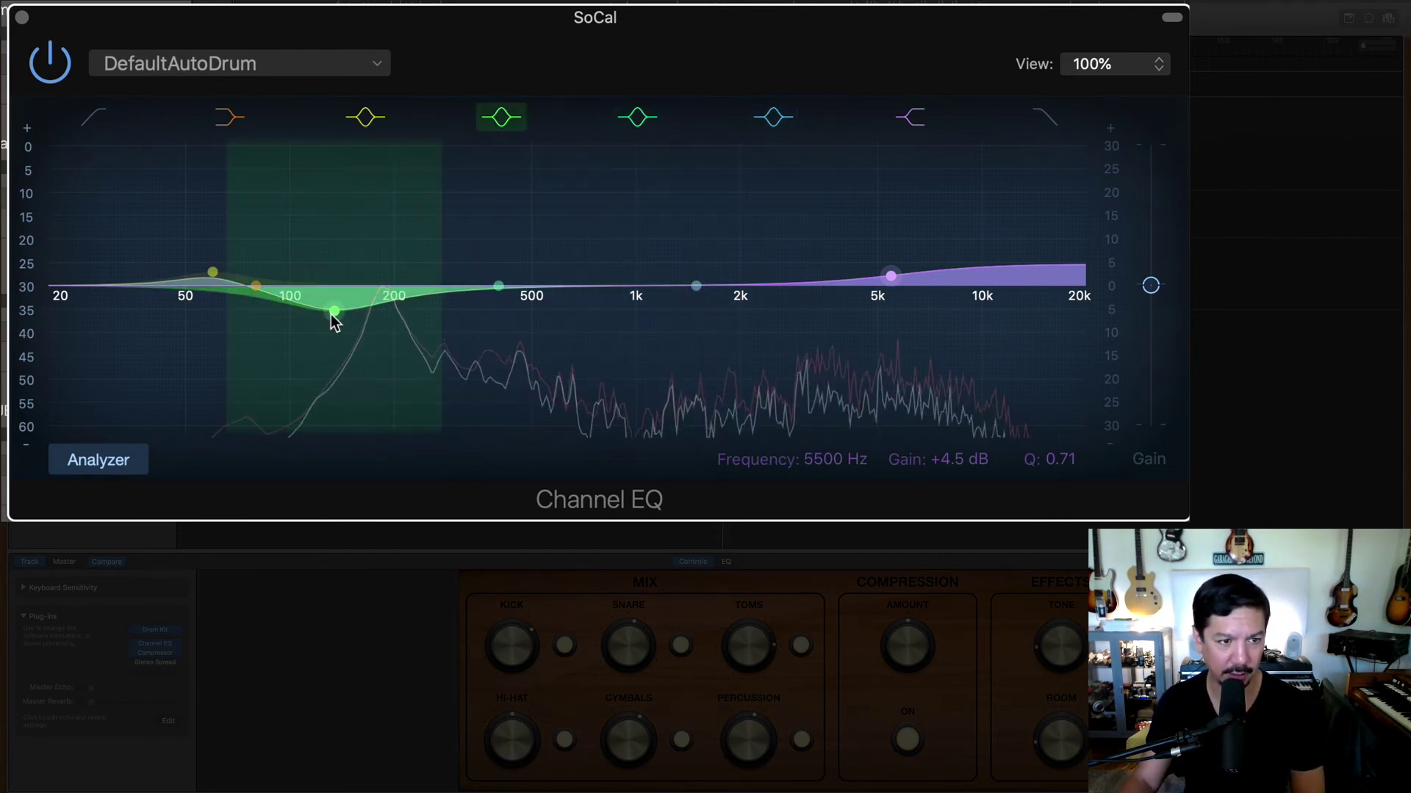
left_click_drag(332, 314, 335, 293)
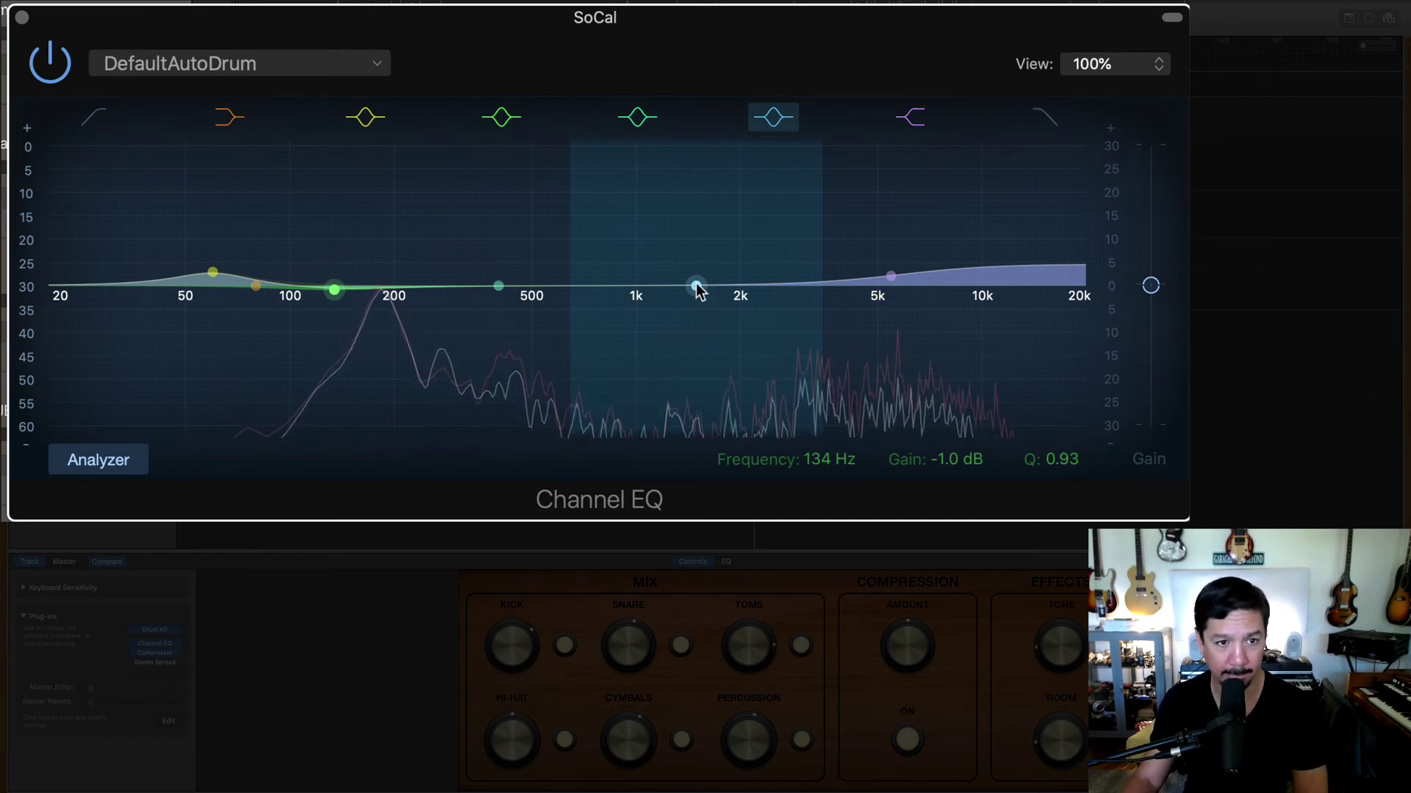
left_click_drag(696, 286, 635, 258)
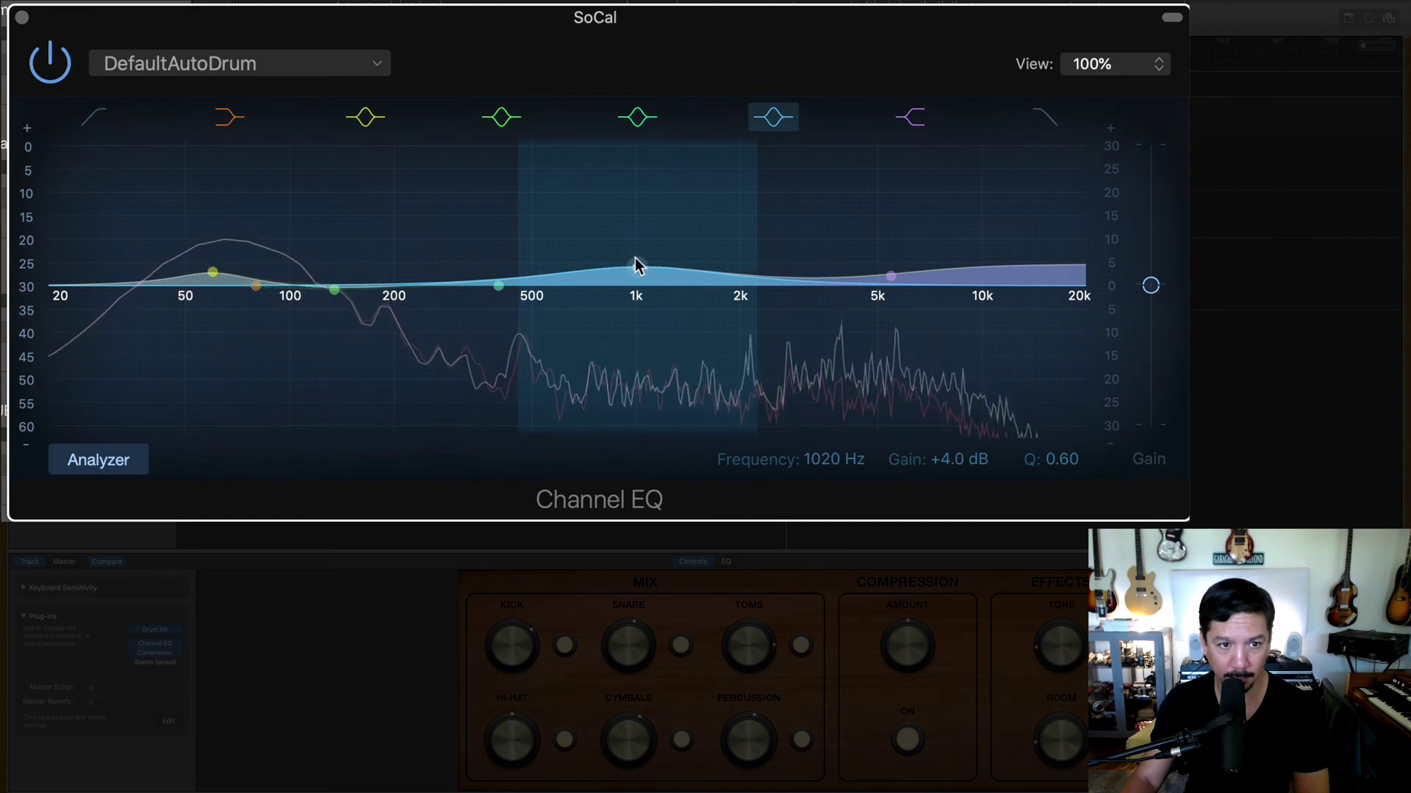
Compare the soloed SoCal drums with the Channel EQ bypassed and active, leave it on, and close the EQ.
left_click(50, 63)
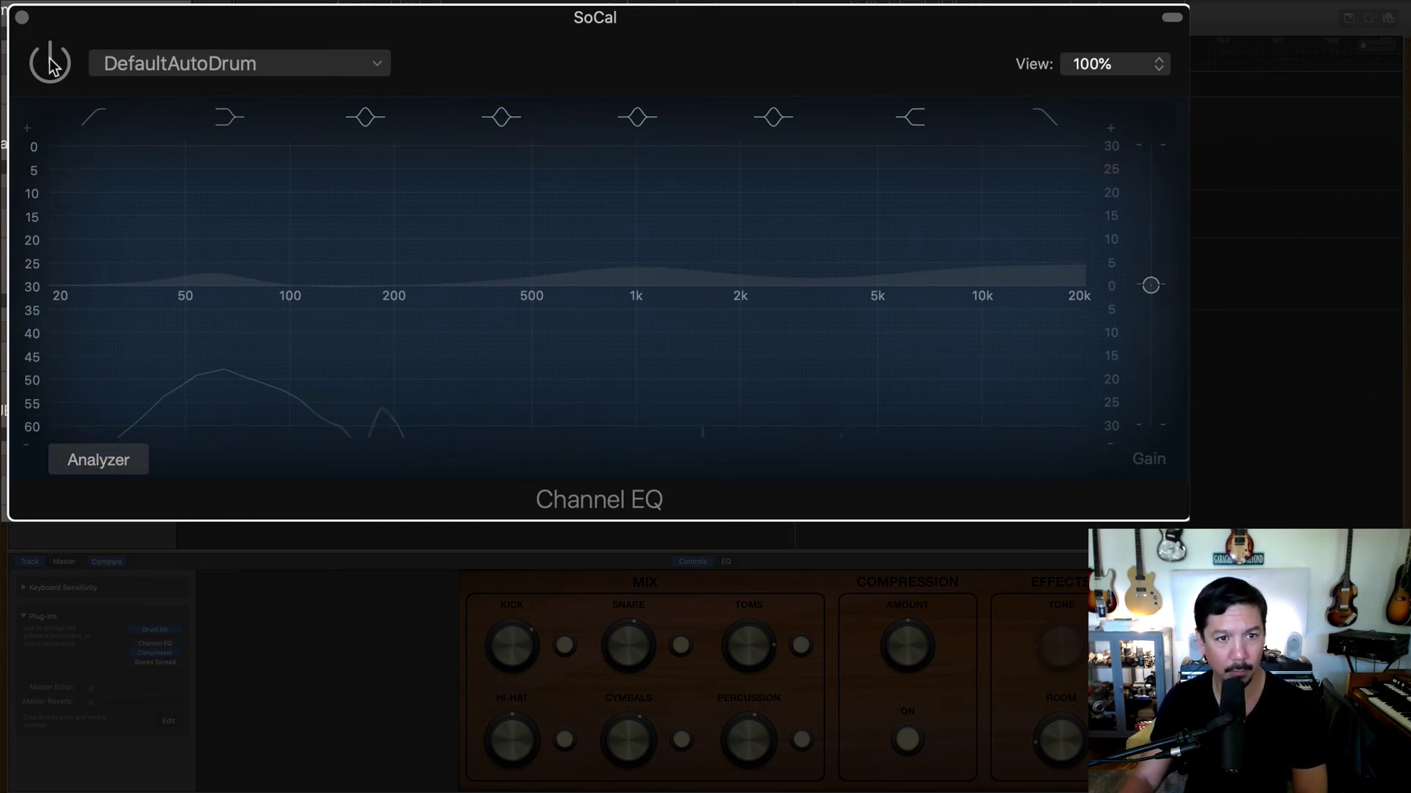
left_click(50, 63)
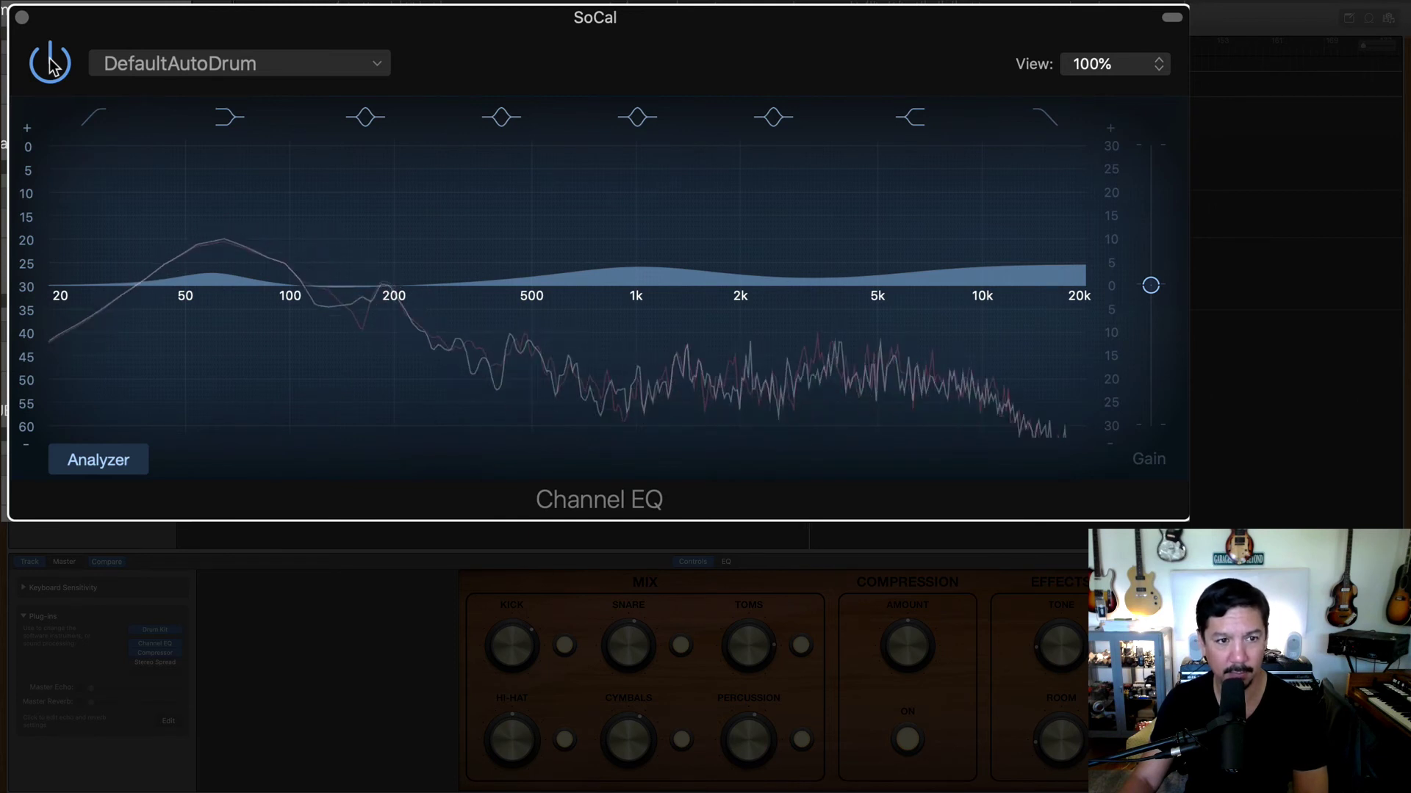
left_click(49, 63)
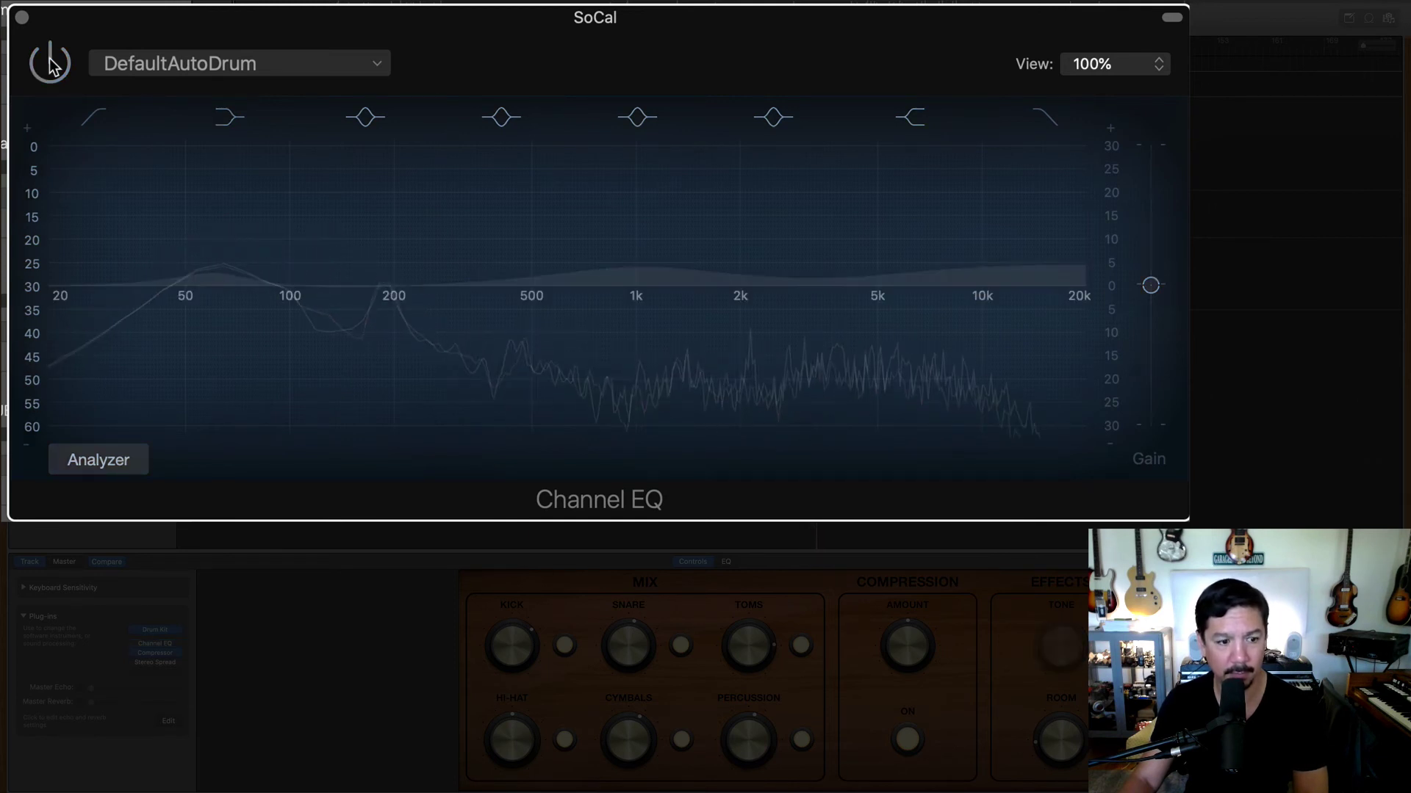
left_click(50, 63)
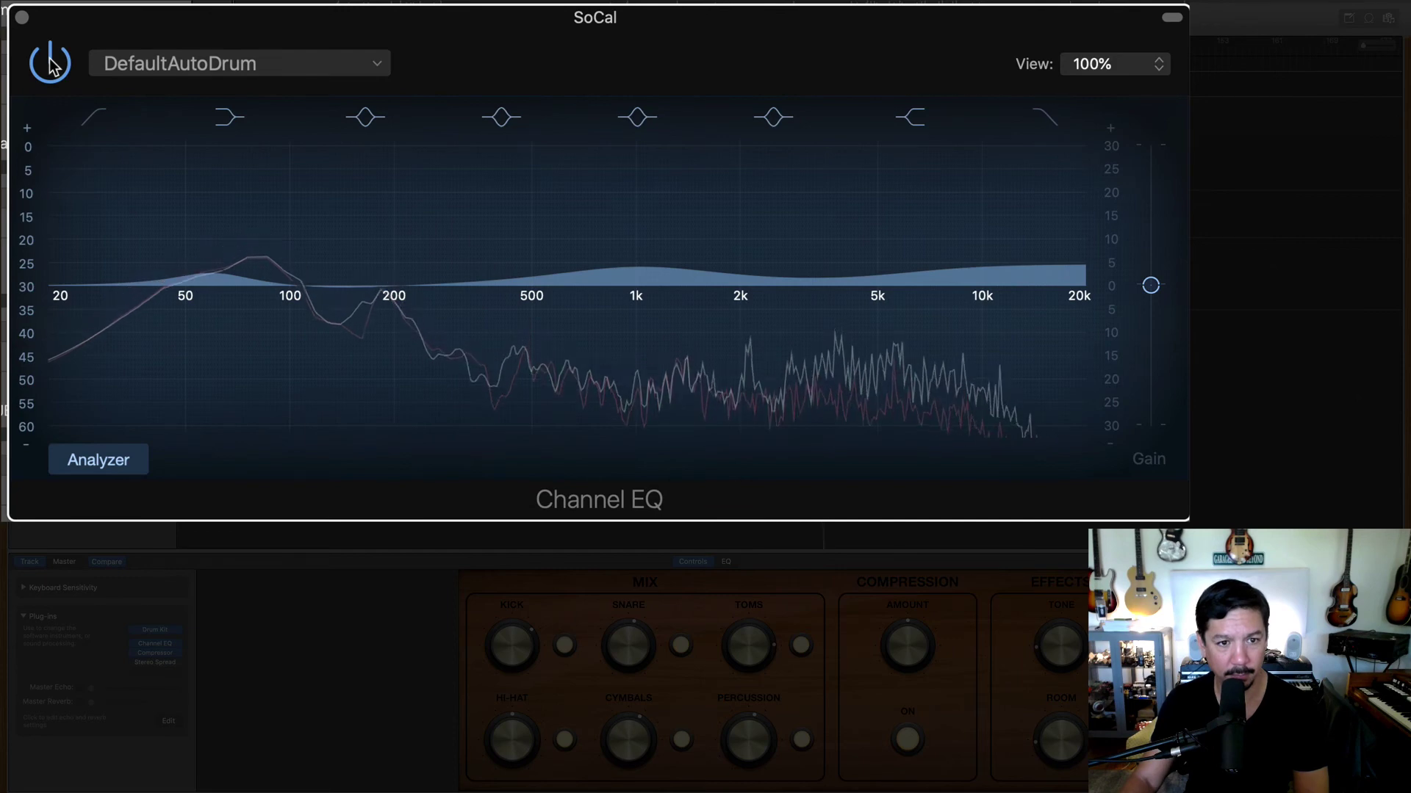
left_click(49, 64)
left_click(50, 63)
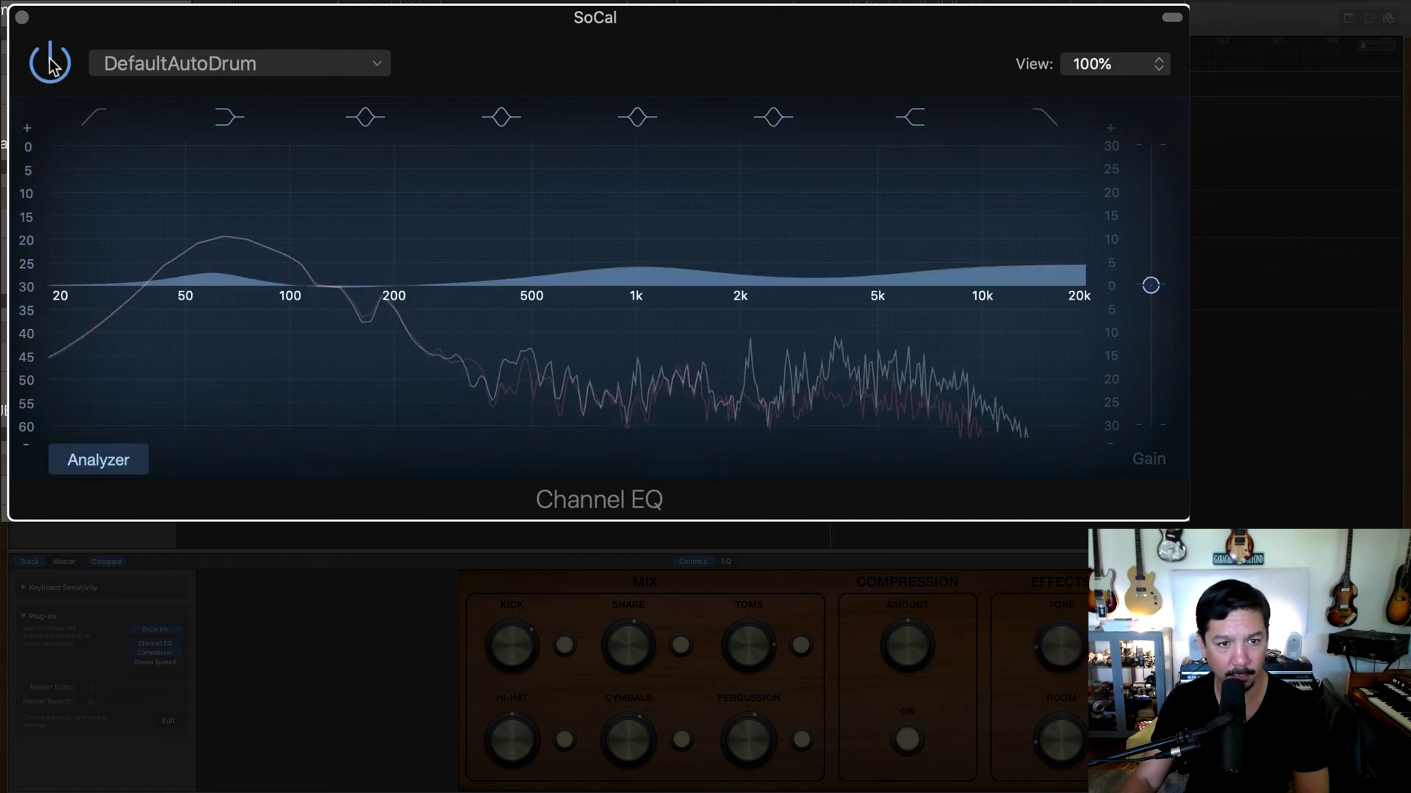
left_click(22, 17)
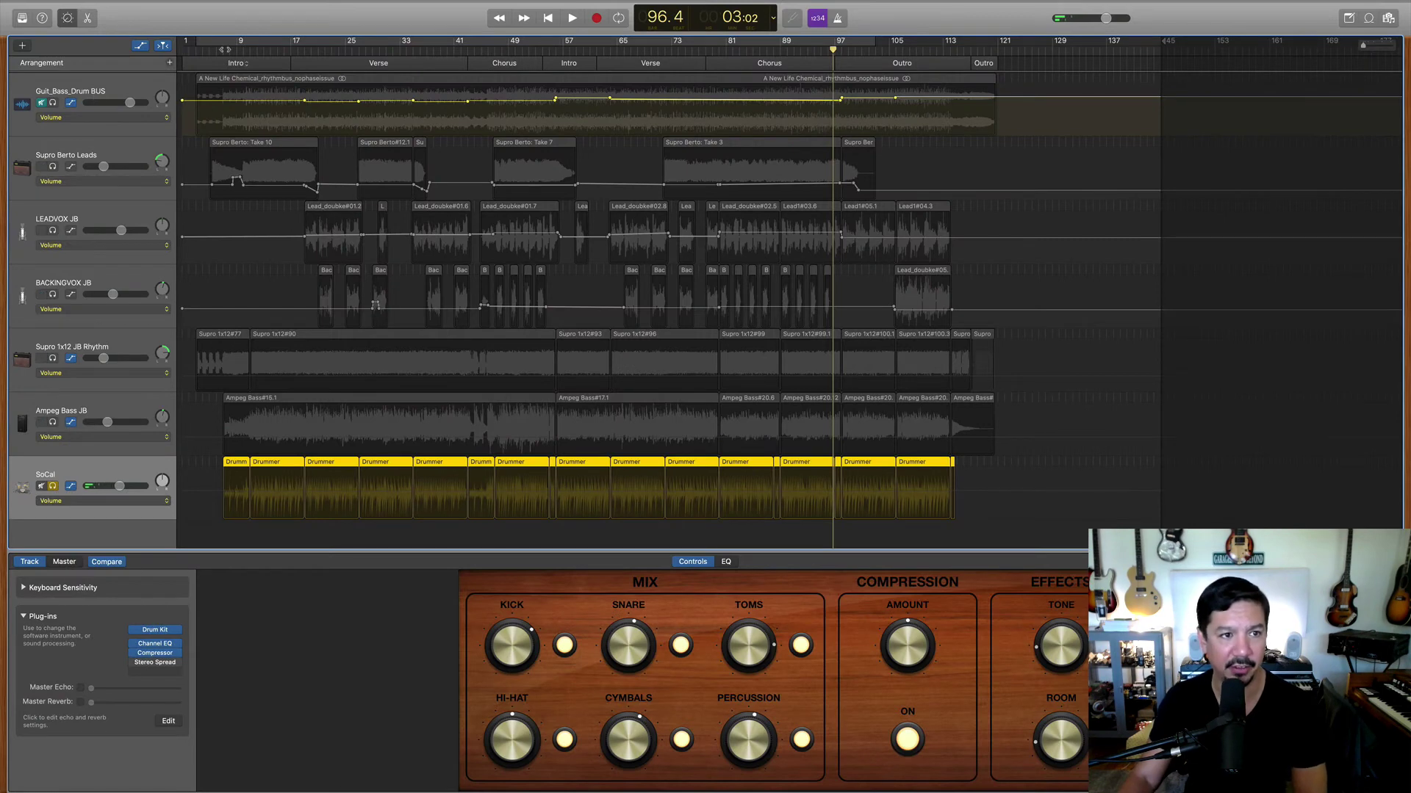
Unsolo the SoCal drum track, play the full mix with the cycle area turned on, and stop playback.
left_click(52, 486)
key("space")
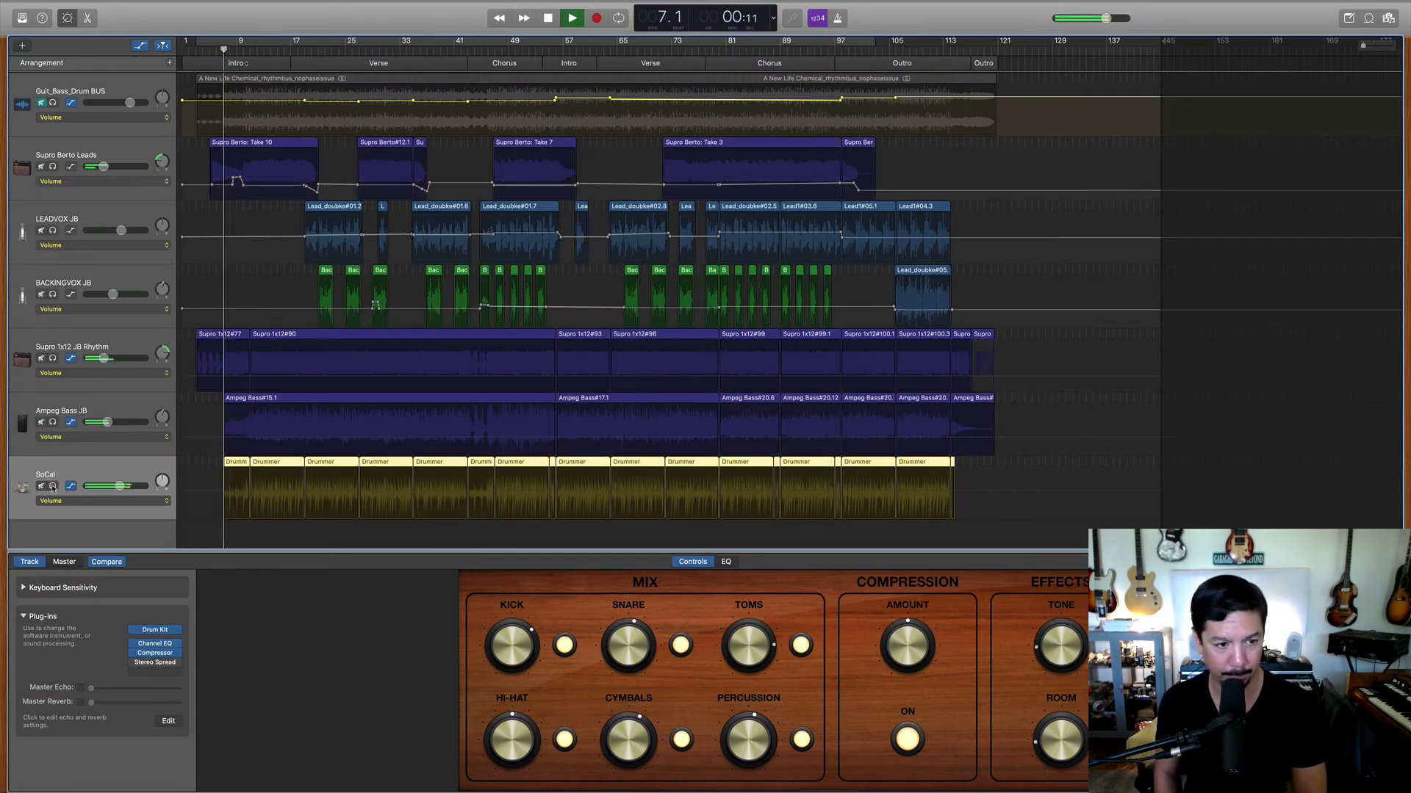
key("c")
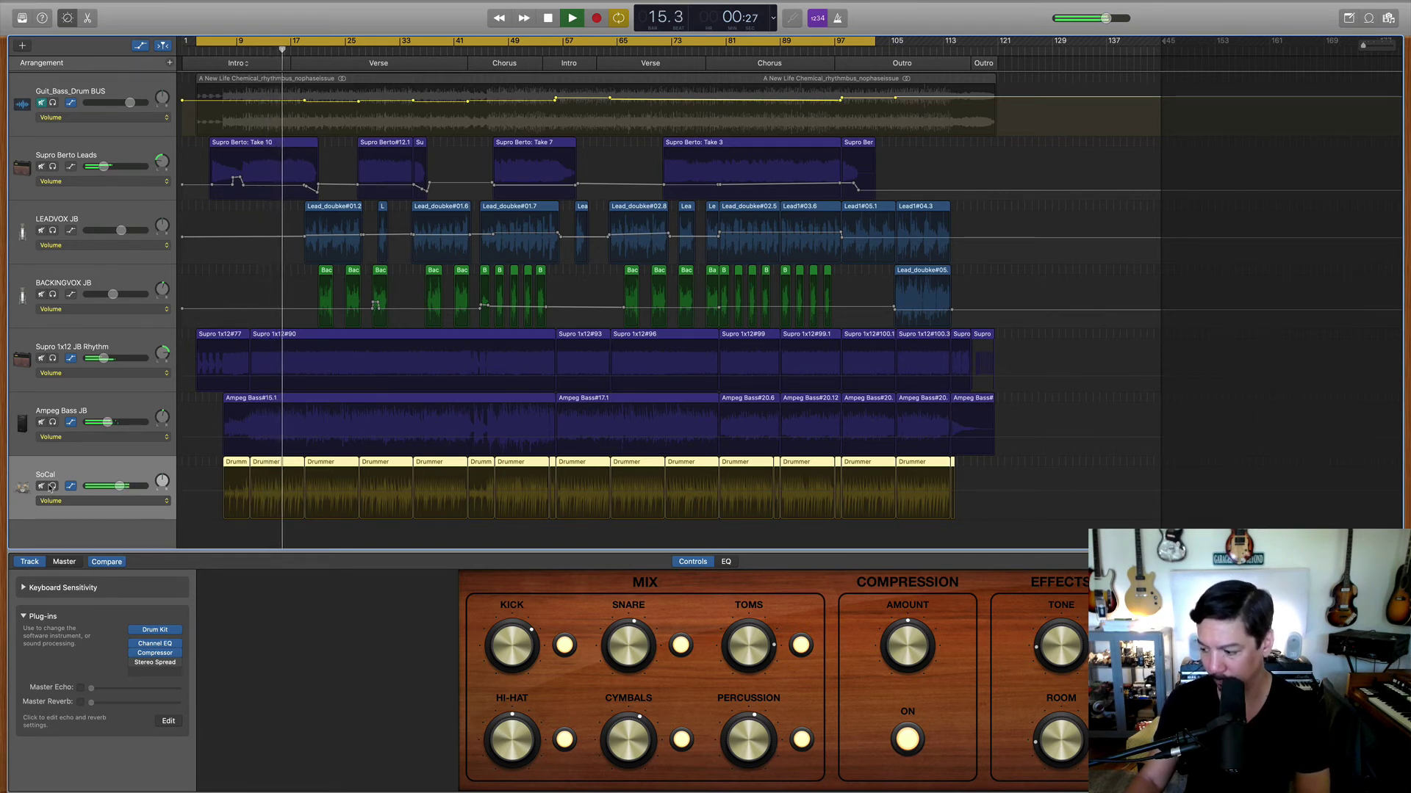
key("space")
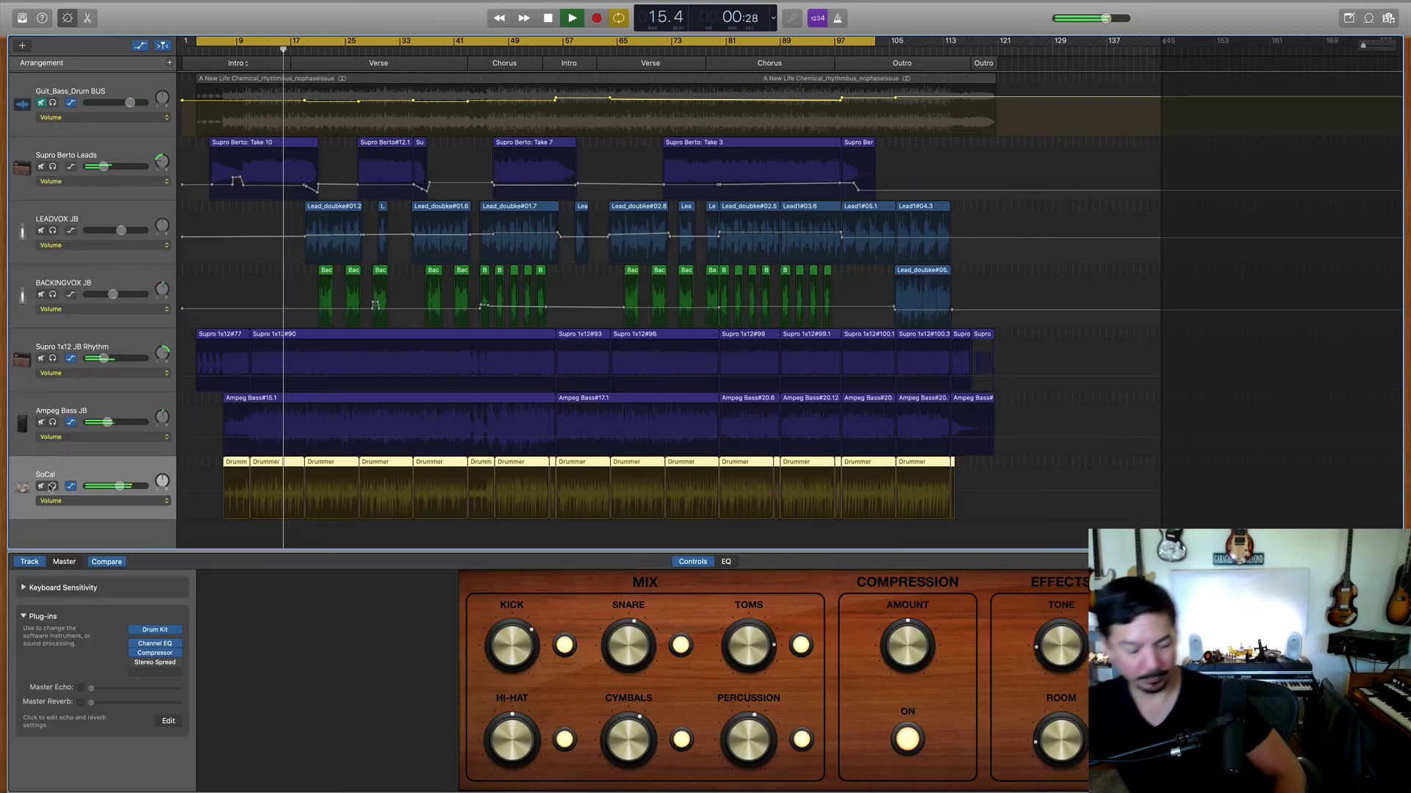
key("space")
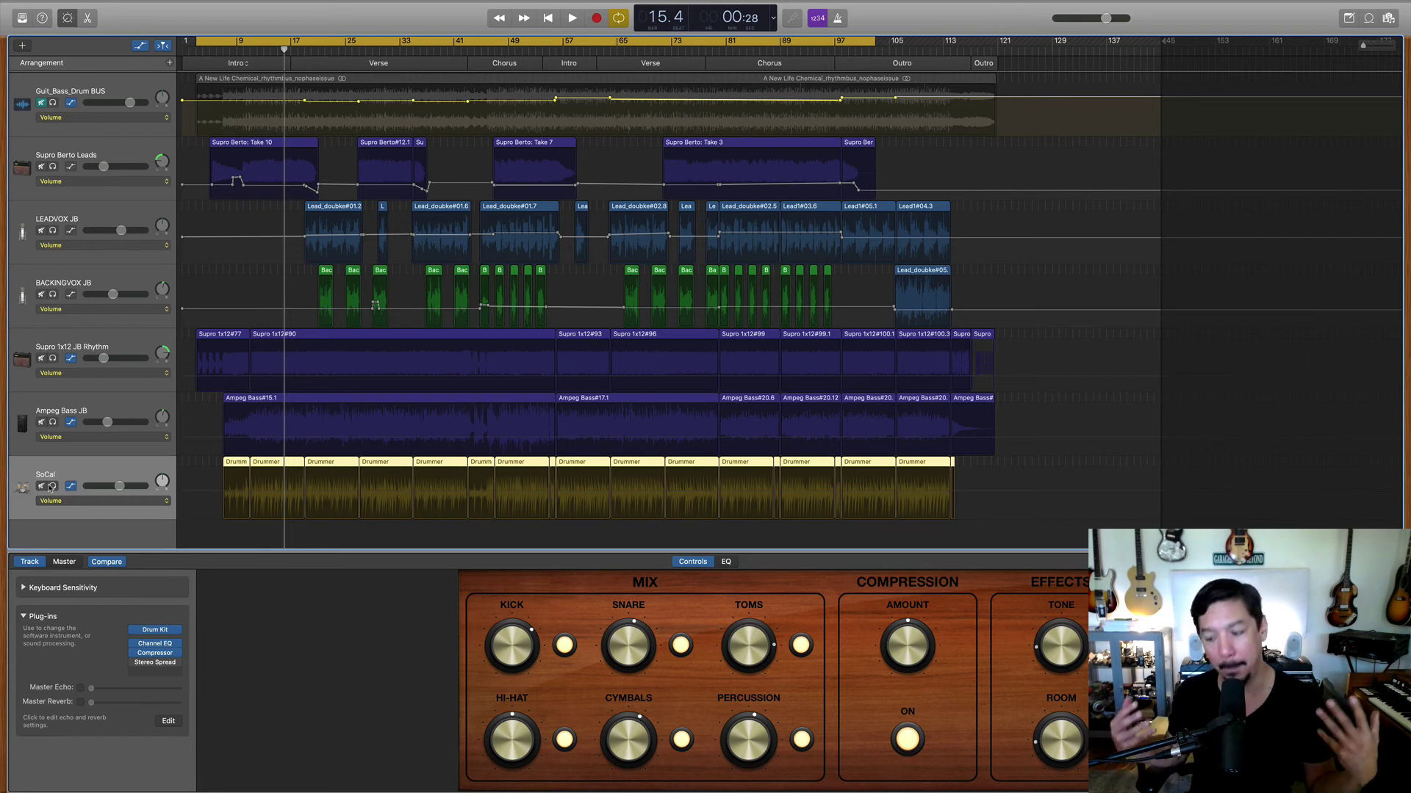
Show the master track with its output plug-ins and the Library, and apply the Factory Rock patch.
left_click(77, 563)
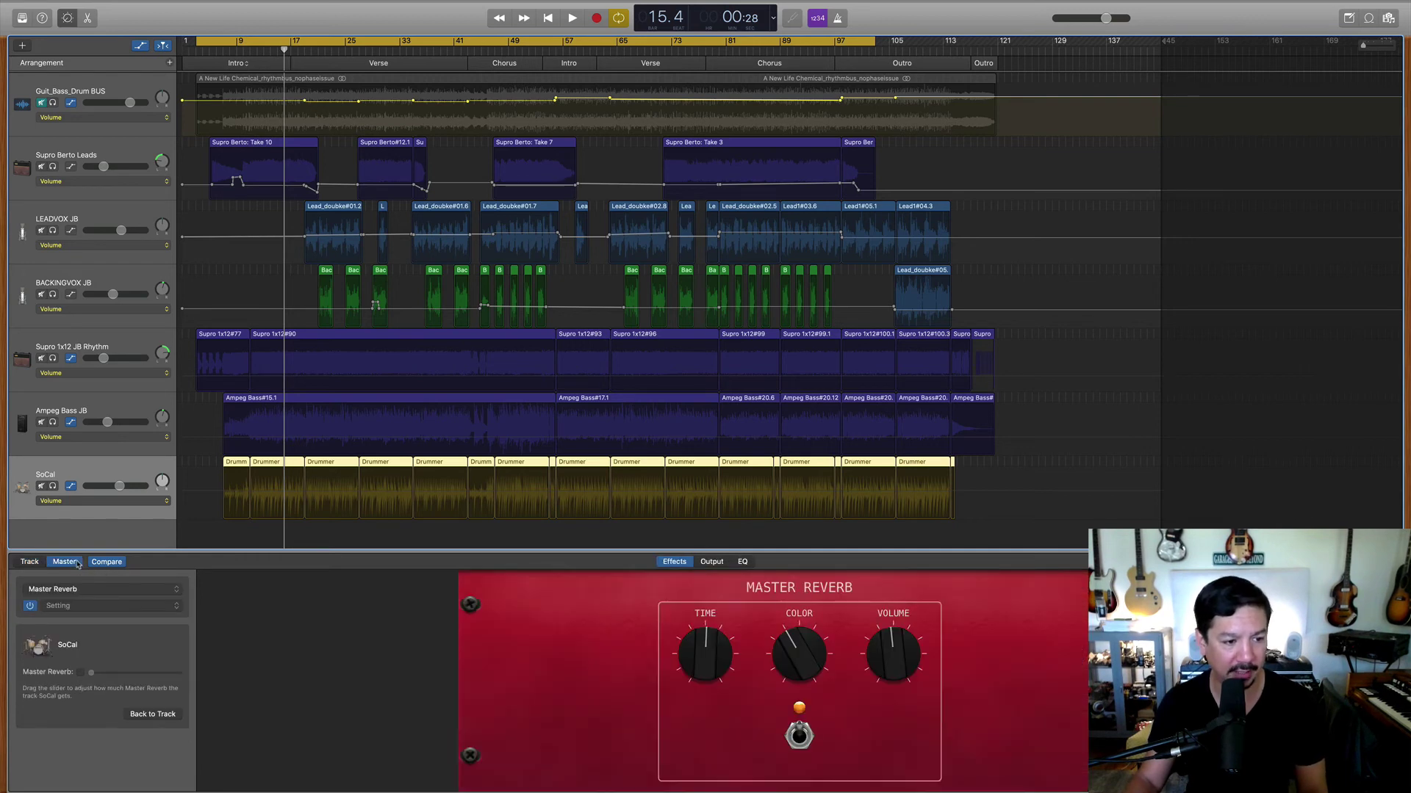
left_click(710, 562)
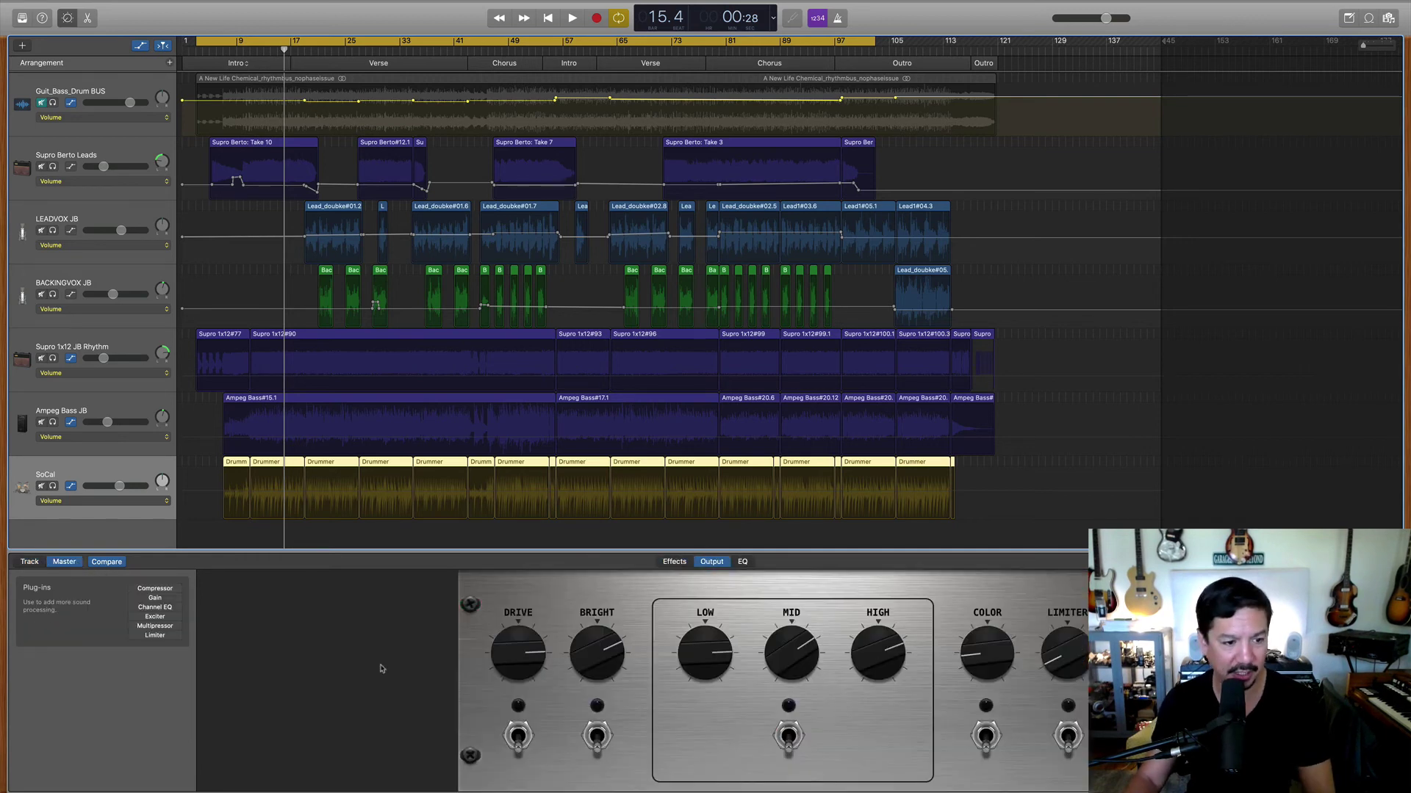
left_click(22, 18)
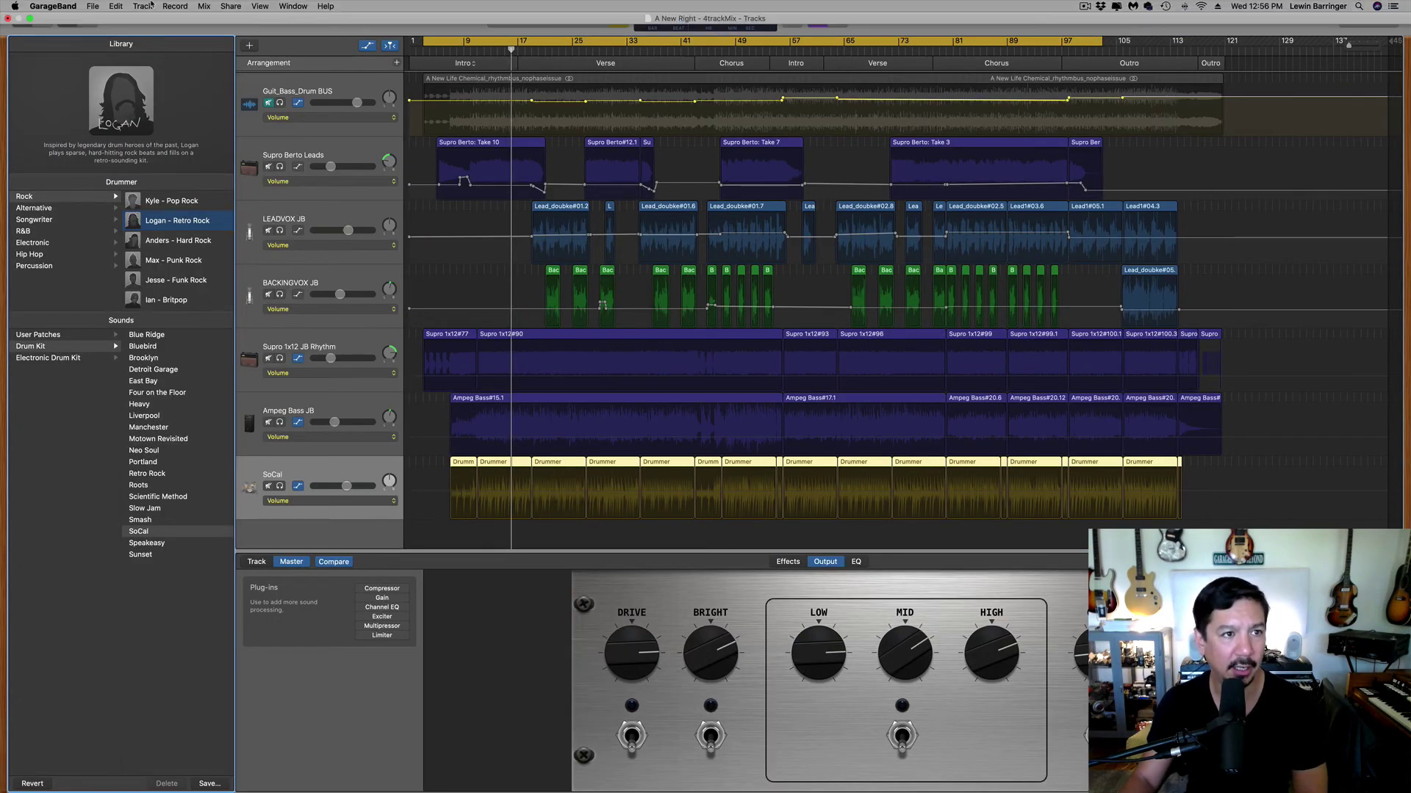
left_click(151, 6)
left_click(169, 119)
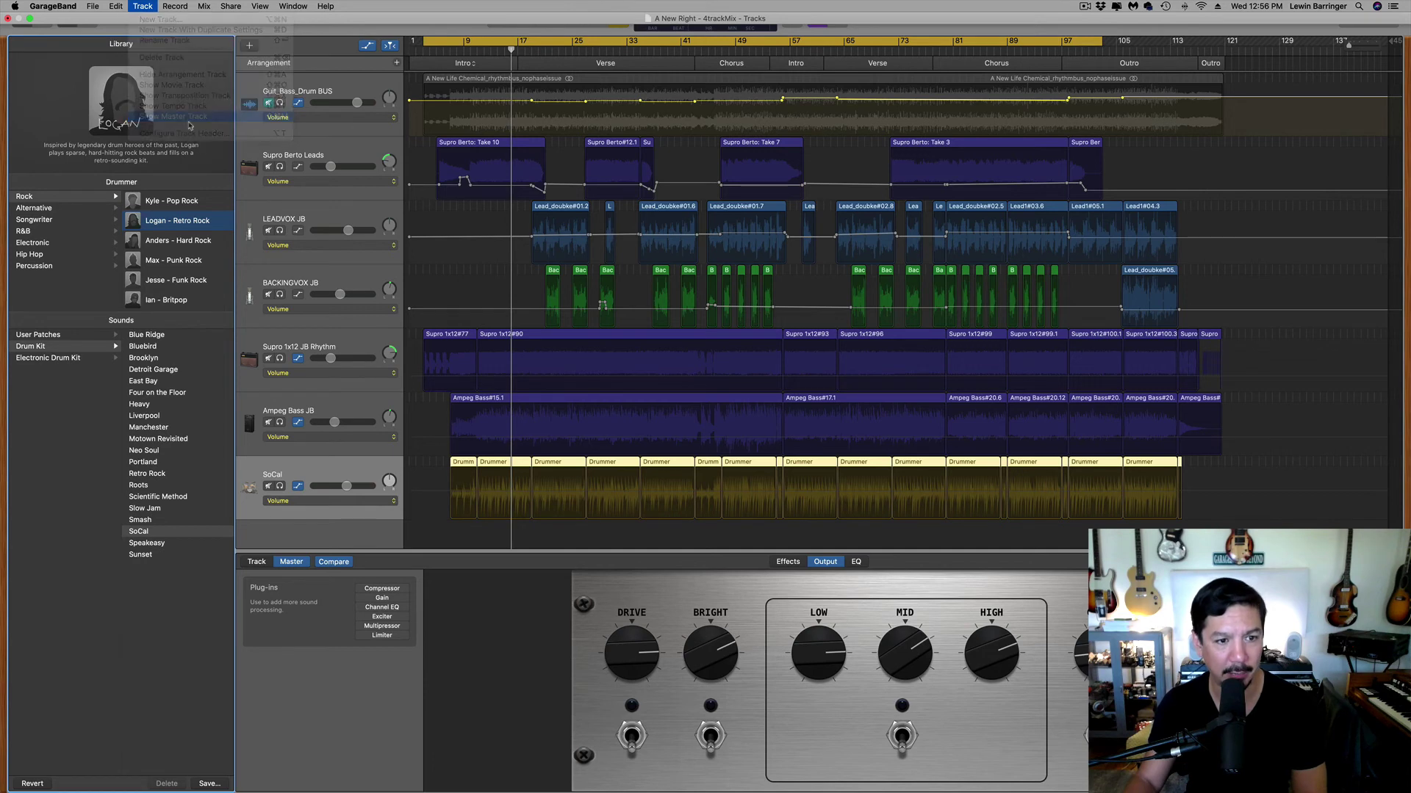
left_click(308, 479)
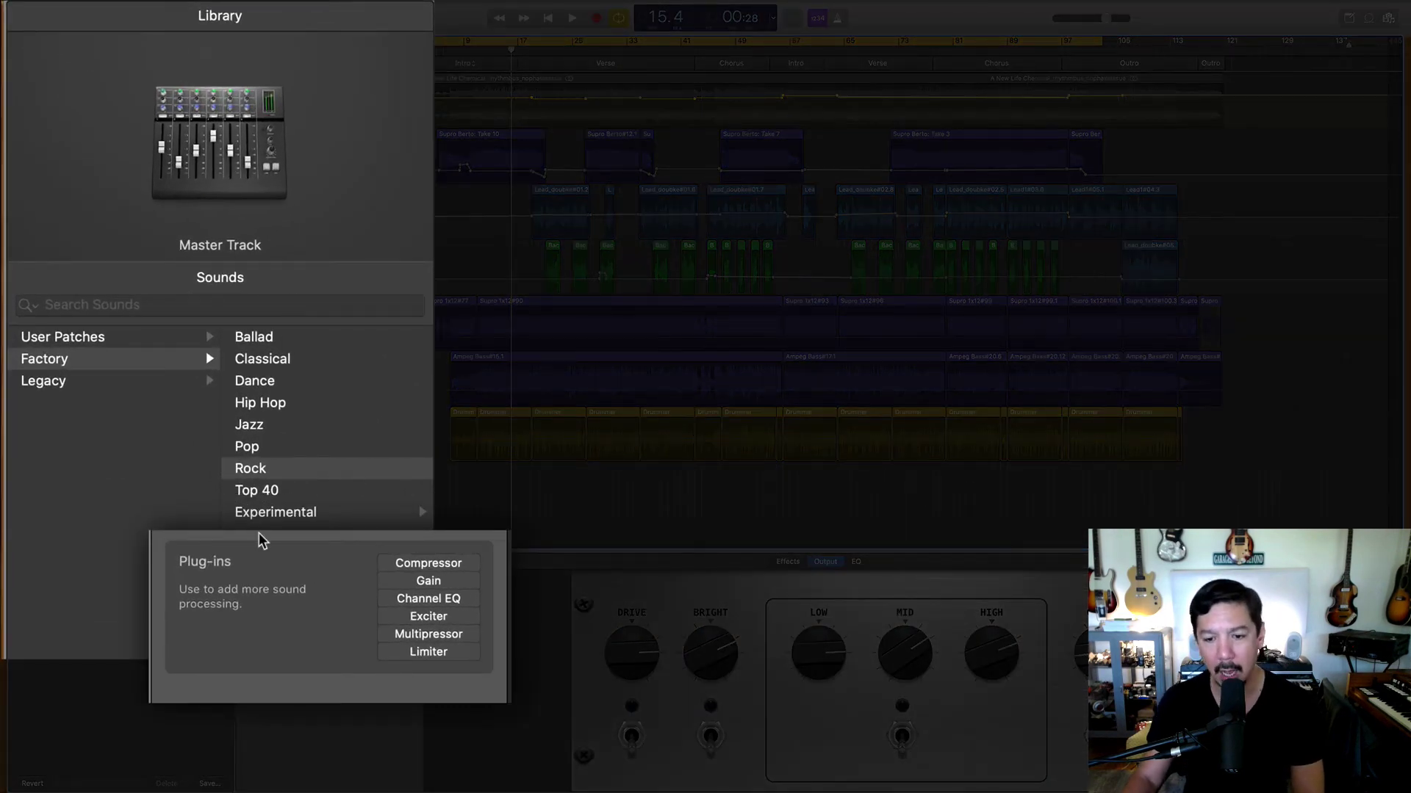
left_click(255, 448)
left_click(261, 474)
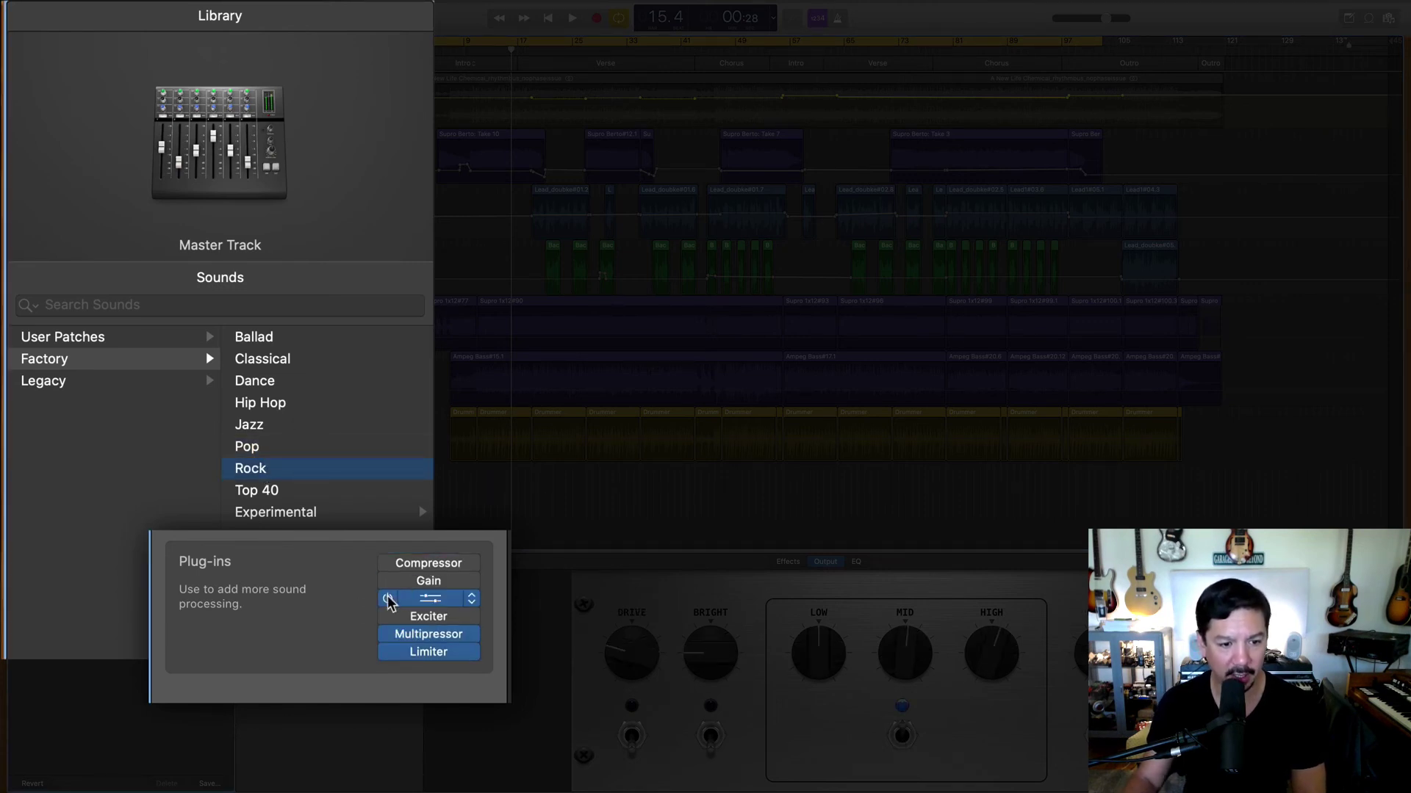
Bypass the master track's Channel EQ, Multipressor and Limiter and start playback to hear the unprocessed mix.
left_click(388, 600)
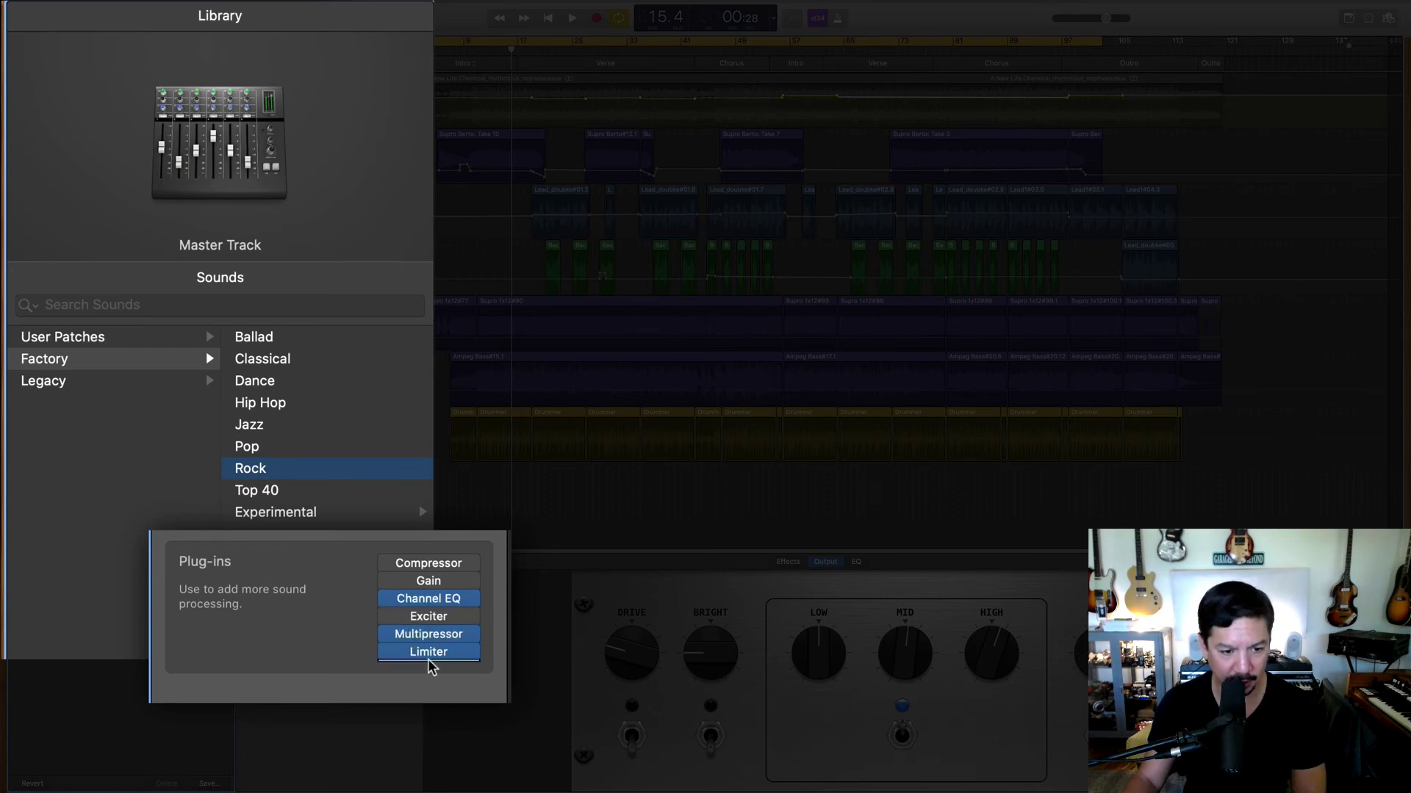
left_click(387, 599)
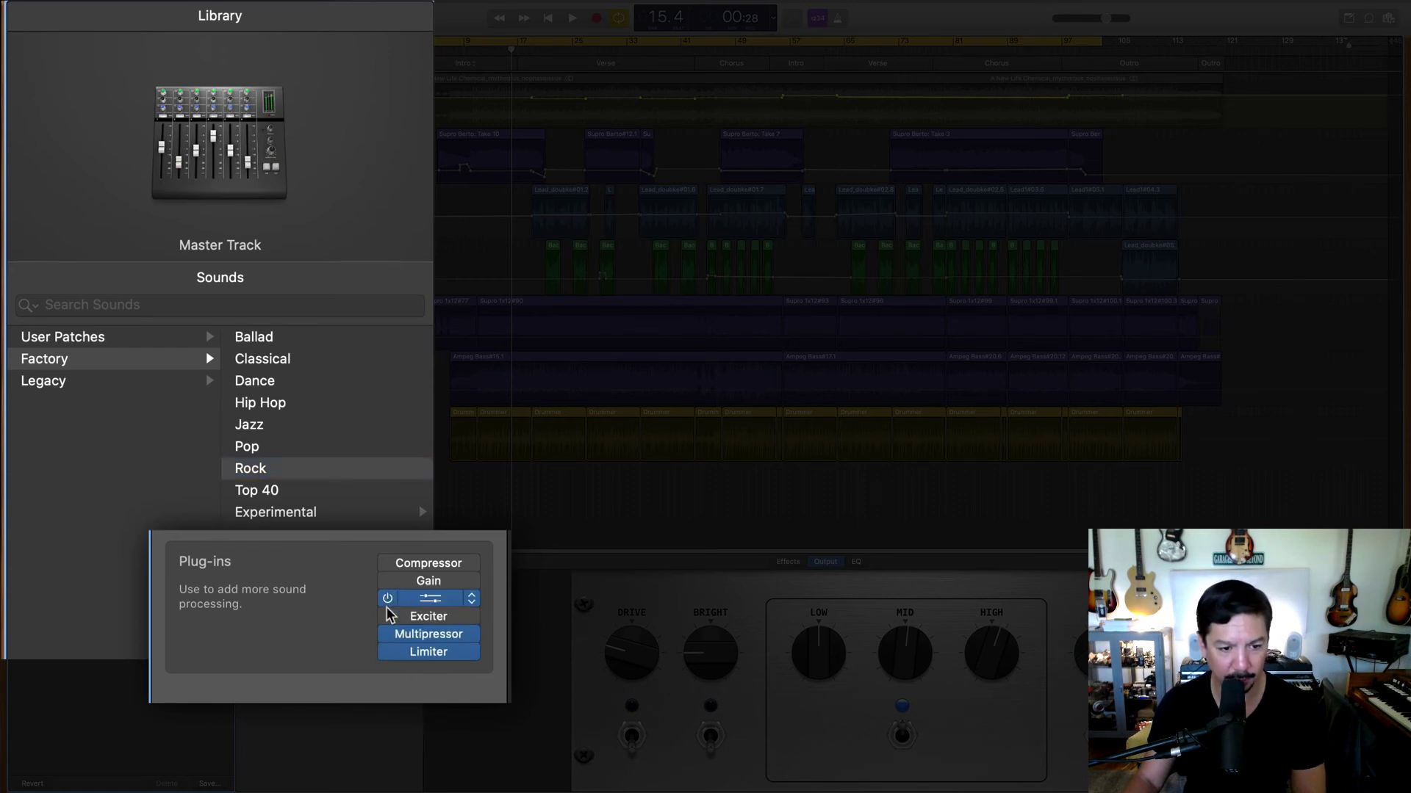
key("space")
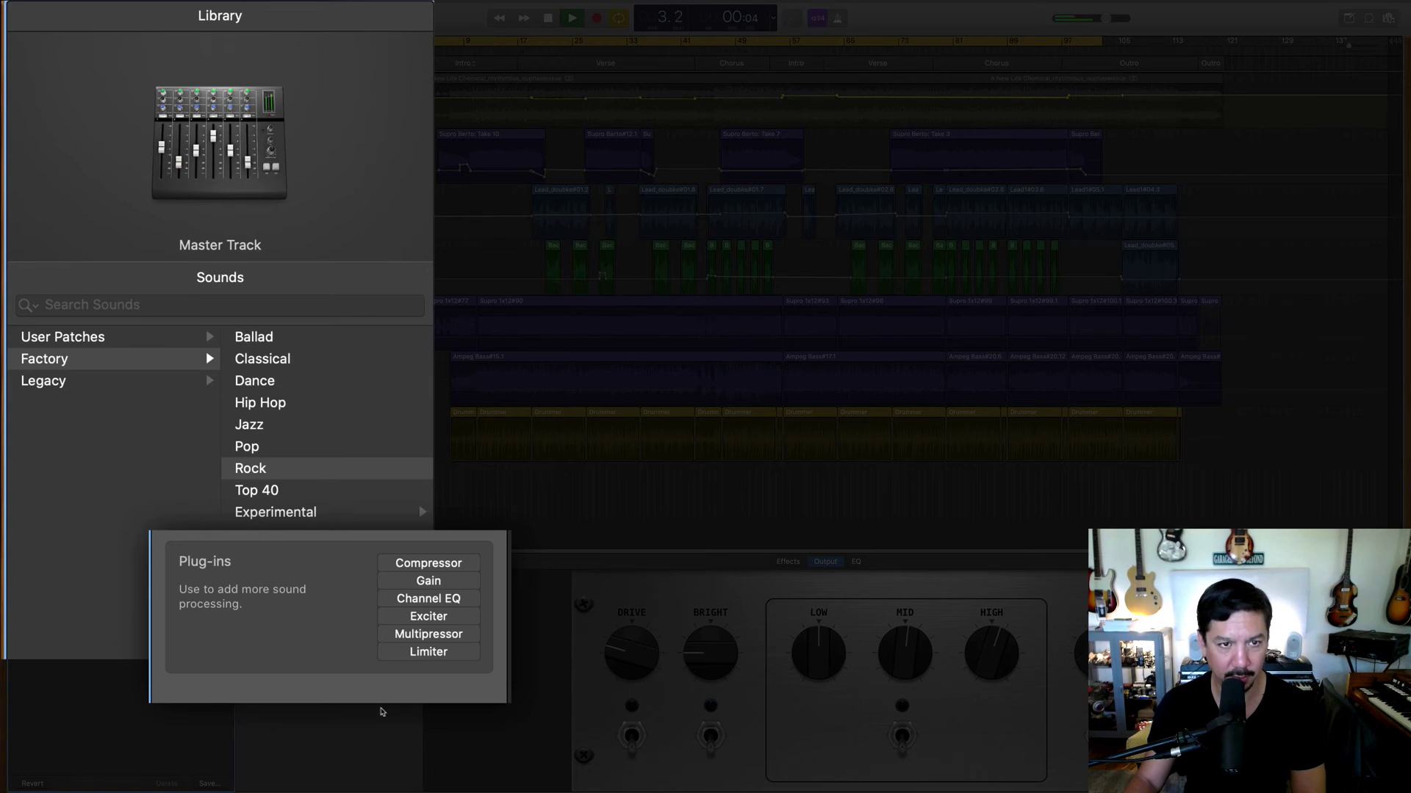
Turn on the master track's Channel EQ, Multipressor and Limiter during playback, with the EQ open and its Analyzer on.
mouse_move(390, 601)
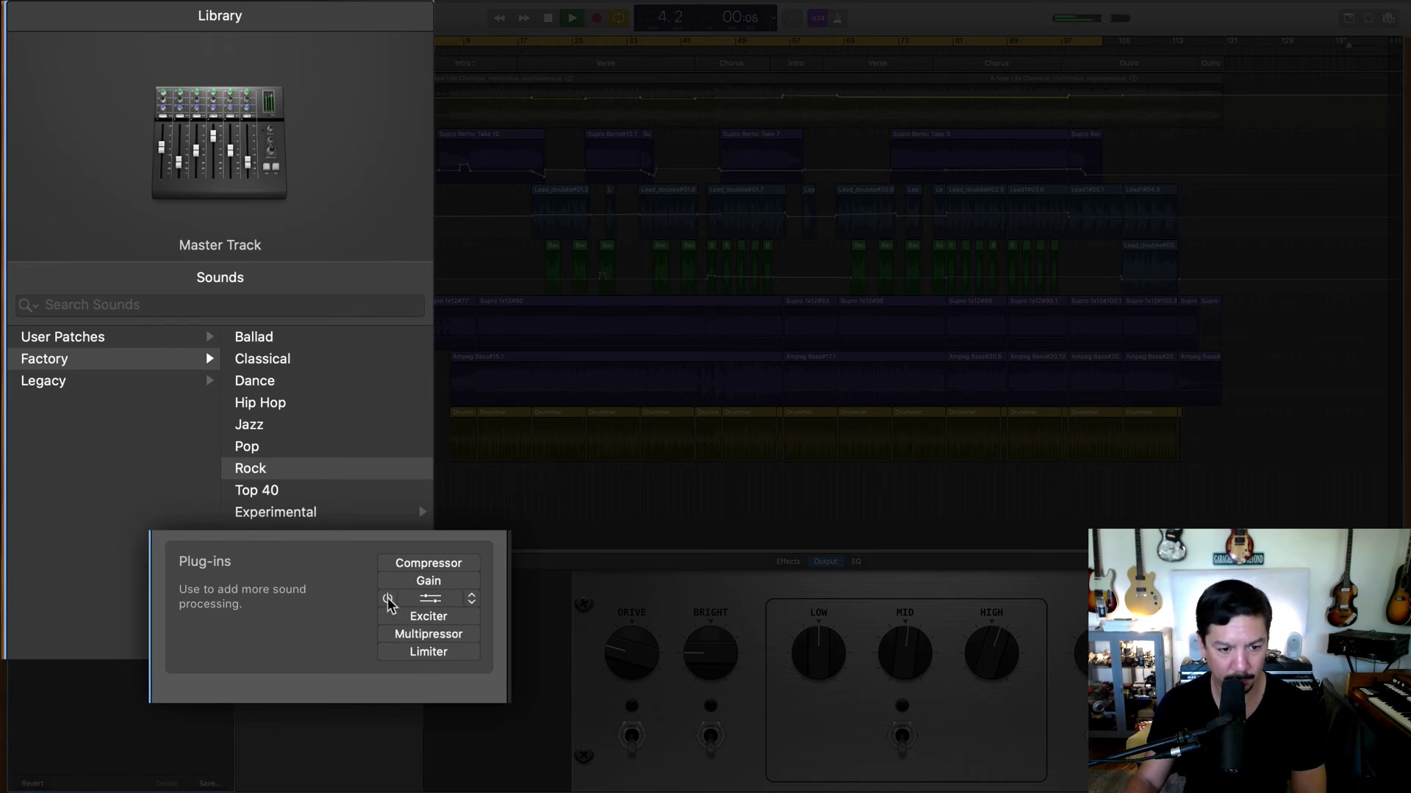
left_click(387, 598)
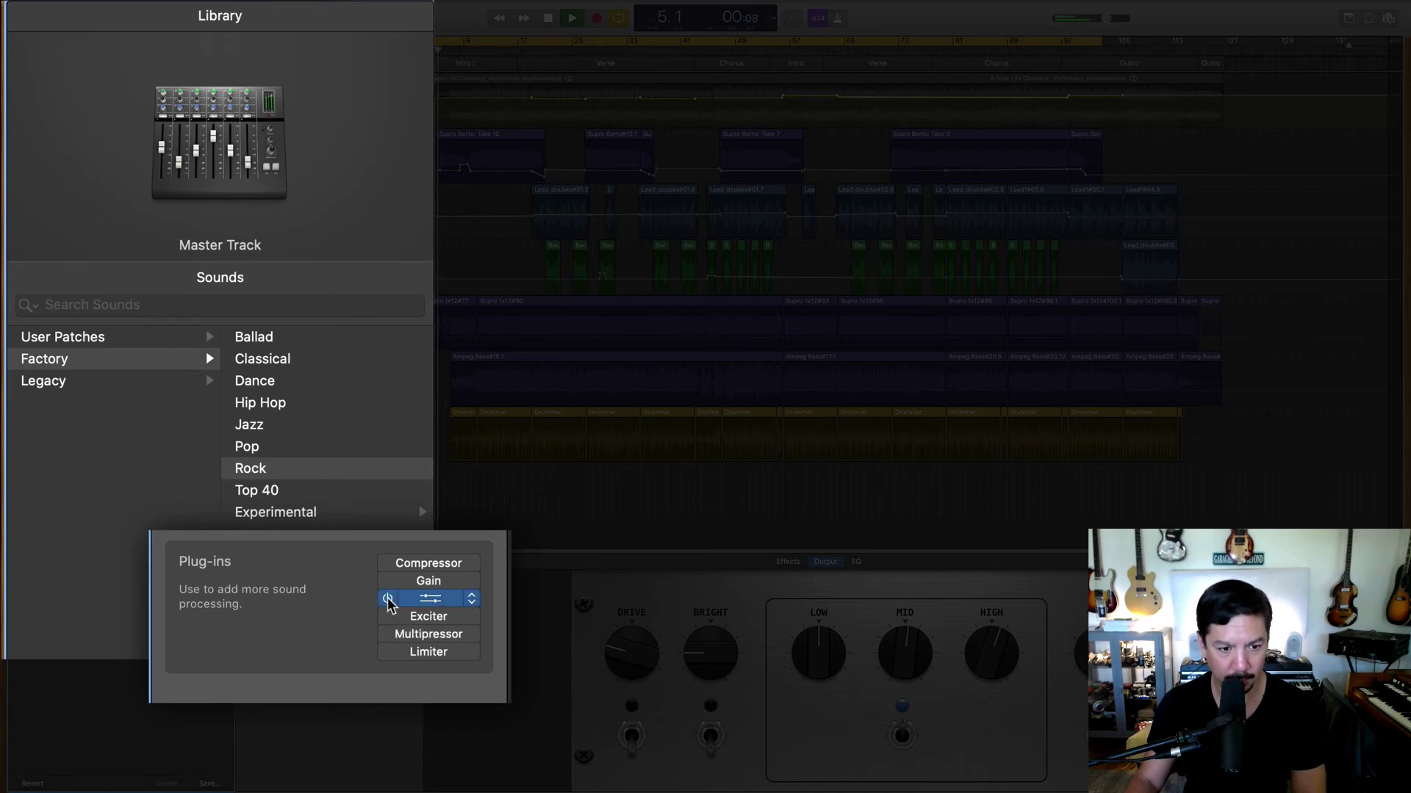
left_click(430, 598)
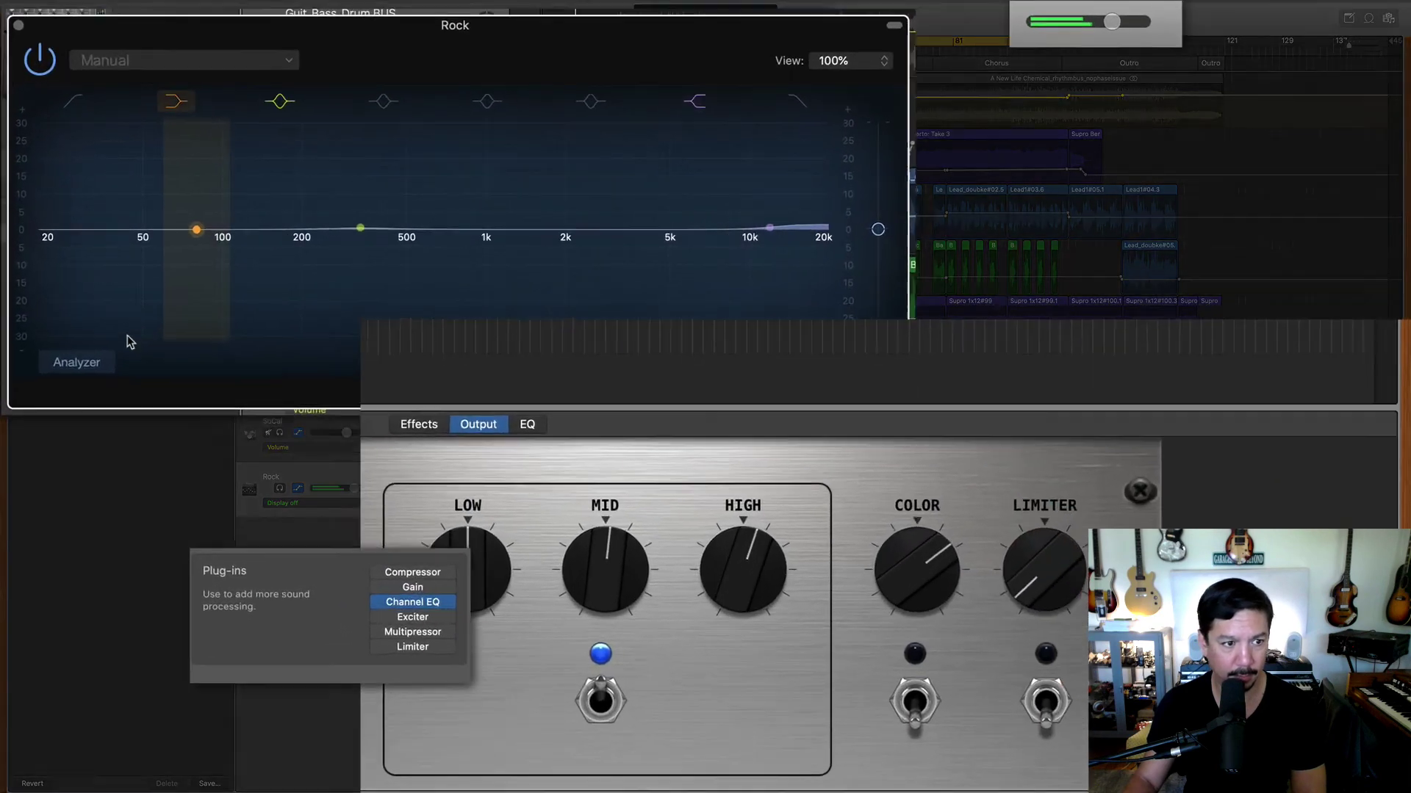
left_click(143, 314)
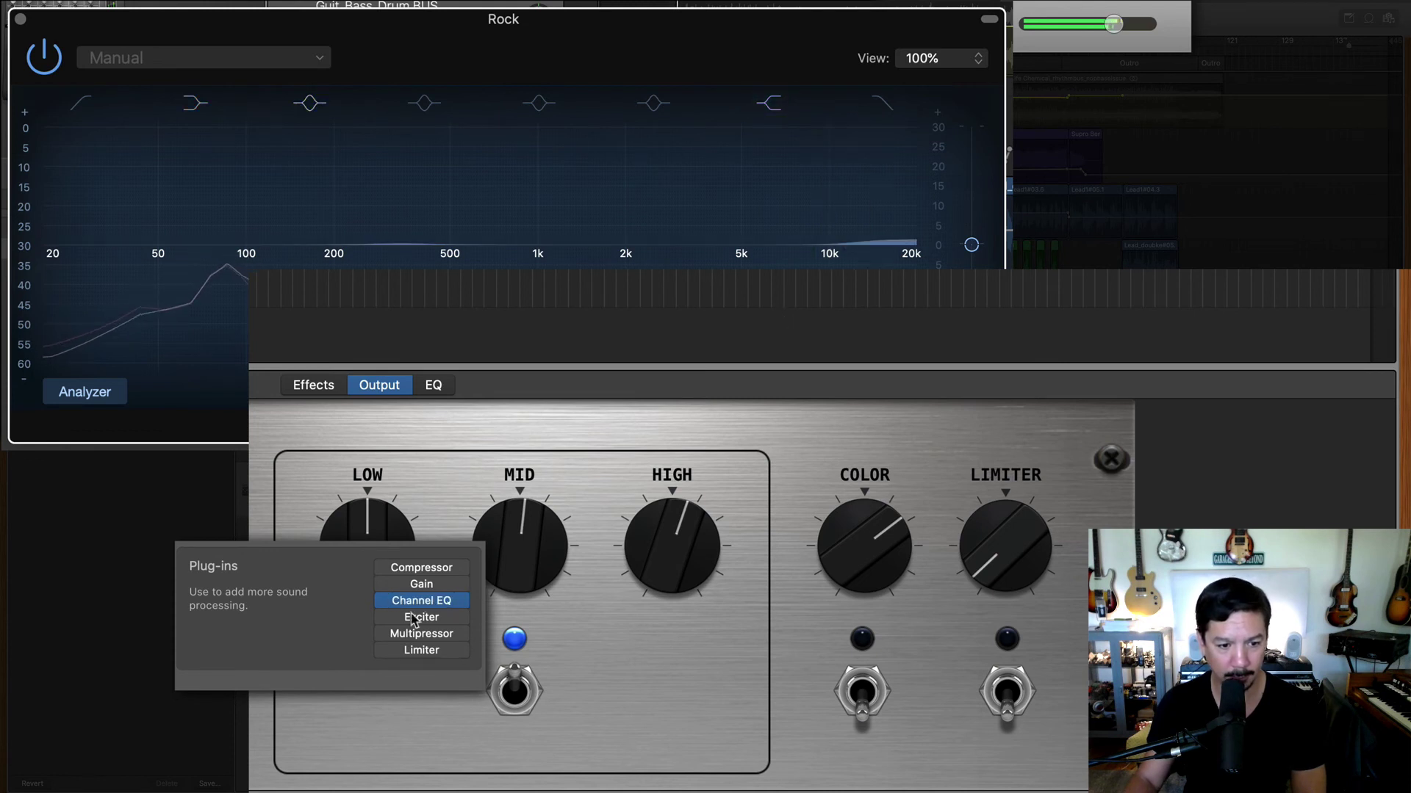
left_click(383, 633)
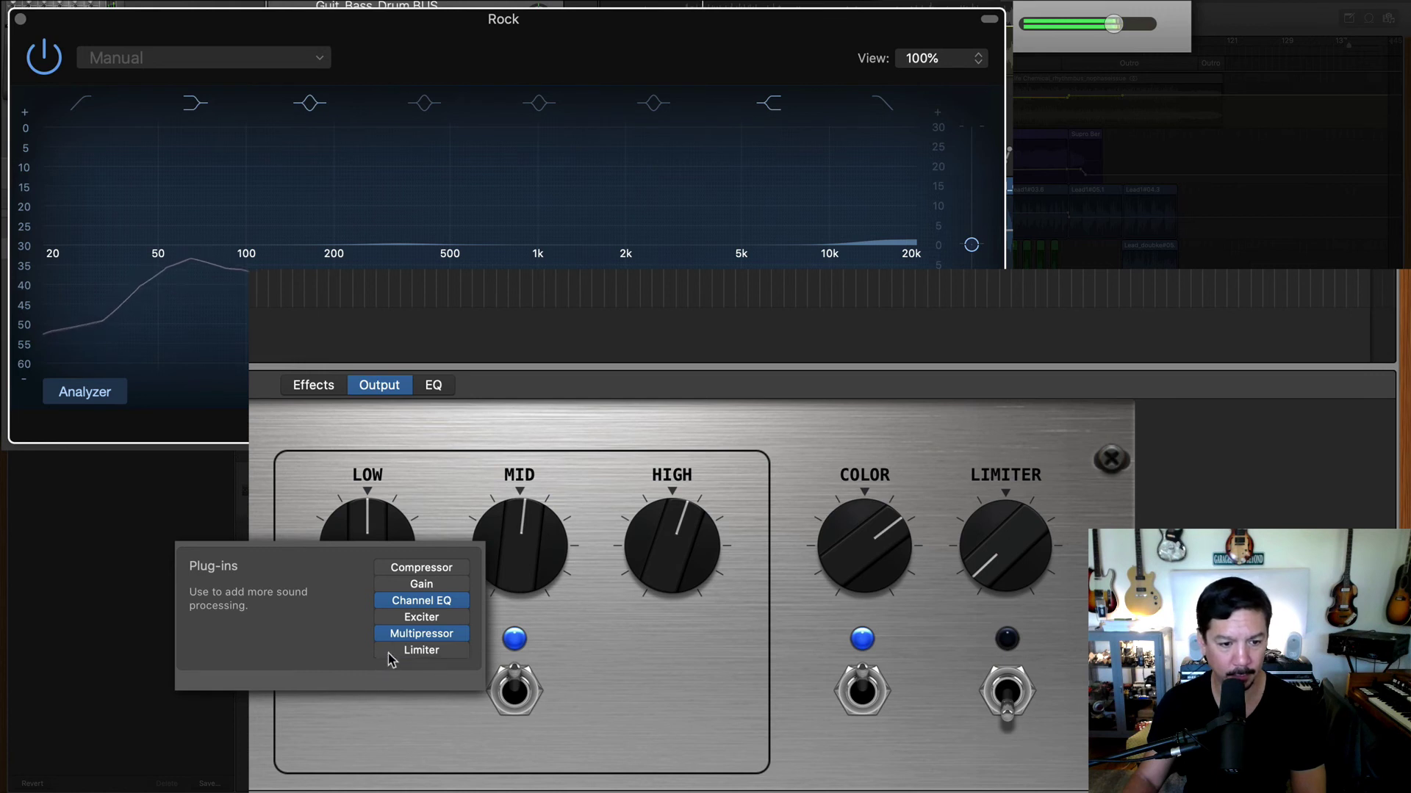
left_click(382, 650)
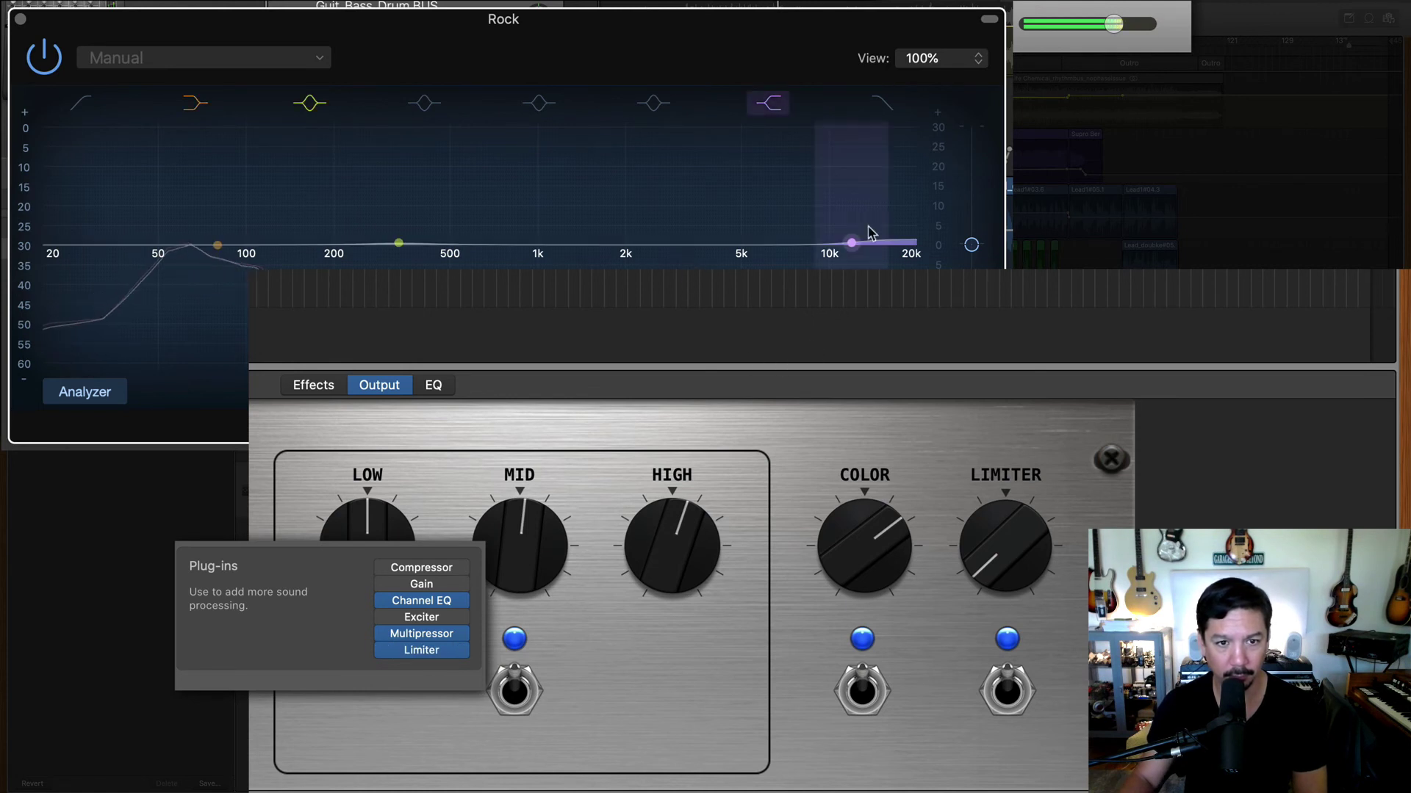
In the master Channel EQ, boost the high shelf from just above 5 kHz and add a high cut at about 16 kHz.
left_click_drag(850, 244, 738, 235)
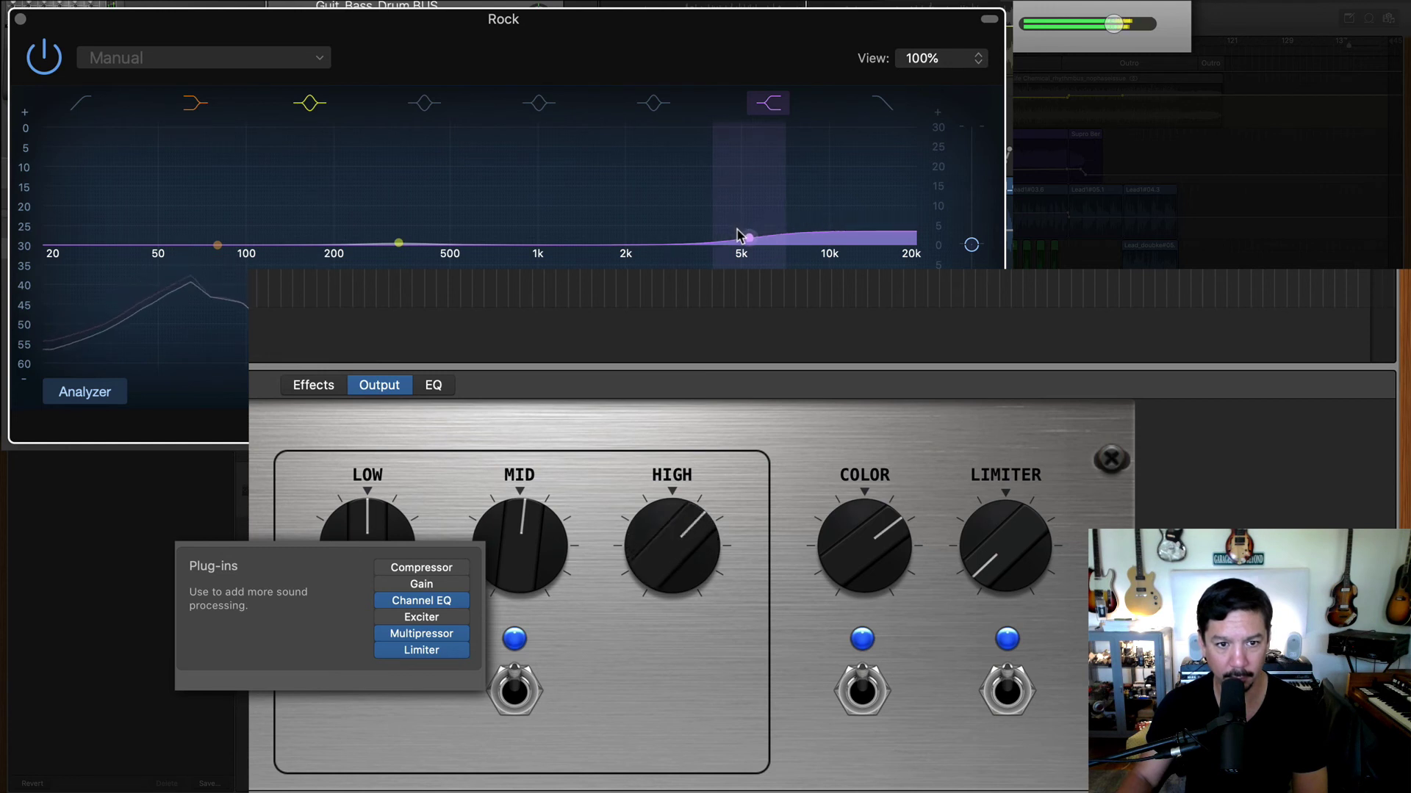
left_click(882, 103)
left_click_drag(909, 250, 889, 258)
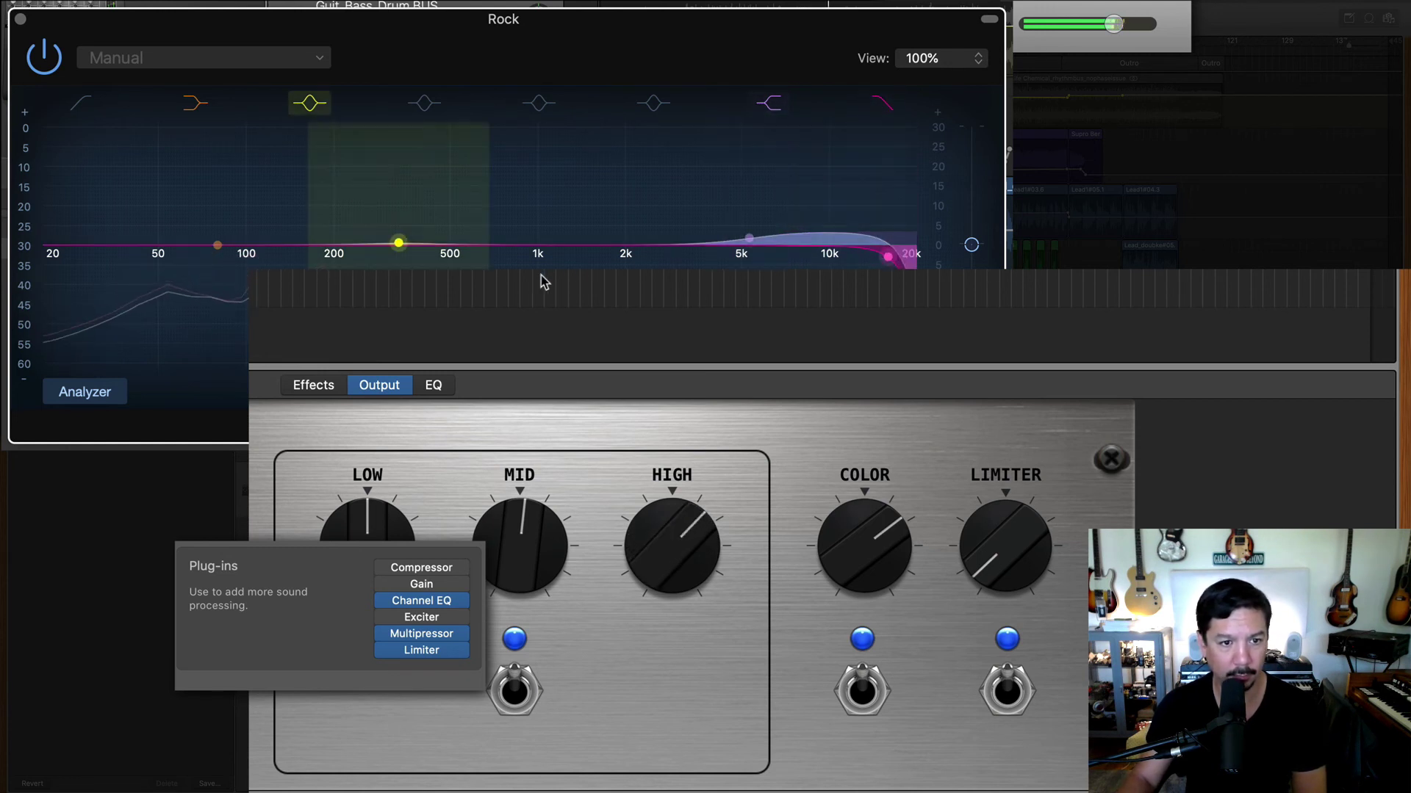
Move the master EQ's mid peak to about 3.4 kHz with a slight boost and slightly cut the low shelf.
left_click_drag(400, 246, 586, 228)
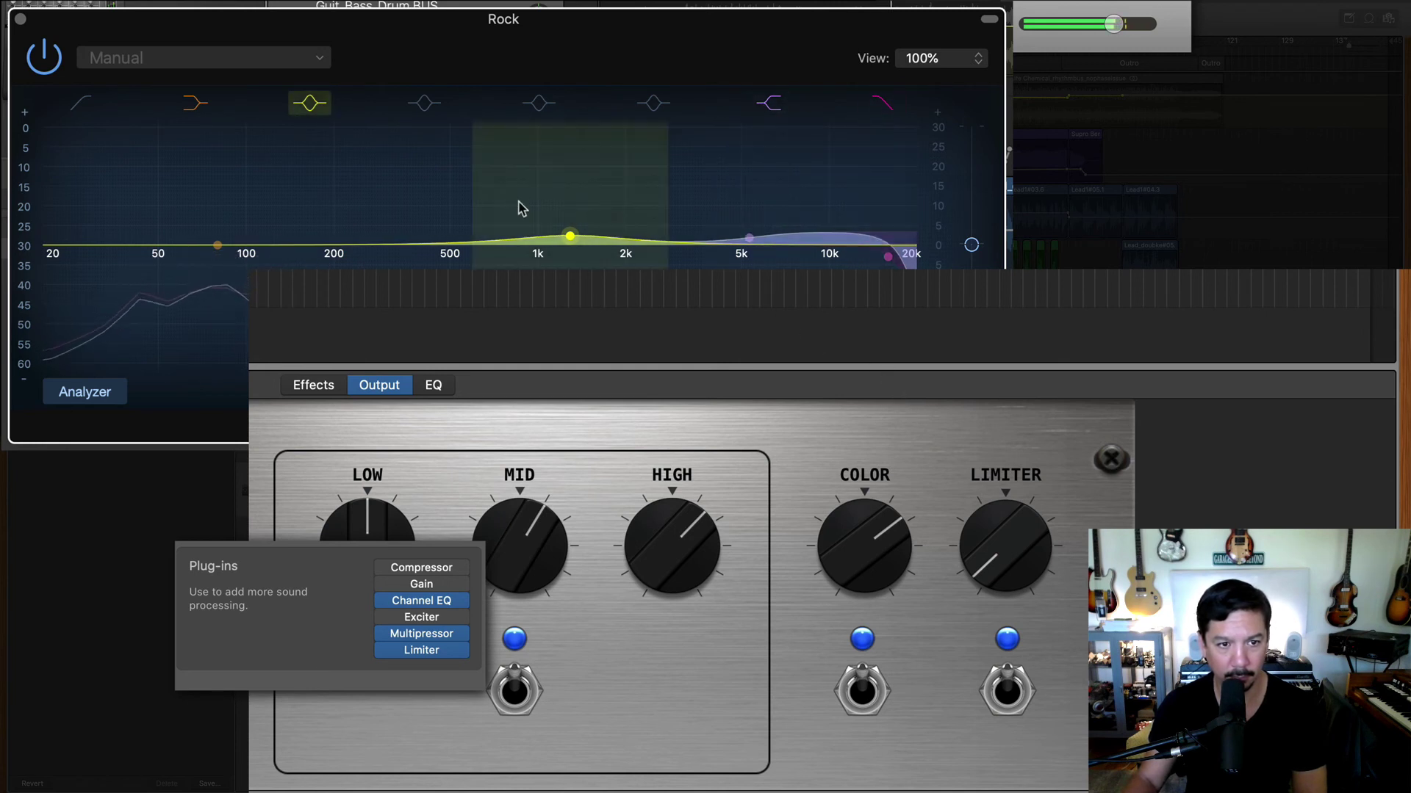
left_click_drag(570, 235, 705, 236)
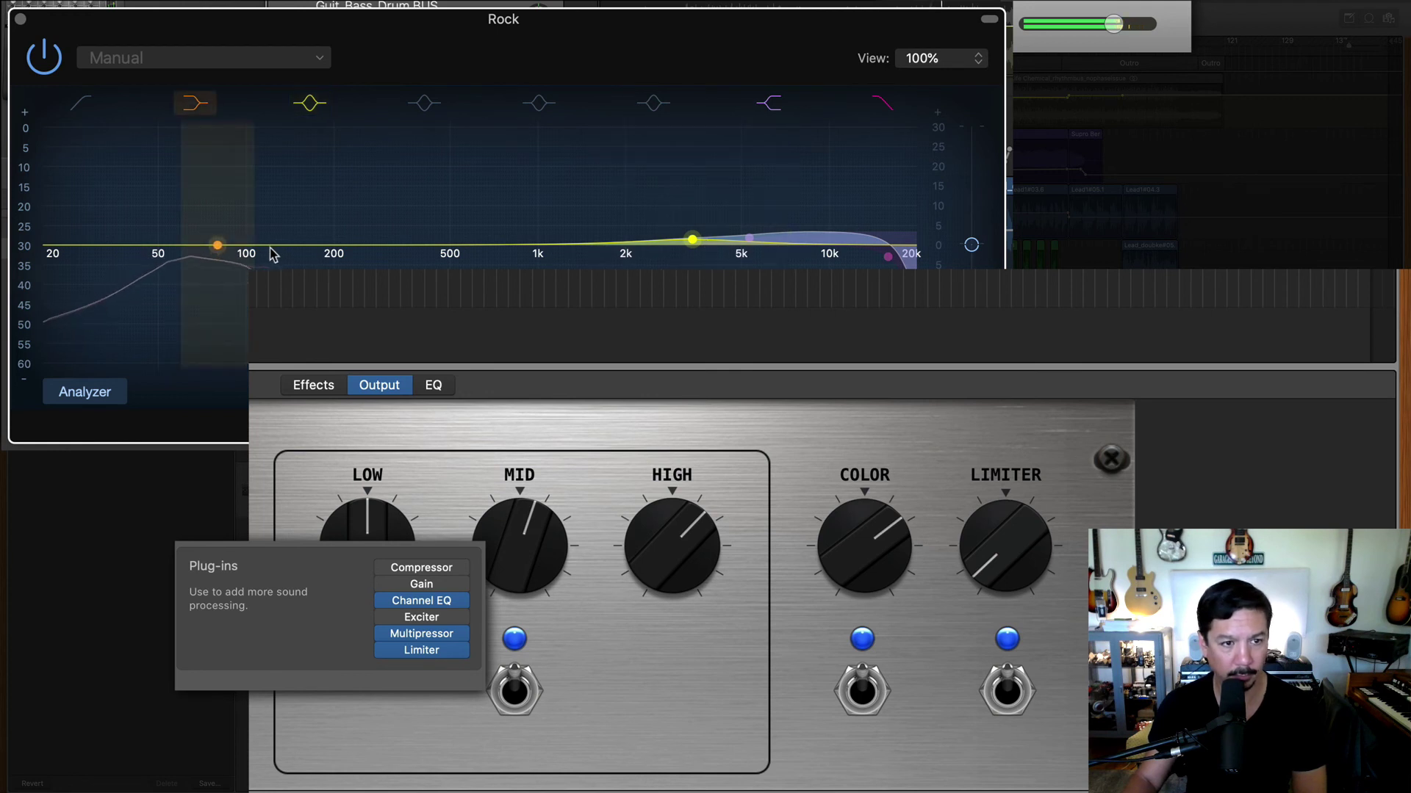
left_click_drag(217, 249, 217, 259)
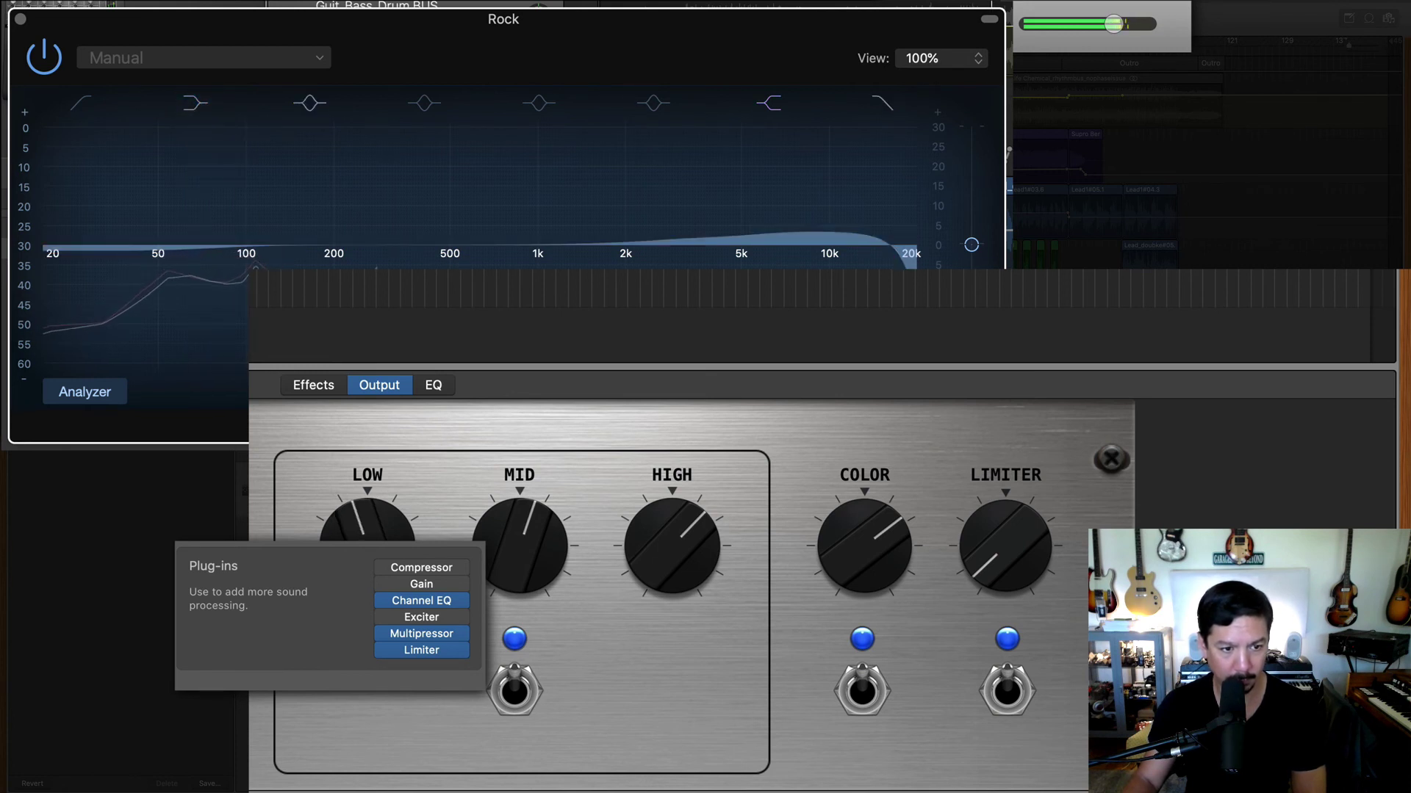
Compare the full mix with the master Channel EQ bypassed and active, leaving it on.
key("super+w")
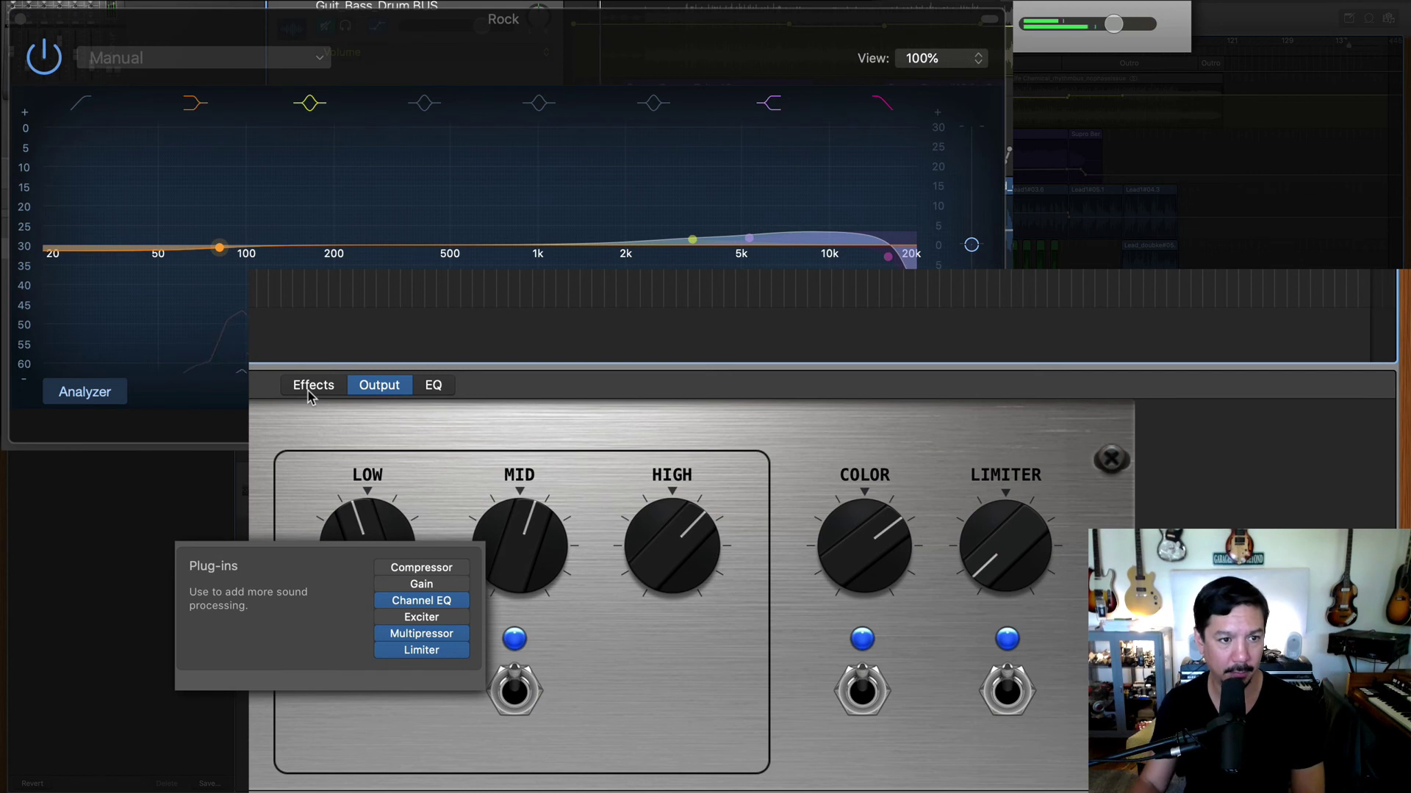
left_click(44, 57)
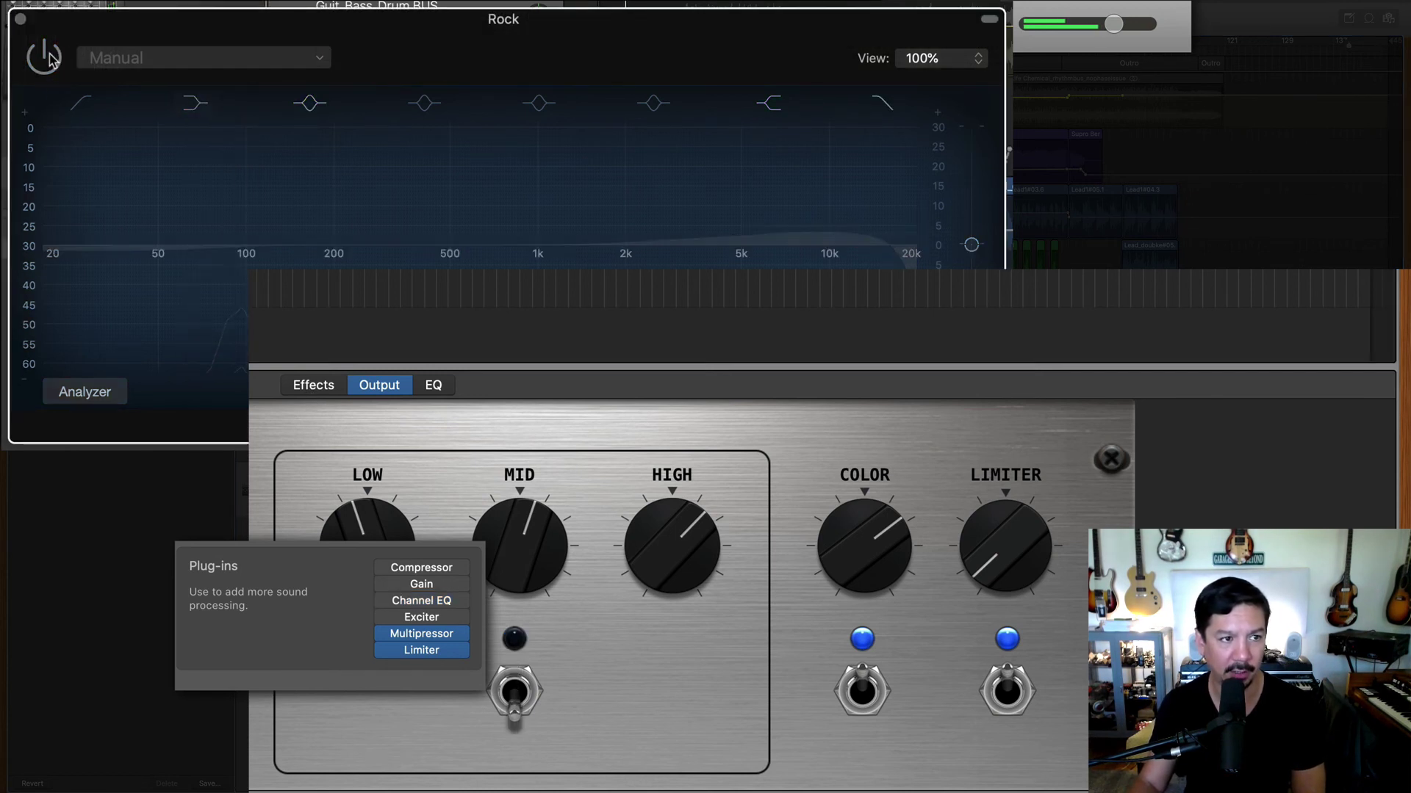
left_click(45, 59)
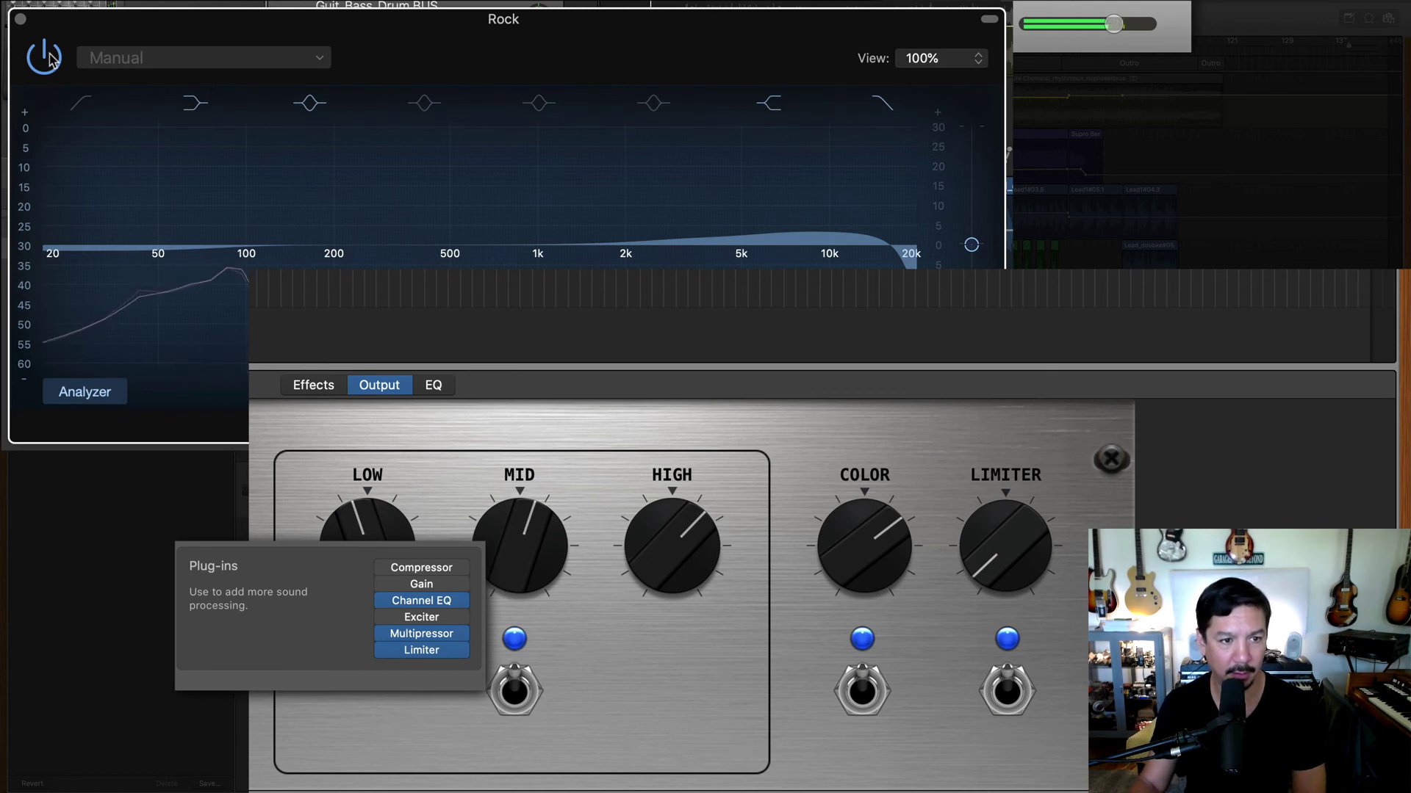
left_click(47, 59)
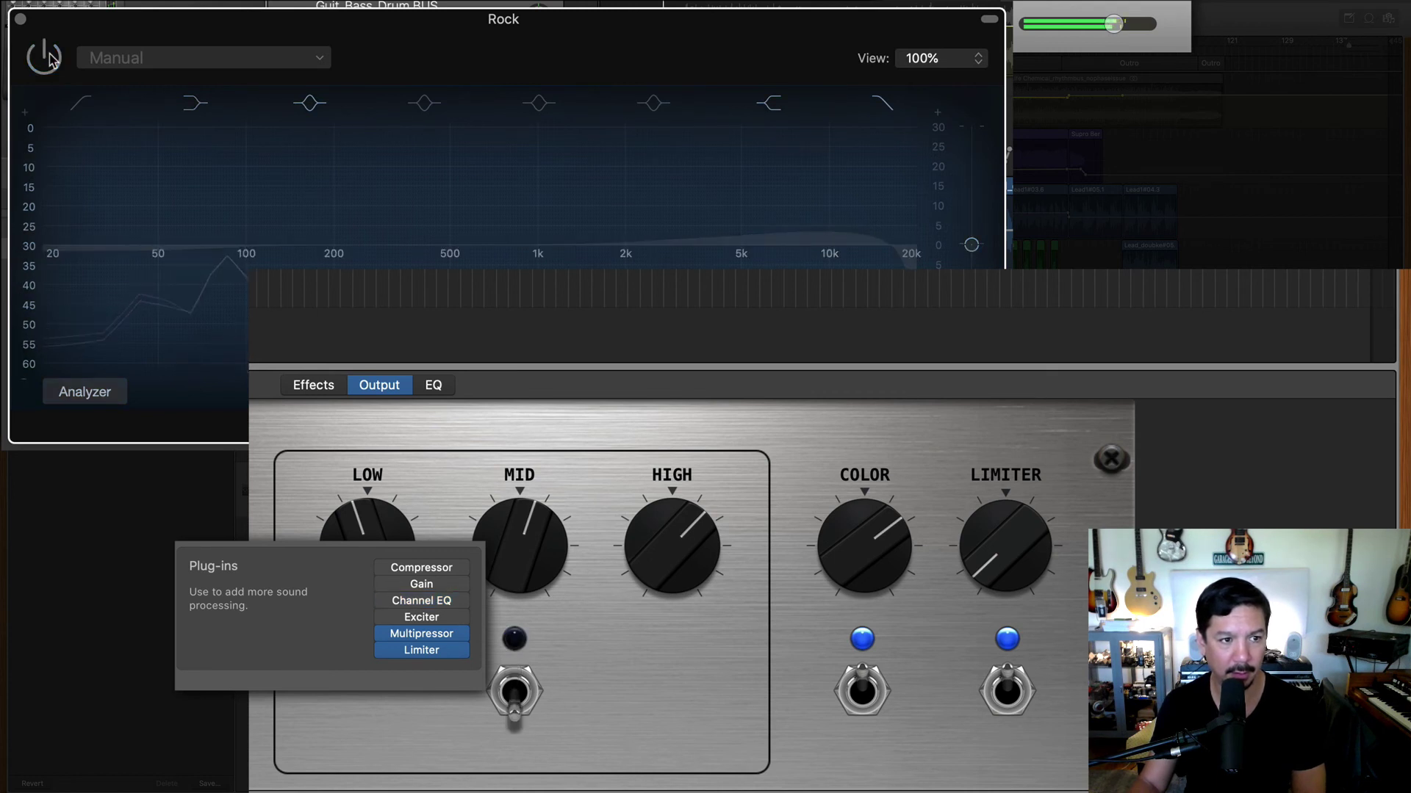
left_click(47, 59)
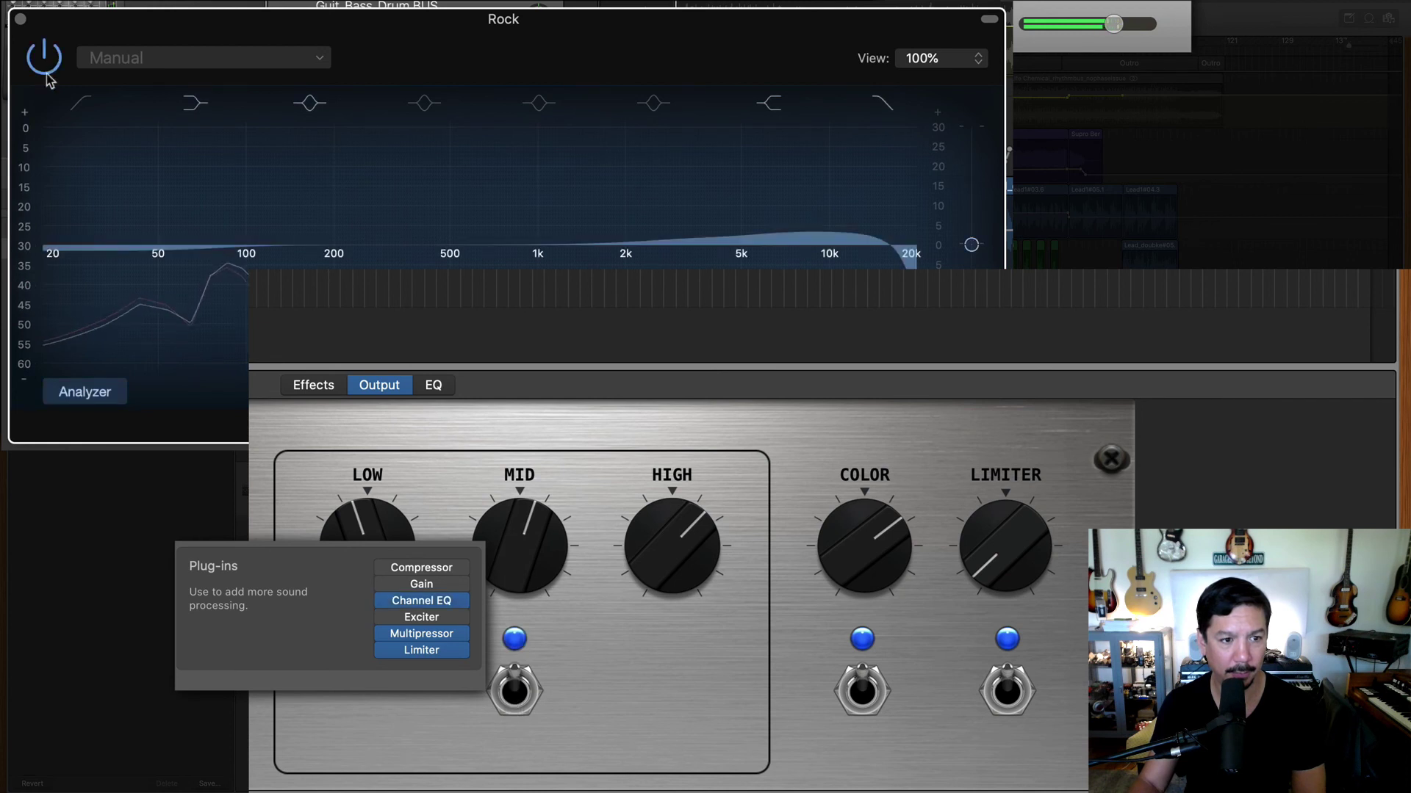
Open the master track's Multipressor and load the Final Rock Compressor preset.
mouse_move(433, 637)
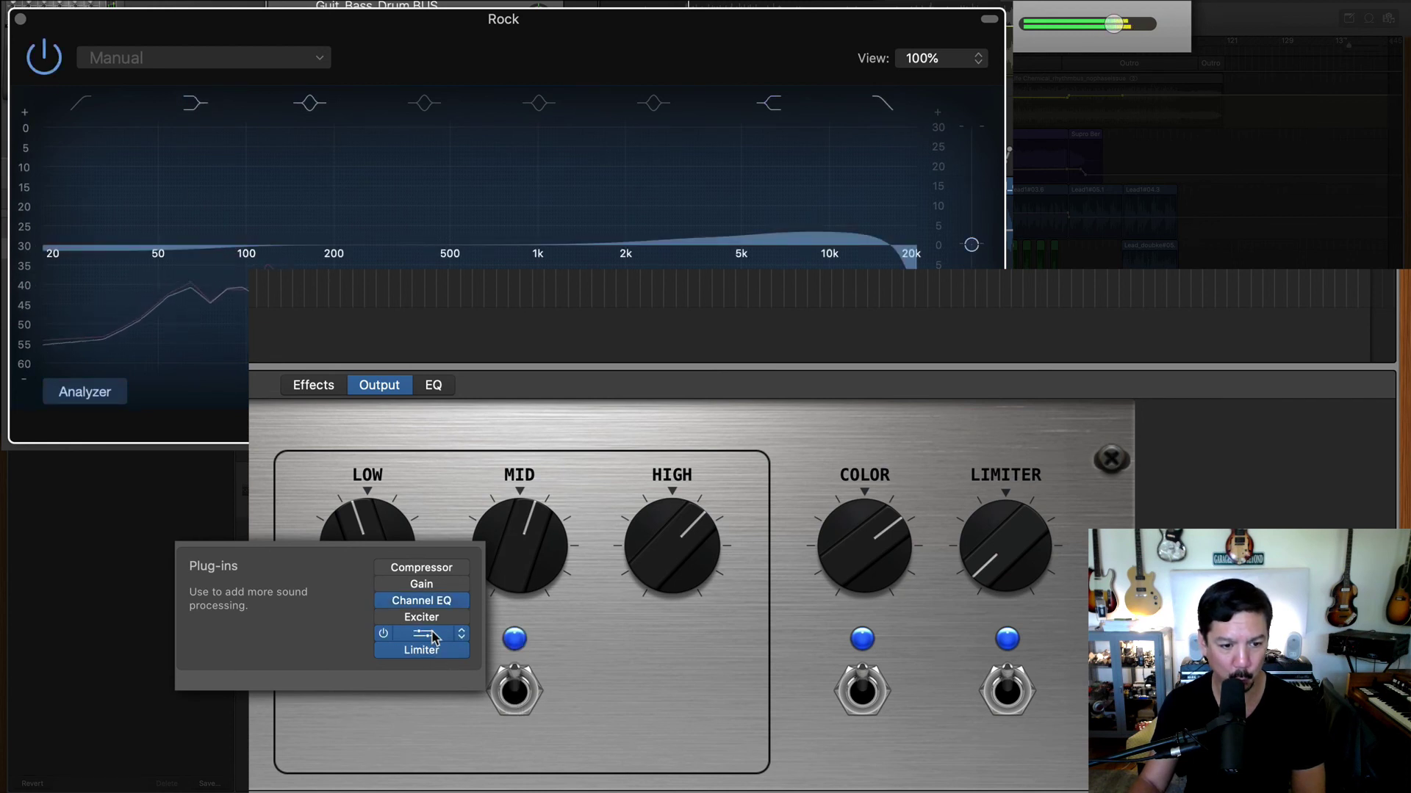
left_click(434, 637)
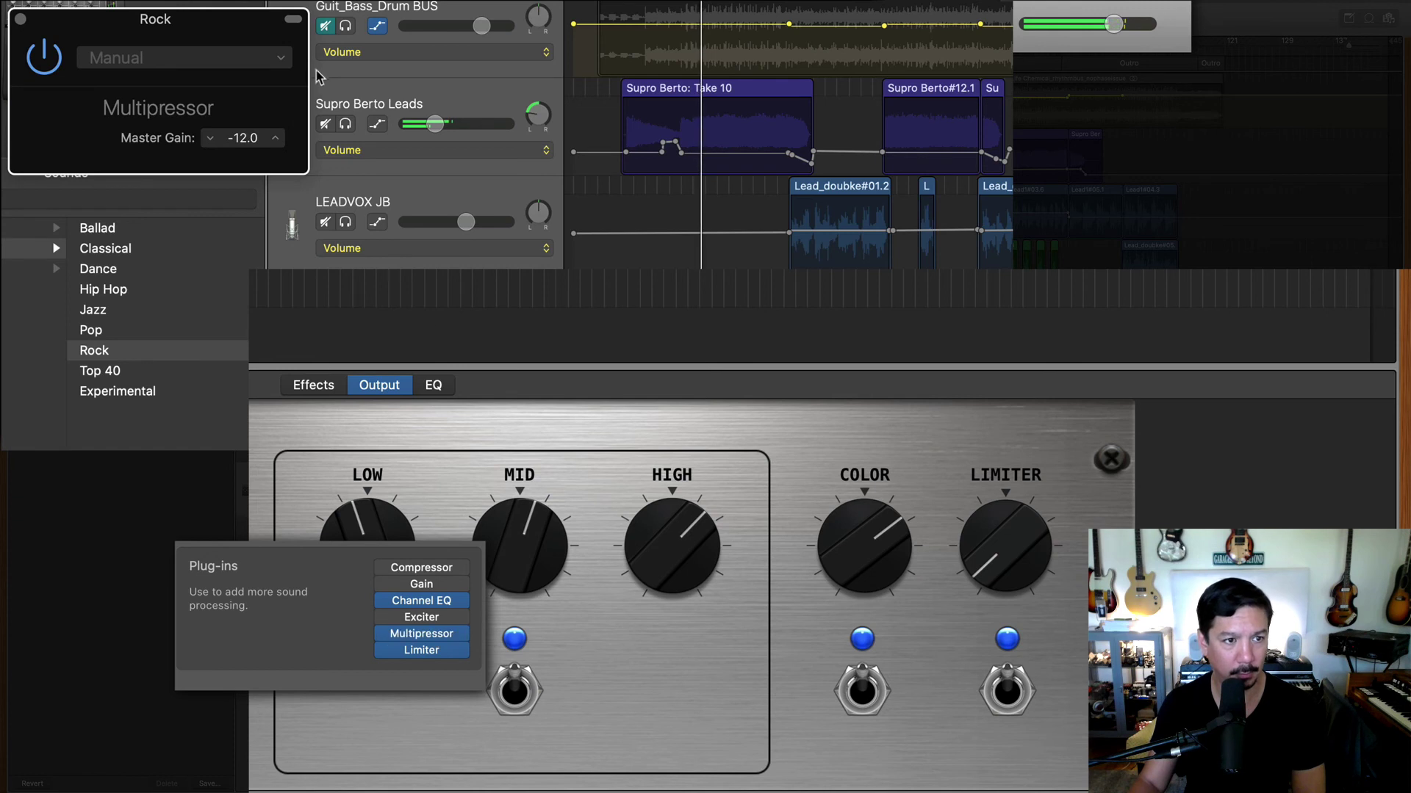
left_click(279, 59)
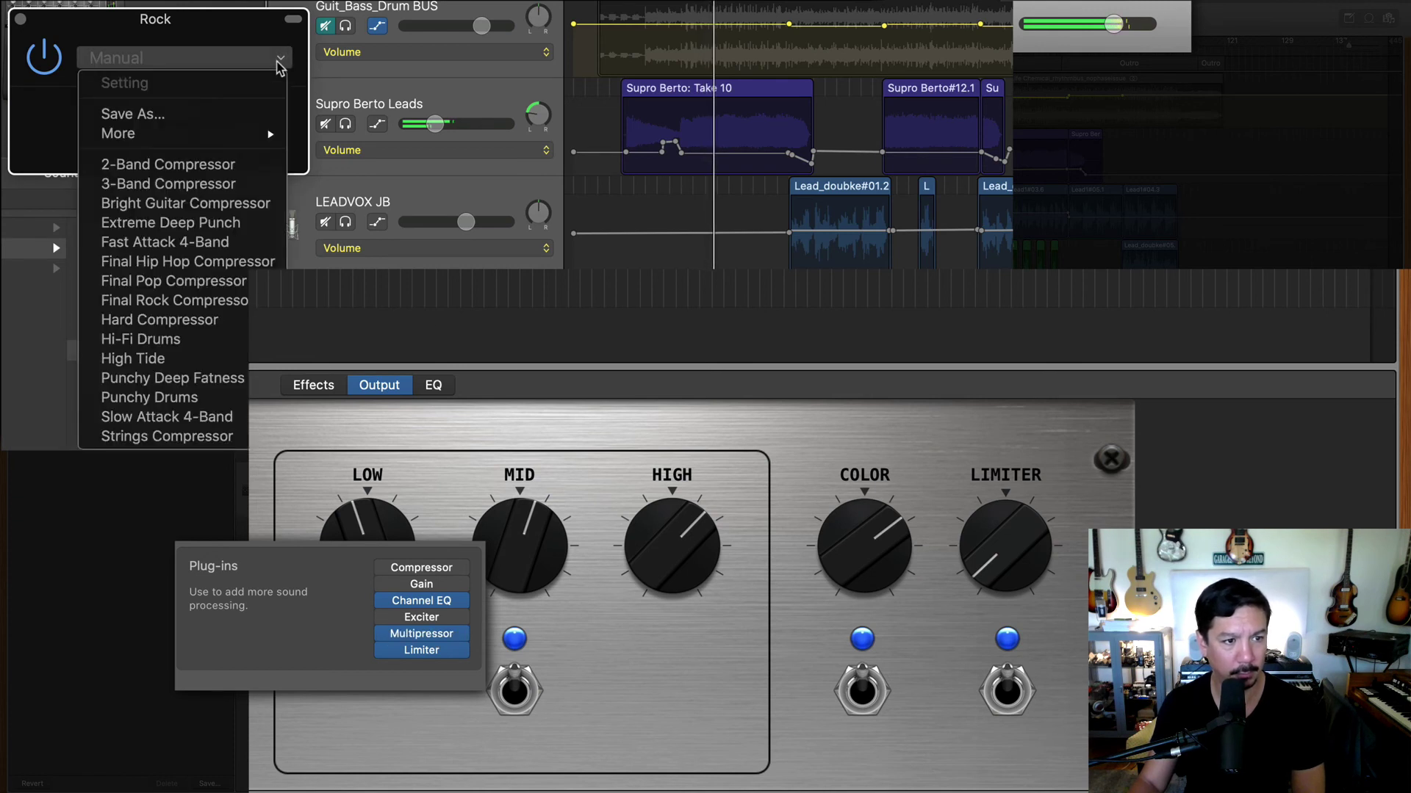
left_click(249, 301)
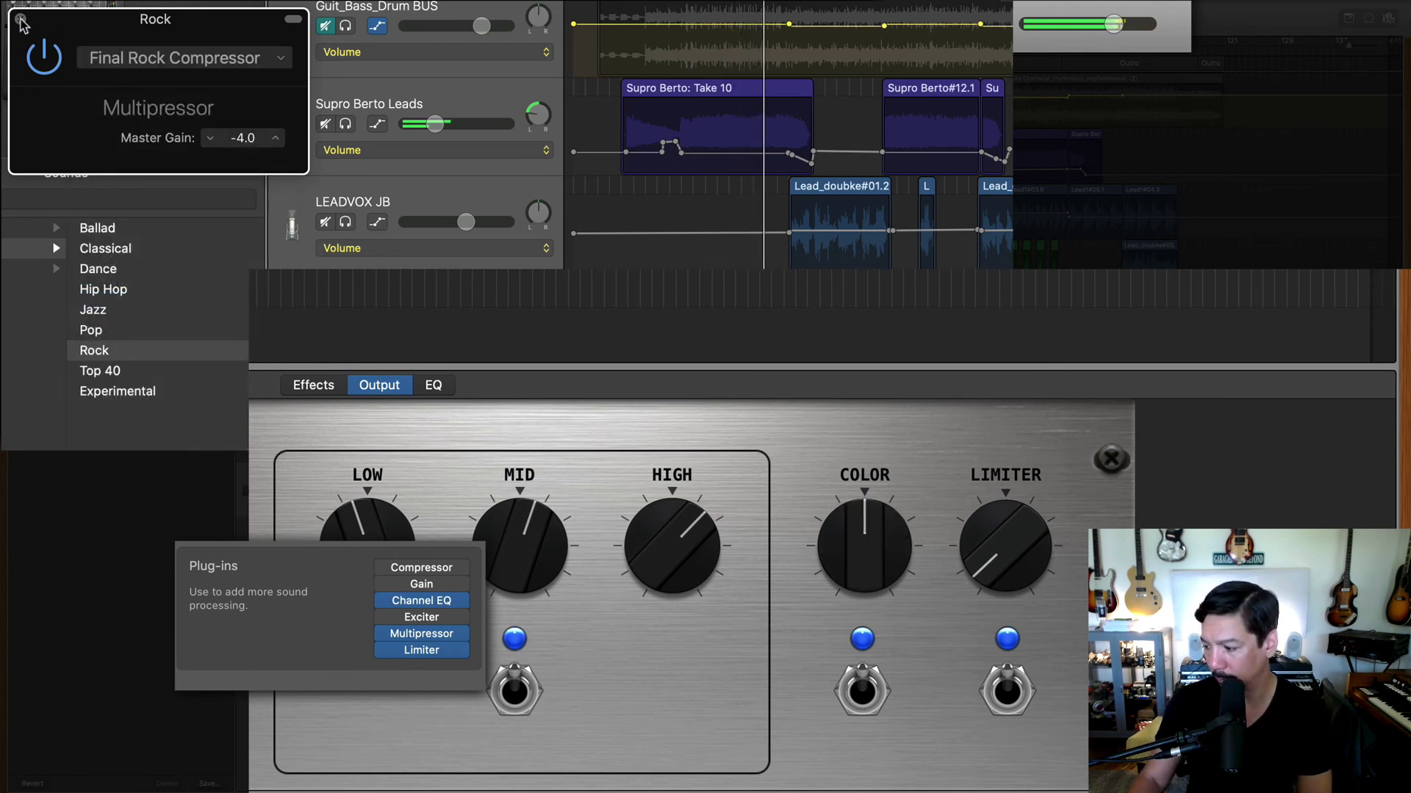
Raise the Multipressor's Master Gain to -2.0 and close its window.
left_click(276, 138)
left_click(275, 138)
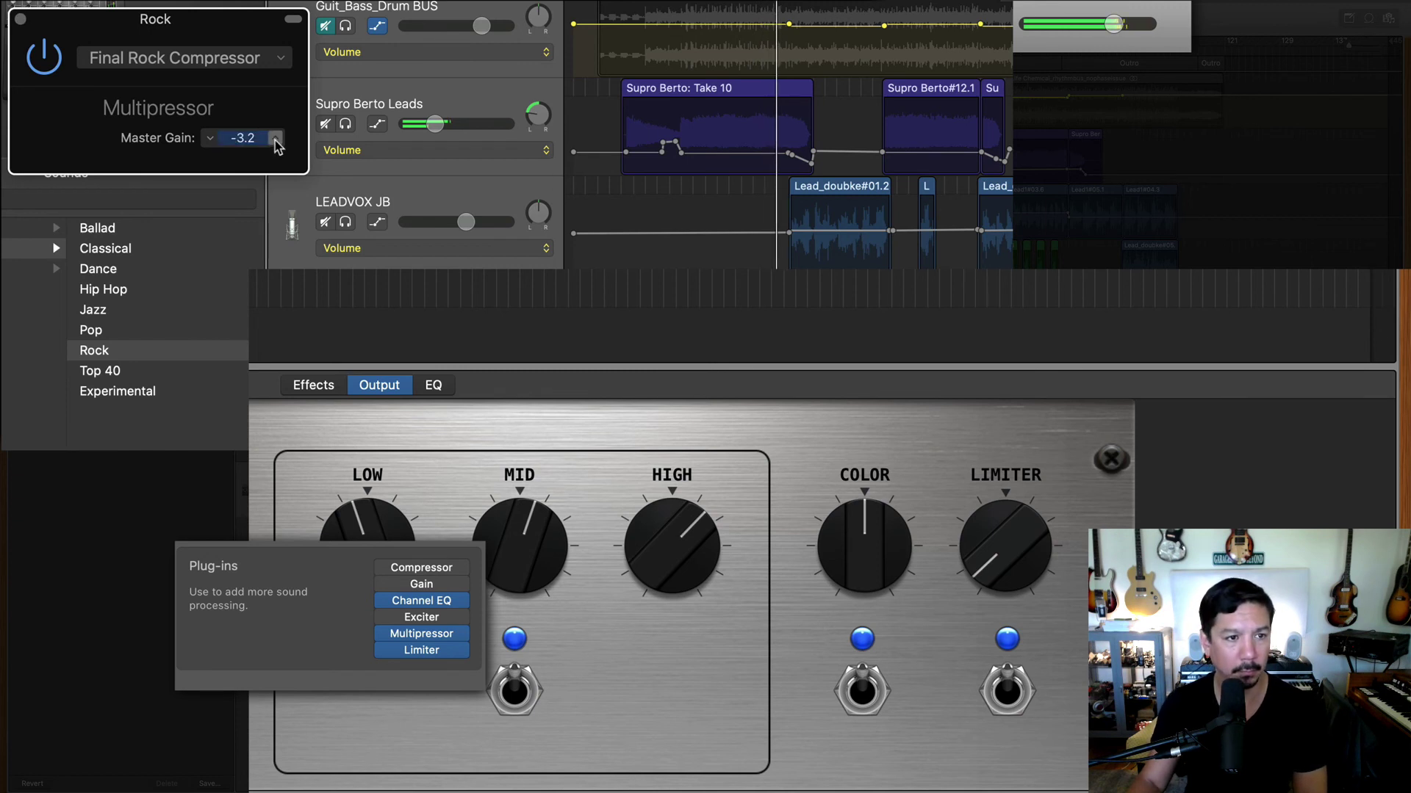
left_click(276, 138)
left_click(275, 138)
left_click(276, 138)
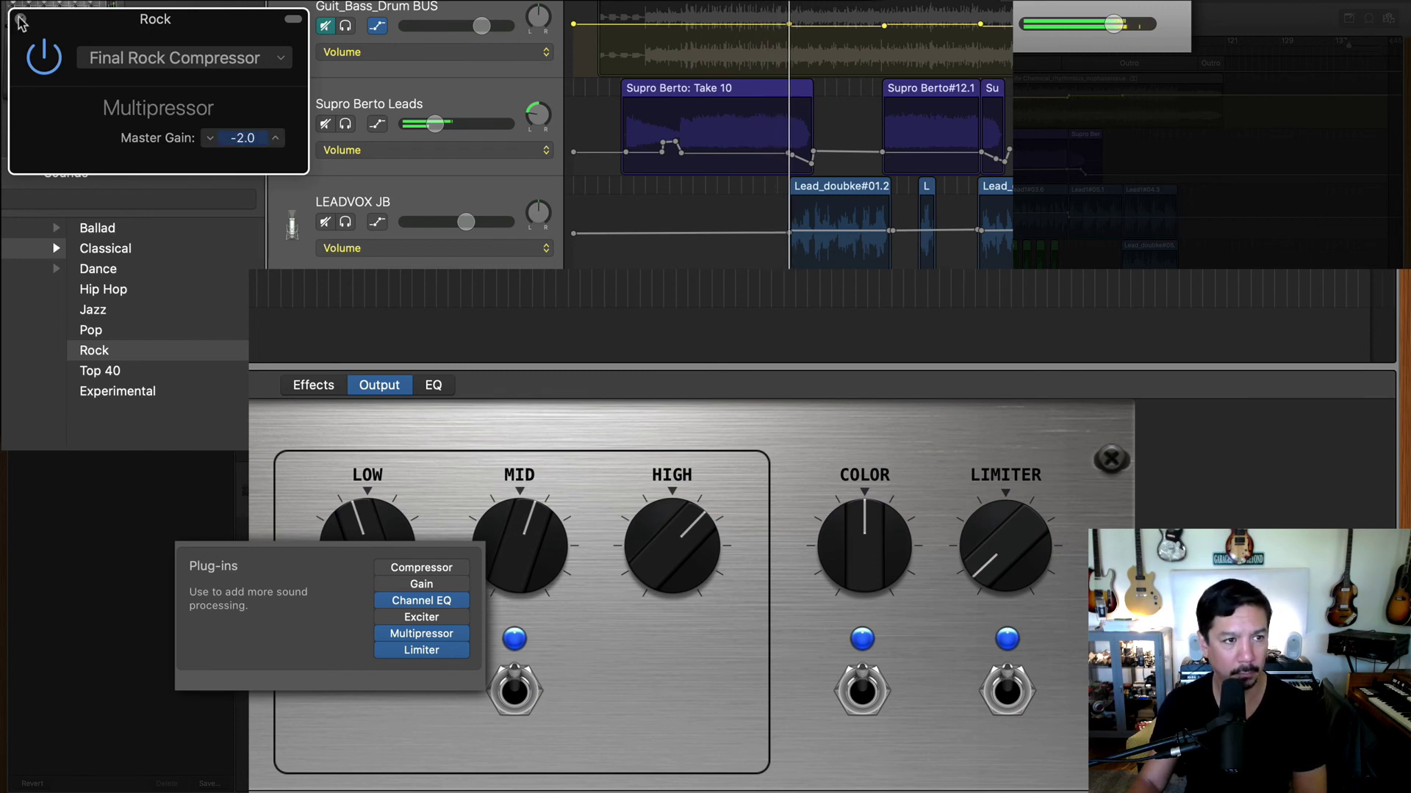
key("super+w")
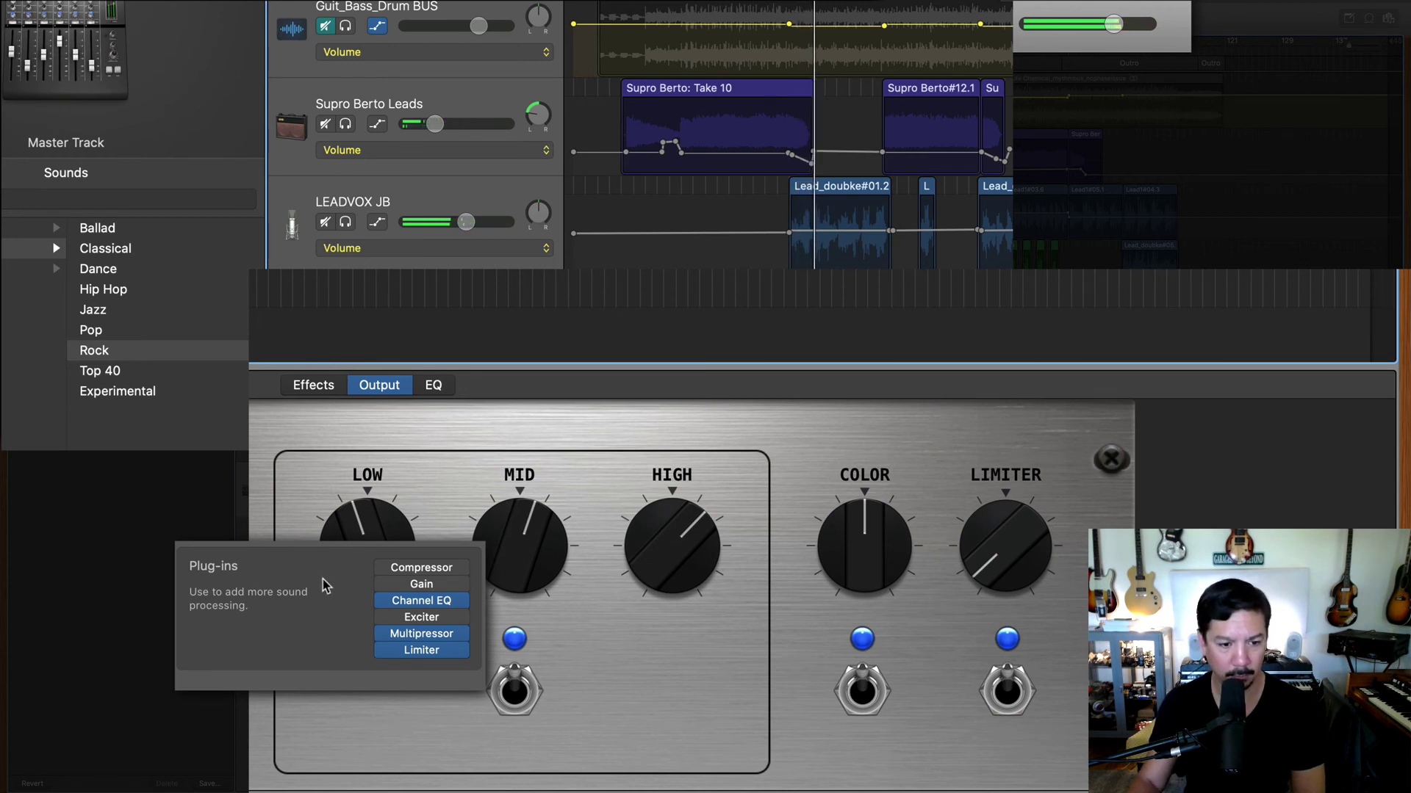
Turn on the master track's Compressor, open it and load the VCA Smashed preset from Compressor By Type.
left_click(383, 568)
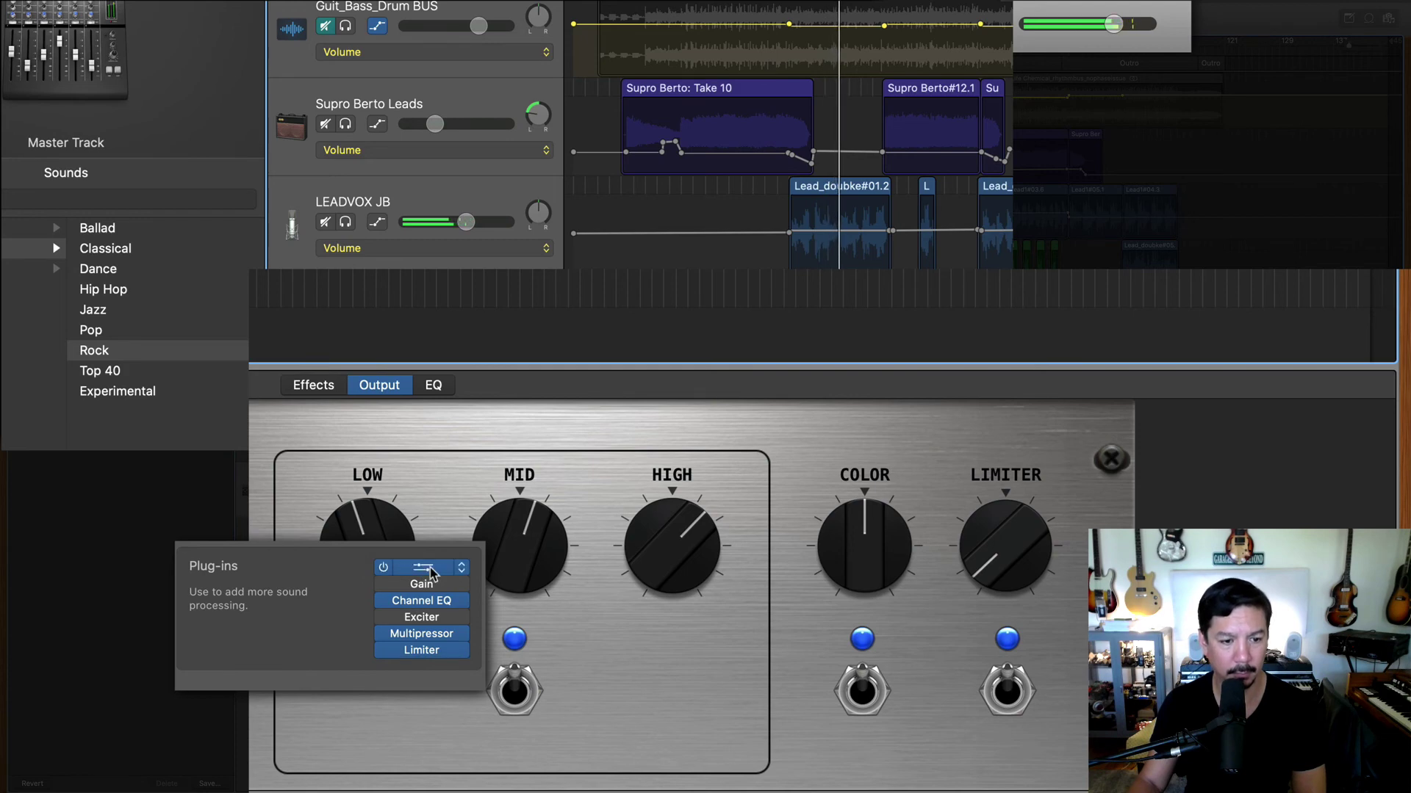
left_click(423, 568)
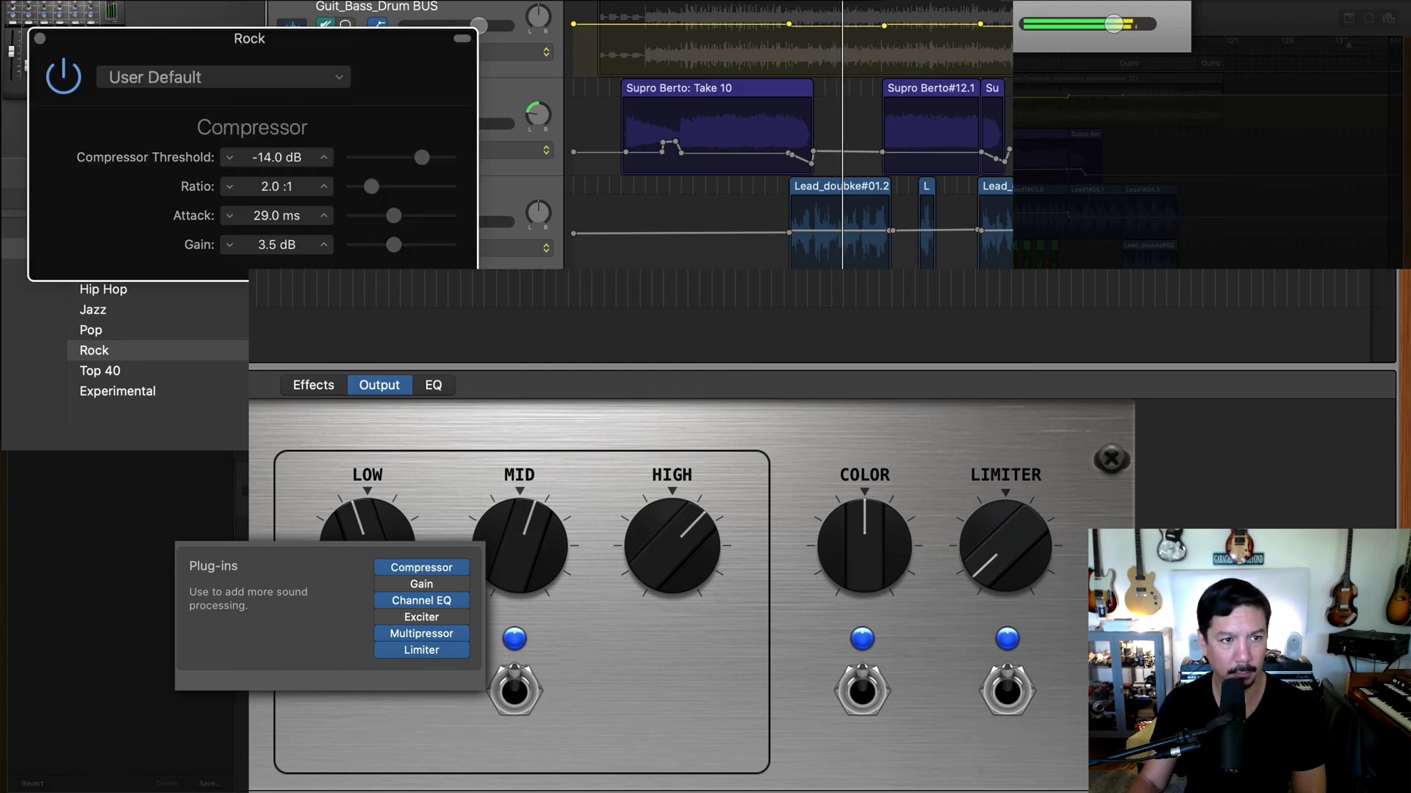
left_click(337, 79)
mouse_move(262, 311)
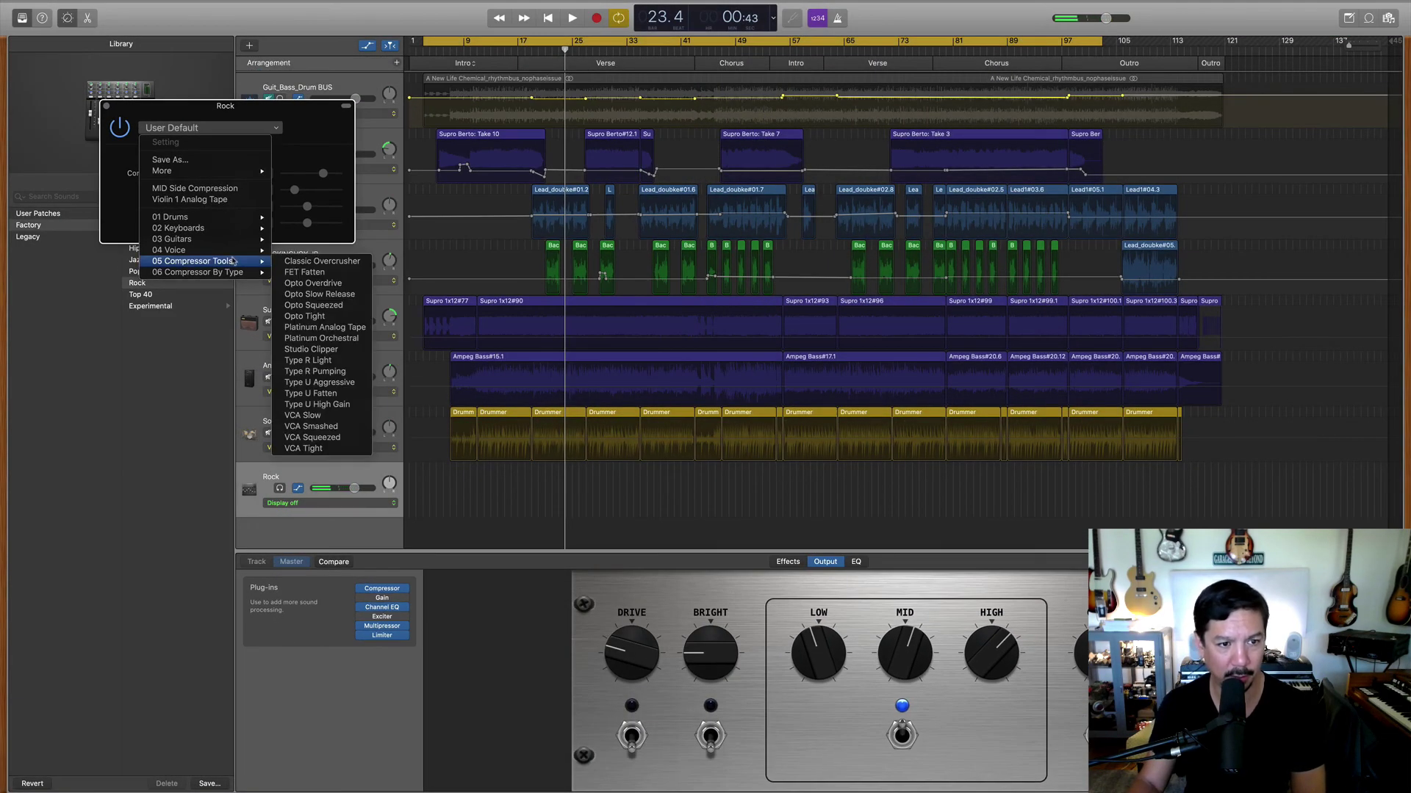
mouse_move(233, 272)
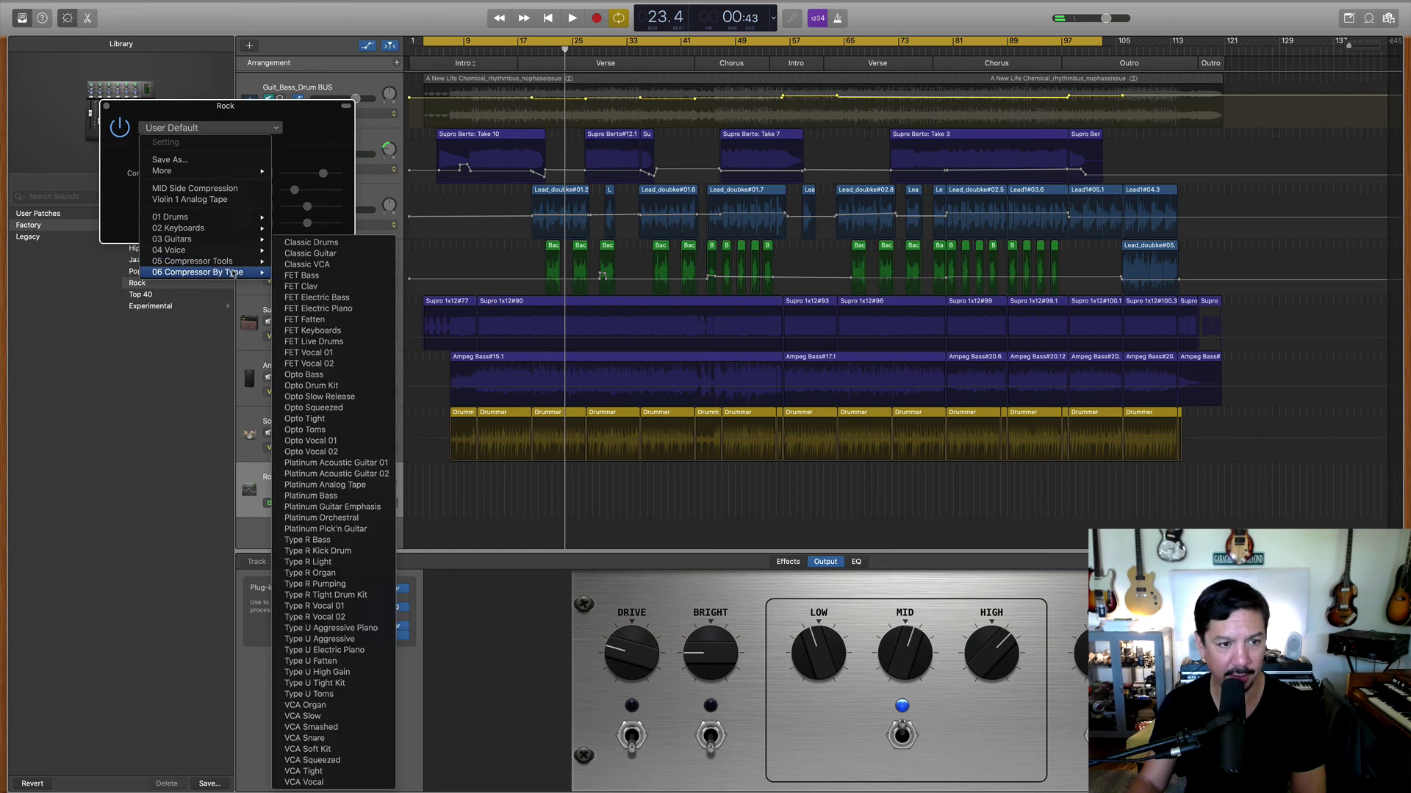
left_click(355, 728)
While playing the song from the start, set the master Compressor's threshold to -28.5 dB and its gain to 4.5 dB.
key("Return")
key("space")
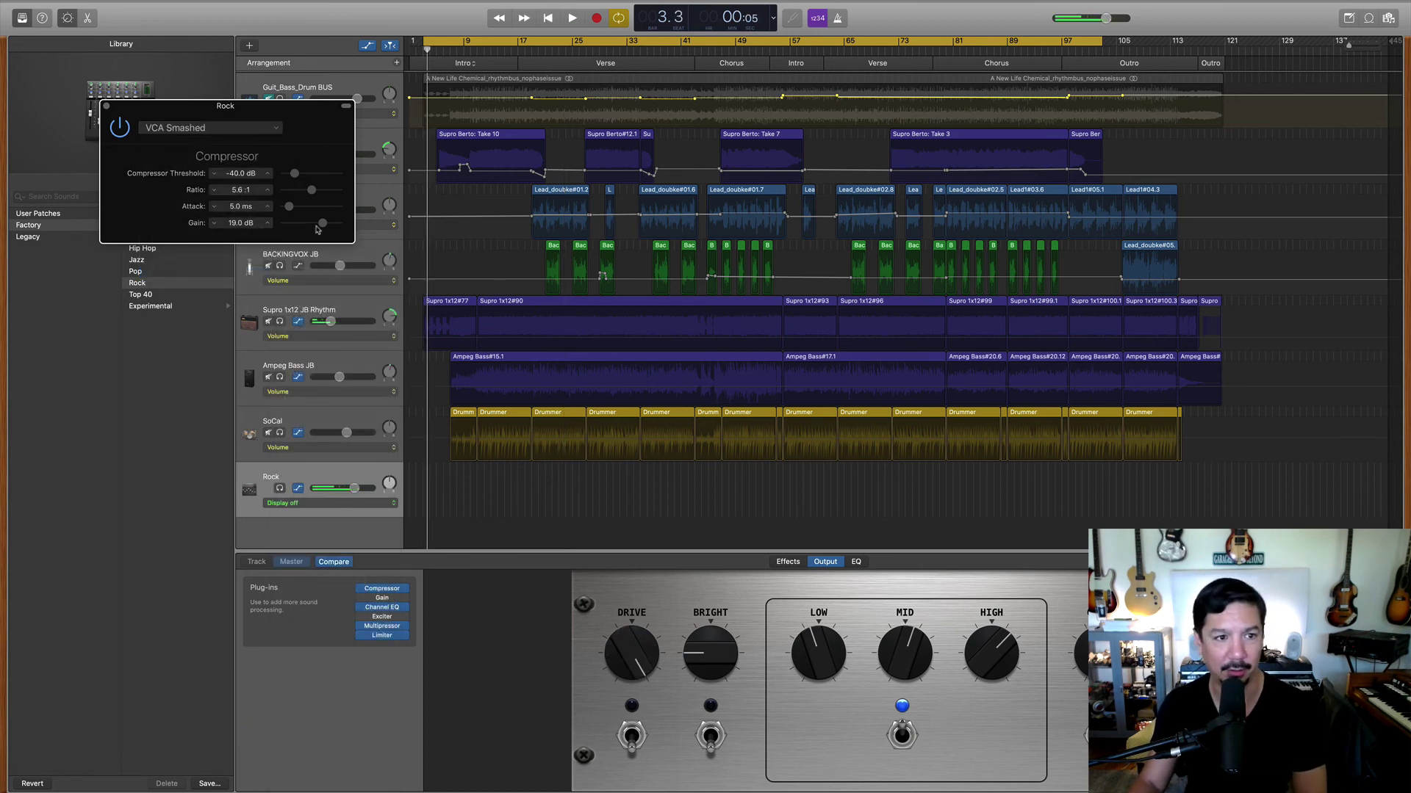
left_click_drag(303, 230, 312, 229)
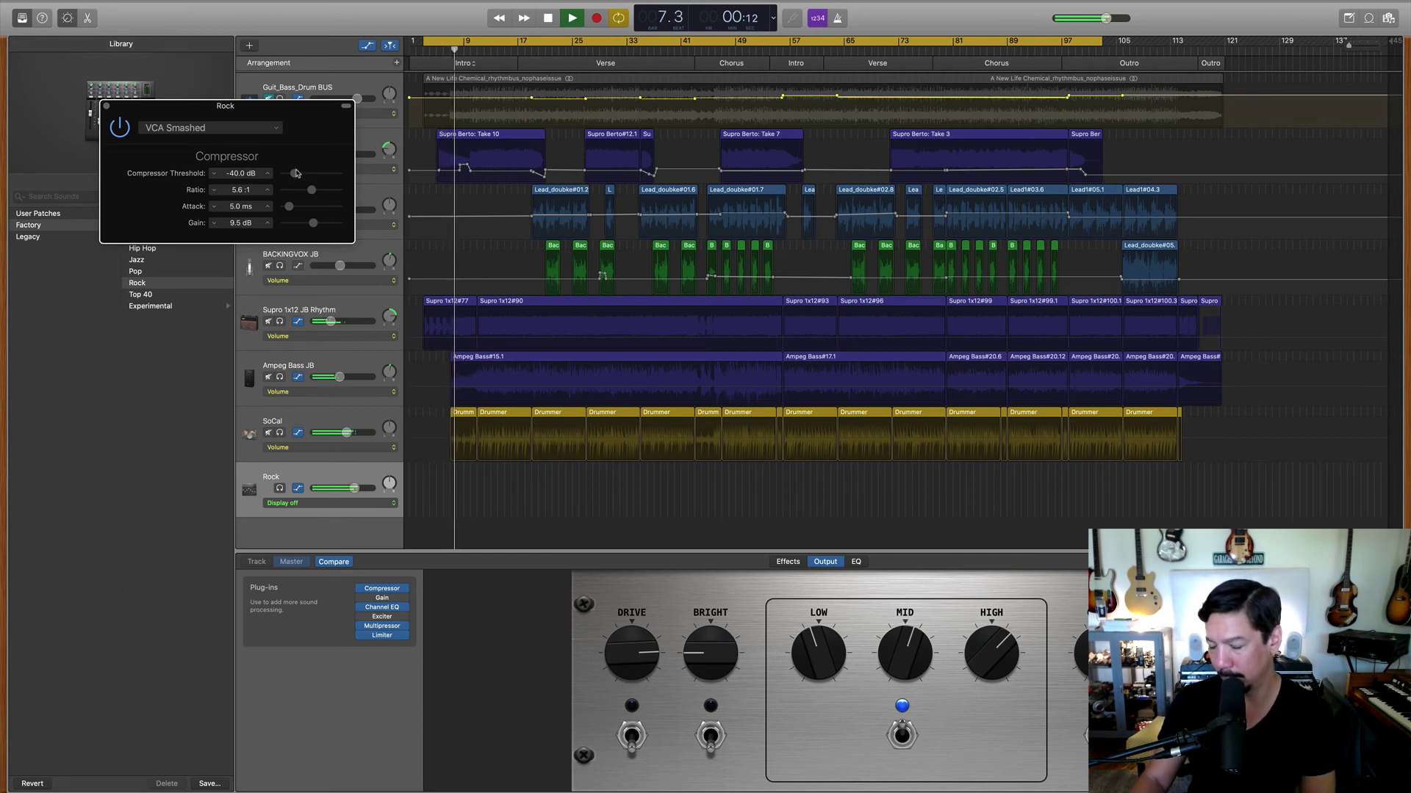
left_click_drag(296, 174, 304, 174)
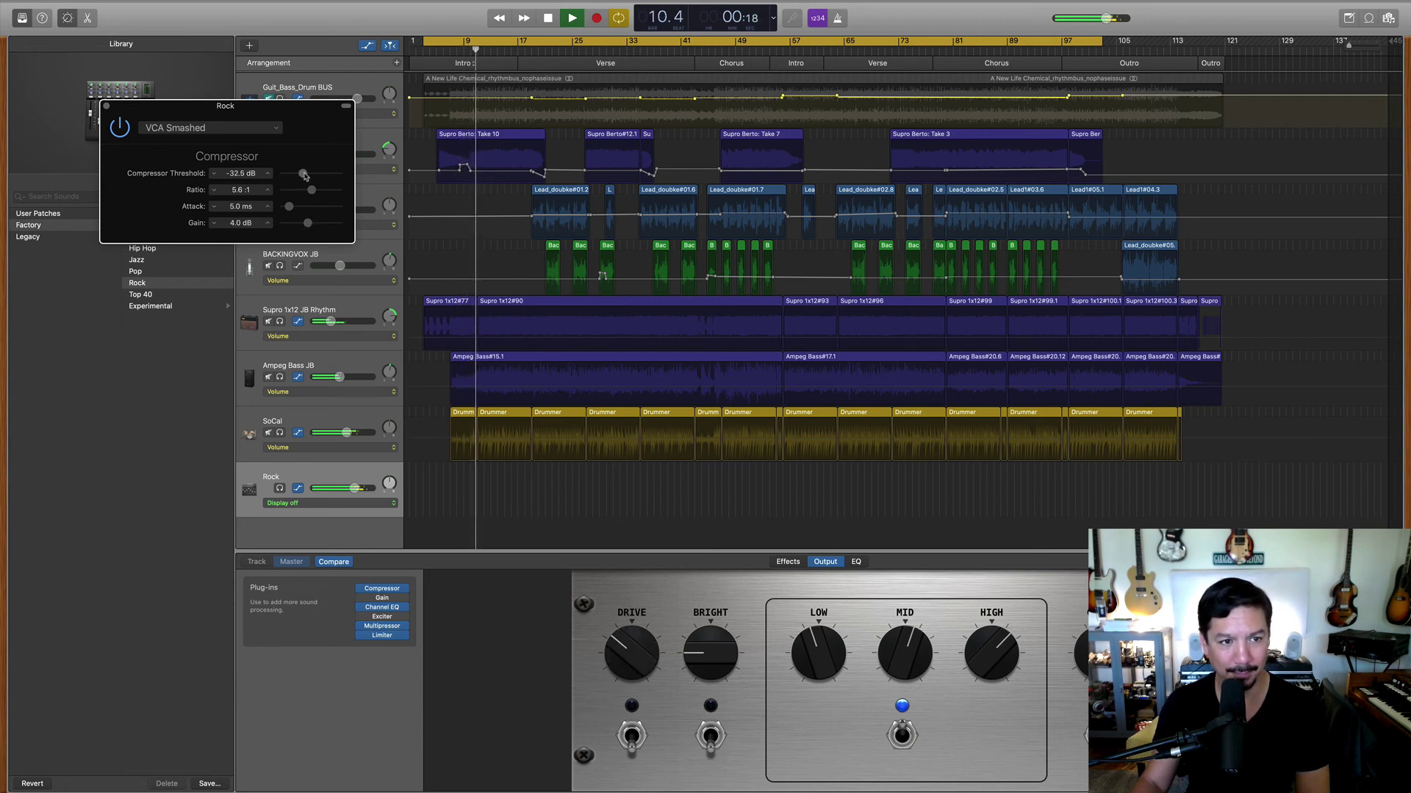
left_click_drag(304, 174, 307, 176)
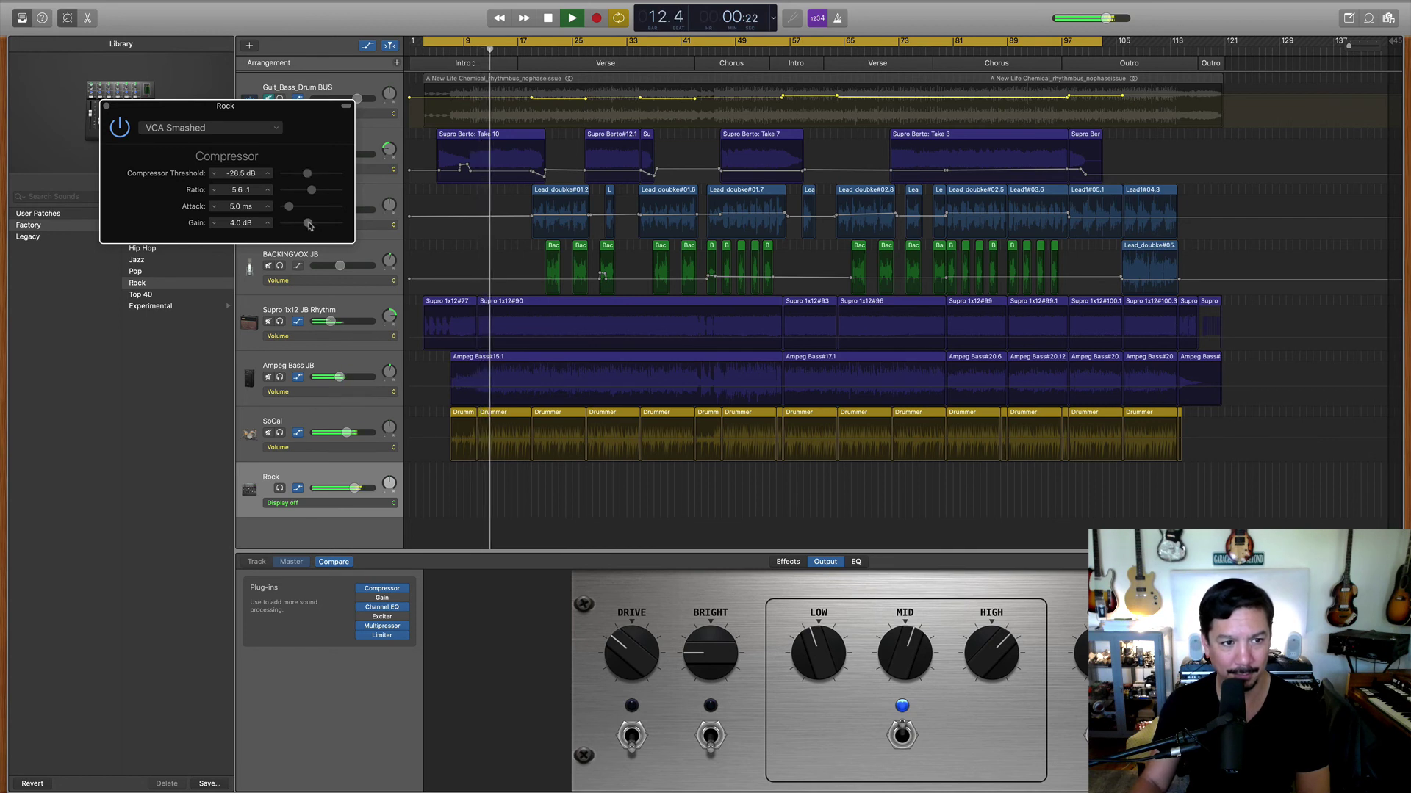
left_click_drag(308, 224, 308, 225)
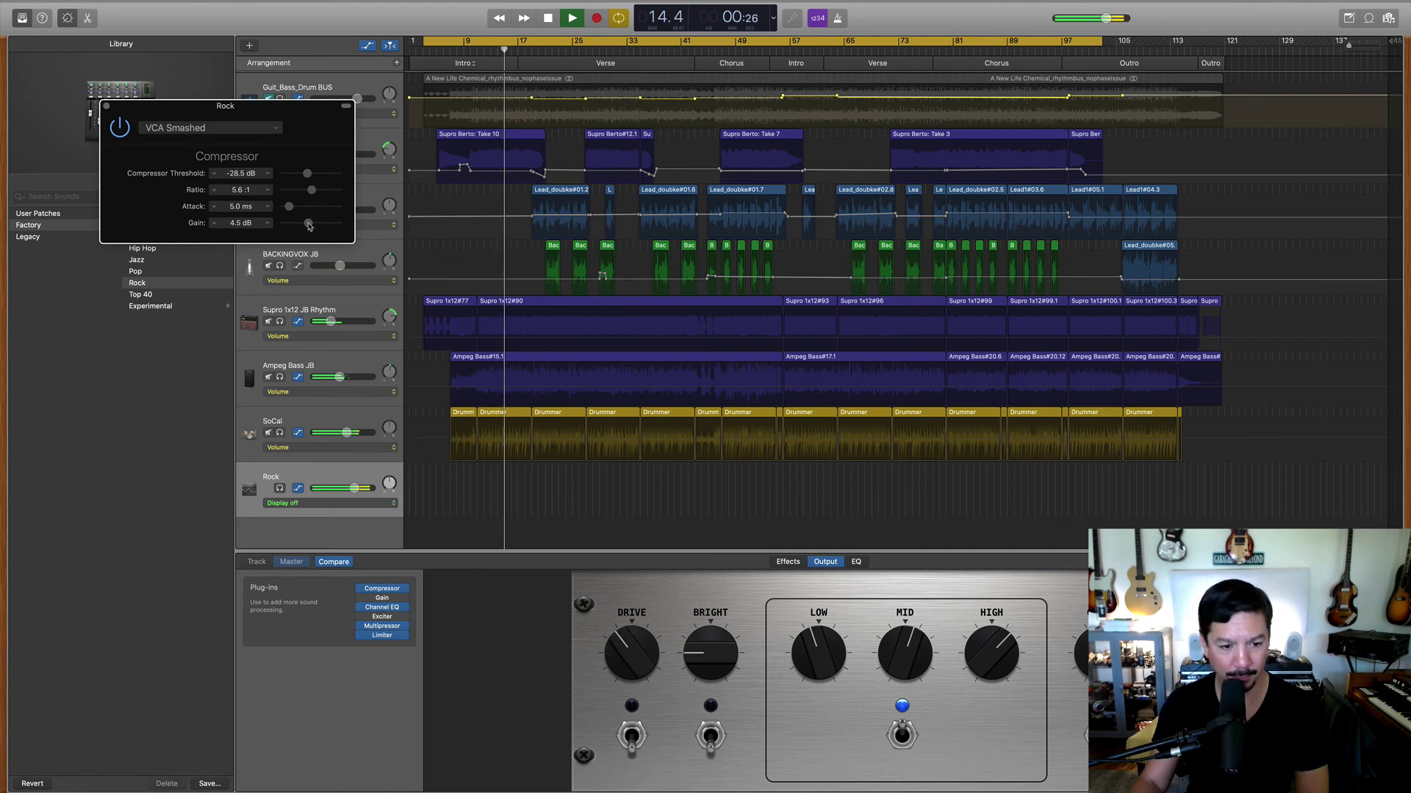
Open the master track's Limiter, lower its Output Level to -1.0 dB and stop playback.
left_click(386, 638)
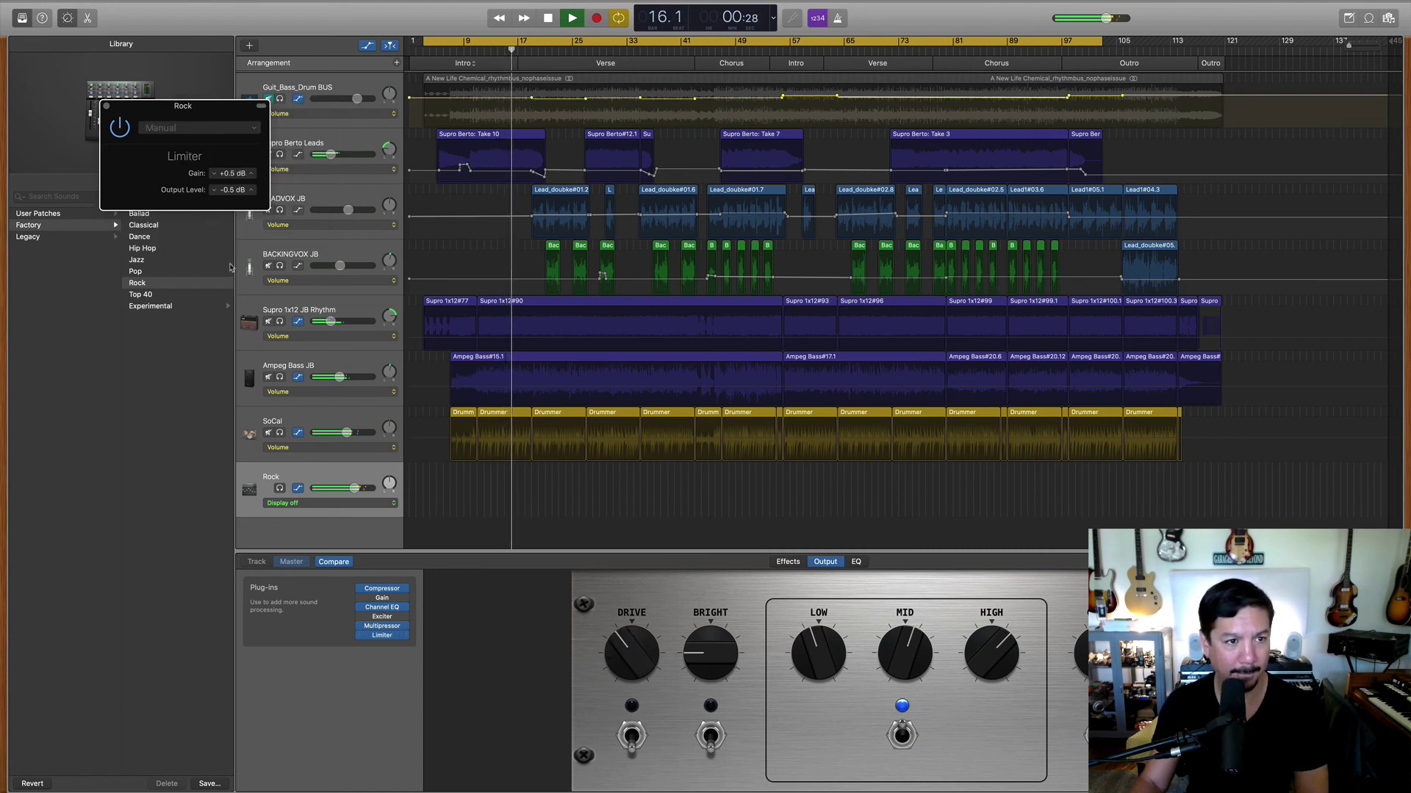
left_click(213, 191)
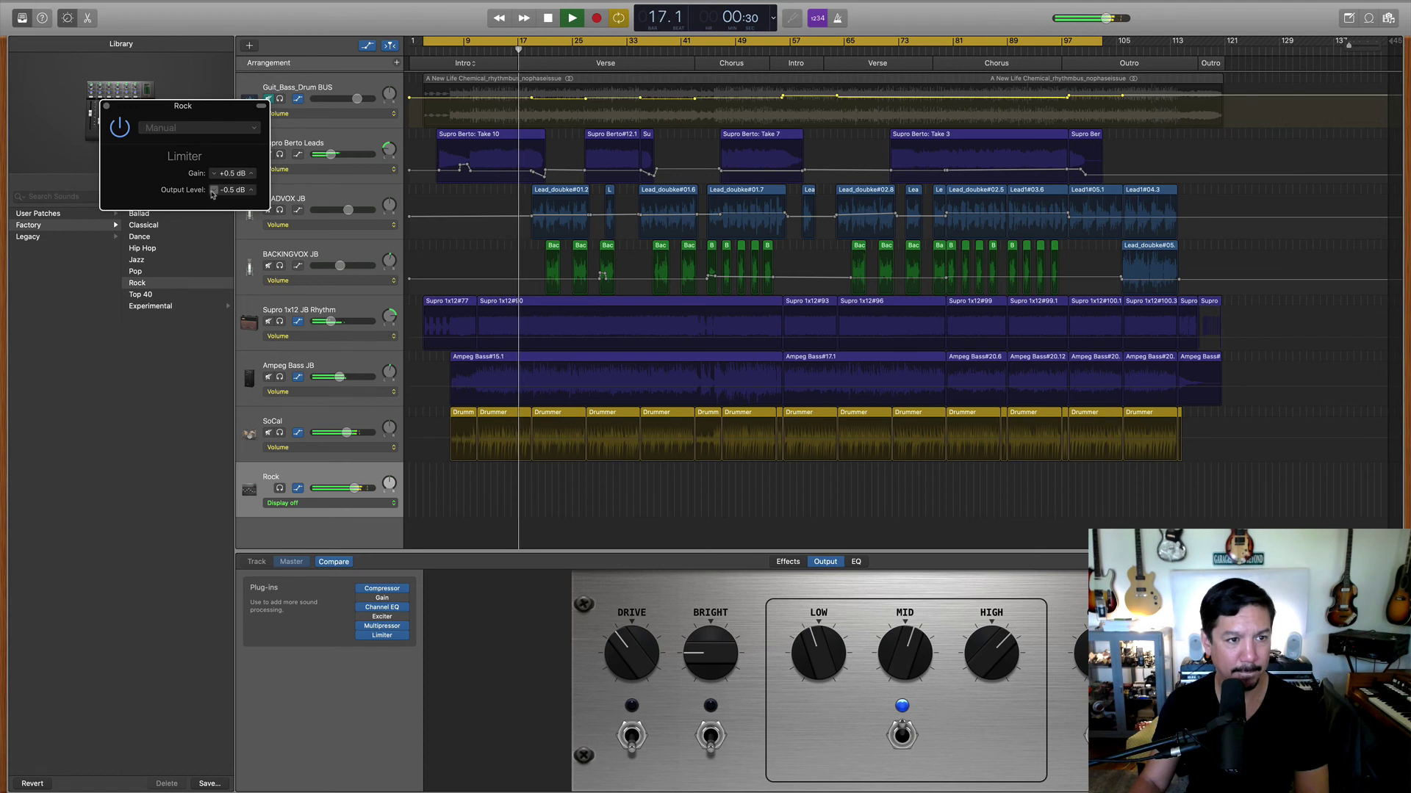
left_click(213, 190)
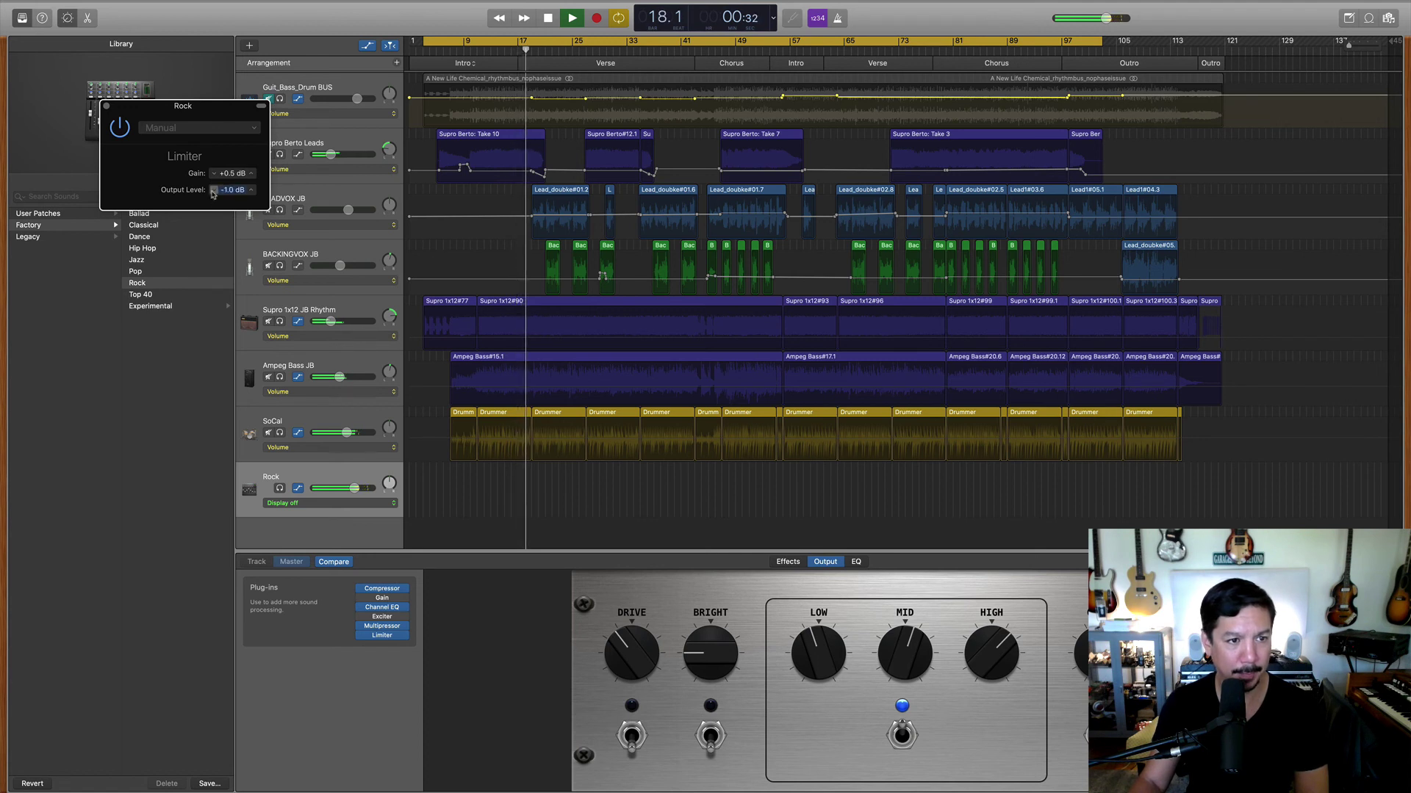
left_click(213, 190)
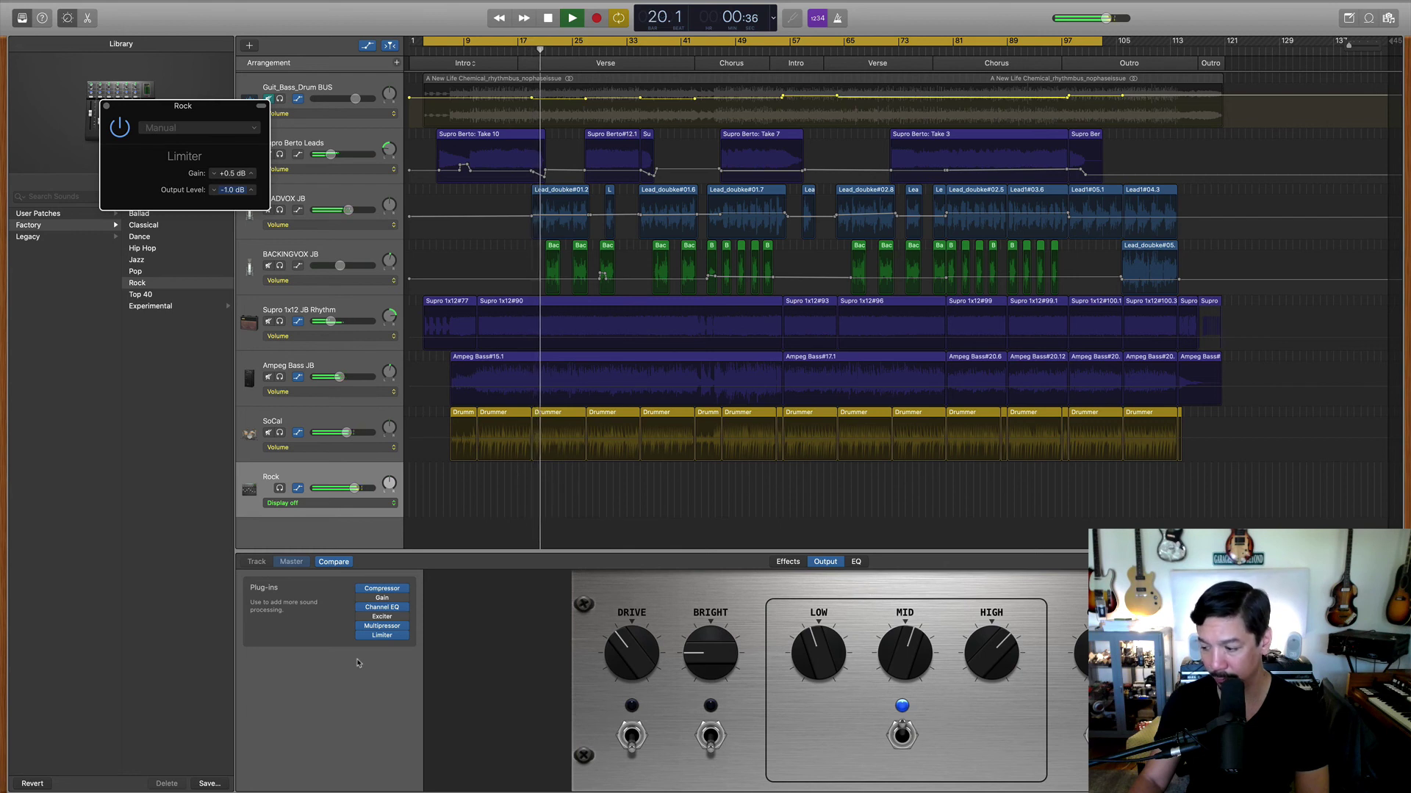
key("space")
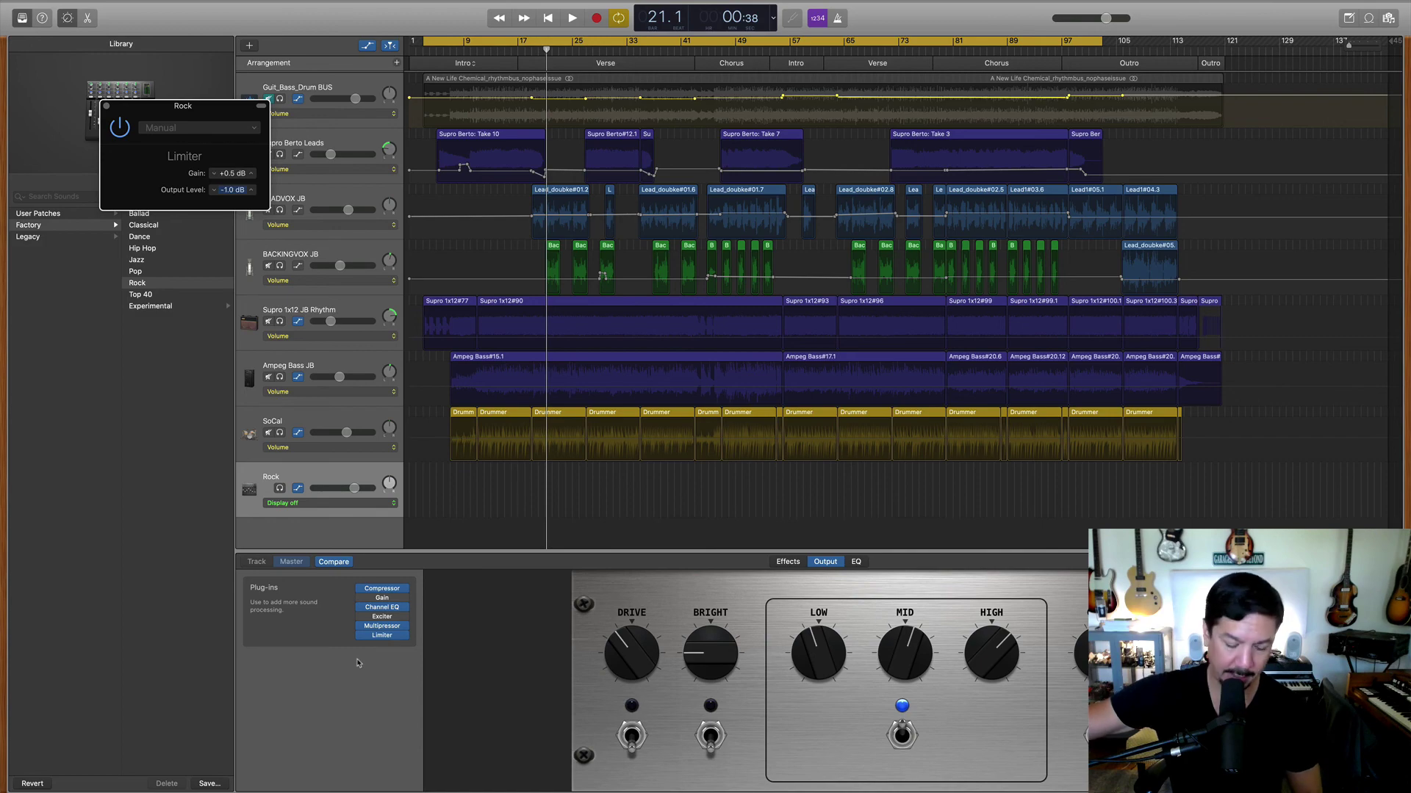
Play the processed mix from the intro into the verse to check the master level, then stop playback.
key("space")
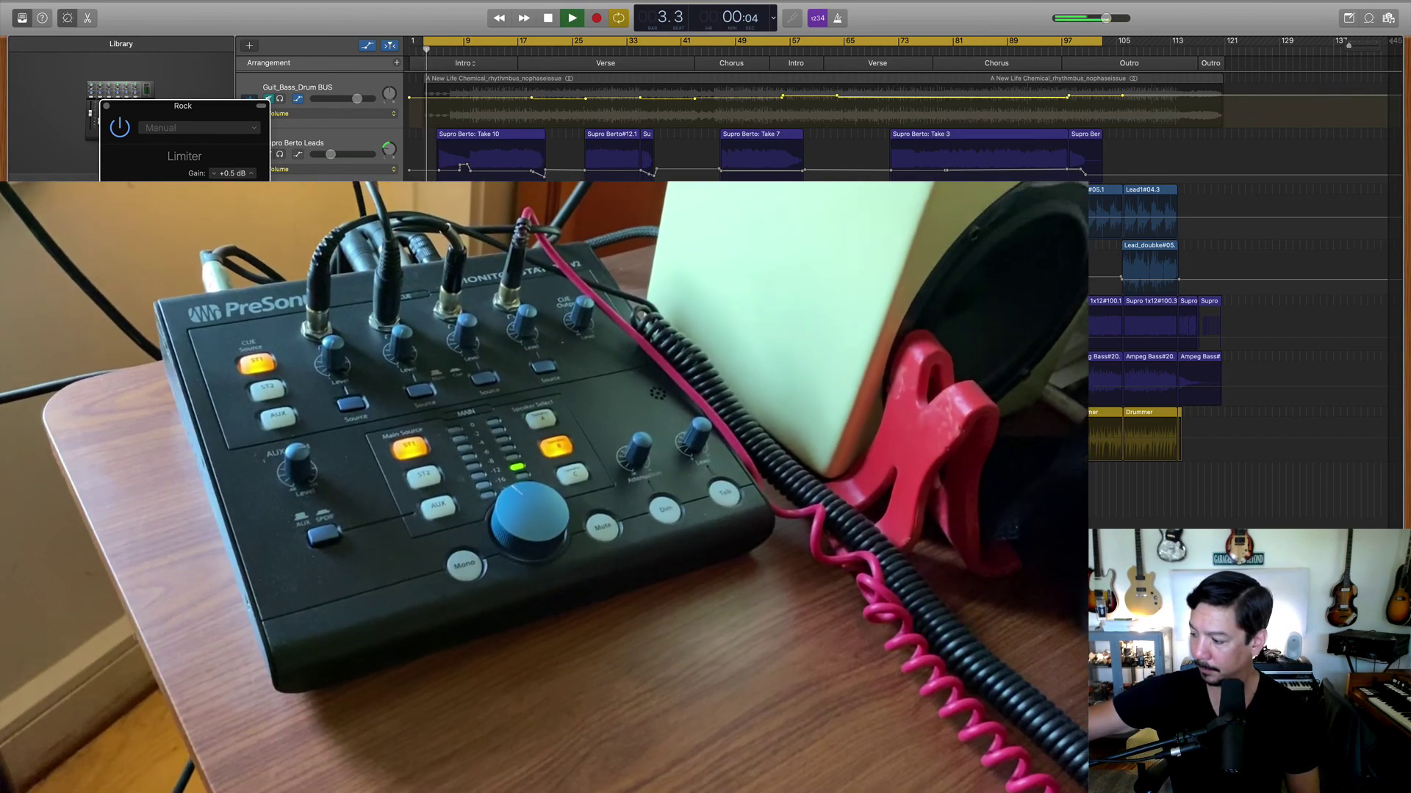
key("space")
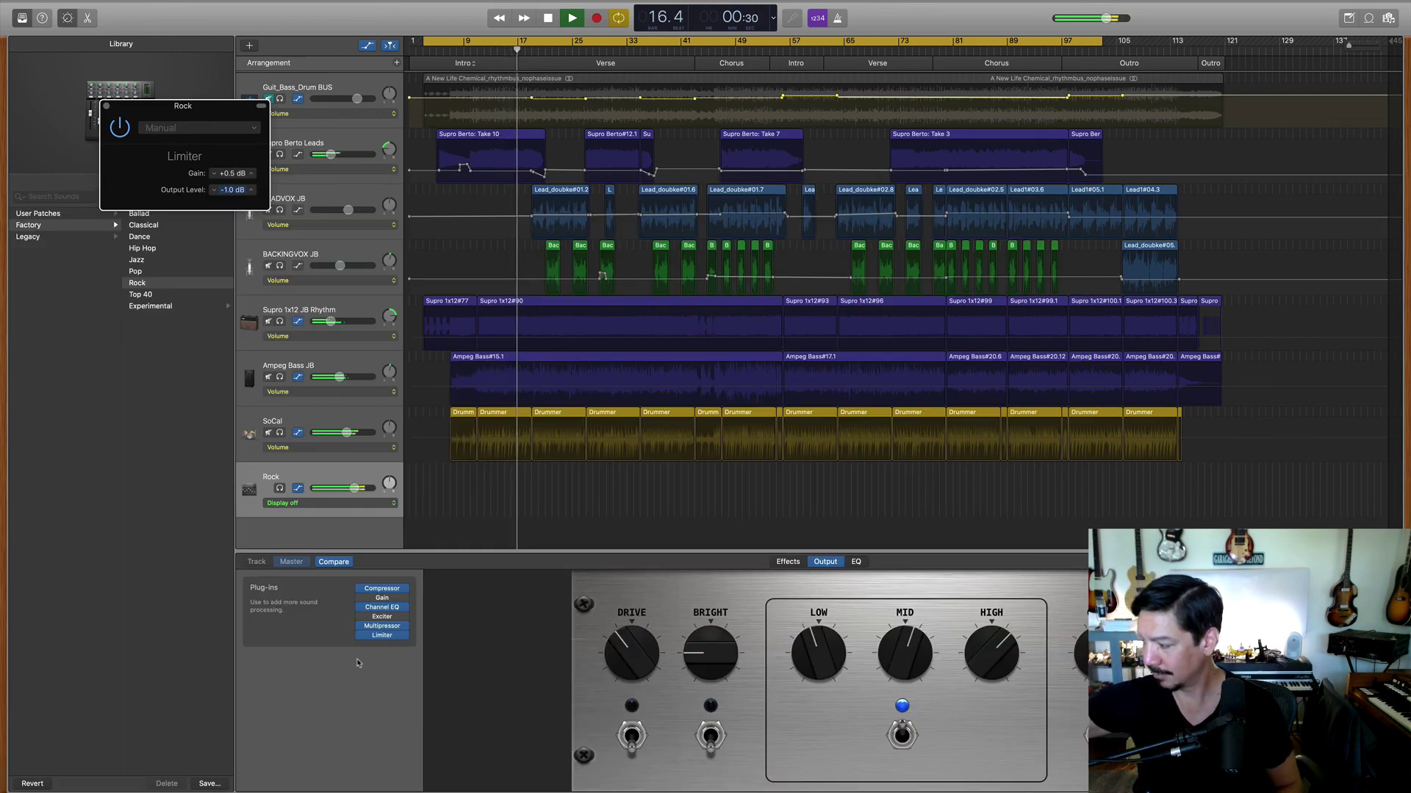
key("space")
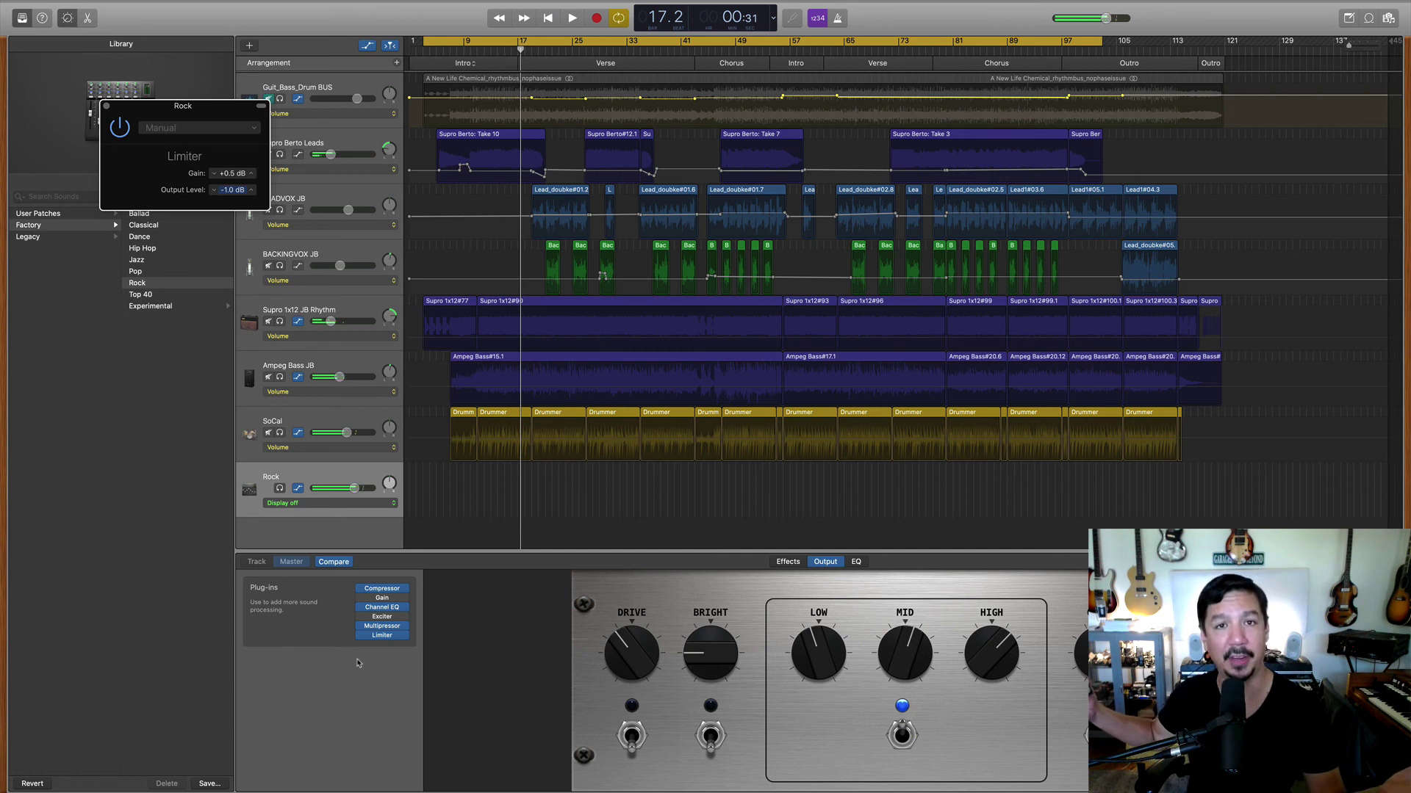